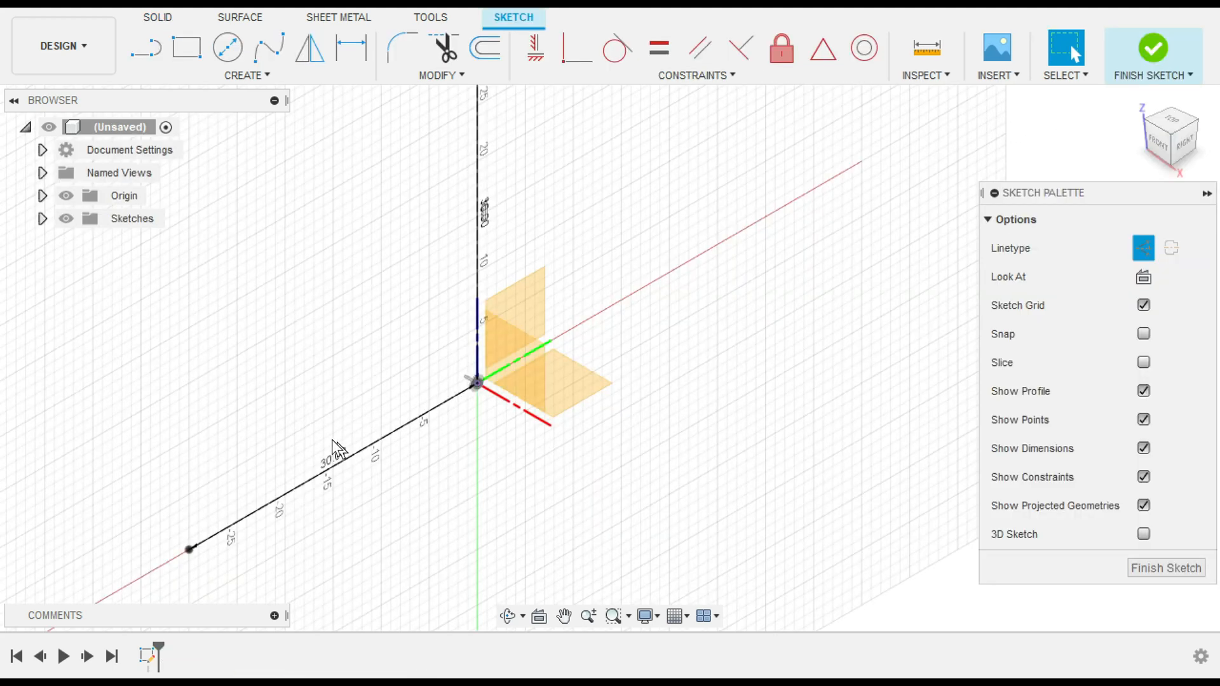
Step: Mirror the 30 in horizontal construction line about the vertical construction line through the origin
left_click(258, 77)
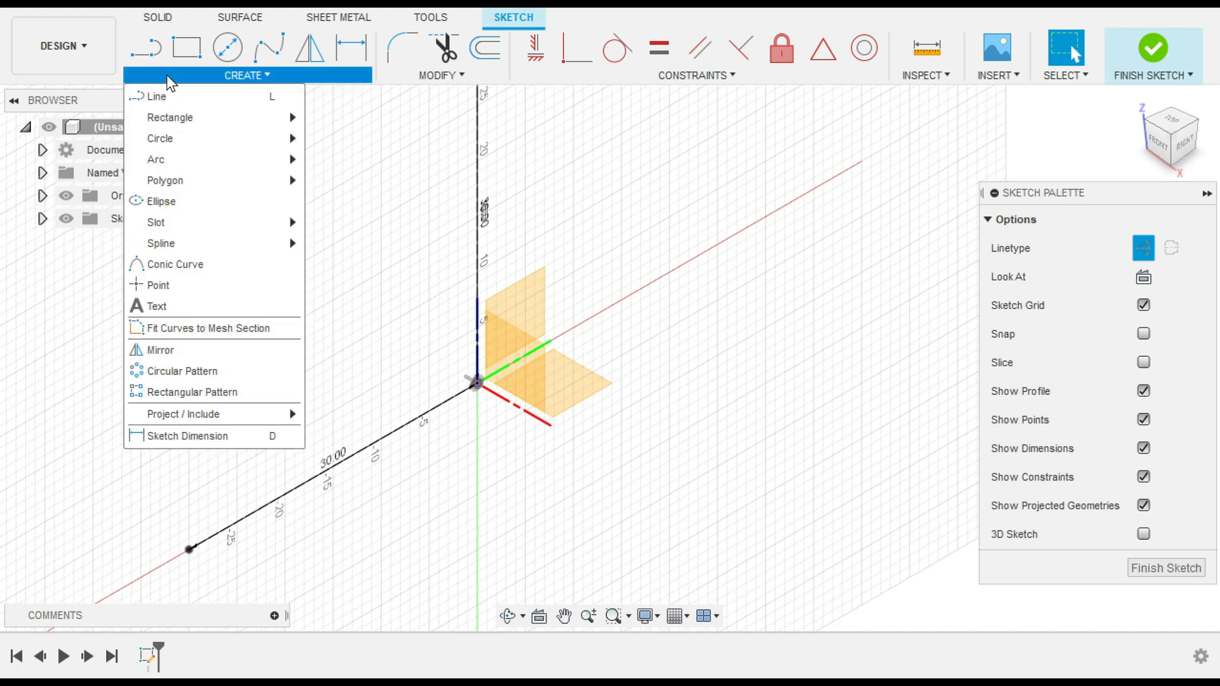
left_click(184, 351)
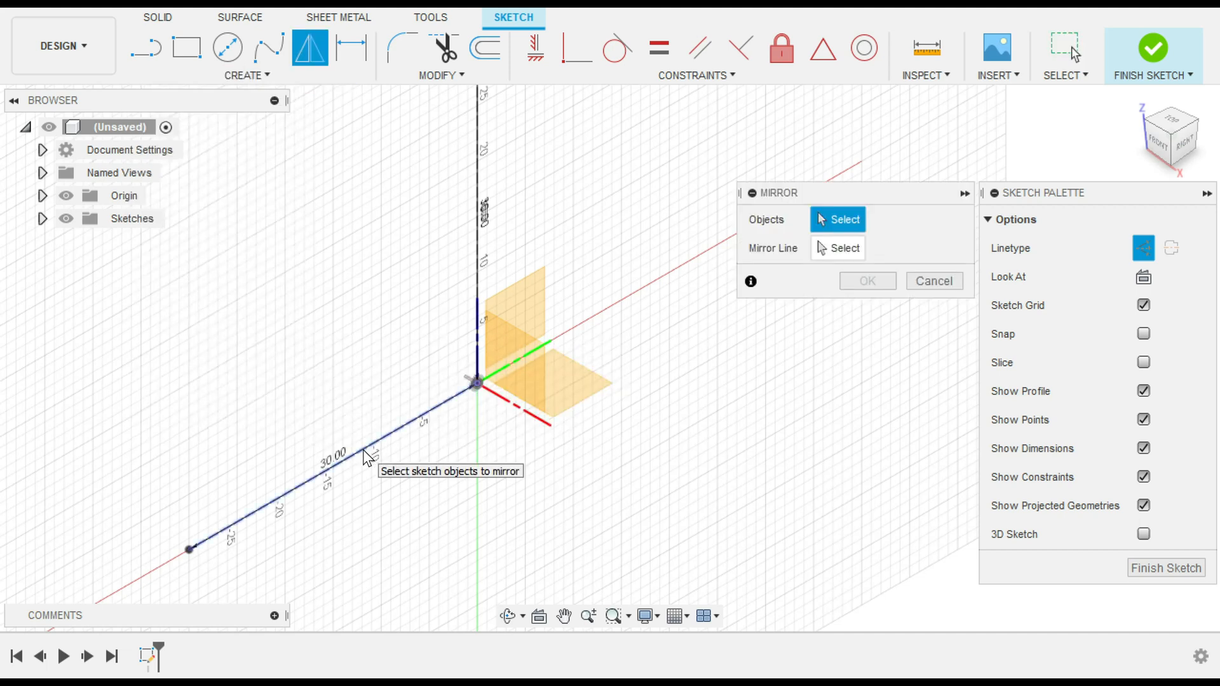
left_click(367, 458)
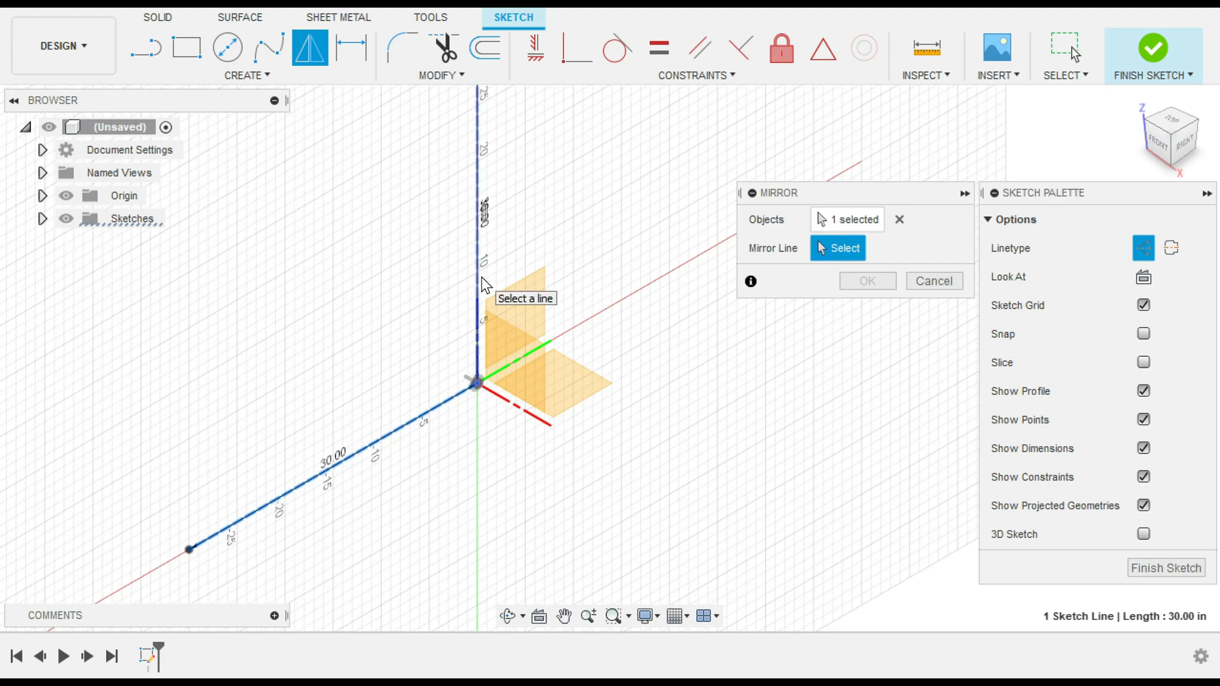
left_click(481, 279)
left_click(882, 285)
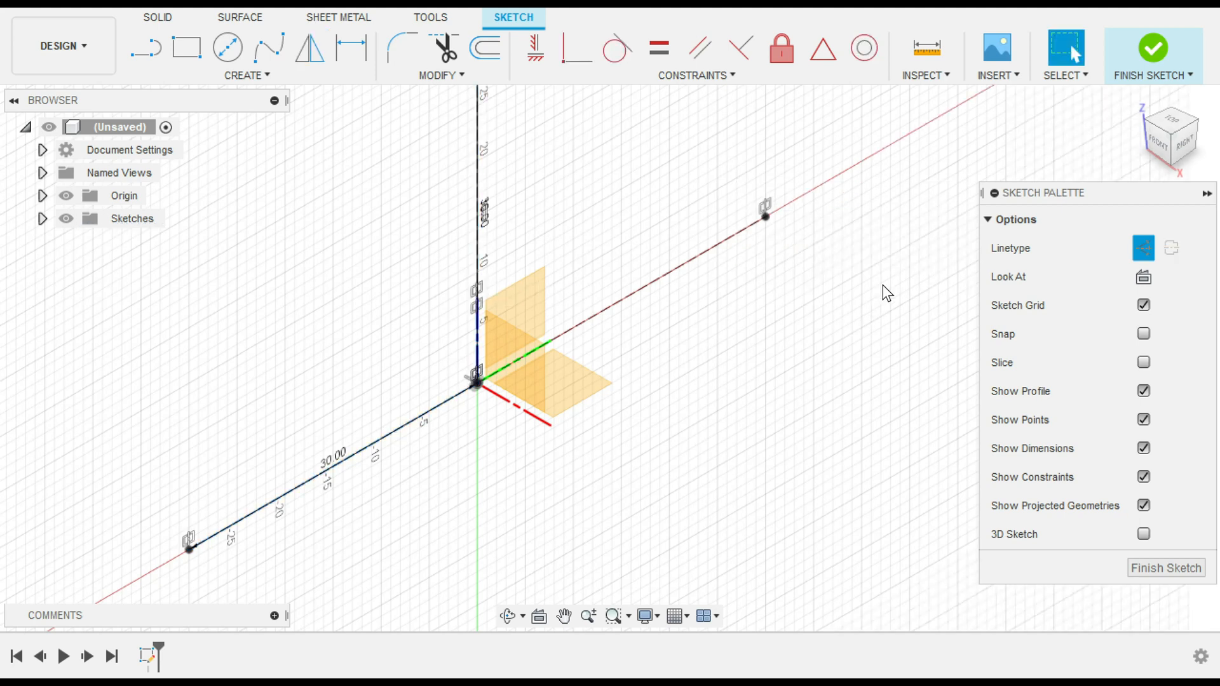
Step: Turn off the construction linetype and collapse the sketch palette
left_click(1185, 156)
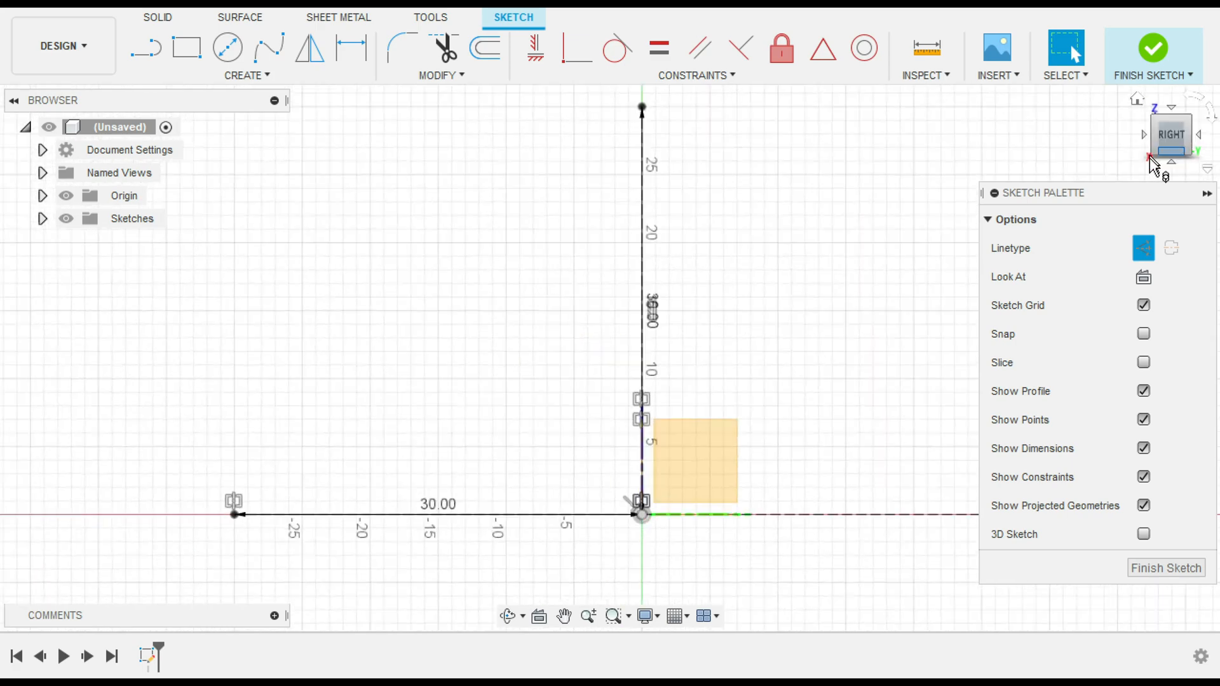
left_click(1145, 249)
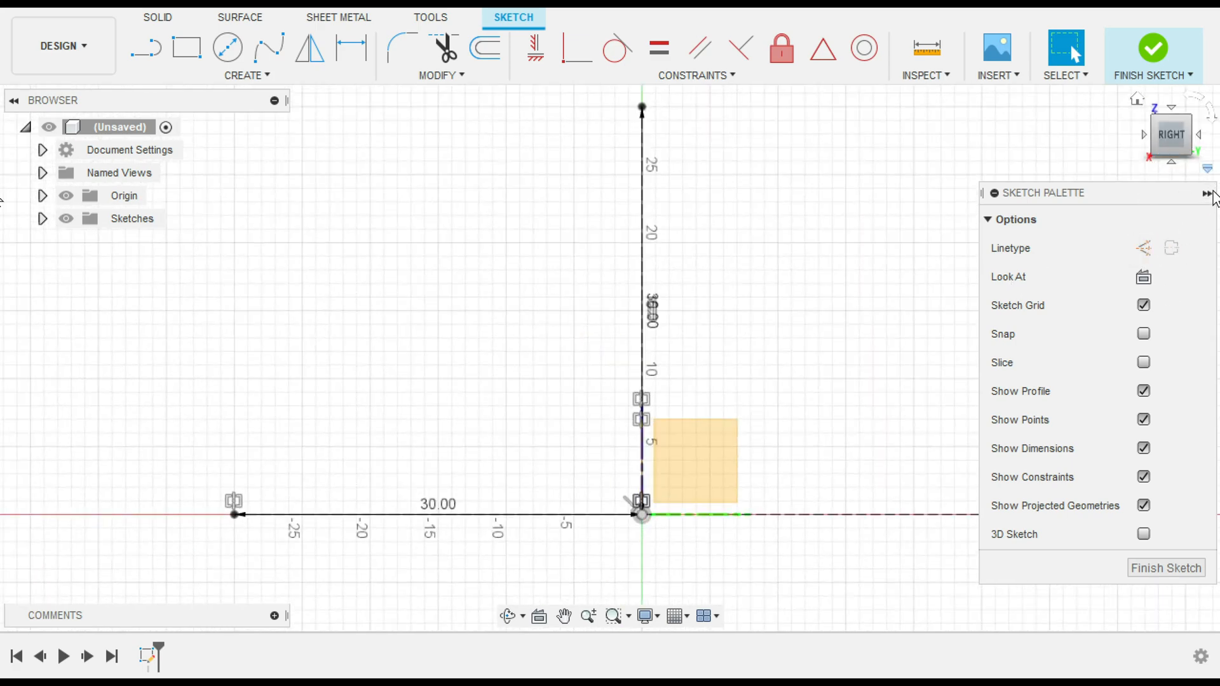
left_click(1207, 194)
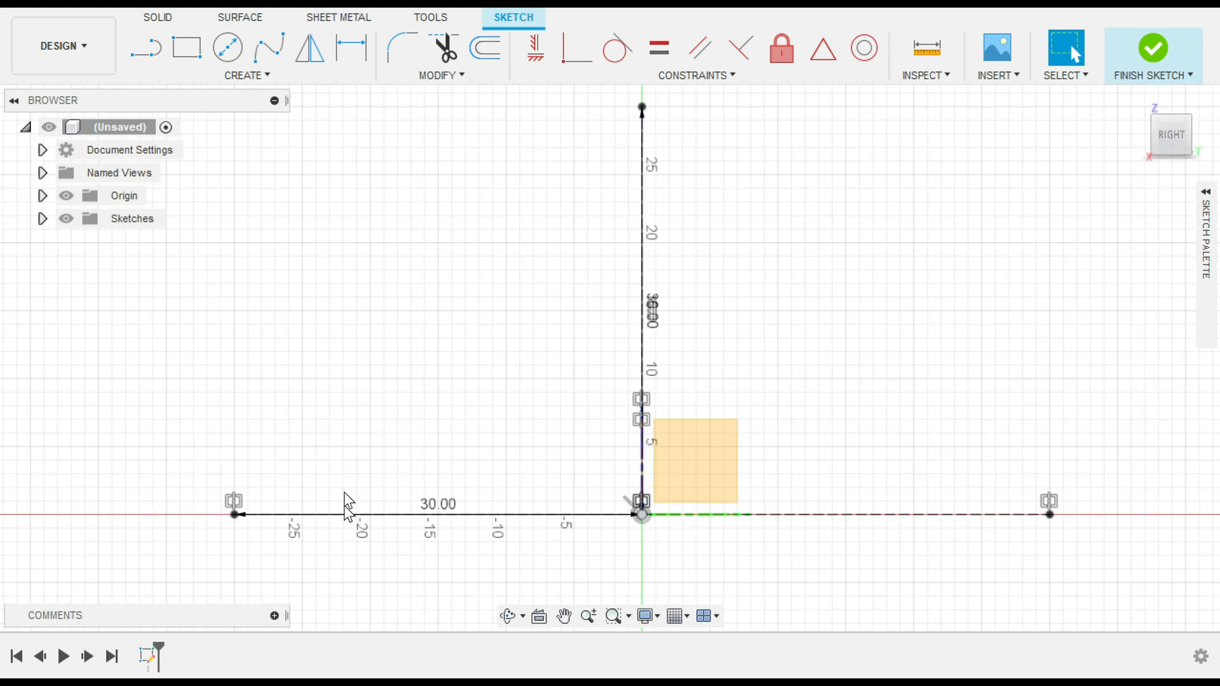
Step: Sketch a rectangle 60 in wide and 5.5 in high, starting at the left end of the horizontal construction line
left_click(187, 56)
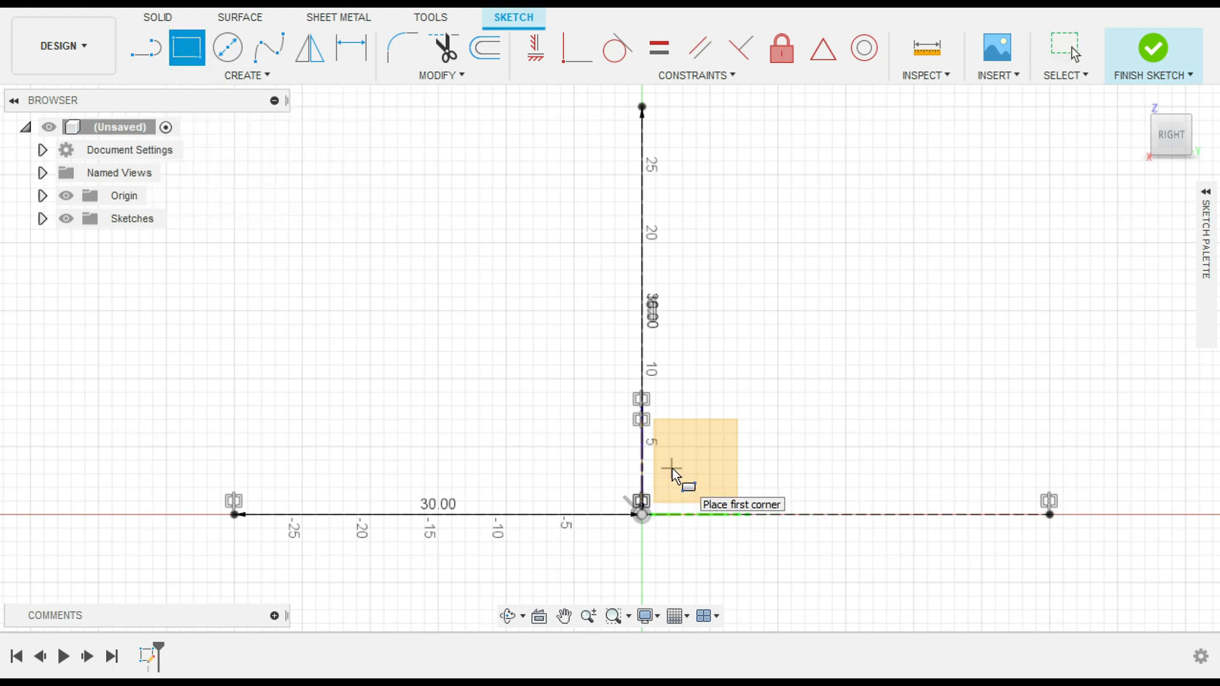
left_click(234, 515)
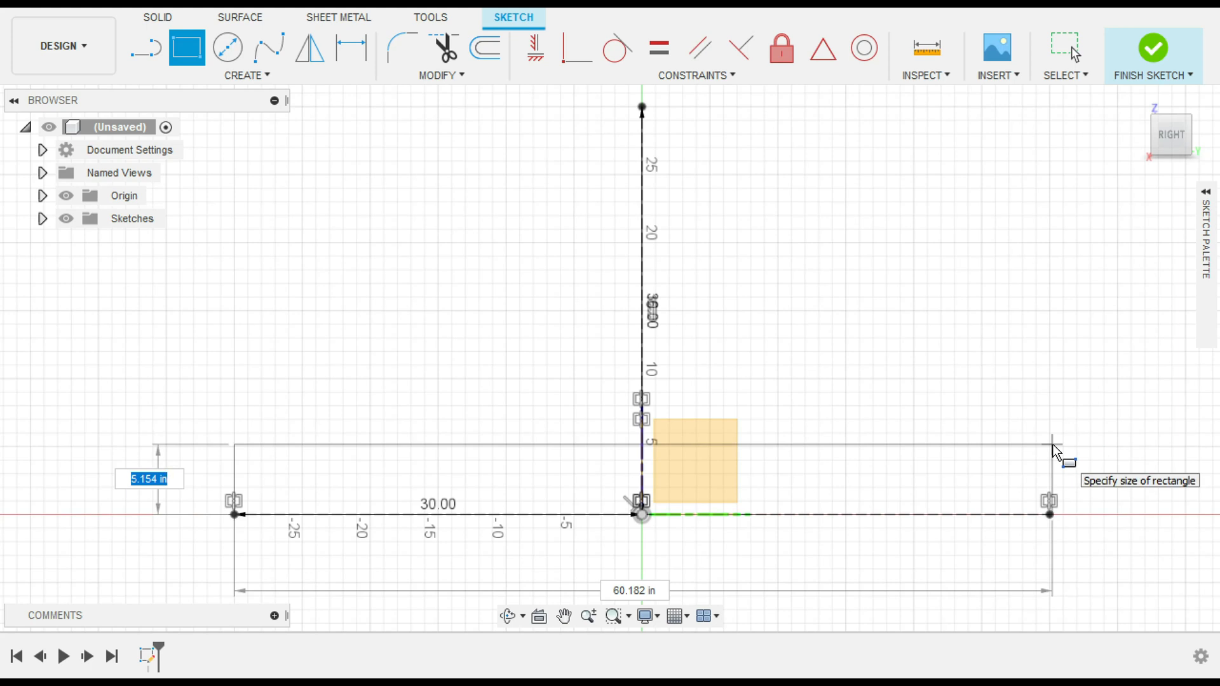
type(".5")
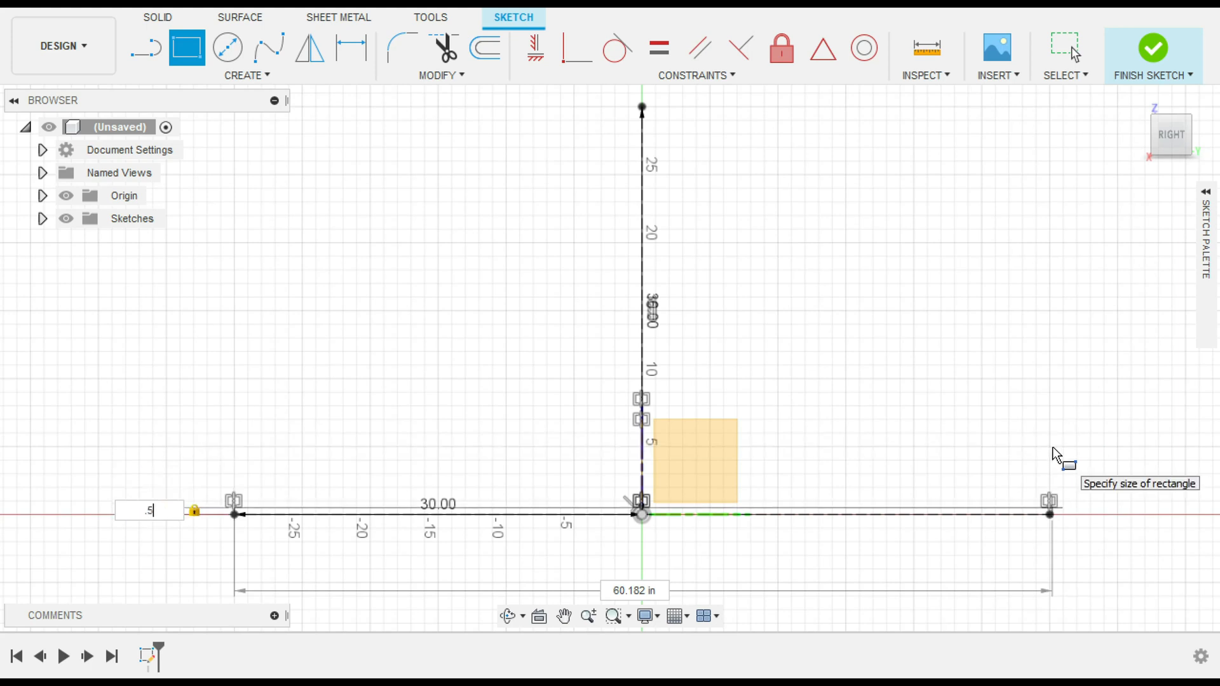
key("BackSpace")
key("BackSpace")
type("5.5")
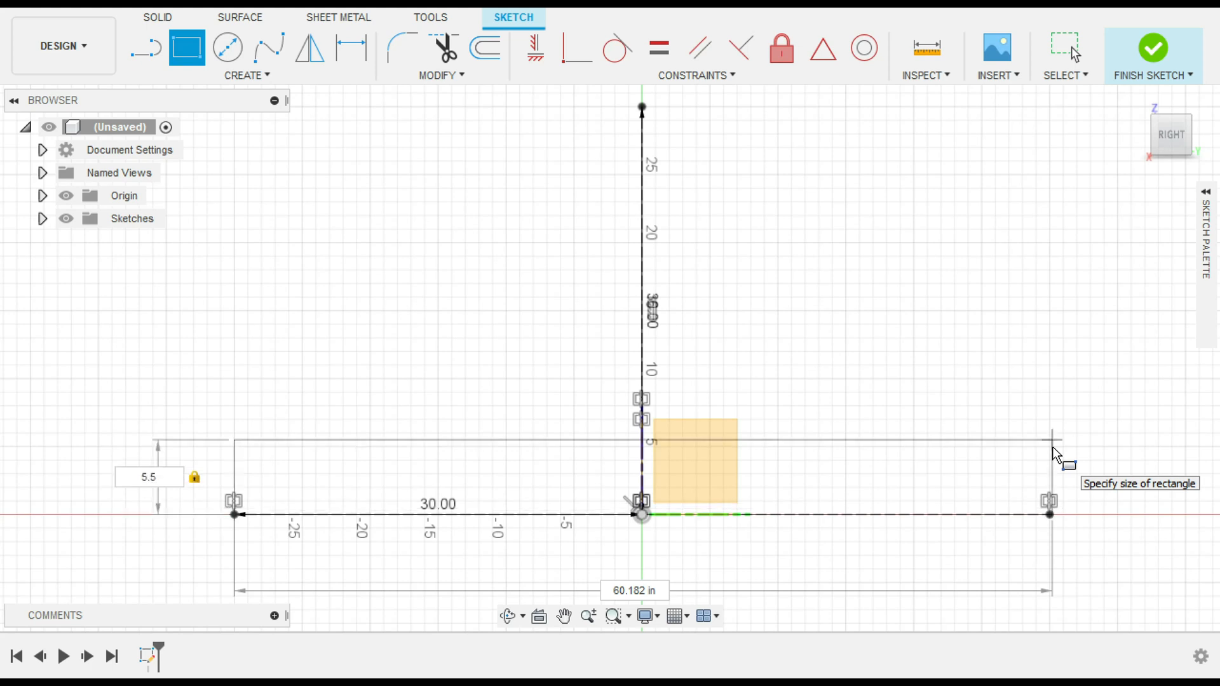
key("Tab")
type("60")
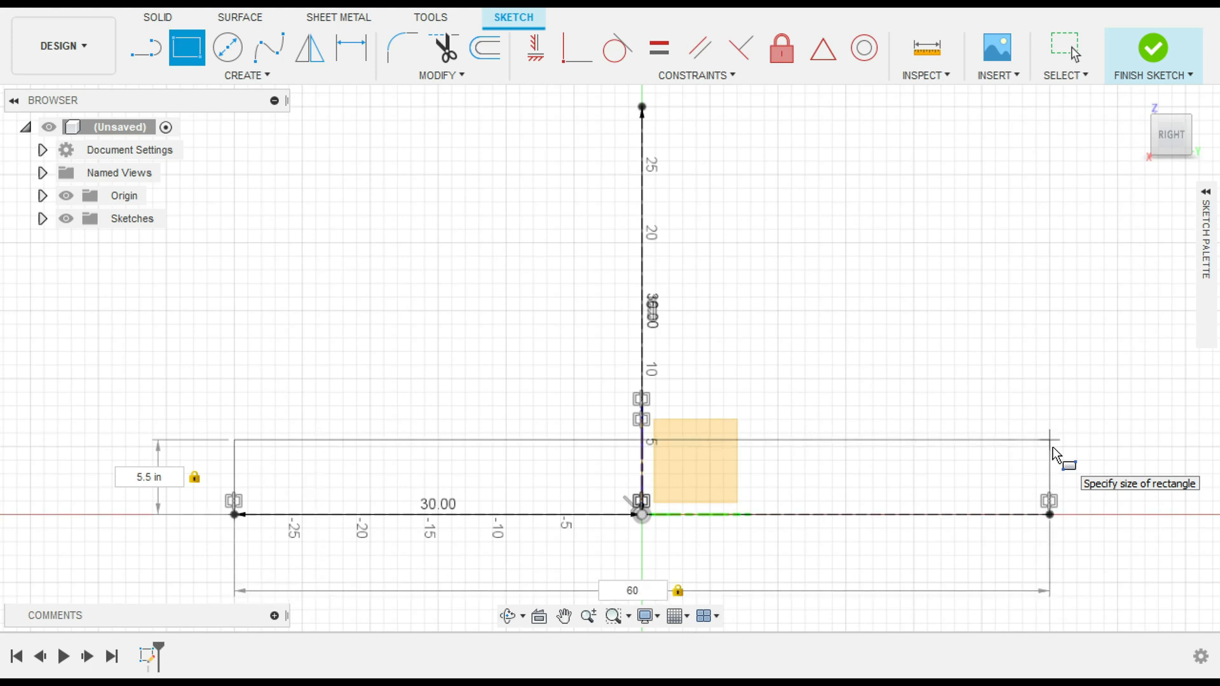
key("Return")
key("Escape")
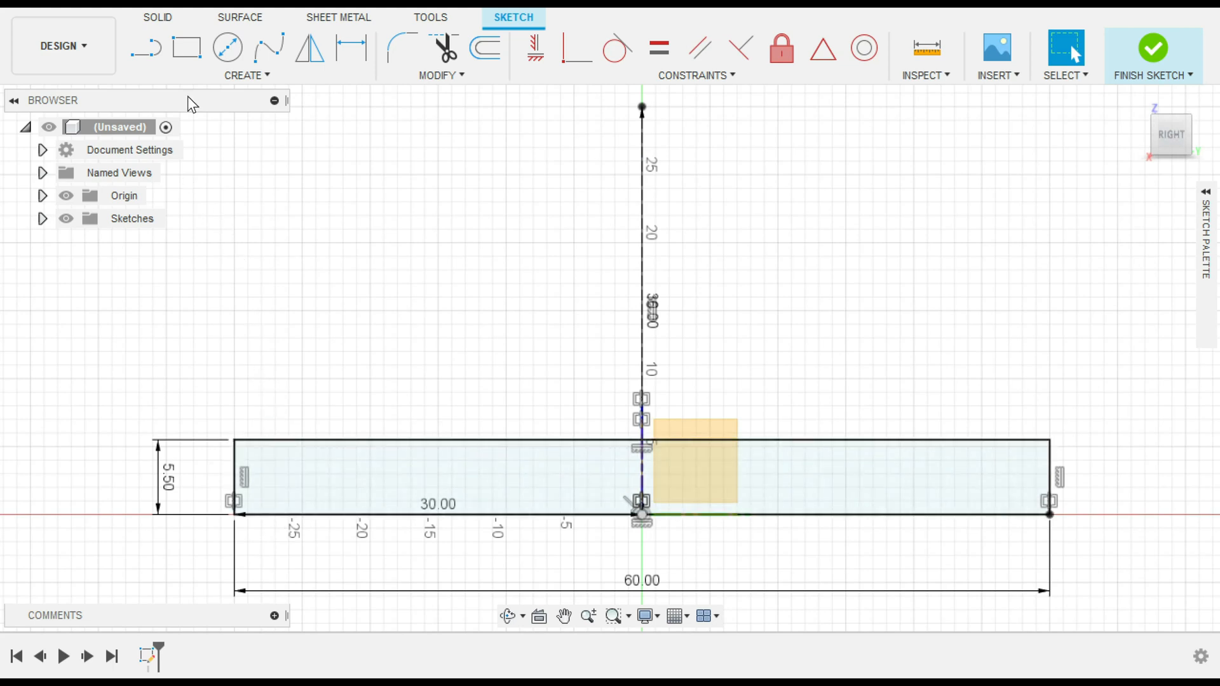
Step: Draw a slanted line from the rectangle's upper-left corner down to its bottom edge at 75 degrees to the top edge
left_click(146, 48)
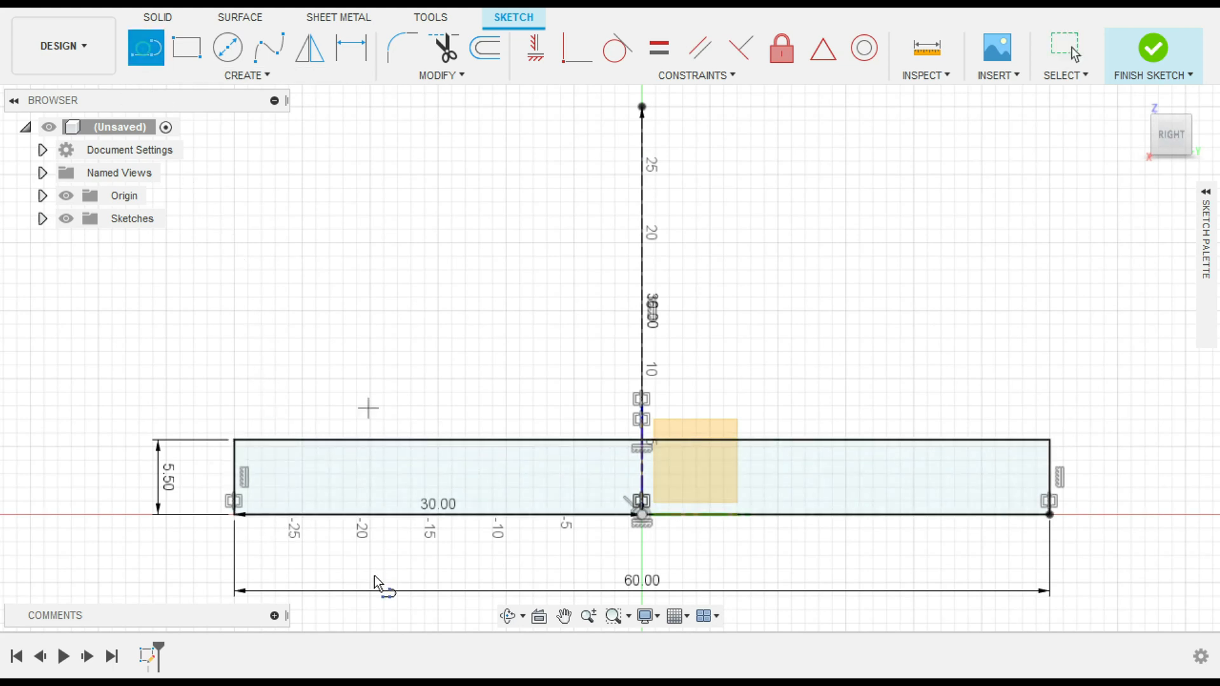
left_click(238, 444)
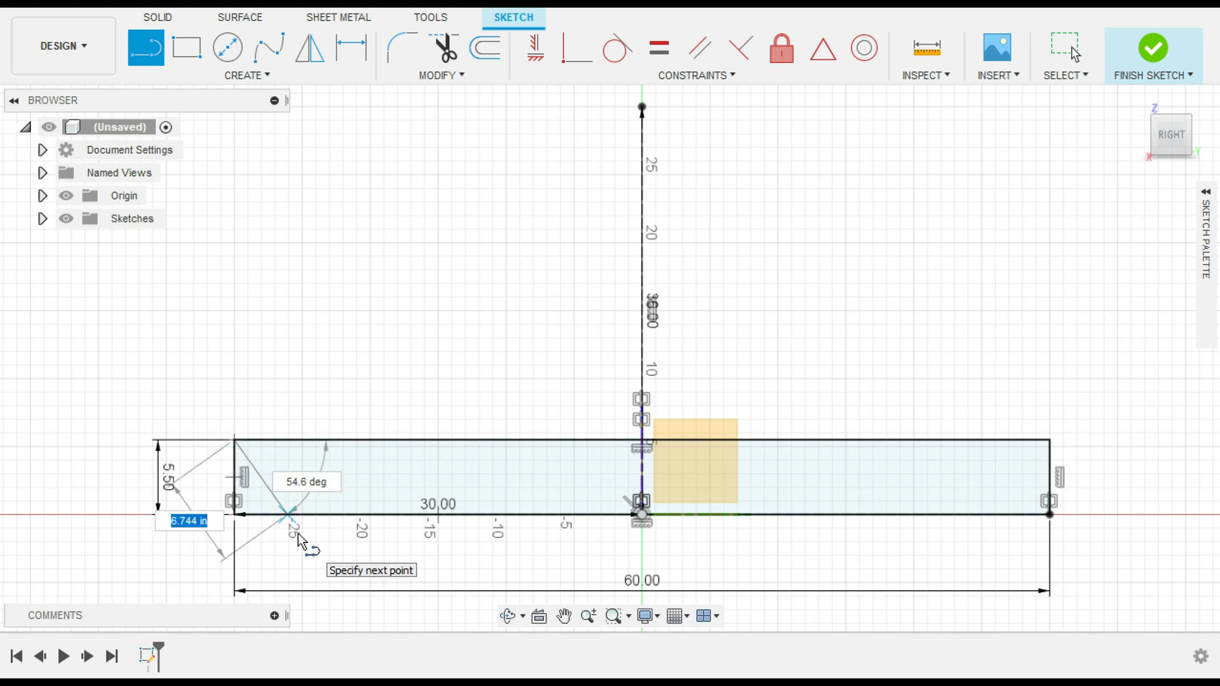
key("Tab")
type("15")
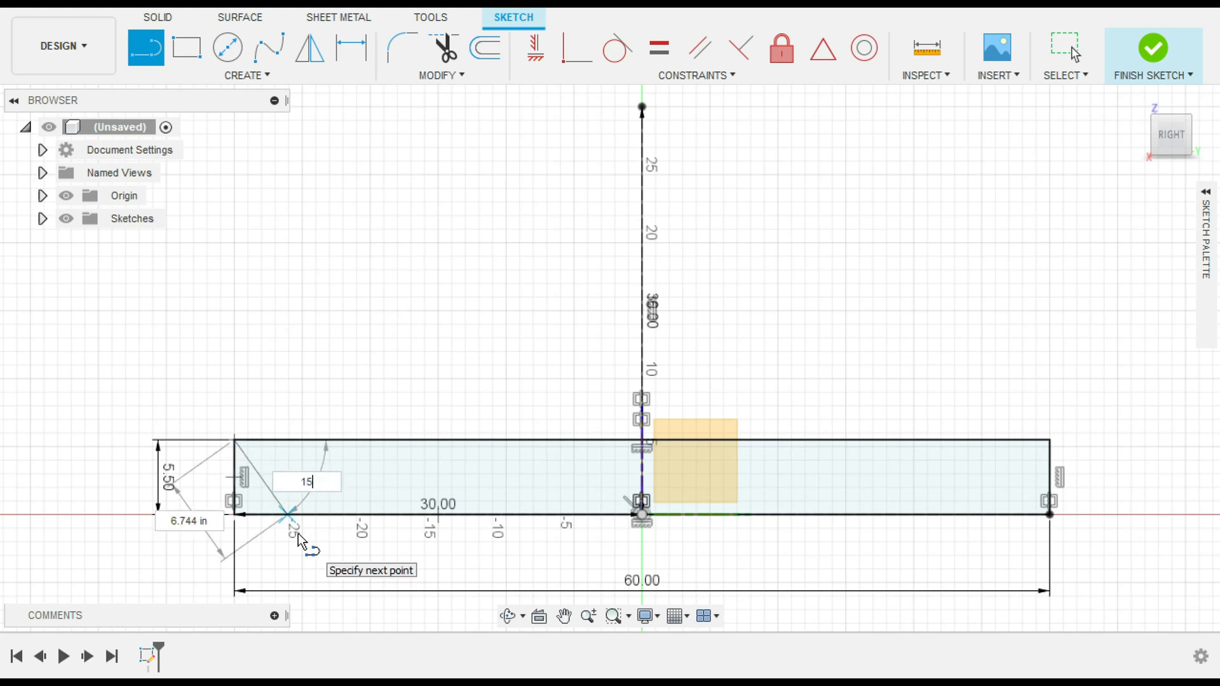
key("Tab")
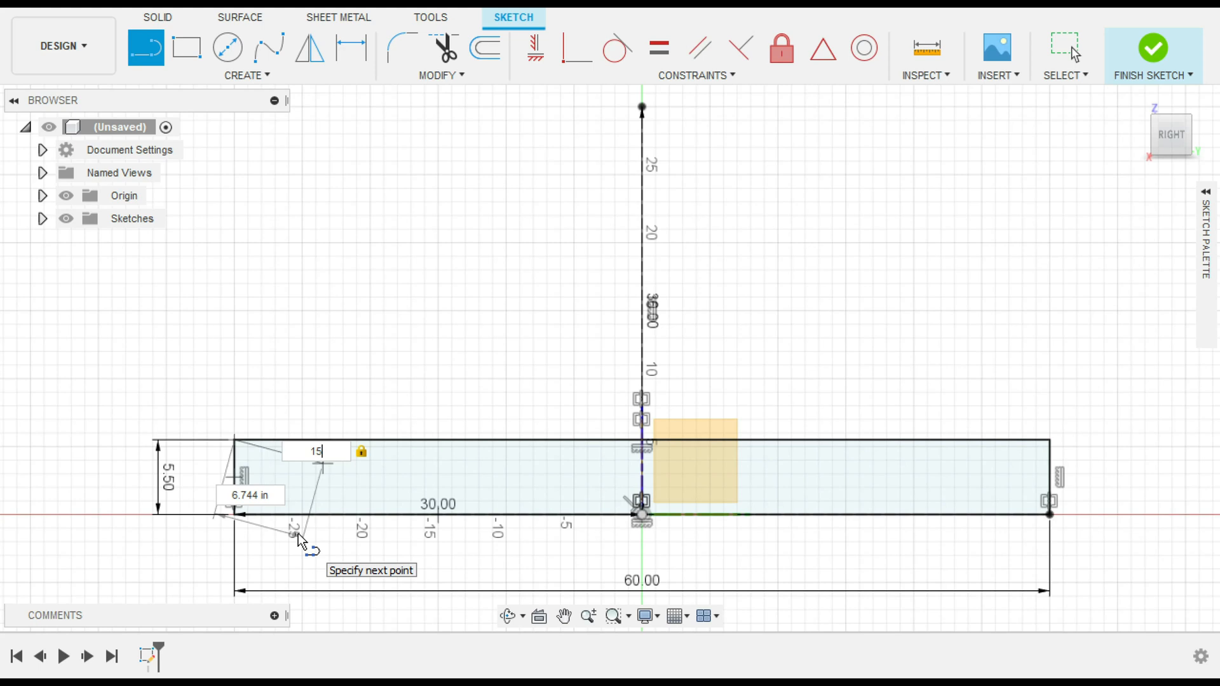
key("BackSpace")
key("BackSpace")
type("75")
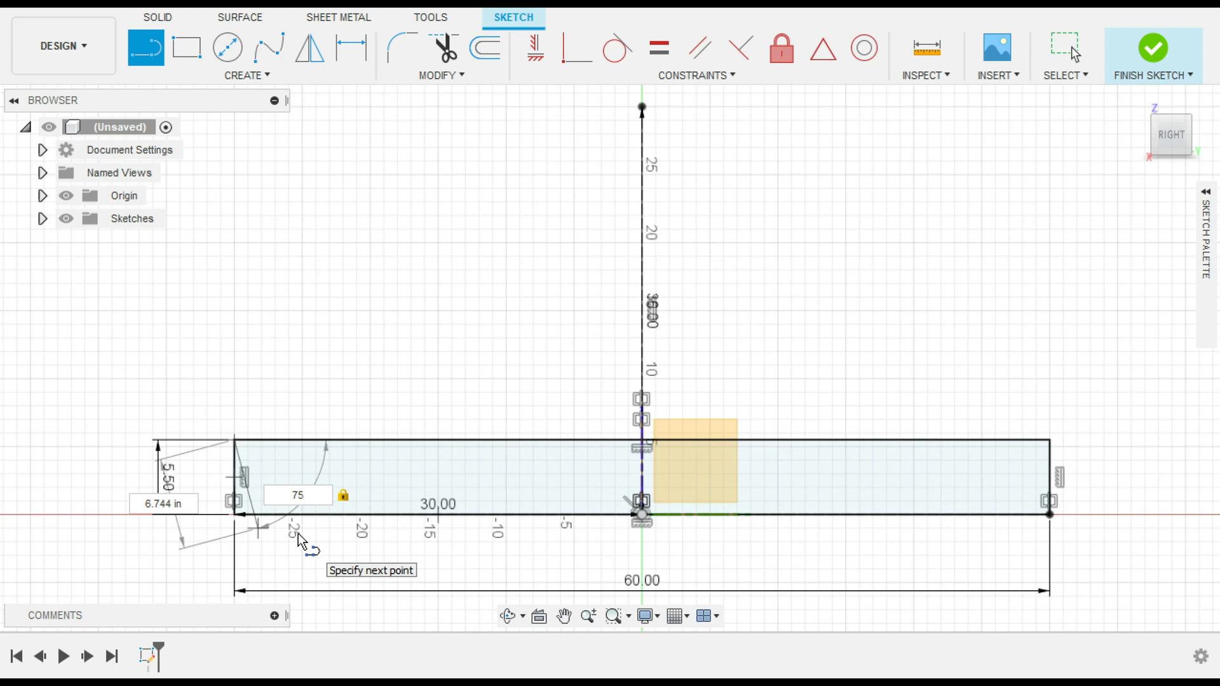
key("Tab")
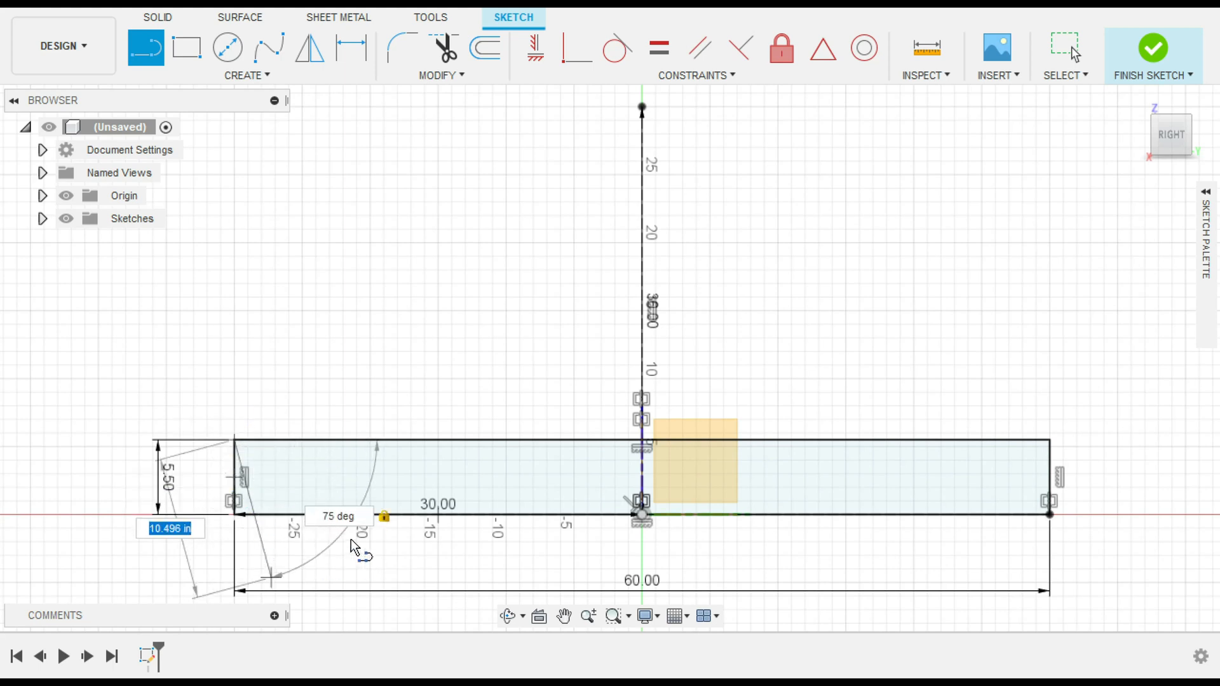
scroll(240, 532, "up", 1)
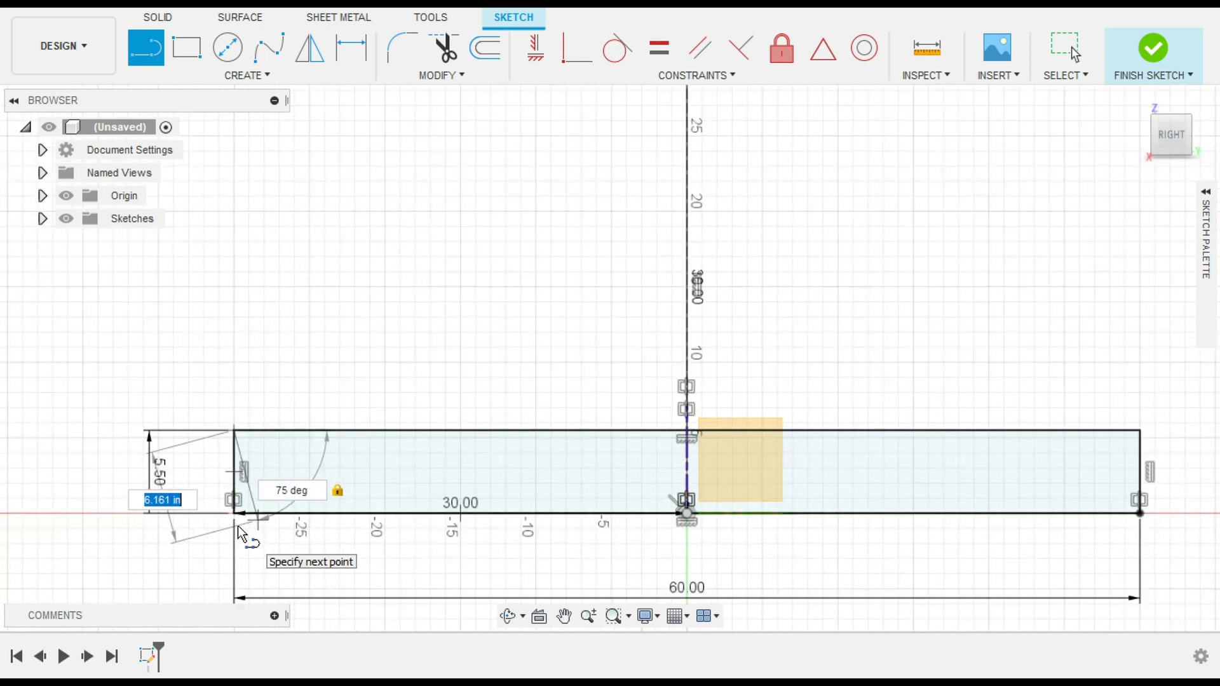
scroll(240, 533, "up", 4)
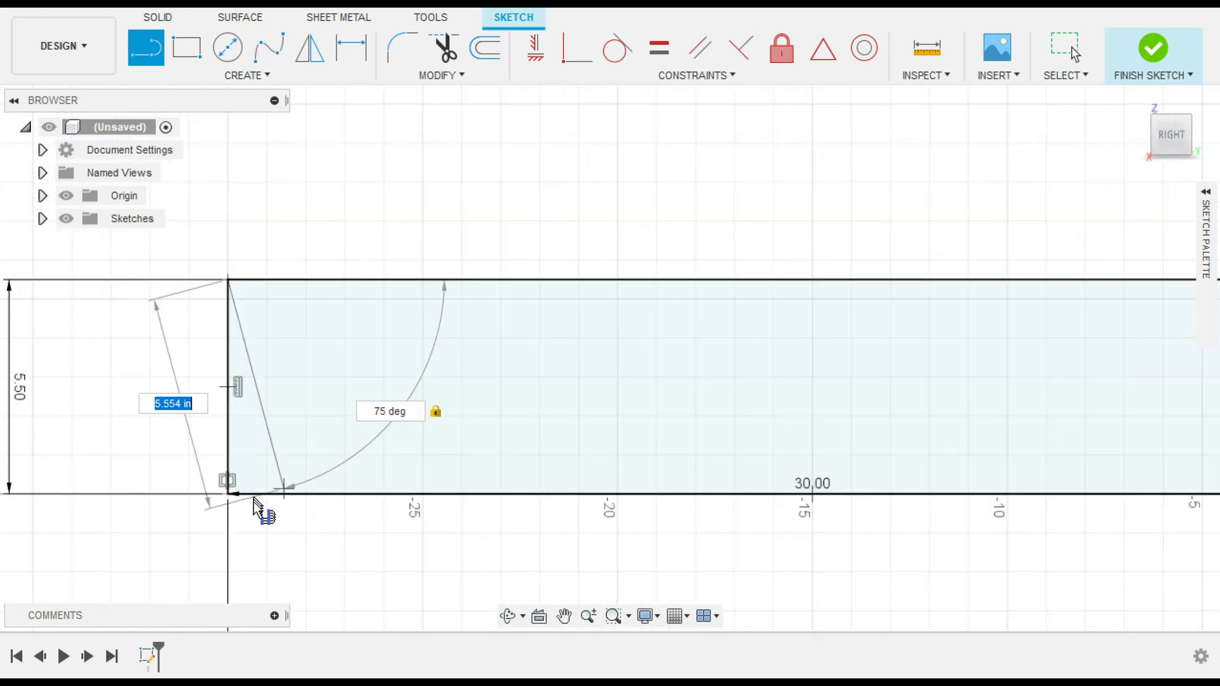
scroll(255, 507, "up", 4)
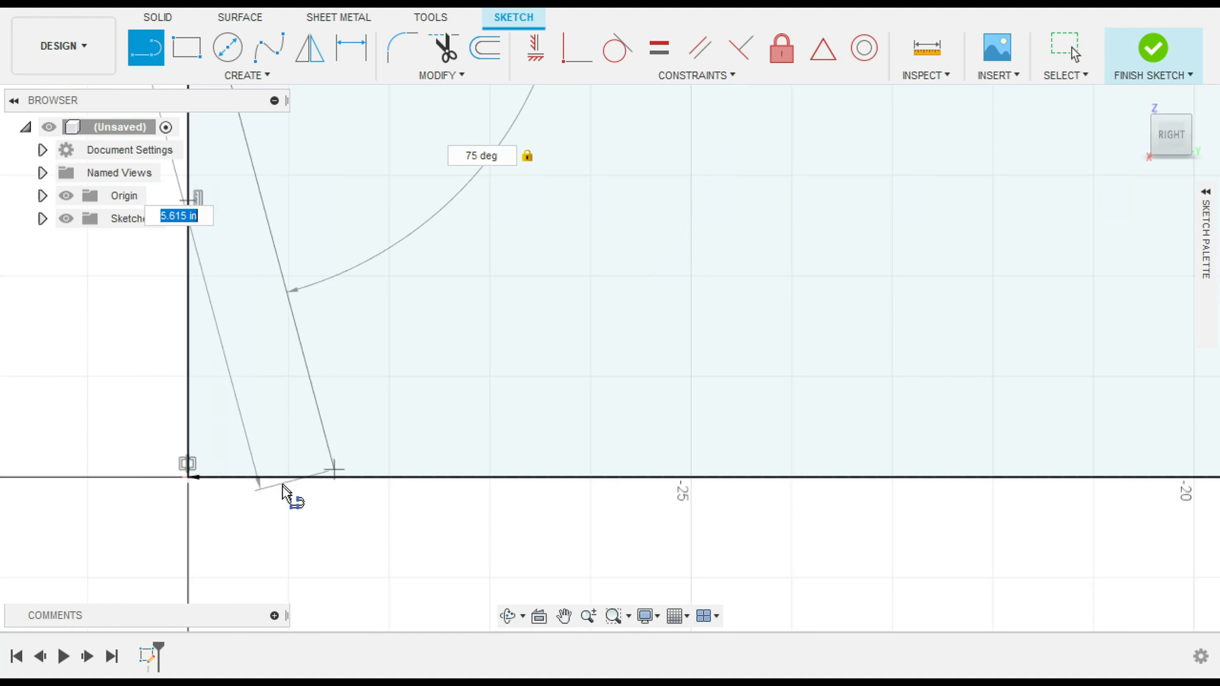
key("Return")
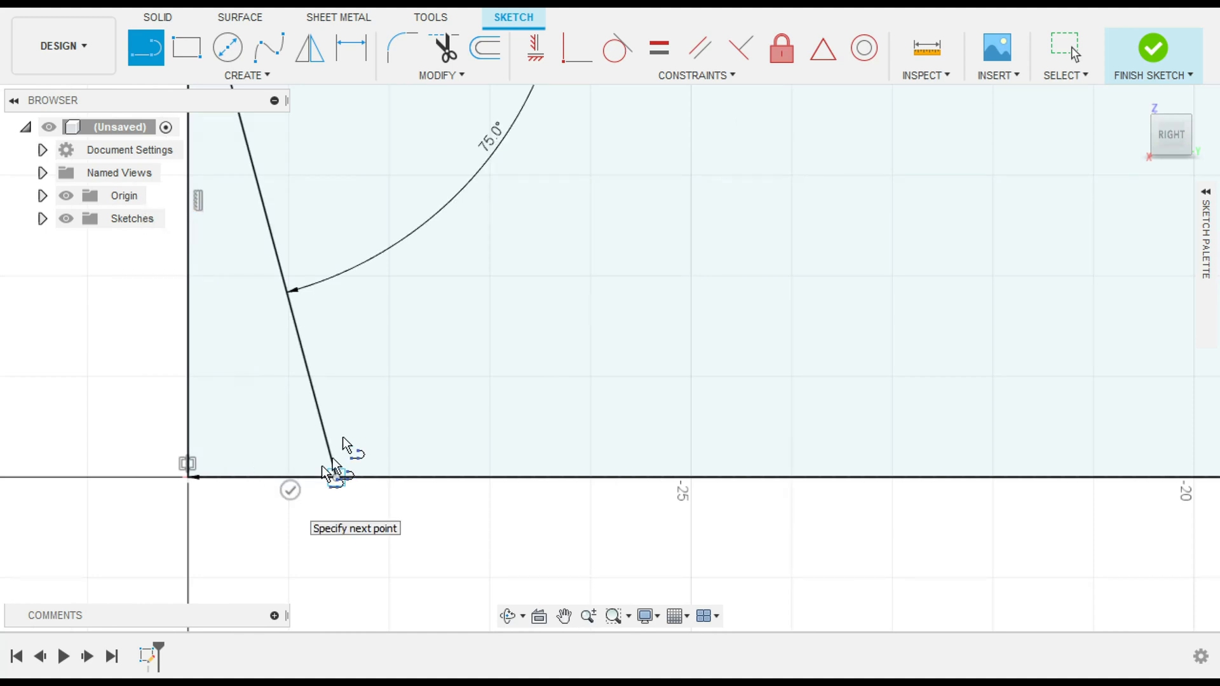
key("Escape")
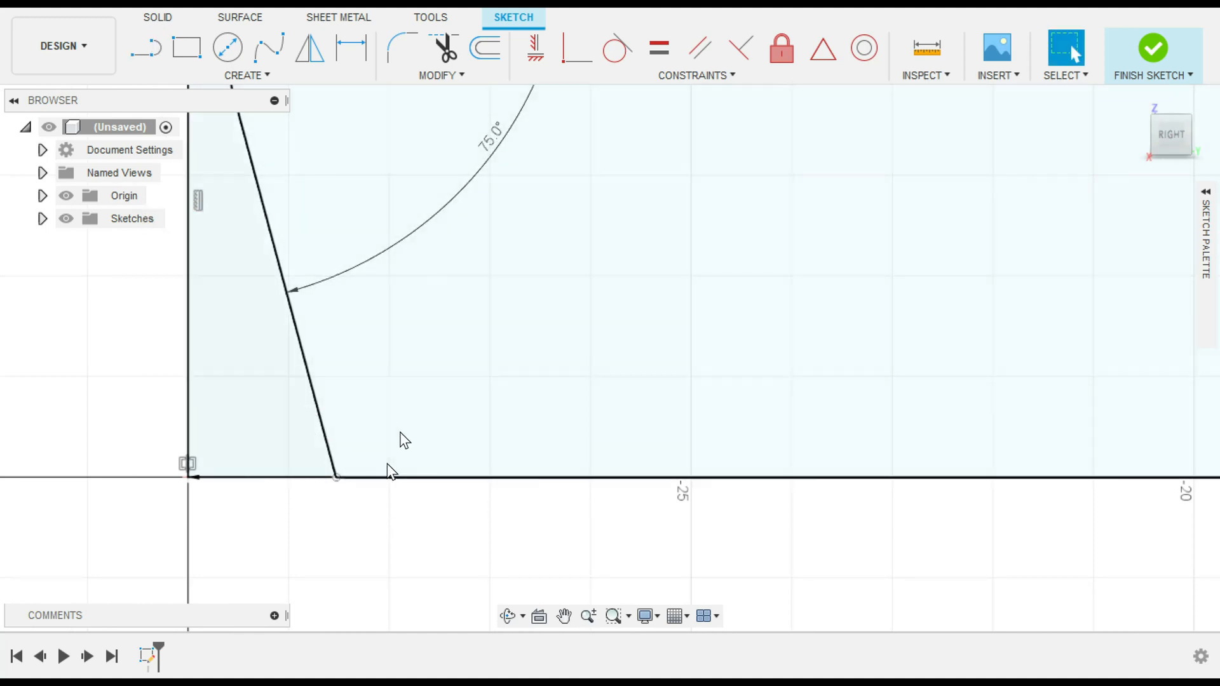
Step: Mirror the rectangle's left edge, the slanted line and the bottom edge about the vertical centre line
scroll(406, 419, "down", 2)
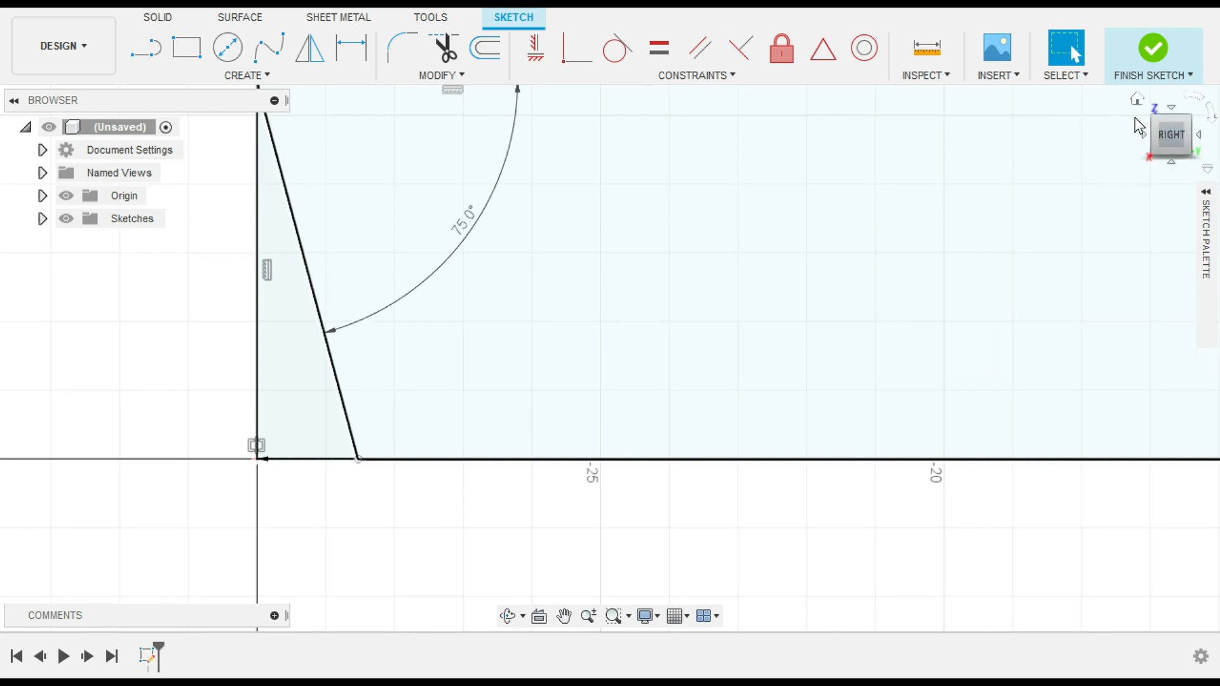
left_click(1136, 99)
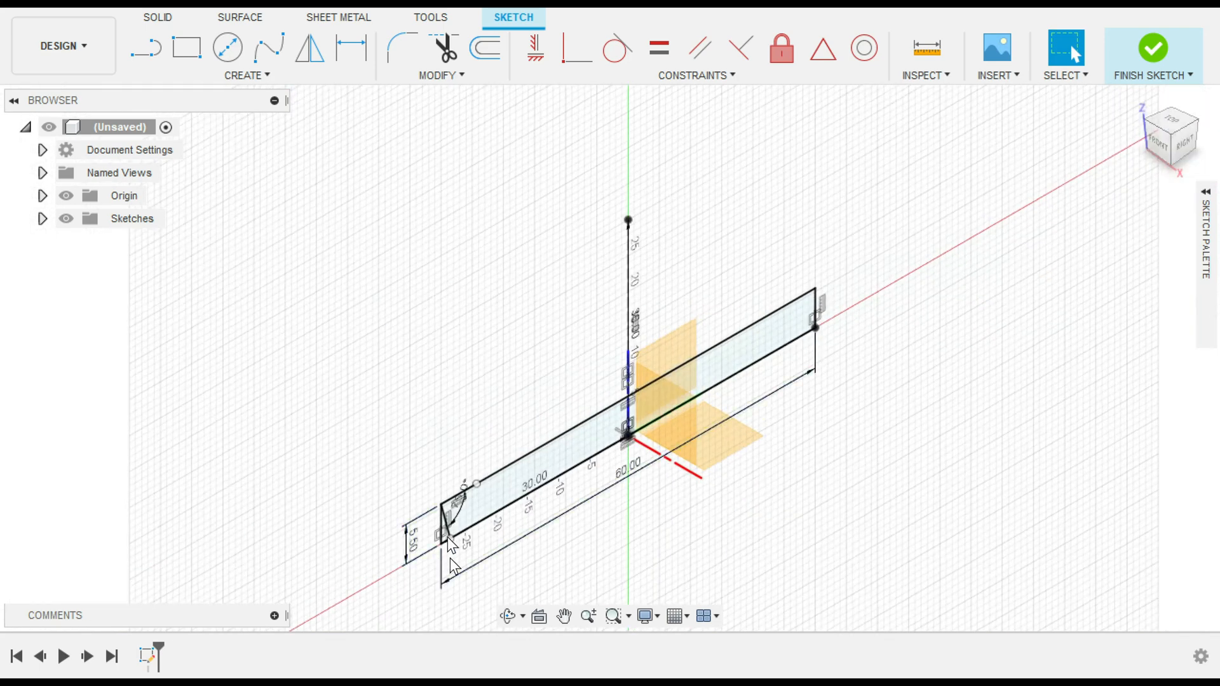
scroll(811, 494, "up", 4)
scroll(305, 461, "down", 1)
scroll(545, 294, "up", 1)
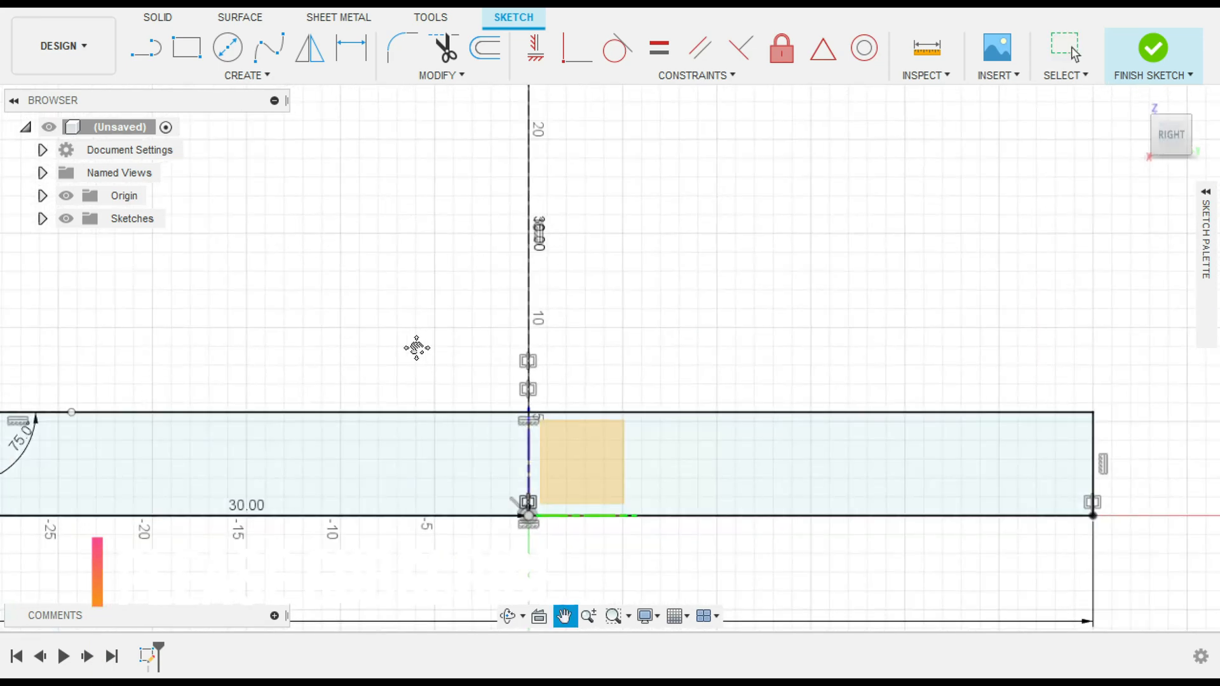
scroll(550, 438, "up", 4)
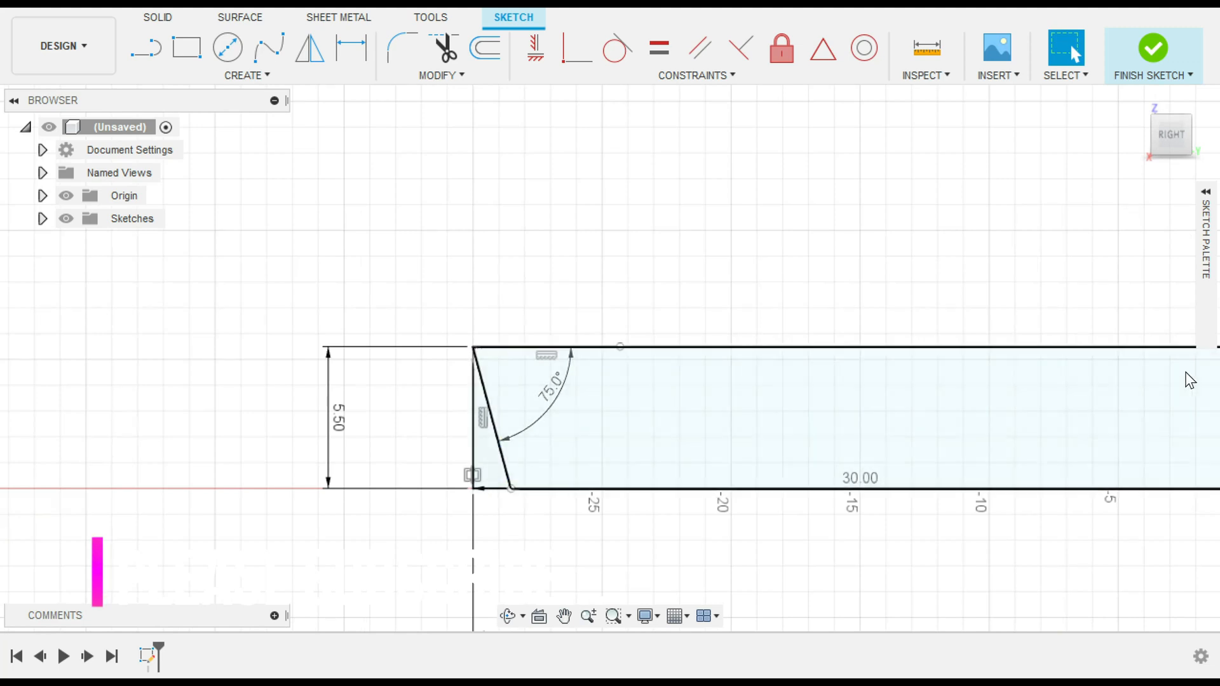
scroll(1118, 278, "down", 3)
mouse_move(1111, 264)
middle_mouse_down()
mouse_move(877, 256)
mouse_move(573, 286)
middle_mouse_up()
scroll(575, 286, "down", 1)
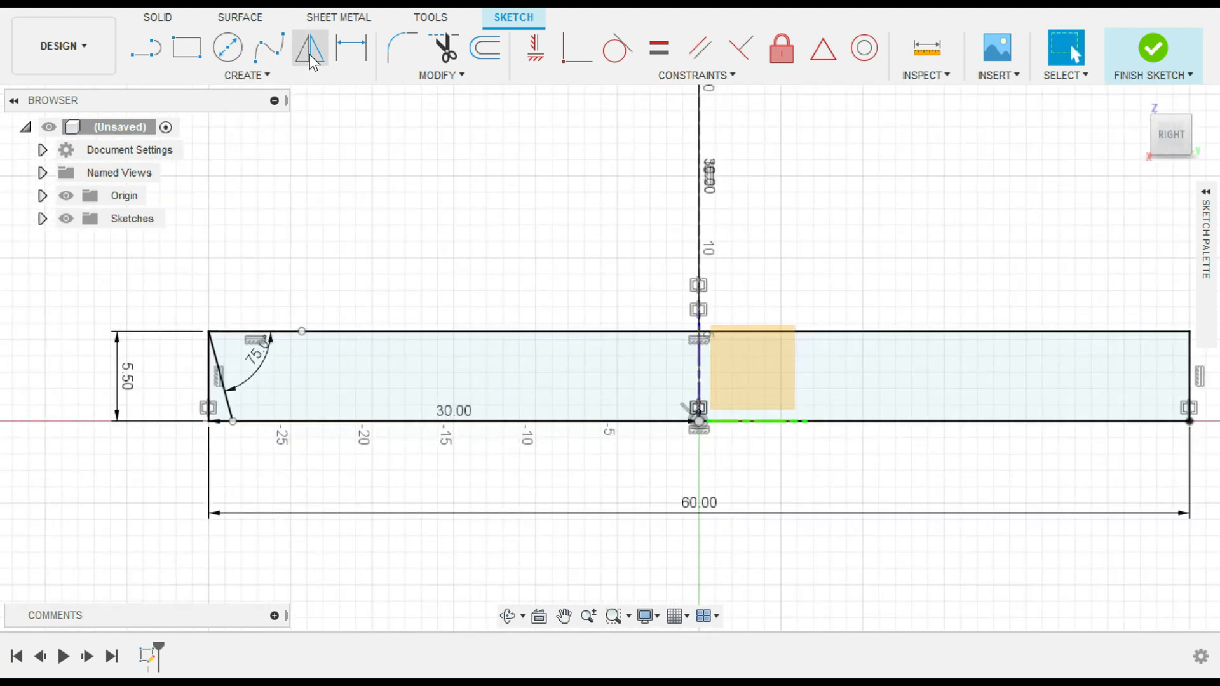
left_click(312, 63)
left_click(207, 386)
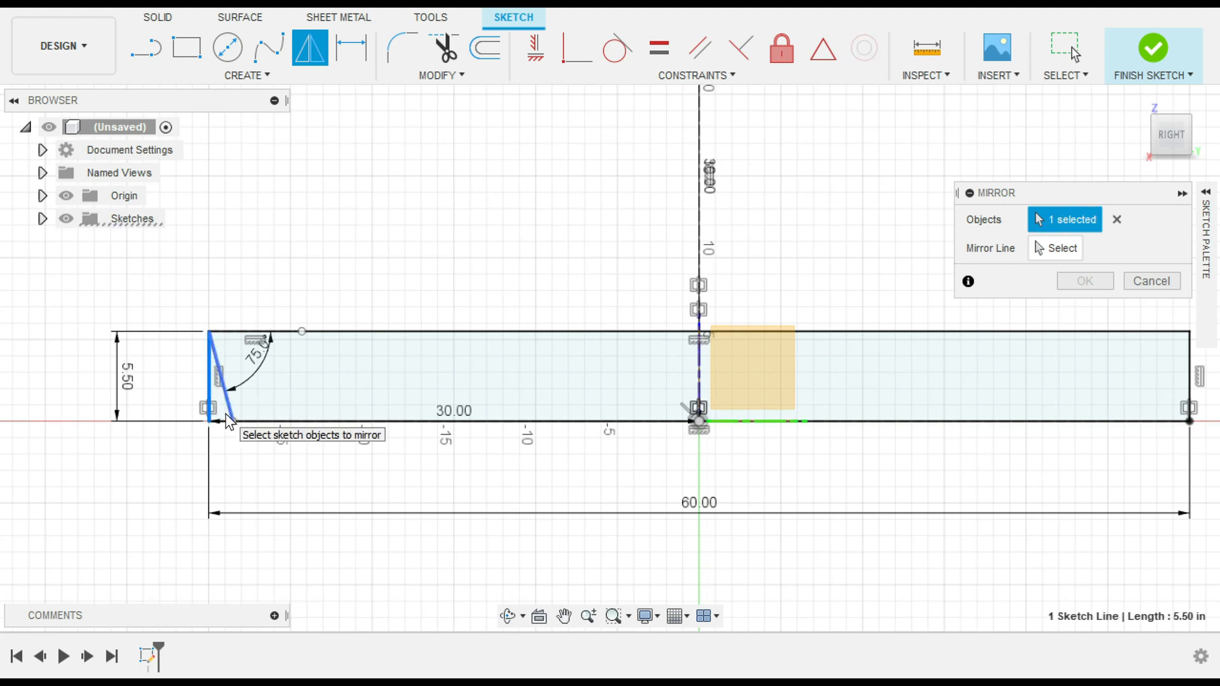
left_click(228, 418)
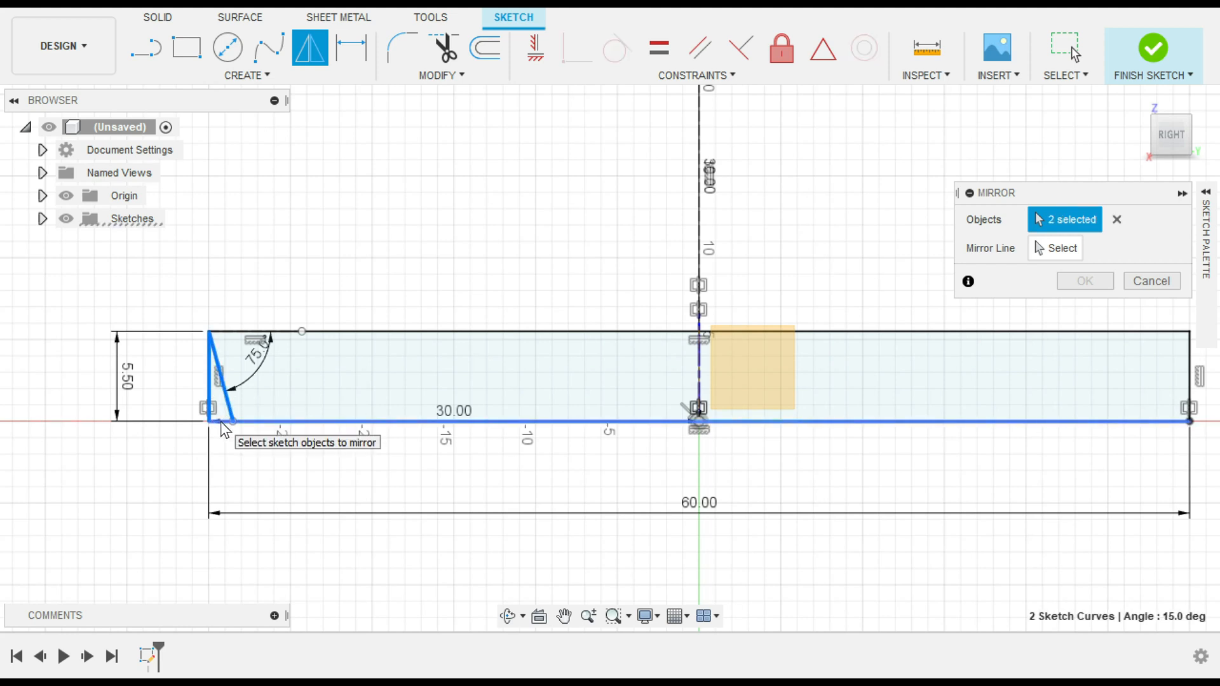
left_click(219, 421)
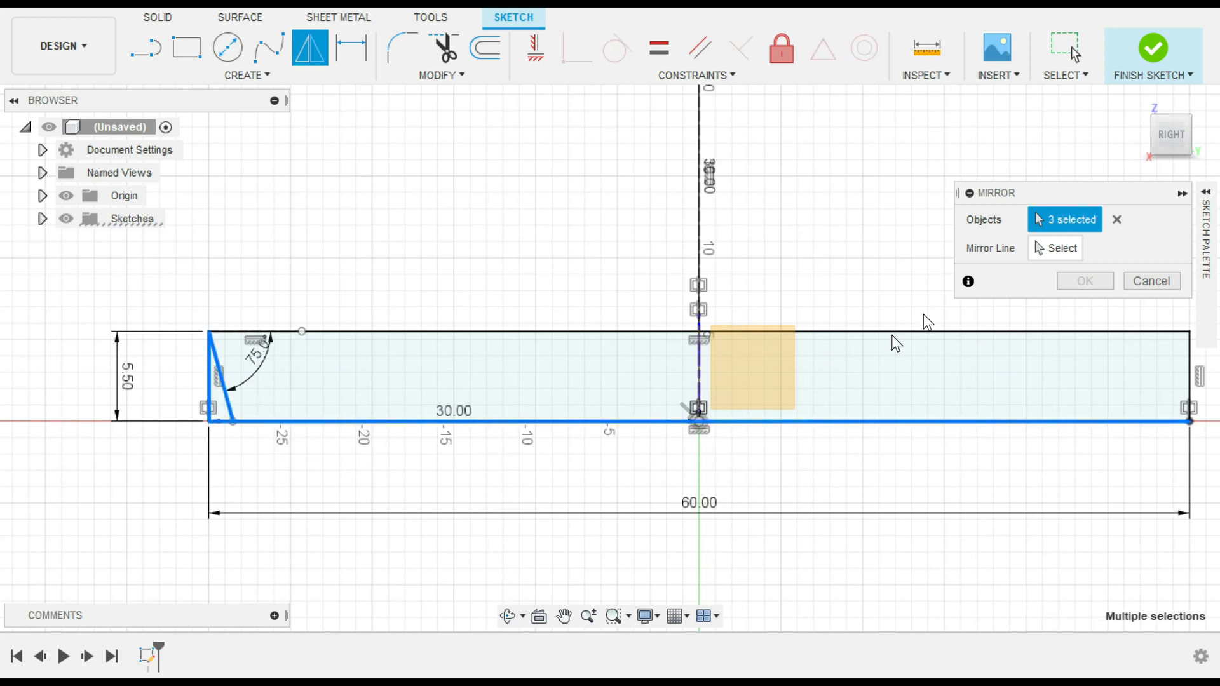
left_click(1059, 253)
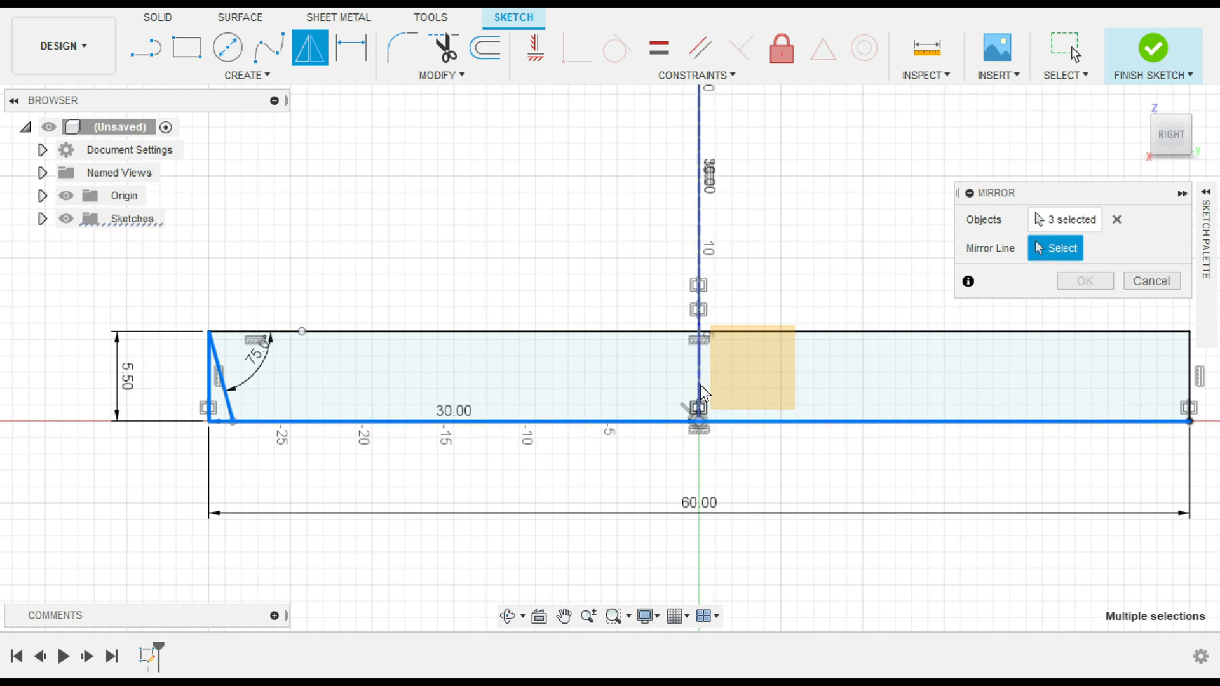
left_click(700, 383)
key("Return")
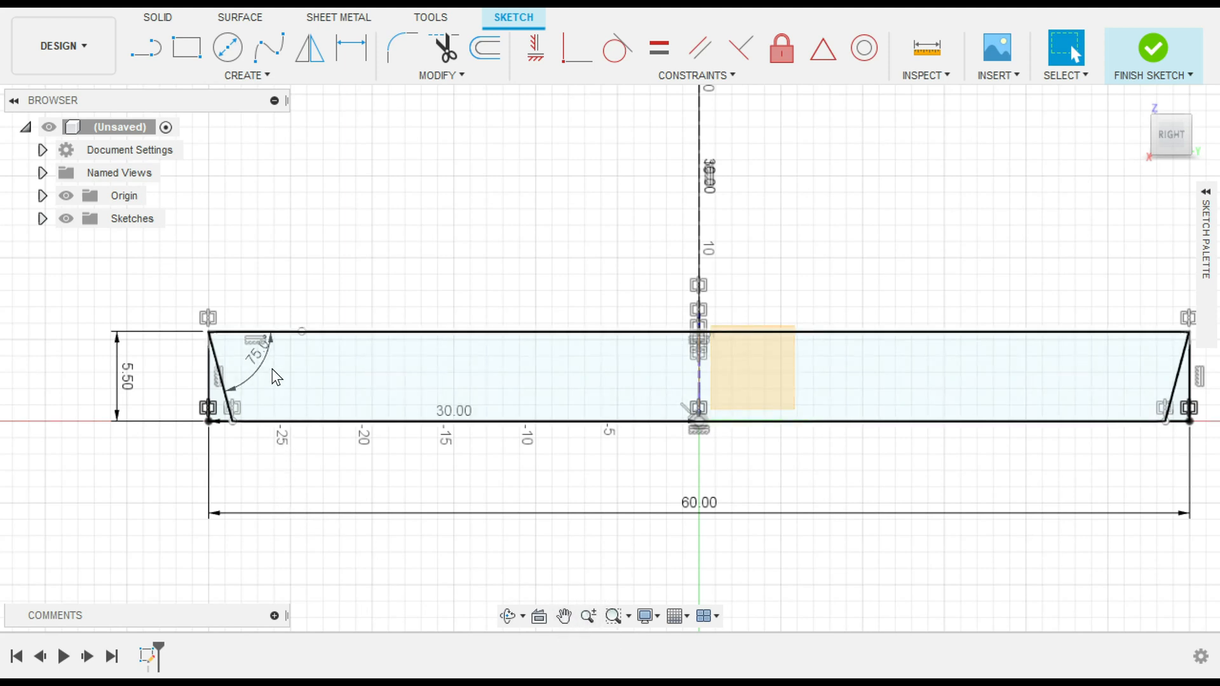
Step: Review the user parameters and their length expressions for the design
left_click(180, 53)
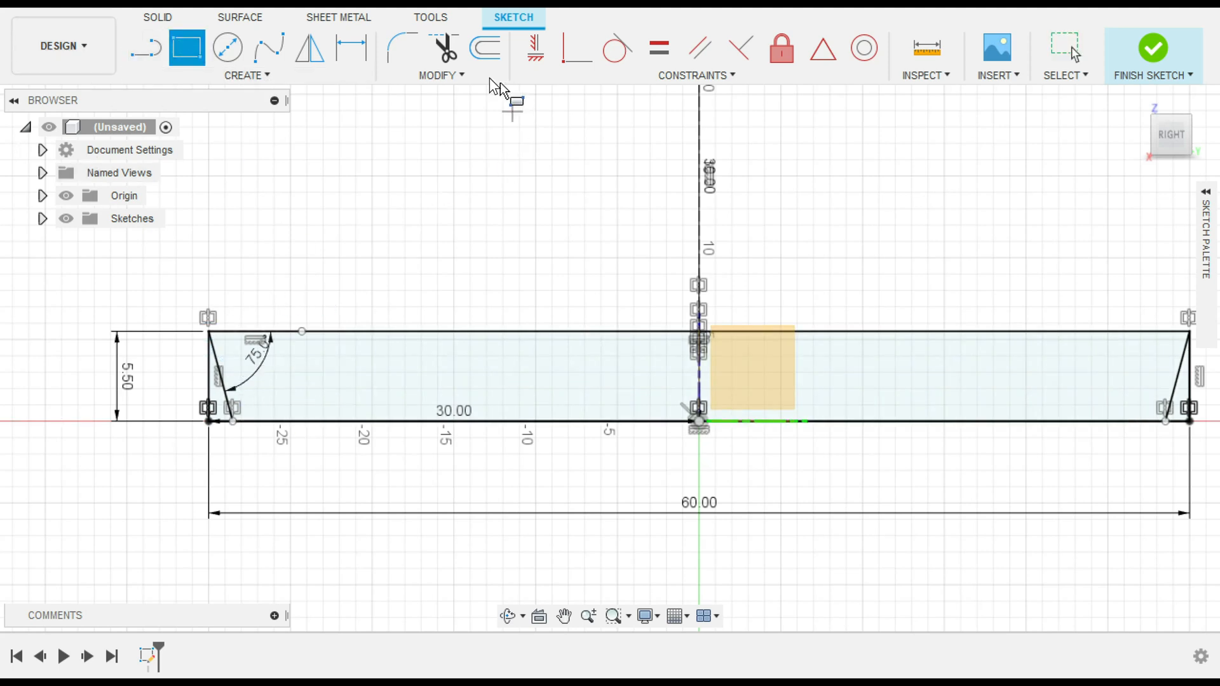
left_click(462, 75)
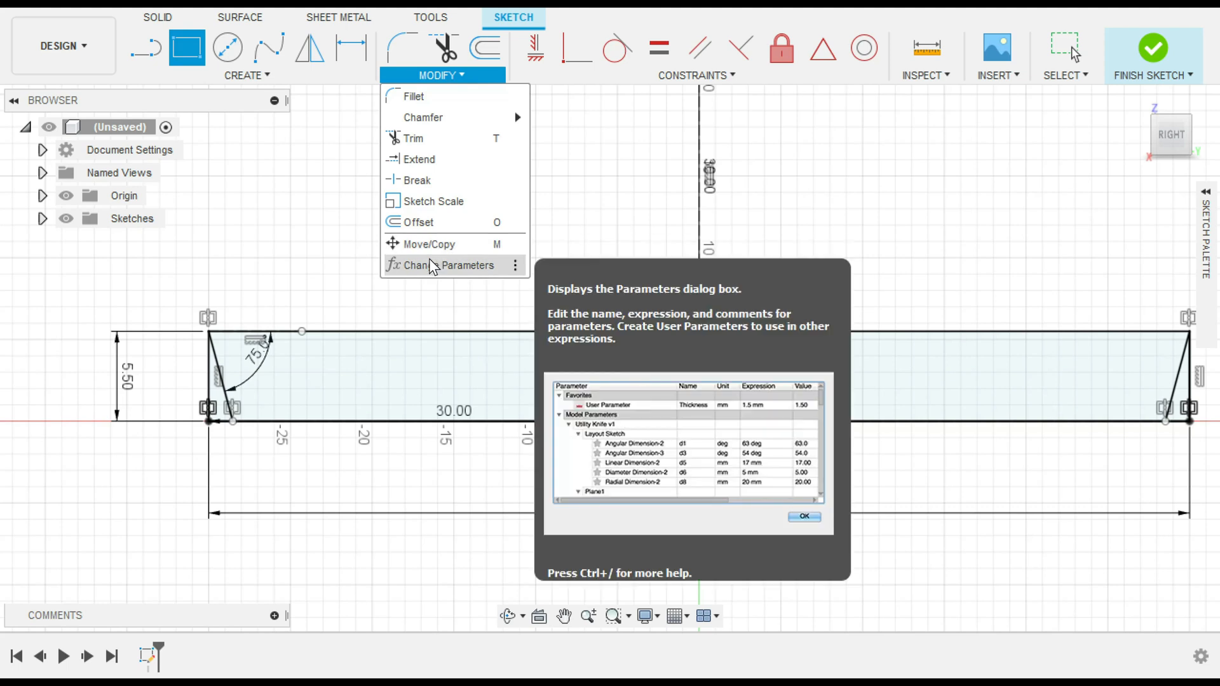
left_click(429, 265)
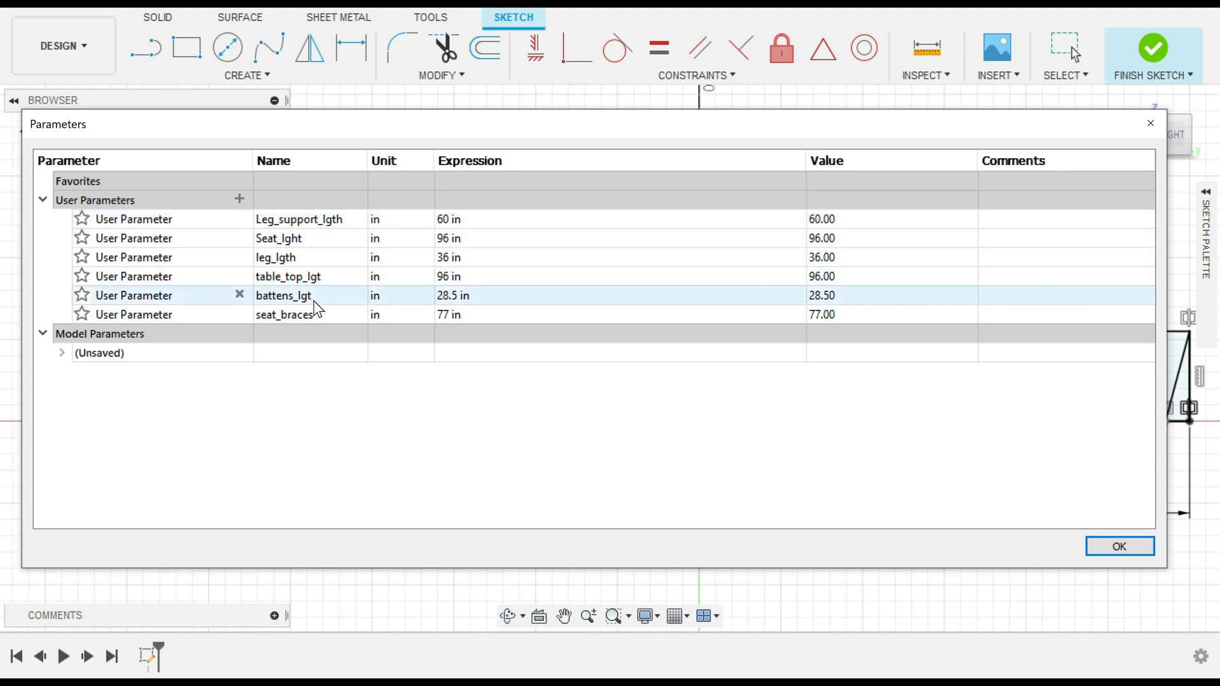
left_click(1099, 545)
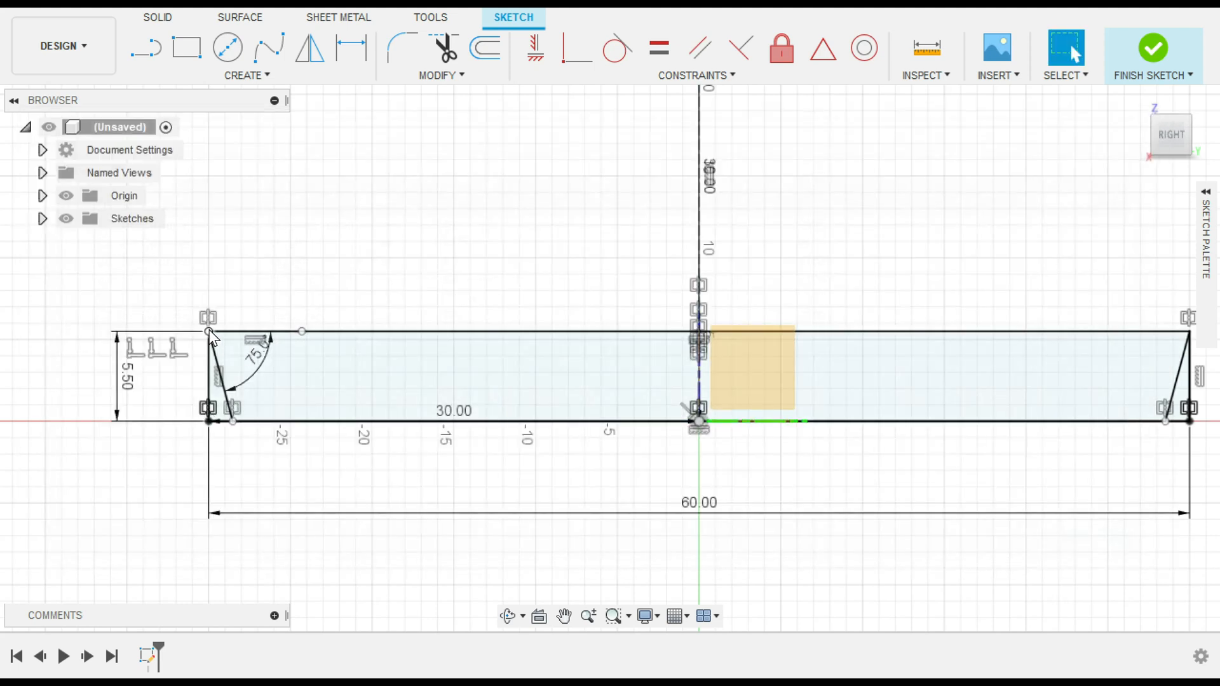
Step: Sketch a rectangle 5.5 in wide and 1.5 in high on top of the profile, starting at its upper-left corner
left_click(187, 47)
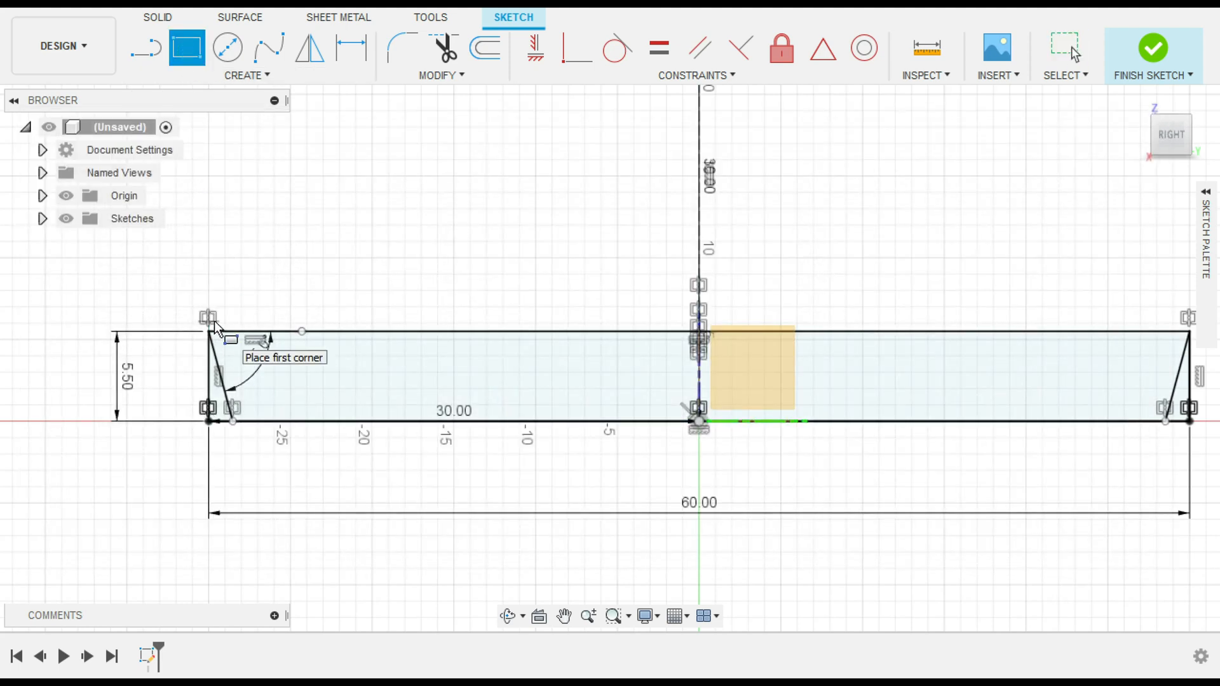
left_click(208, 331)
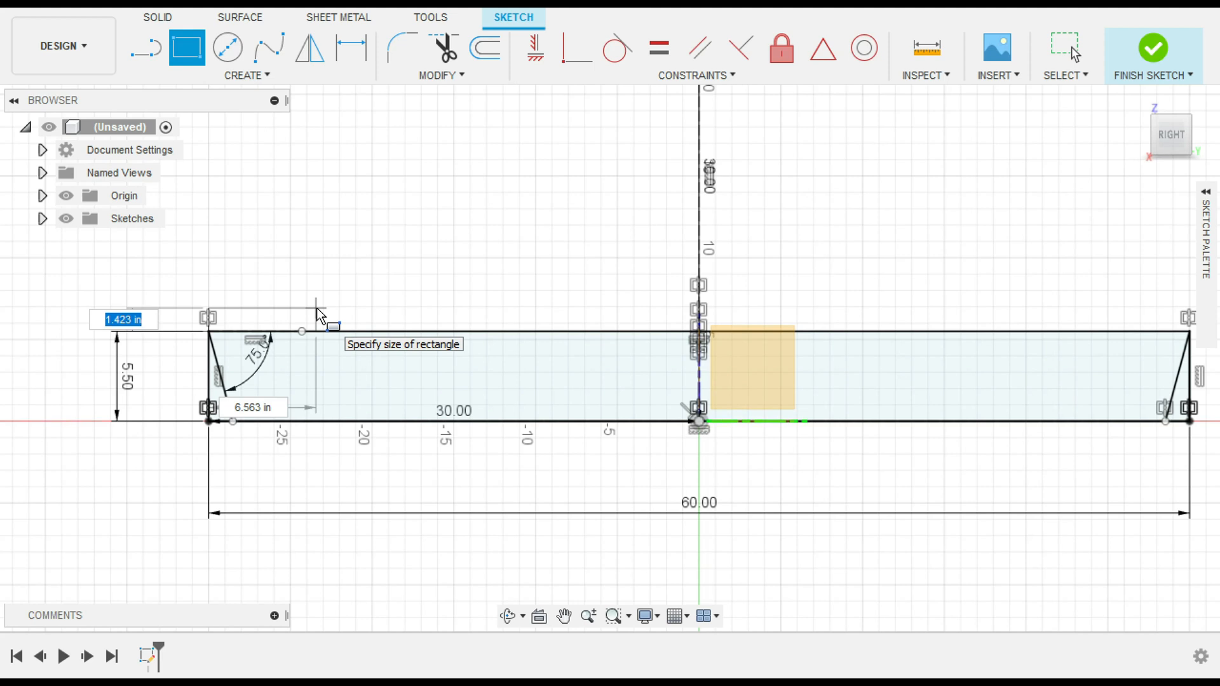
type("1.5")
key("Tab")
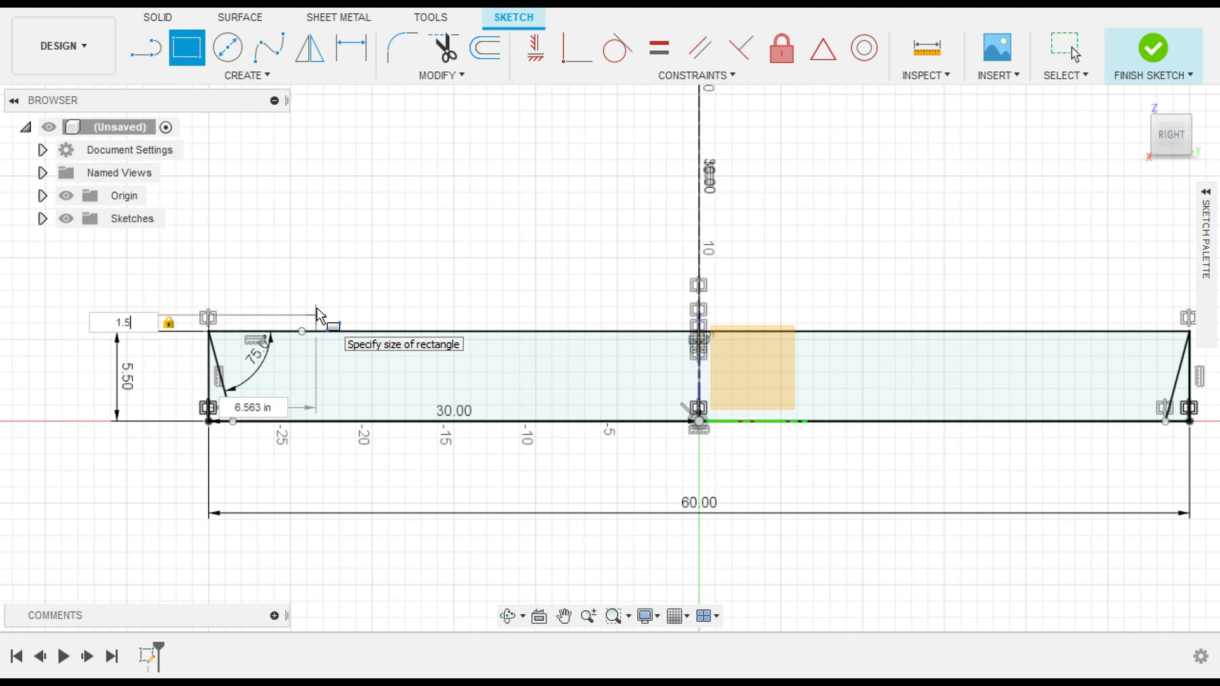
key("Tab")
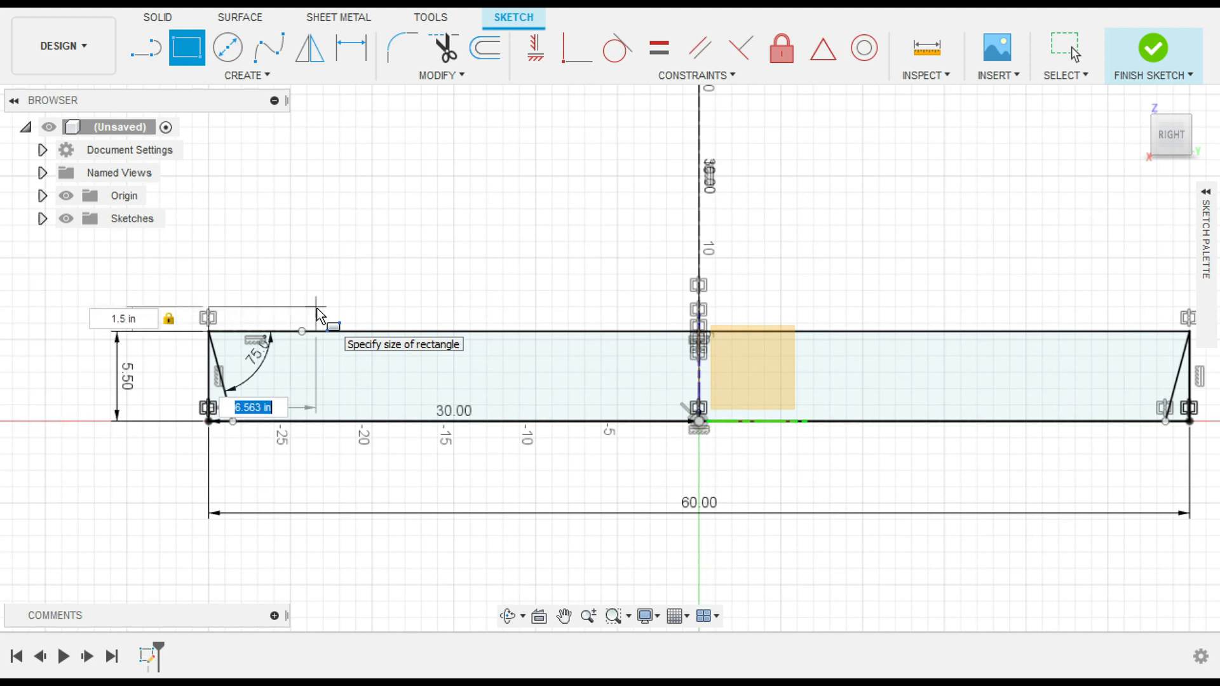
type("5.5")
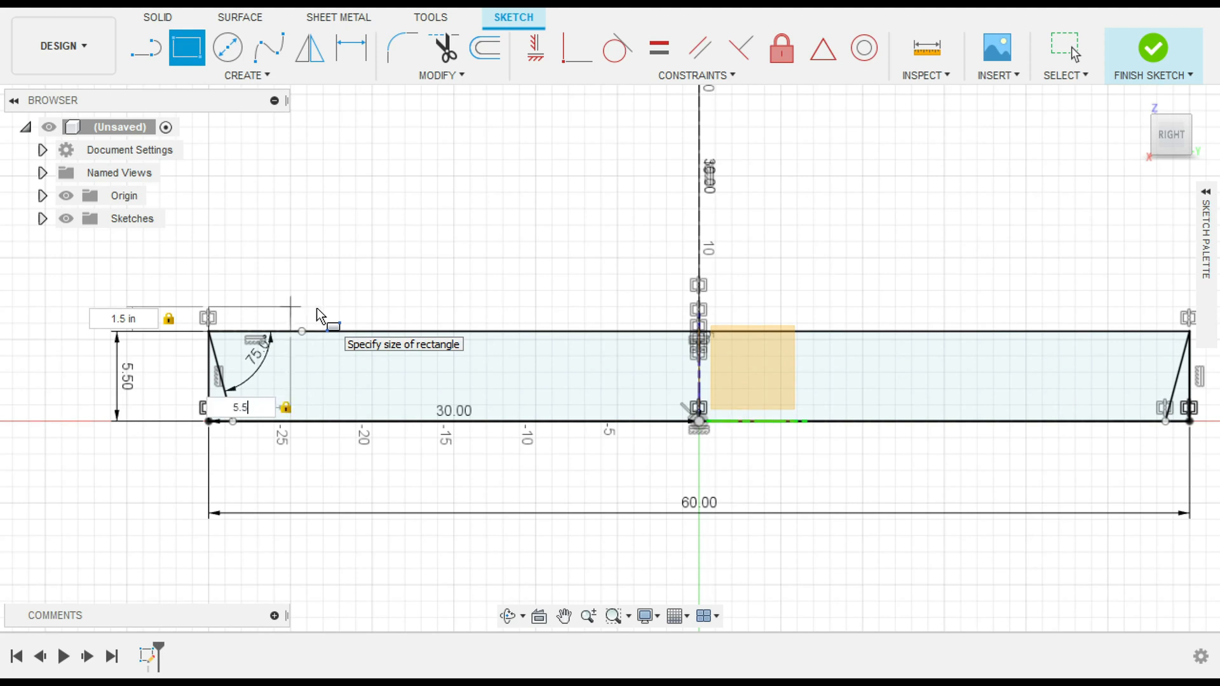
key("Return")
key("Escape")
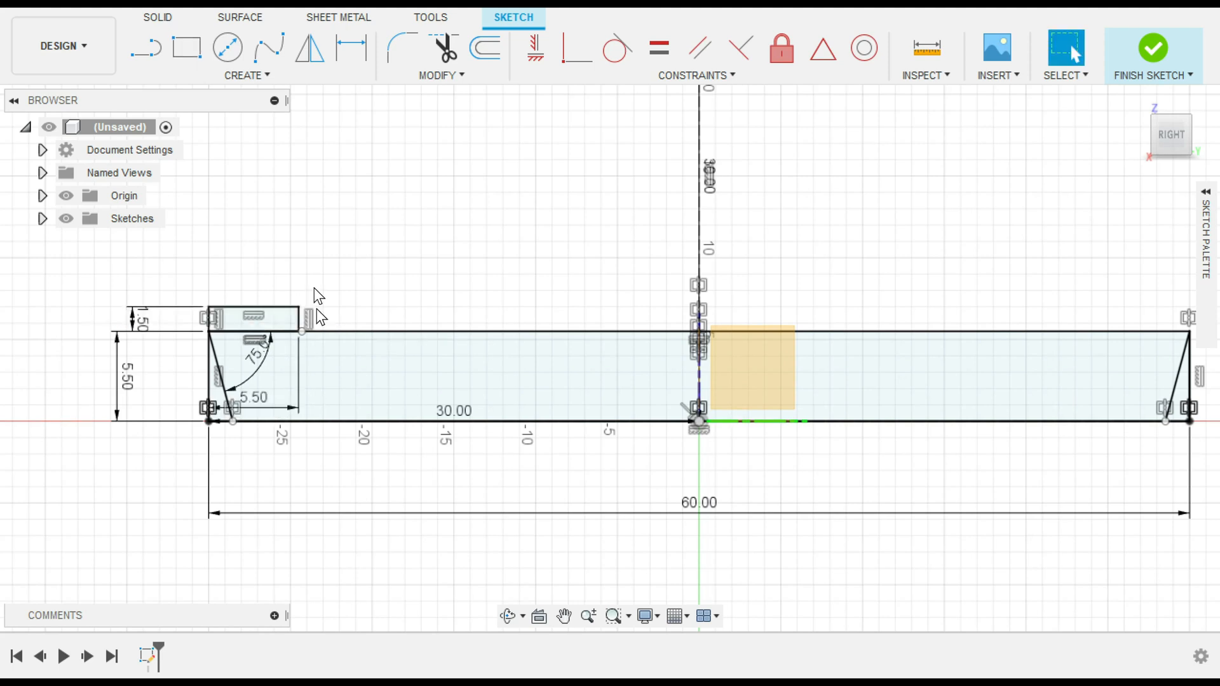
left_click(256, 332)
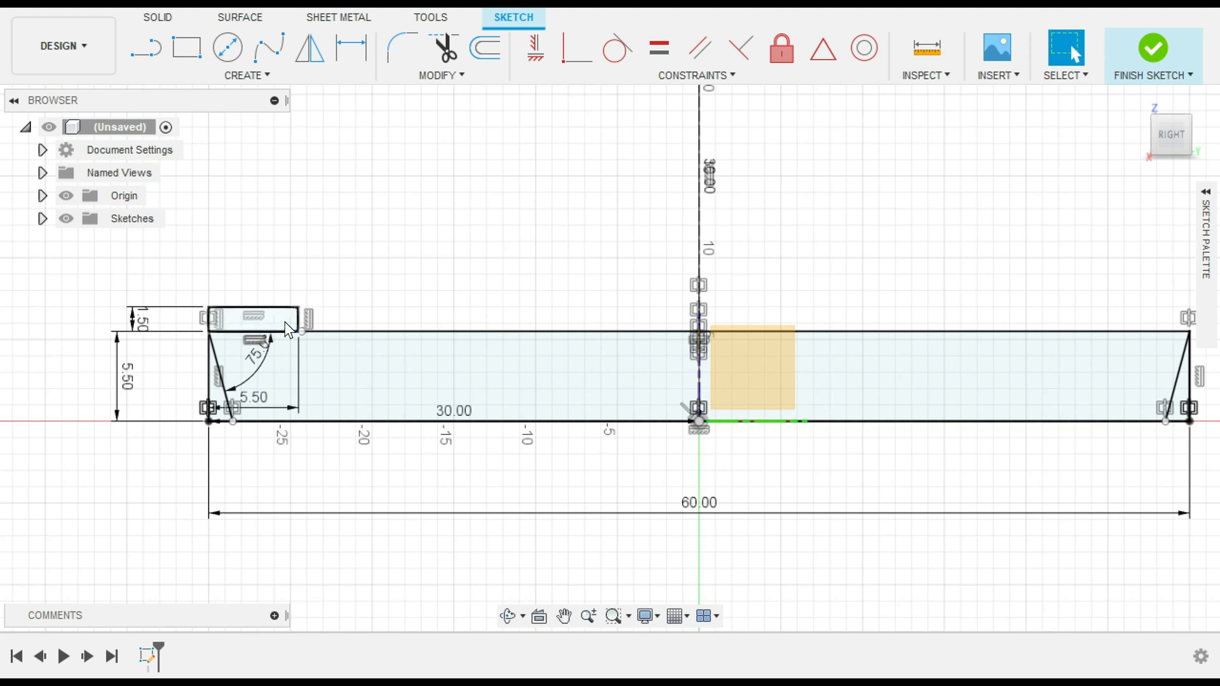
left_click(284, 322)
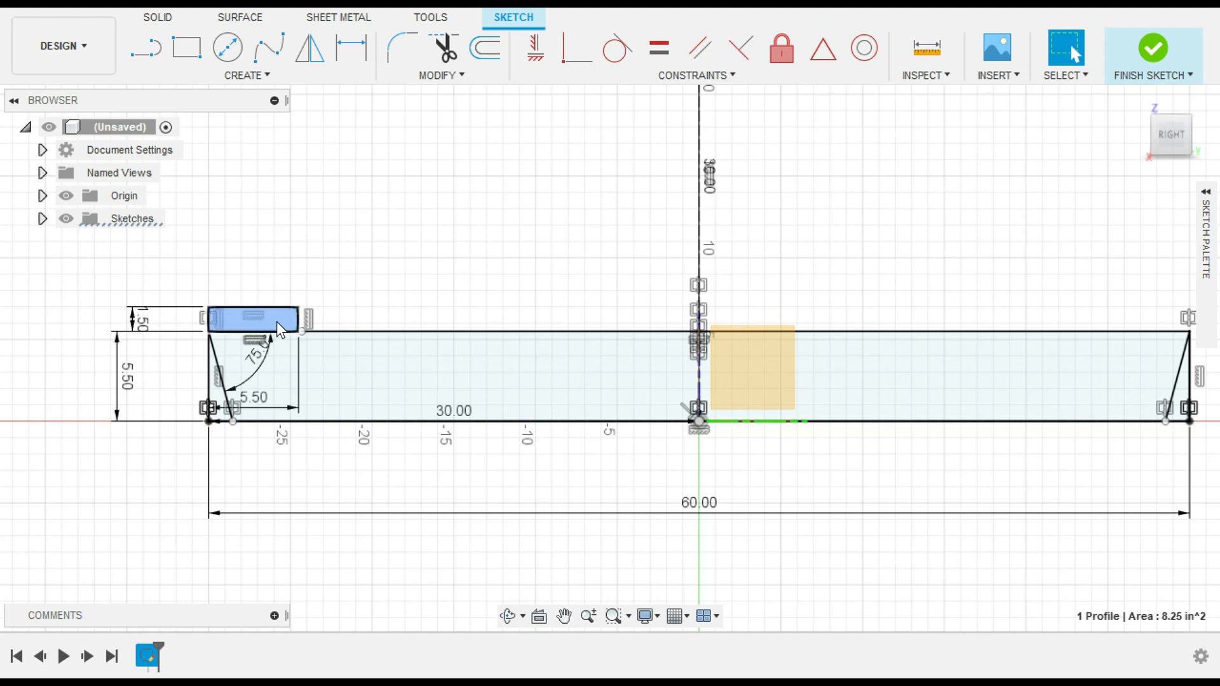
right_click(277, 322)
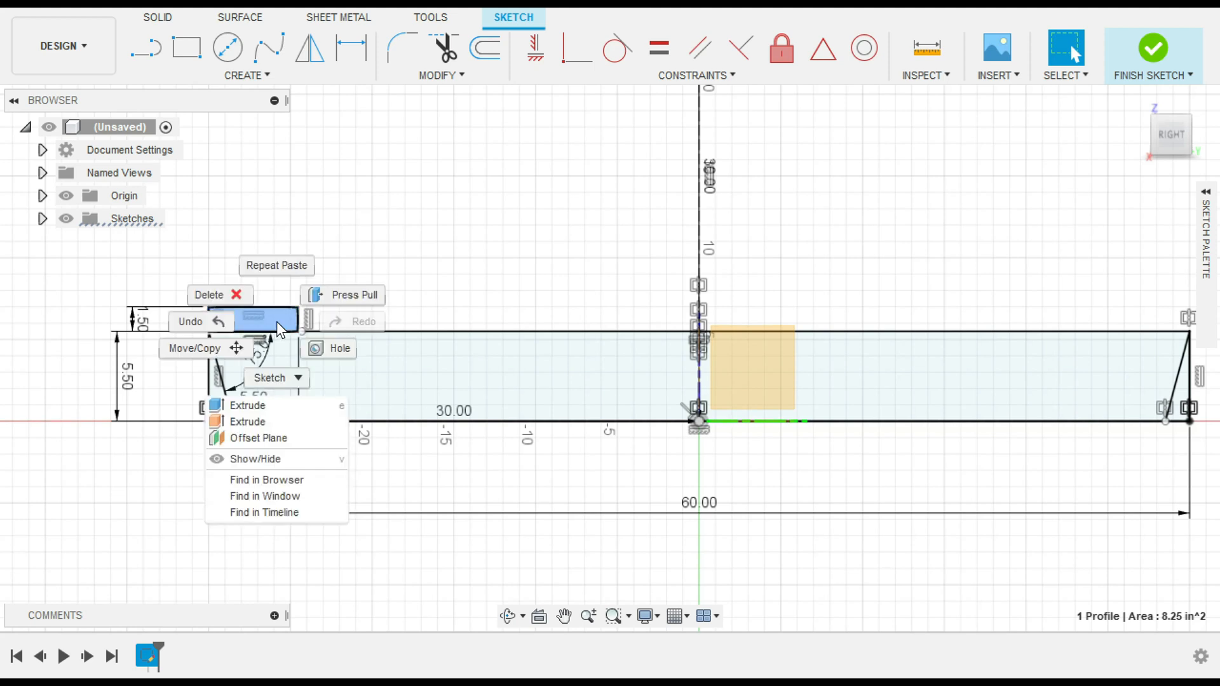
left_click(211, 348)
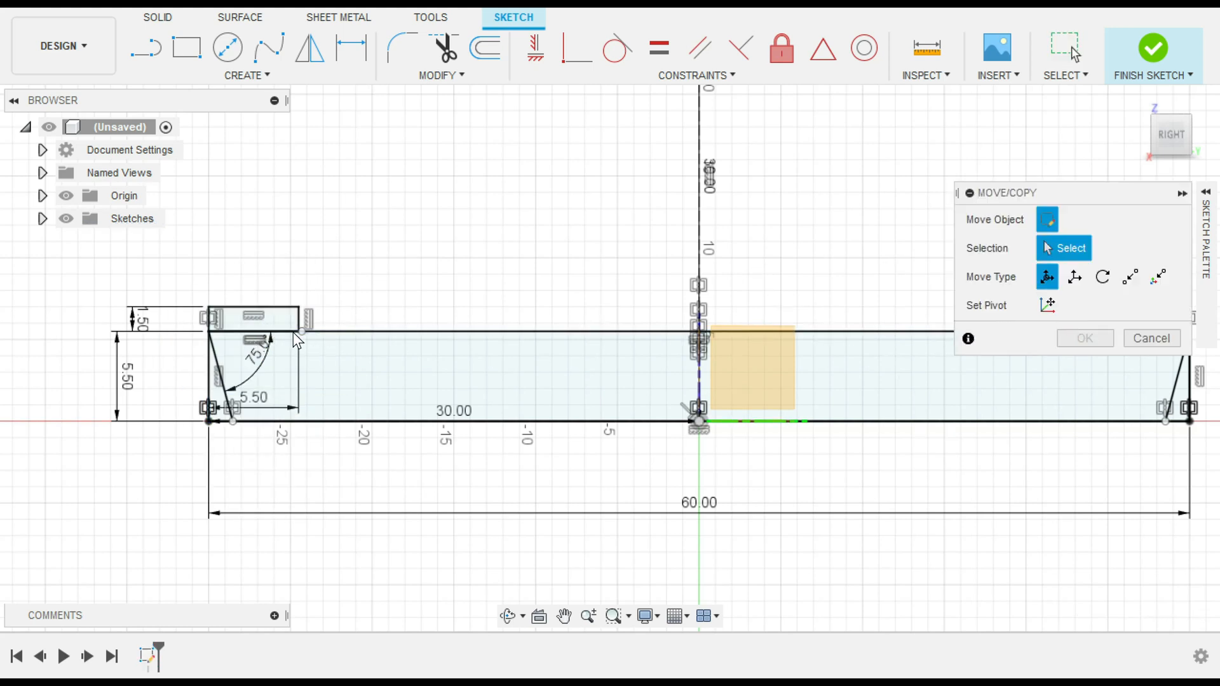
left_click(261, 330)
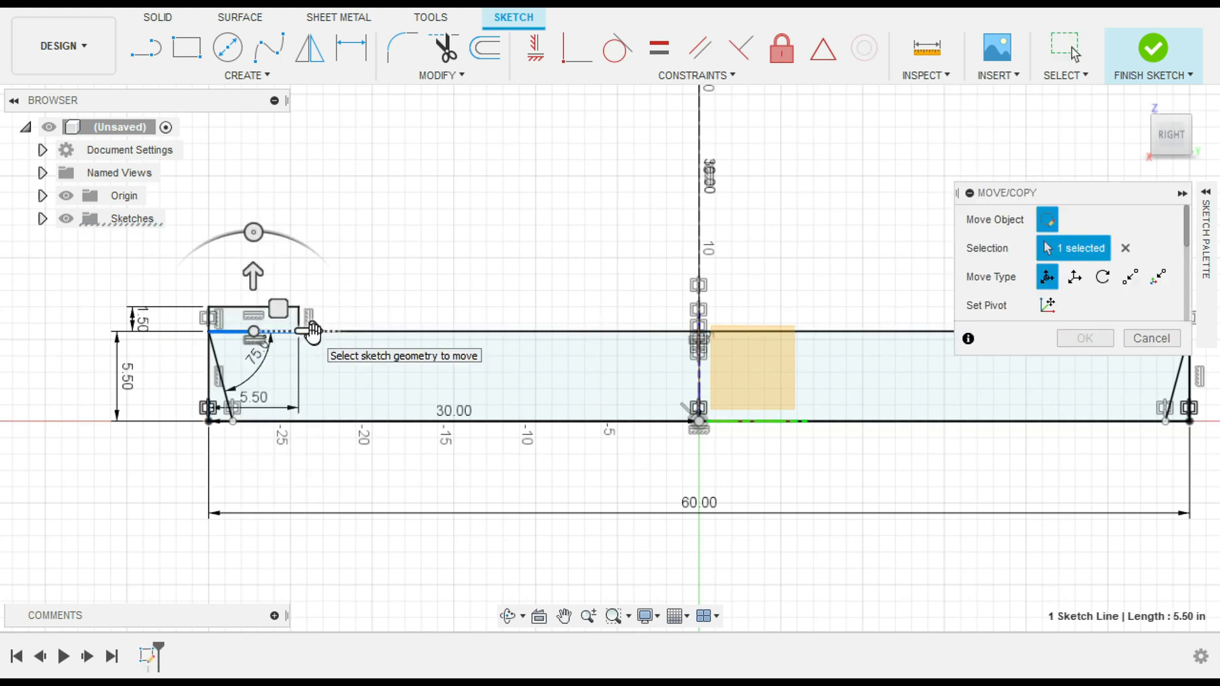
left_click_drag(312, 332, 411, 328)
key("Return")
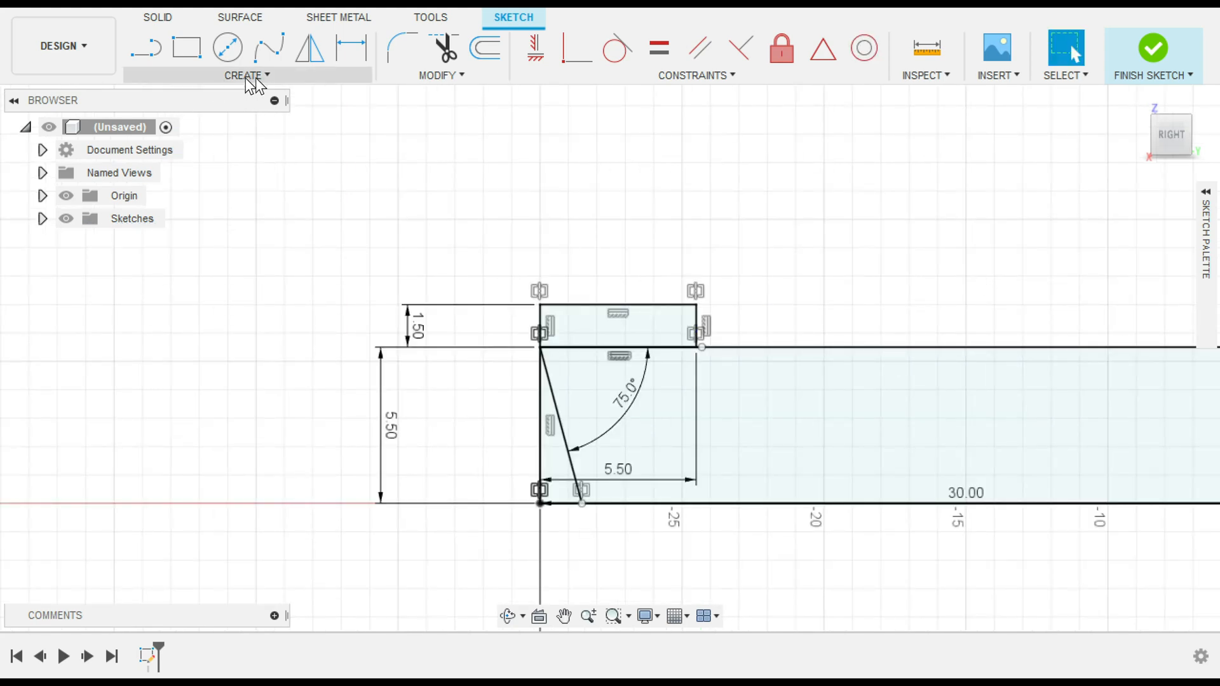
left_click(309, 48)
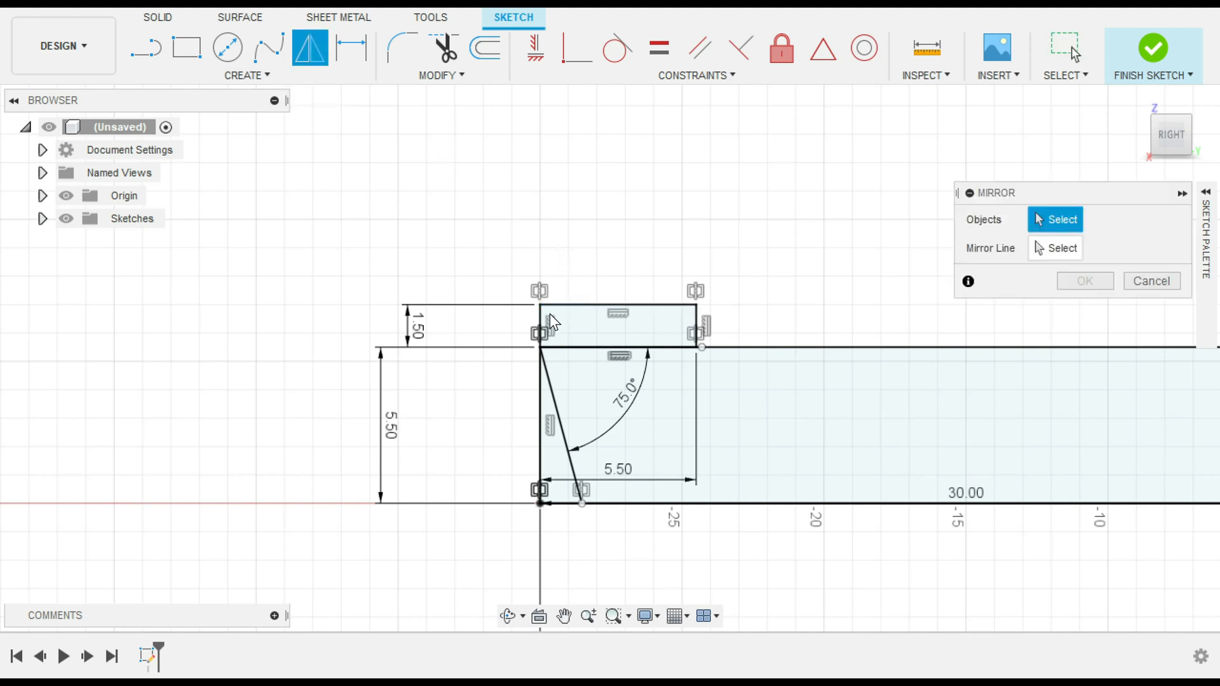
left_click(1159, 281)
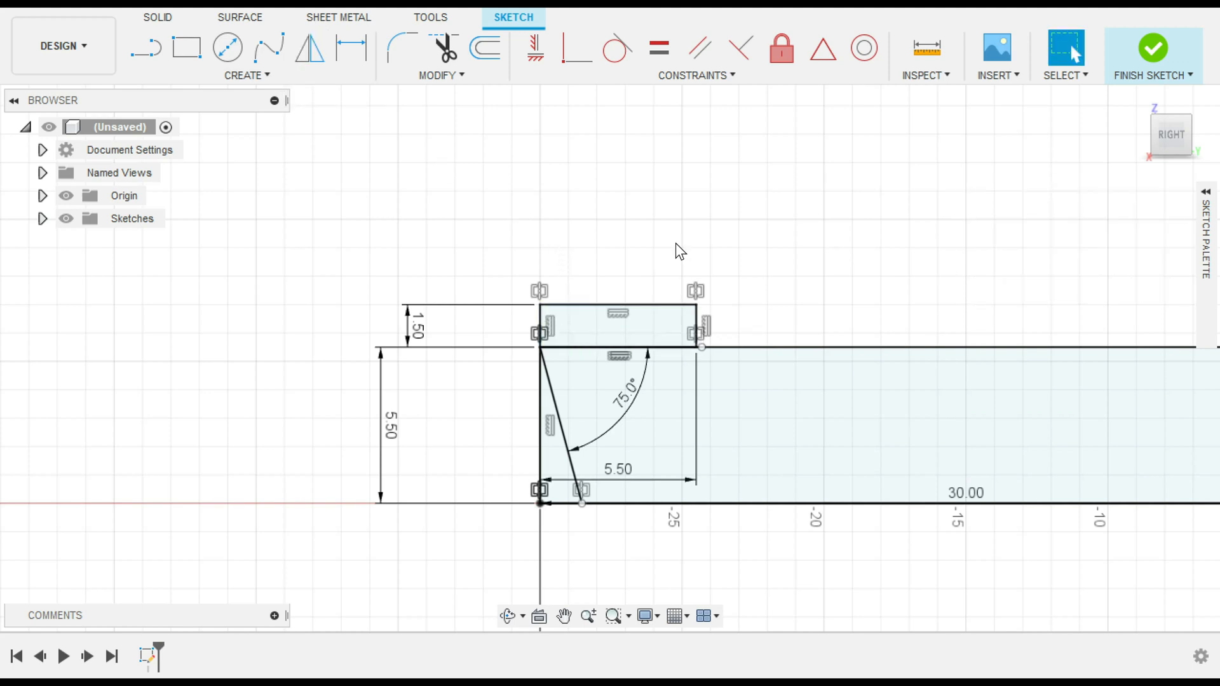
Step: Create a rectangular pattern of the small left rectangle's top and side edges along the profile's top edge, with quantity 2 and distance -6 in
left_click(262, 79)
left_click(256, 392)
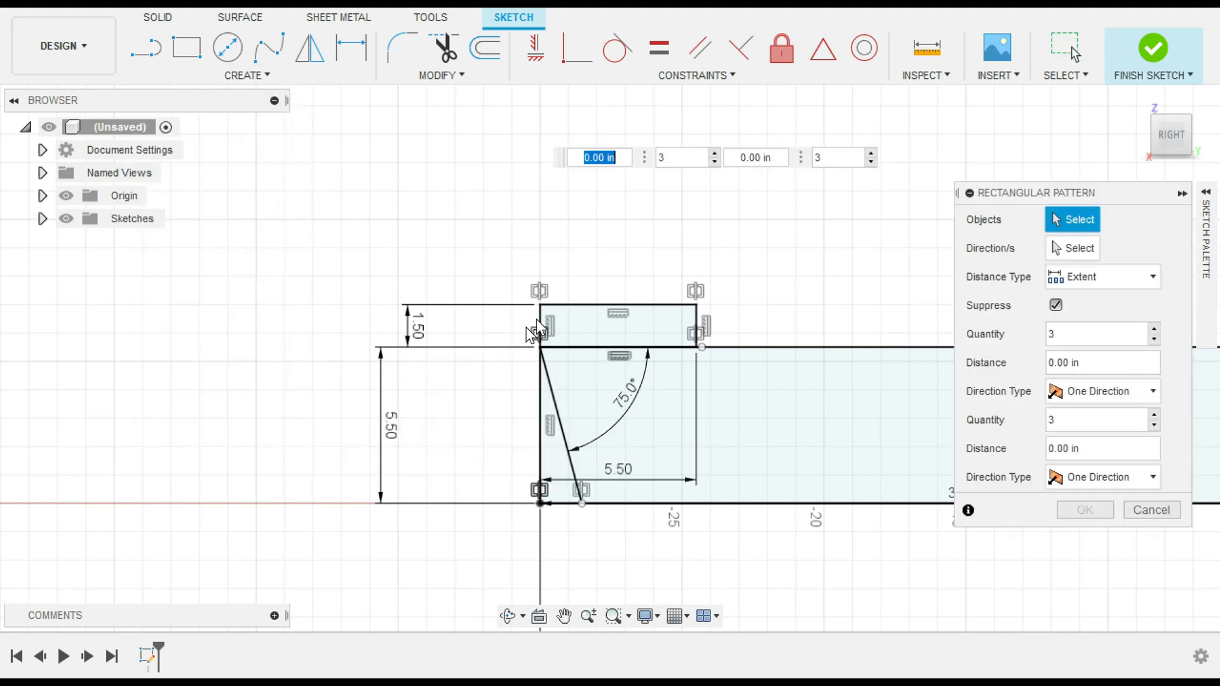
left_click(573, 306)
left_click(696, 308)
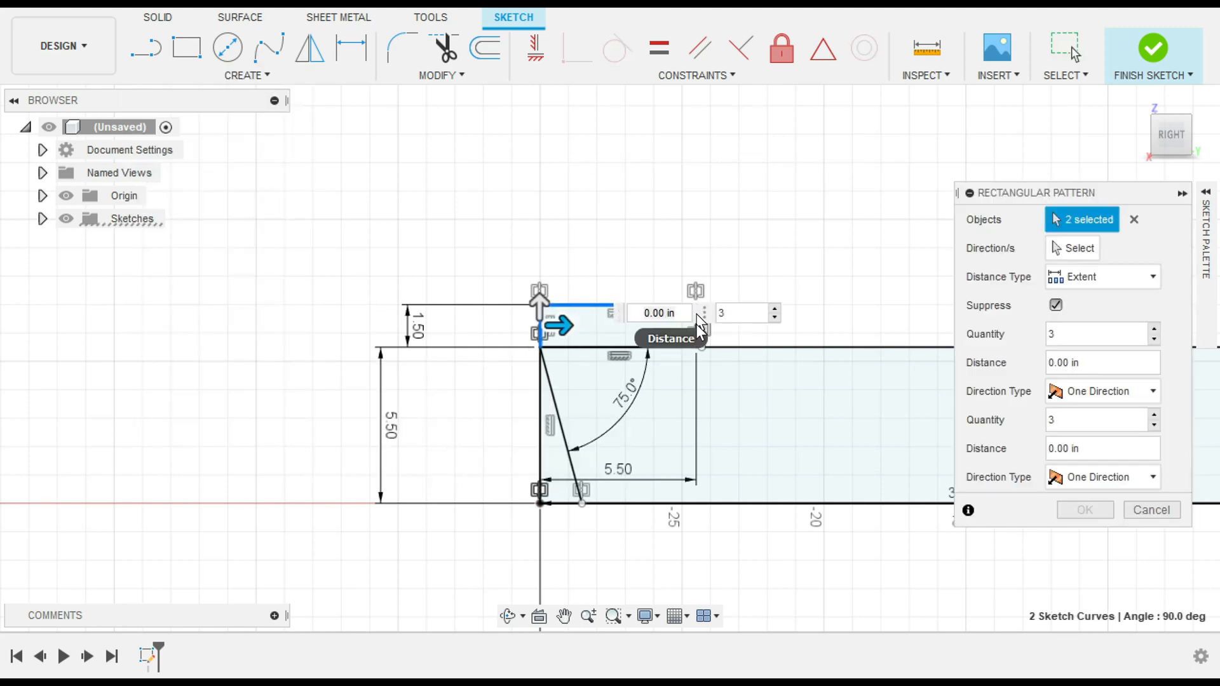
left_click(696, 325)
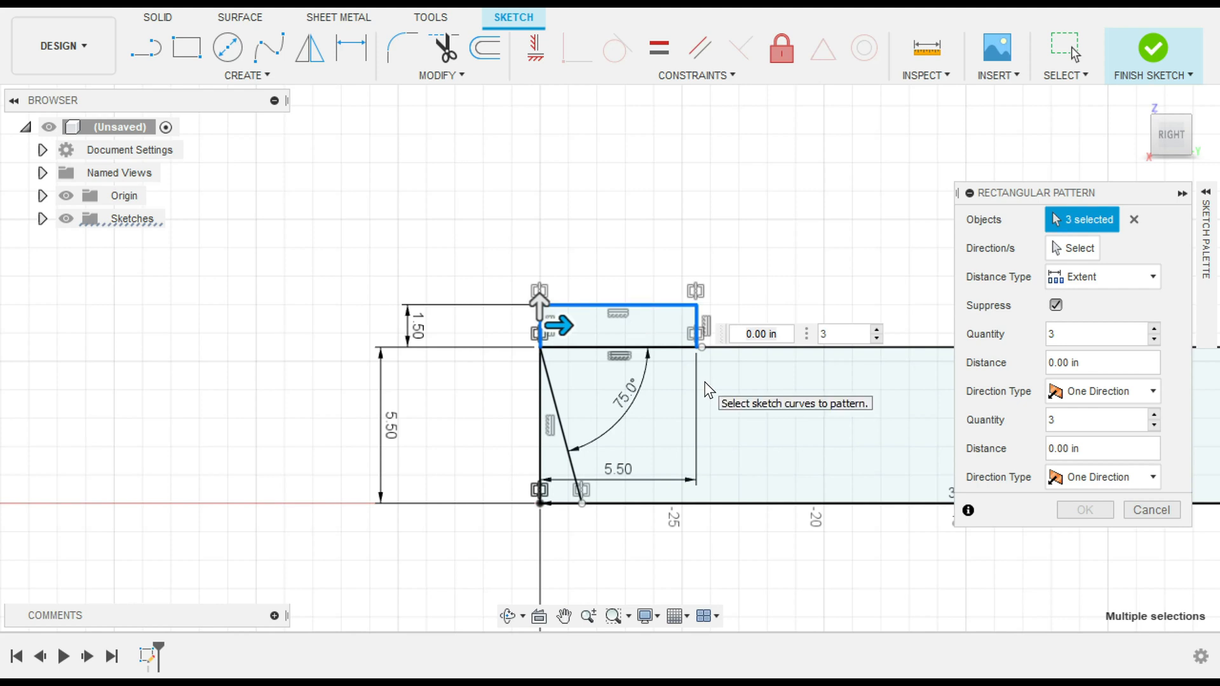
left_click(564, 325)
left_click(1056, 252)
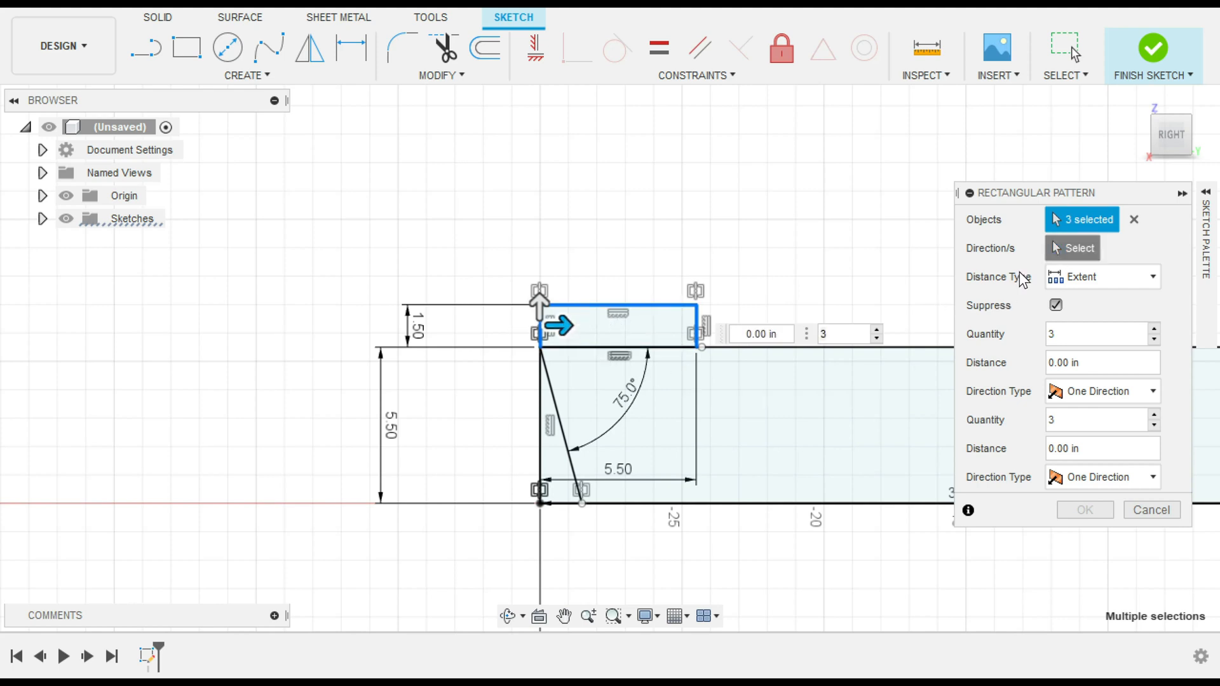
left_click(914, 343)
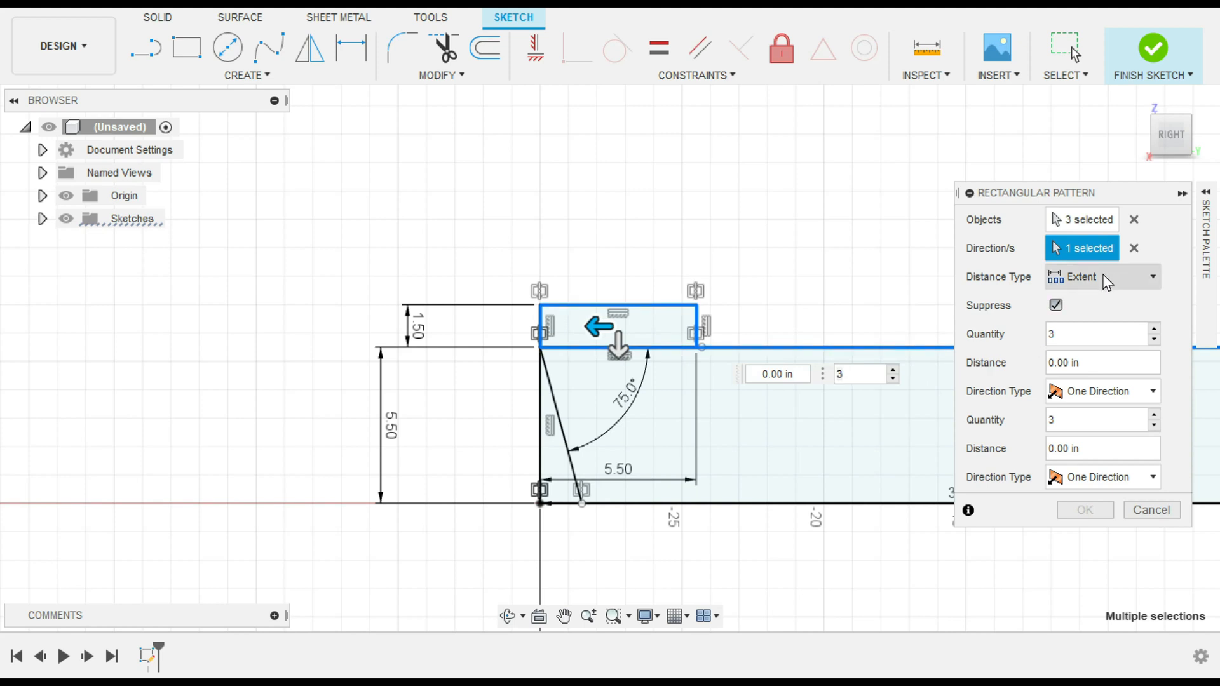
left_click(1153, 341)
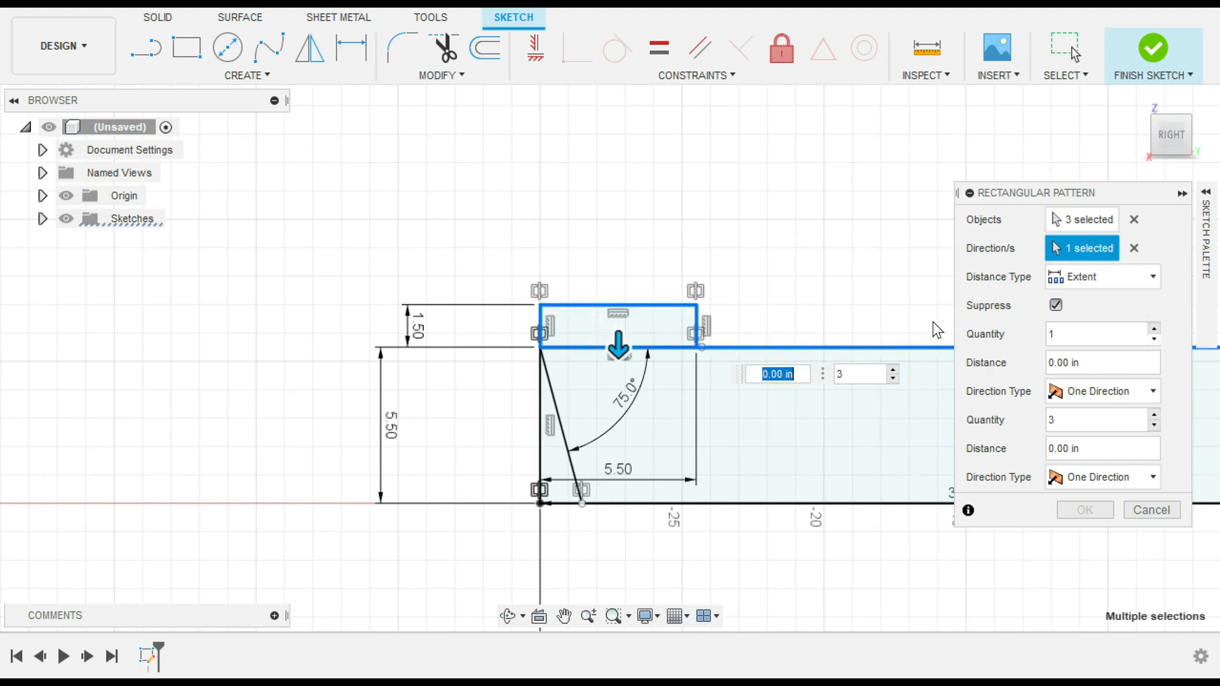
key("Tab")
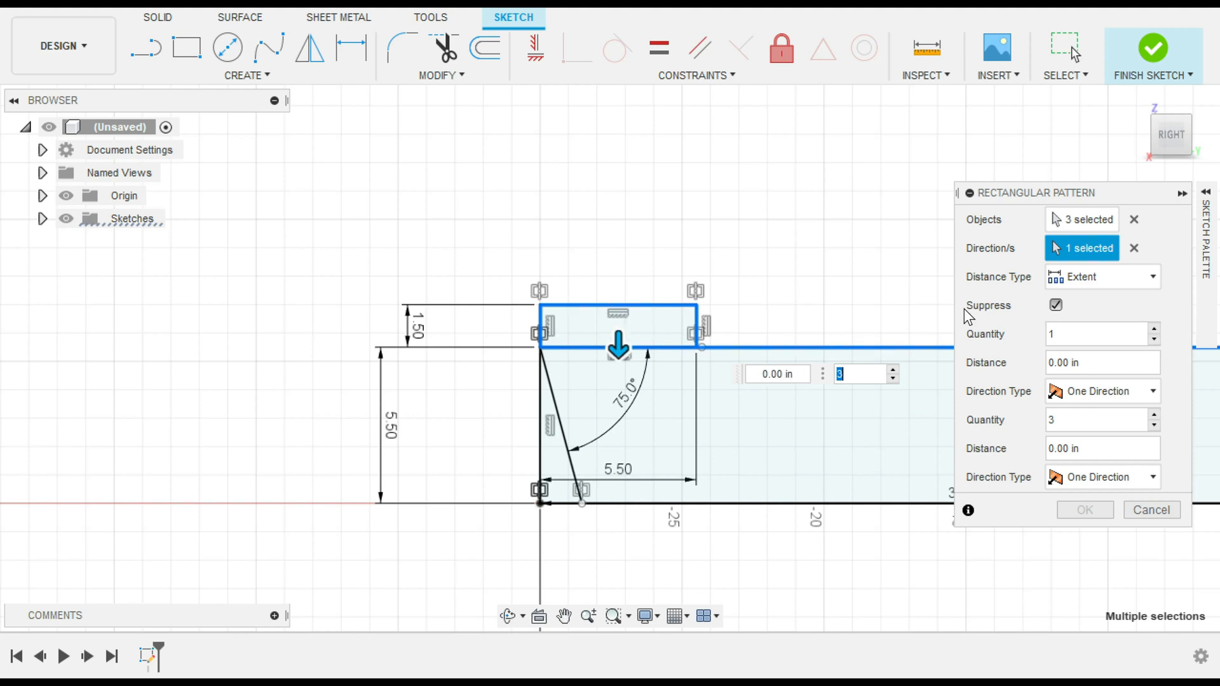
left_click(1153, 330)
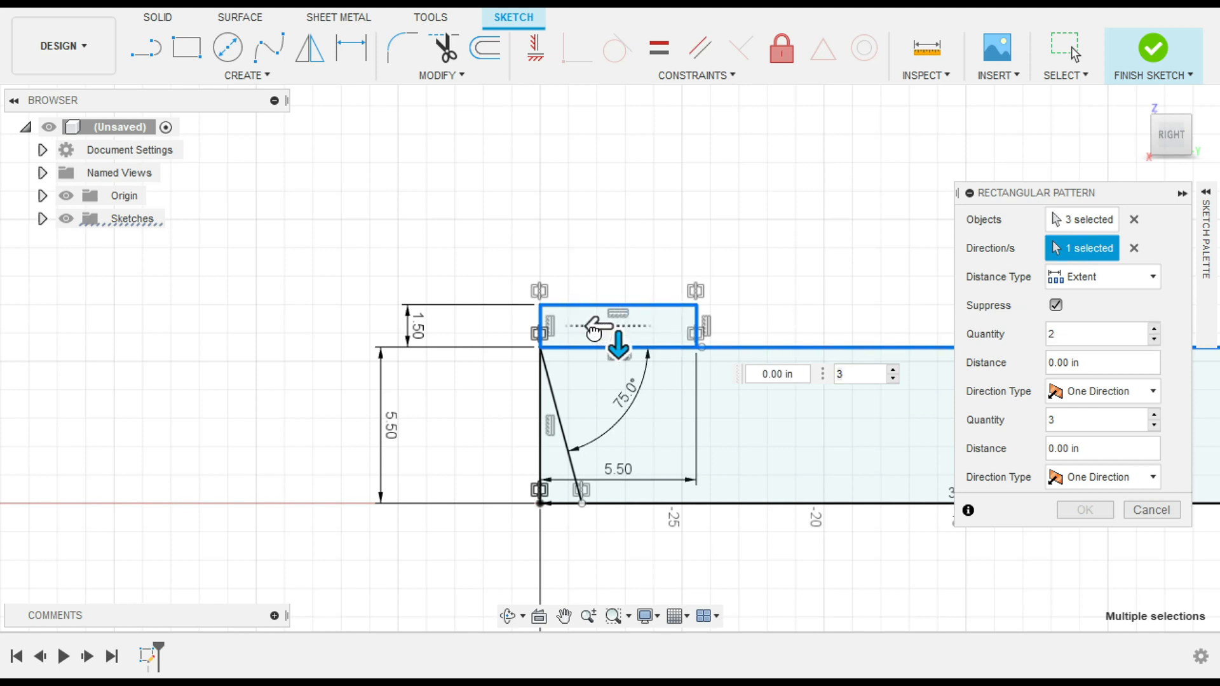
left_click_drag(593, 331, 756, 320)
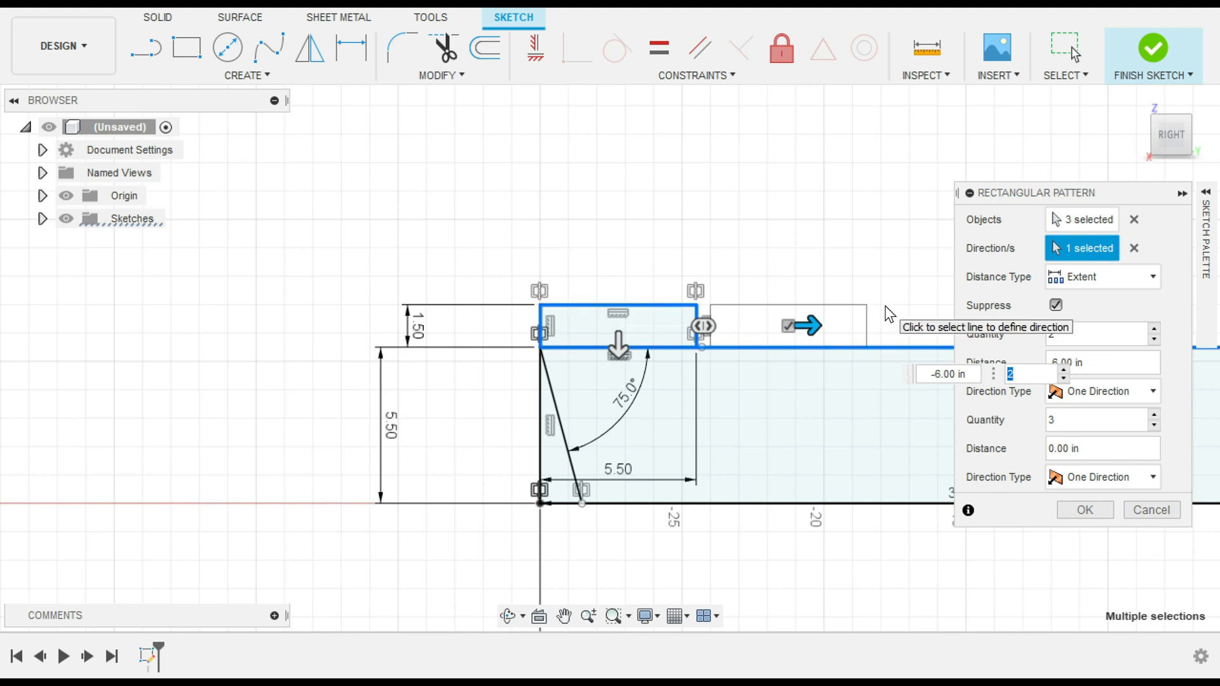
left_click(1106, 507)
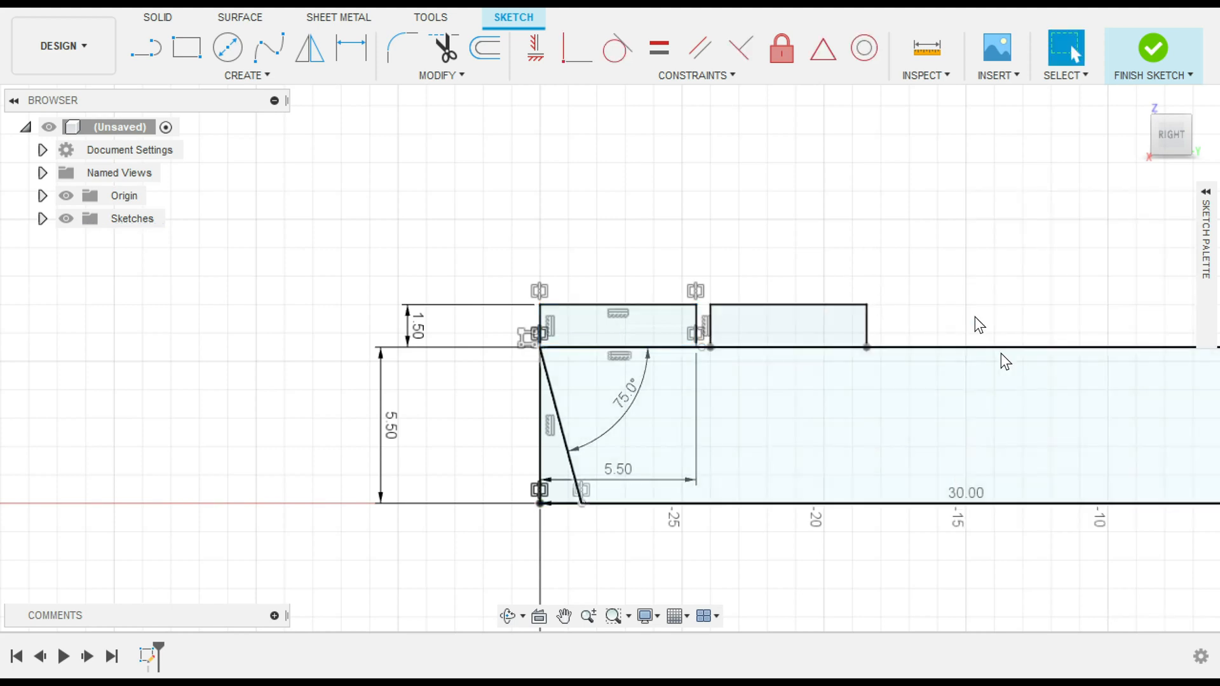
Step: Mirror the top and side edges of the second small rectangle about the vertical centre line
scroll(995, 262, "up", 1)
scroll(1079, 223, "down", 1)
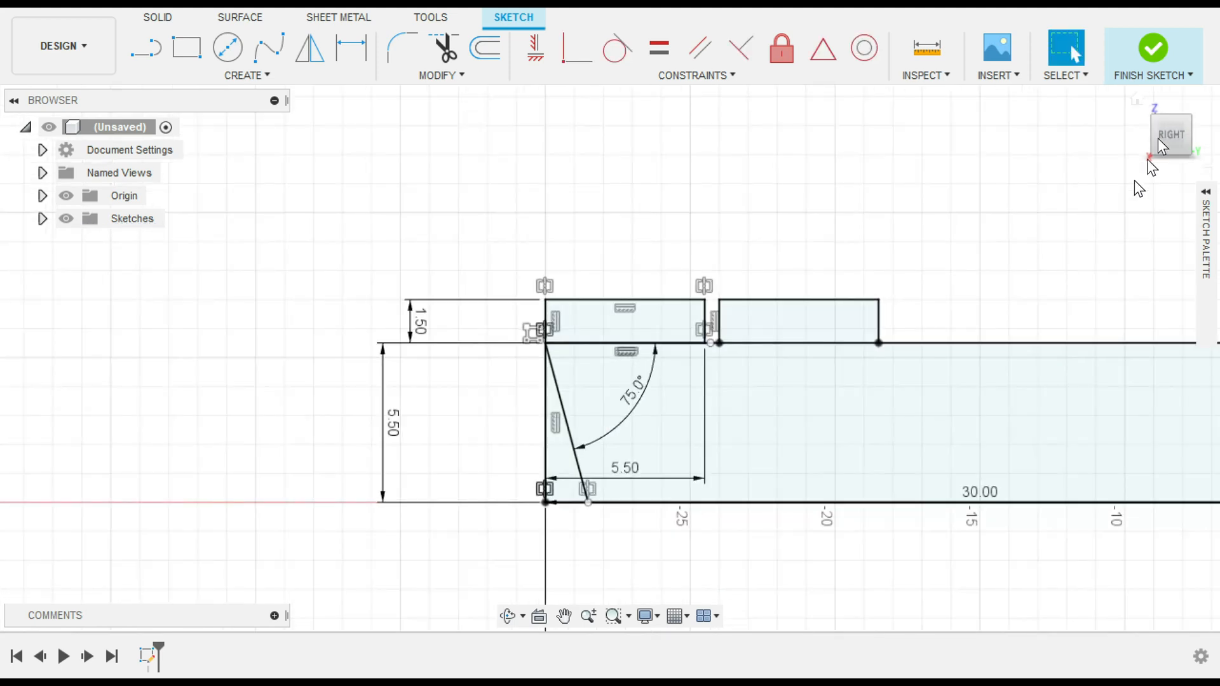
left_click(1136, 99)
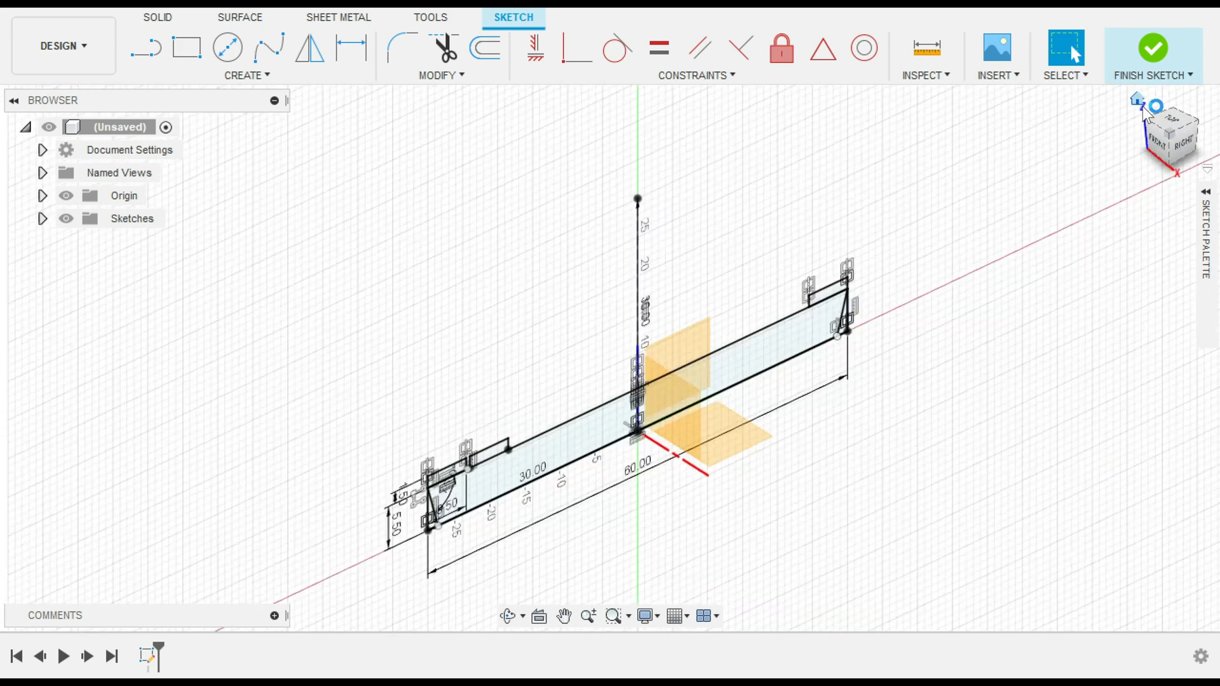
left_click(1183, 150)
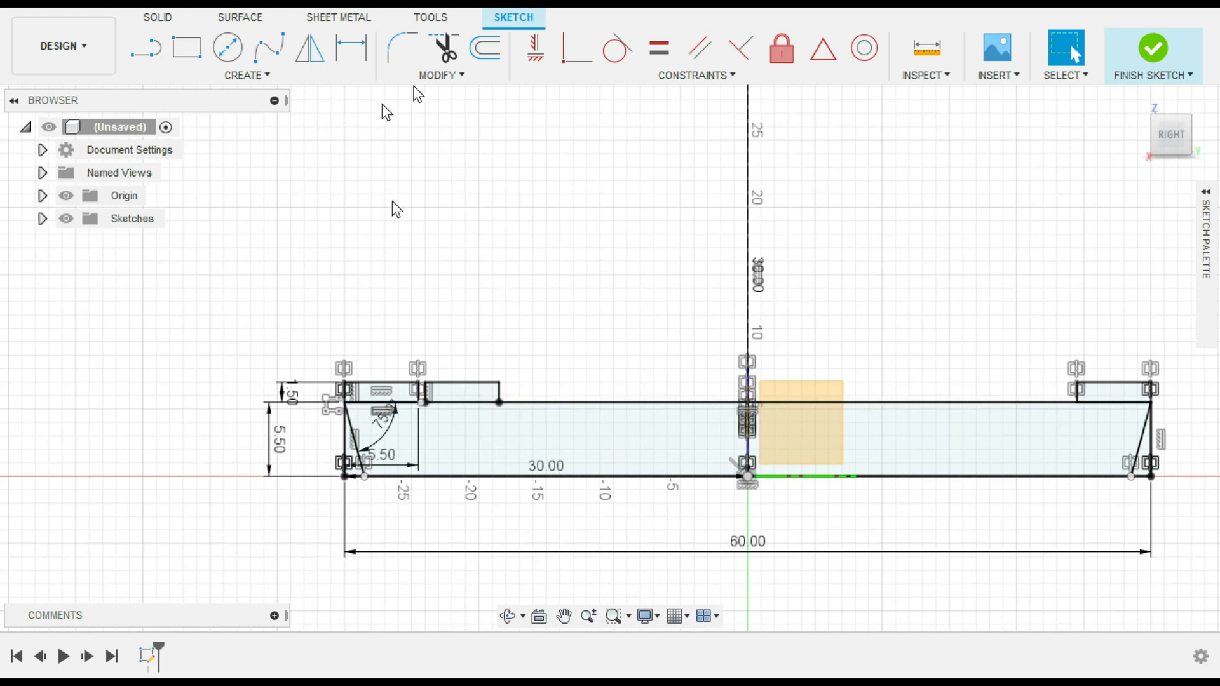
left_click(311, 48)
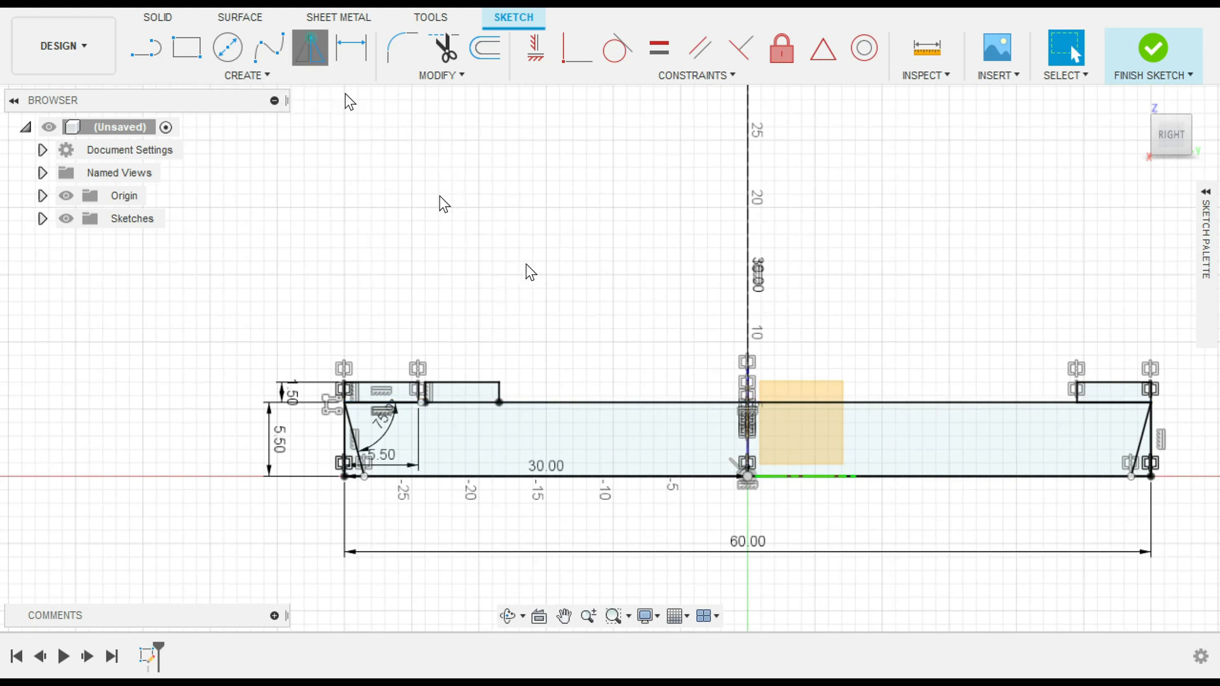
left_click(484, 381)
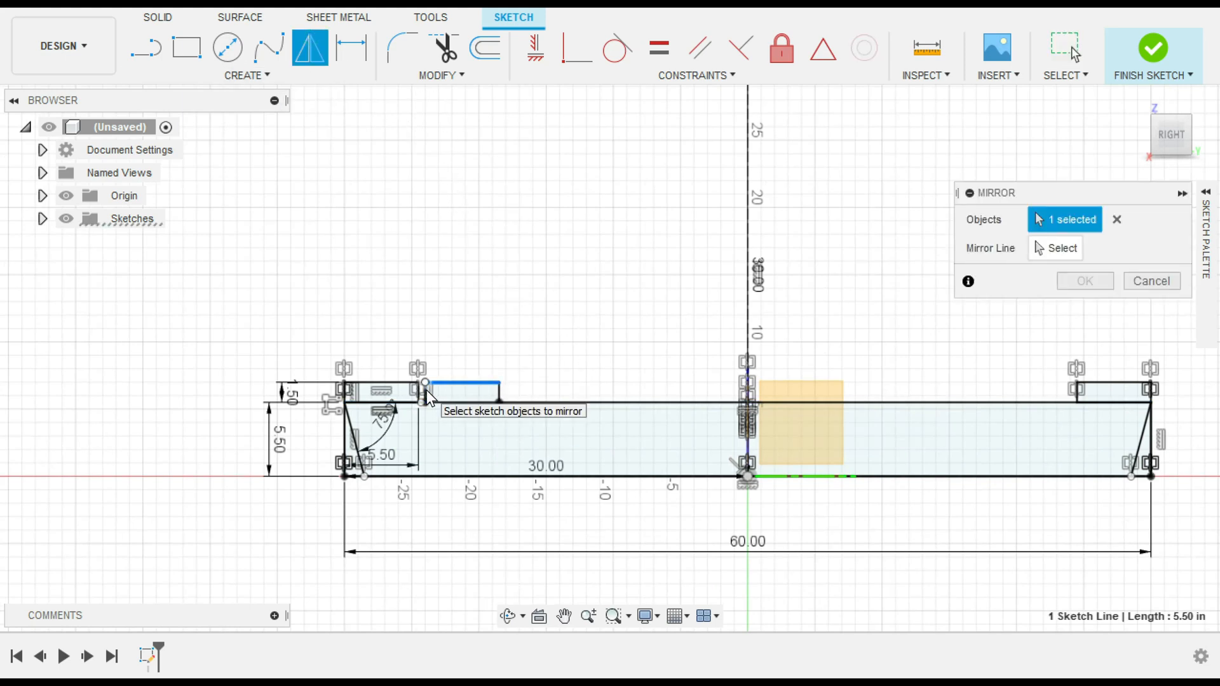
left_click(426, 391)
left_click(500, 391)
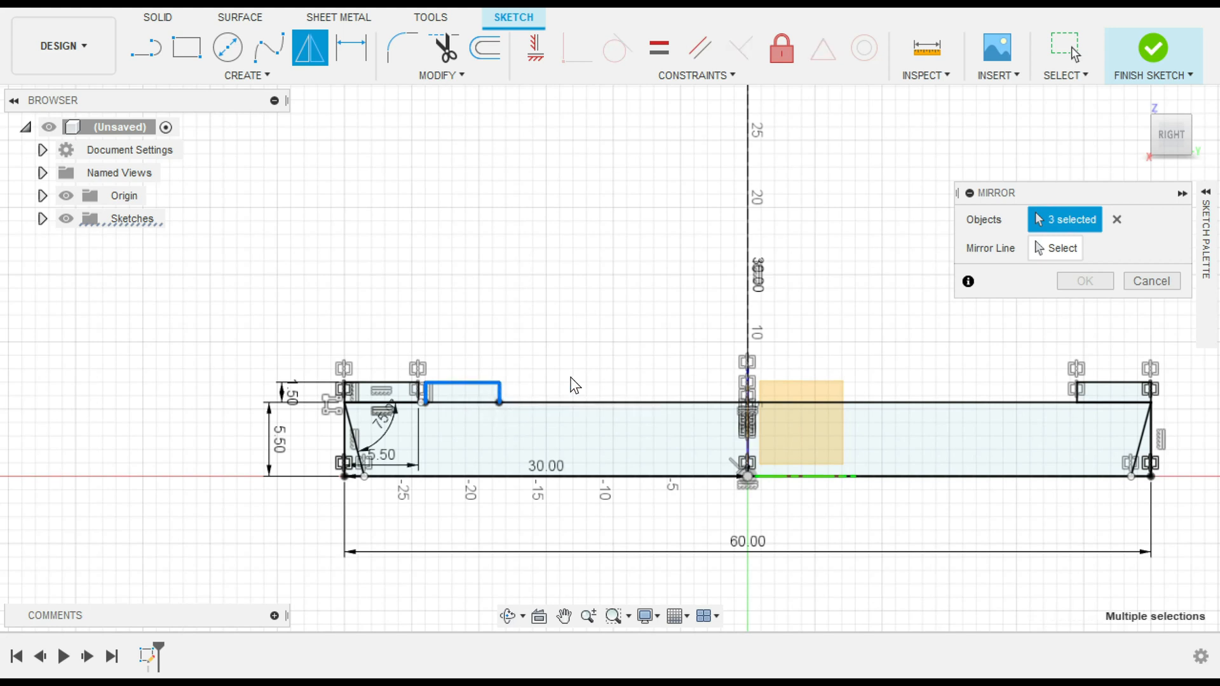
left_click(1039, 248)
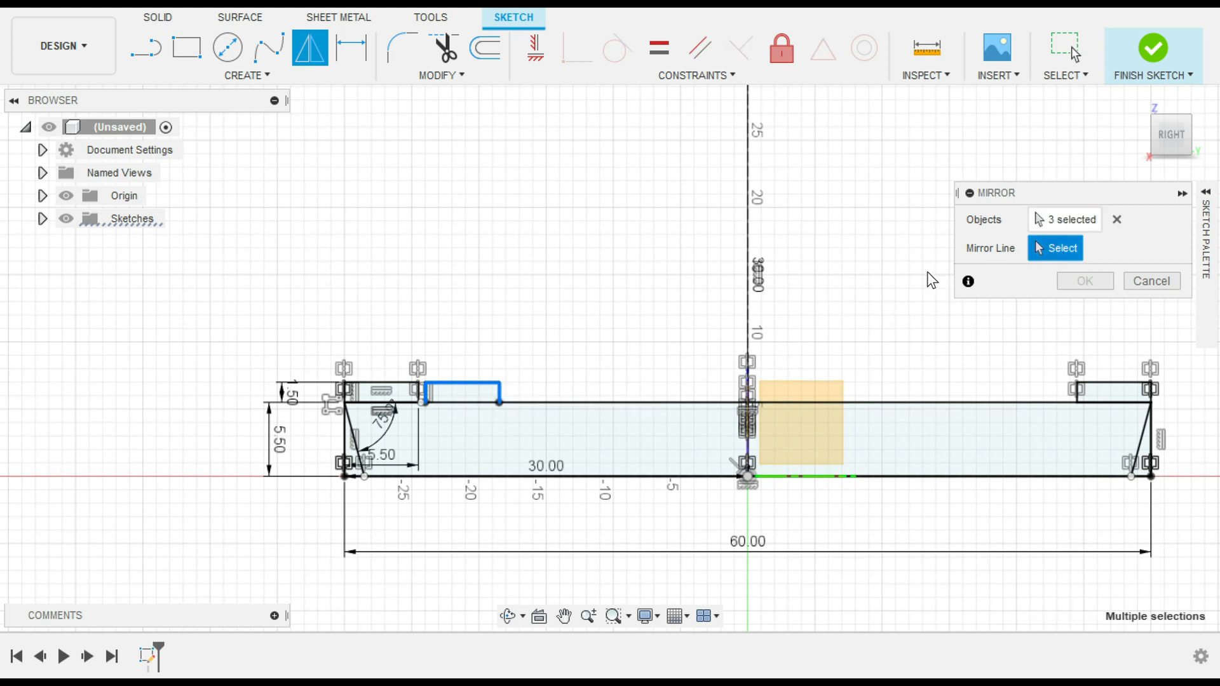
left_click(749, 323)
key("Return")
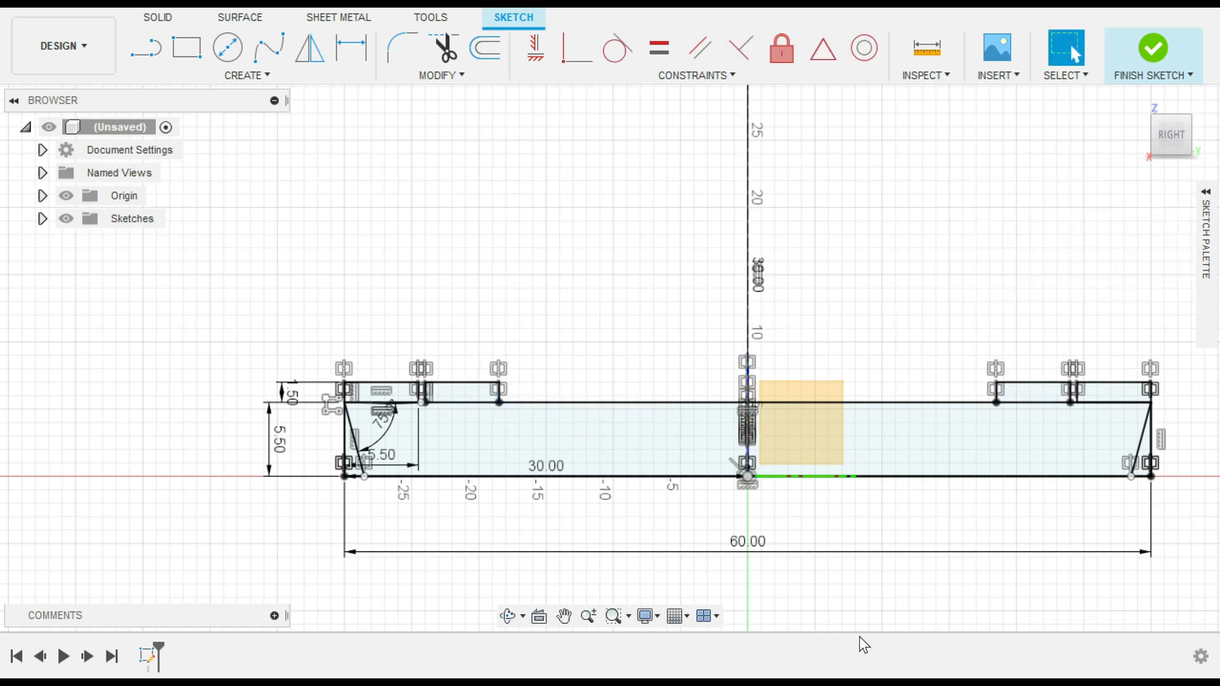
Step: Hide the constraint symbols in the sketch
left_click(1210, 197)
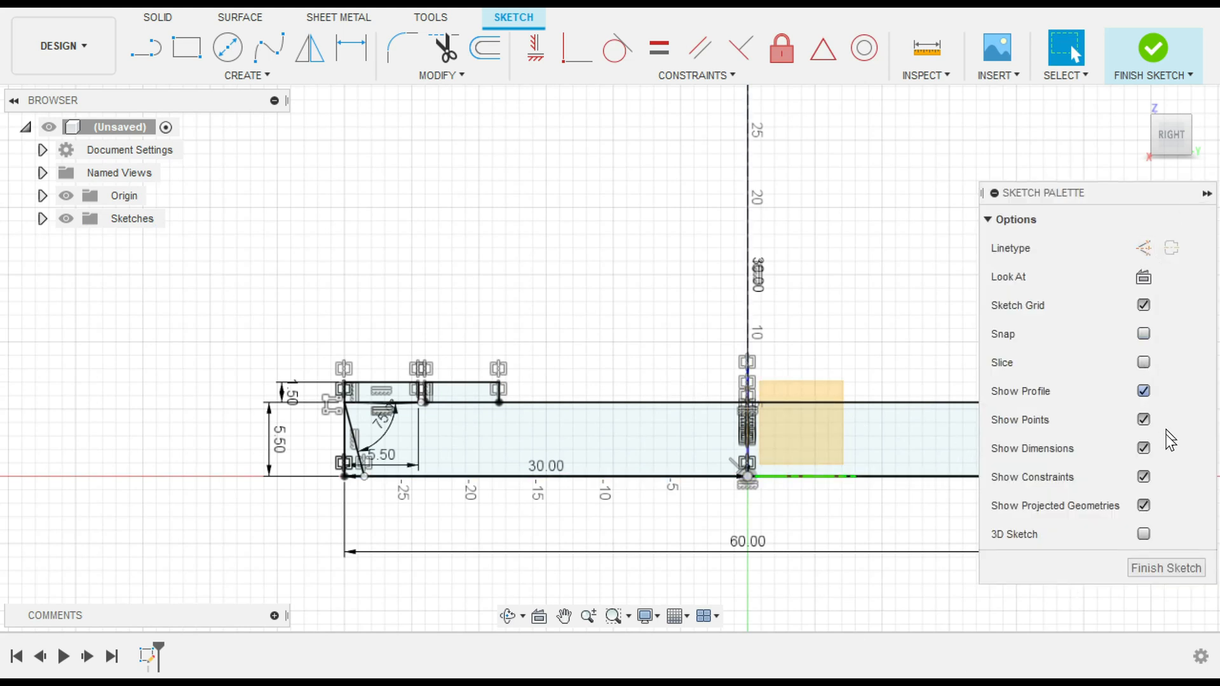
left_click(1143, 477)
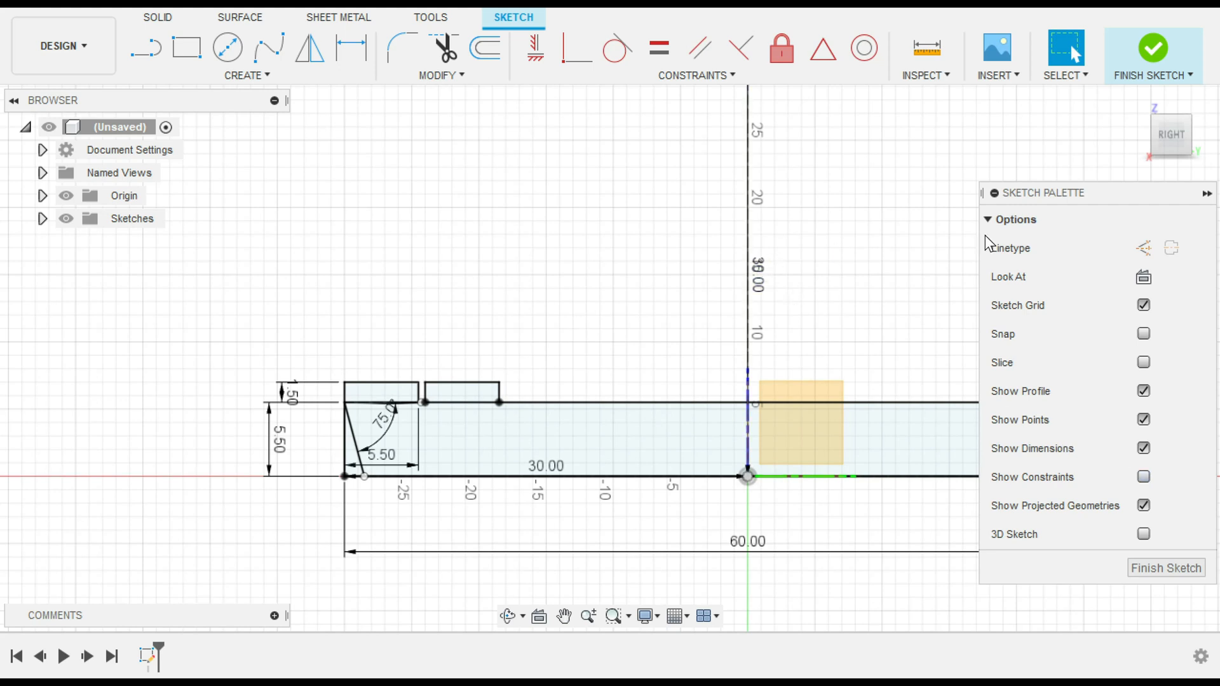
left_click(1206, 193)
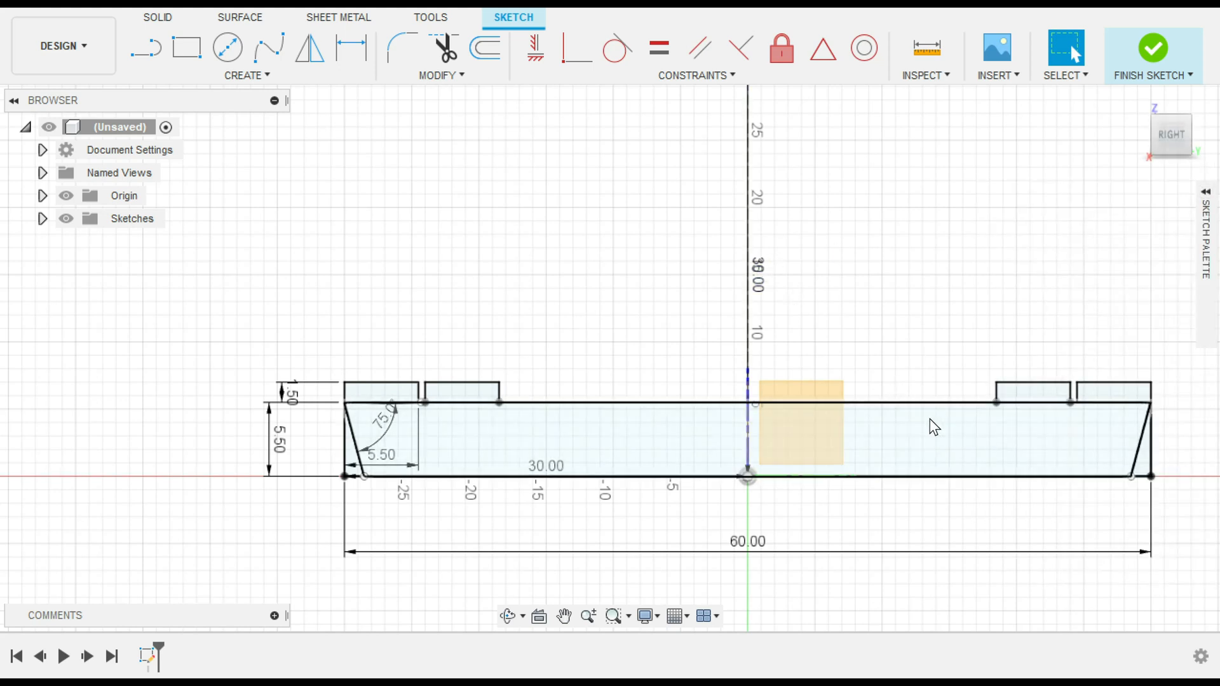
left_click(589, 482)
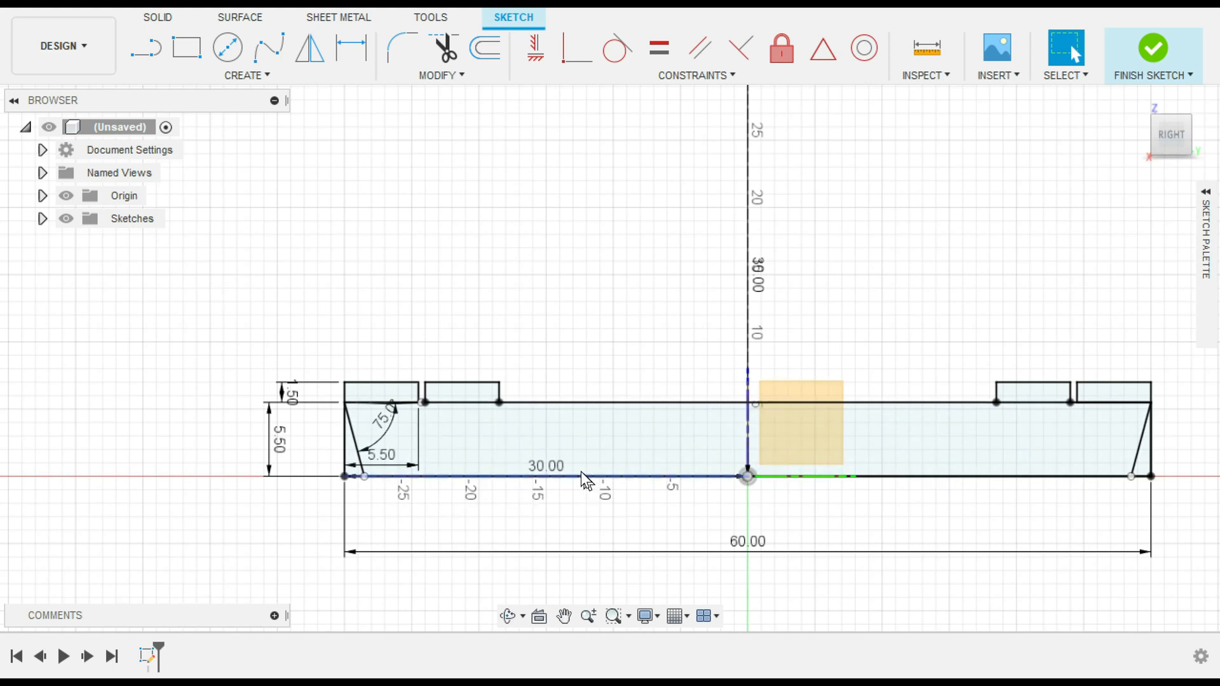
key("Escape")
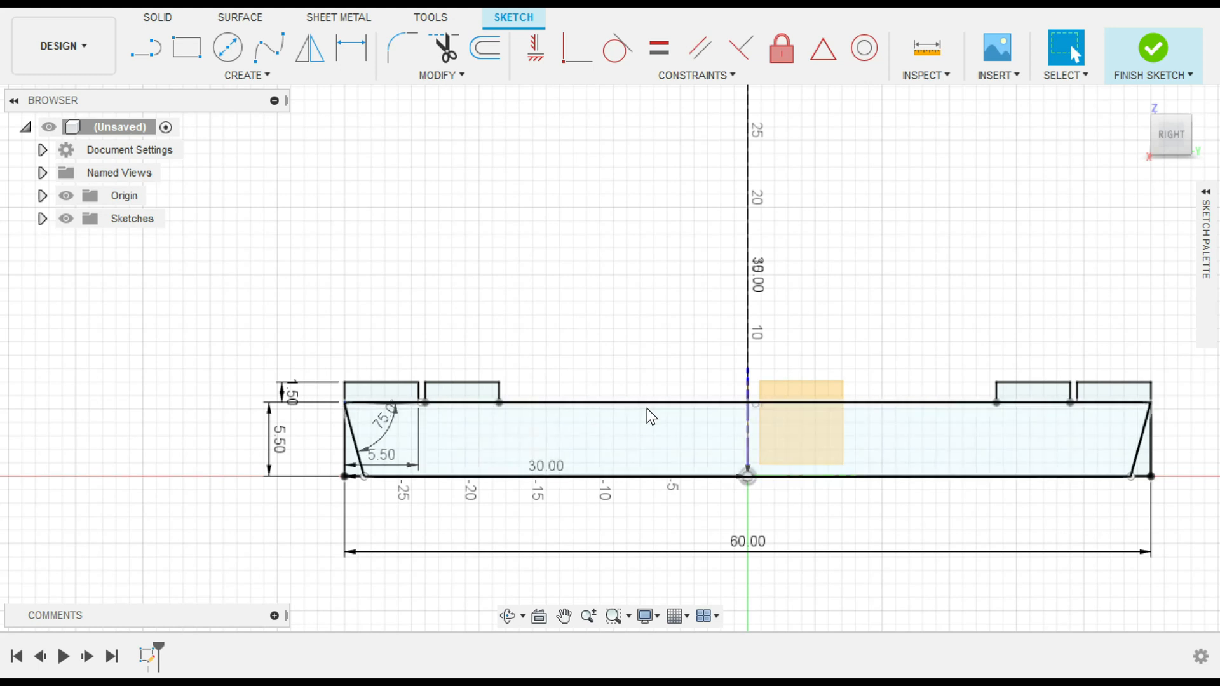
left_click(658, 477)
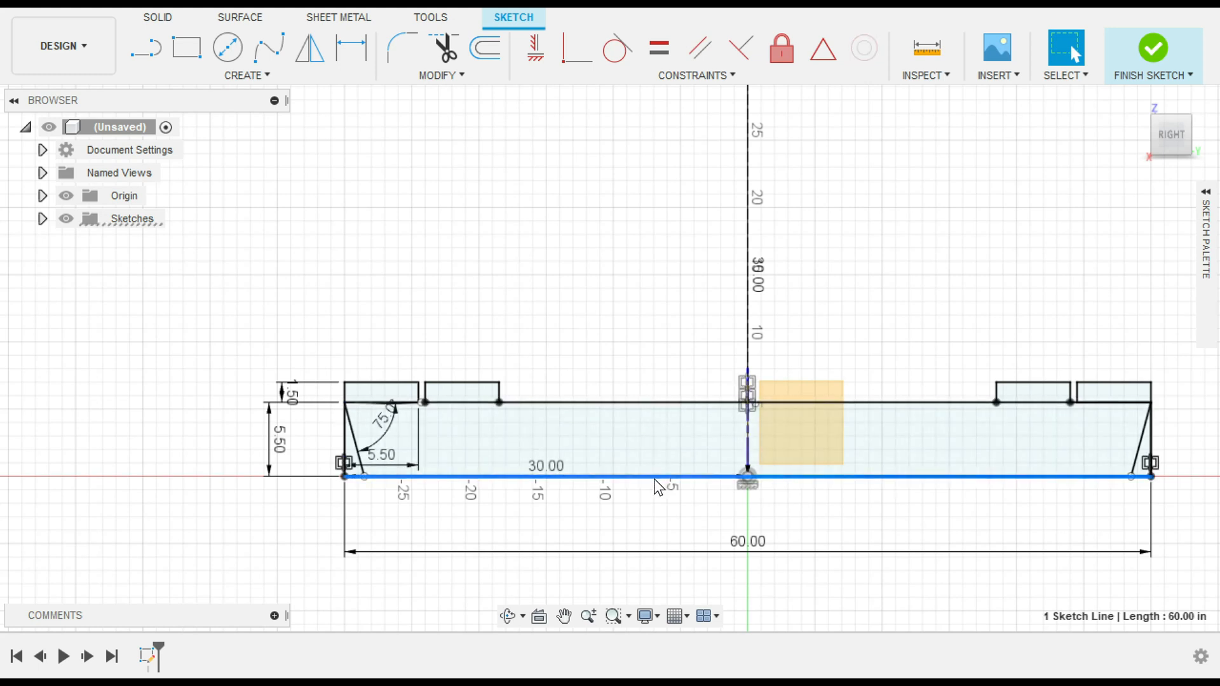
left_click(658, 488)
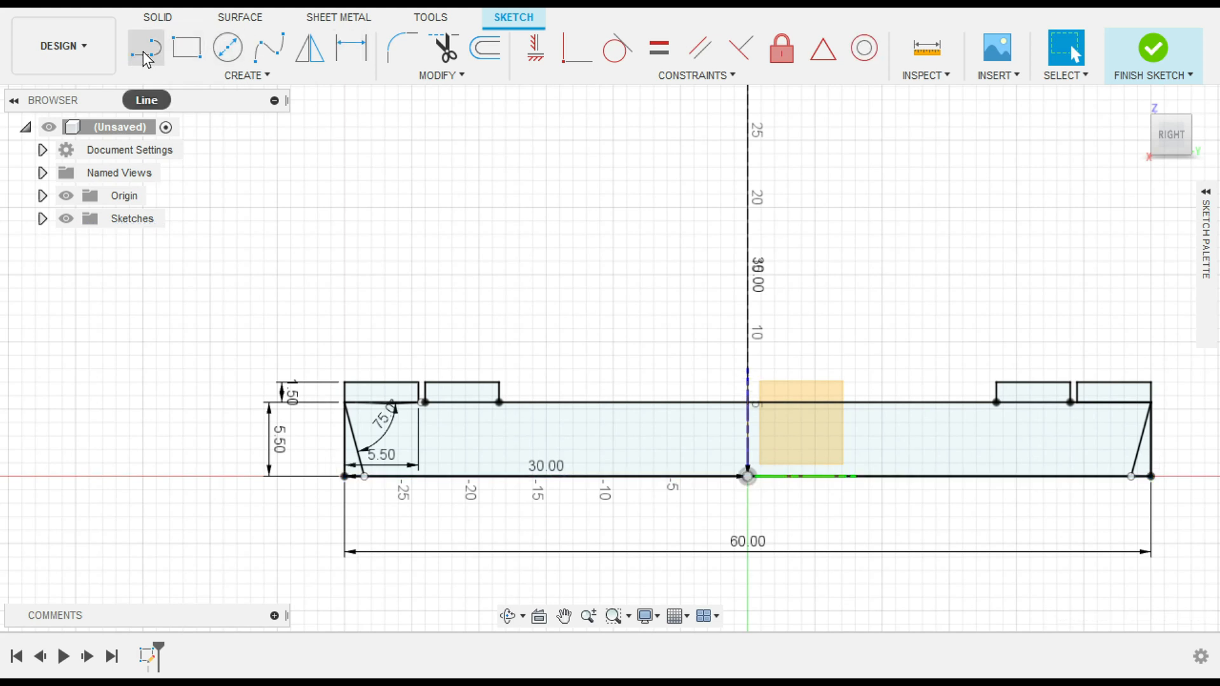
Step: Draw a 12 in vertical construction line upward from the top edge of the second small rectangle
left_click(146, 46)
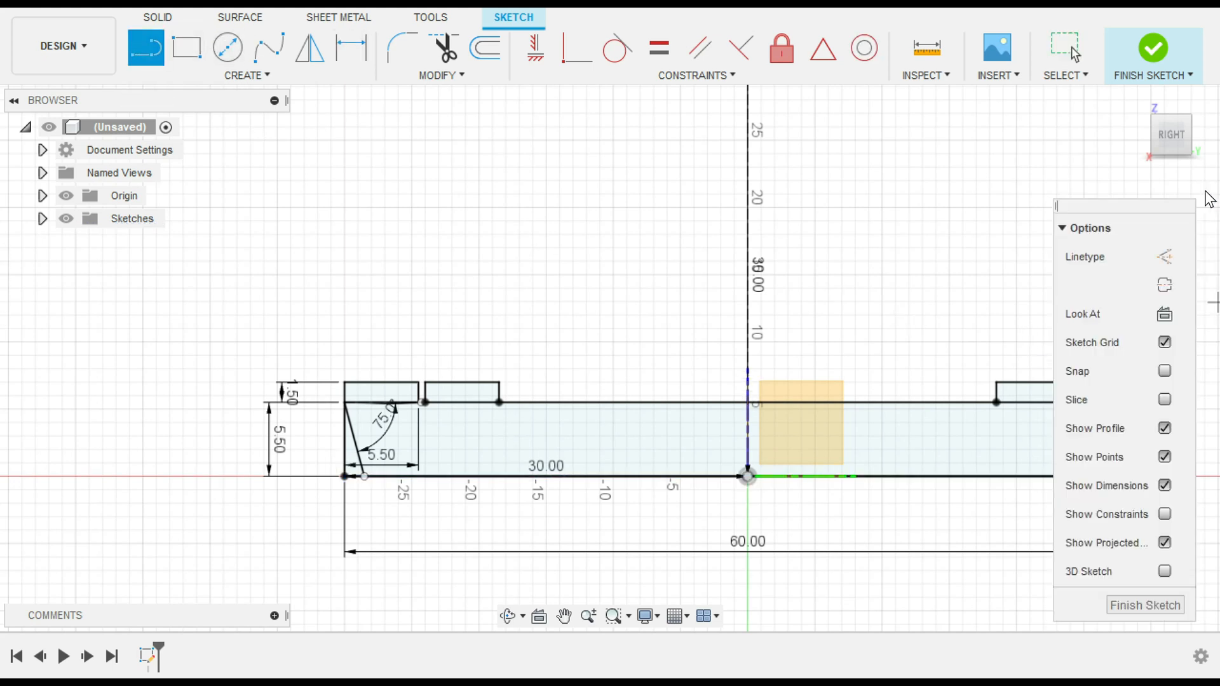
left_click(1204, 191)
left_click(1143, 248)
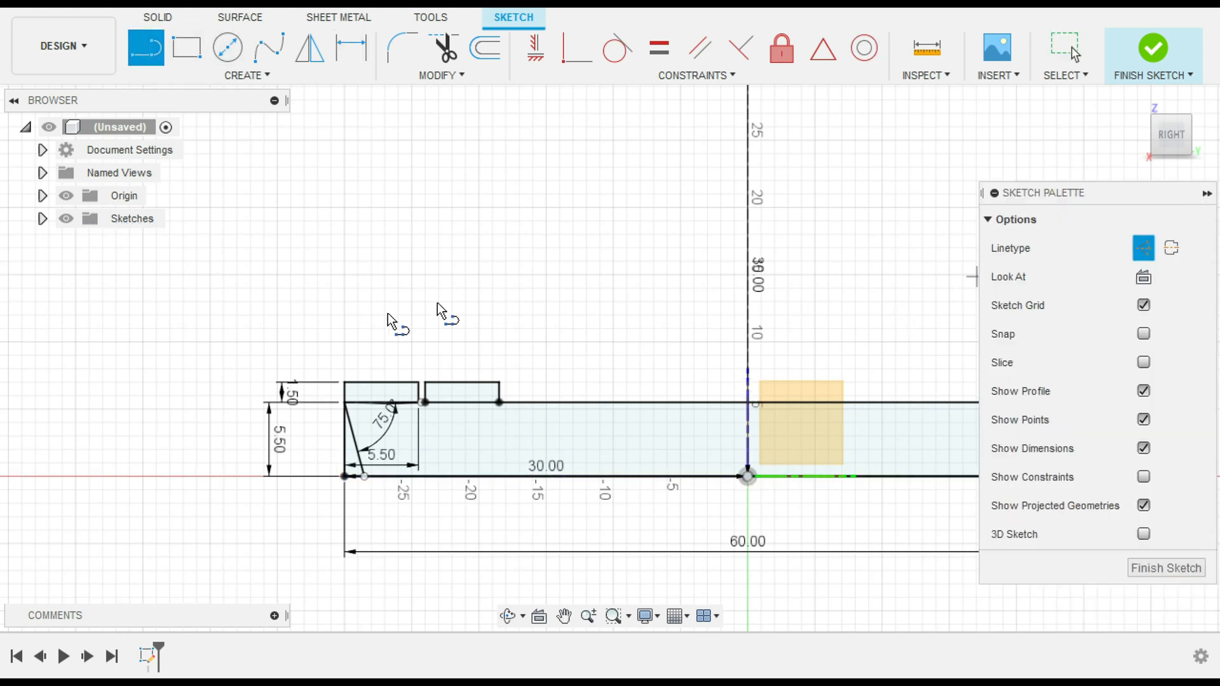
left_click(489, 383)
type("12")
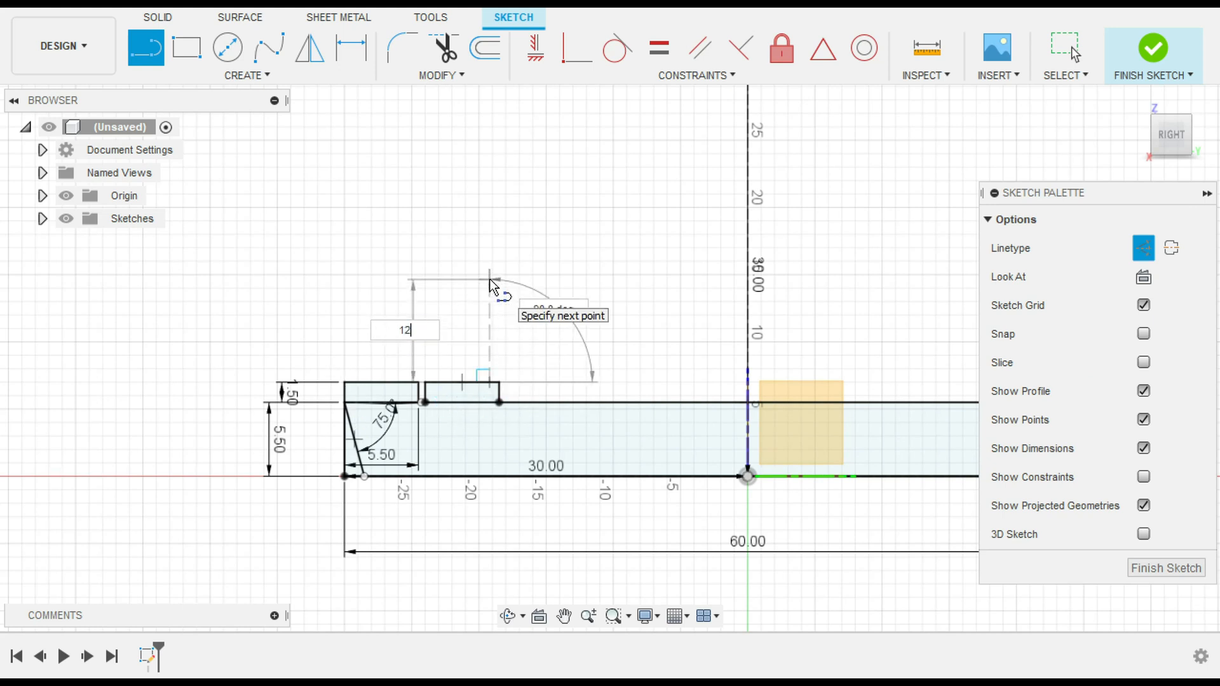
key("Tab")
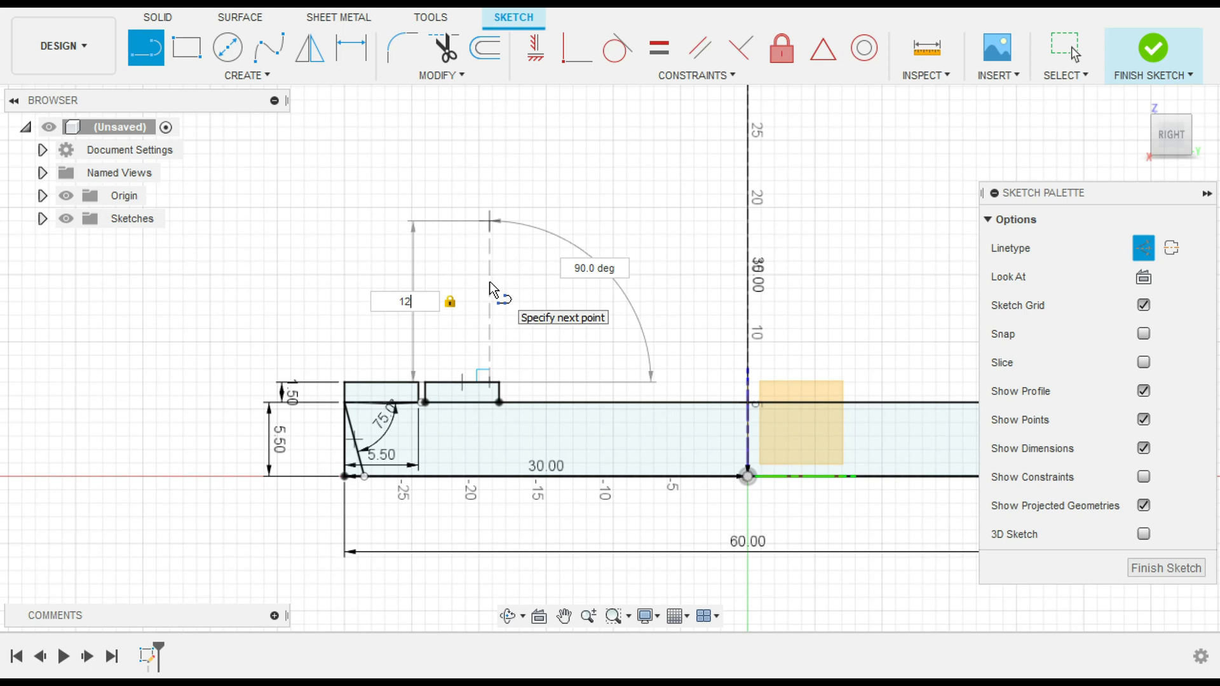
key("Return")
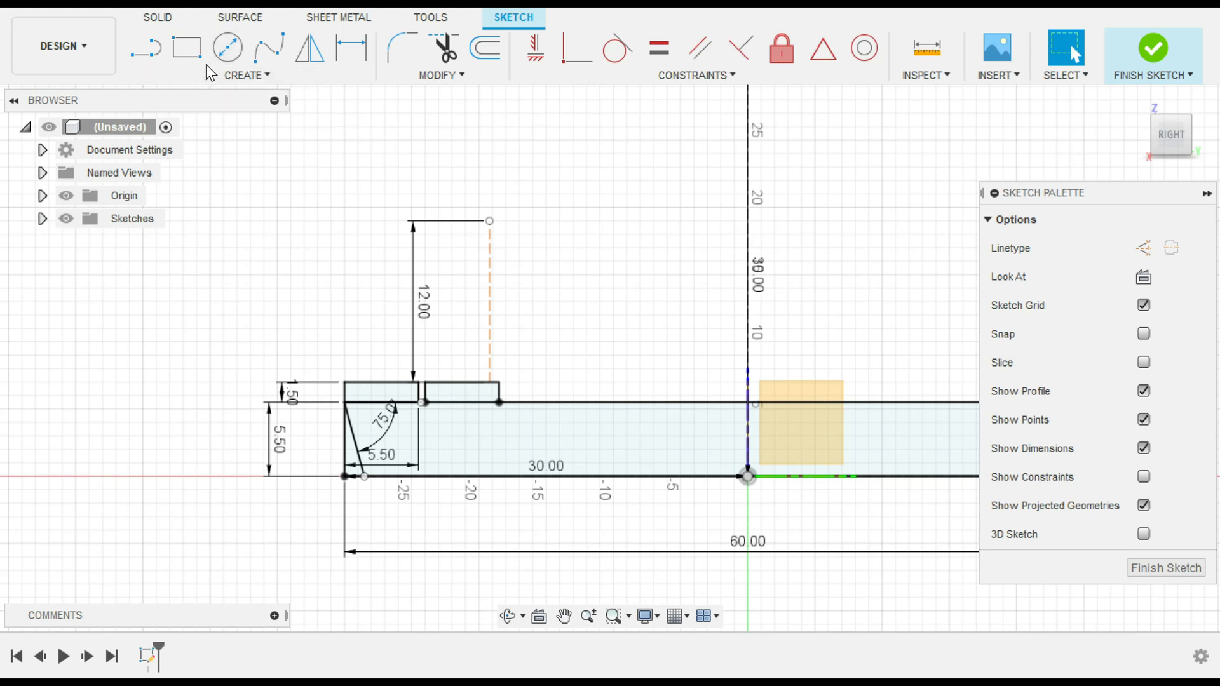
left_click(224, 75)
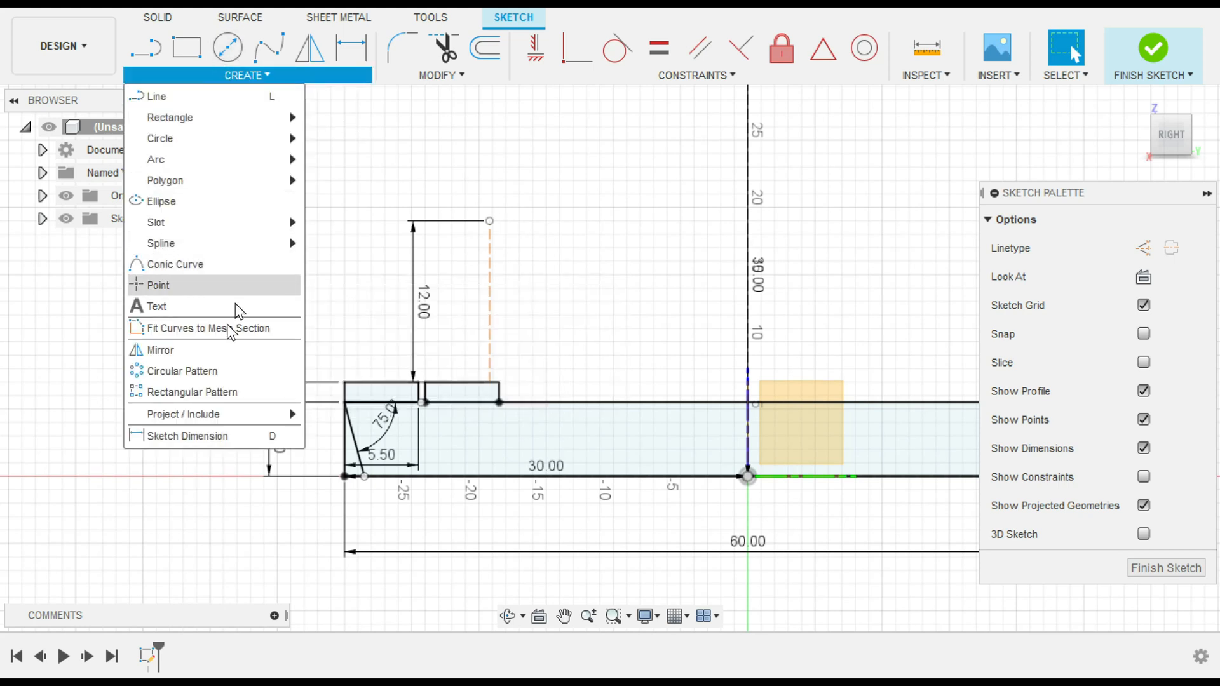
mouse_move(261, 119)
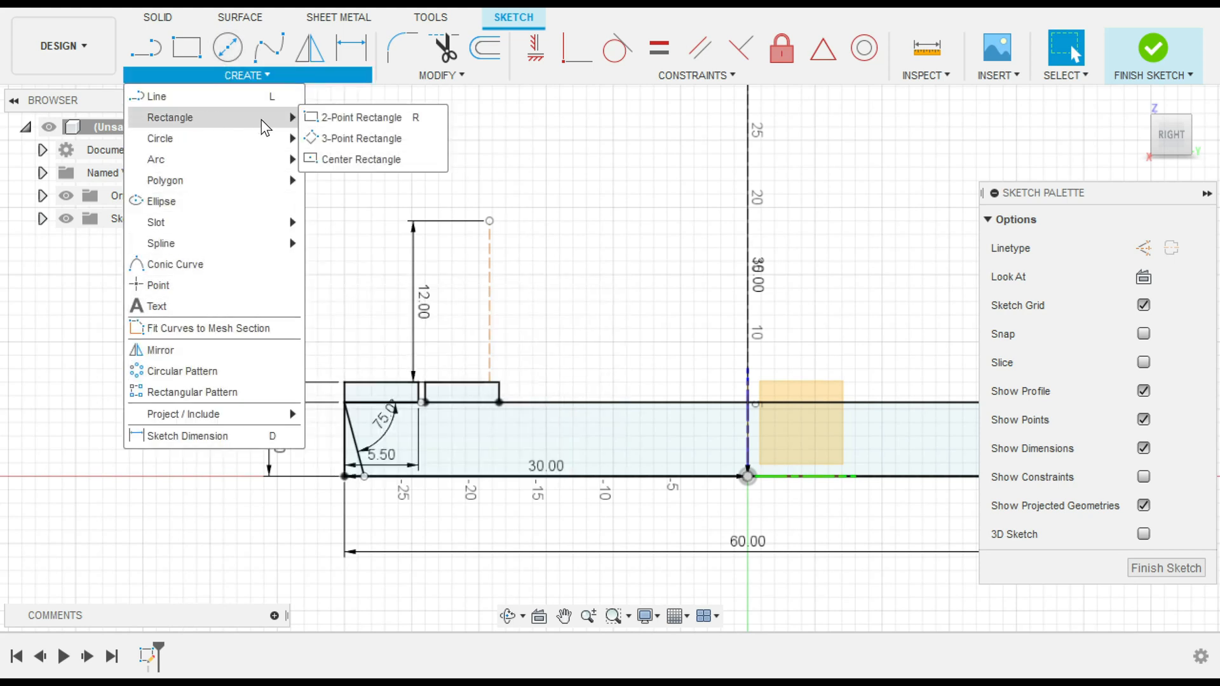
left_click(347, 160)
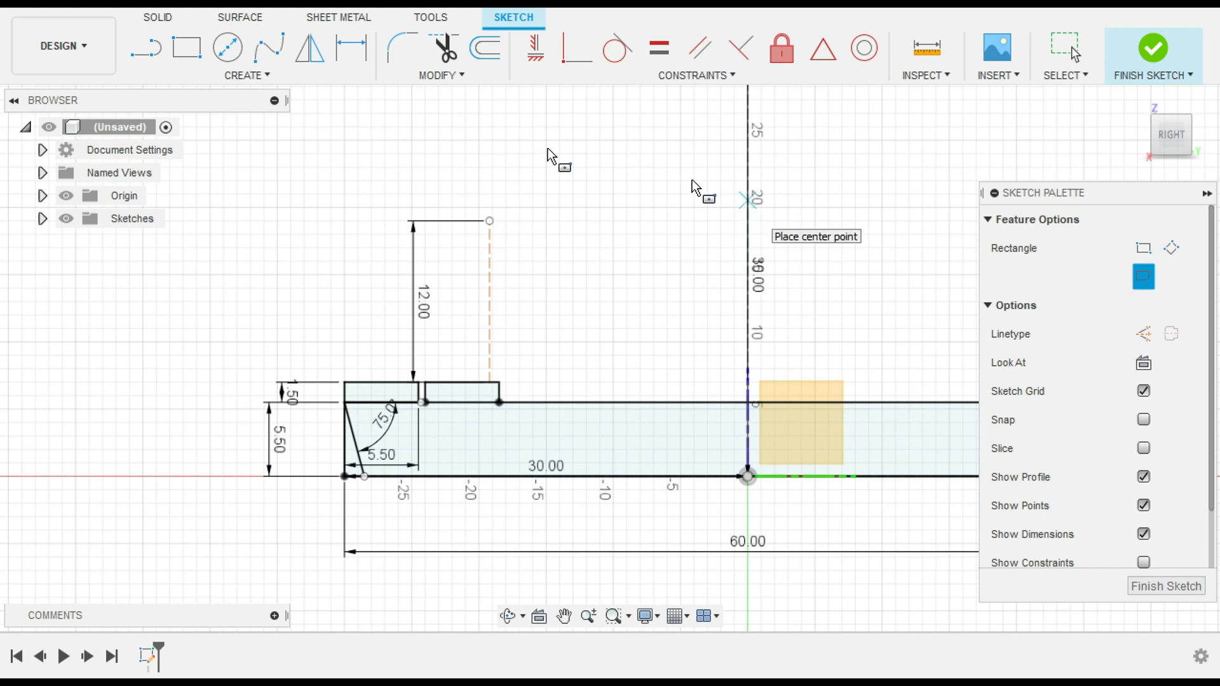
Step: Draw a horizontal construction line about 35 in long from the vertical line's upper end across the centre line, and turn construction linetype off
left_click(146, 48)
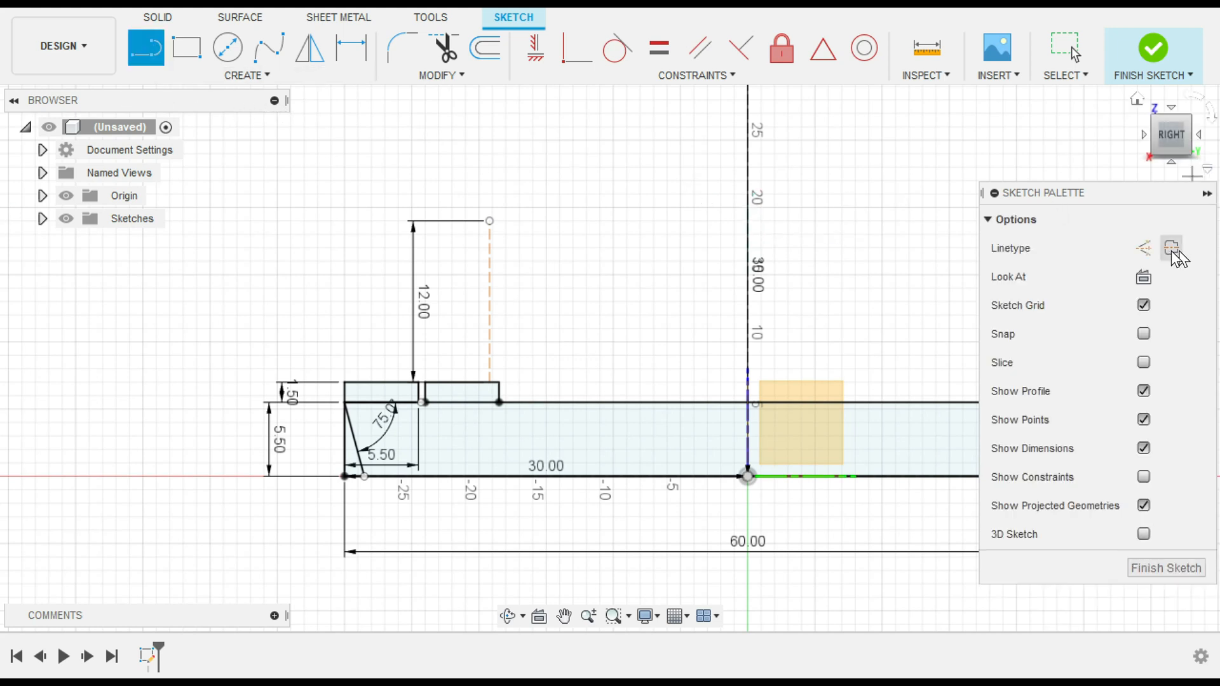
left_click(1143, 249)
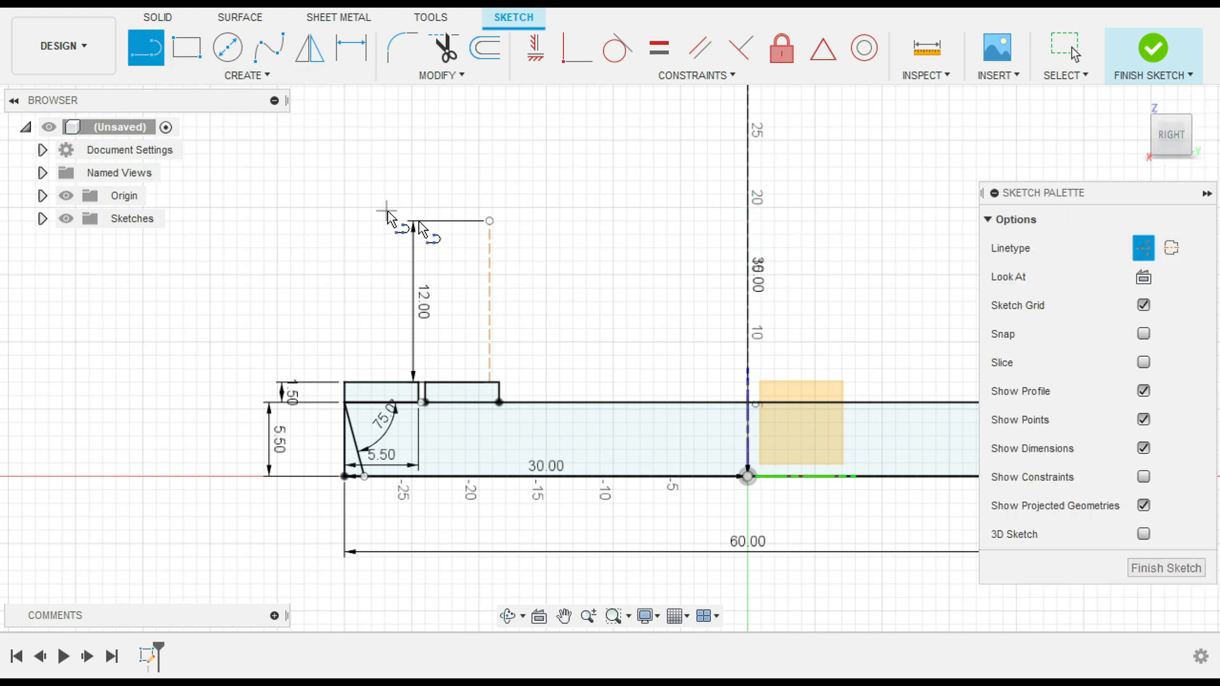
left_click(490, 221)
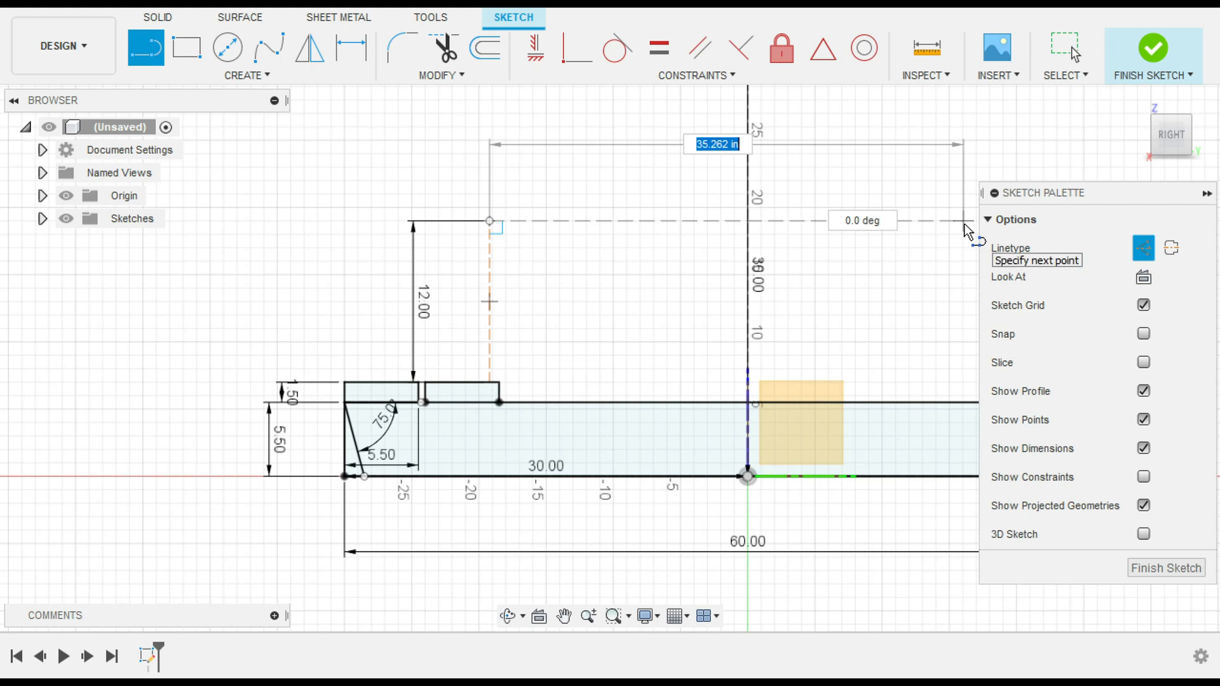
left_click(964, 221)
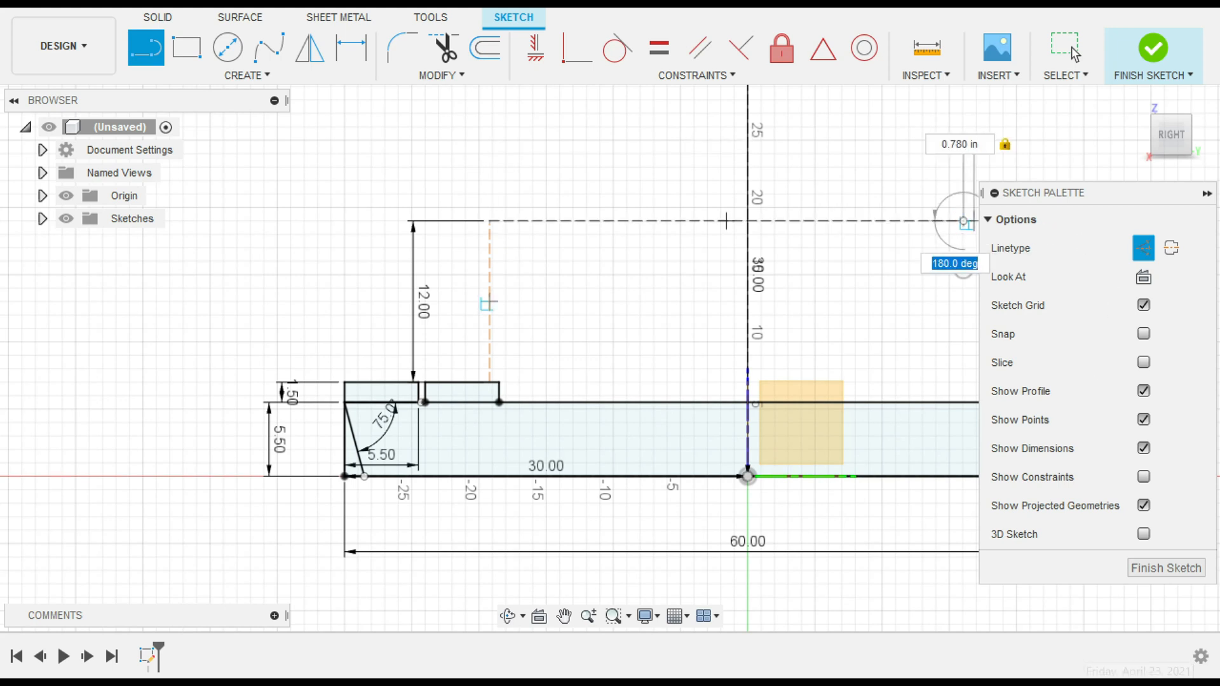
key("Escape")
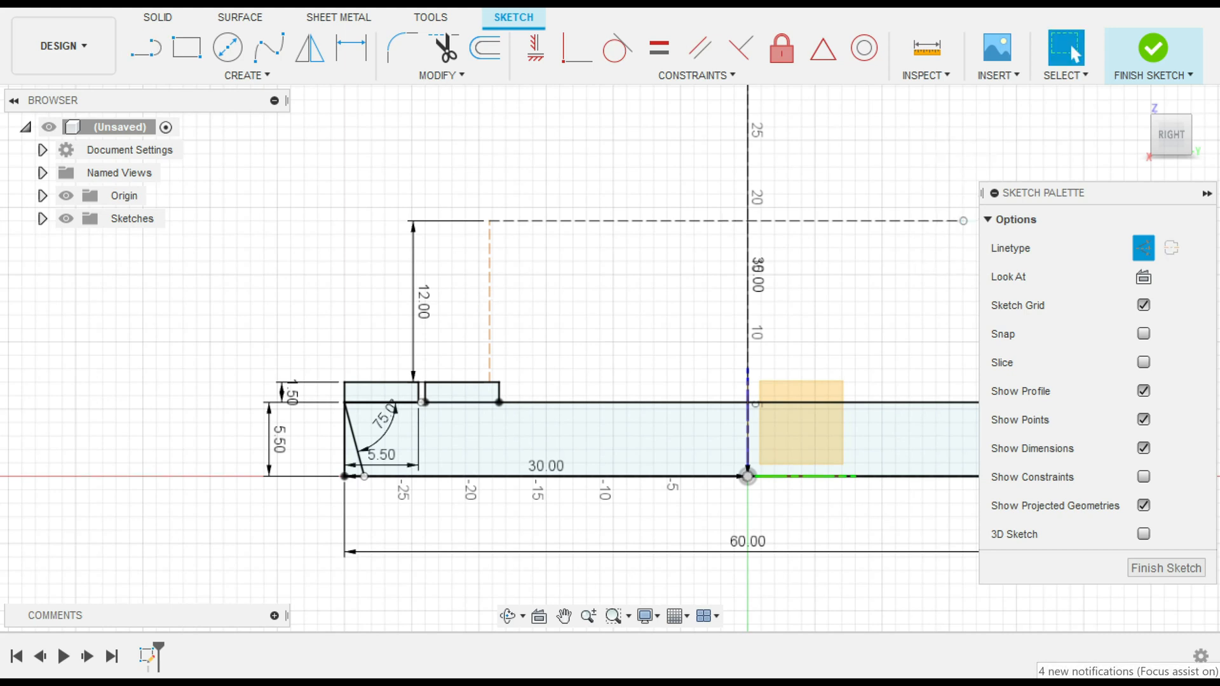
left_click(1142, 247)
Step: Draw a centre rectangle 5.5 in high and 28-1/2 in wide, centred where the horizontal construction line crosses the vertical centre line
scroll(814, 212, "up", 1)
scroll(814, 211, "down", 2)
middle_click_drag(789, 204, 534, 242)
left_click(185, 48)
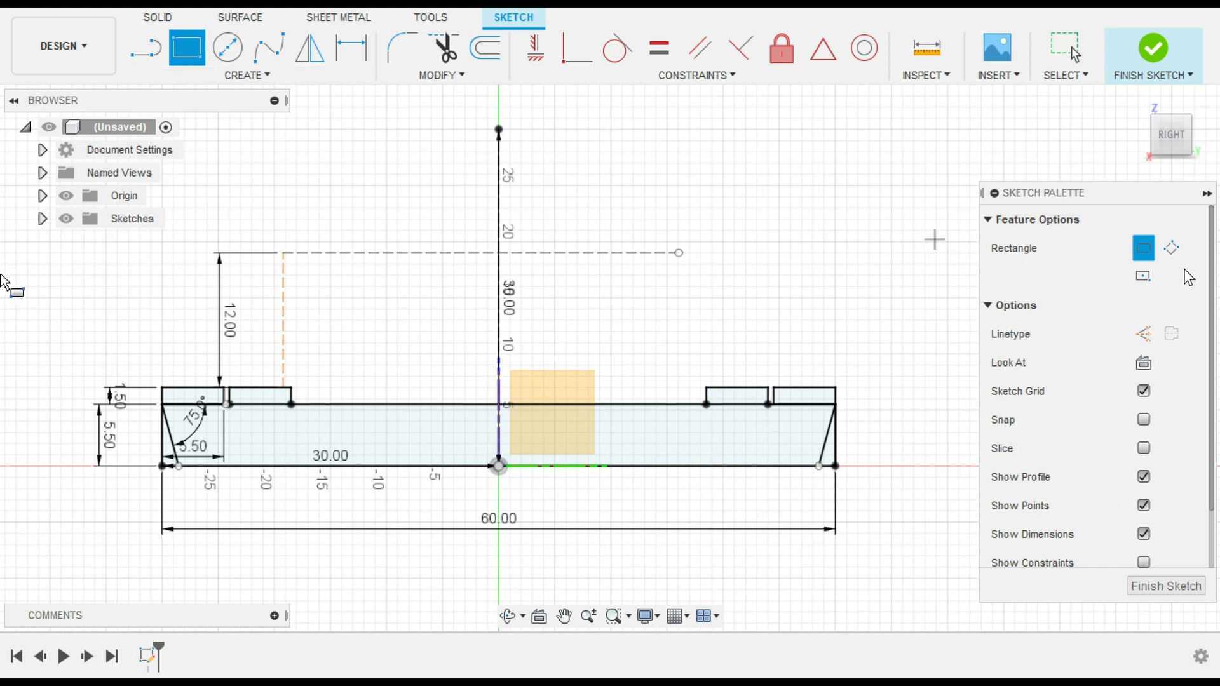
left_click(230, 76)
mouse_move(250, 117)
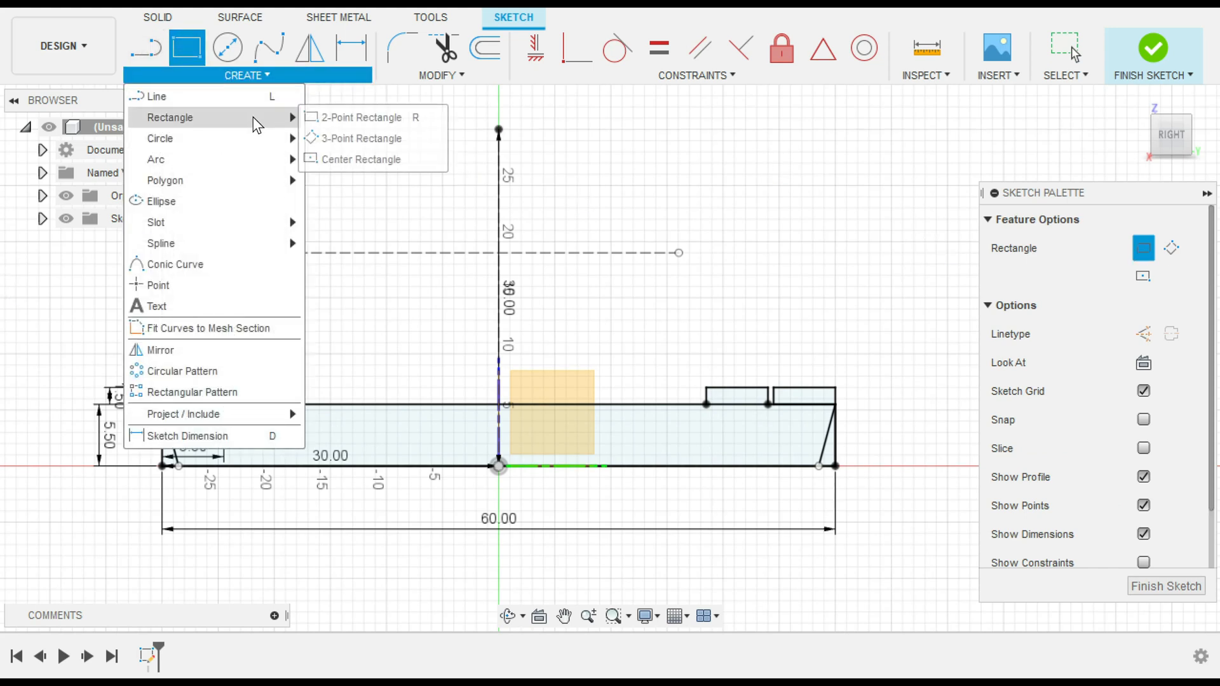
left_click(326, 156)
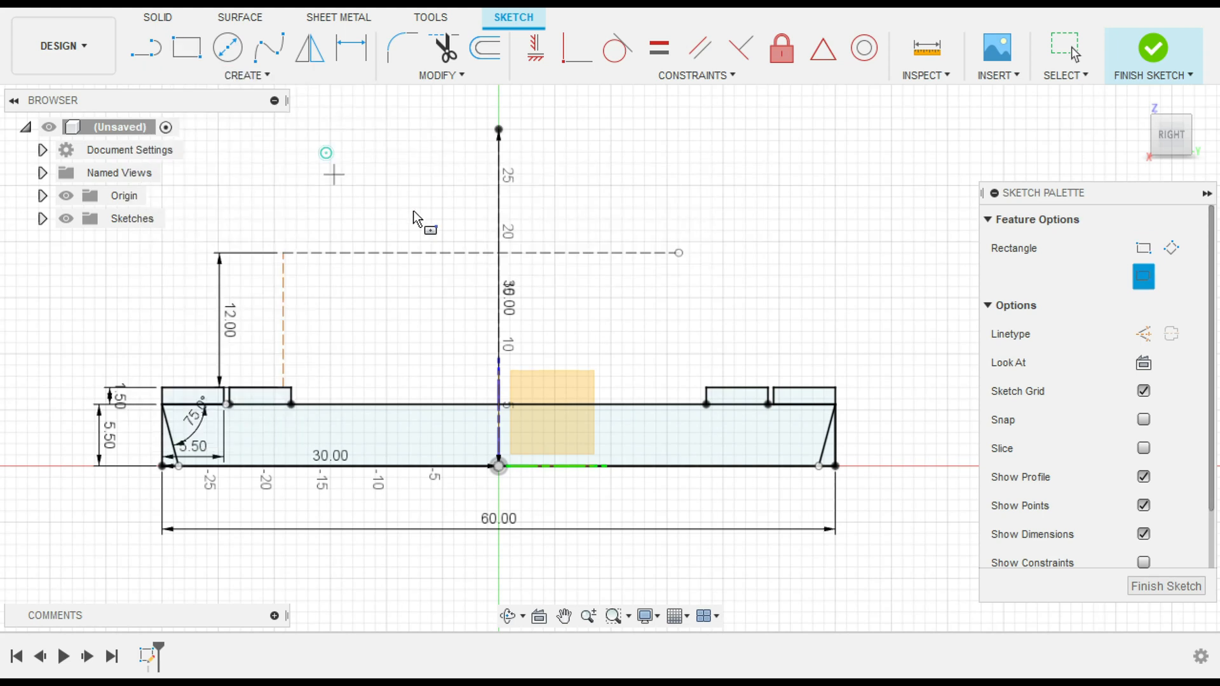
left_click(500, 253)
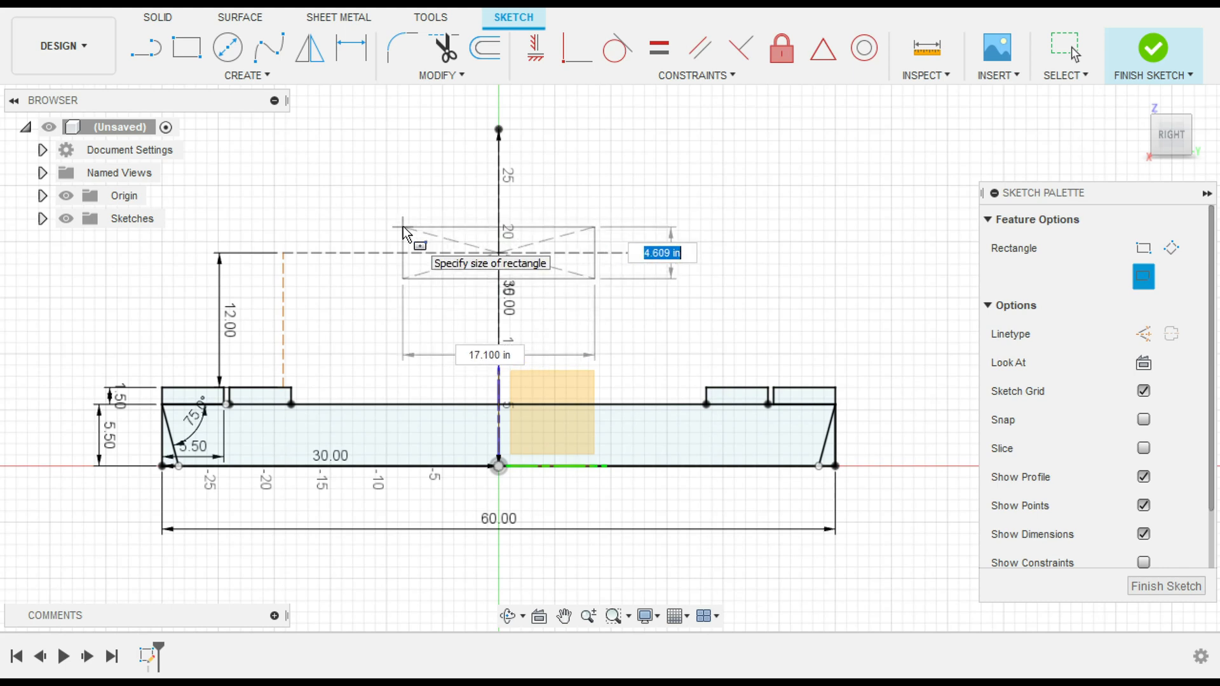
type("5.5")
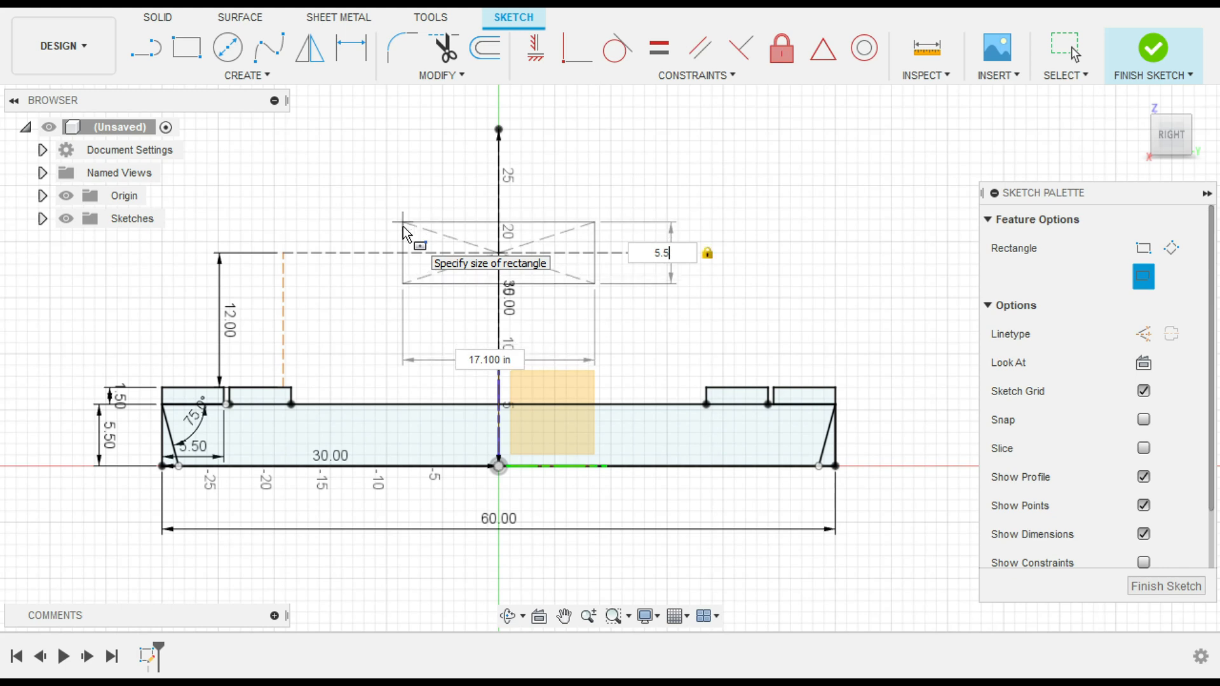
key("Tab")
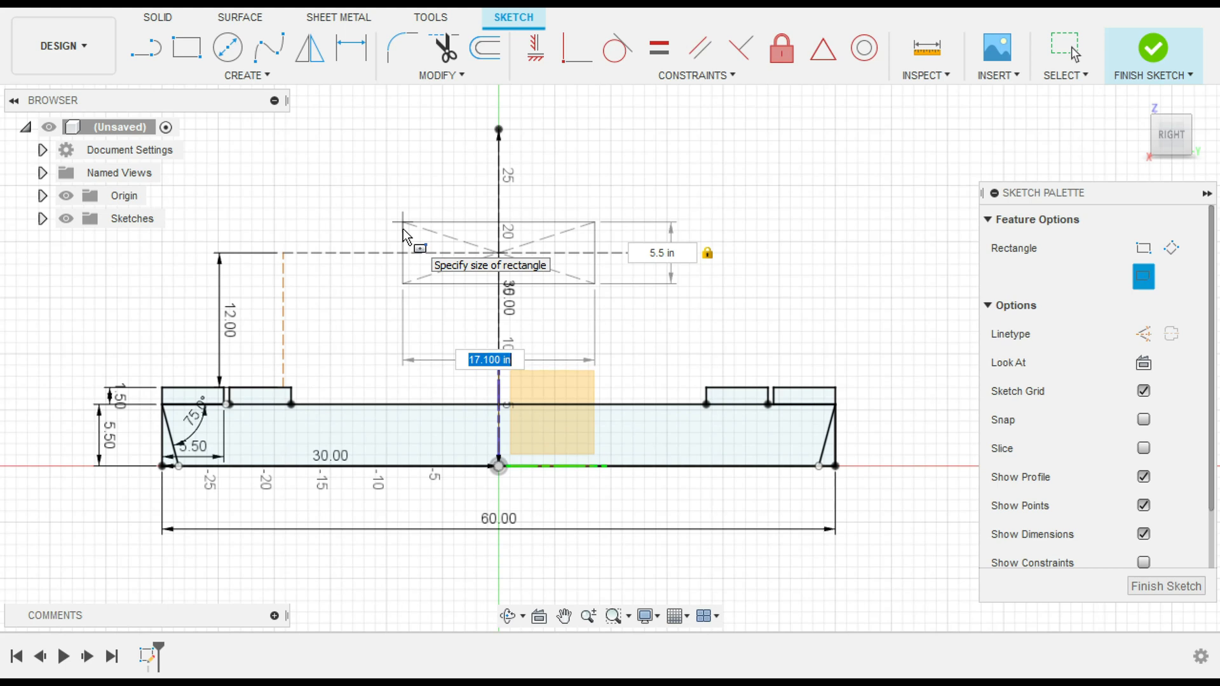
type("28")
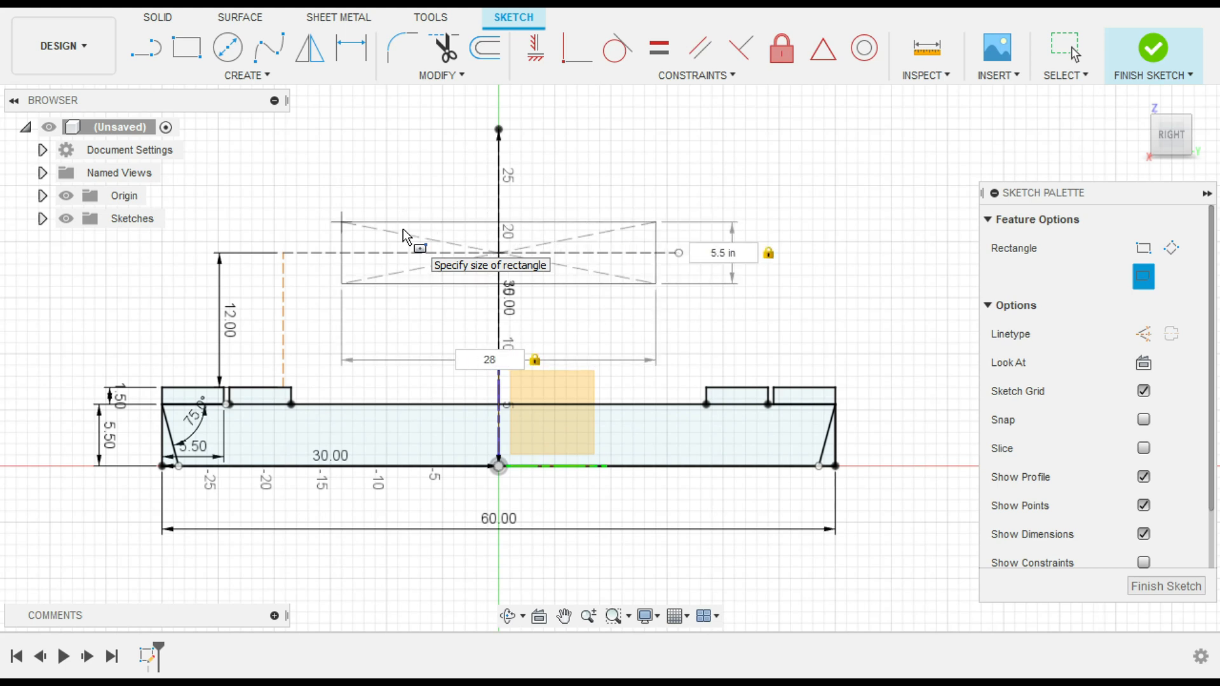
type("-1/2")
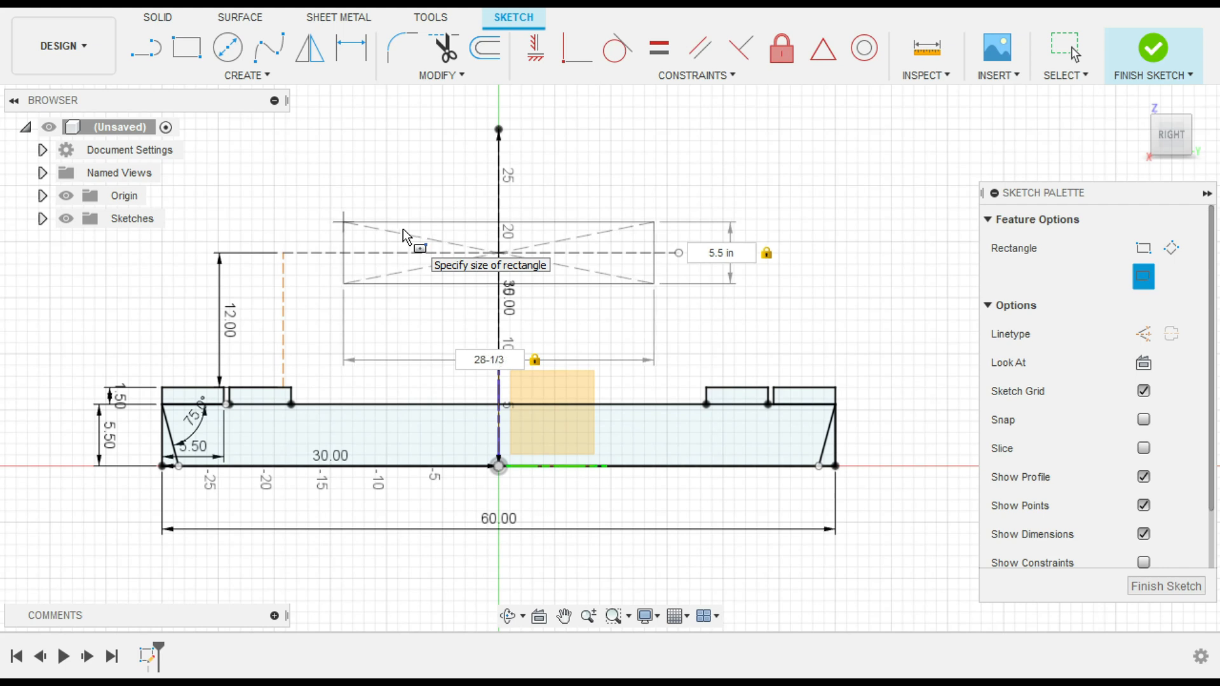
type("\"")
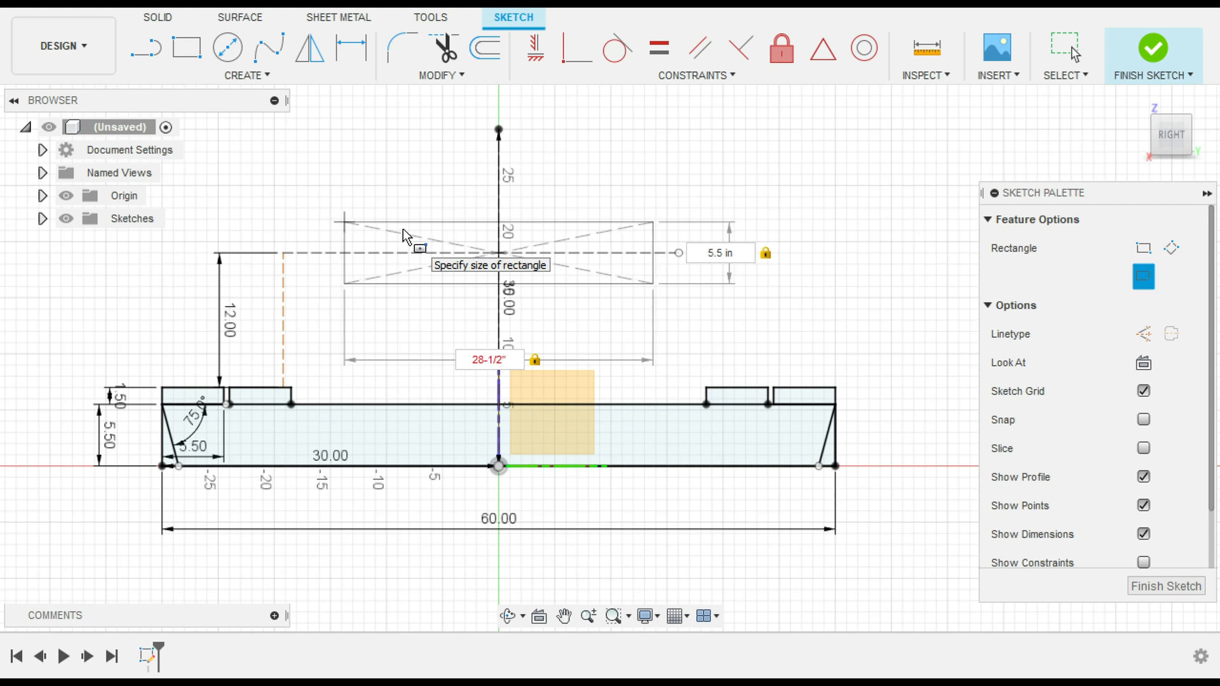
key("Return")
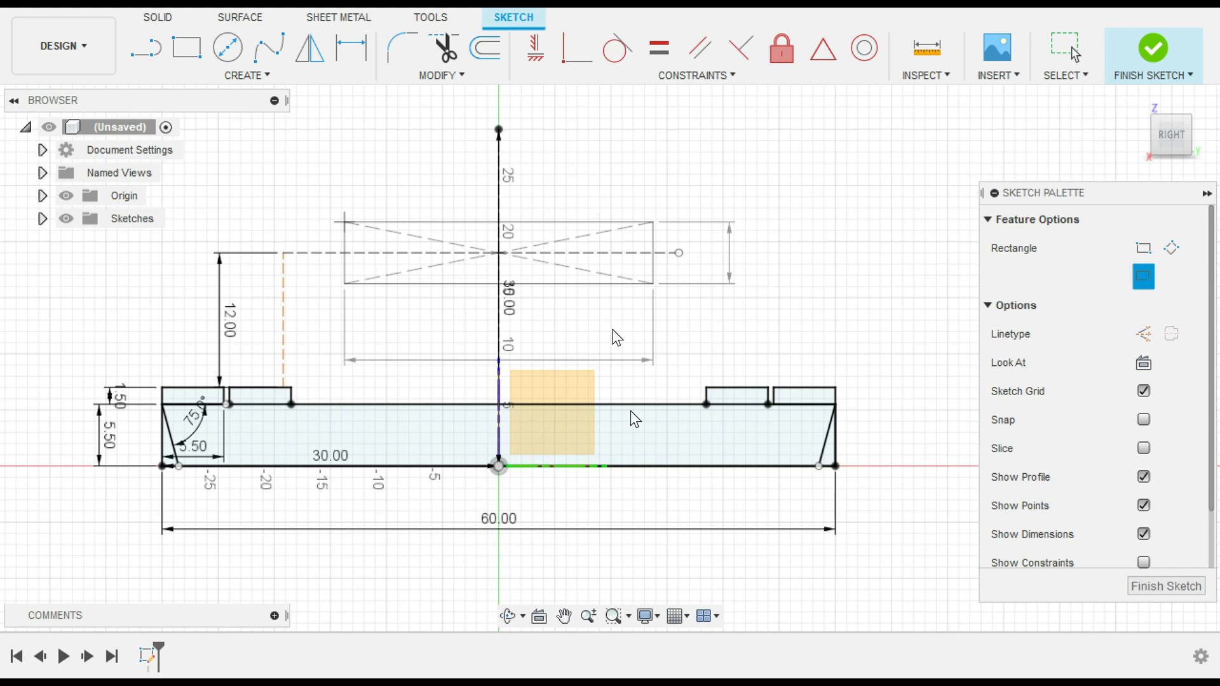
key("Escape")
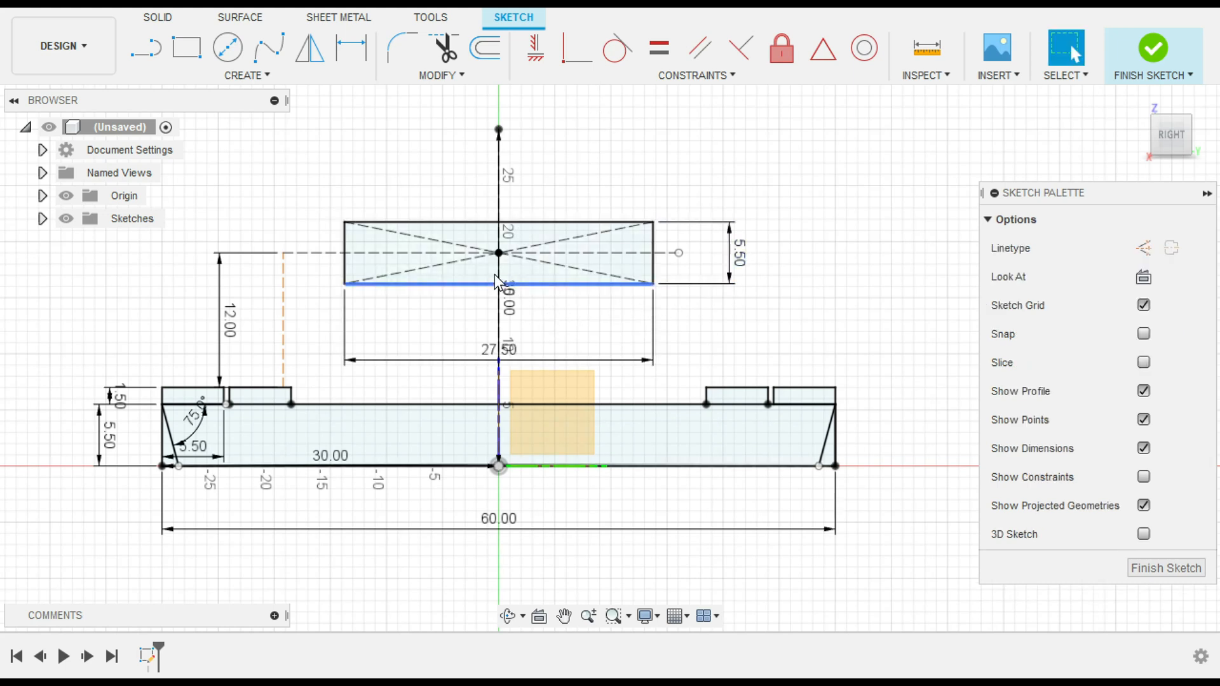
Step: Try to move the upper rectangle's centre point 3 in up along the vertical centre line
left_click(452, 273)
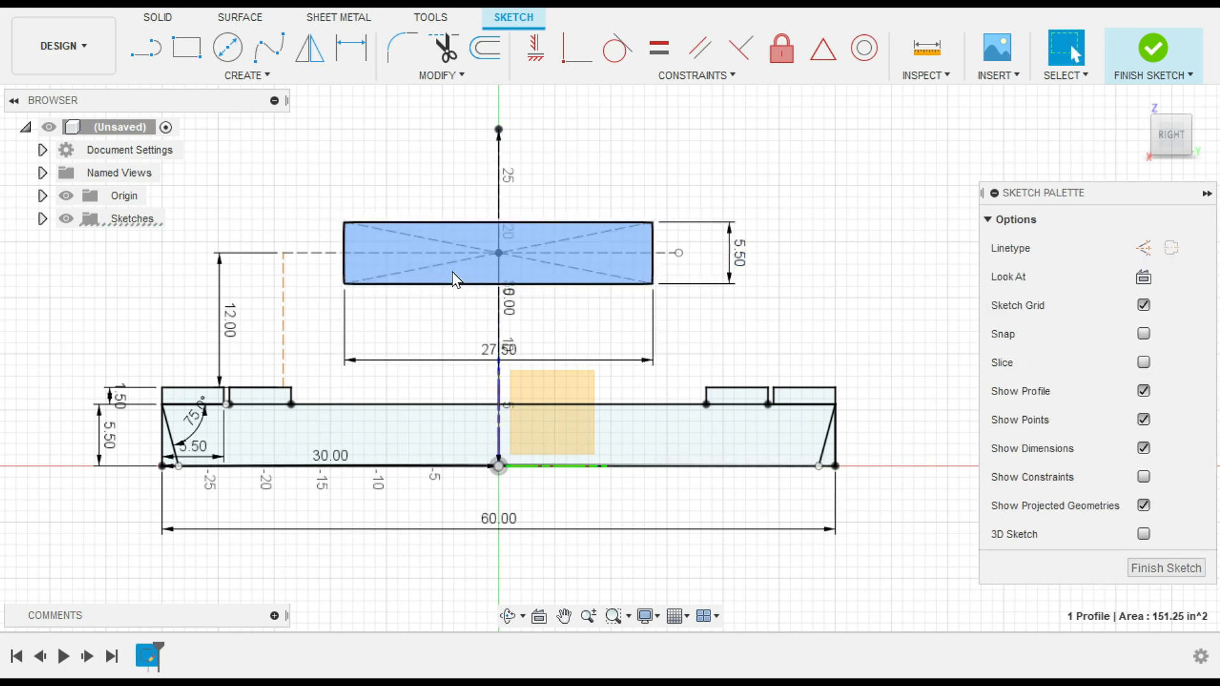
right_click(461, 266)
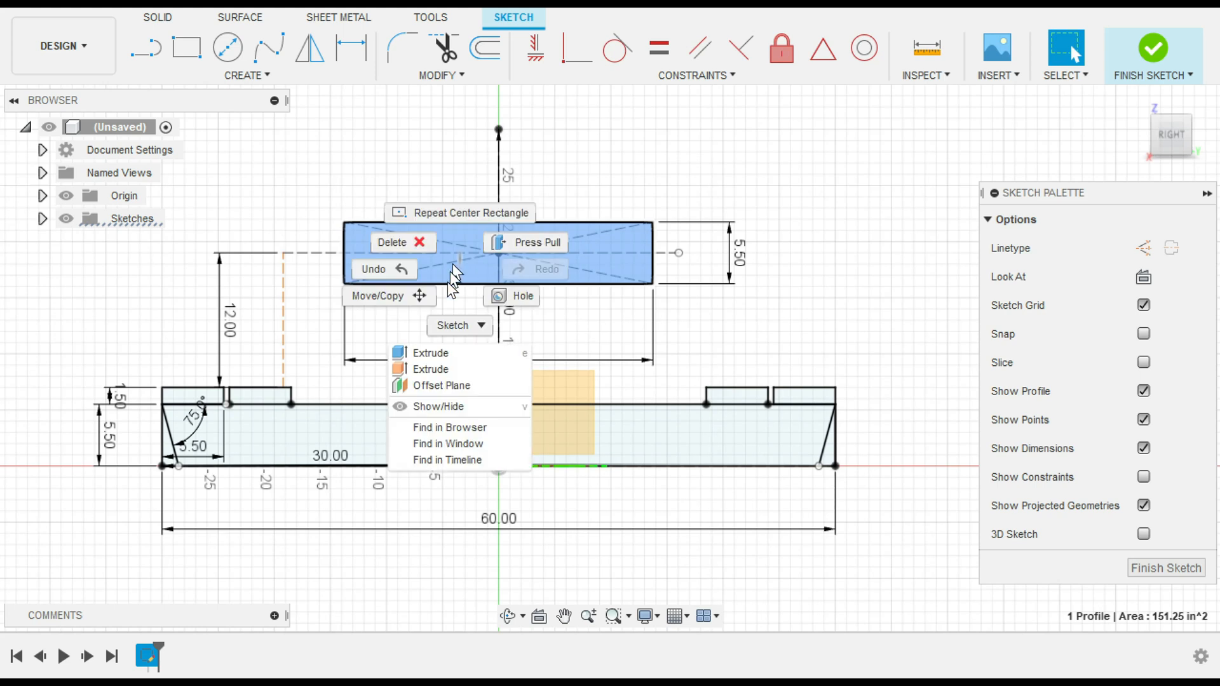
left_click(413, 299)
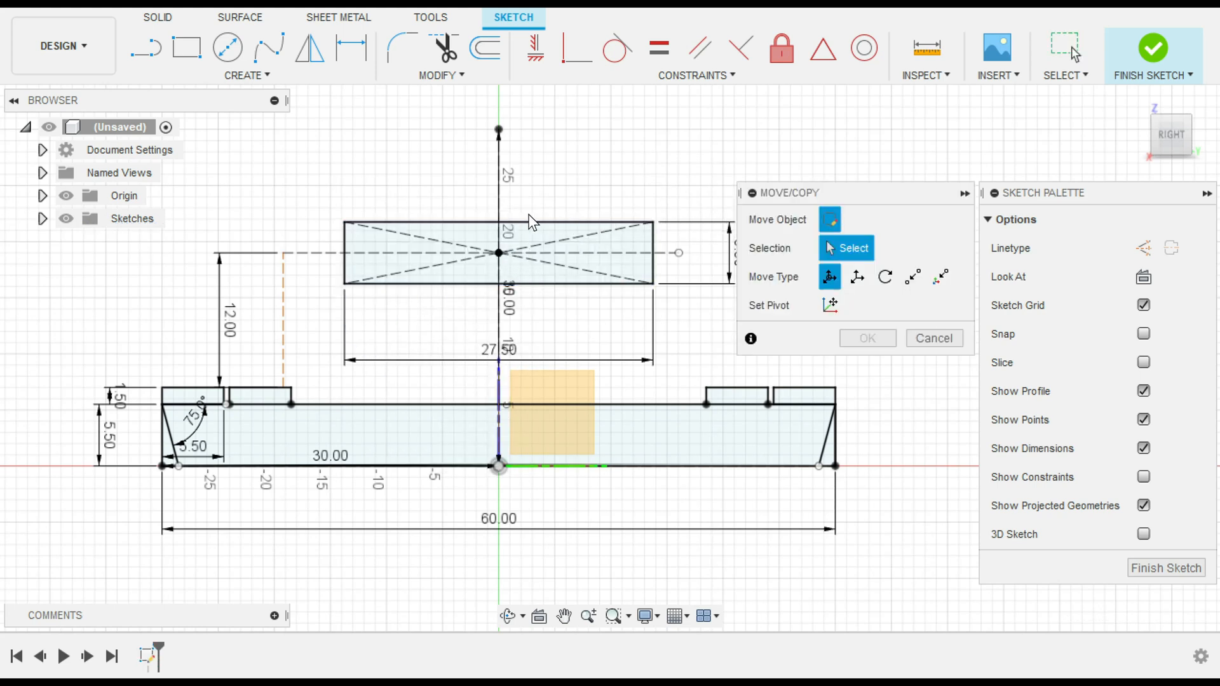
left_click(497, 252)
left_click_drag(498, 199, 497, 173)
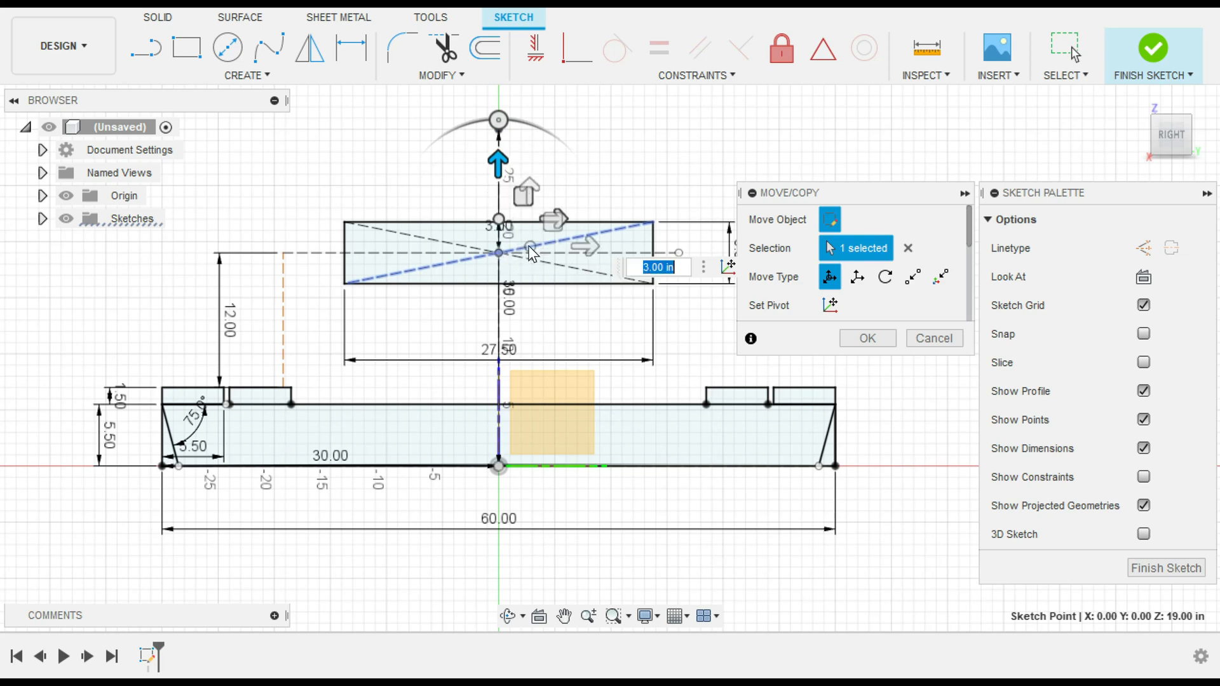
key("Return")
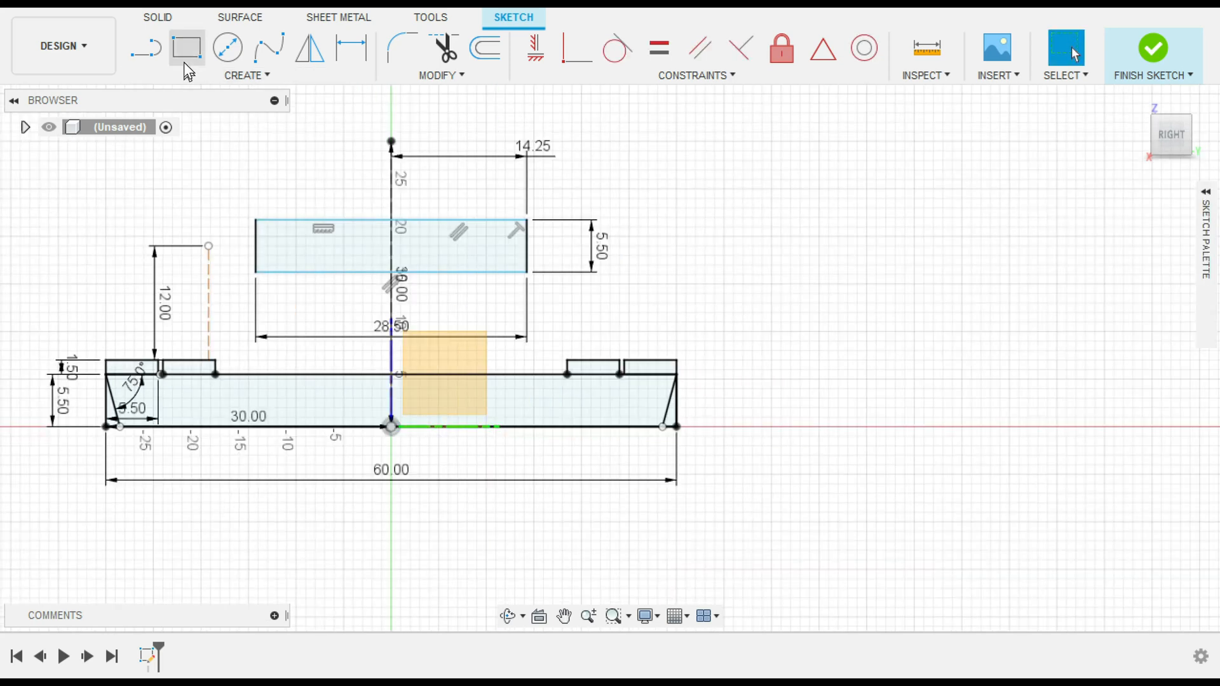
Step: Draw a rectangle 1.5 in high and 5.5 in wide on top of the upper rectangle, starting from its top-left corner
left_click(186, 48)
scroll(246, 200, "up", 4)
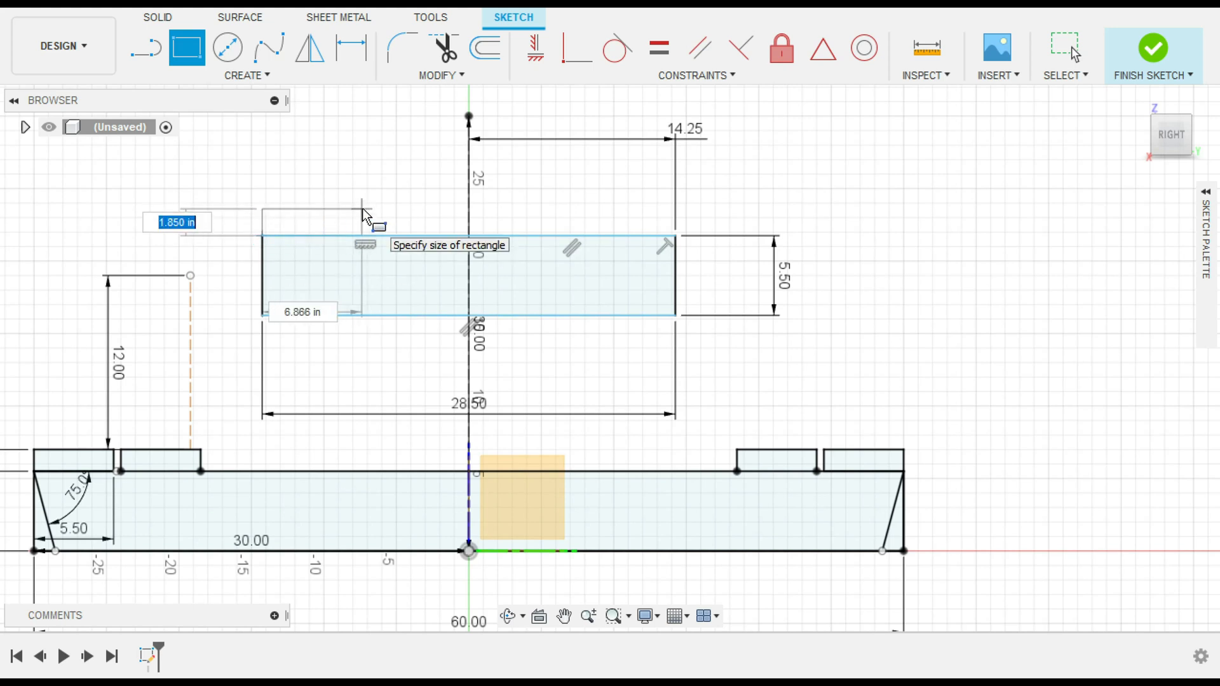
type("1.5")
key("Tab")
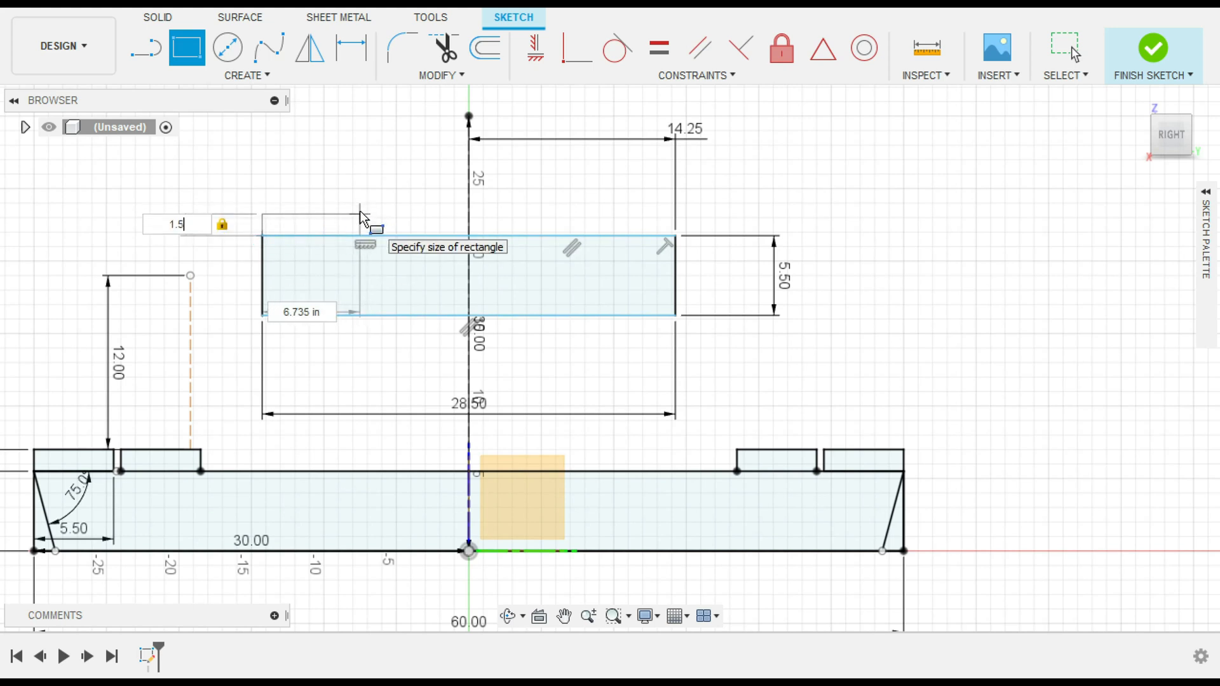
key("Tab")
type("5")
key("Tab")
key("Return")
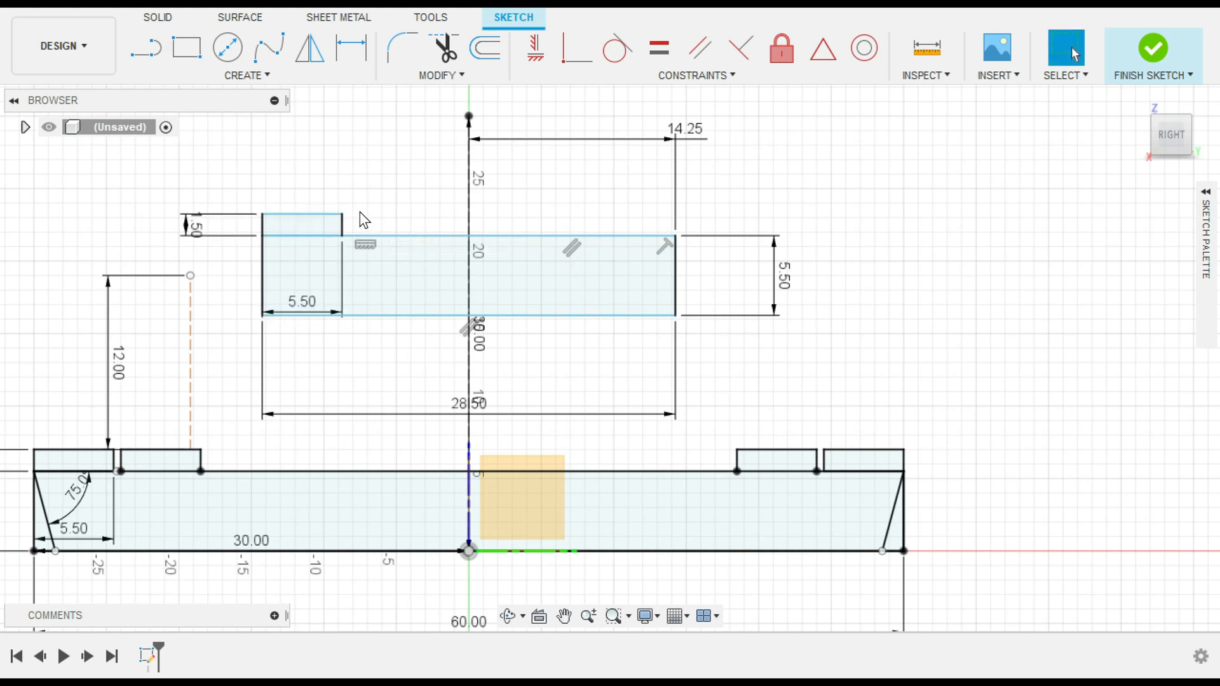
key("Escape")
Step: Start a rectangular pattern of the new small rectangle's side and top edges, with quantity 5 and the upper rectangle's top edge as direction
scroll(286, 254, "up", 2)
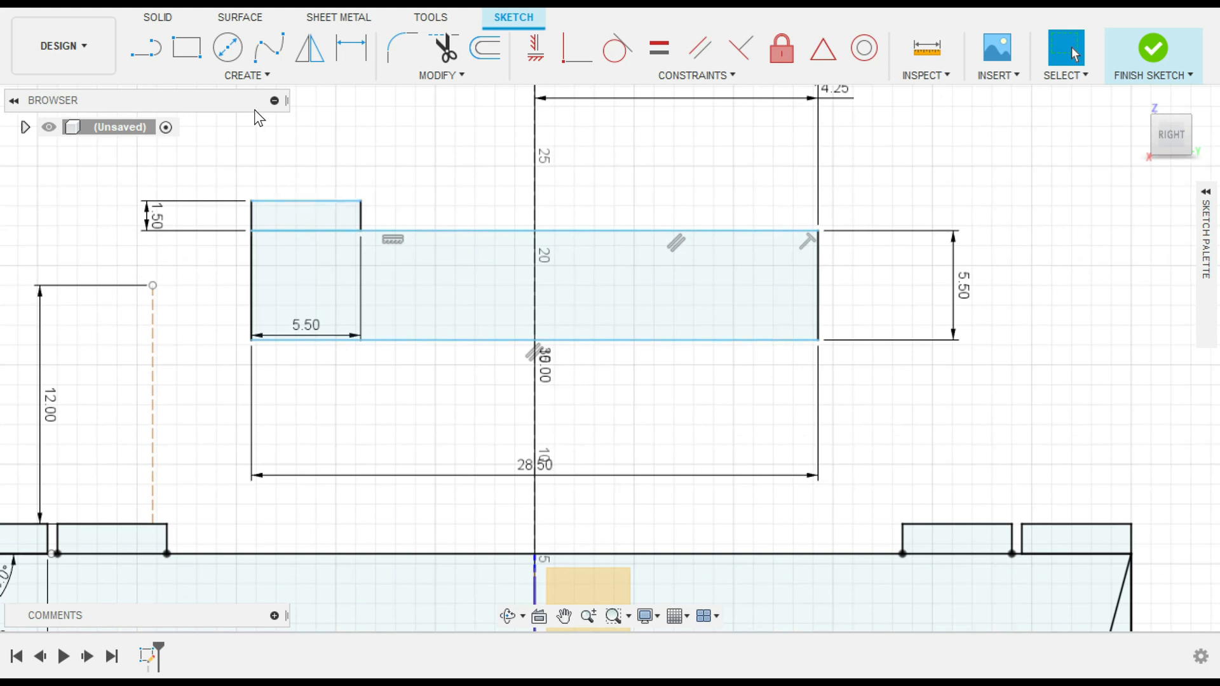
left_click(268, 81)
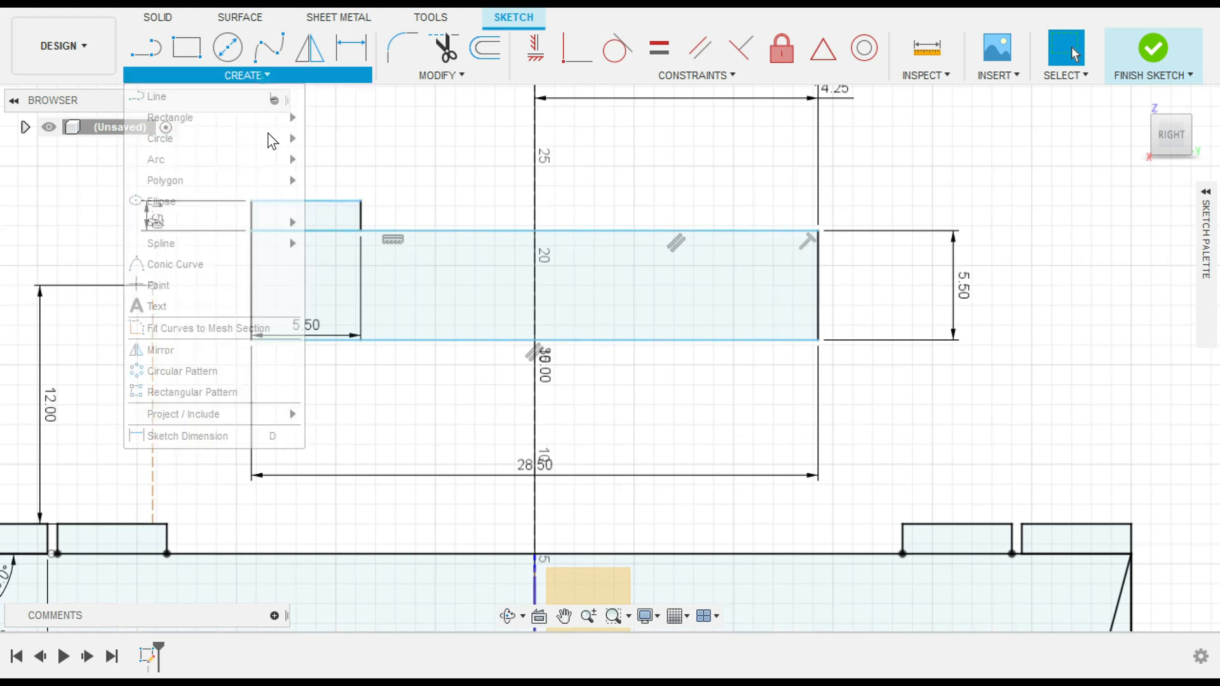
left_click(205, 390)
left_click(251, 215)
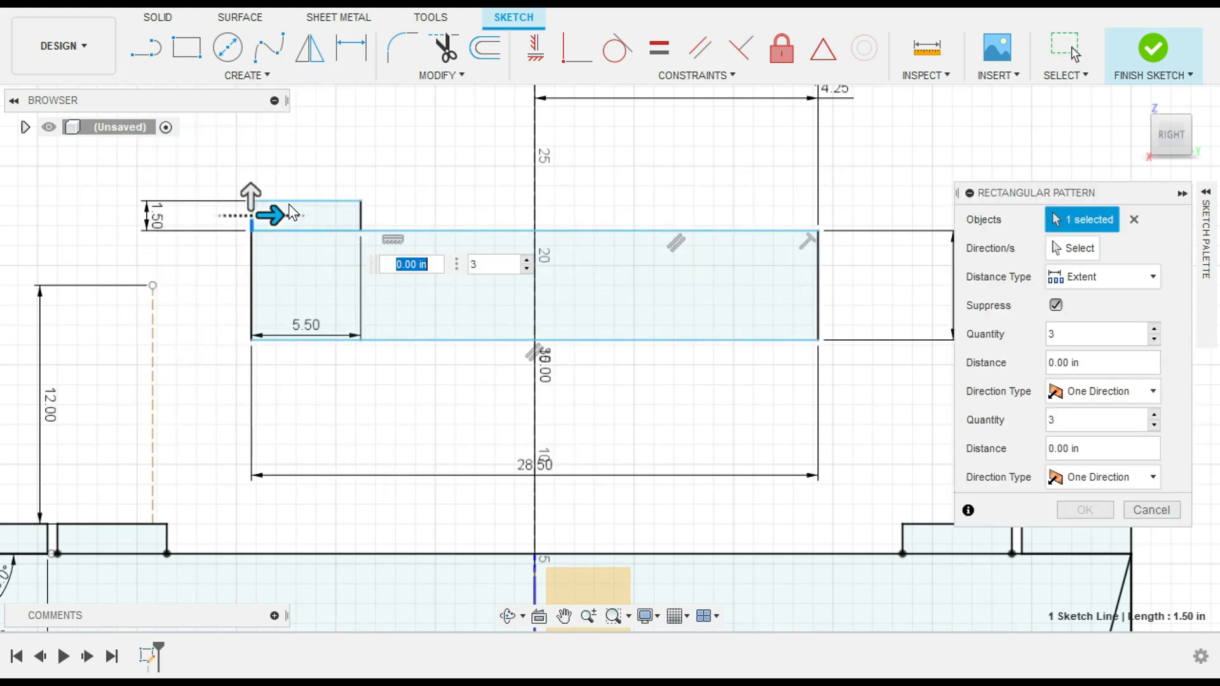
left_click(361, 224)
scroll(360, 224, "up", 3)
left_click(362, 209)
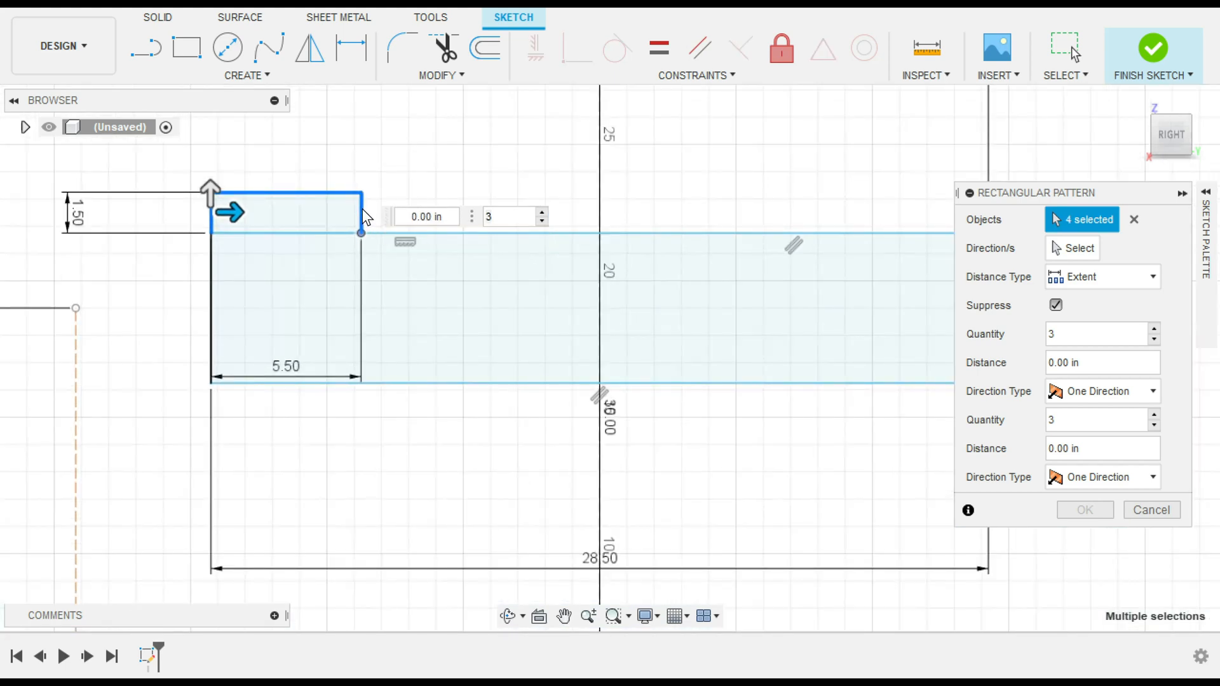
double_click(492, 216)
type("5")
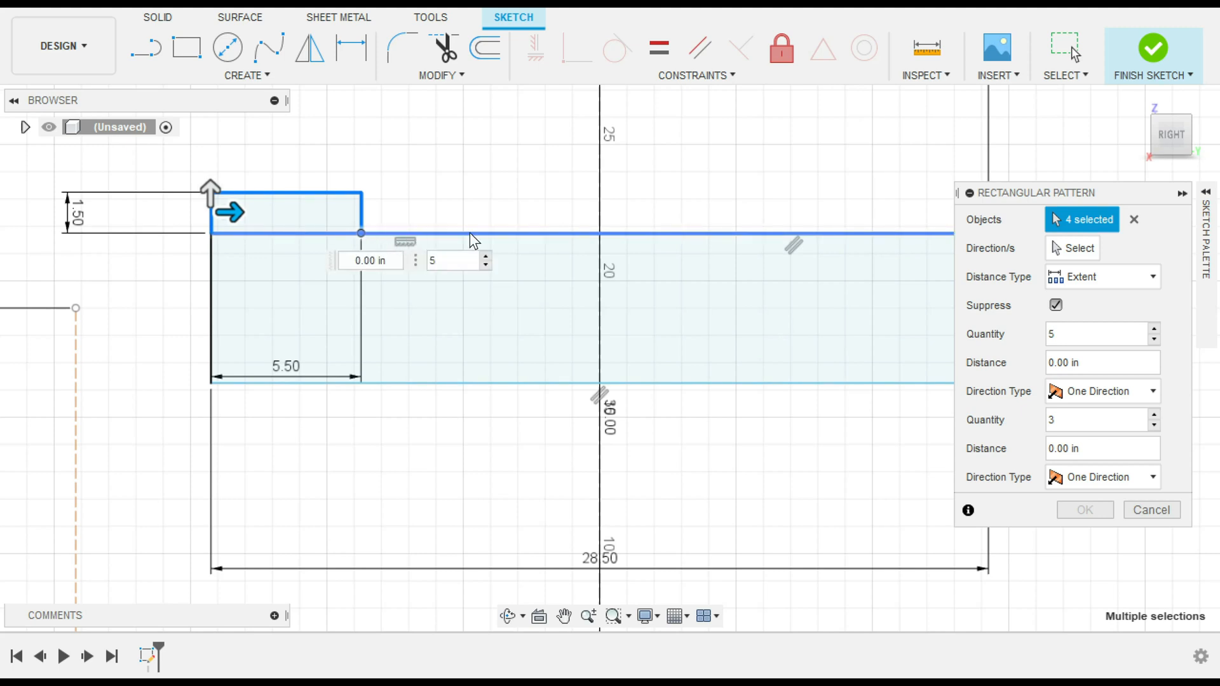
left_click(1064, 248)
left_click(543, 235)
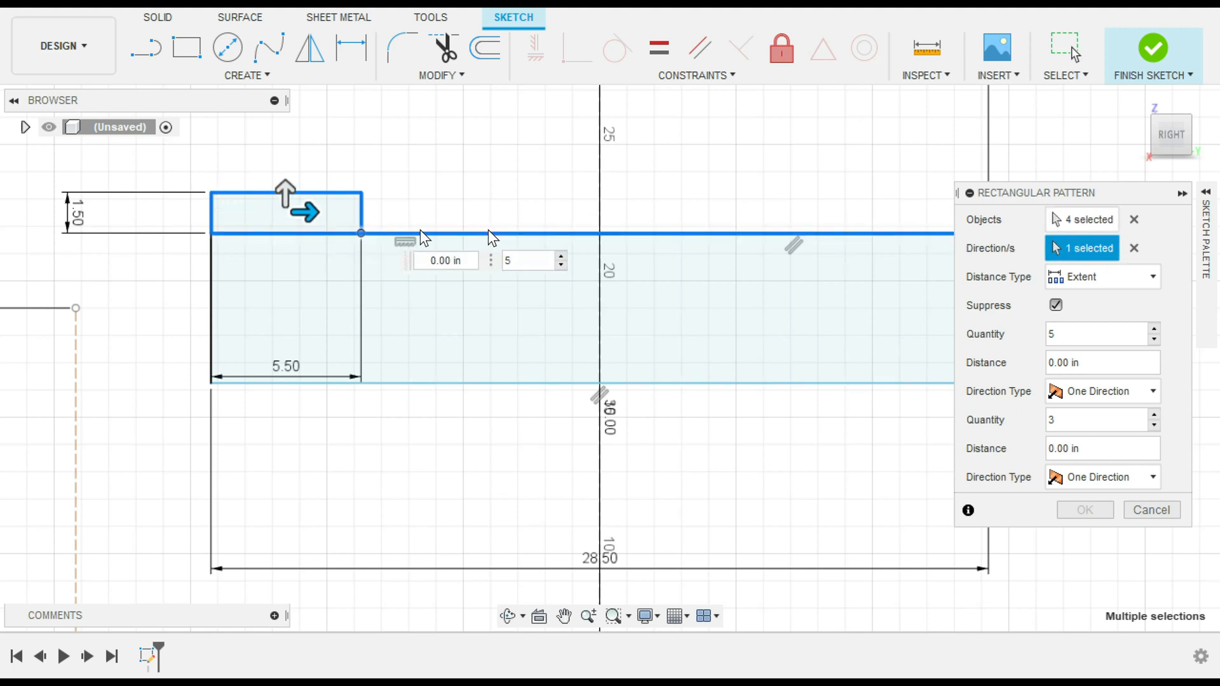
Step: Extend the pattern to a total distance of 23 in along the upper rectangle's top edge and complete it
left_click_drag(313, 211, 875, 220)
mouse_move(875, 219)
middle_mouse_down()
mouse_move(815, 196)
mouse_move(673, 186)
middle_mouse_up()
key("Tab")
scroll(614, 188, "down", 3)
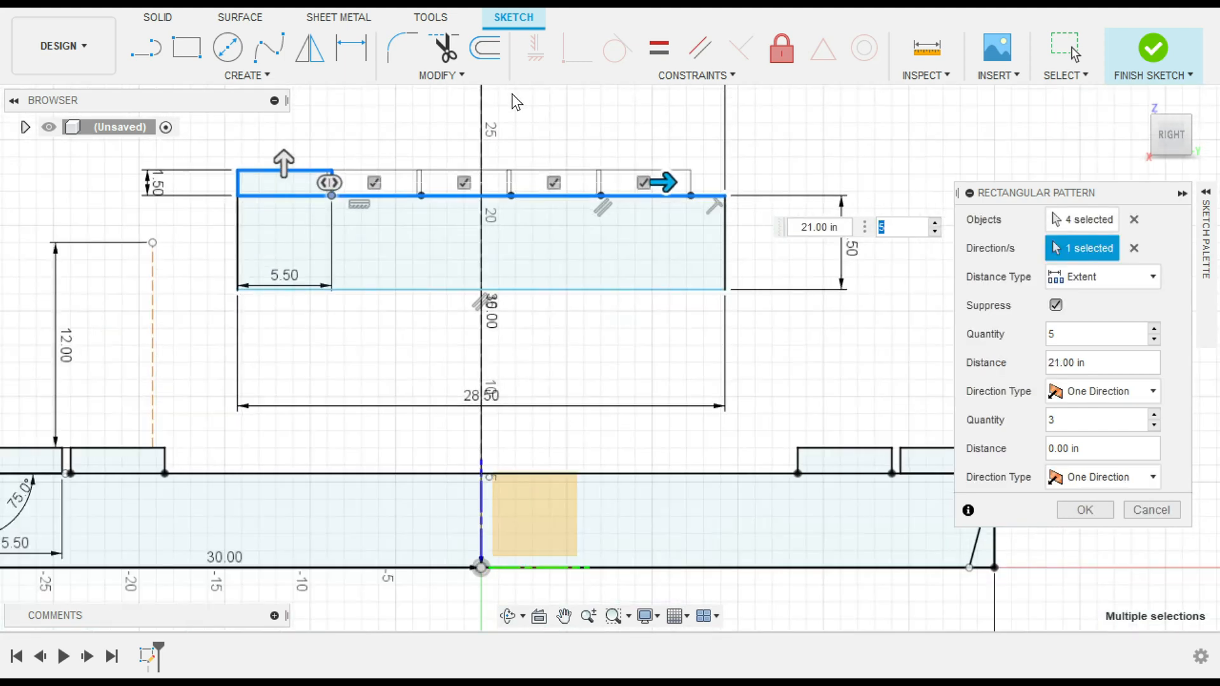
middle_click_drag(571, 101, 616, 125)
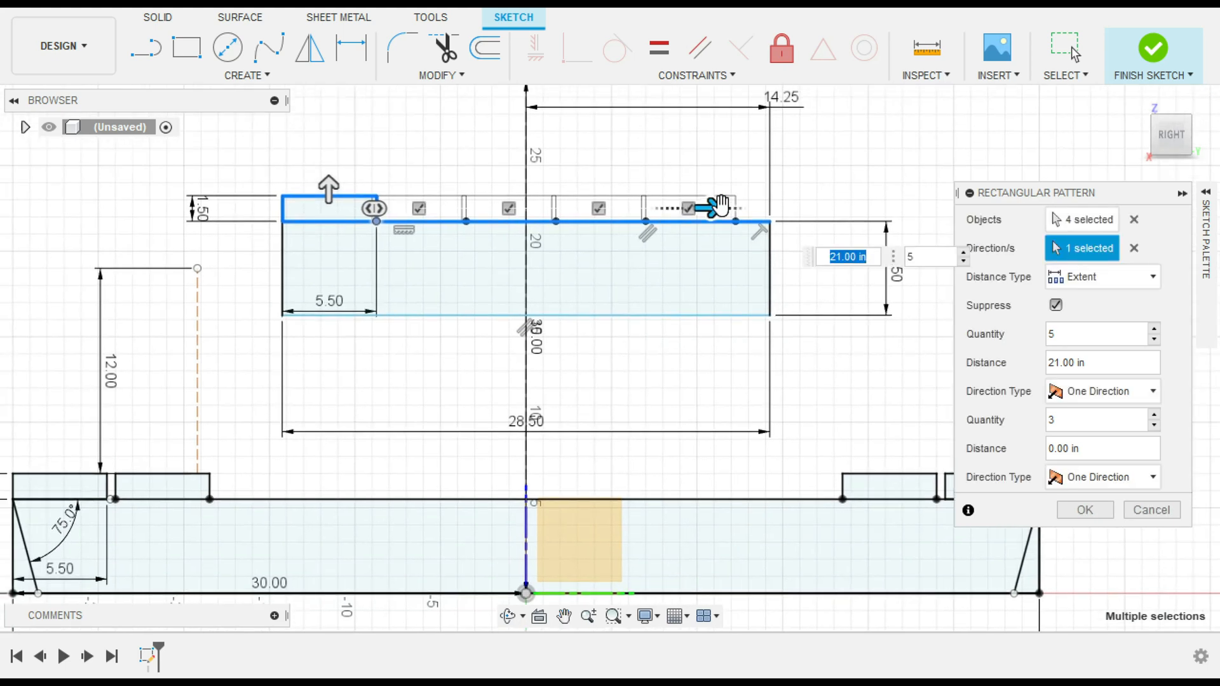
left_click_drag(720, 208, 763, 208)
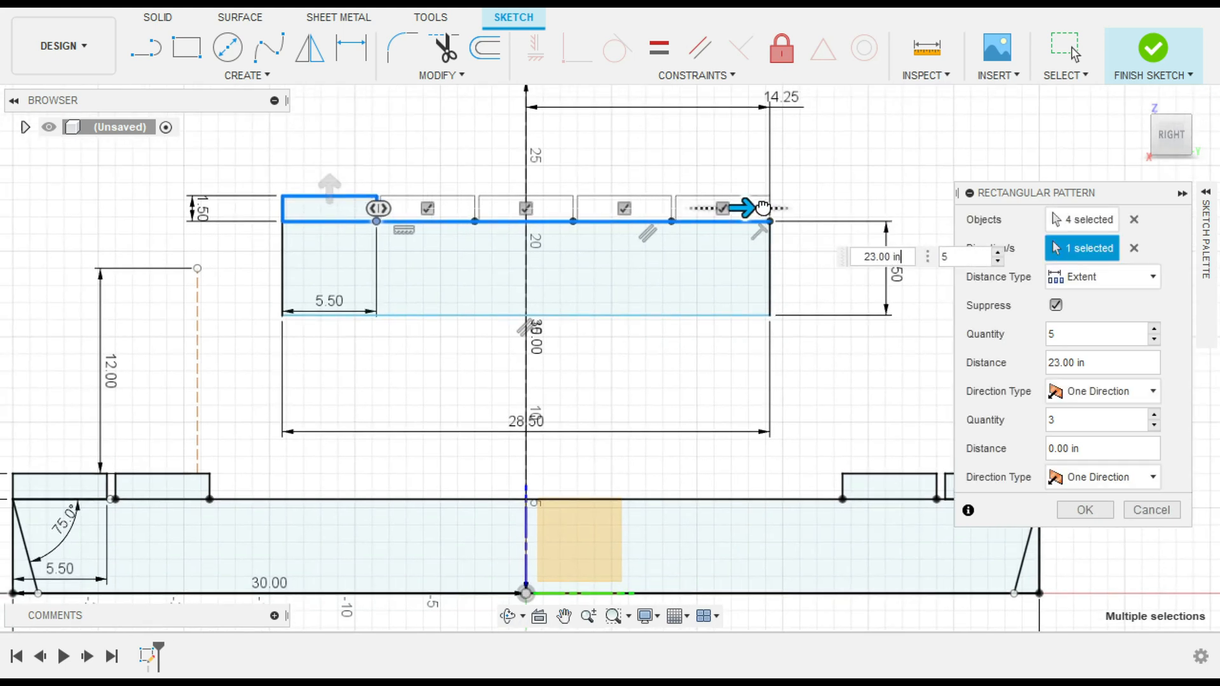
key("Return")
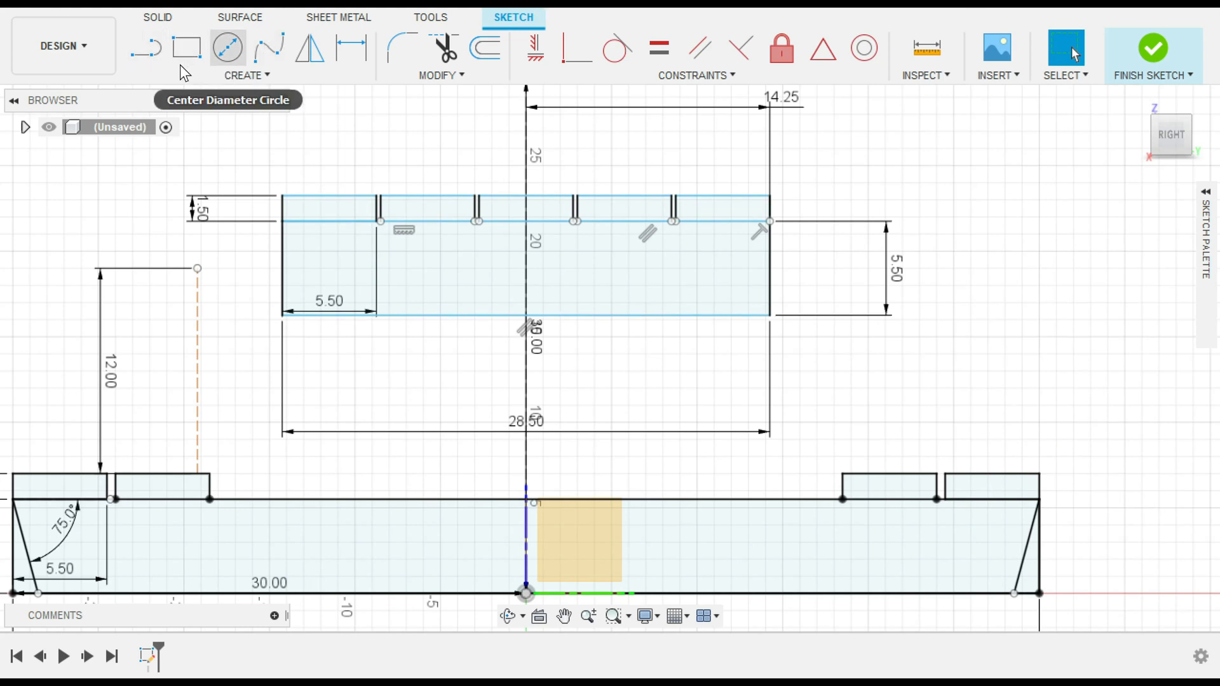
Step: Draw a line at 75 degrees from the upper rectangle's top-left corner down to its bottom edge
left_click(140, 57)
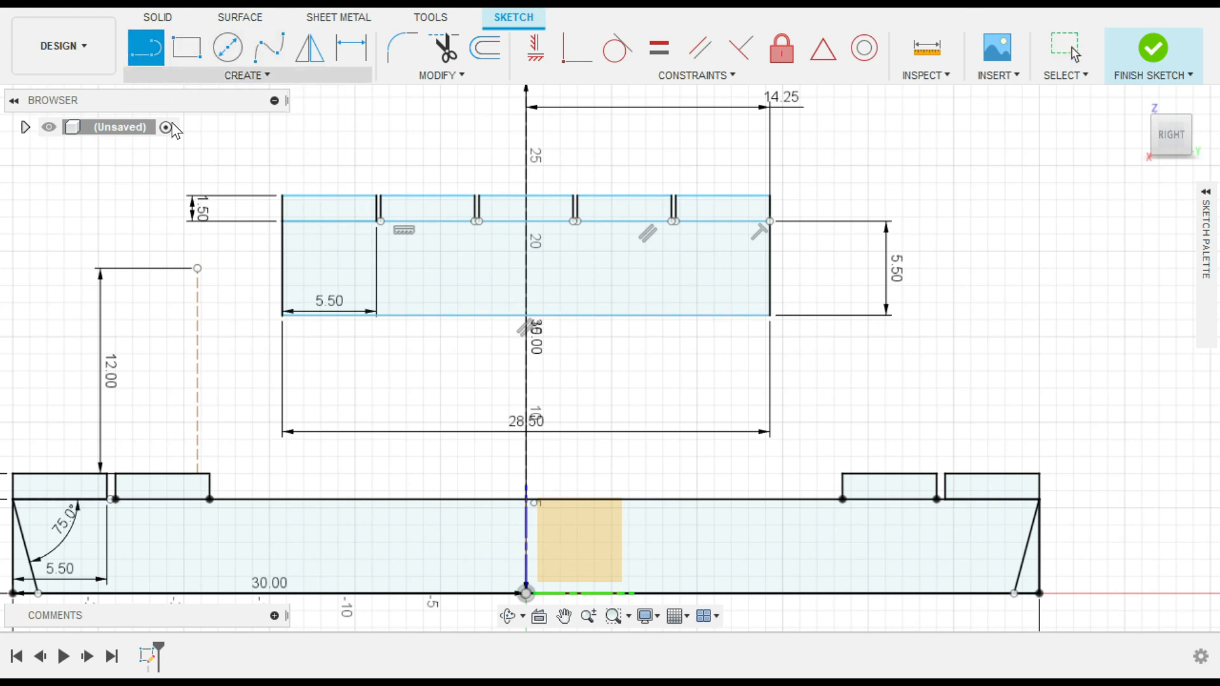
left_click(283, 223)
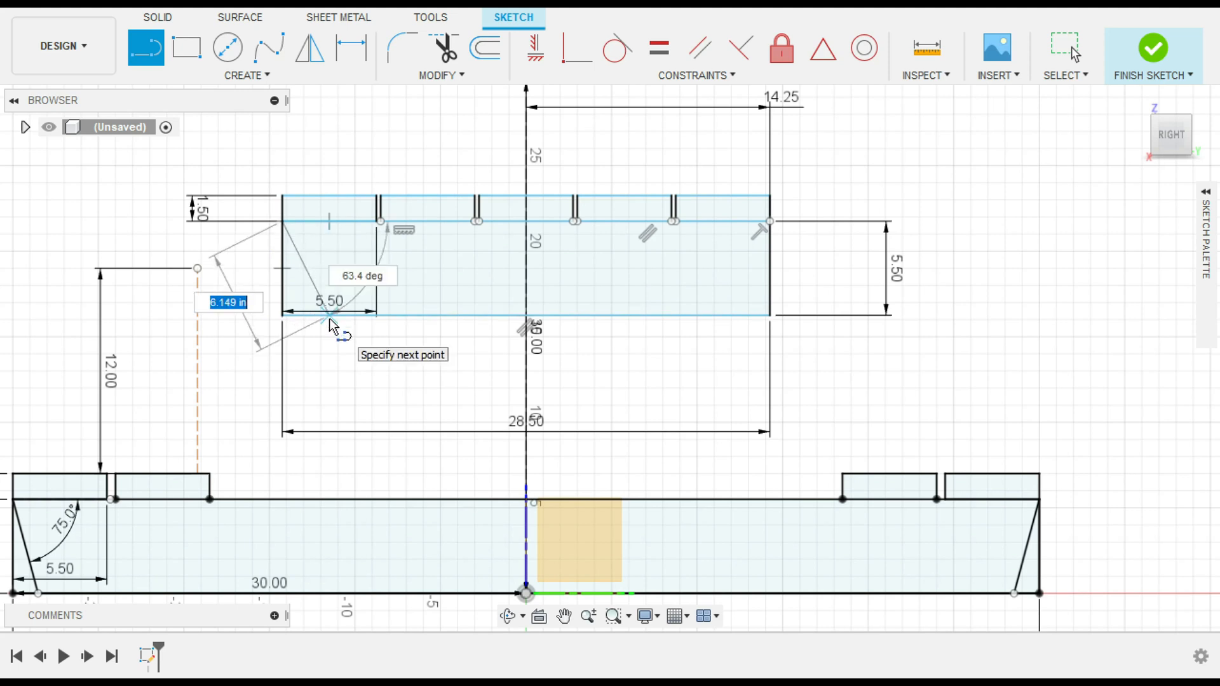
key("Tab")
type("15")
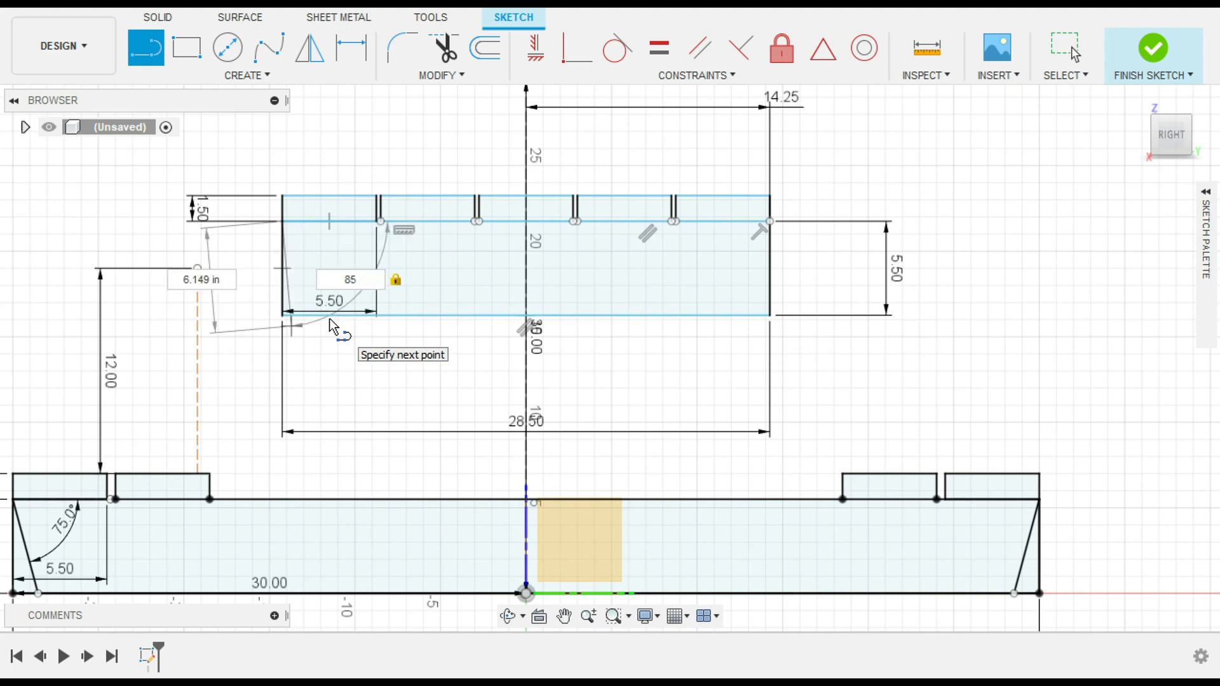
key("BackSpace")
key("BackSpace")
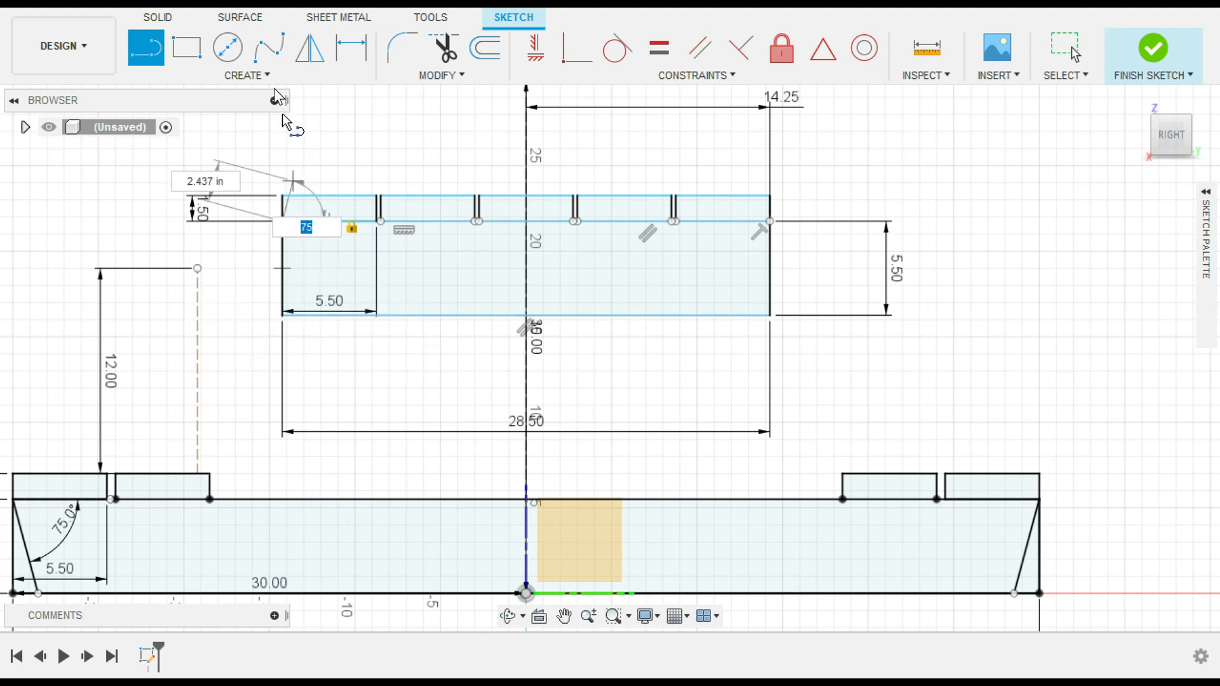
scroll(309, 352, "up", 3)
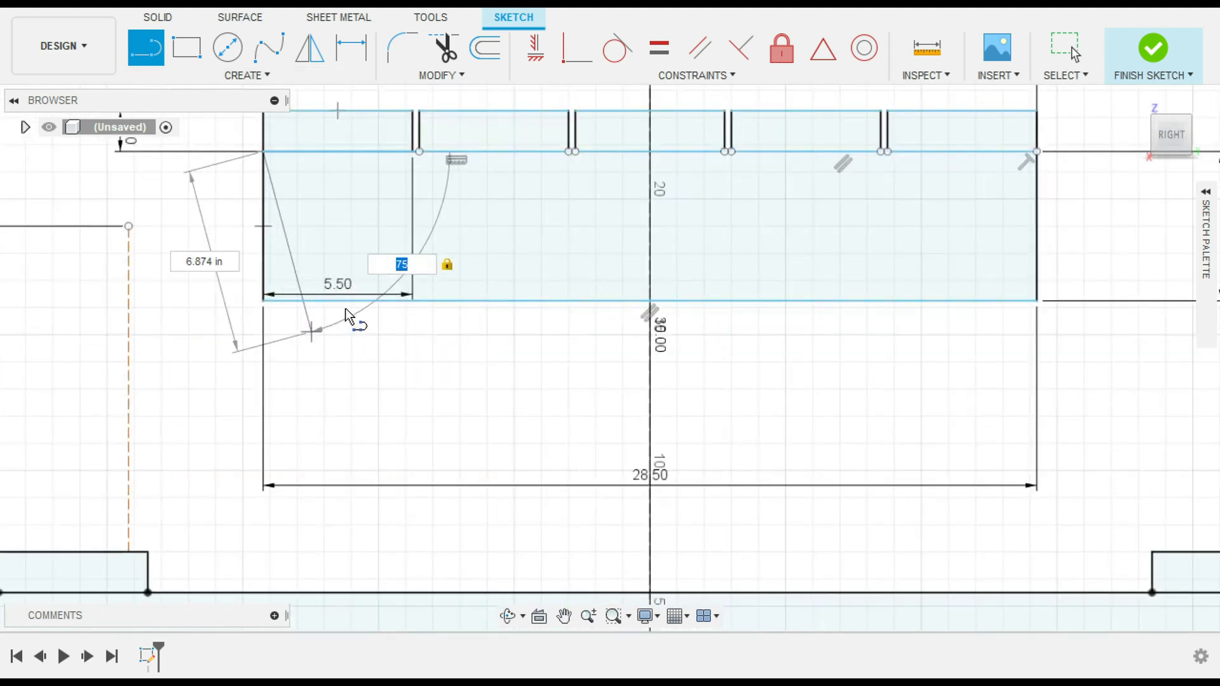
double_click(309, 304)
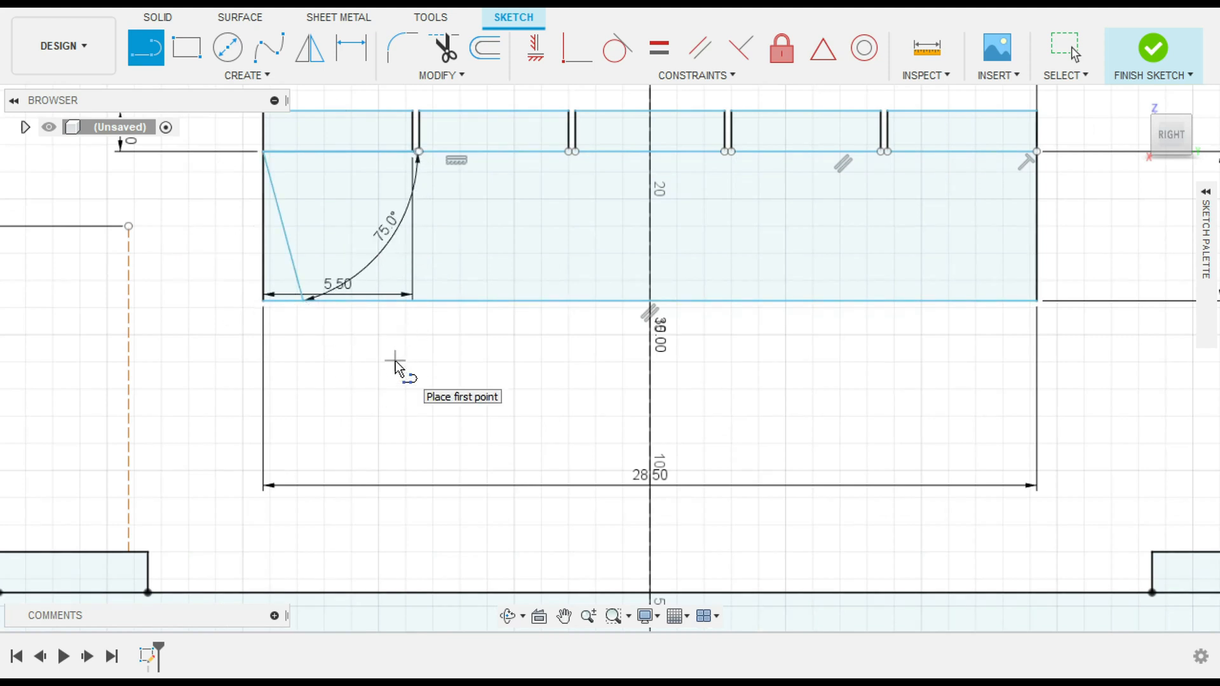
Step: Mirror the upper support's angled end line about the vertical centerline
key("Escape")
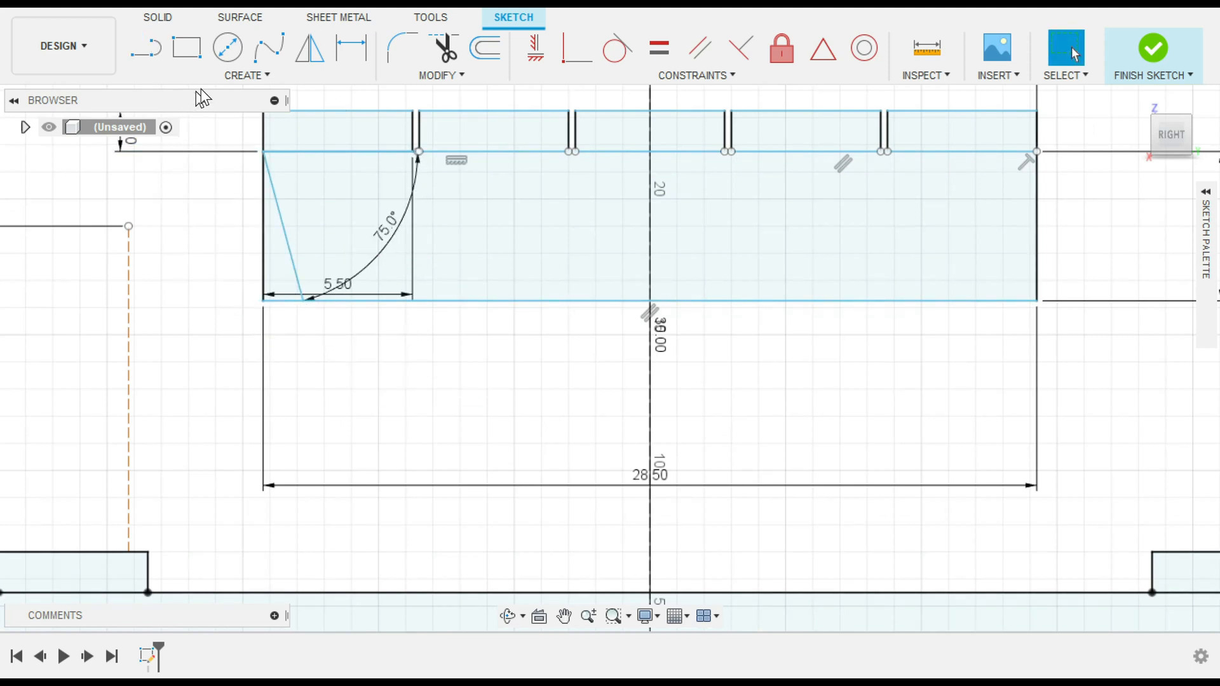
left_click(309, 48)
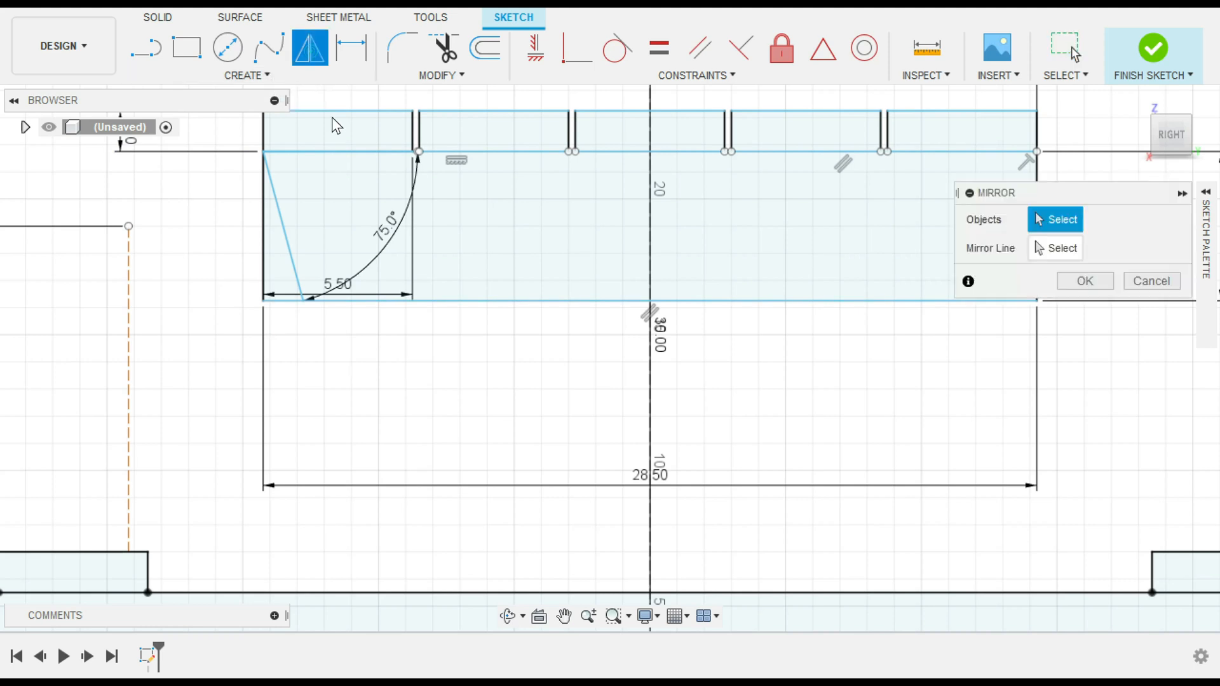
left_click(293, 248)
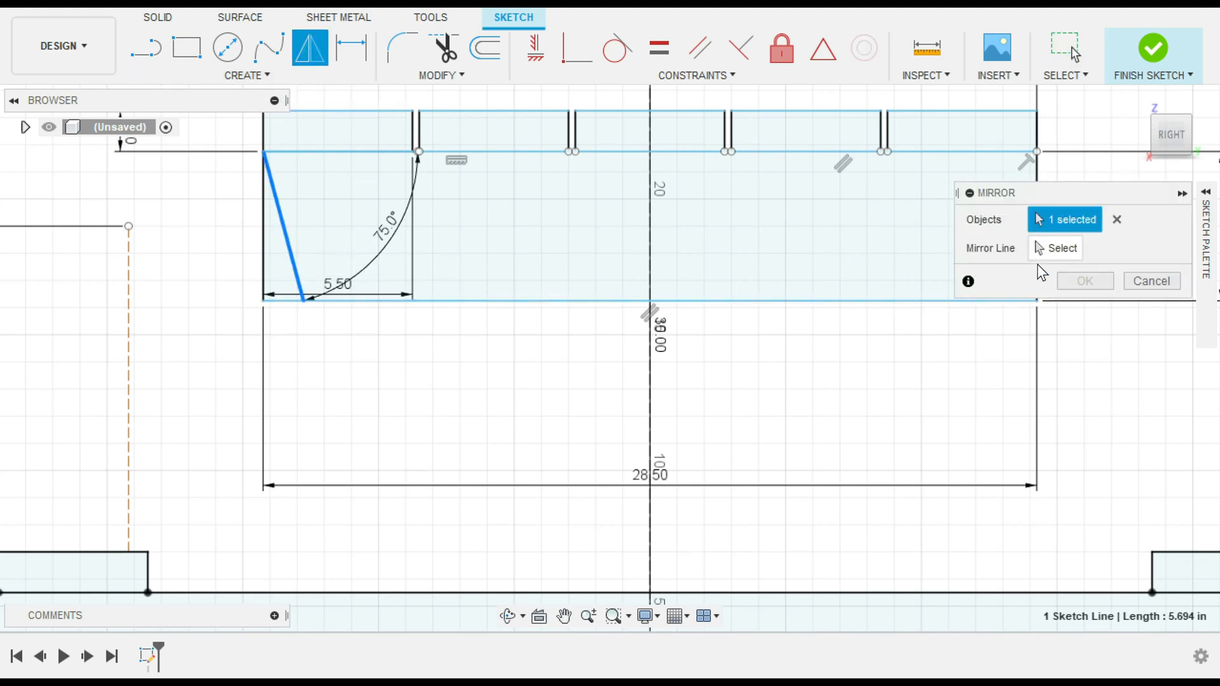
left_click(648, 254)
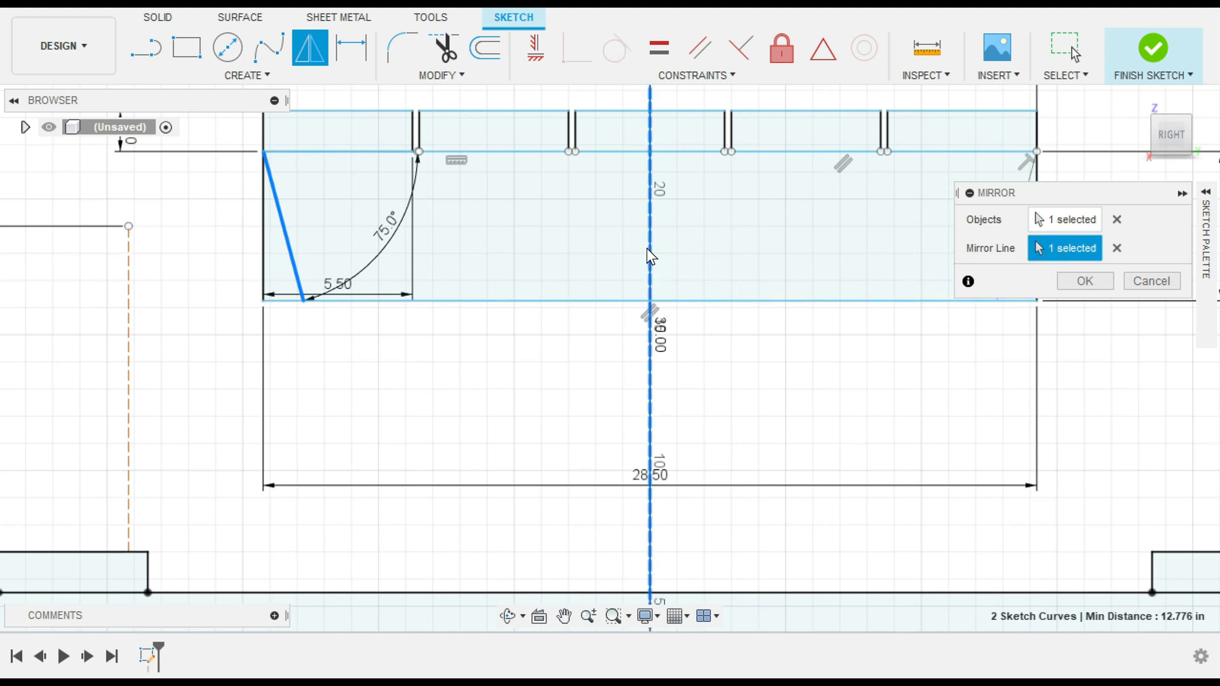
key("Return")
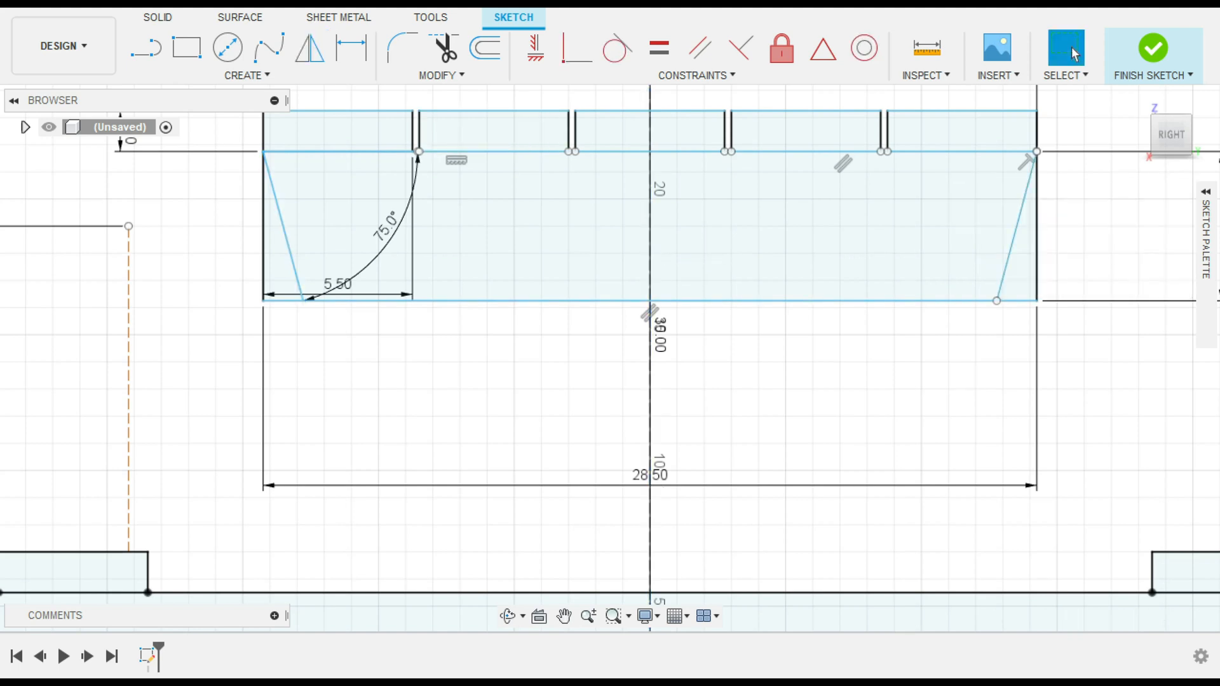
Step: Trim away the vertical construction line standing above the lower support's second small rectangle from the left
scroll(553, 263, "up", 2)
scroll(880, 425, "down", 5)
mouse_move(973, 450)
middle_mouse_down()
mouse_move(917, 327)
mouse_move(814, 310)
middle_mouse_up()
scroll(881, 323, "down", 2)
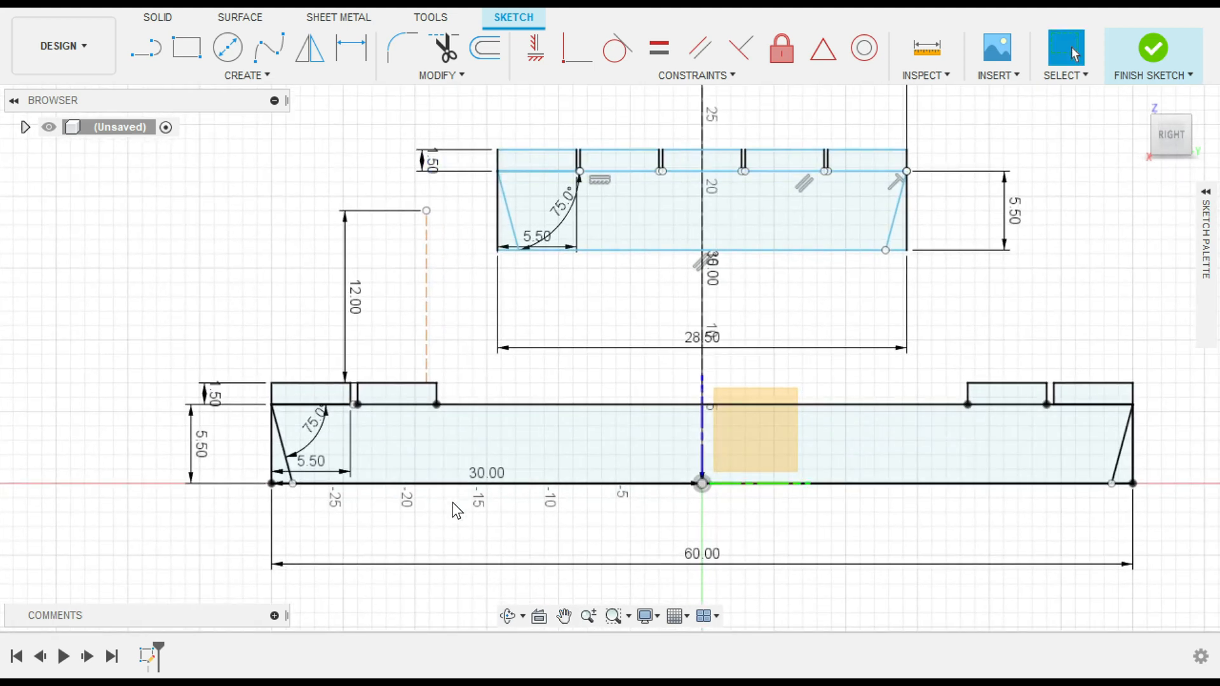
left_click(446, 50)
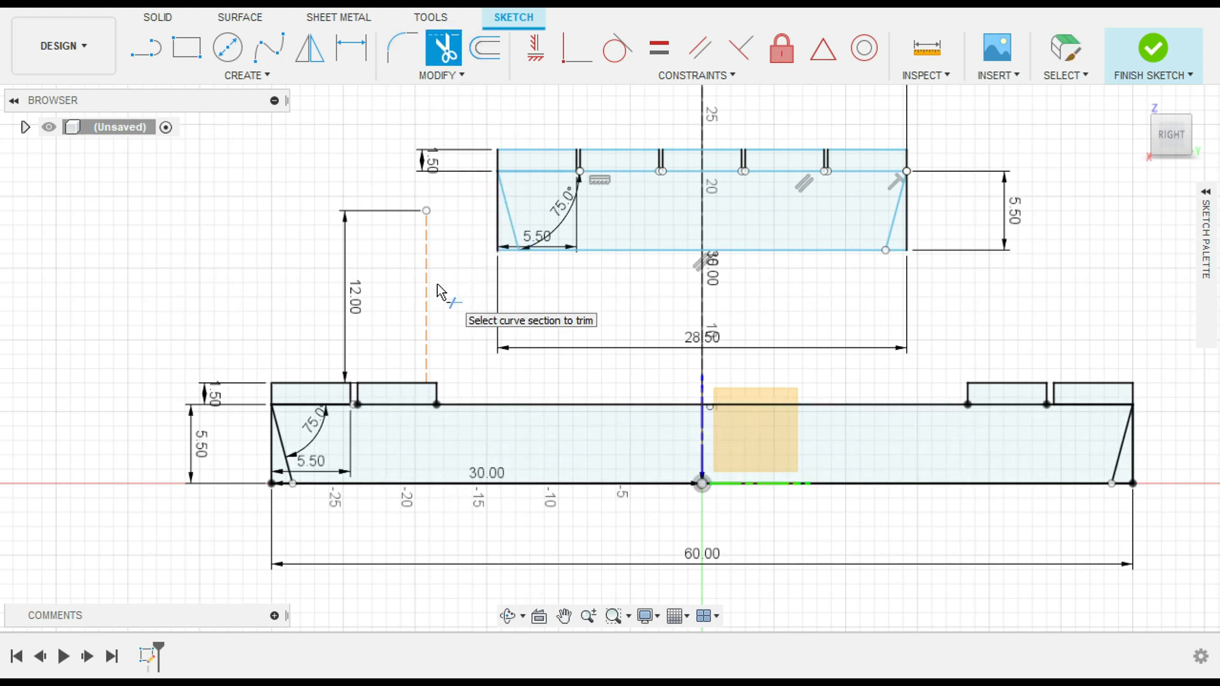
key("Escape")
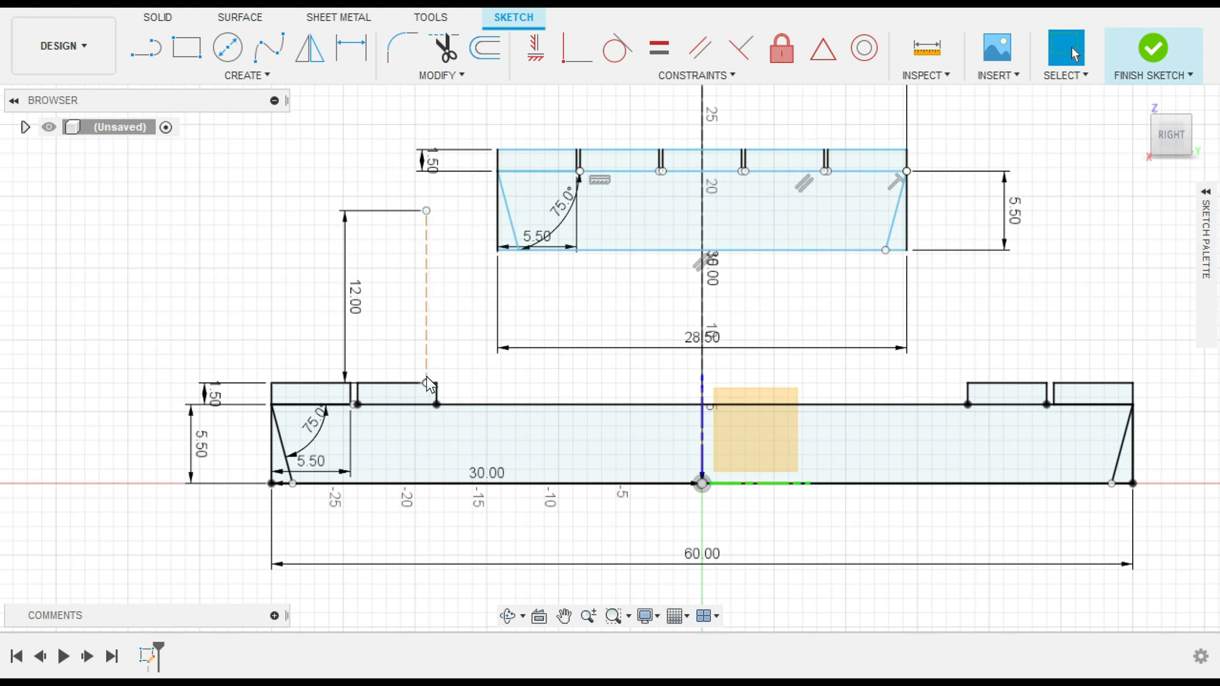
left_click(444, 49)
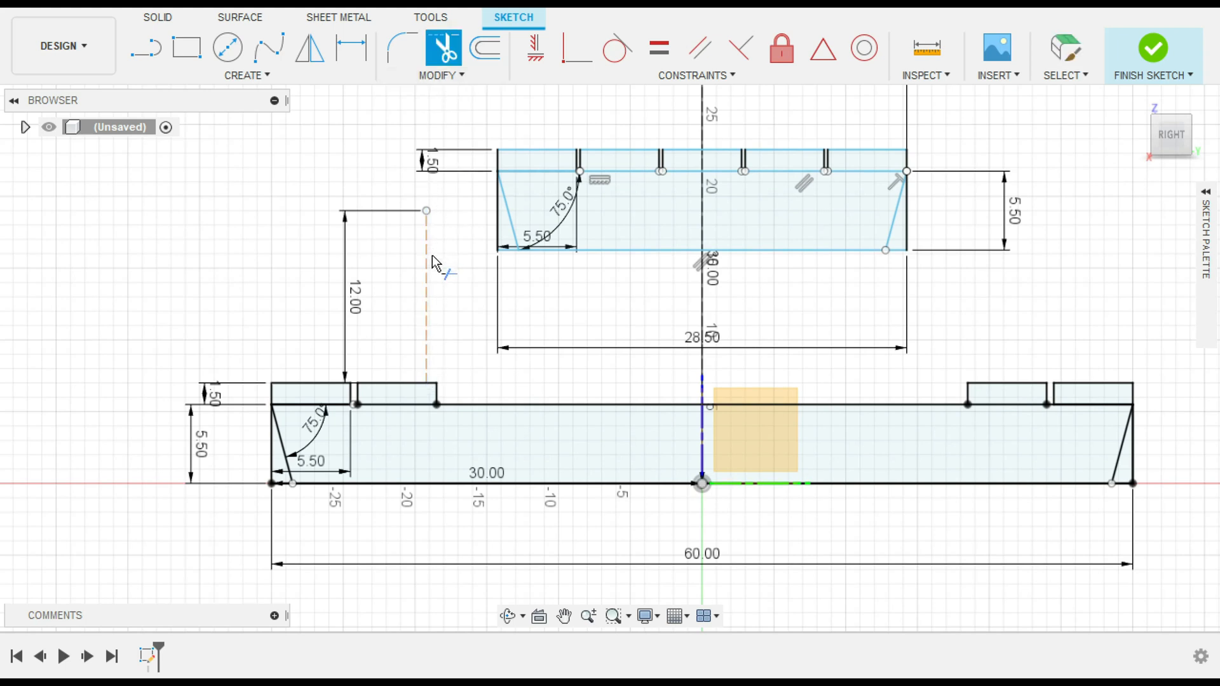
left_click(426, 268)
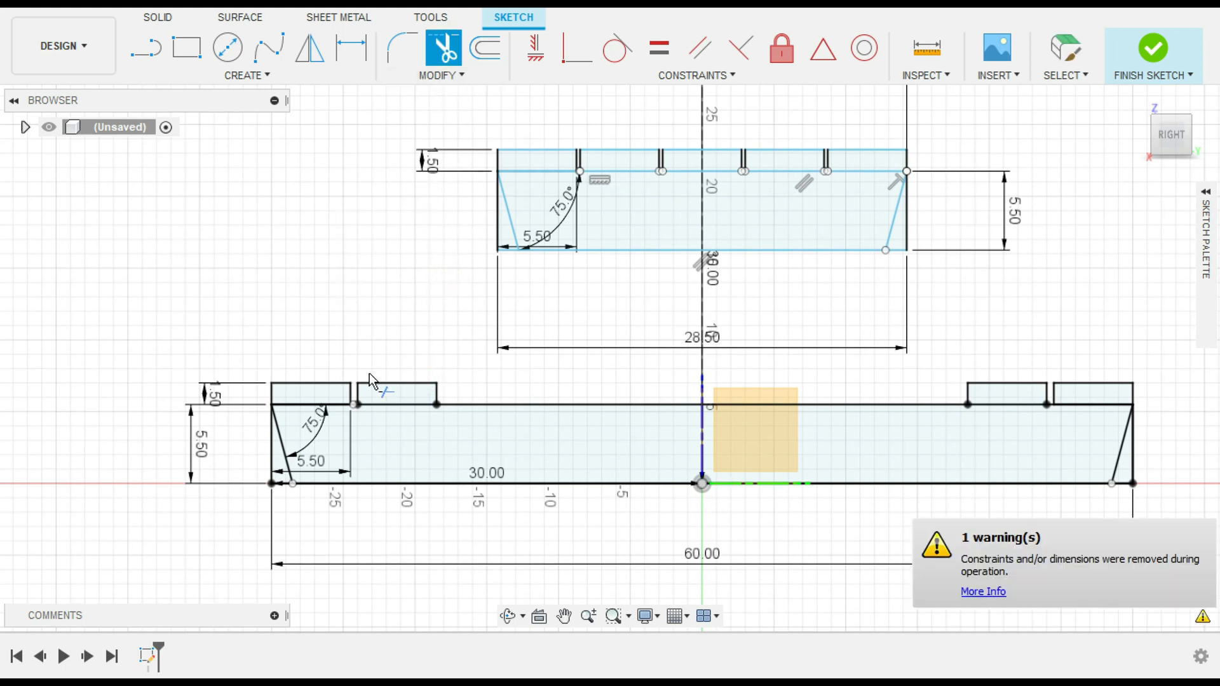
Step: Trim the vertical end edges outside the angled lines on both the lower and upper supports
left_click(273, 480)
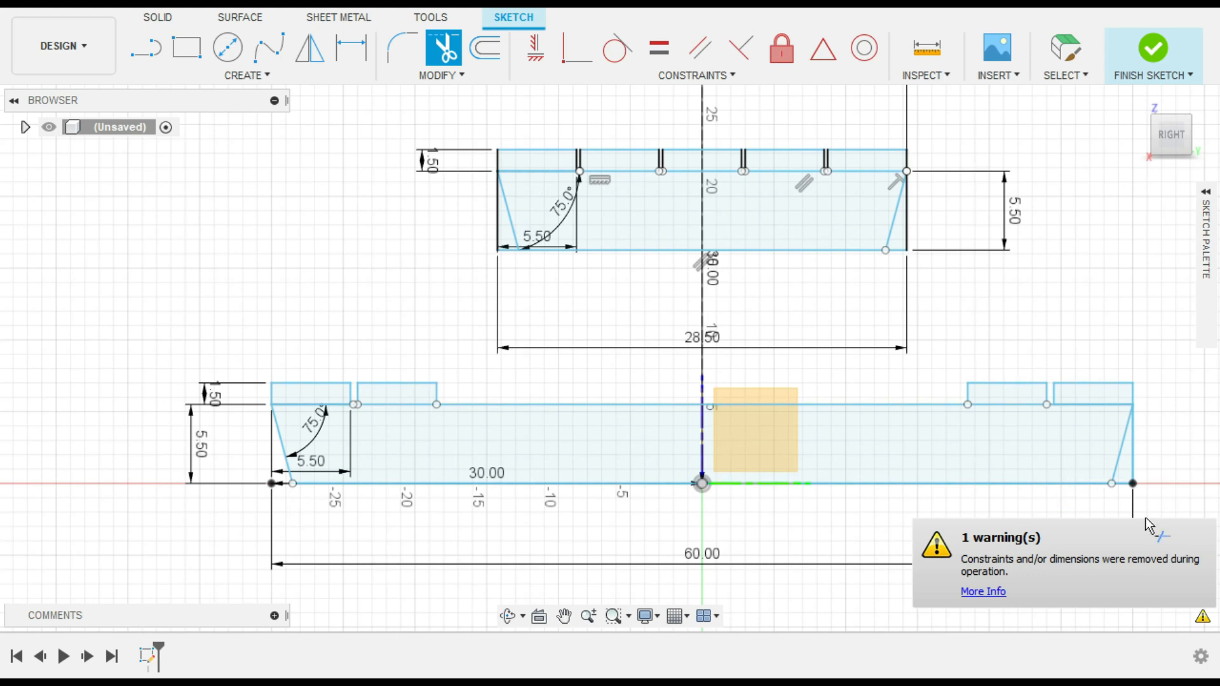
left_click(1130, 486)
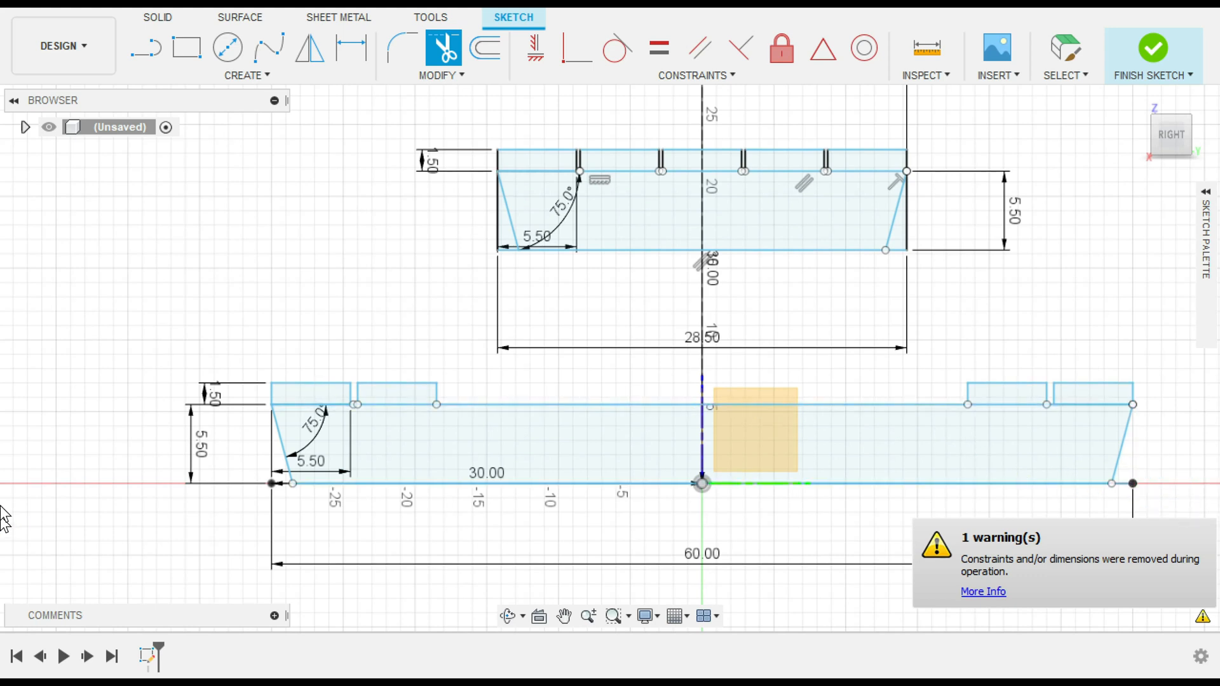
left_click(499, 203)
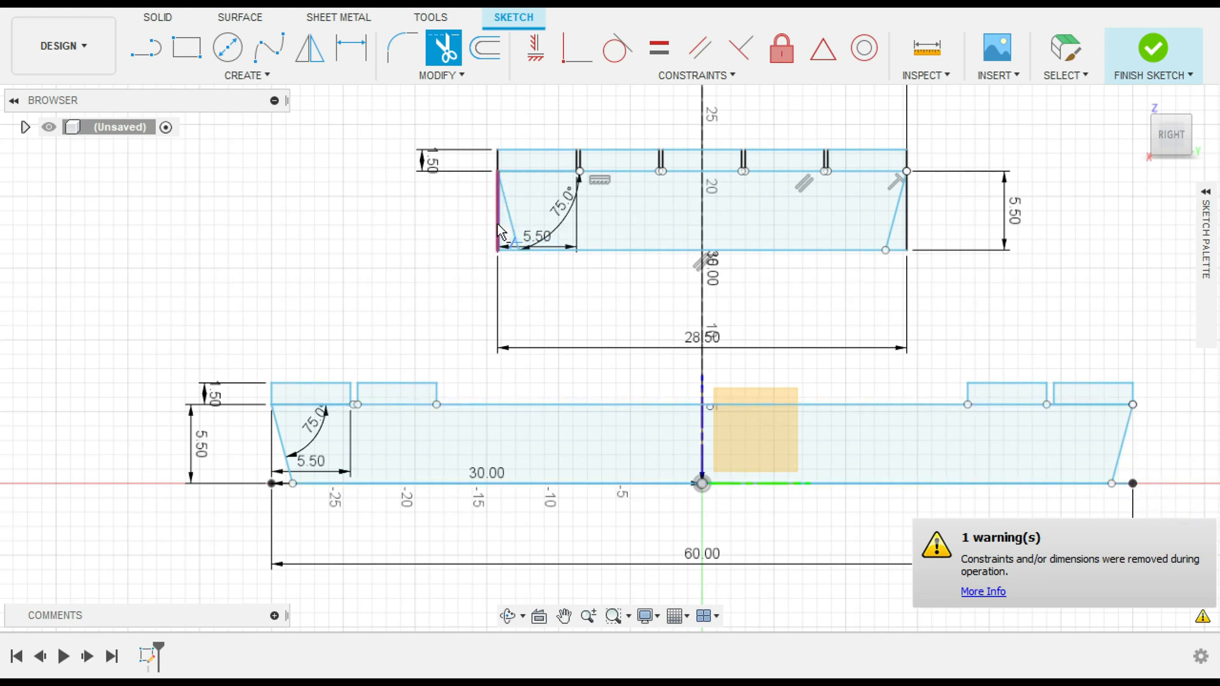
left_click(908, 216)
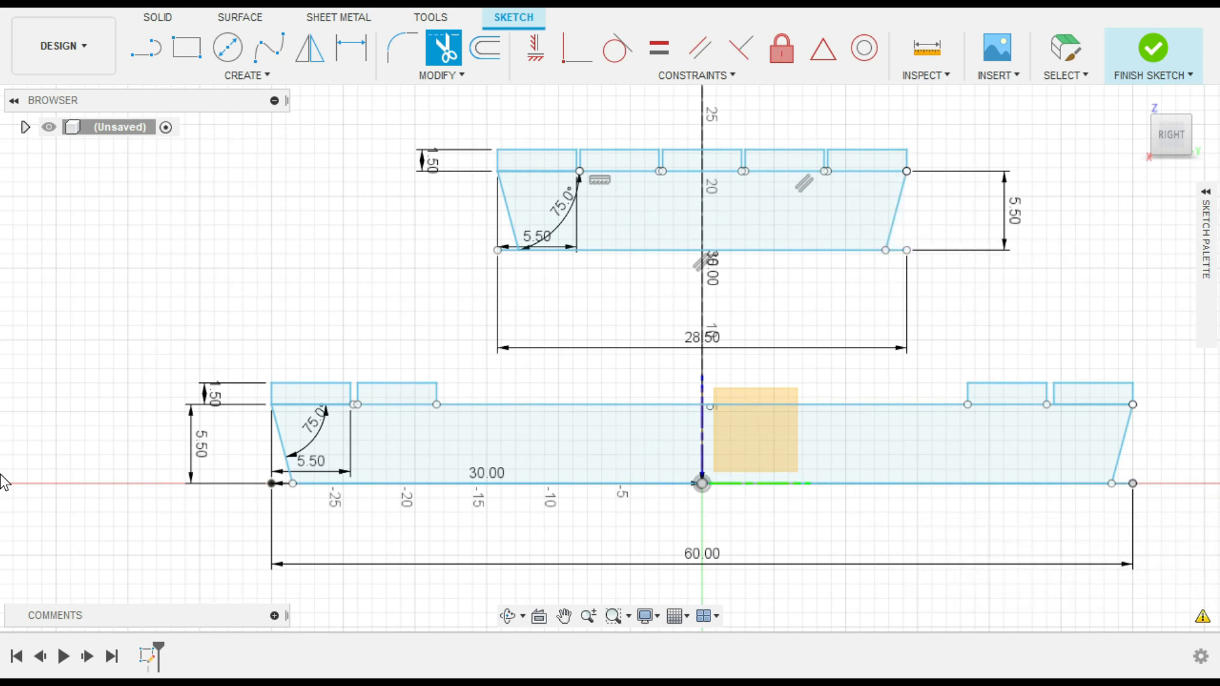
Step: Trim the leftover bottom-edge segment outside the angled line at the lower support's left end
scroll(264, 354, "down", 4)
scroll(250, 469, "up", 7)
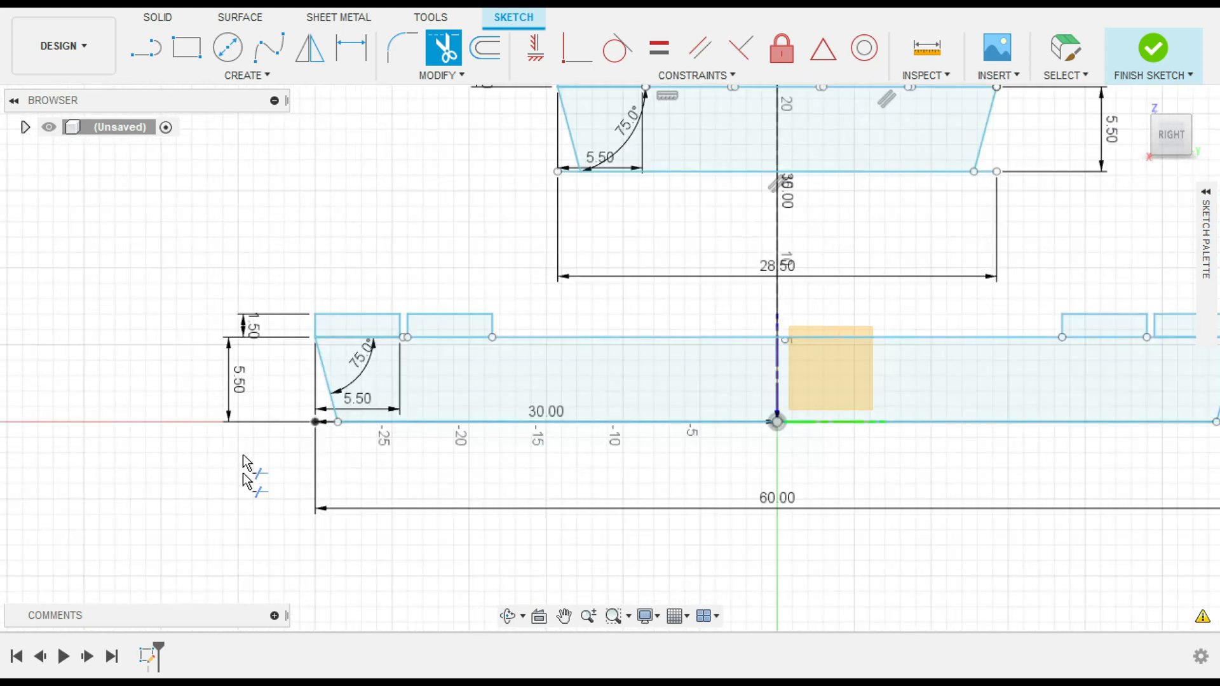
scroll(330, 416, "up", 4)
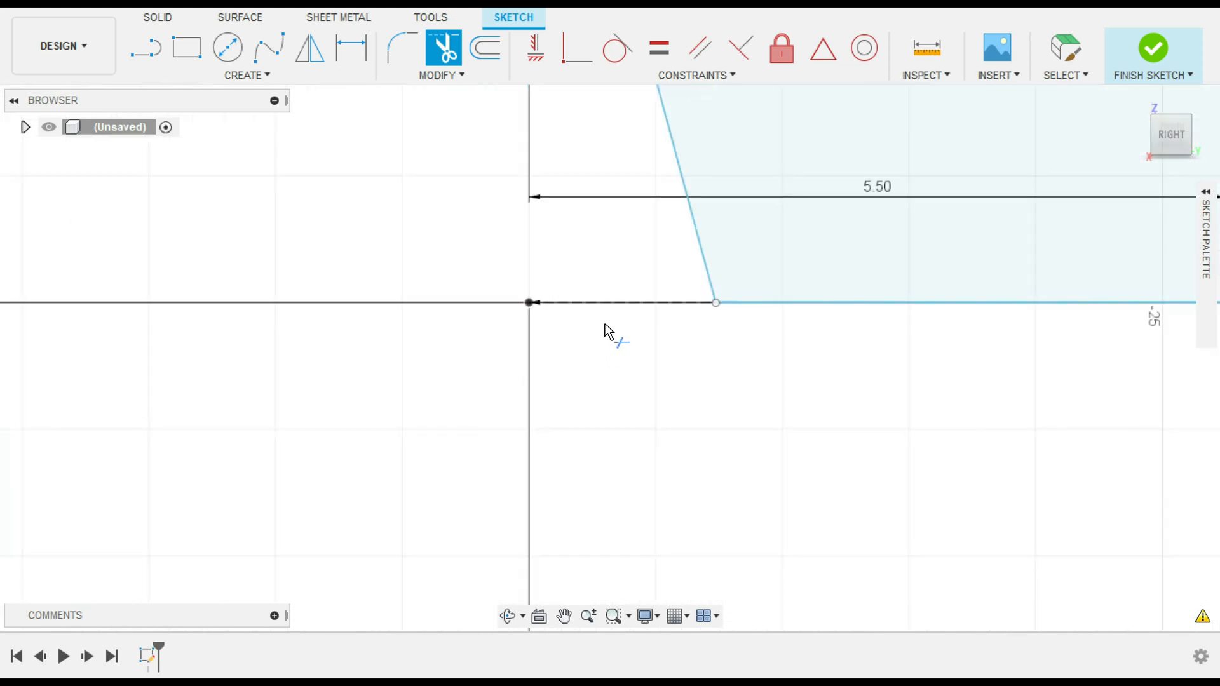
left_click(611, 308)
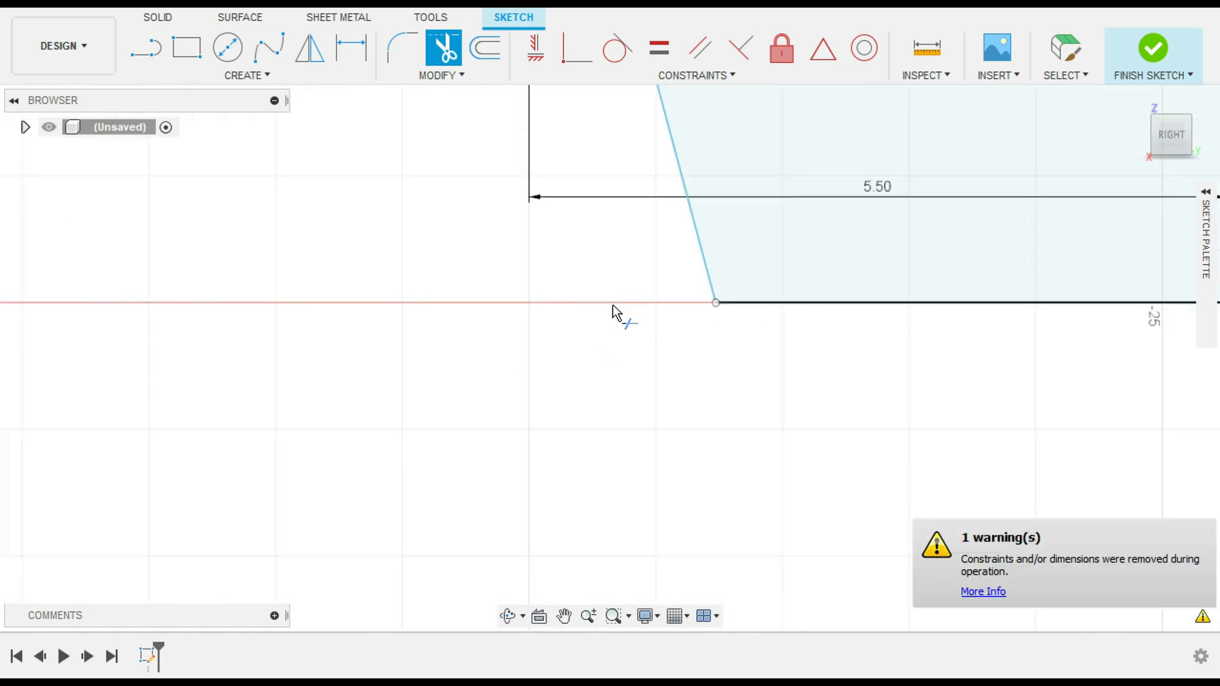
Step: Trim the leftover bottom-edge segment outside the angled line at the lower support's right end
scroll(1034, 412, "down", 7)
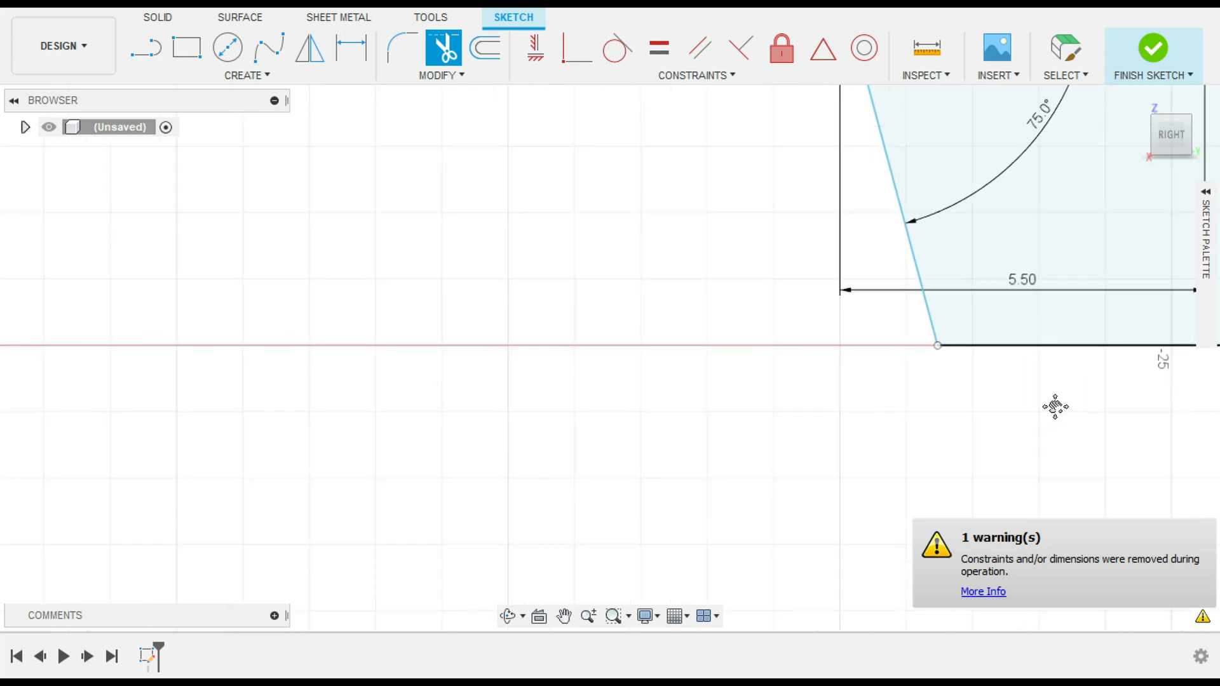
middle_click_drag(1057, 405, 3, 308)
scroll(1020, 349, "down", 5)
middle_click_drag(1051, 387, 423, 381)
scroll(768, 362, "down", 3)
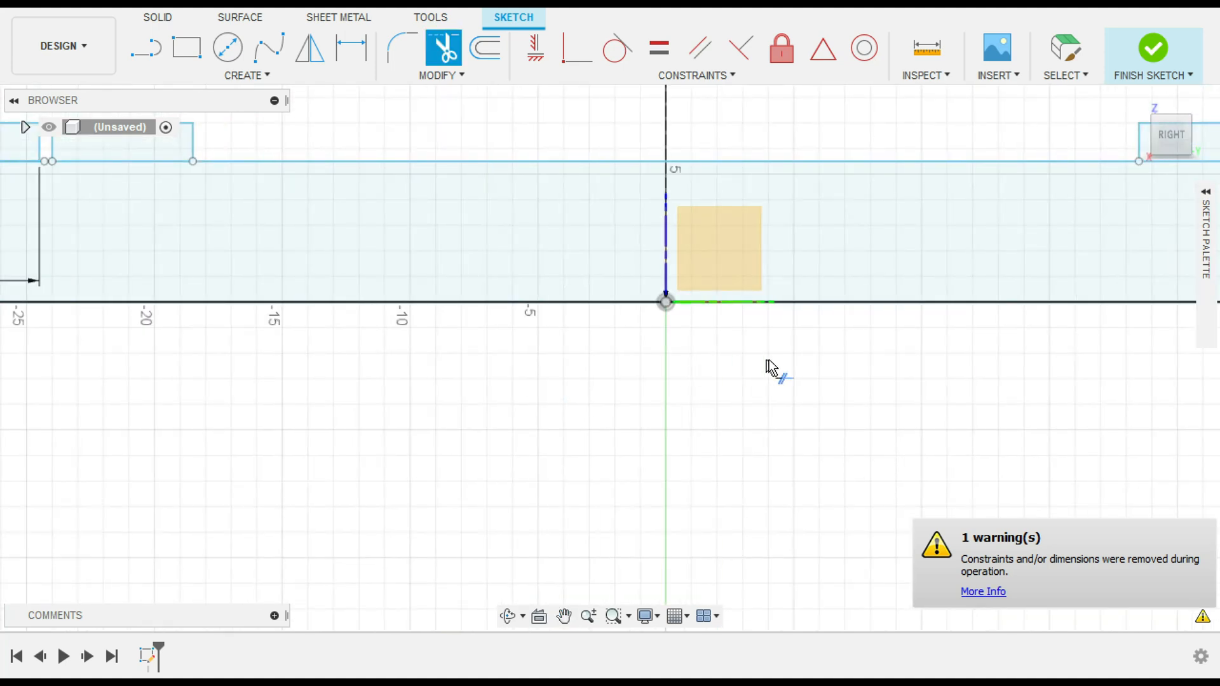
mouse_move(768, 362)
middle_mouse_down()
mouse_move(419, 352)
mouse_move(3, 308)
middle_mouse_up()
scroll(625, 291, "down", 1)
scroll(625, 286, "up", 7)
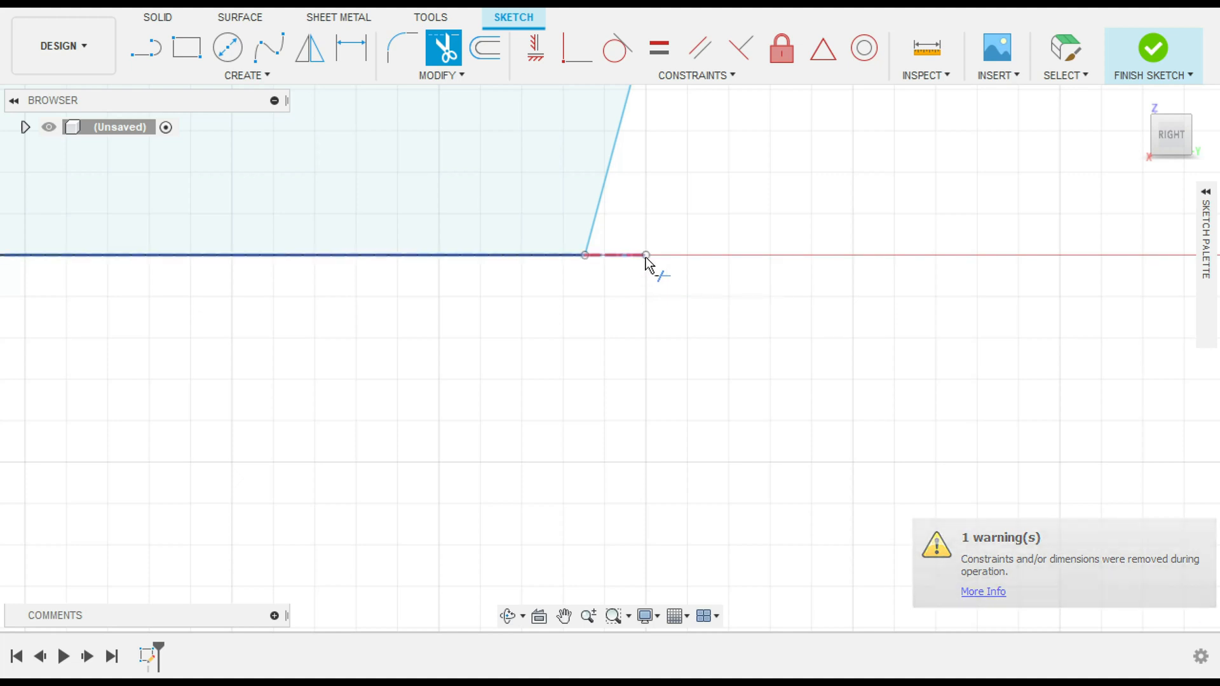
left_click(633, 256)
Step: Trim the leftover bottom-edge segment at the upper support's right end
scroll(612, 262, "down", 4)
middle_click_drag(713, 193, 1017, 610)
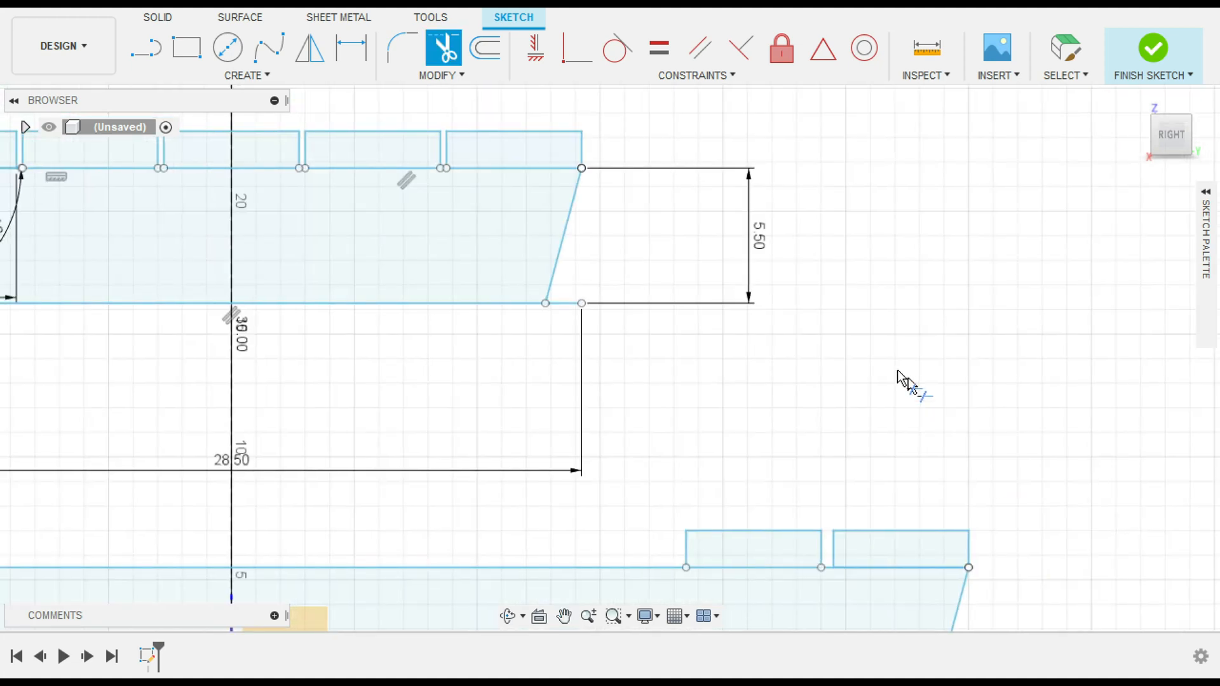
left_click(569, 305)
Step: Try to trim the leftover bottom-edge segment at the upper support's left end, and undo that trim
mouse_move(354, 399)
middle_mouse_down()
mouse_move(803, 363)
mouse_move(1205, 386)
middle_mouse_up()
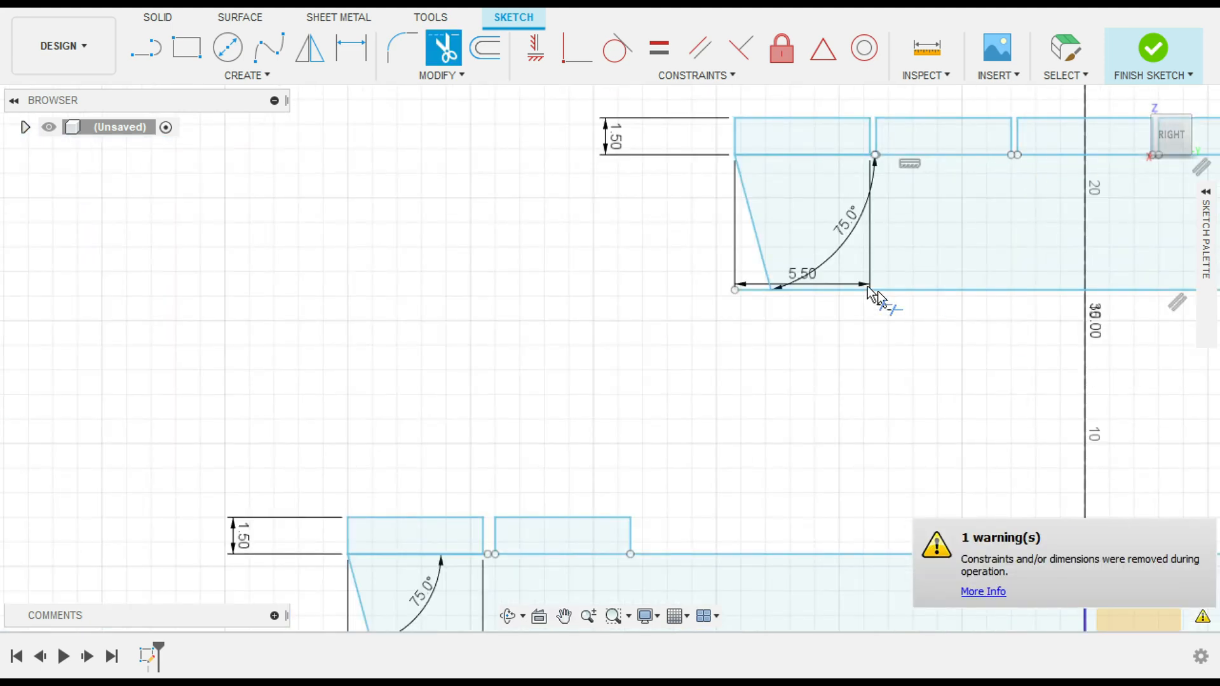
left_click(744, 295)
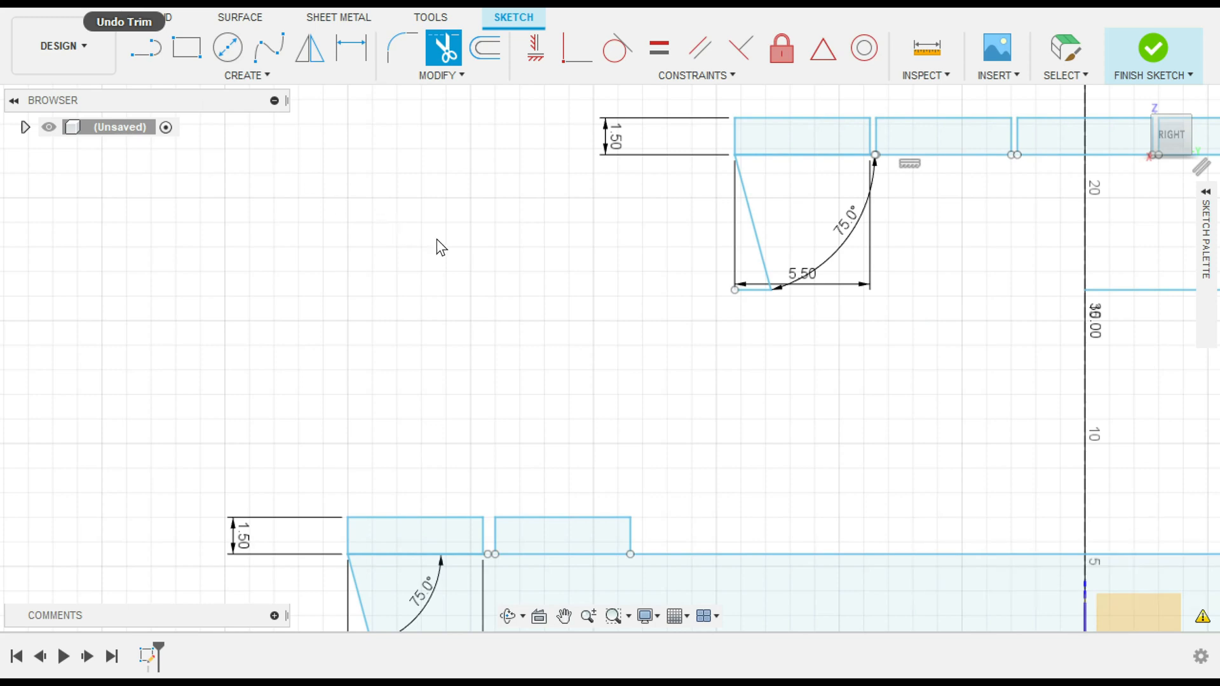
key("ctrl+s")
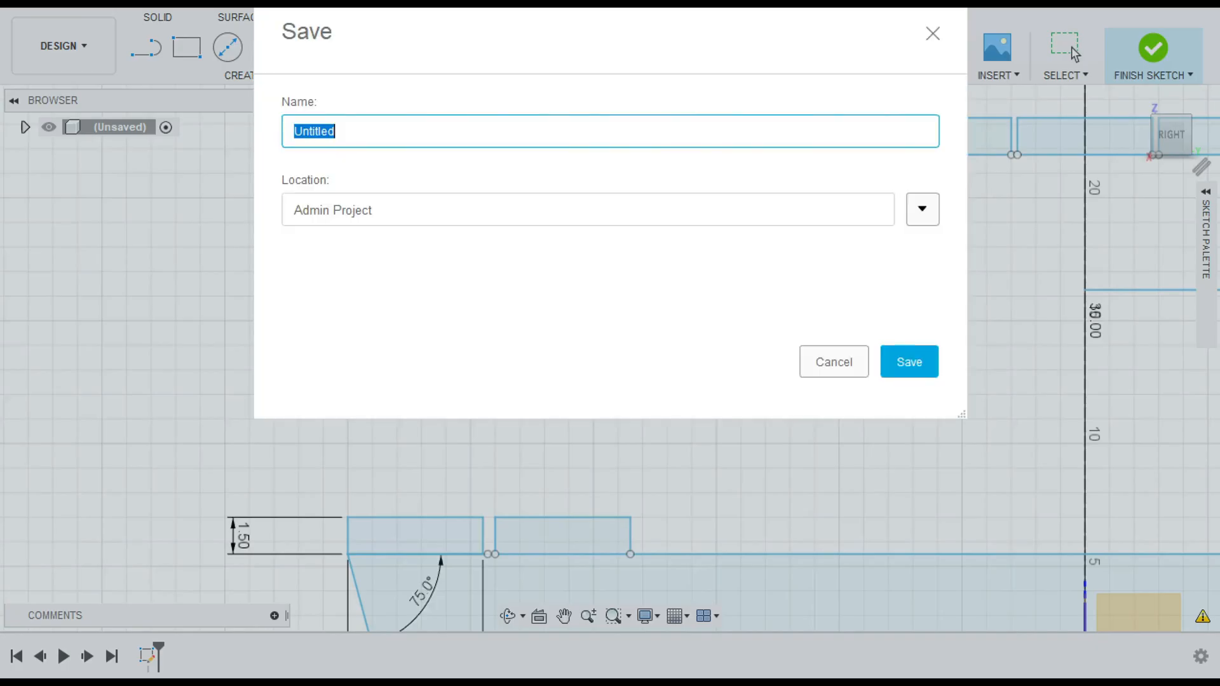
left_click(826, 358)
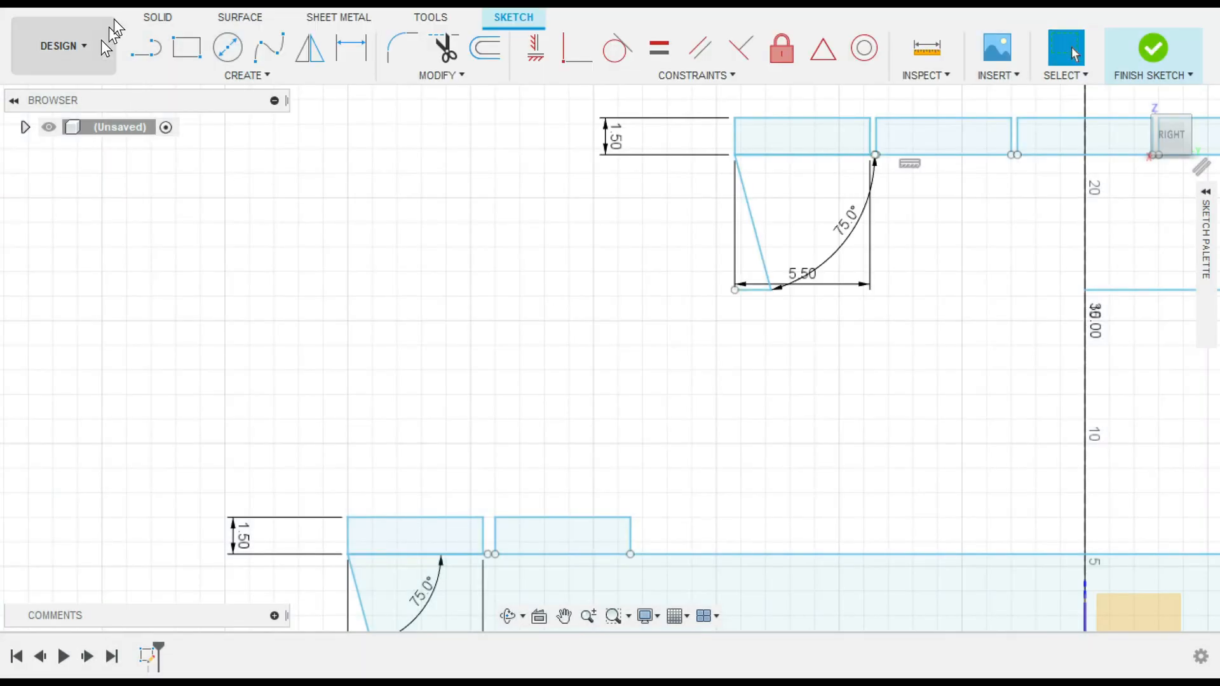
left_click(117, 10)
Step: Trim the short bottom-edge segment outside the angled line at the upper support's left end
scroll(1179, 417, "down", 3)
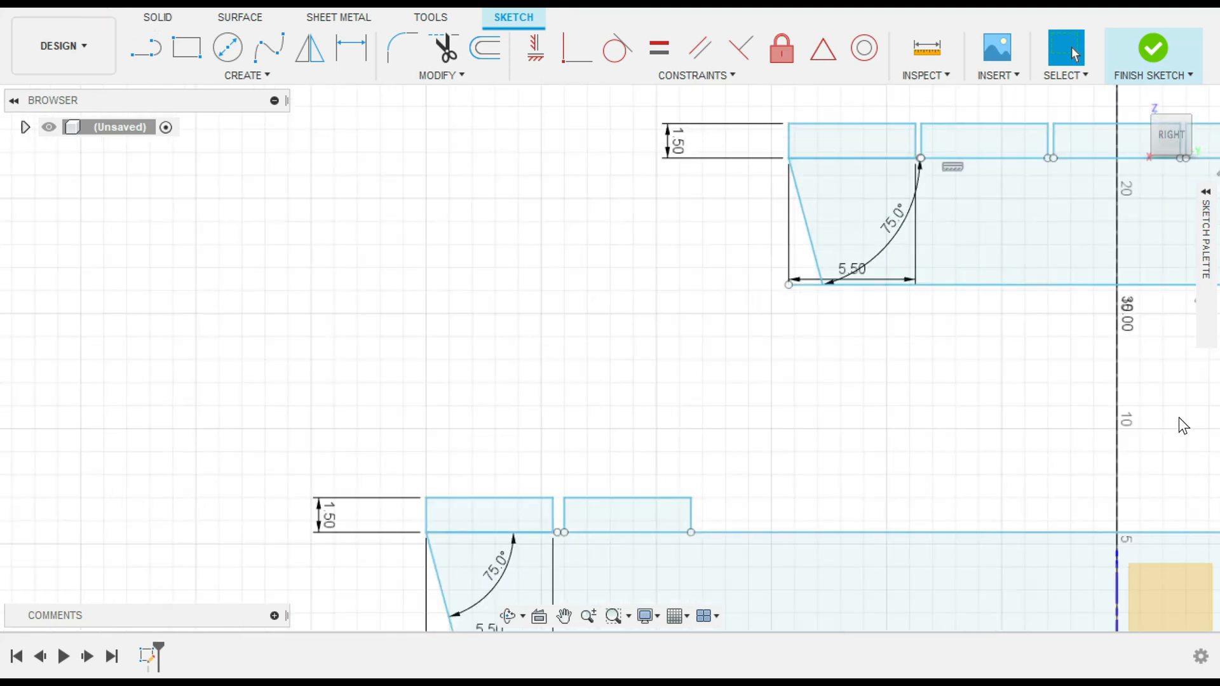
middle_click_drag(1179, 418, 577, 349)
key("Escape")
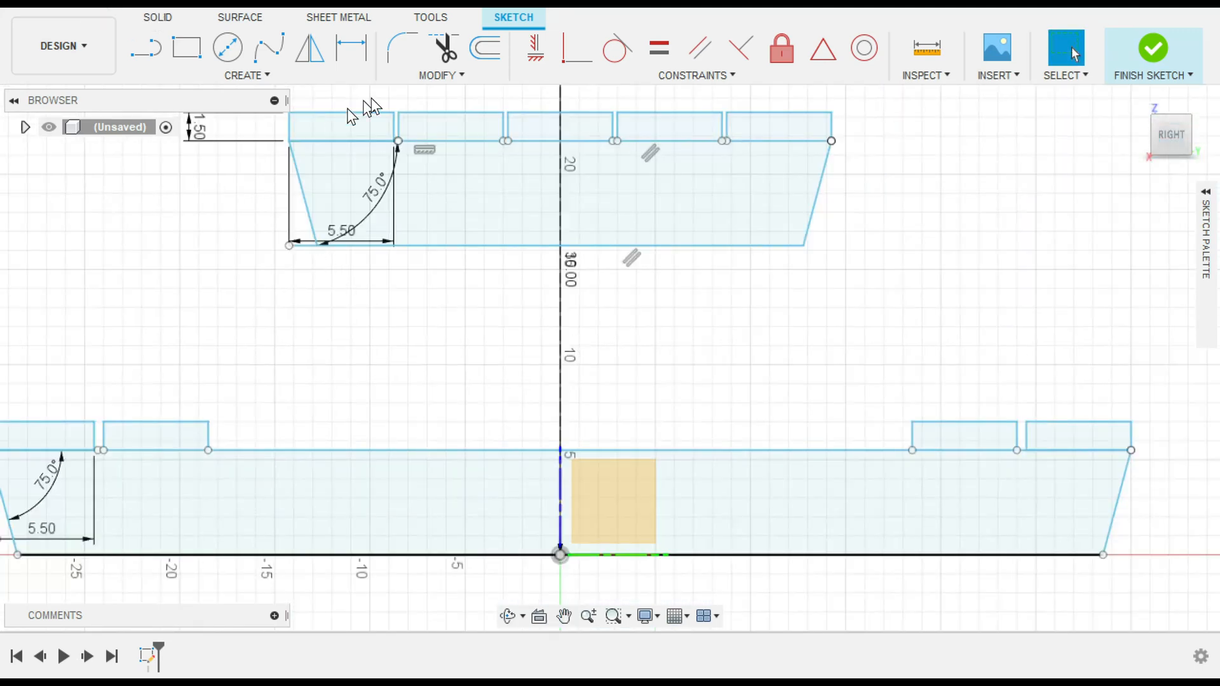
left_click(443, 47)
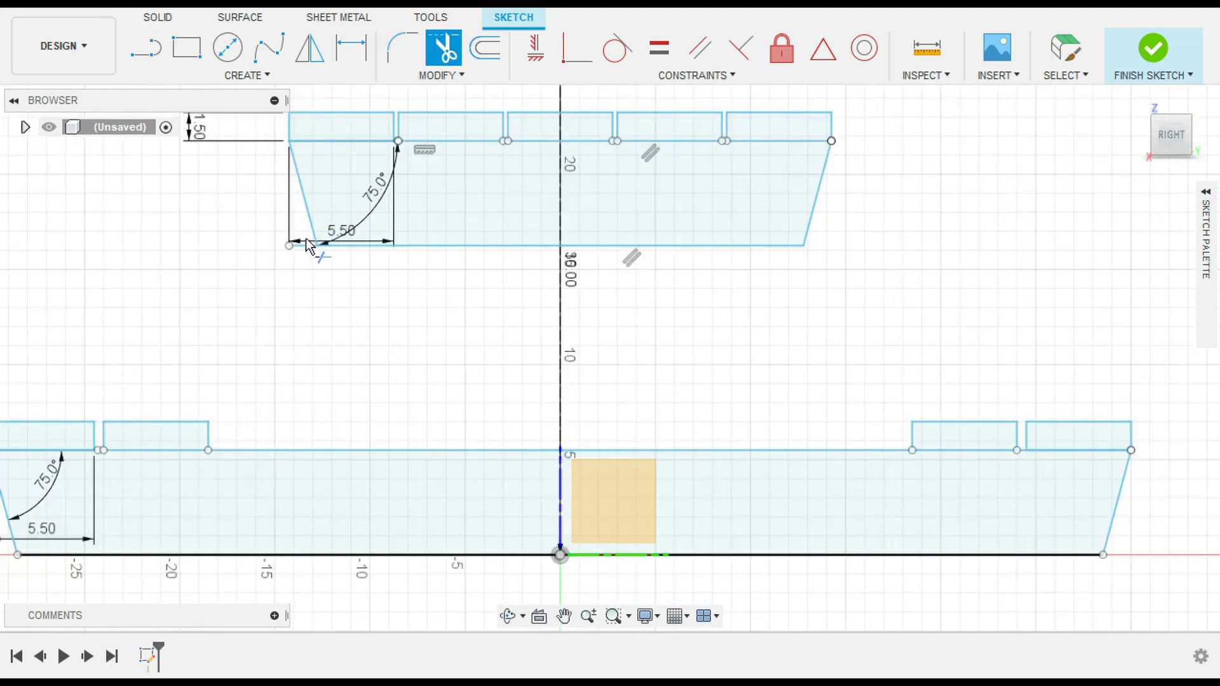
left_click(301, 247)
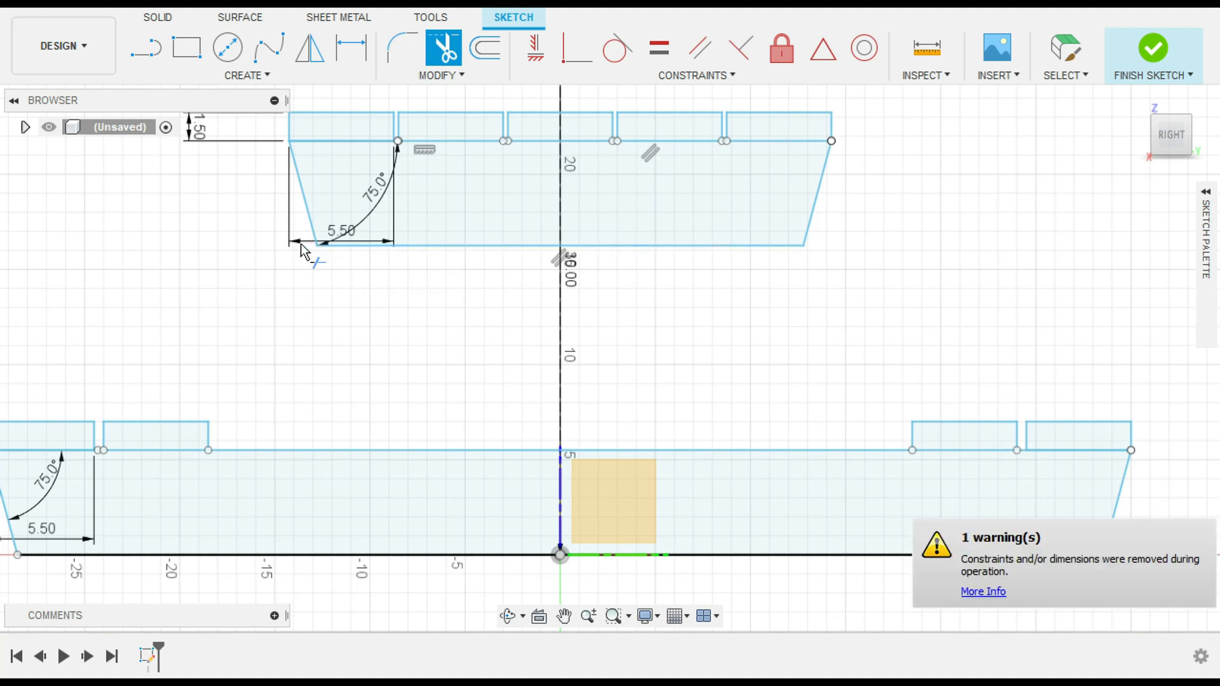
Step: Turn off the display of the sketch dimensions and hide the Origin folder
scroll(463, 298, "down", 1)
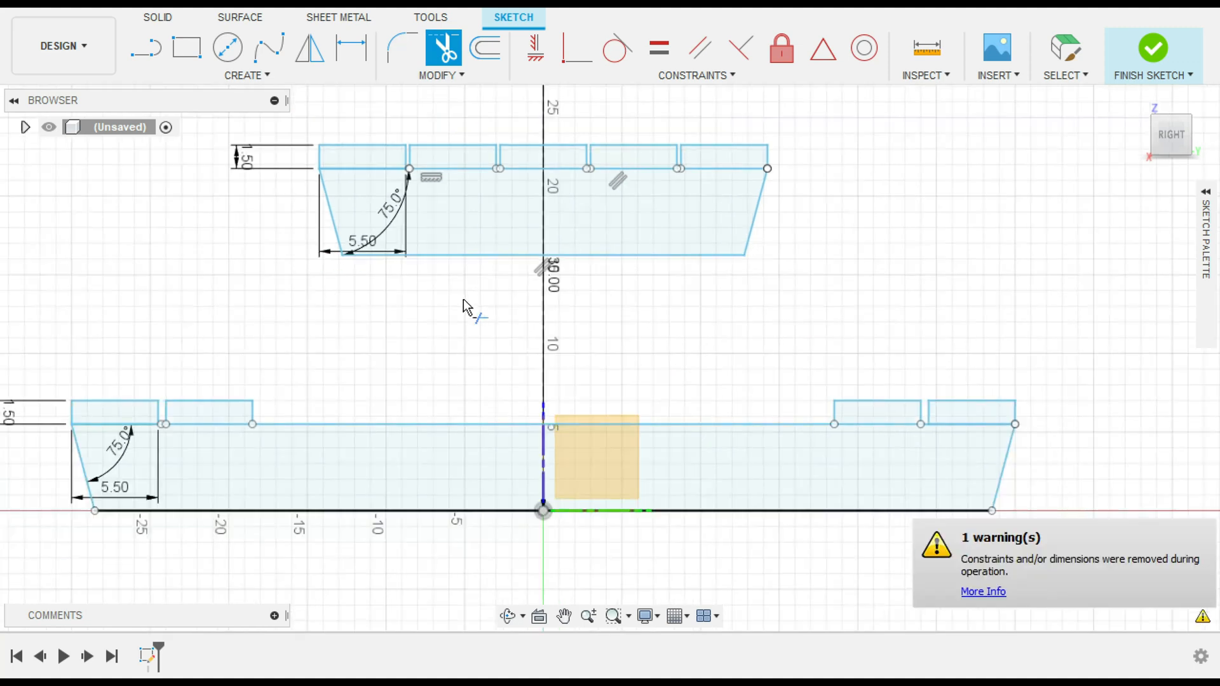
scroll(463, 298, "up", 1)
scroll(838, 410, "down", 2)
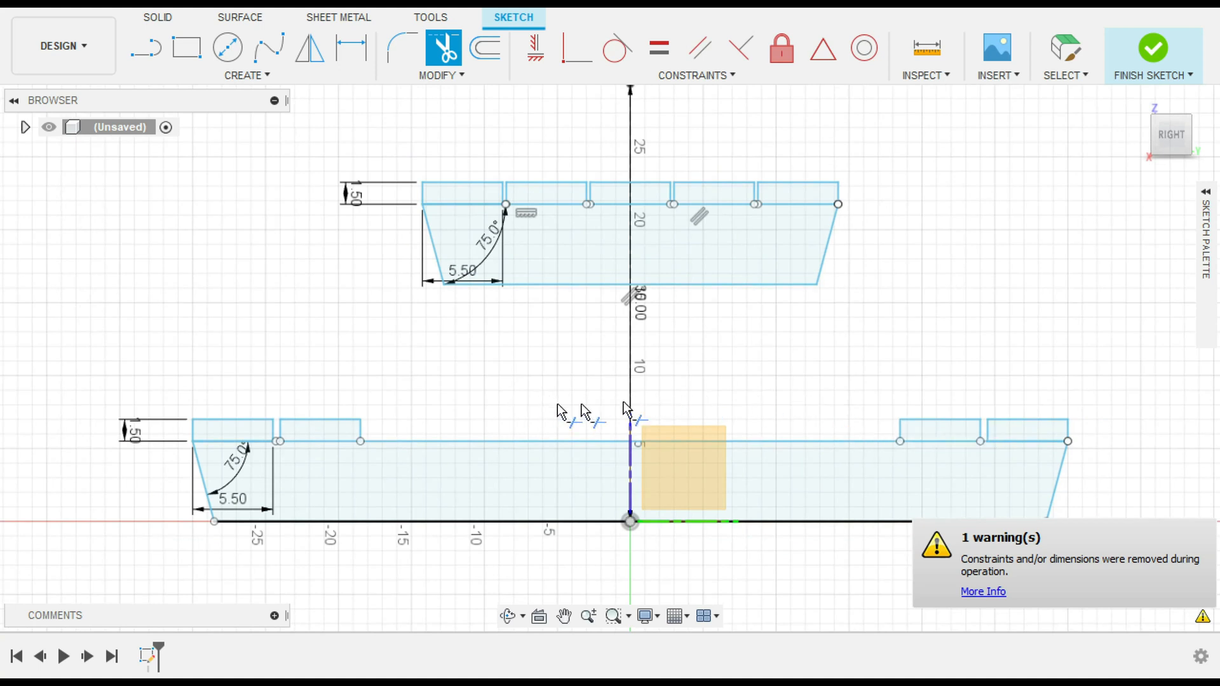
left_click(1204, 198)
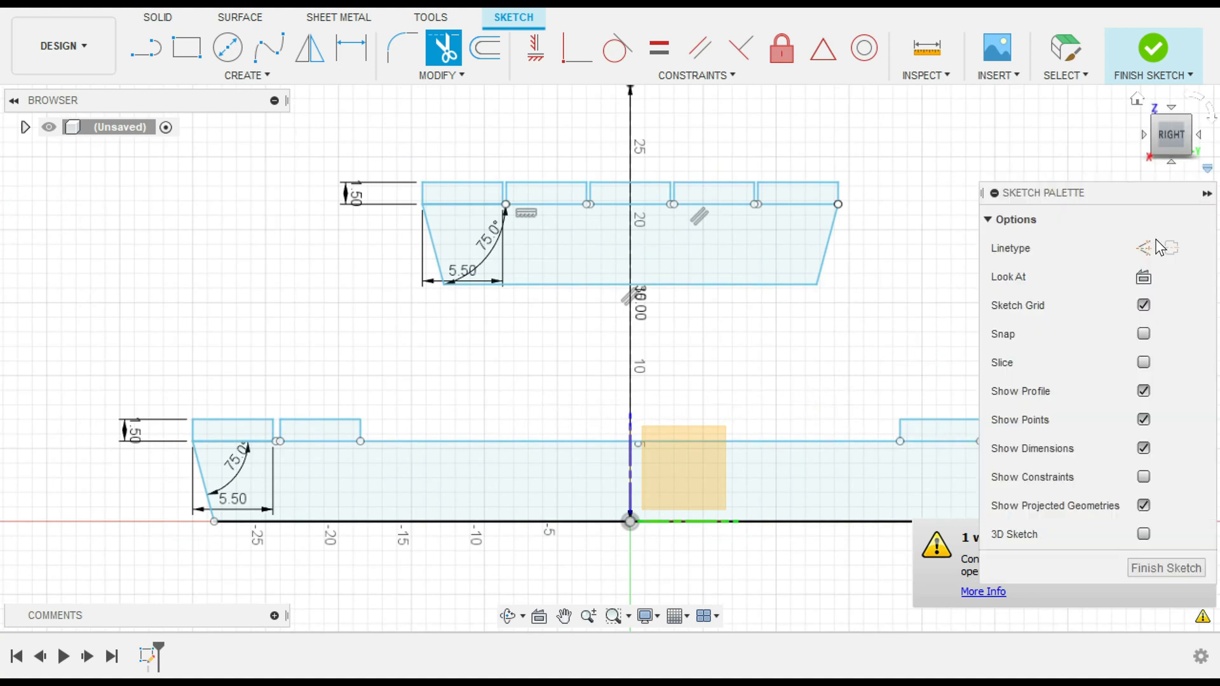
left_click(1144, 448)
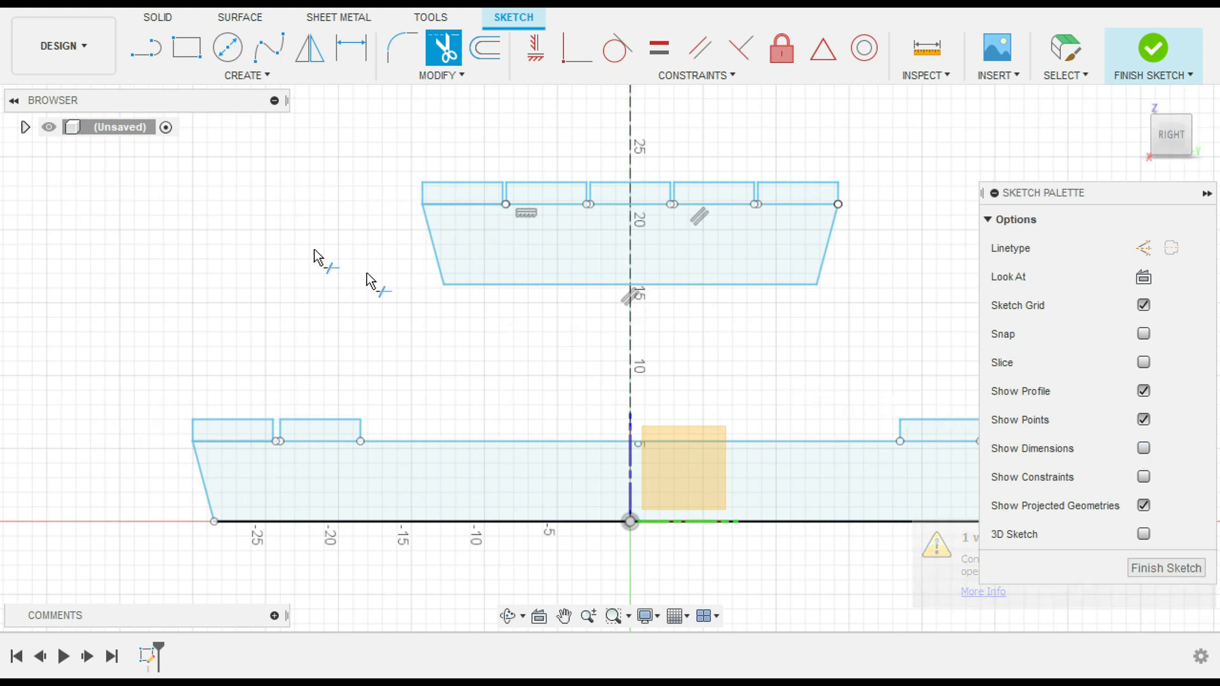
left_click(26, 127)
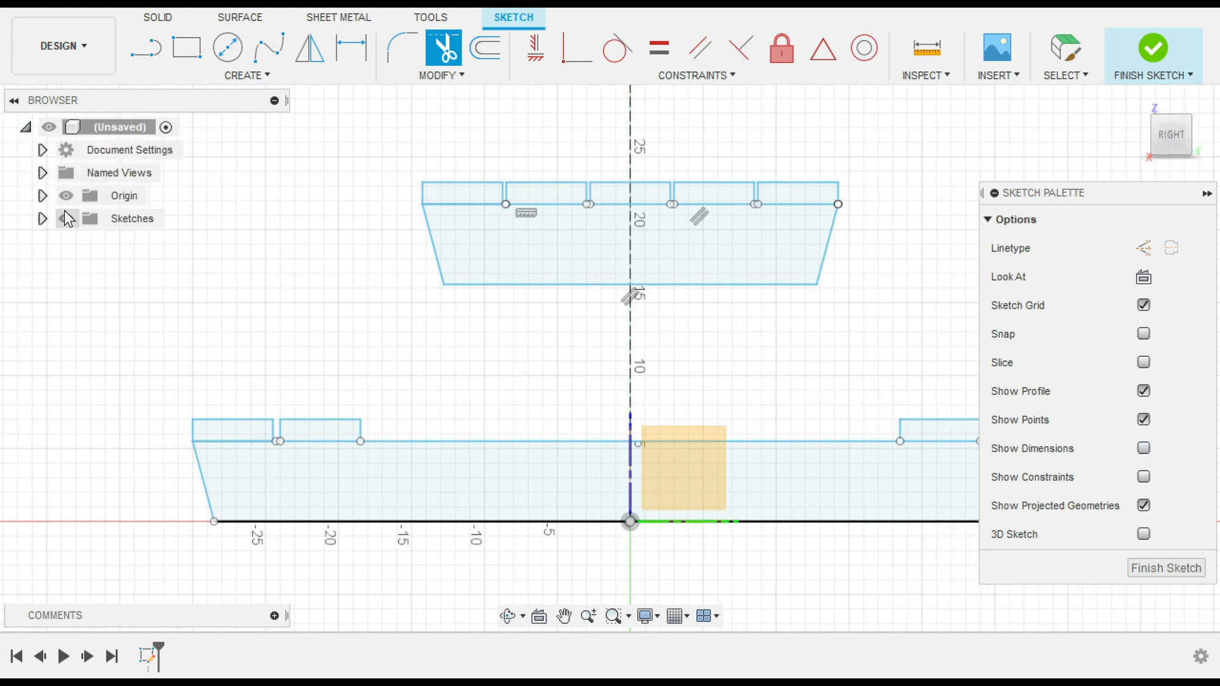
left_click(66, 195)
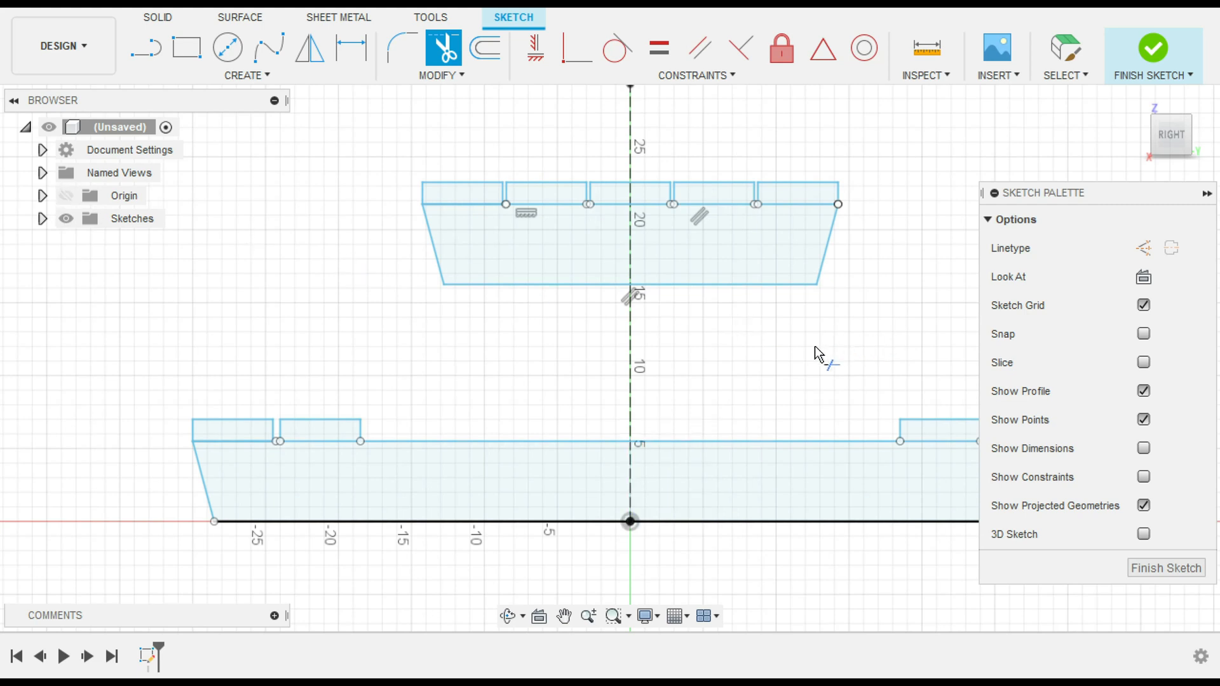
Step: Turn the display of the sketch dimensions back on and collapse the sketch palette
scroll(813, 354, "down", 1)
scroll(809, 356, "up", 1)
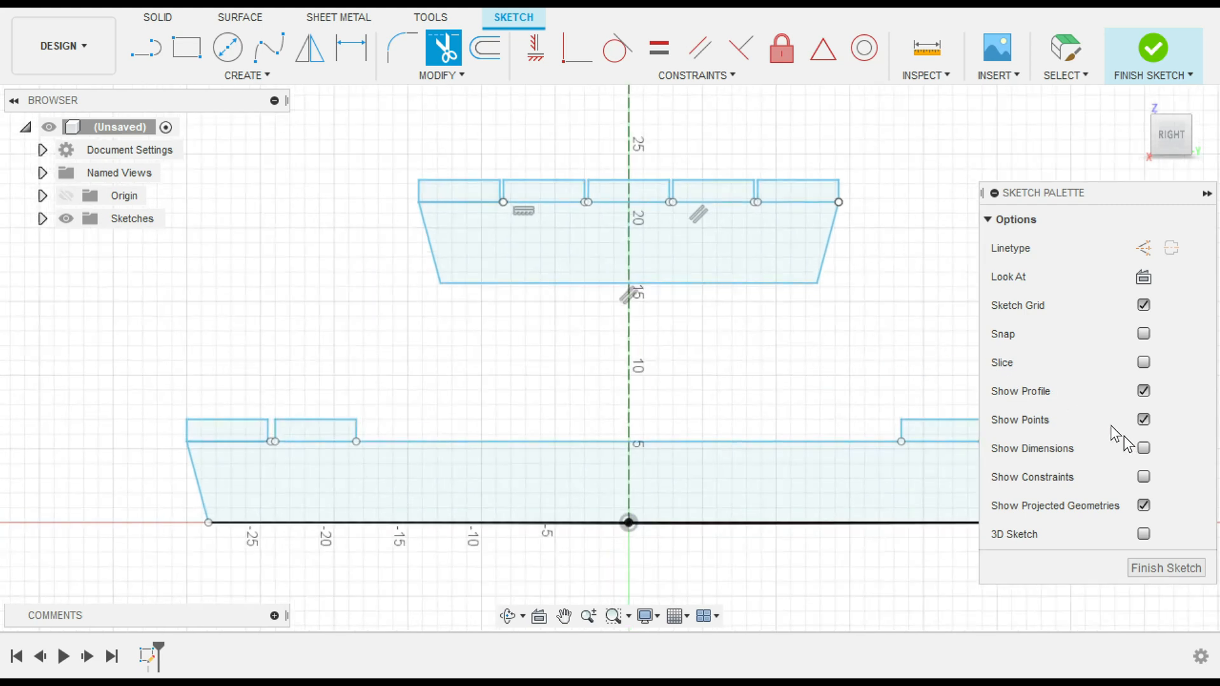
left_click(1143, 448)
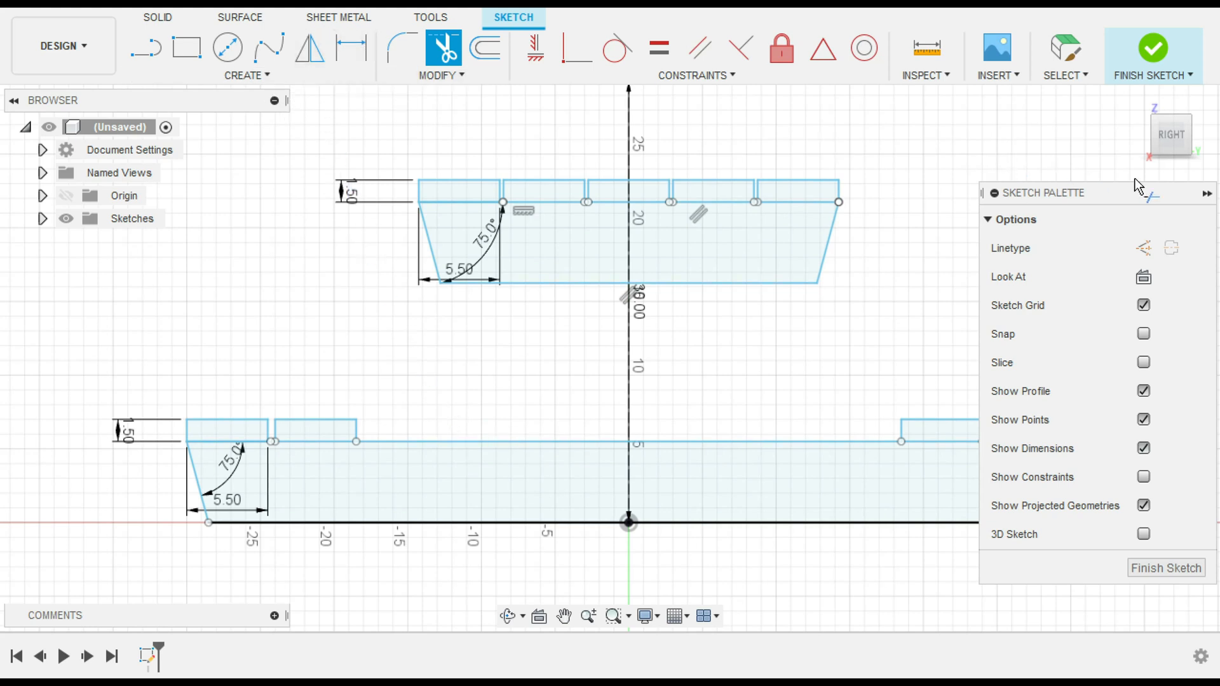
left_click(1207, 193)
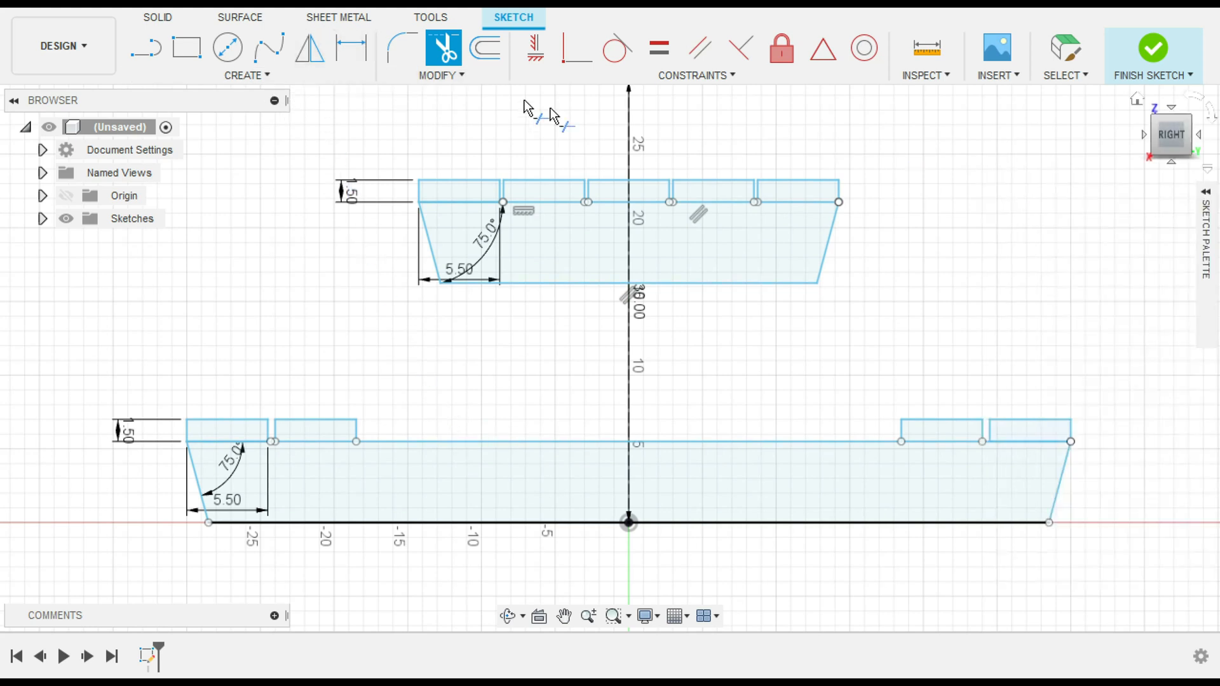
Step: Dimension the vertical distance between the top of the lower slats and the top of the upper slats
left_click(351, 48)
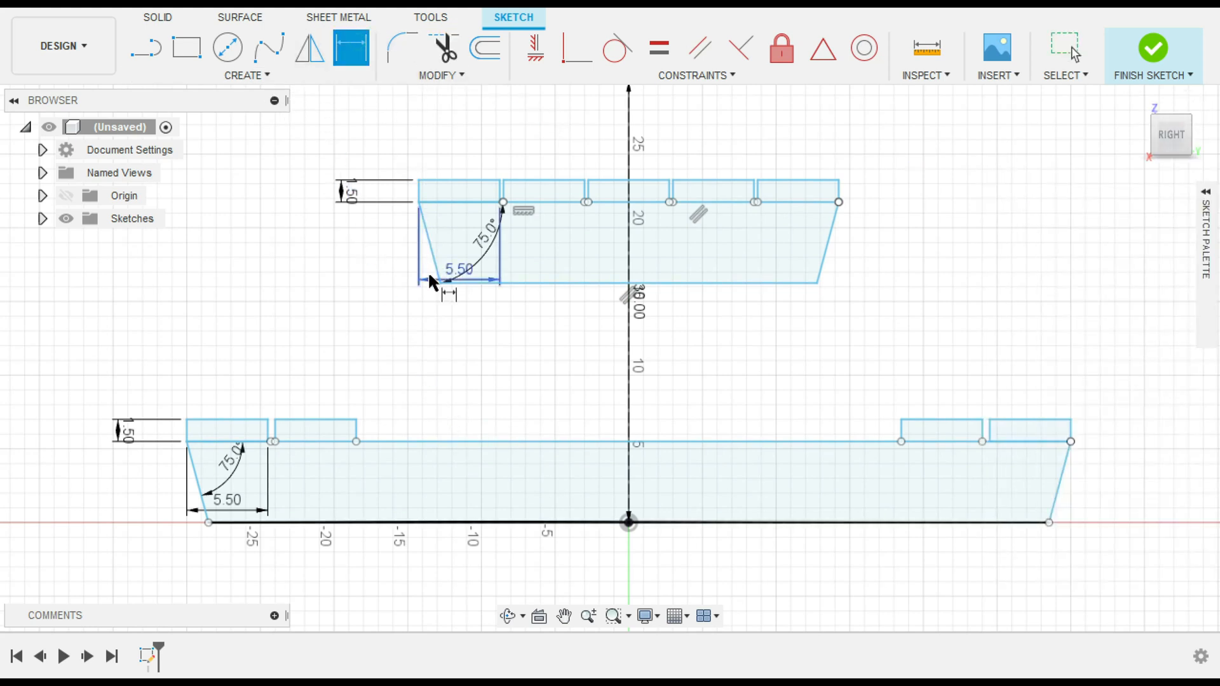
left_click(343, 420)
left_click(430, 182)
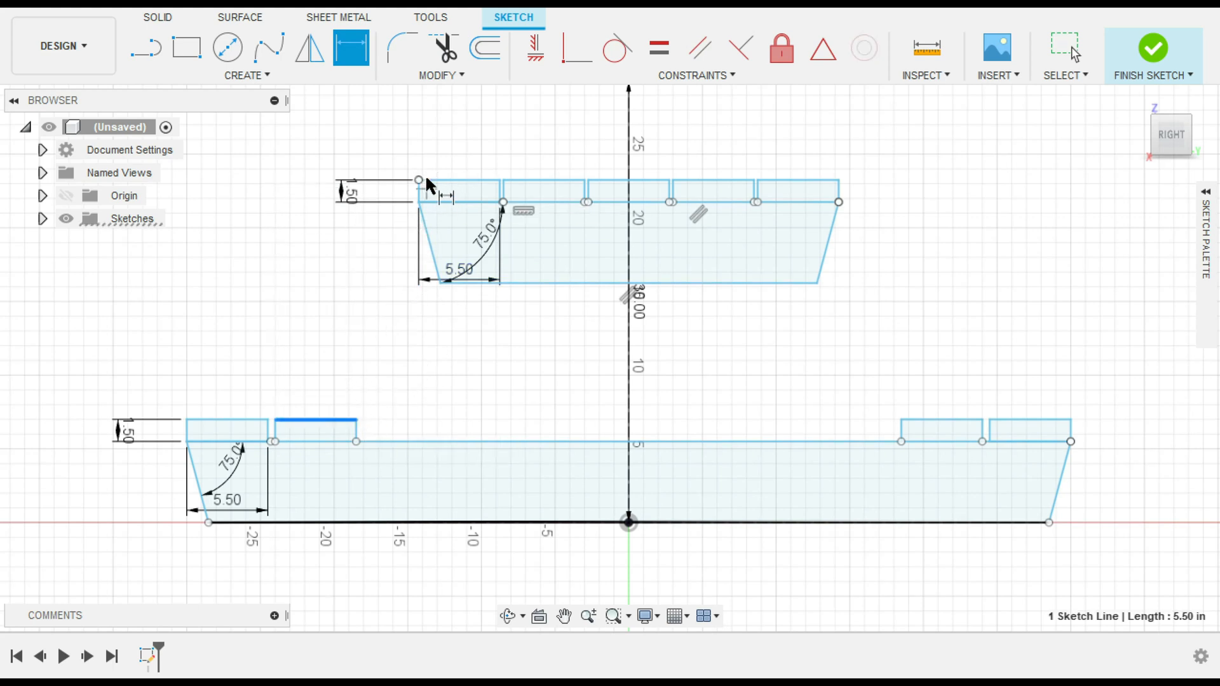
left_click(264, 204)
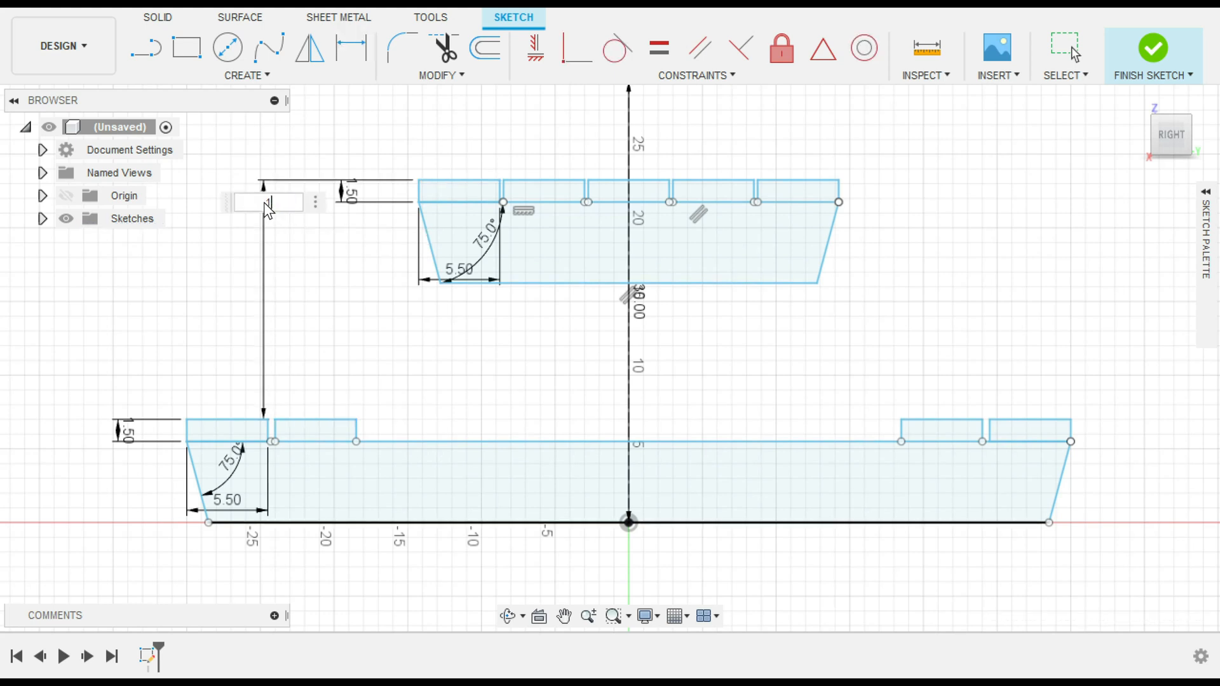
key("Return")
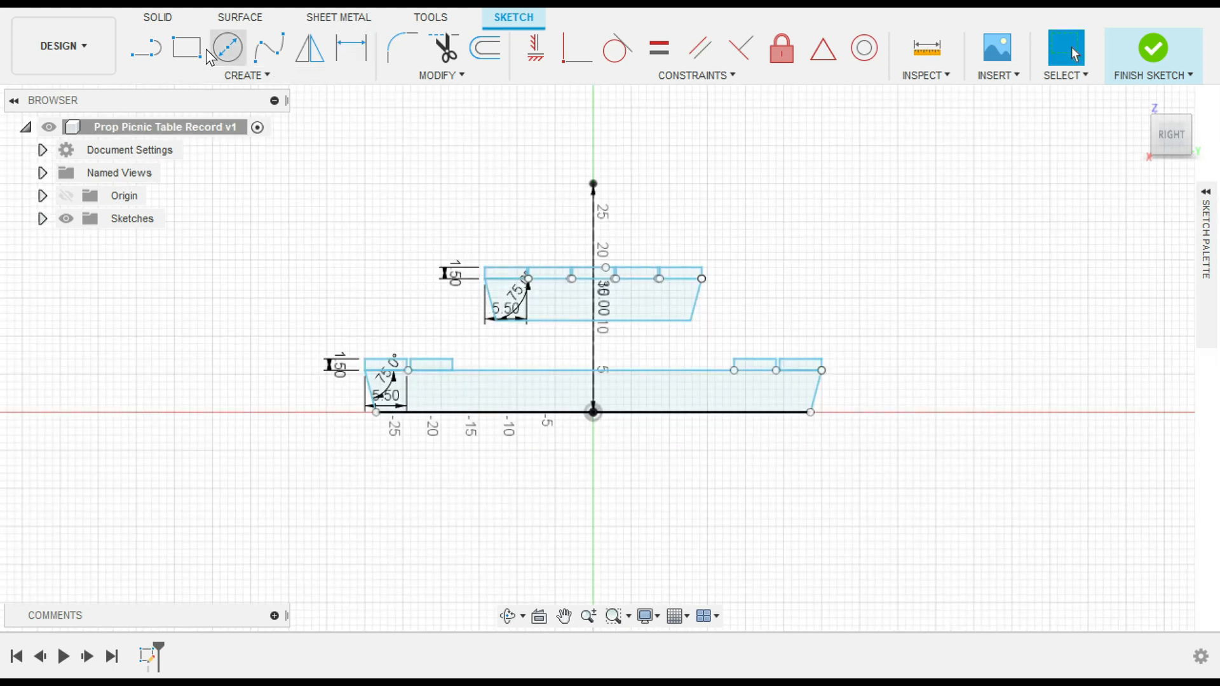
Step: Draw a 36 in construction line sloping down and outward at 70 degrees from the inner side of the upper support's last slat gap
left_click(146, 50)
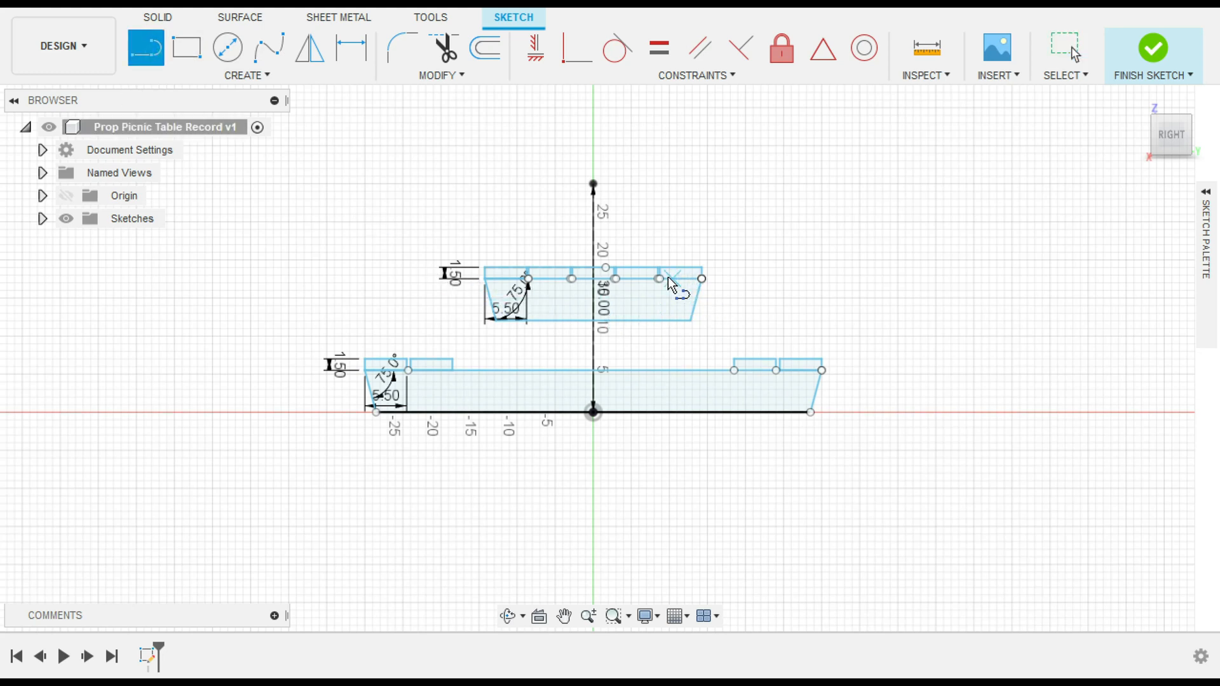
scroll(668, 276, "up", 5)
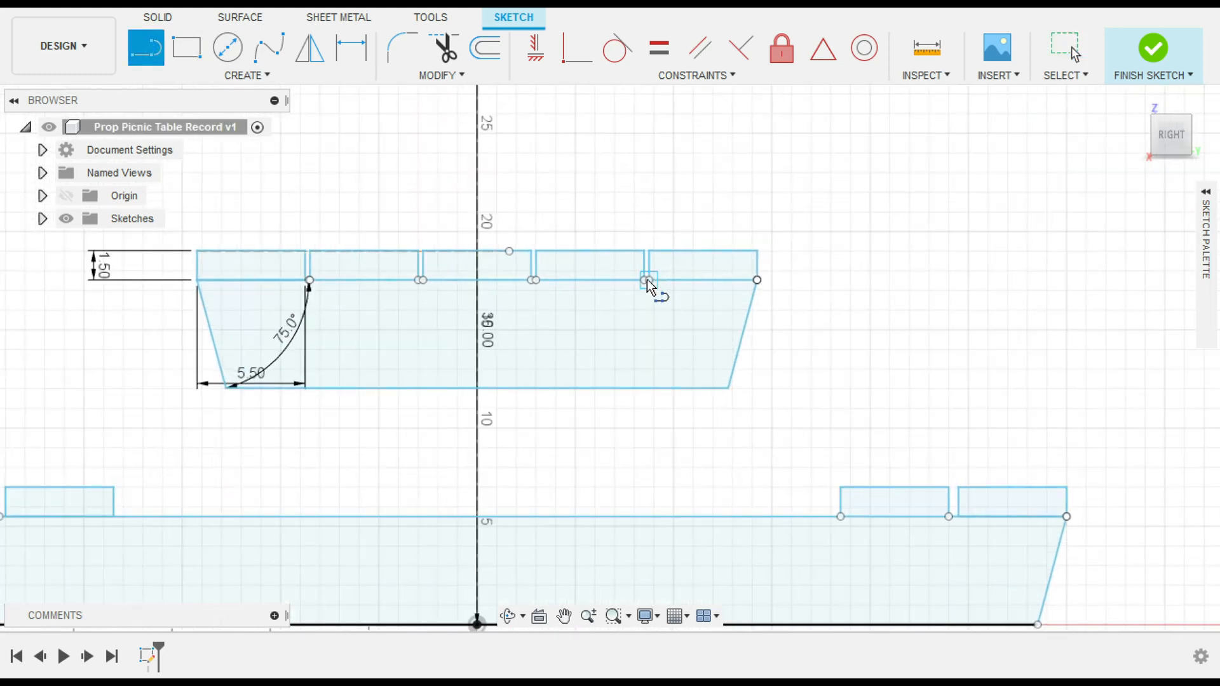
scroll(647, 283, "up", 3)
left_click(640, 281)
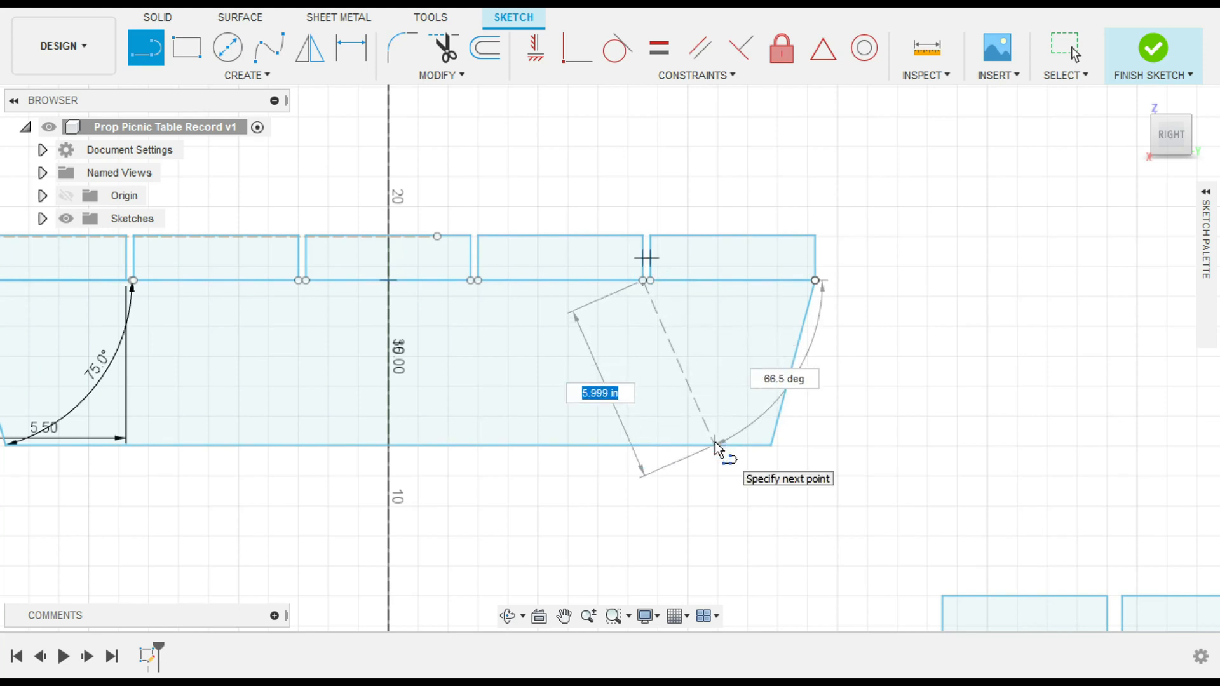
type("36")
key("Tab")
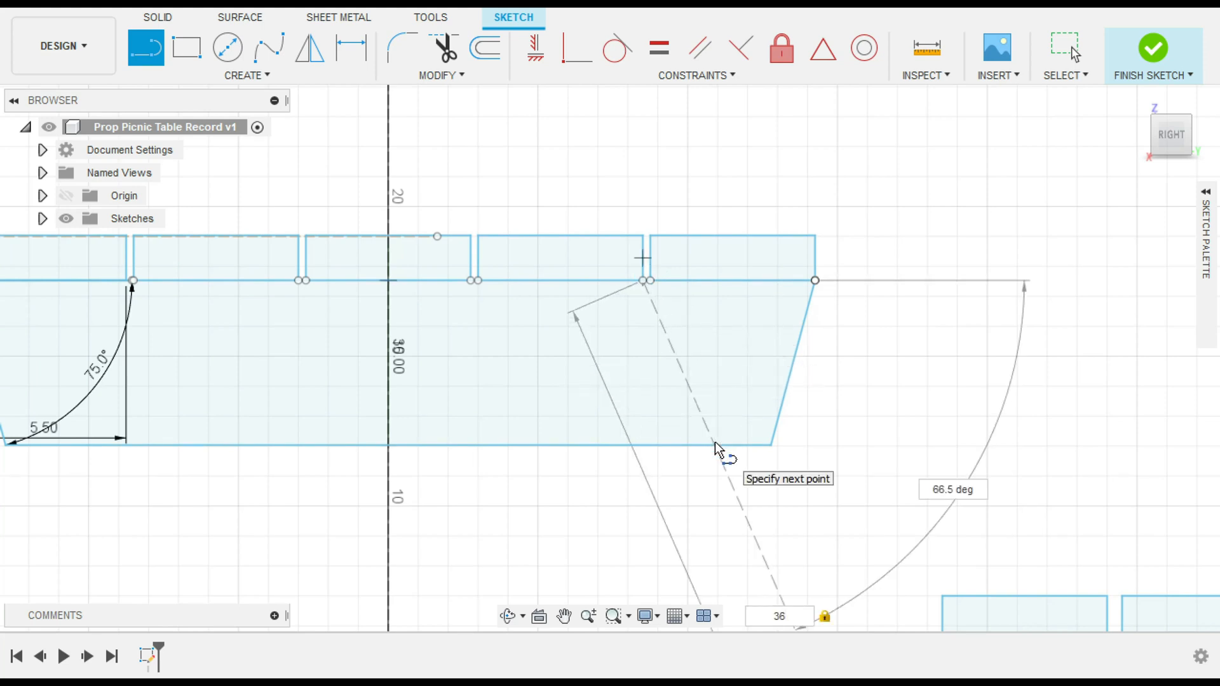
key("Tab")
type("70")
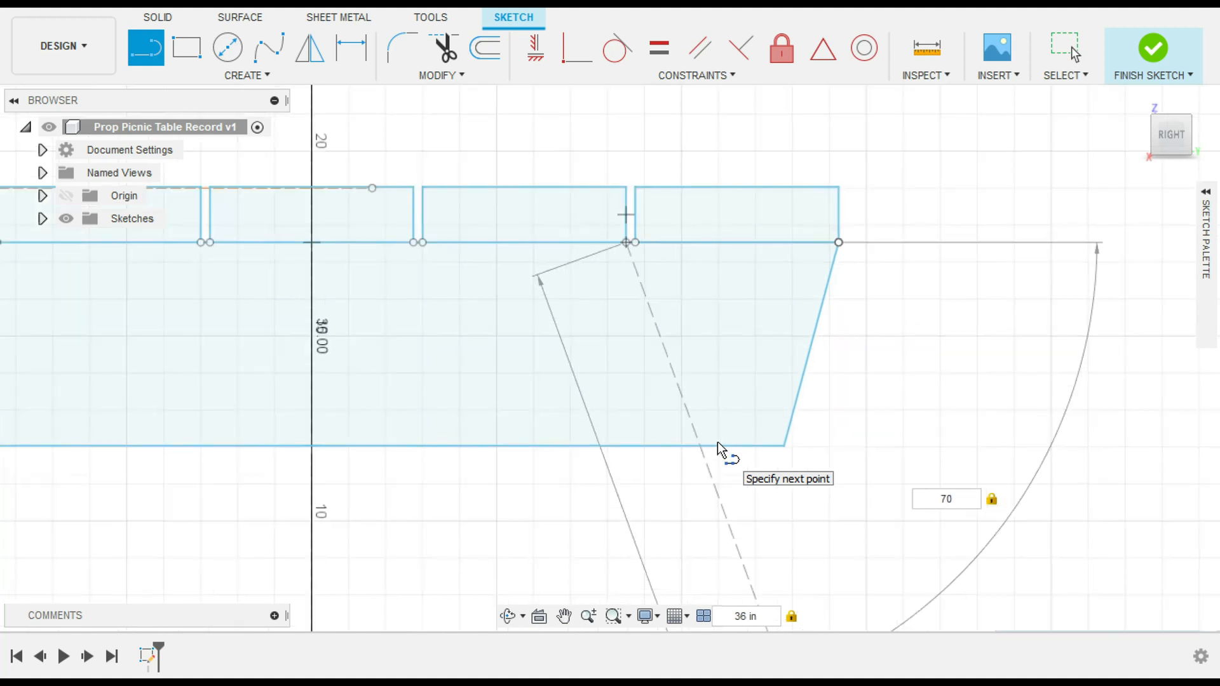
scroll(776, 468, "down", 4)
scroll(863, 502, "down", 1)
mouse_move(863, 501)
middle_mouse_down()
mouse_move(810, 311)
mouse_move(791, 180)
middle_mouse_up()
key("Return")
key("Escape")
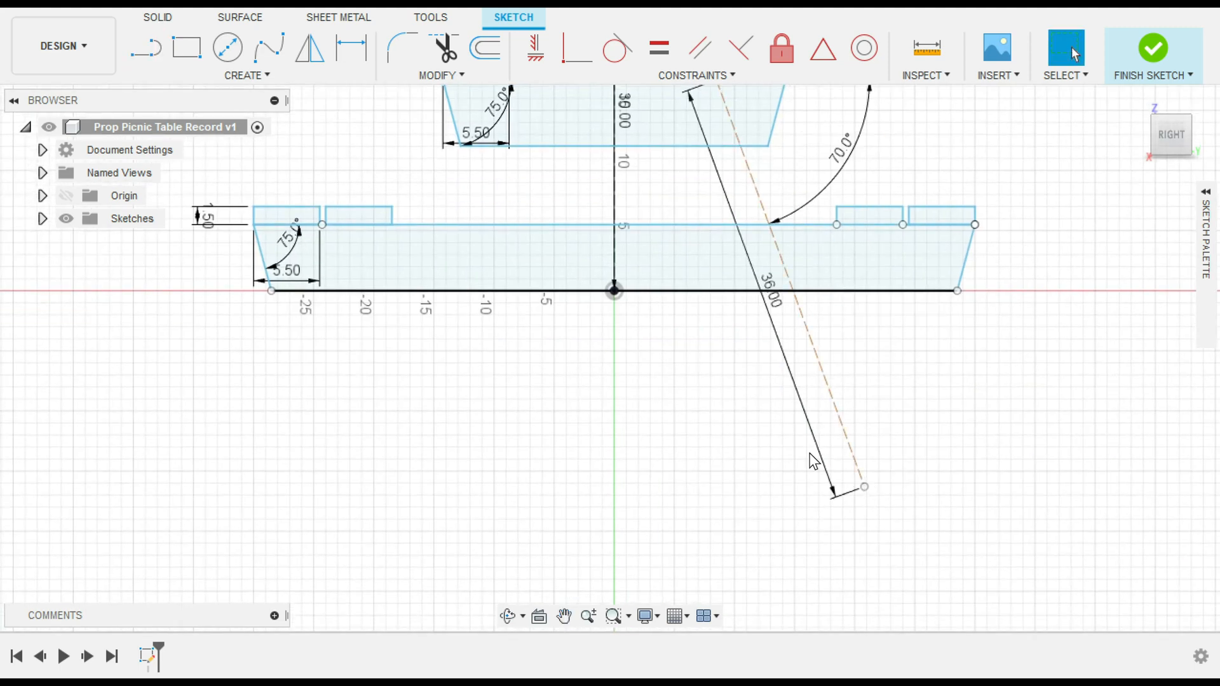
Step: Convert the angled 36 in leg line from construction to a normal sketch line
left_click(816, 356)
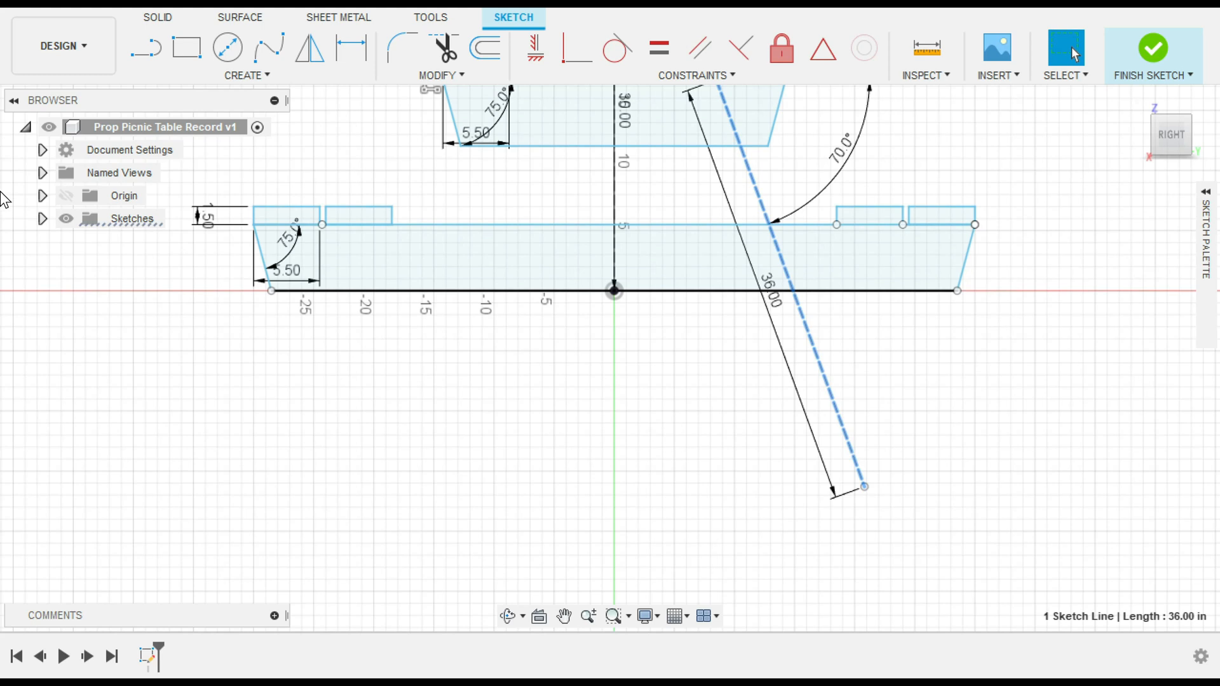
left_click(1207, 192)
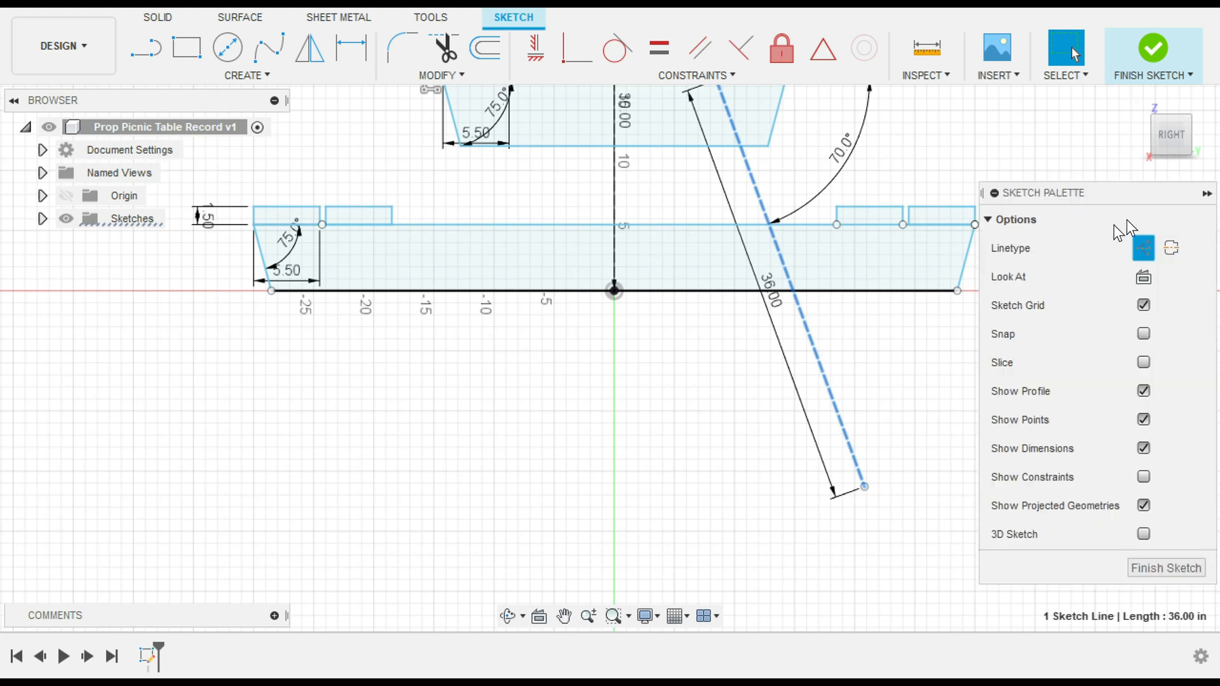
left_click(1146, 254)
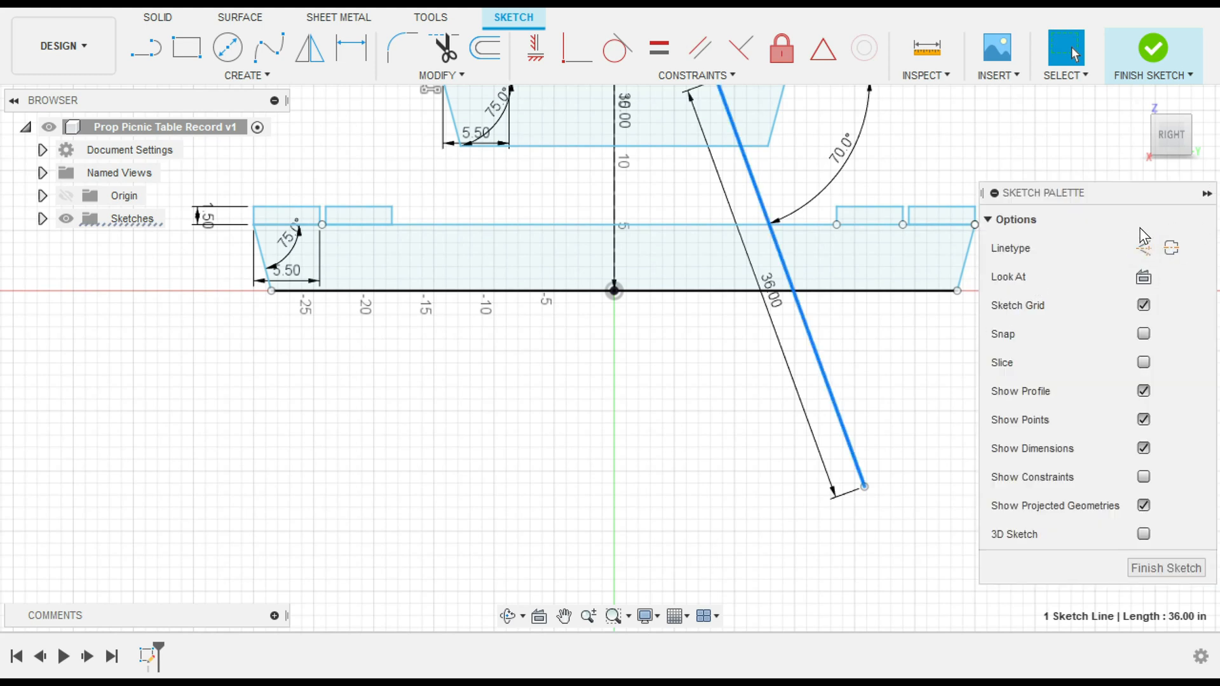
left_click(1207, 192)
Step: Try to draw a 5.5 in horizontal construction line inward from the leg line's lower end, and undo it
scroll(727, 380, "down", 2)
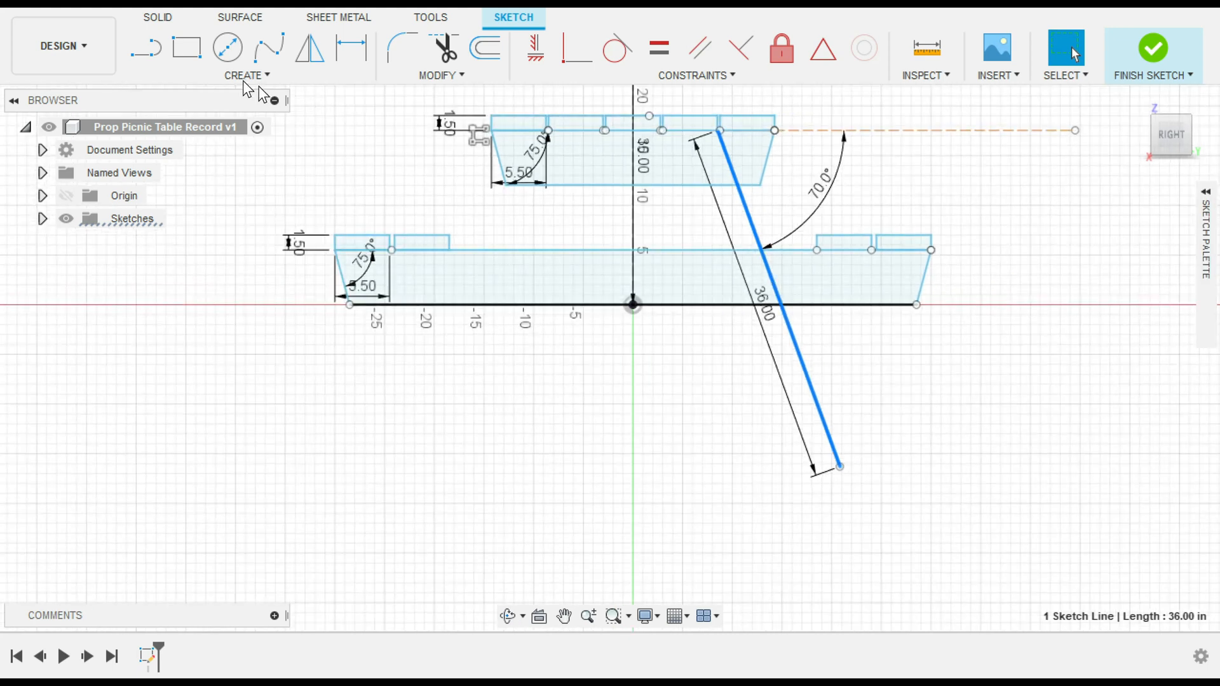
key("l")
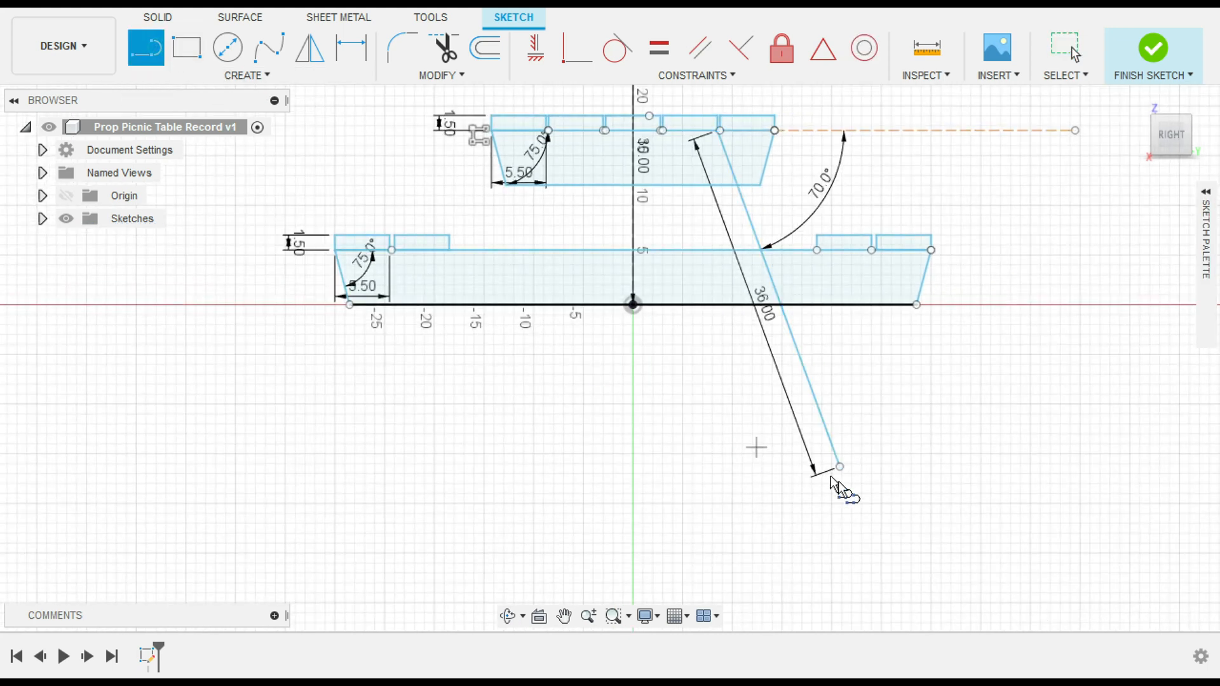
scroll(836, 474, "up", 5)
left_click(834, 461)
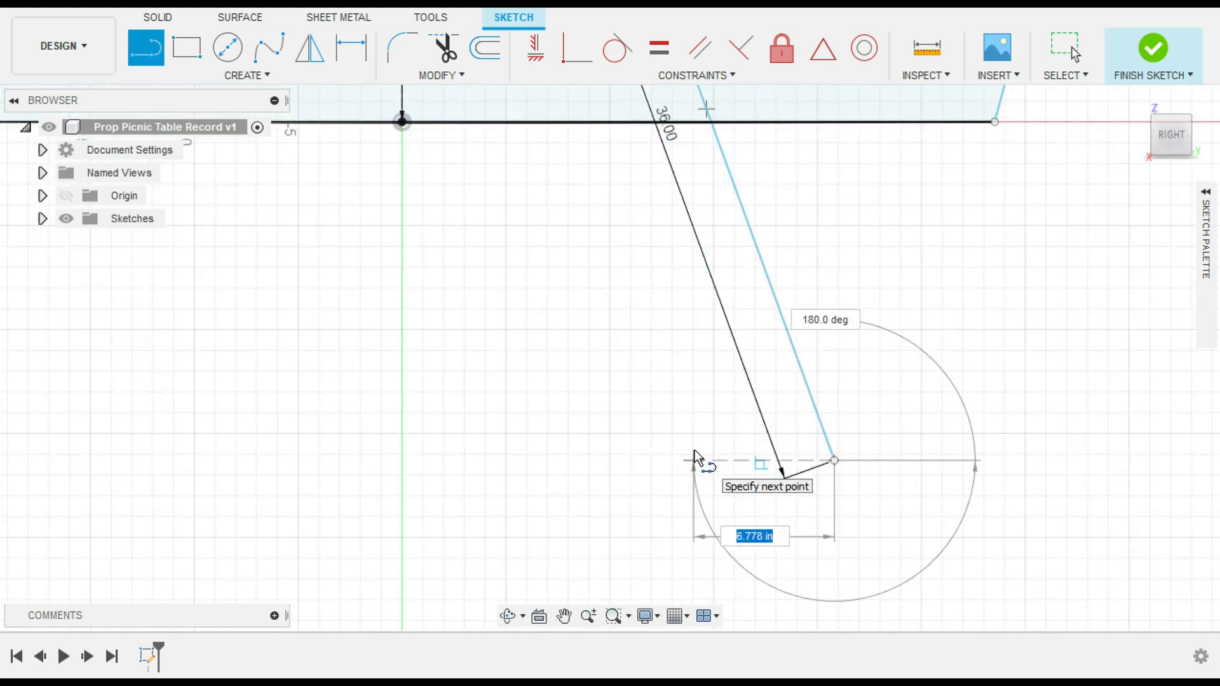
type("5.5")
key("Tab")
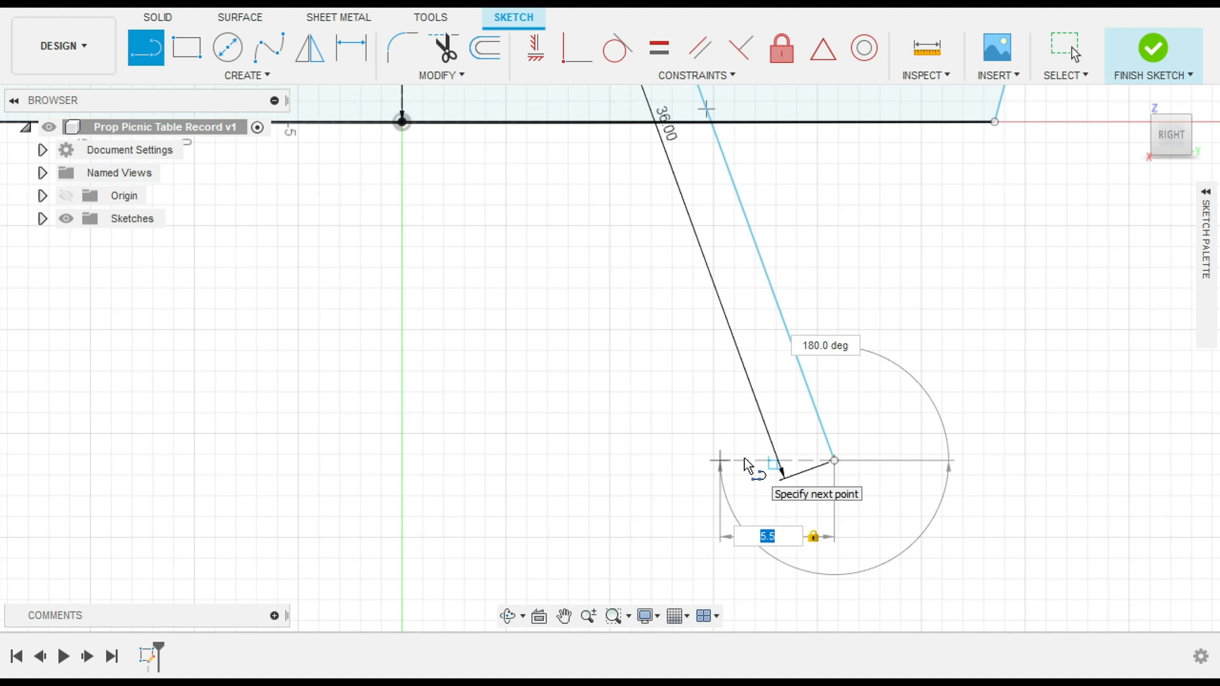
key("Return")
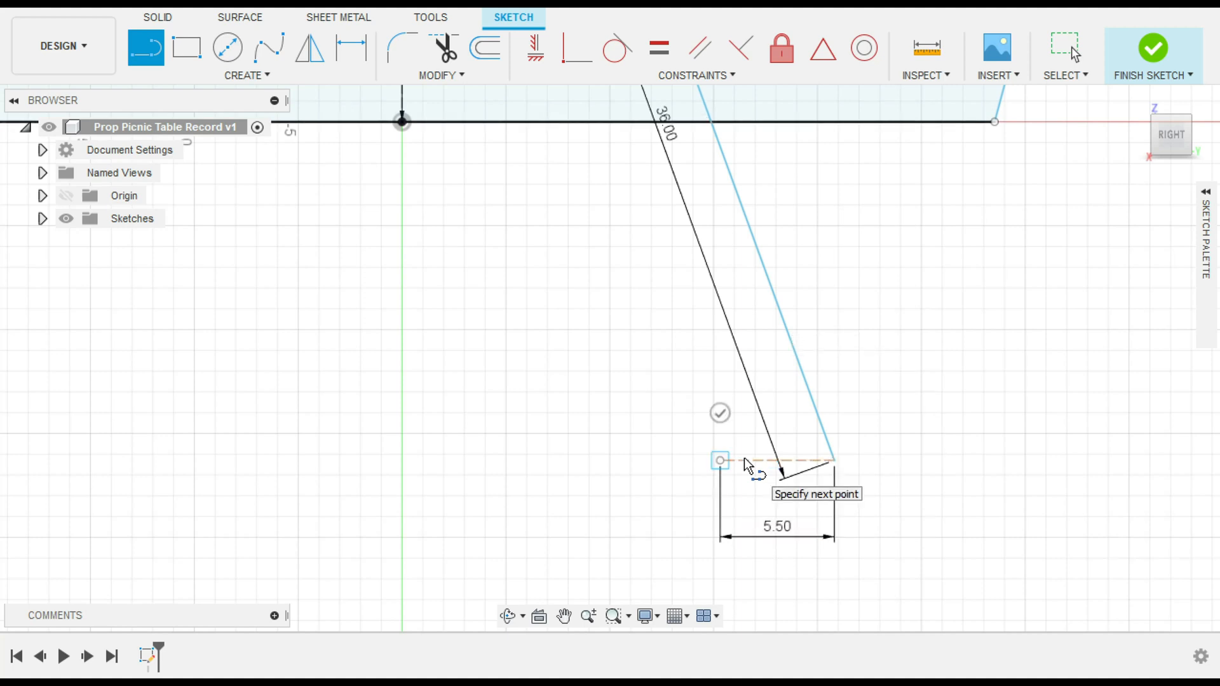
key("Escape")
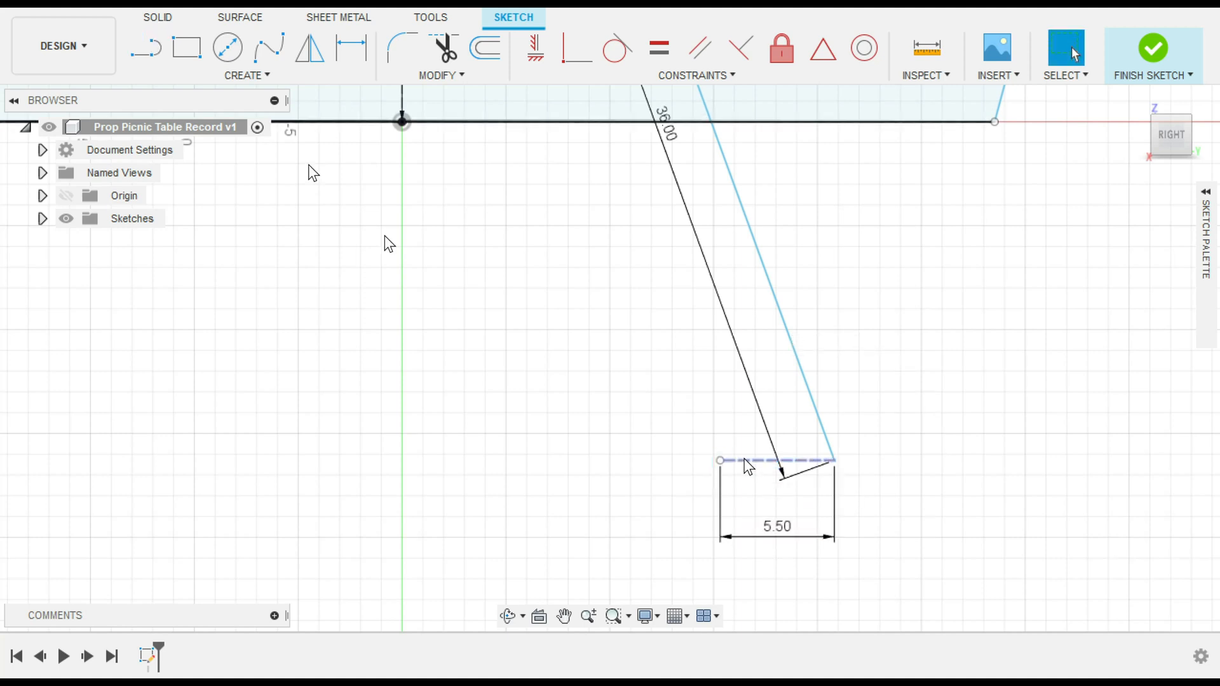
left_click(140, 13)
Step: Switch off the construction linetype and draw a 5.5 in horizontal line inward from the leg line's lower end
mouse_move(1206, 244)
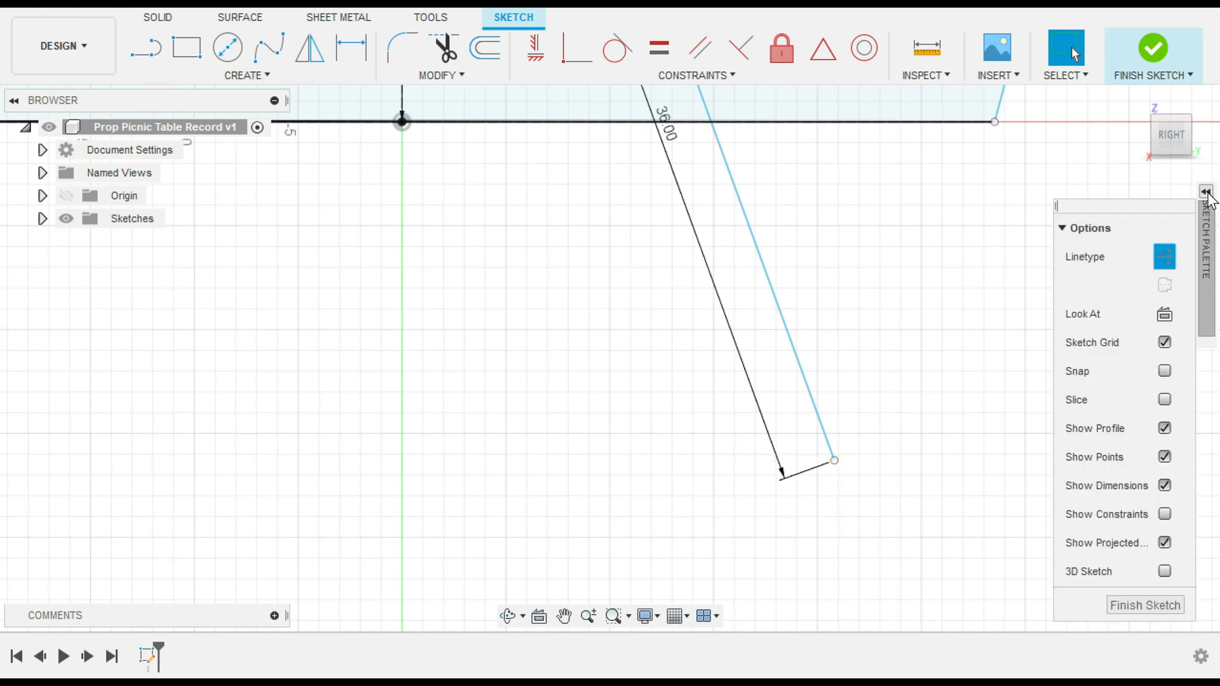
left_click(1205, 192)
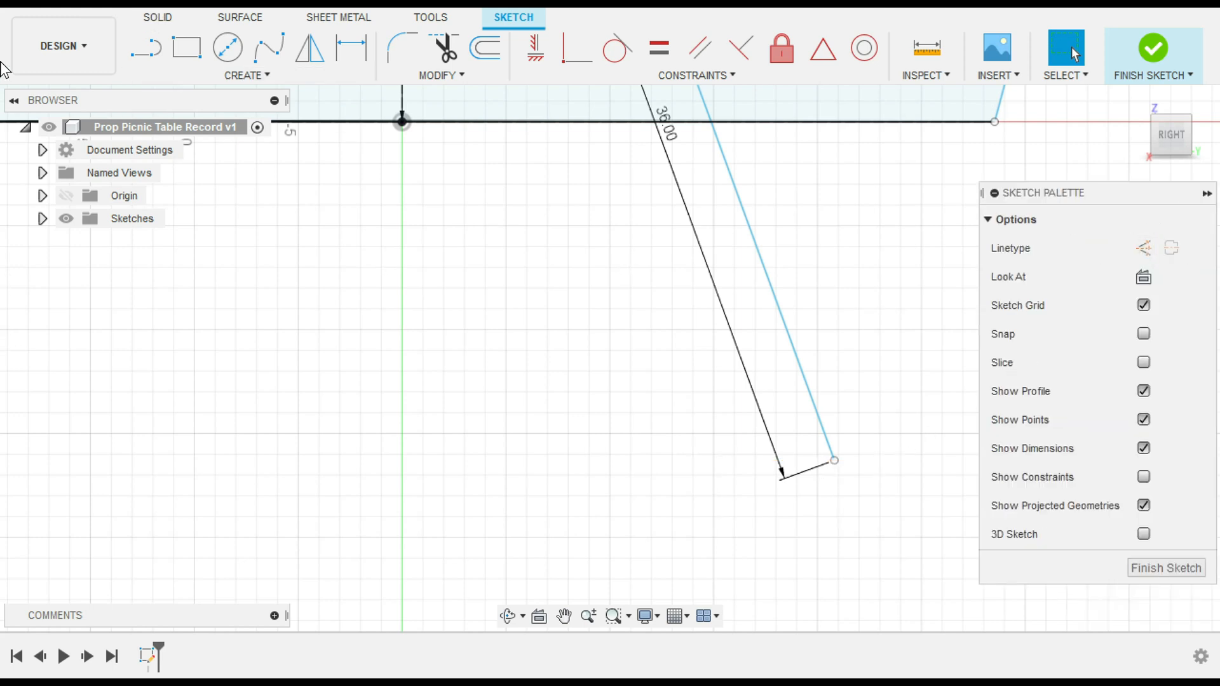
left_click(145, 49)
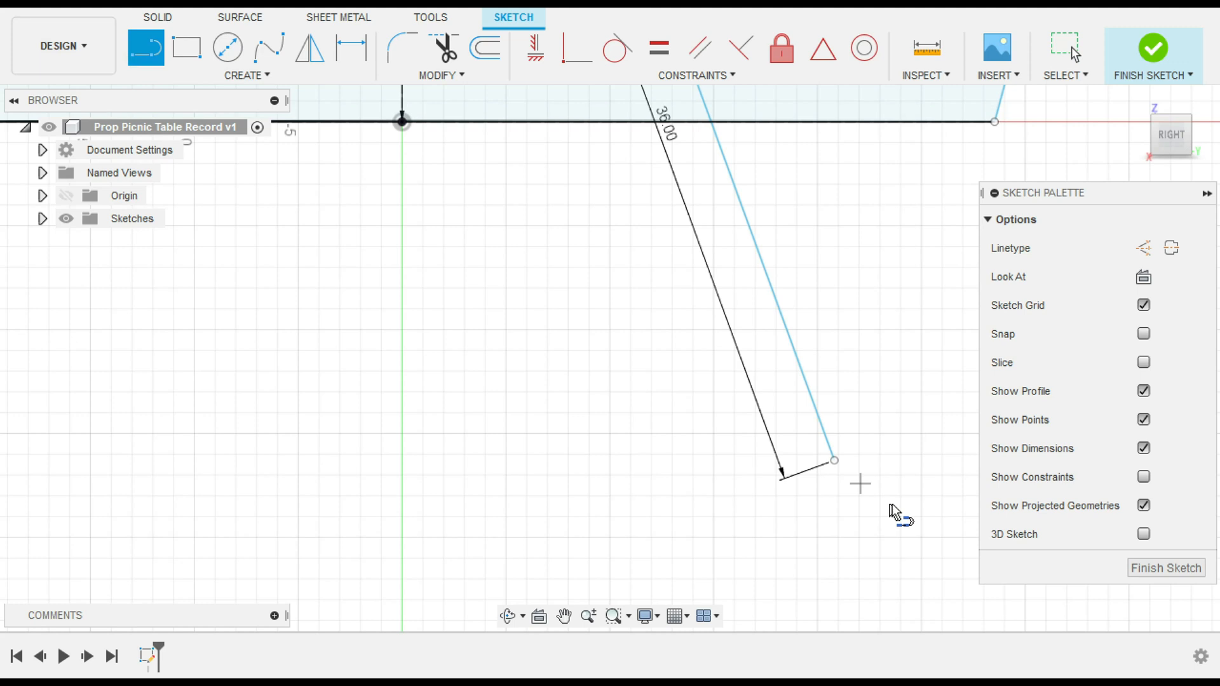
left_click(834, 460)
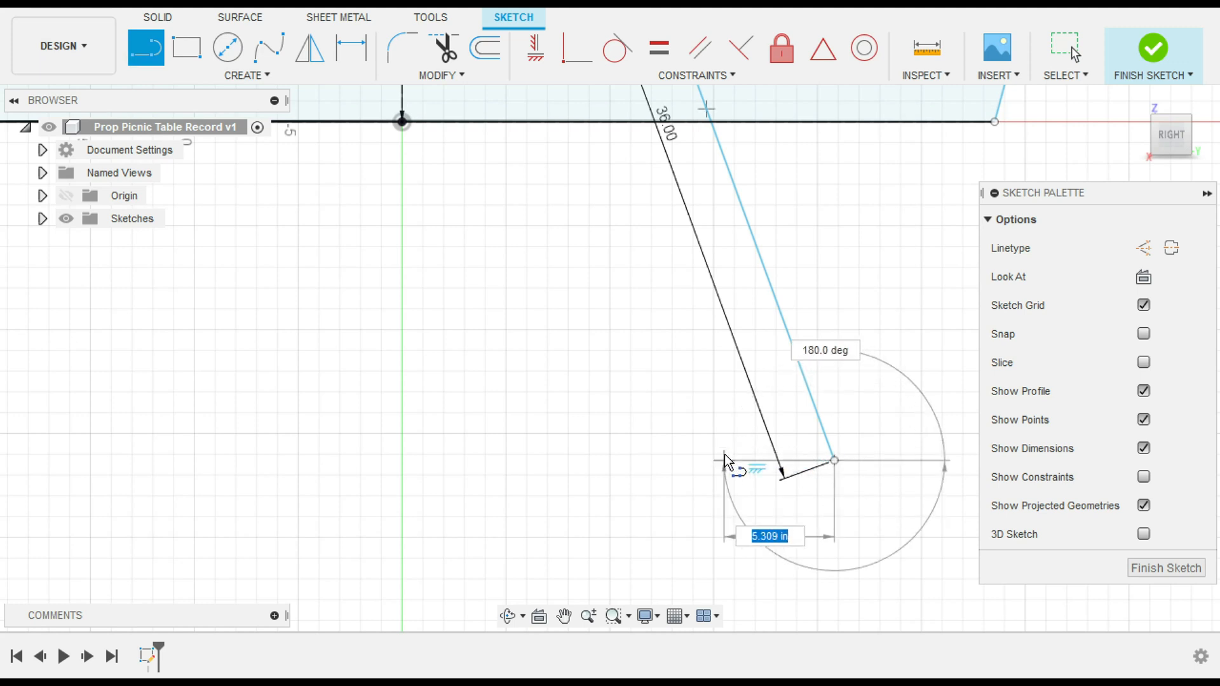
type("5.5")
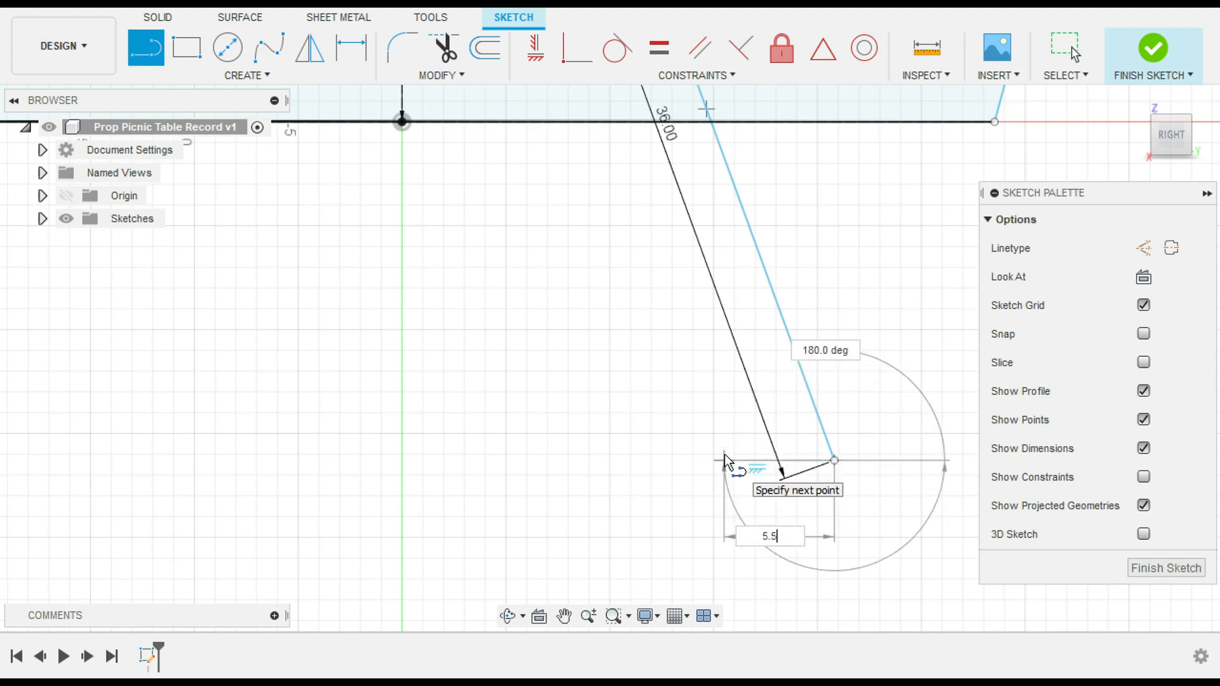
key("Tab")
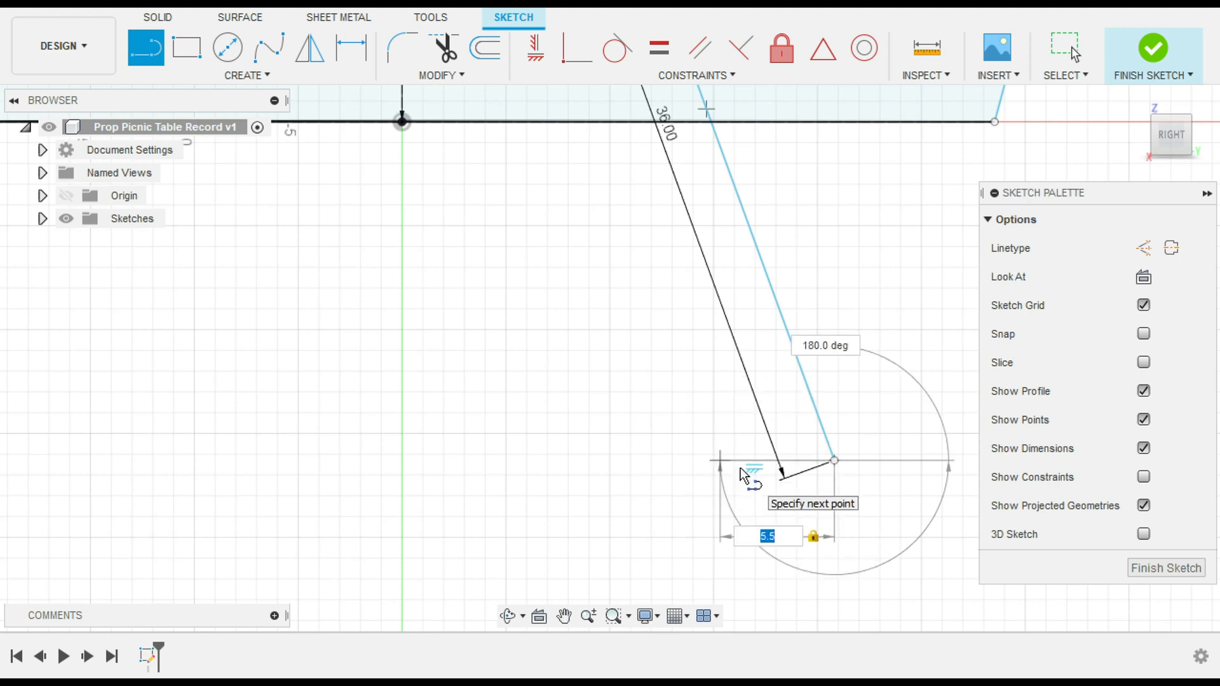
key("Return")
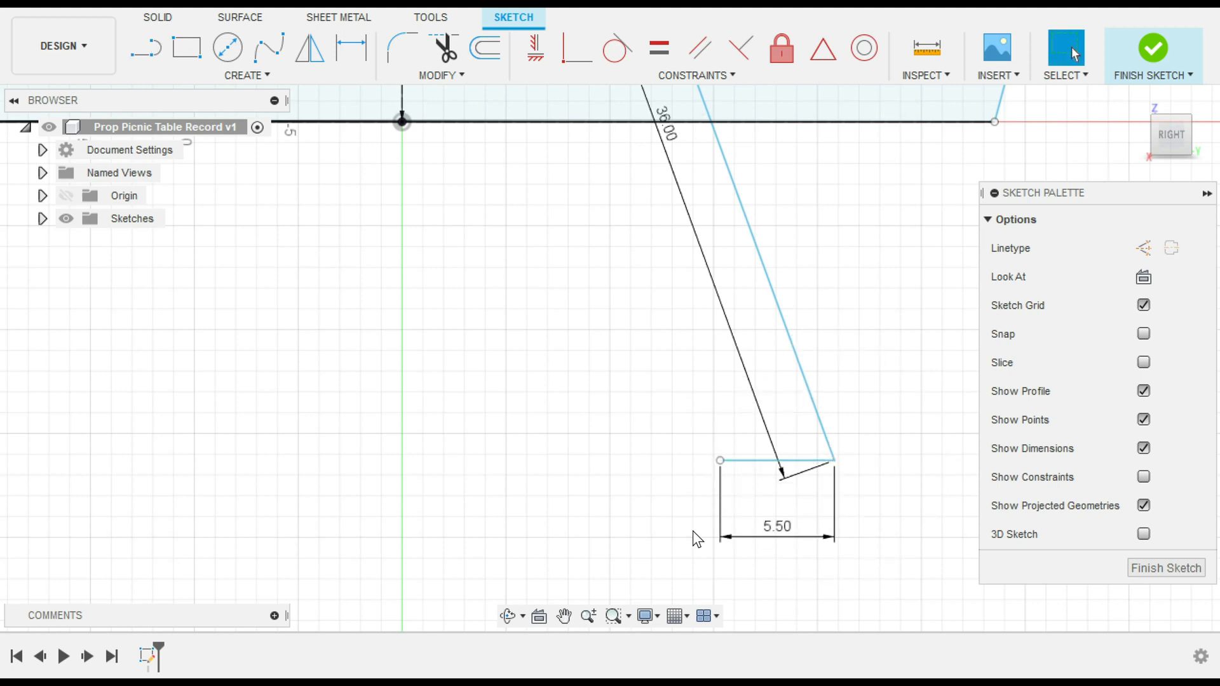
Step: Draw the leg's inner side line from the 5.5 in foot line's inner end up to the adjacent slat corner on the upper support
scroll(709, 495, "up", 1)
scroll(705, 471, "down", 1)
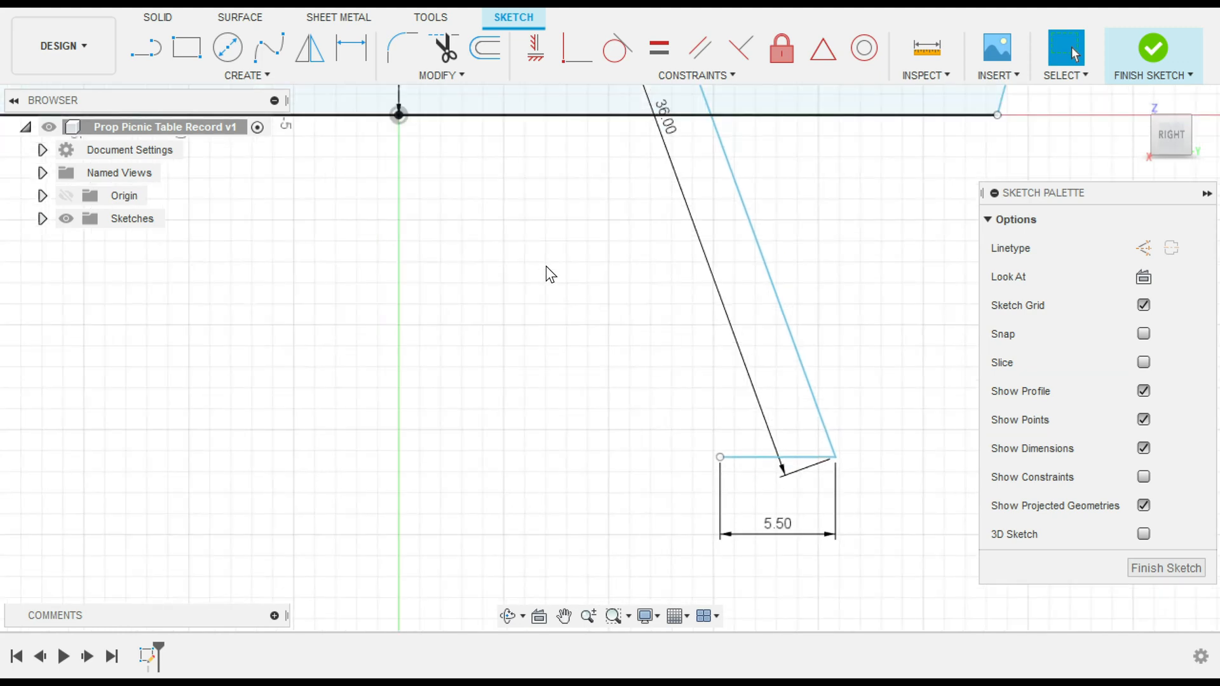
key("l")
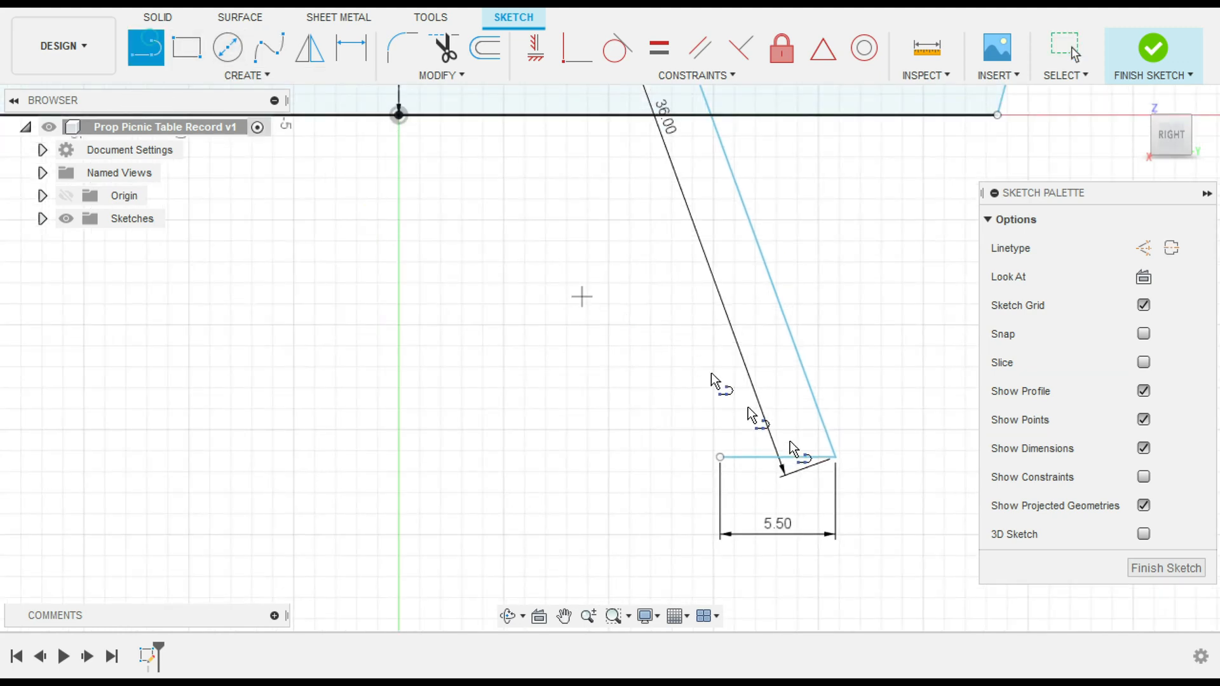
left_click(721, 457)
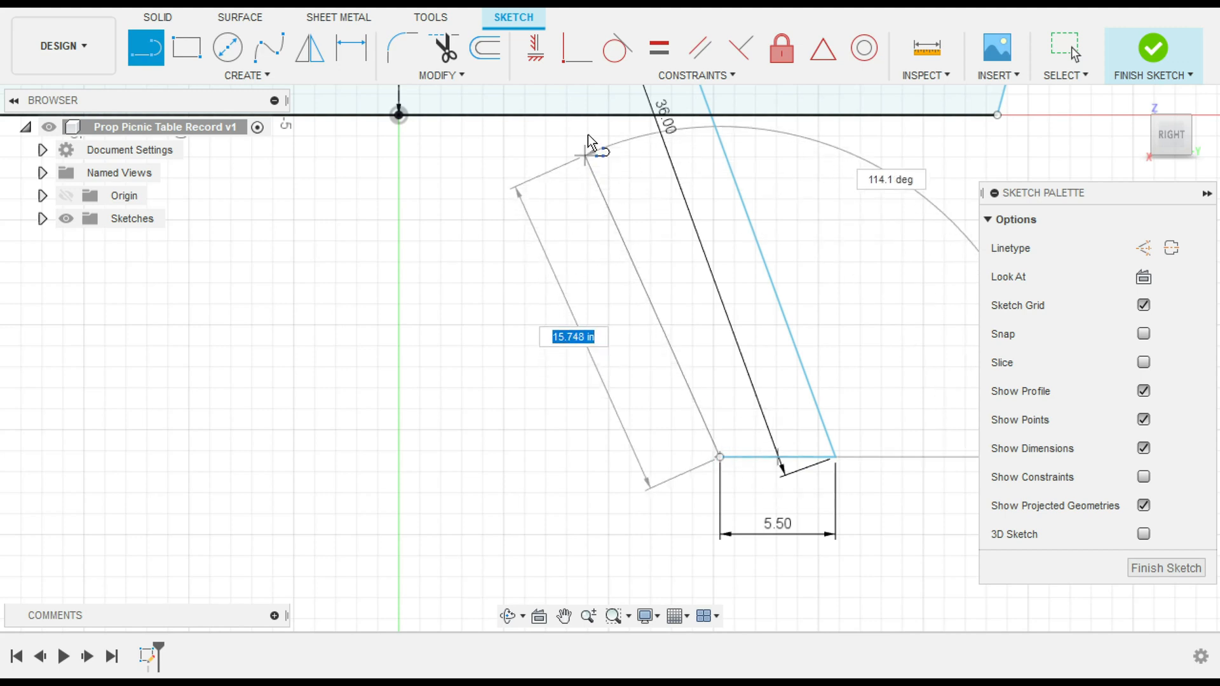
middle_click_drag(586, 131, 681, 397)
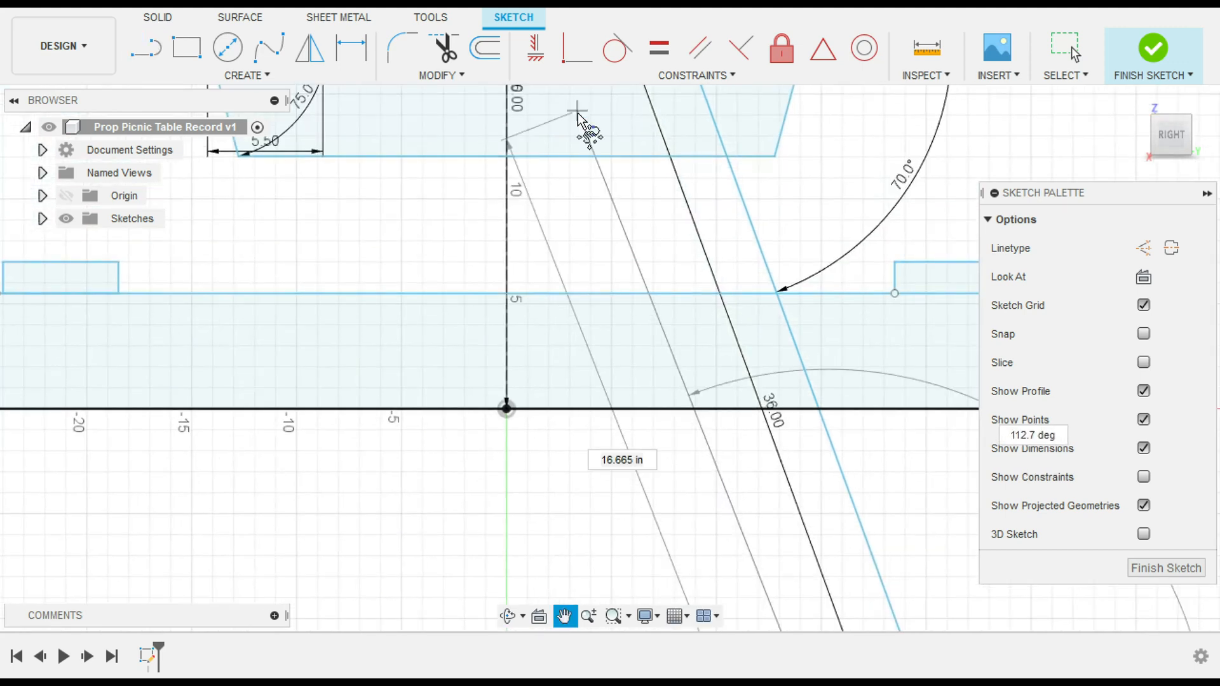
middle_click_drag(578, 116, 713, 373)
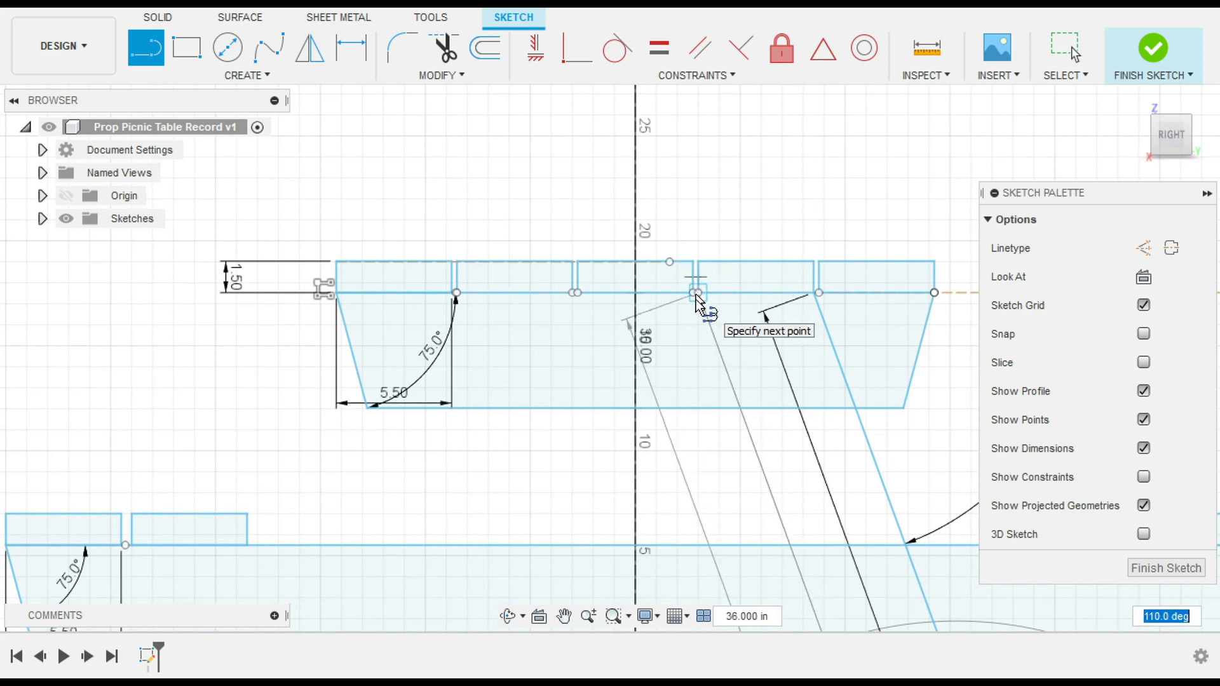
scroll(697, 297, "down", 4)
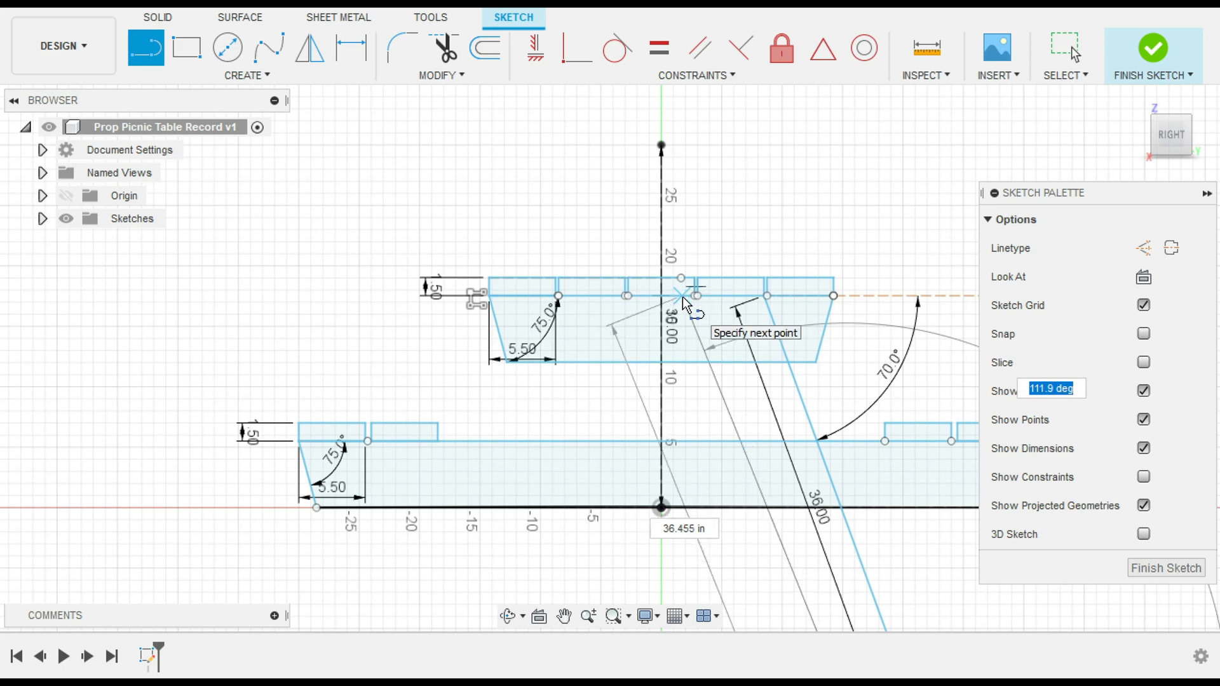
scroll(696, 308, "down", 1)
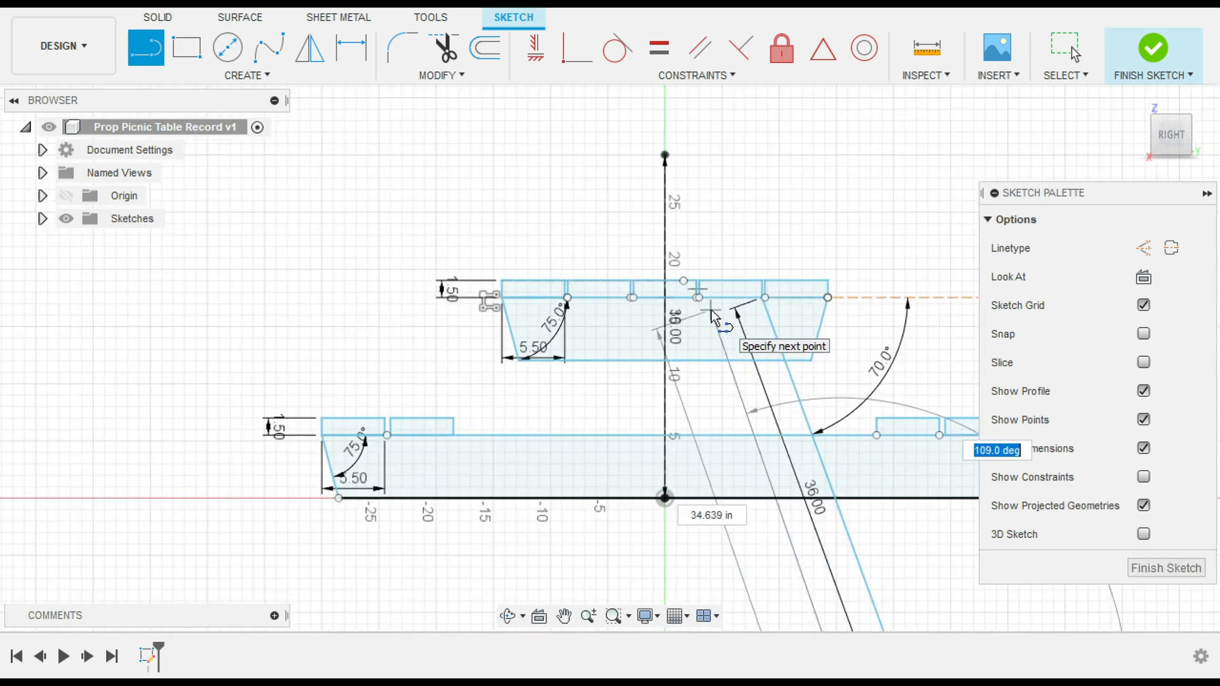
scroll(712, 315, "up", 4)
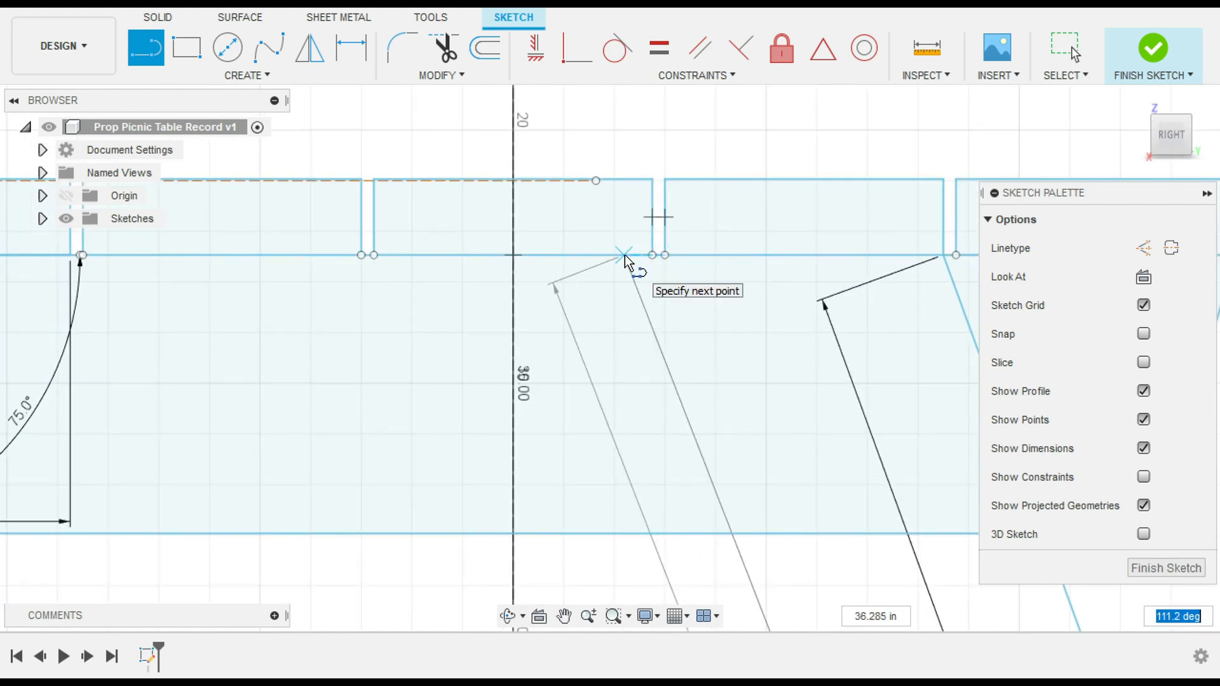
left_click(666, 256)
scroll(734, 409, "down", 2)
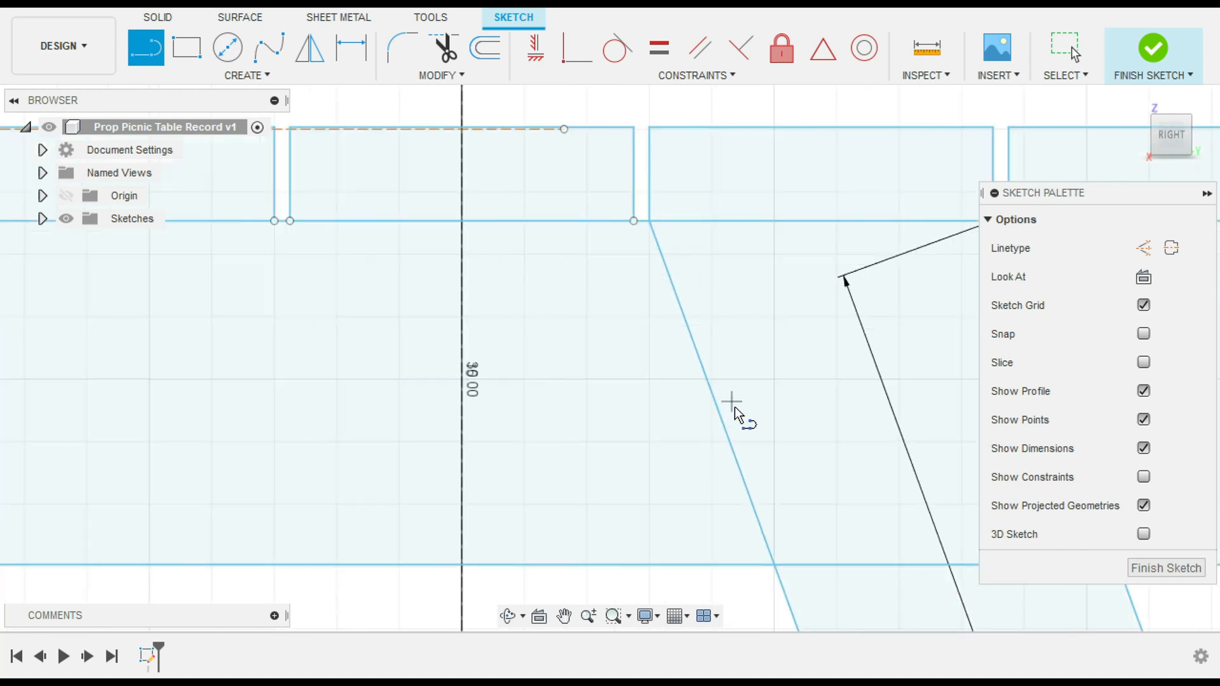
scroll(749, 406, "down", 6)
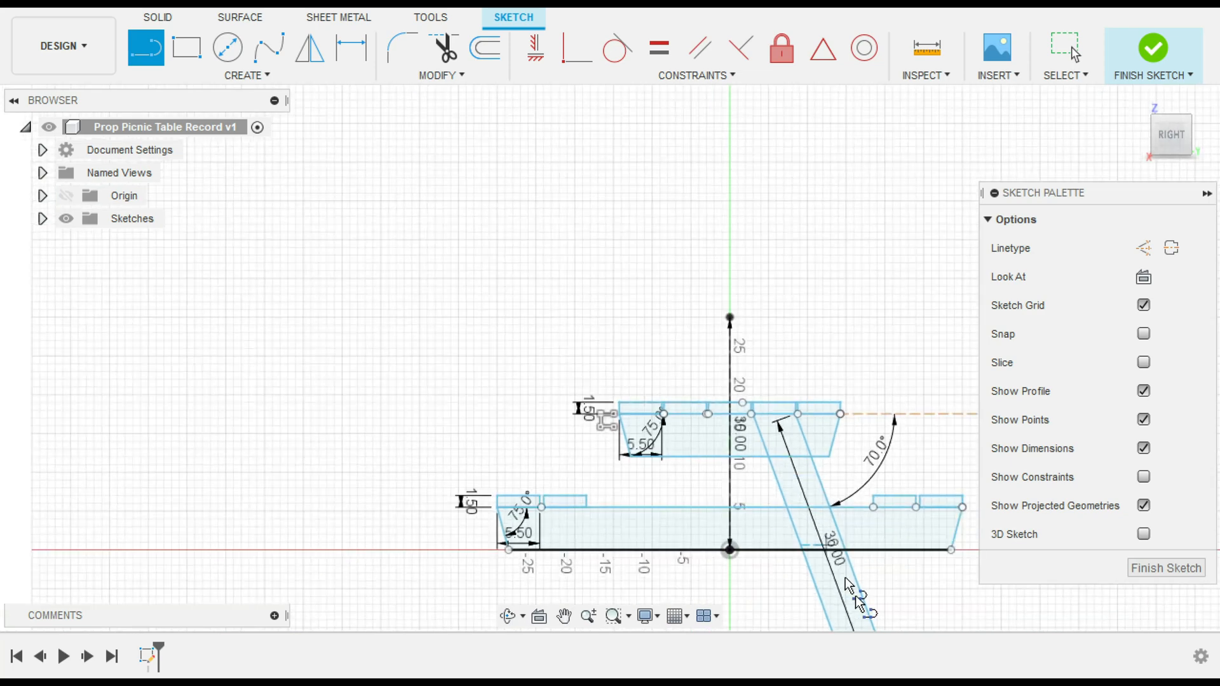
middle_click_drag(919, 615, 811, 408)
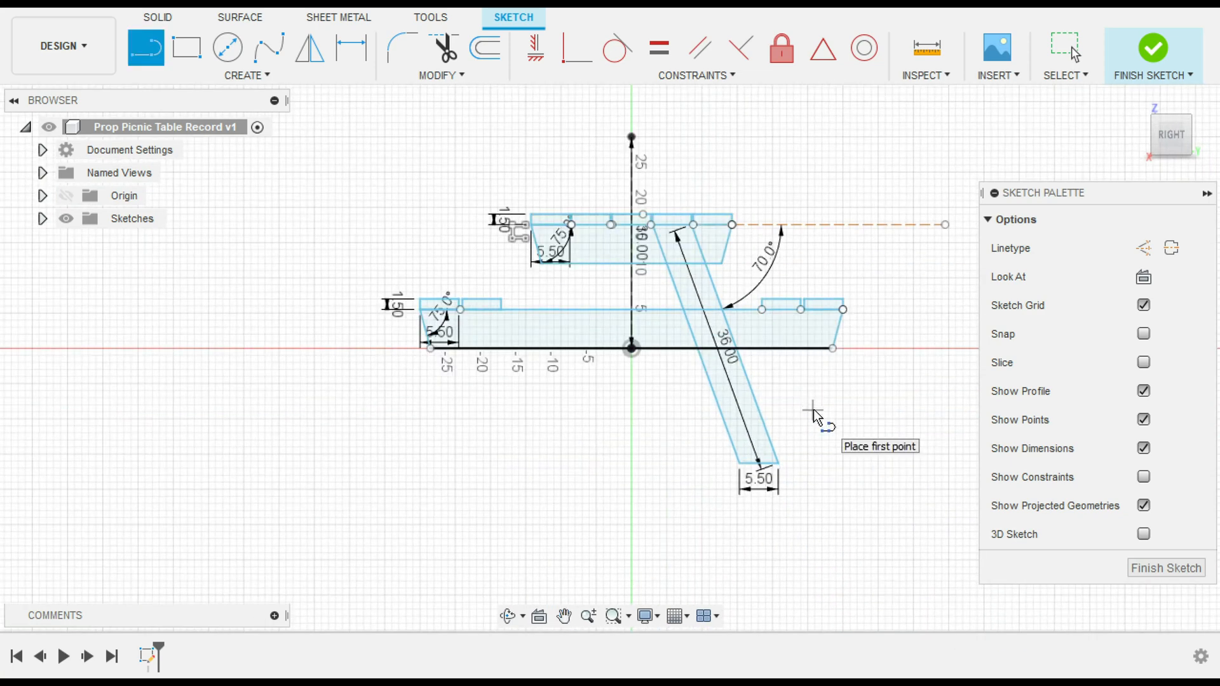
left_click(1207, 195)
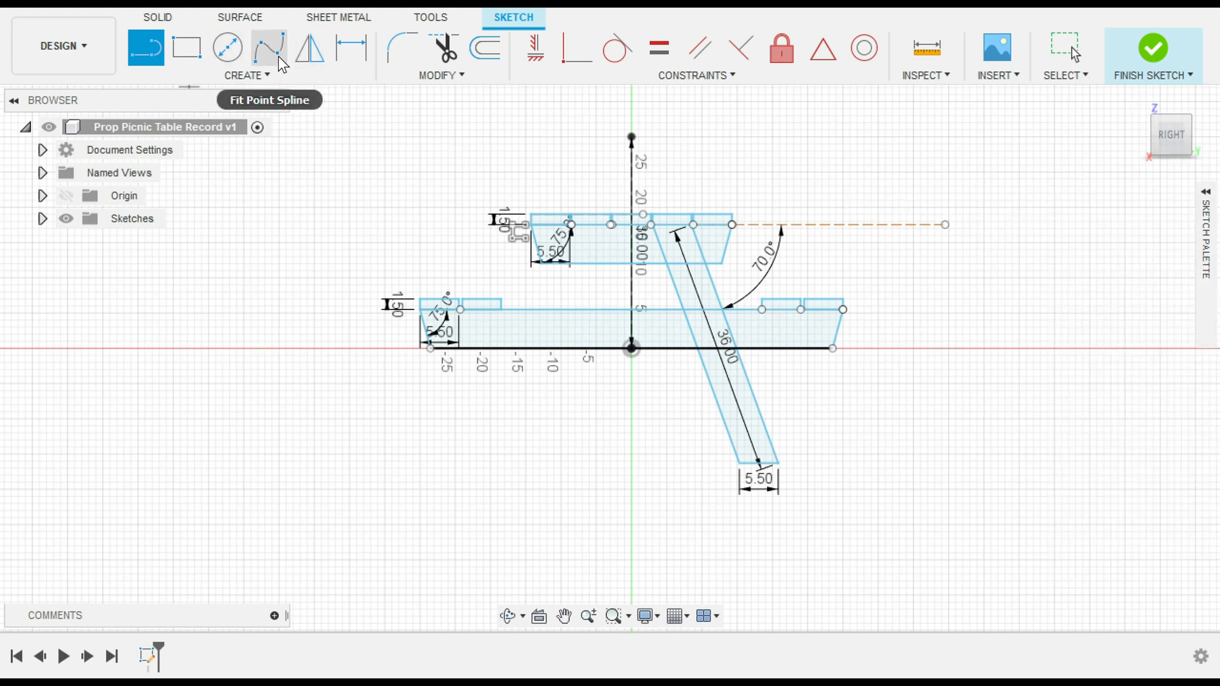
key("Escape")
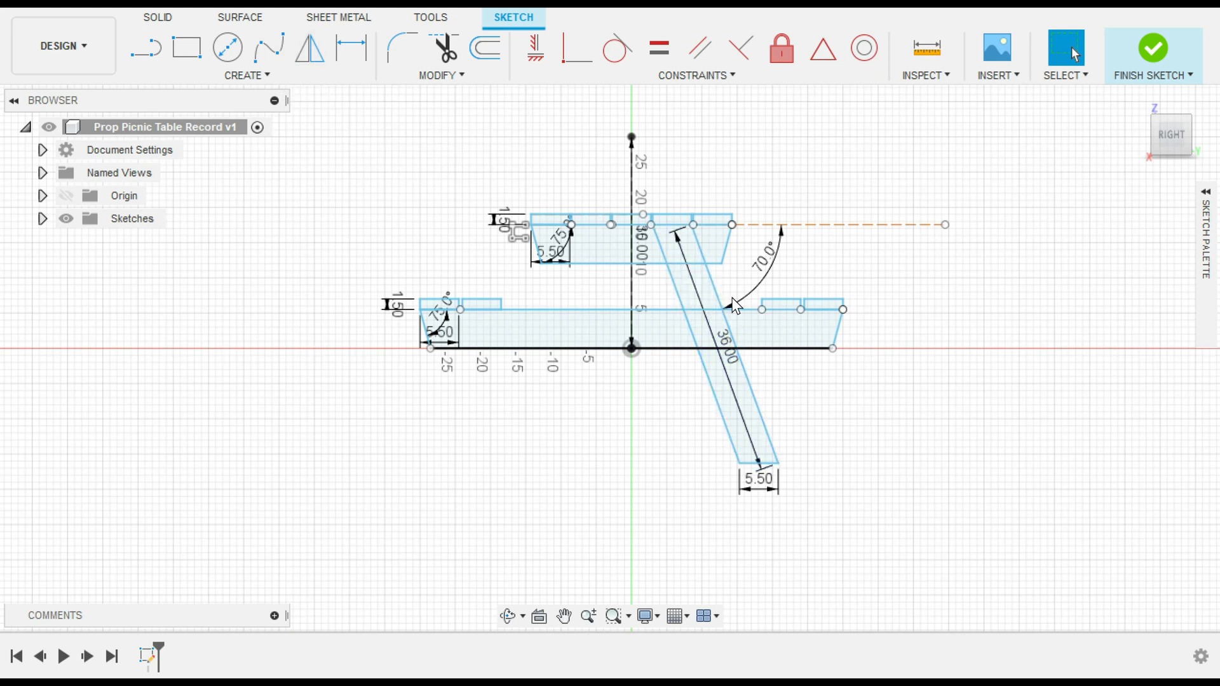
Step: Mirror the leg's two sloping sides and bottom edge about the vertical centre construction line
left_click(312, 57)
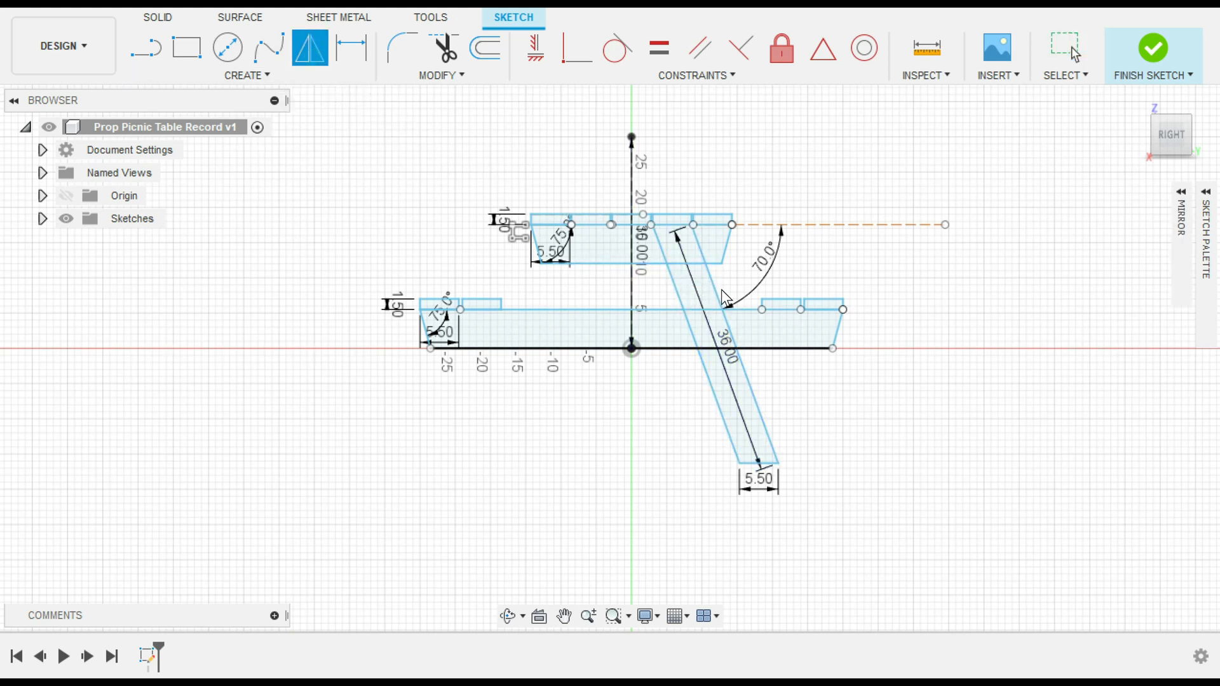
left_click(1179, 193)
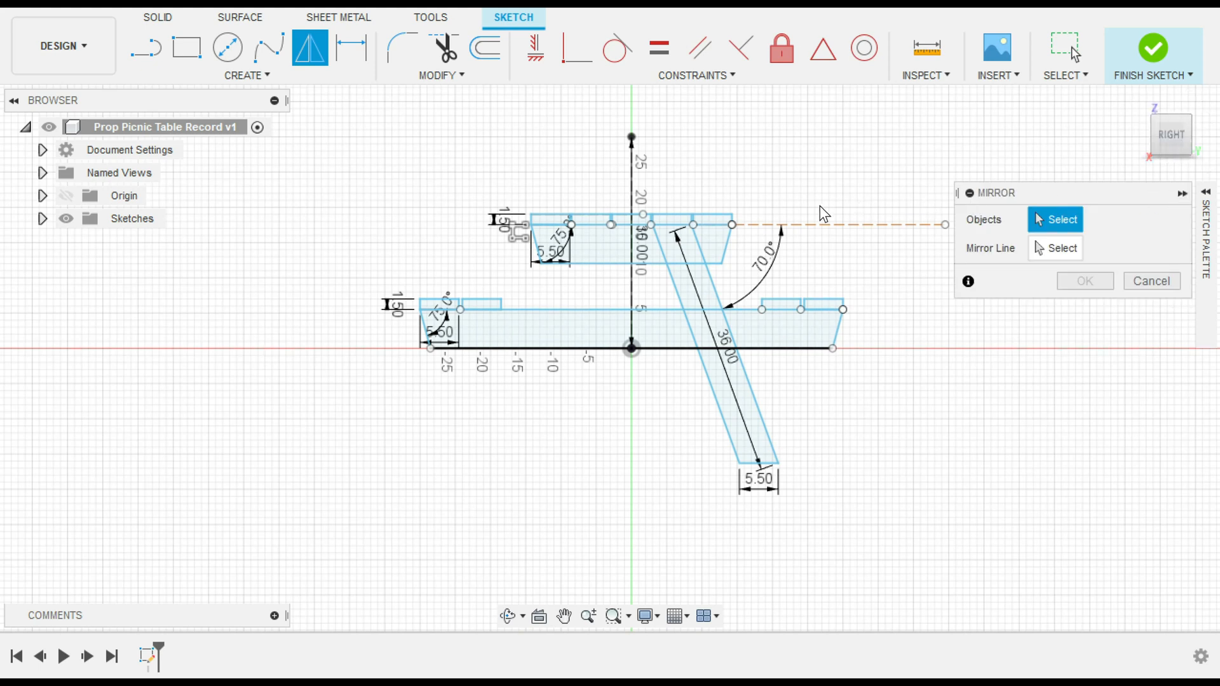
left_click(1205, 192)
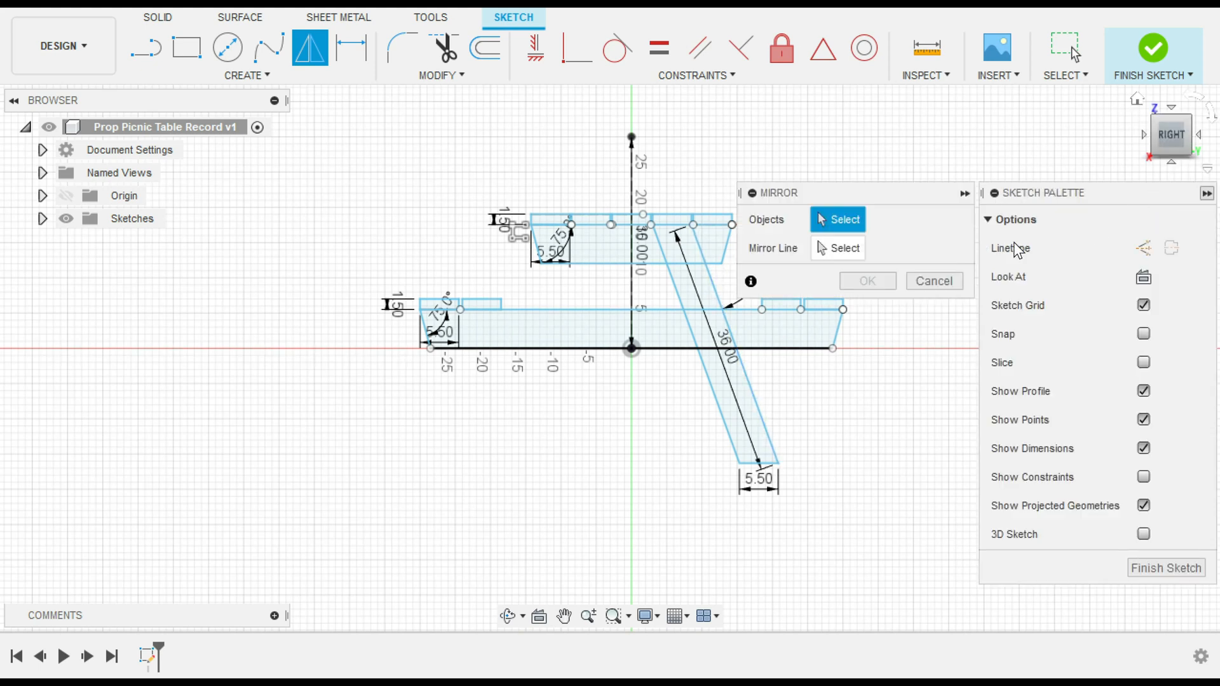
middle_click_drag(806, 463, 553, 473)
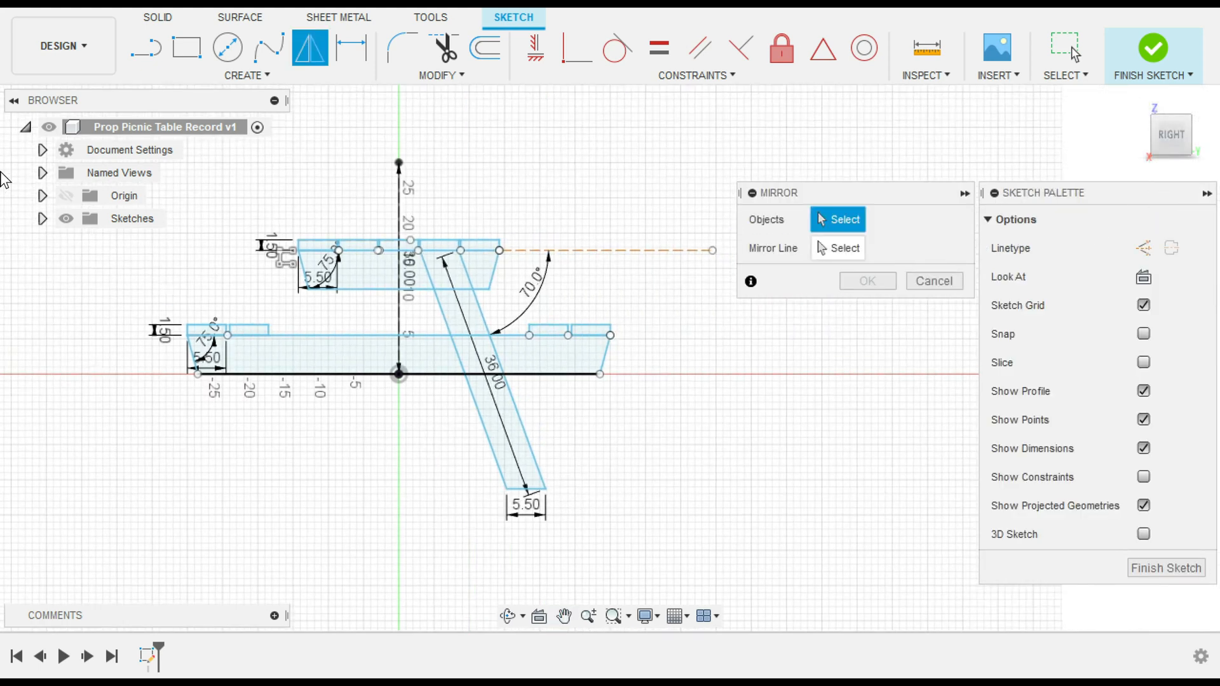
left_click(26, 129)
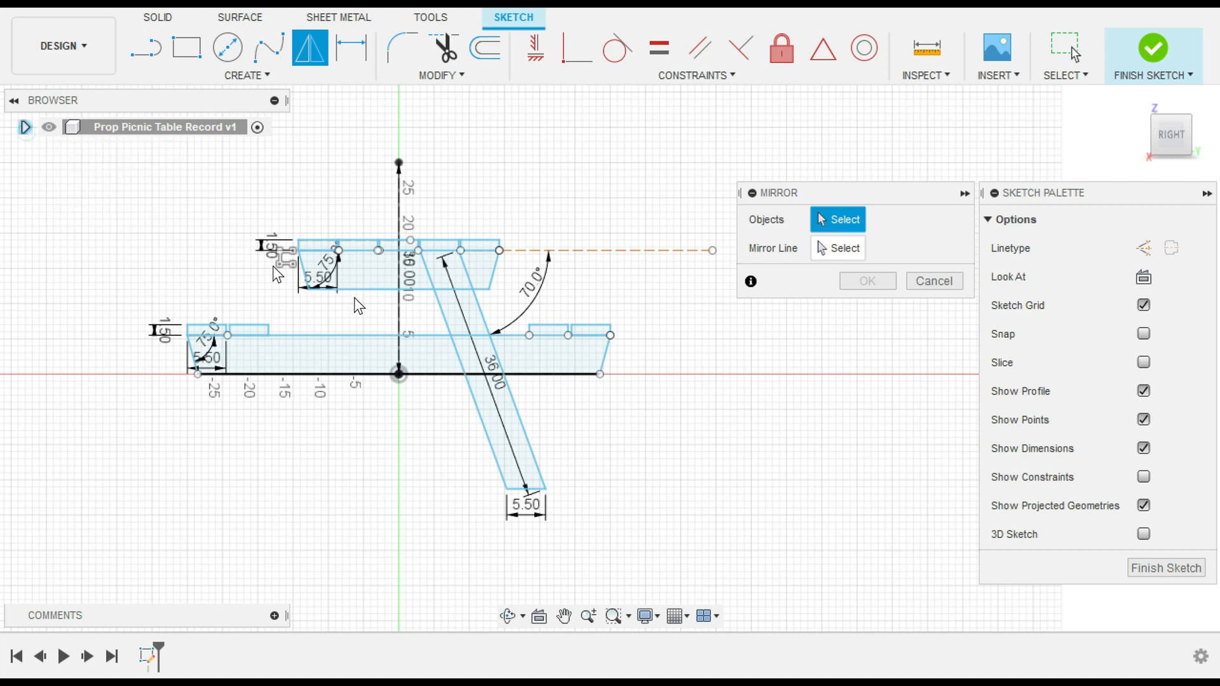
left_click(487, 323)
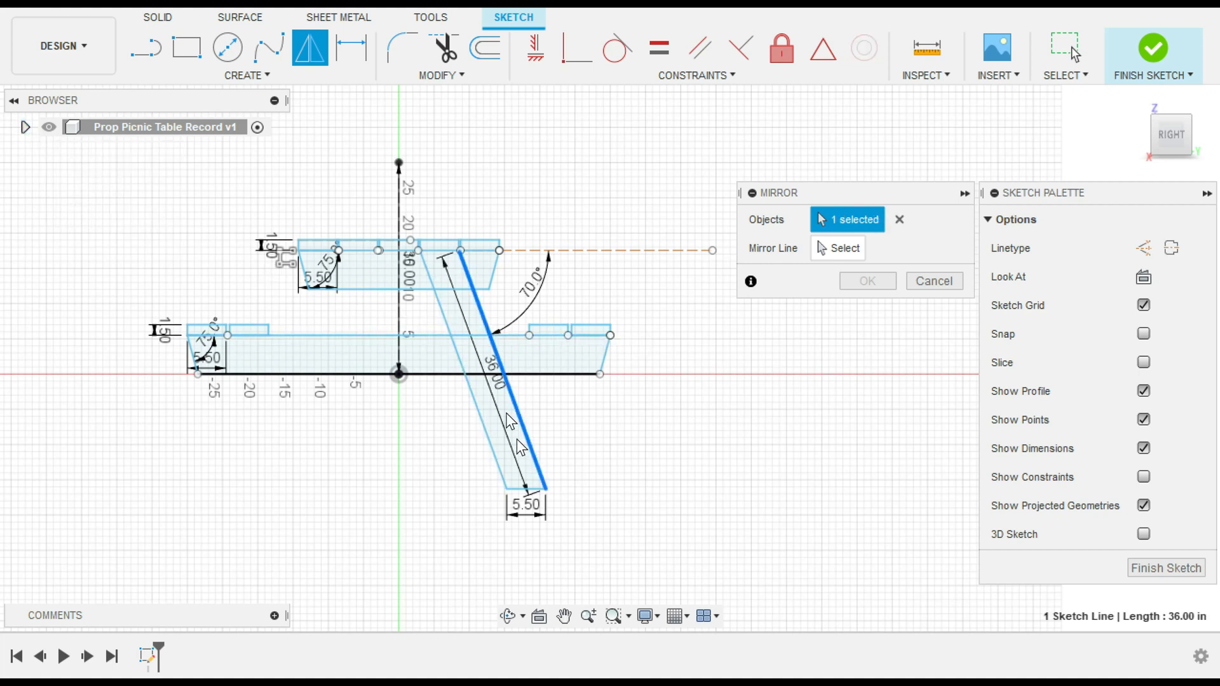
left_click(529, 490)
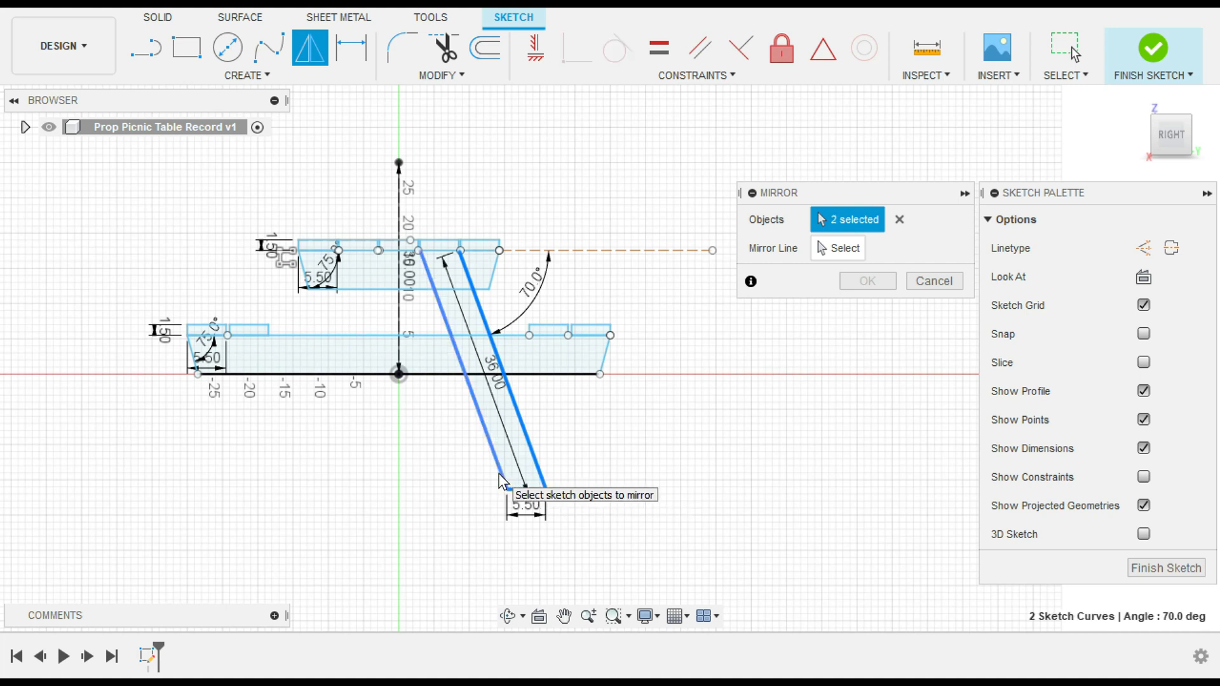
left_click(500, 475)
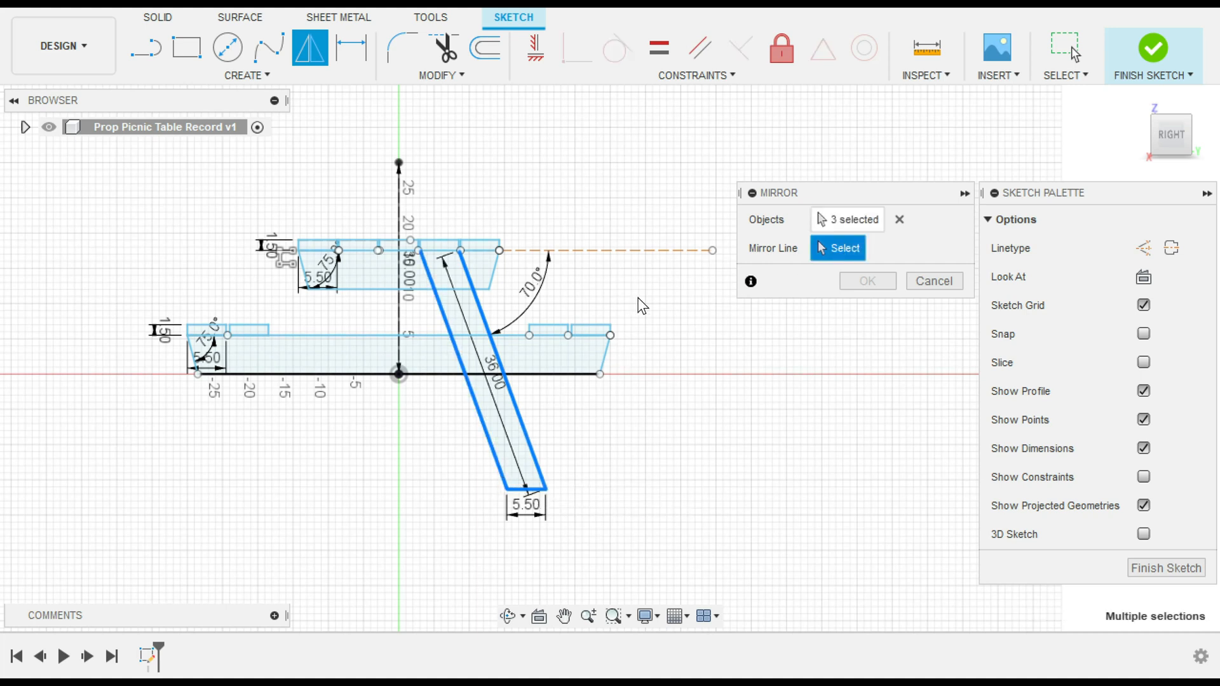
left_click(401, 315)
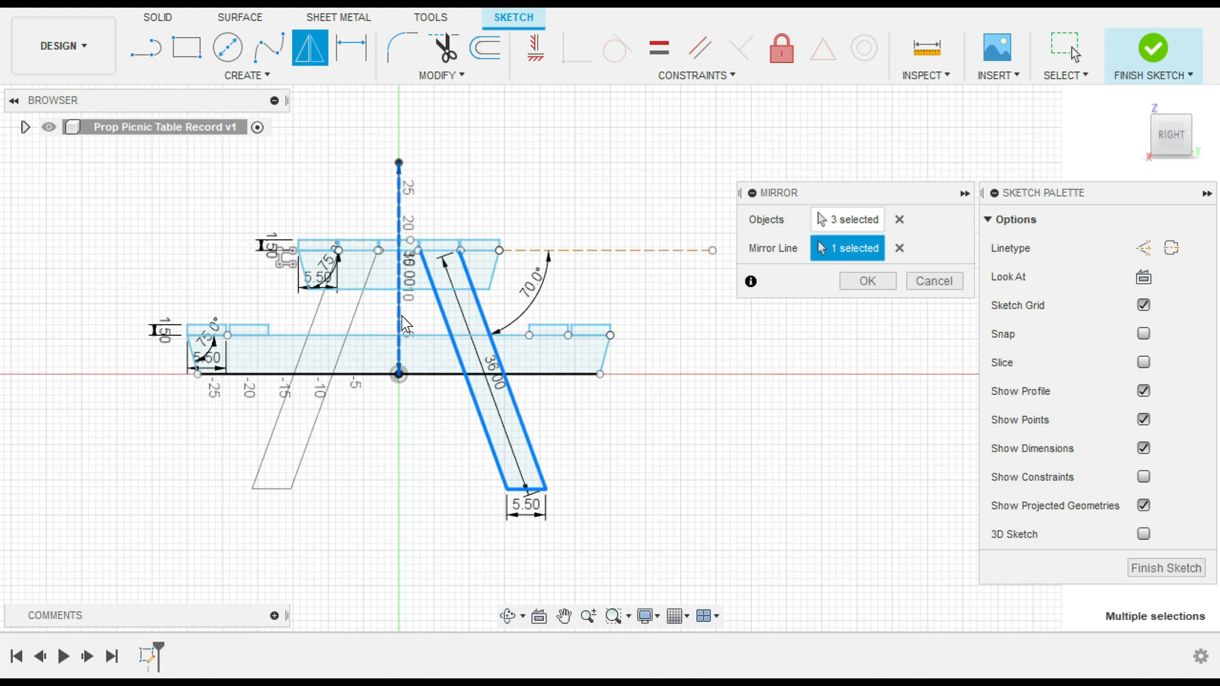
key("Return")
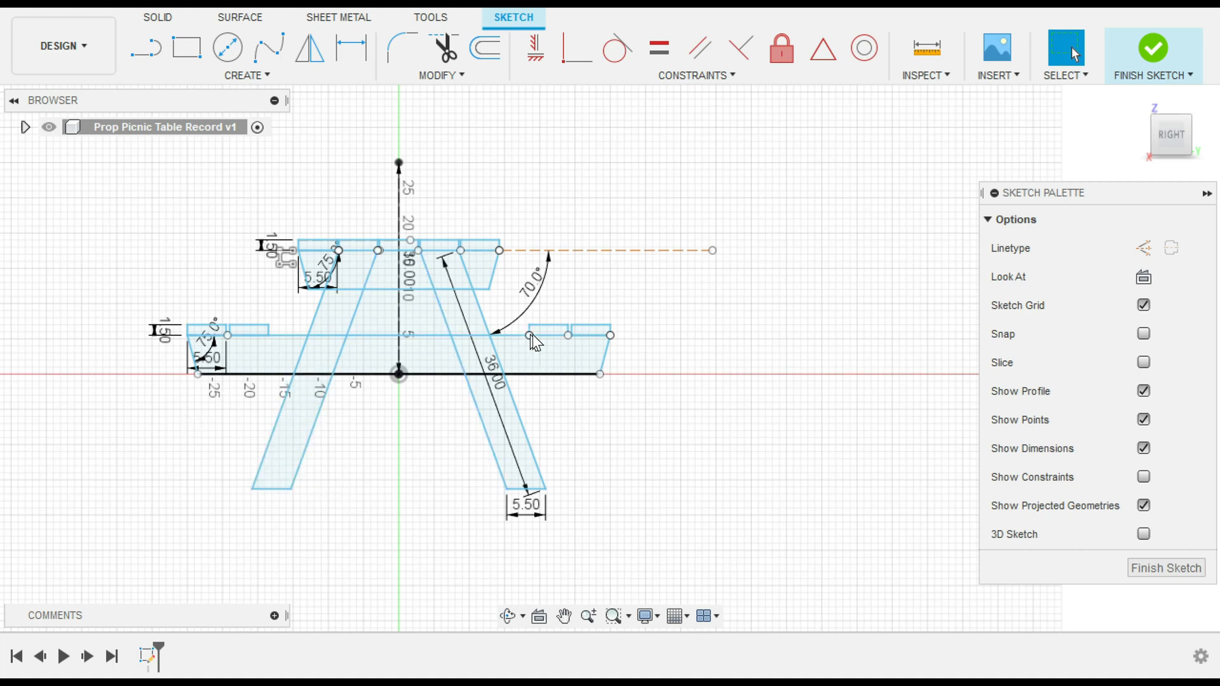
Step: Draw a rectangle 3.5 in high and 1.5/2 in wide, down and inward from the midpoint of the outermost seat slat's bottom edge
scroll(534, 337, "up", 5)
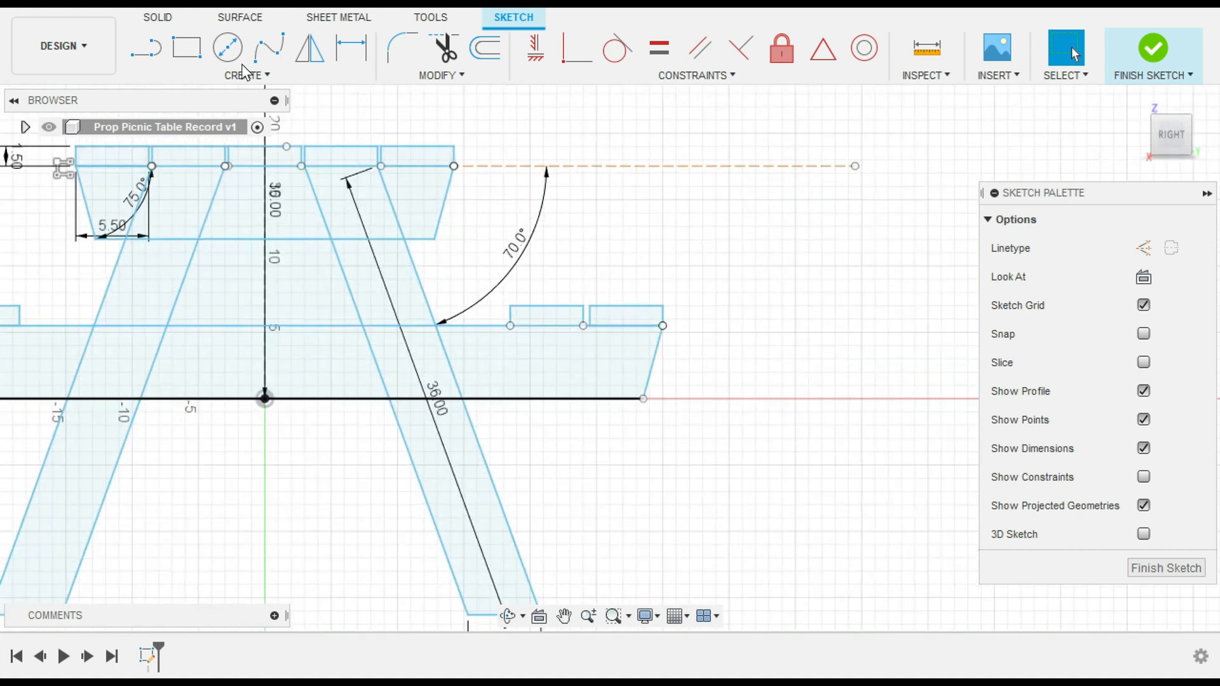
left_click(186, 47)
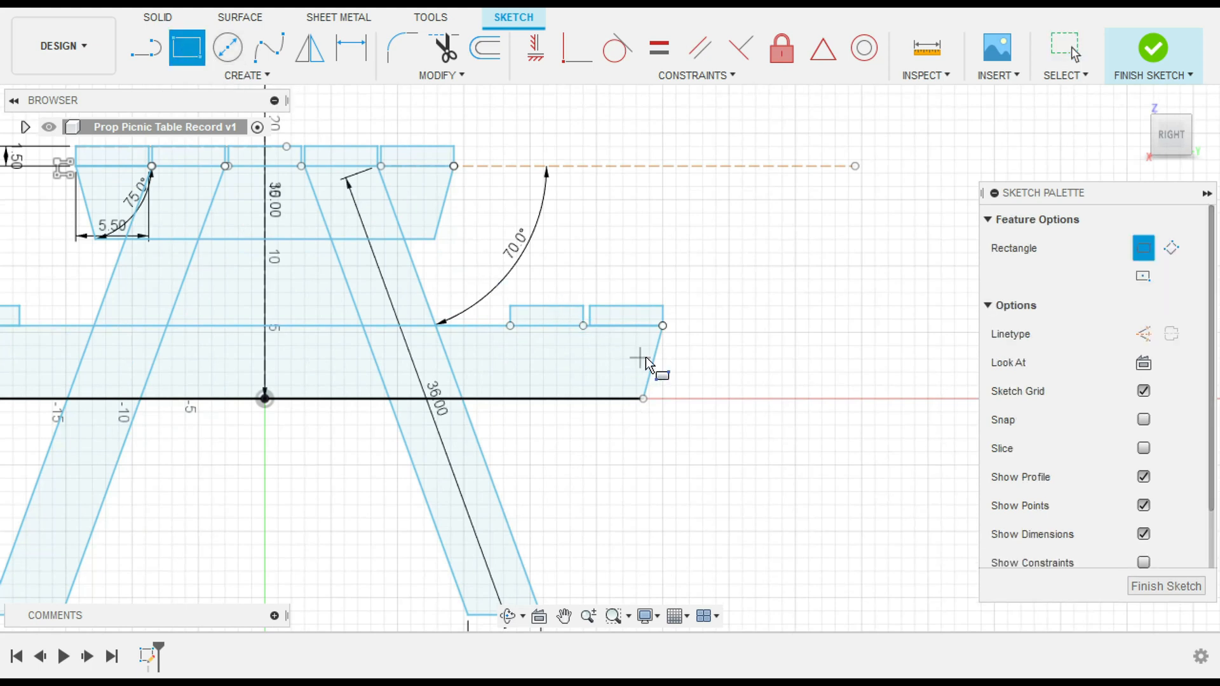
left_click(627, 328)
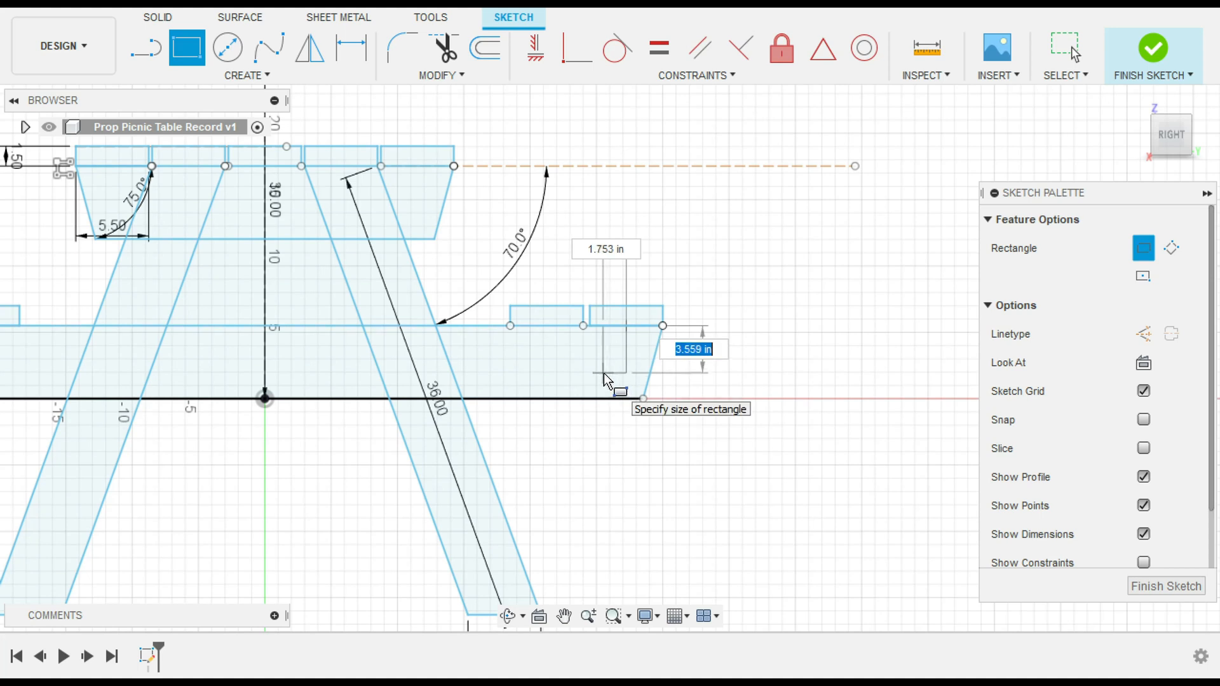
type("3.5")
key("Tab")
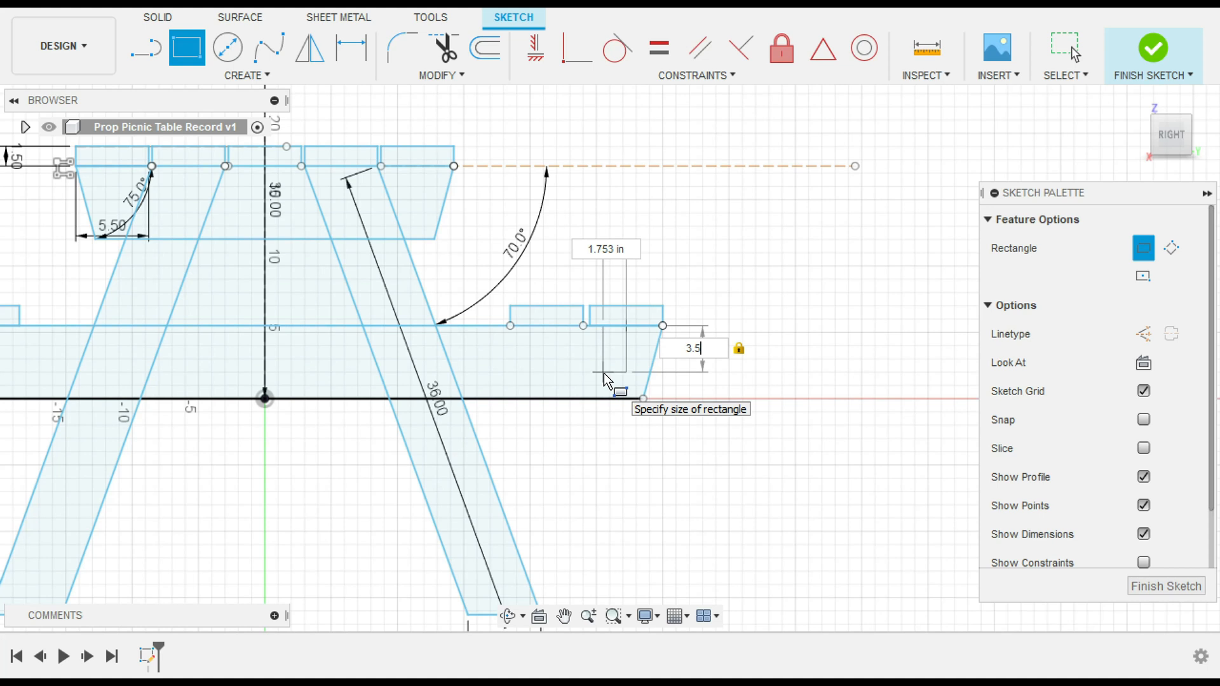
key("Tab")
type("1.5/2")
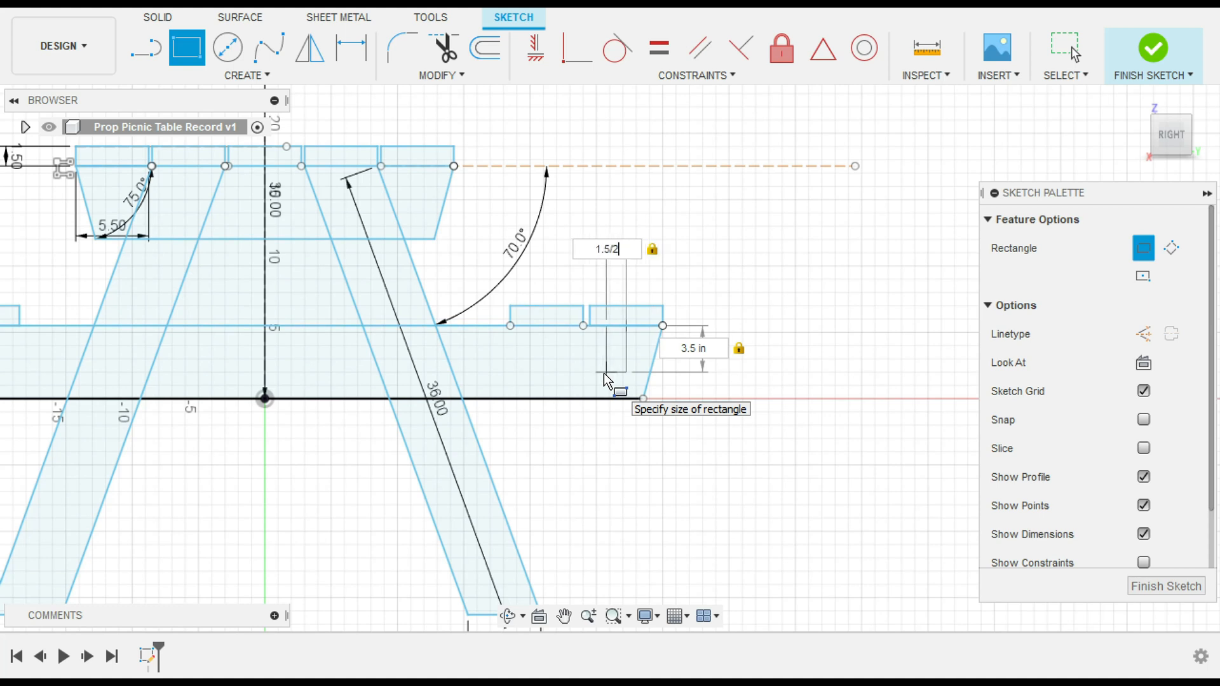
key("Return")
key("Escape")
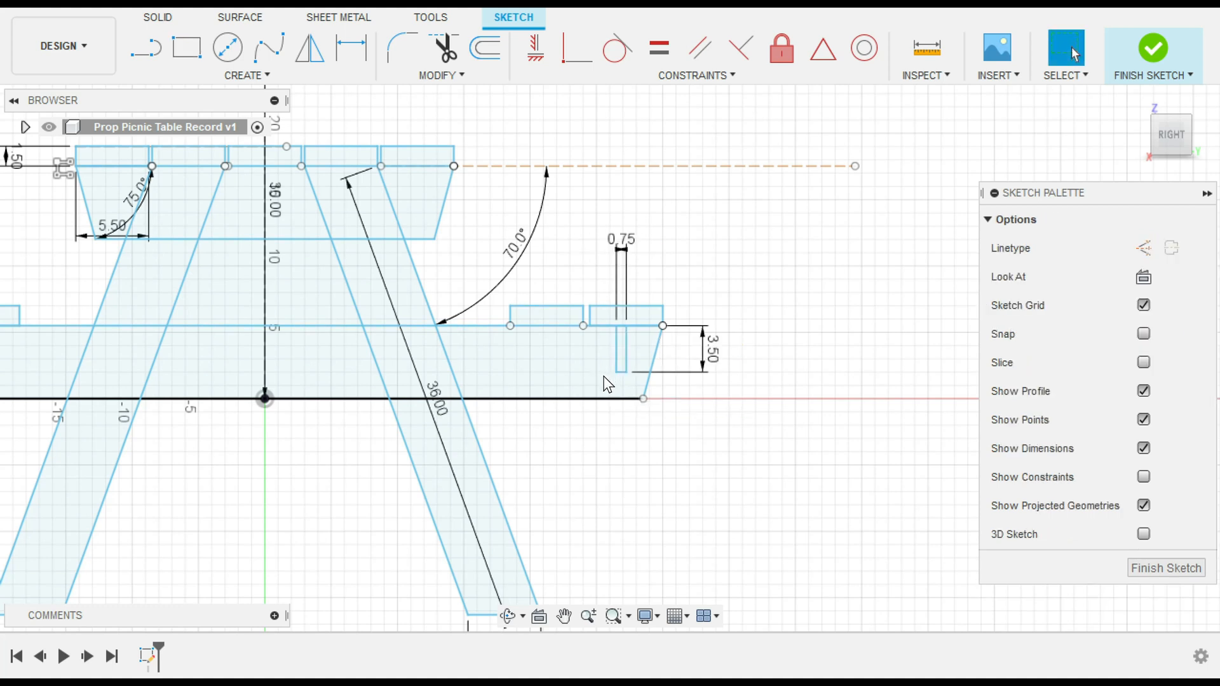
Step: Mirror the small rectangle's inner side and bottom edge about its outer vertical side
scroll(629, 413, "up", 2)
scroll(664, 389, "down", 2)
scroll(666, 387, "up", 1)
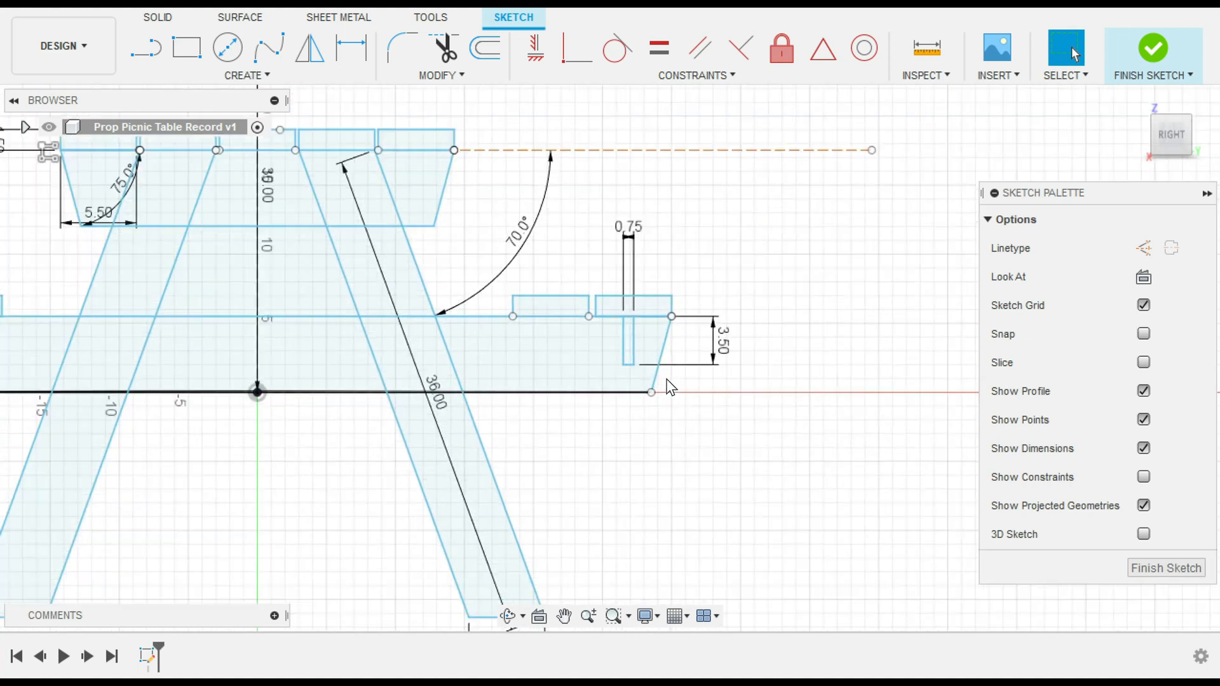
scroll(608, 338, "up", 3)
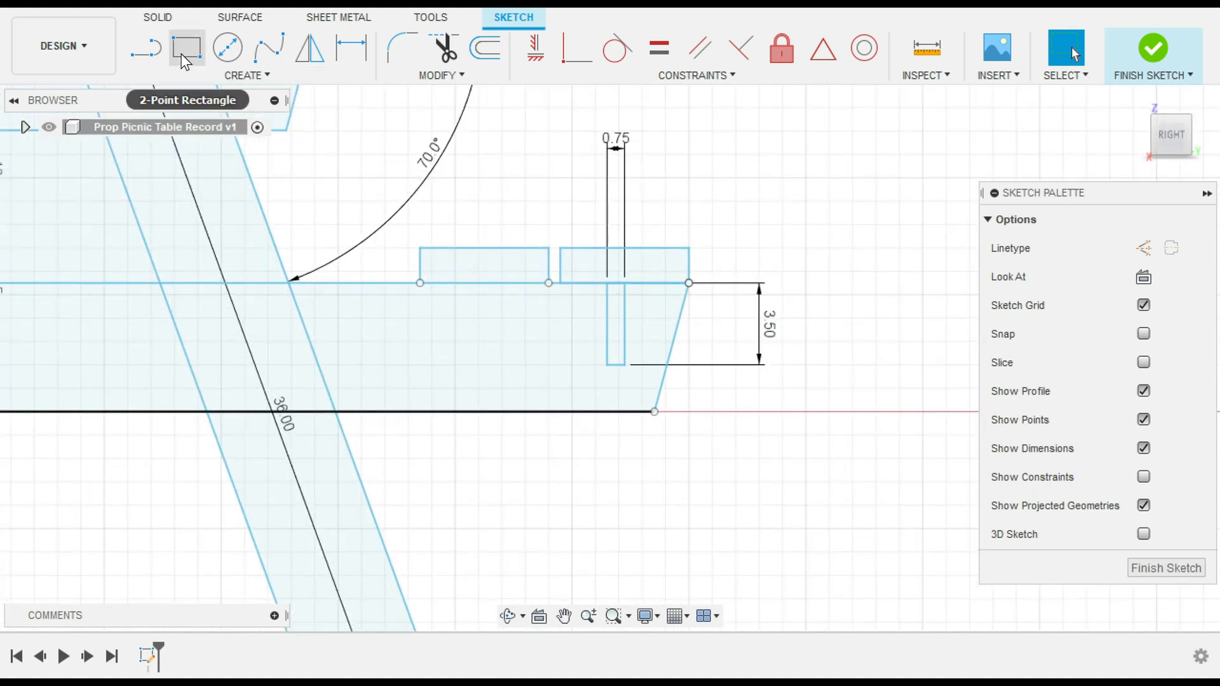
left_click(309, 56)
left_click(608, 334)
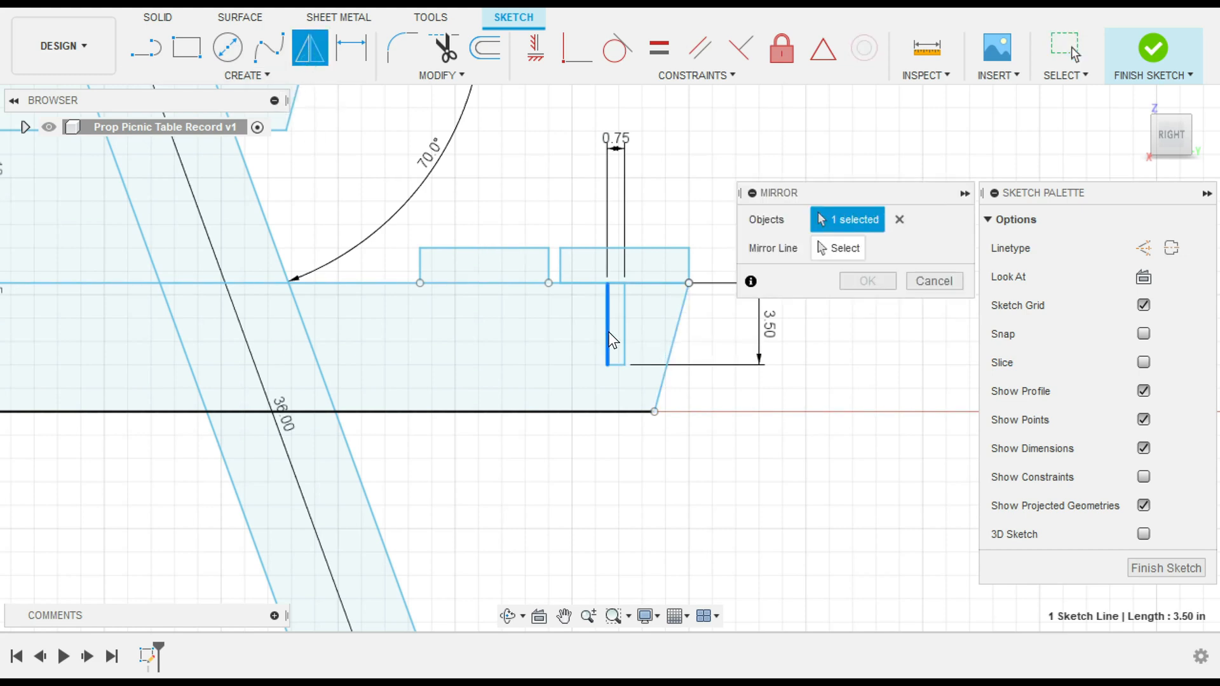
left_click(615, 365)
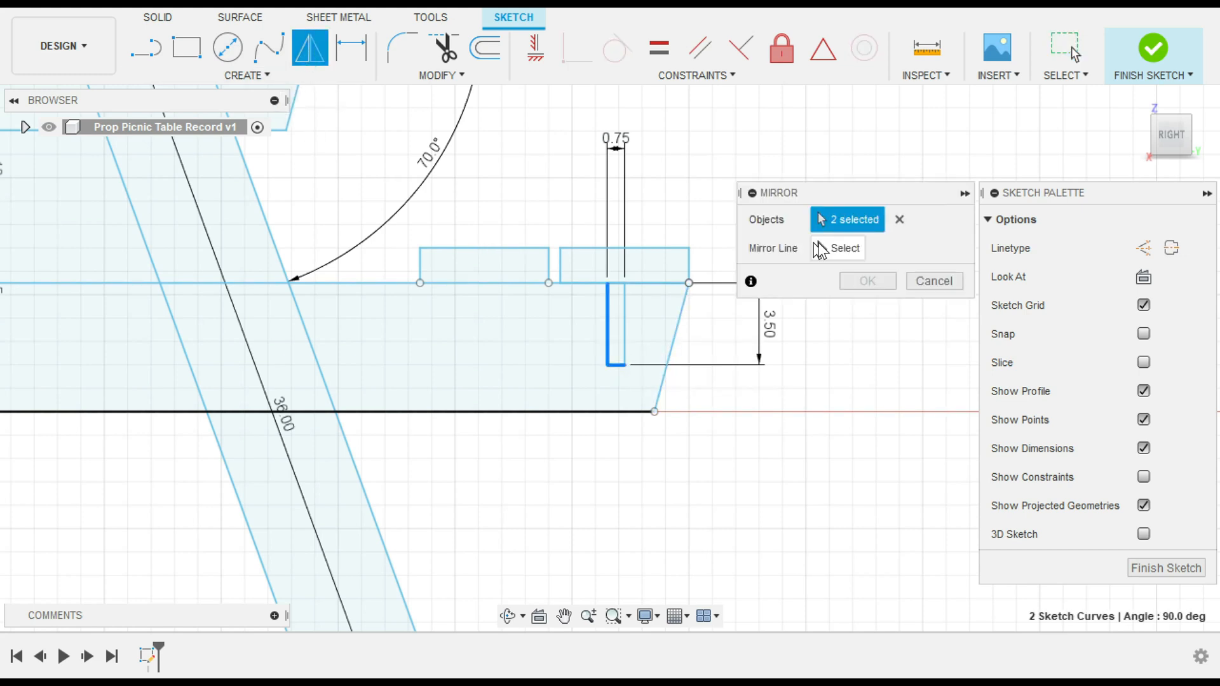
left_click(837, 251)
left_click(625, 330)
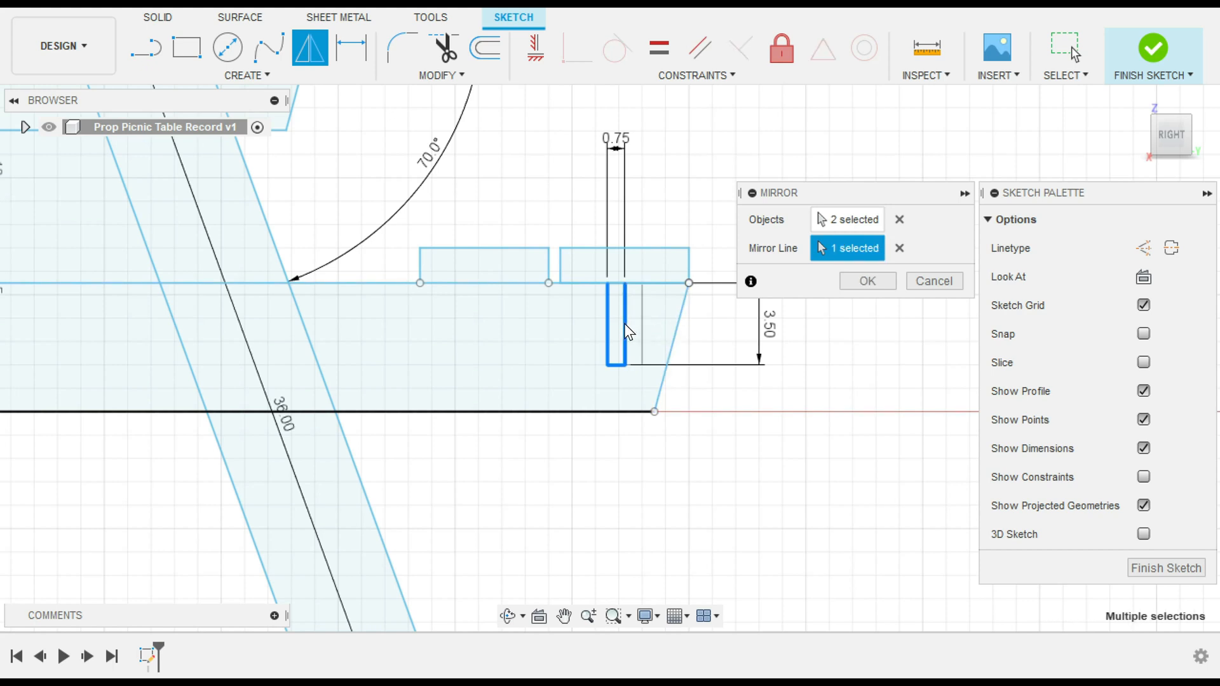
left_click(865, 280)
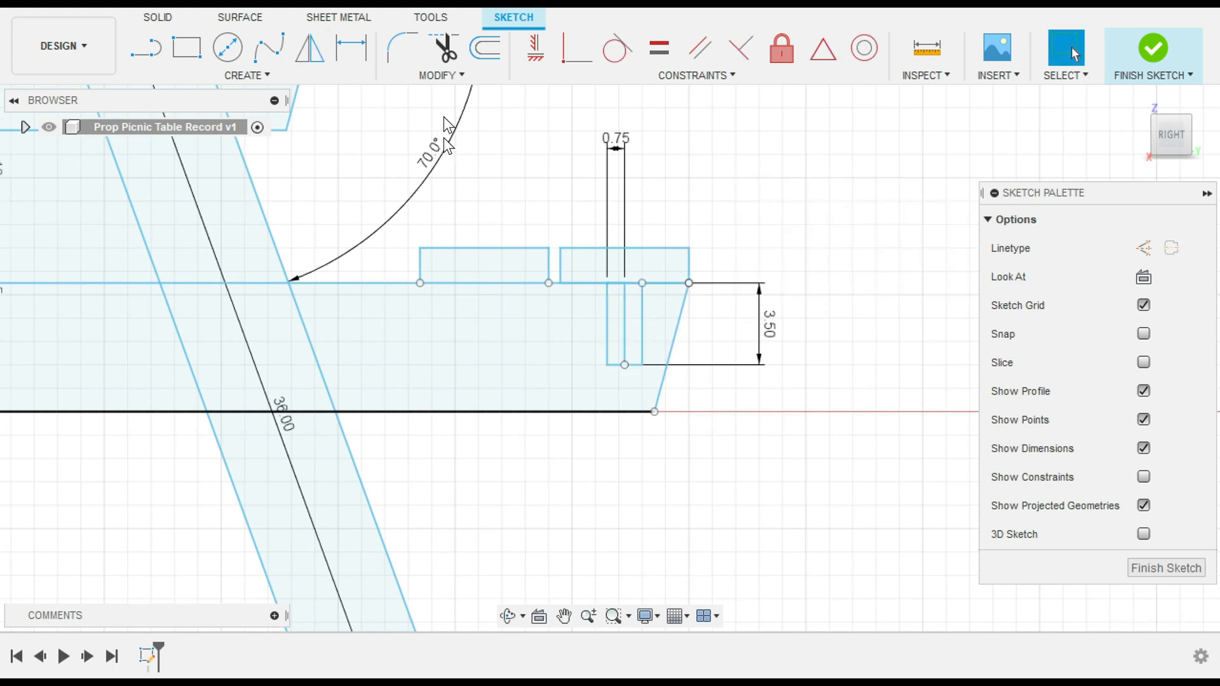
Step: Trim away the middle vertical line that divides the small 3.5 in high rectangle under the outermost seat slat
left_click(445, 50)
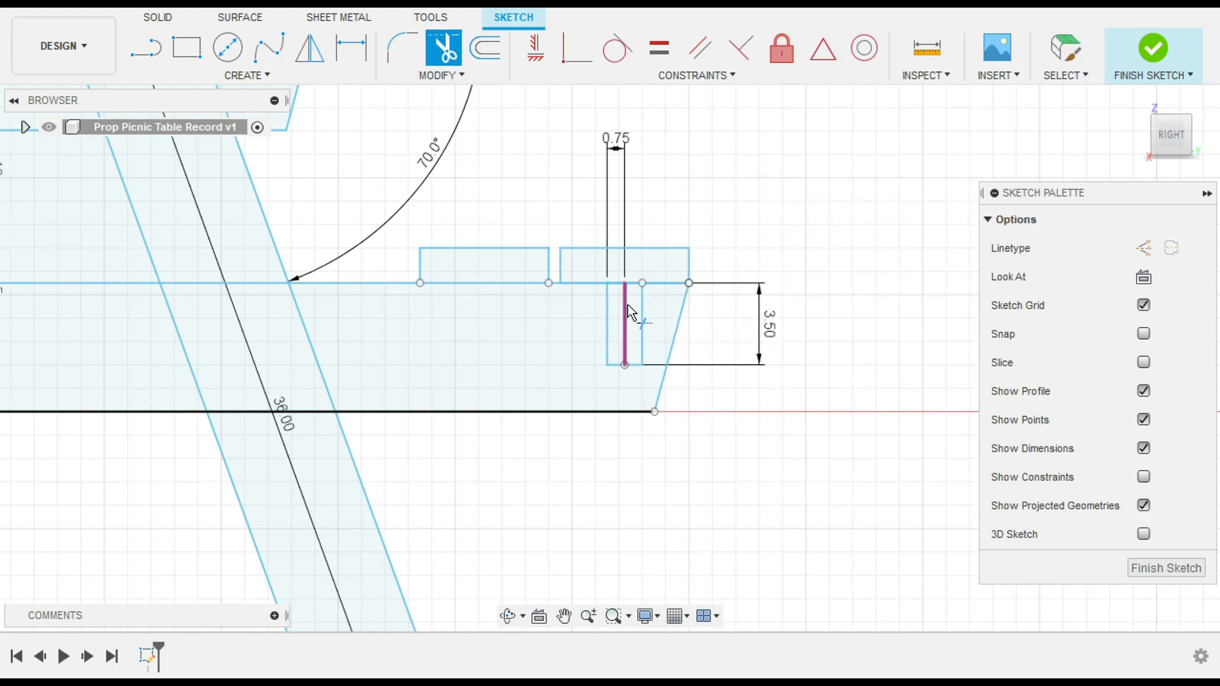
left_click(627, 304)
scroll(645, 346, "up", 1)
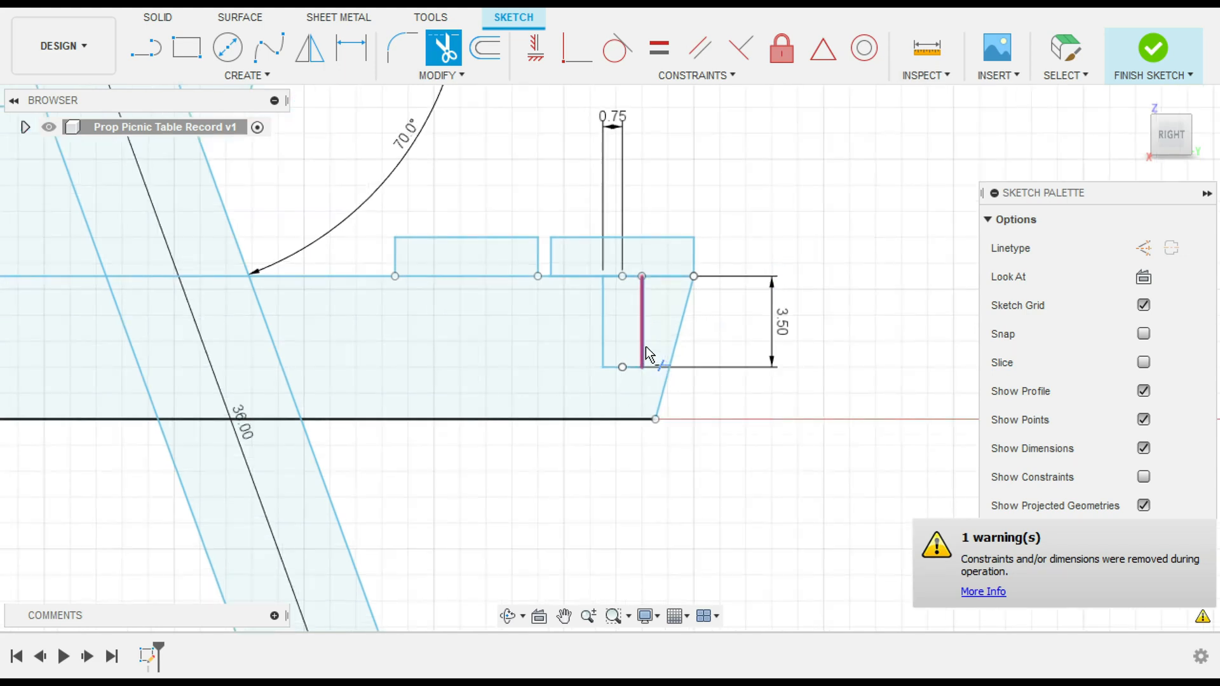
scroll(644, 349, "down", 3)
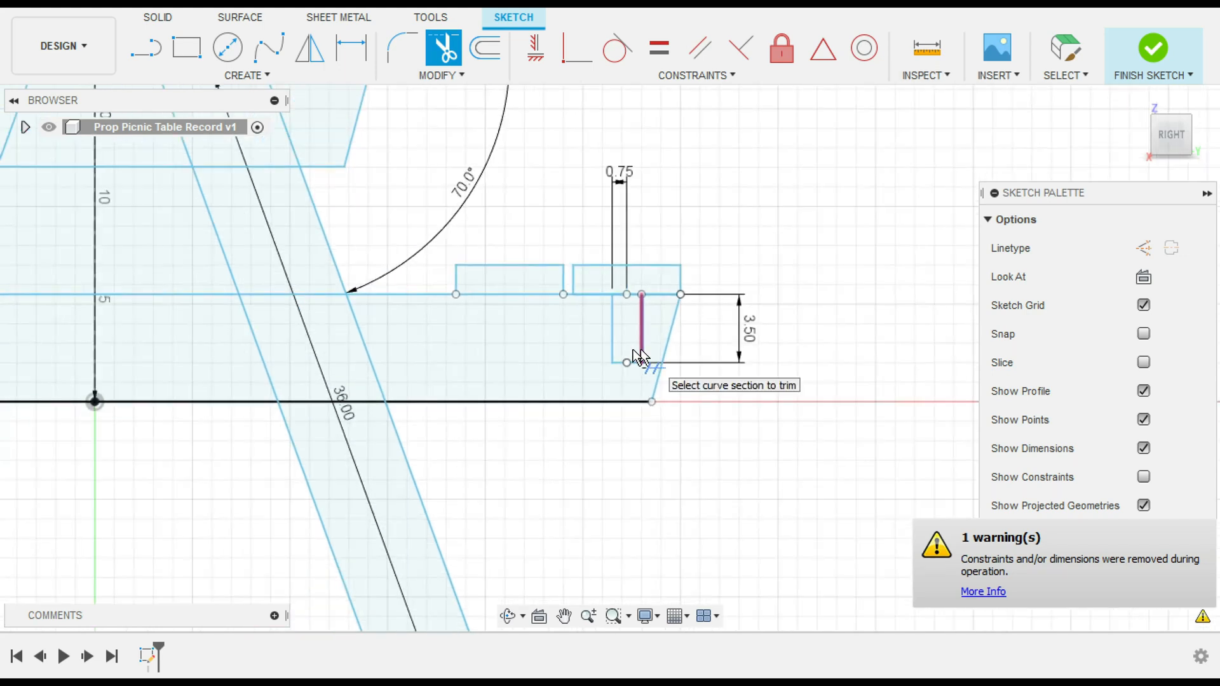
left_click(638, 292)
key("Escape")
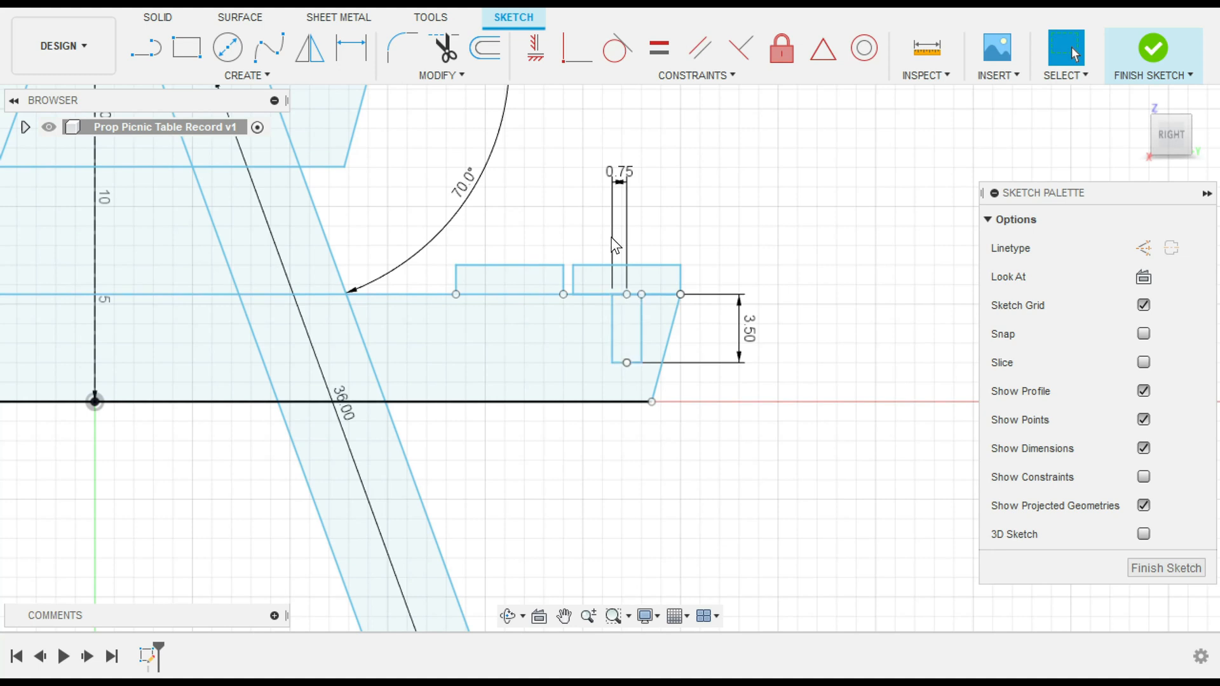
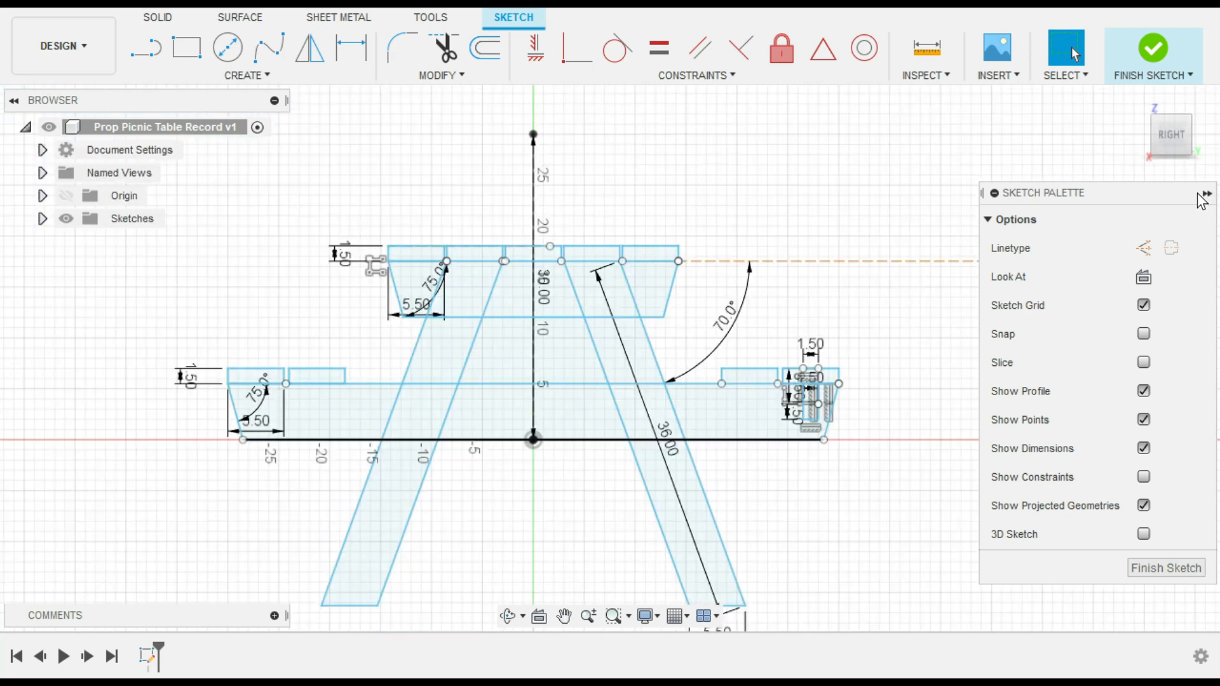
Step: Start extruding the outermost seat slat profile opposite the small support rectangle as a new body, and show the origin planes and axes
left_click(1206, 193)
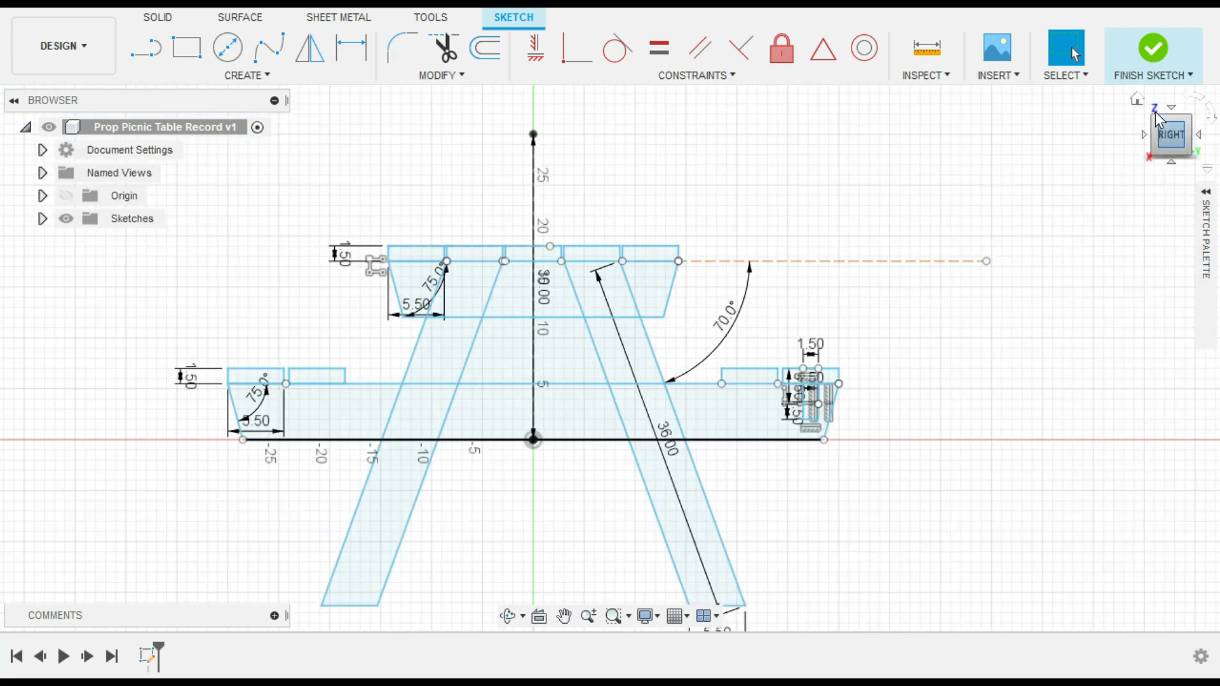
left_click(1138, 102)
scroll(601, 541, "up", 4)
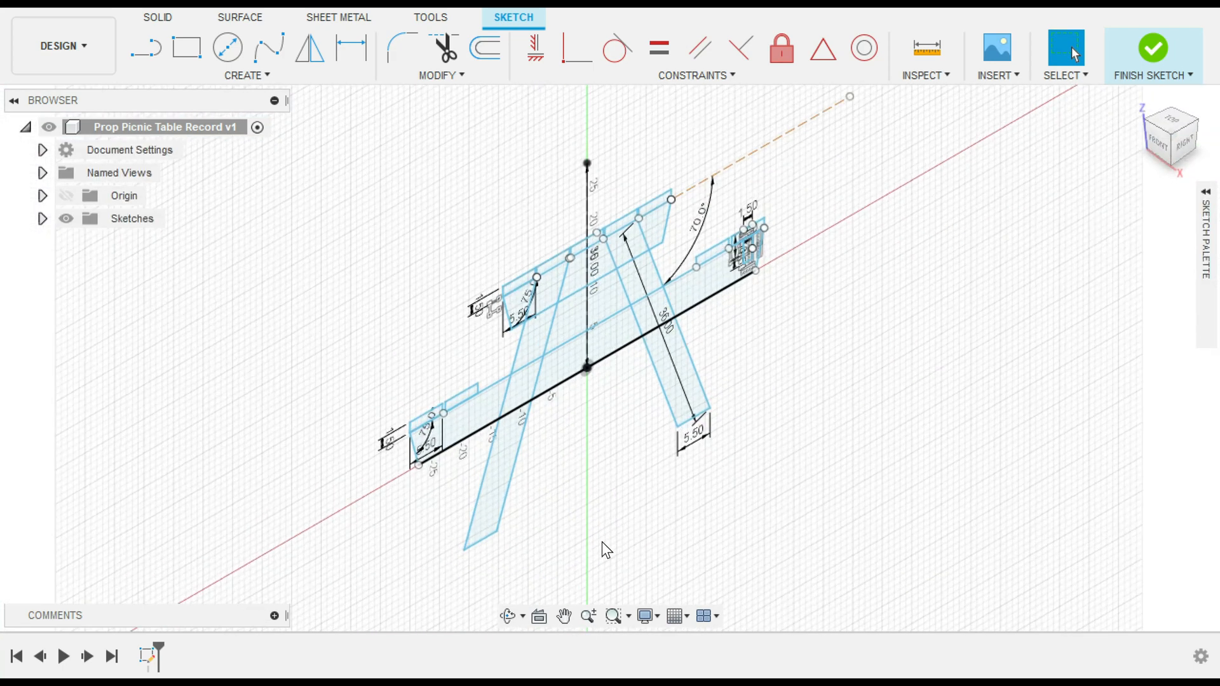
scroll(729, 491, "up", 1)
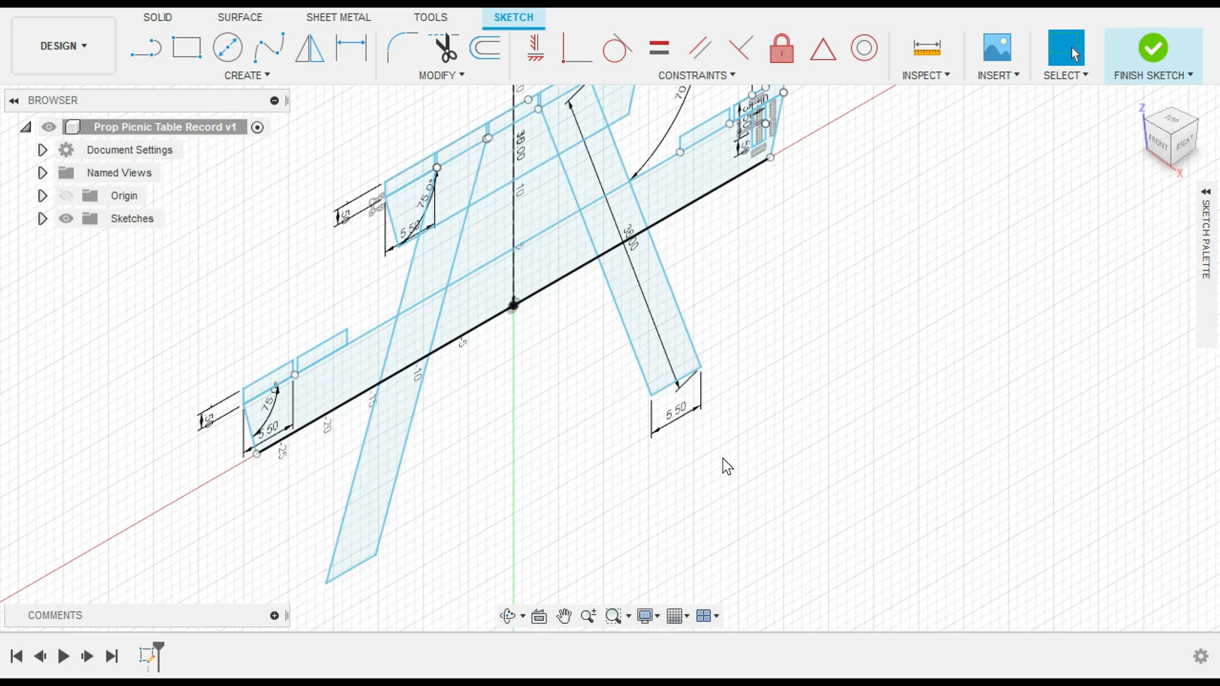
key("e")
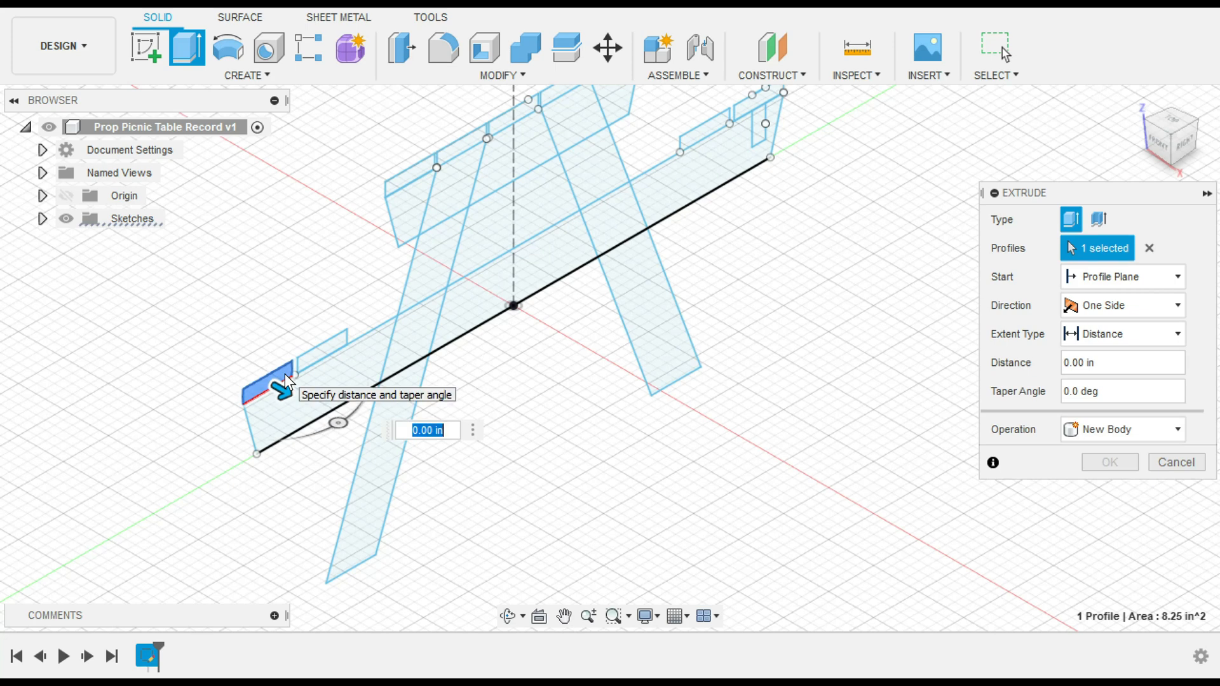
left_click(66, 196)
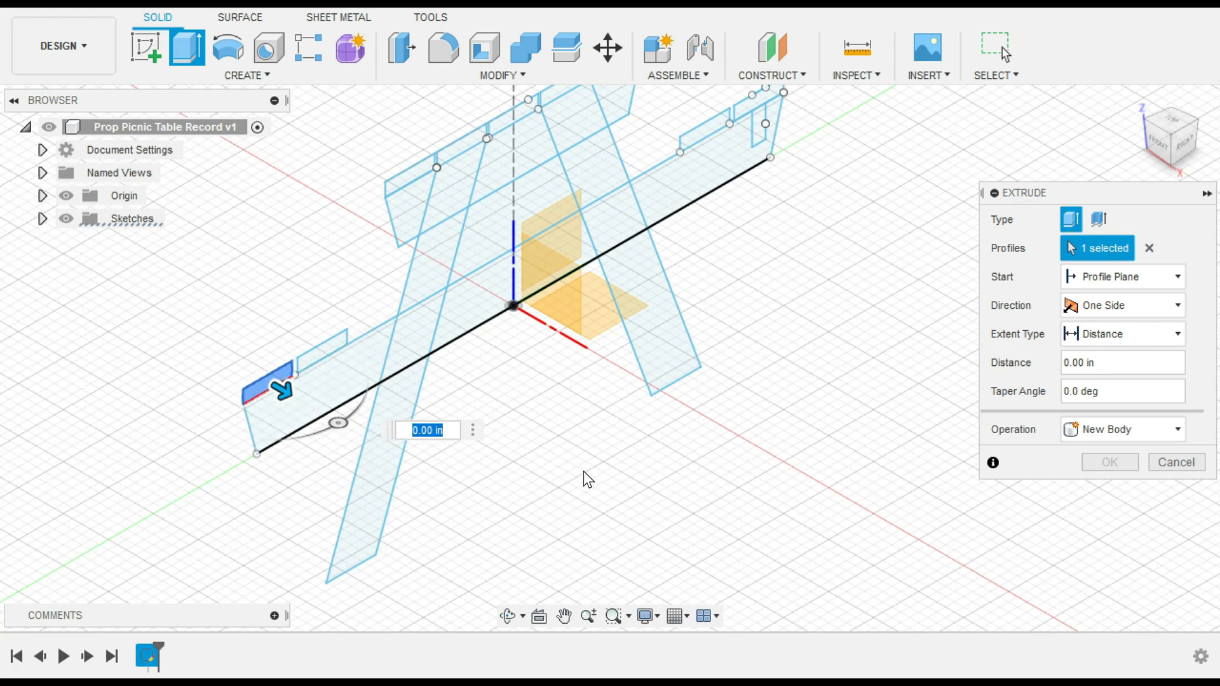
mouse_move(1155, 147)
left_mouse_down()
mouse_move(1184, 153)
mouse_move(1172, 148)
left_mouse_up()
middle_click_drag(803, 297, 688, 277, "shift")
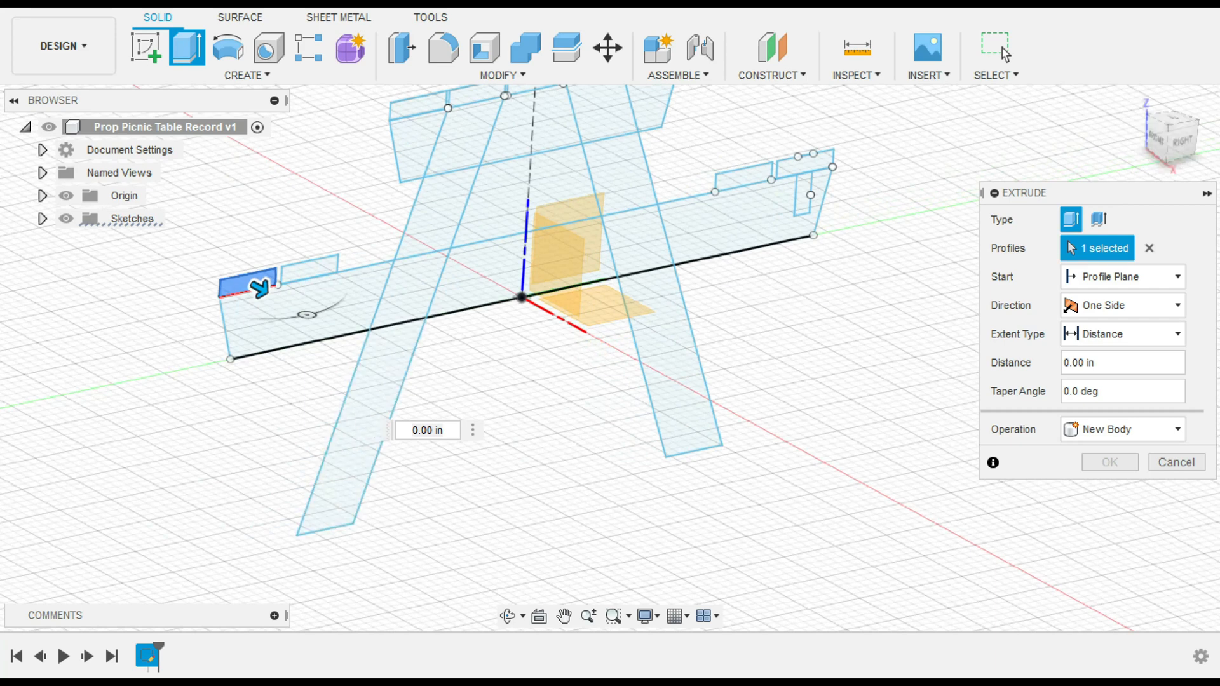
left_click_drag(446, 431, 366, 435)
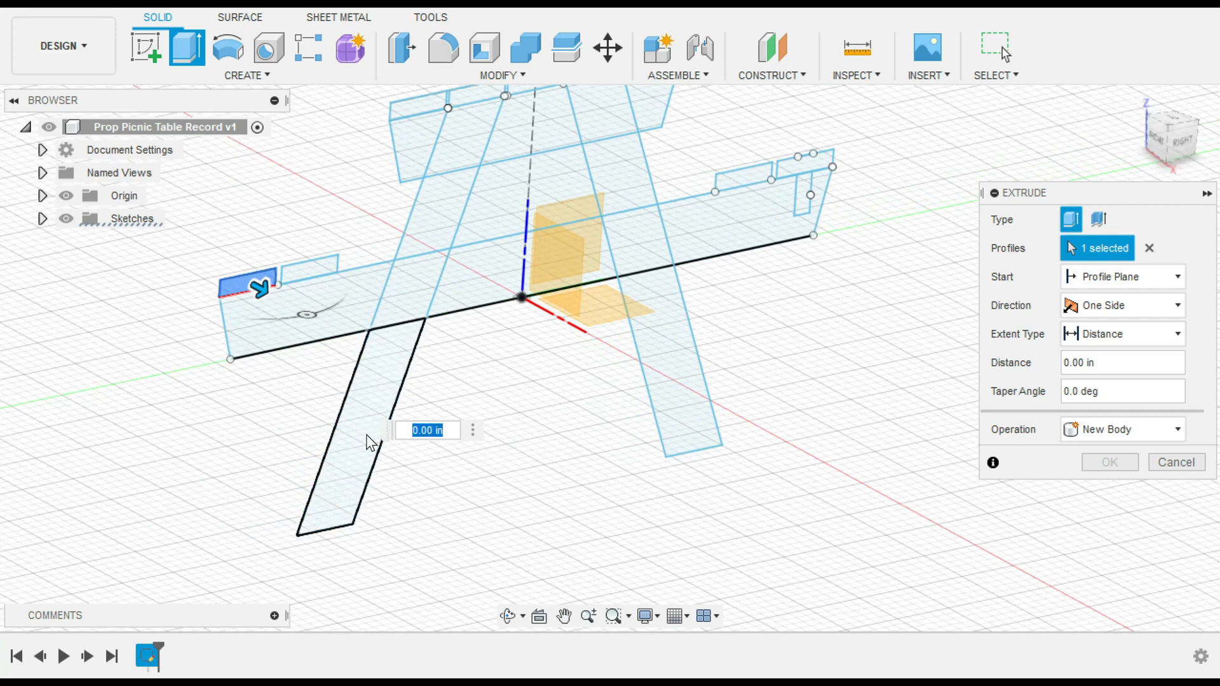
Step: Extrude the outer seat board profile at the crossbeam's left end by -Seat_lght as a new component
type("-")
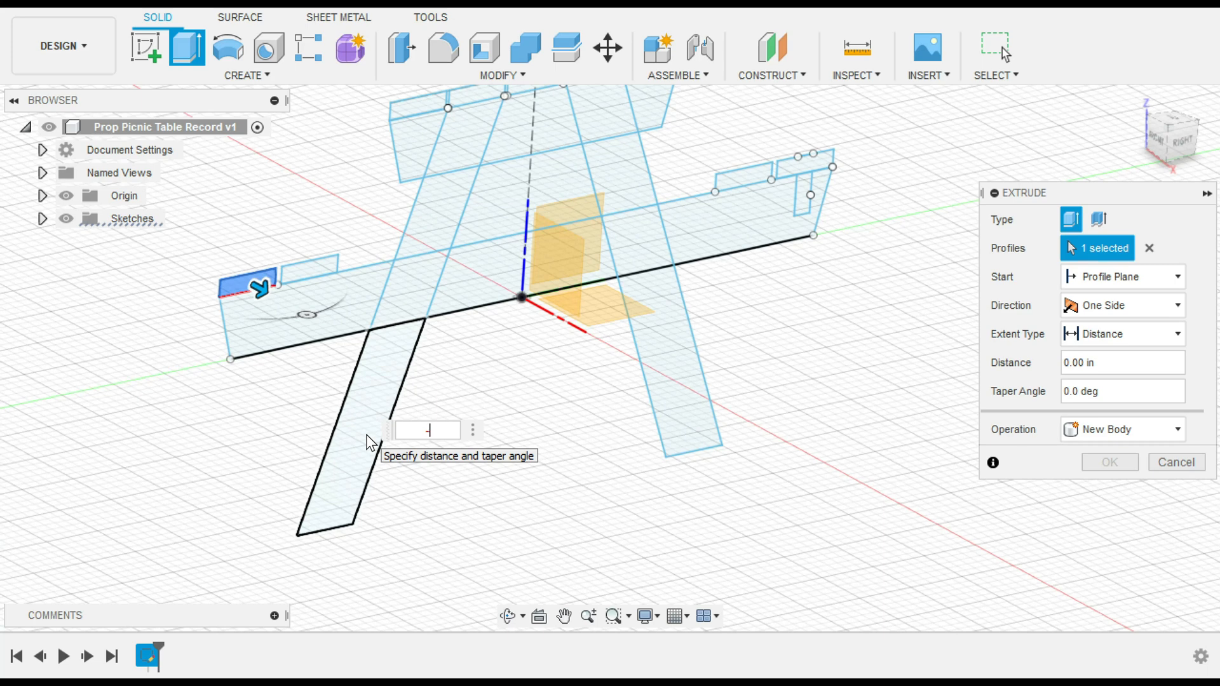
type("se")
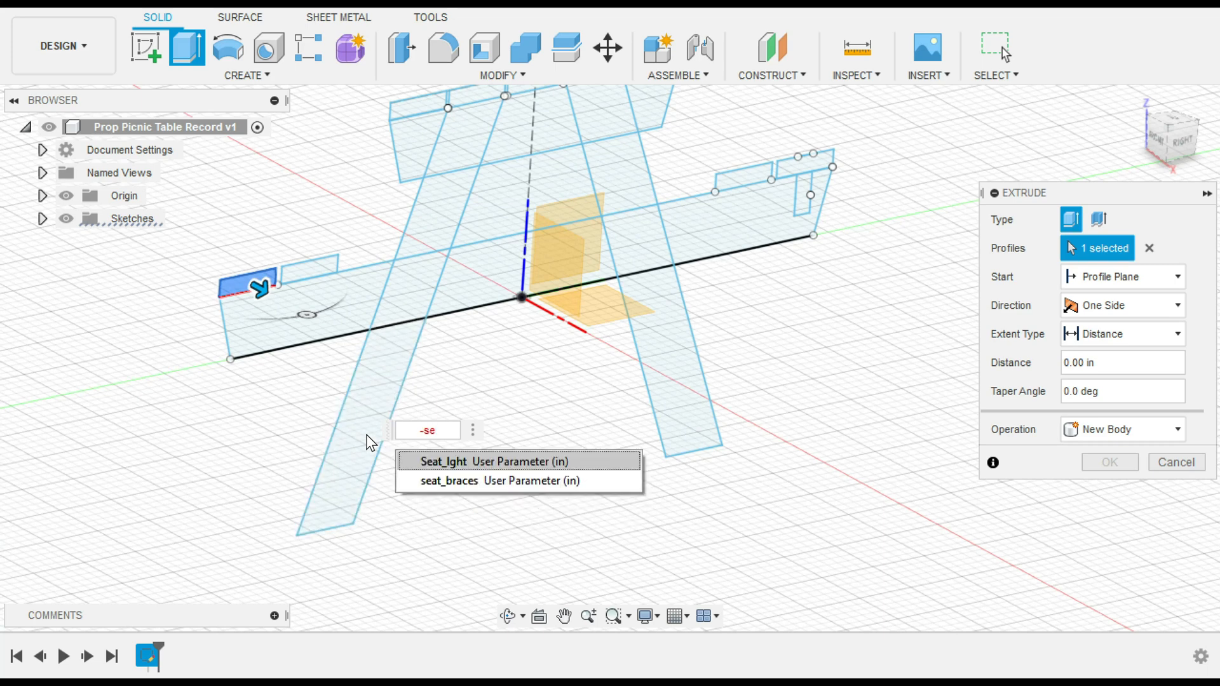
key("Return")
key("Return")
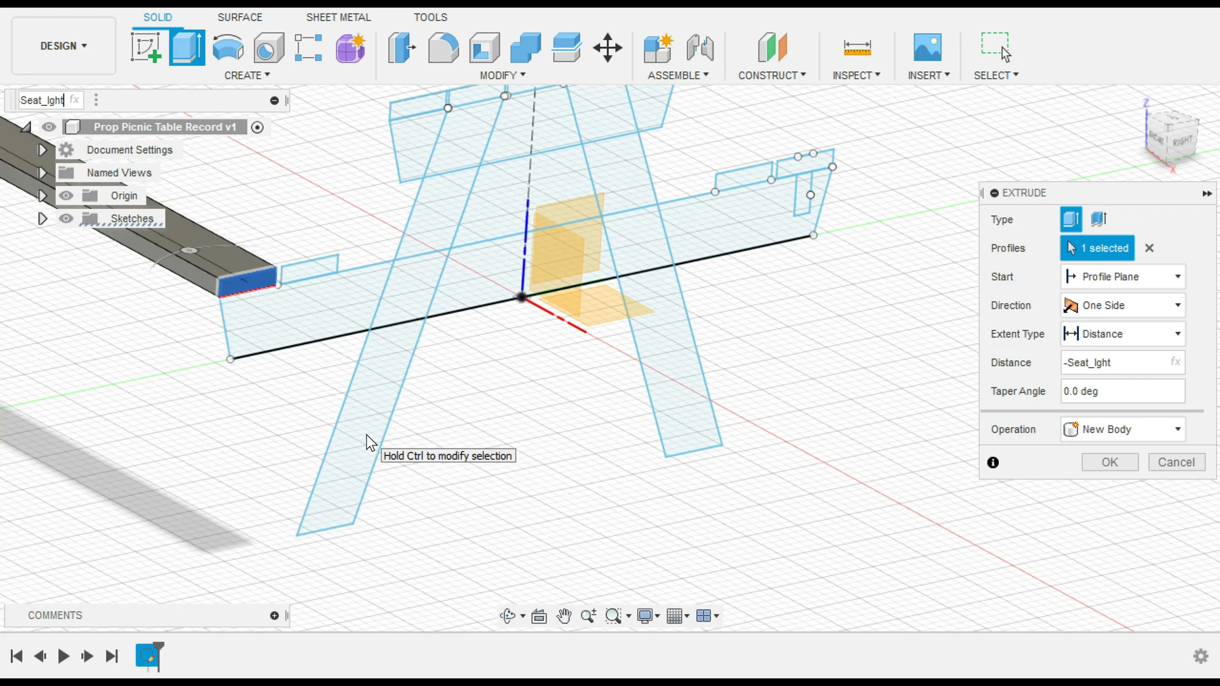
left_click(1175, 431)
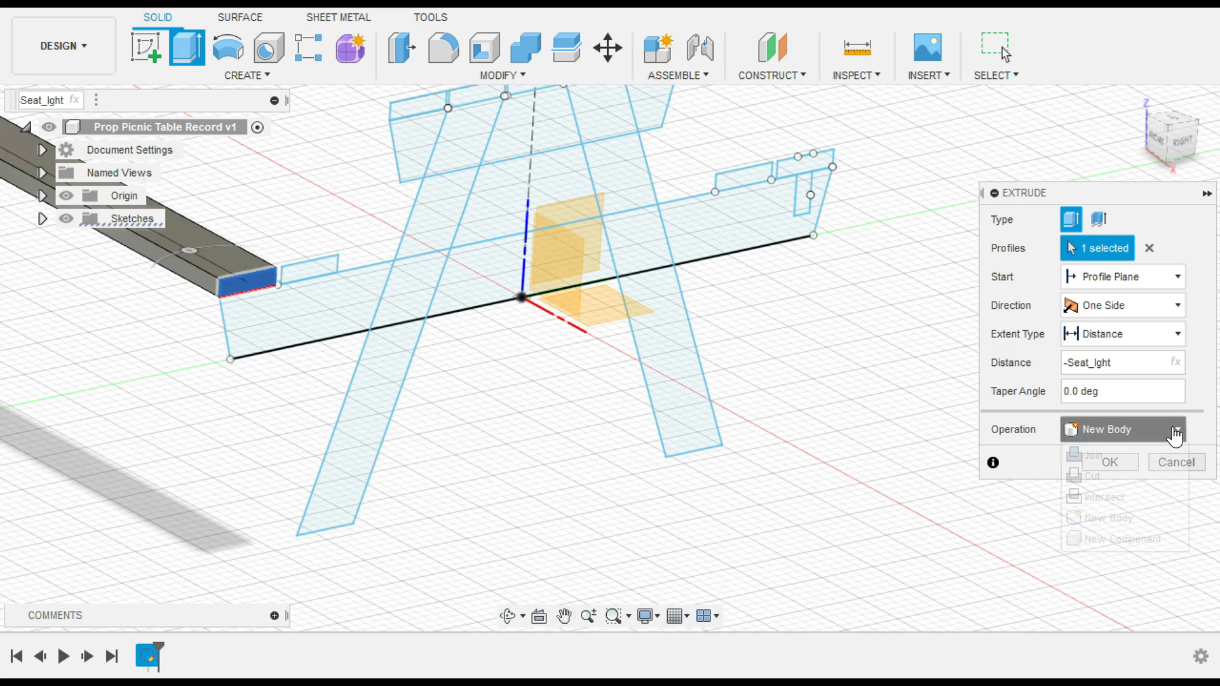
left_click(1132, 540)
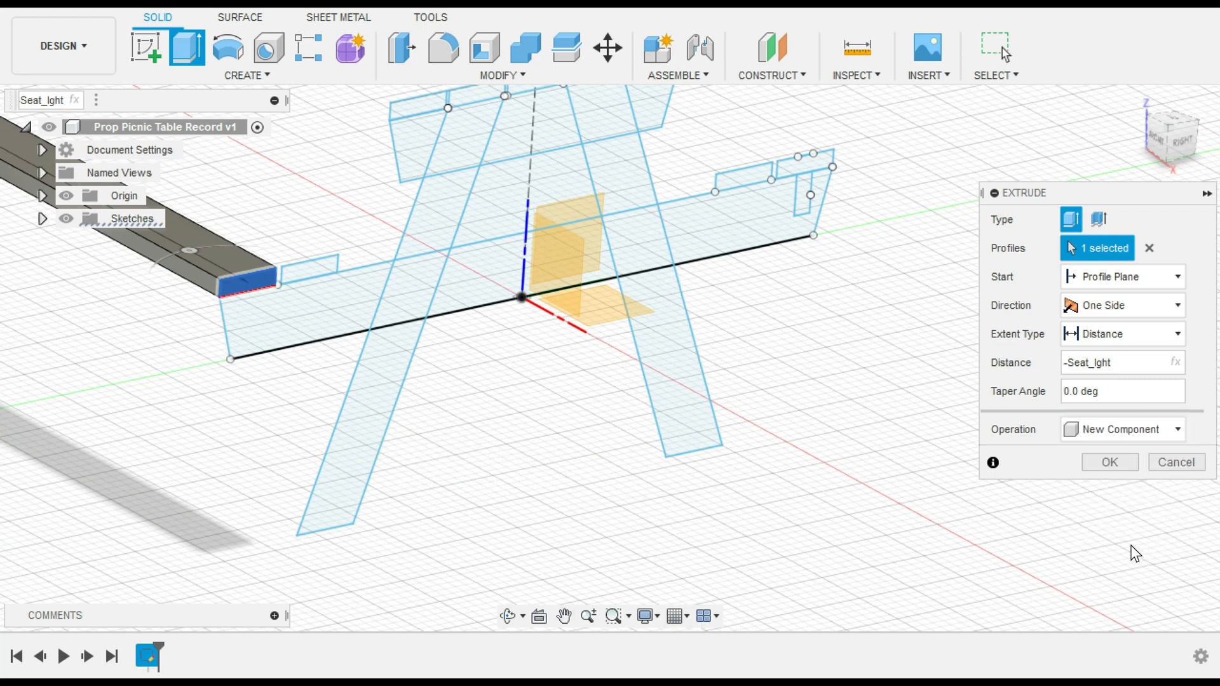
left_click(1104, 459)
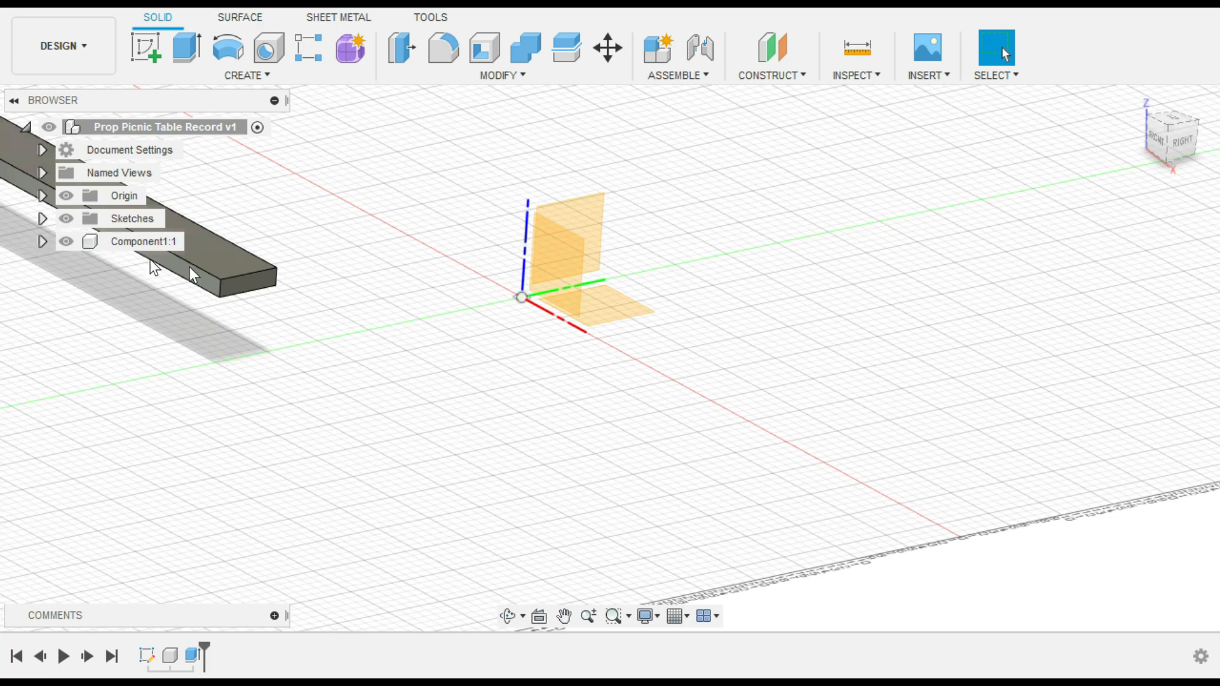
Step: Make Sketch1 visible again so its remaining profiles can be used
scroll(387, 294, "down", 4)
middle_click_drag(431, 316, 653, 438)
left_click(42, 219)
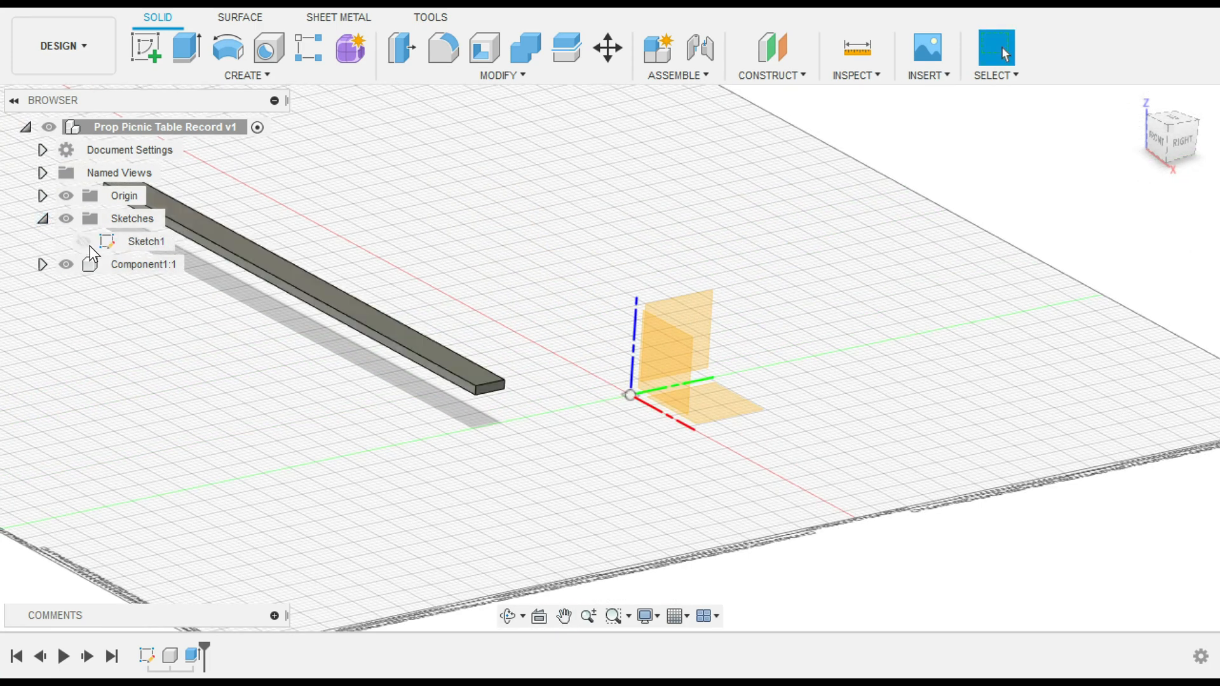
left_click(83, 241)
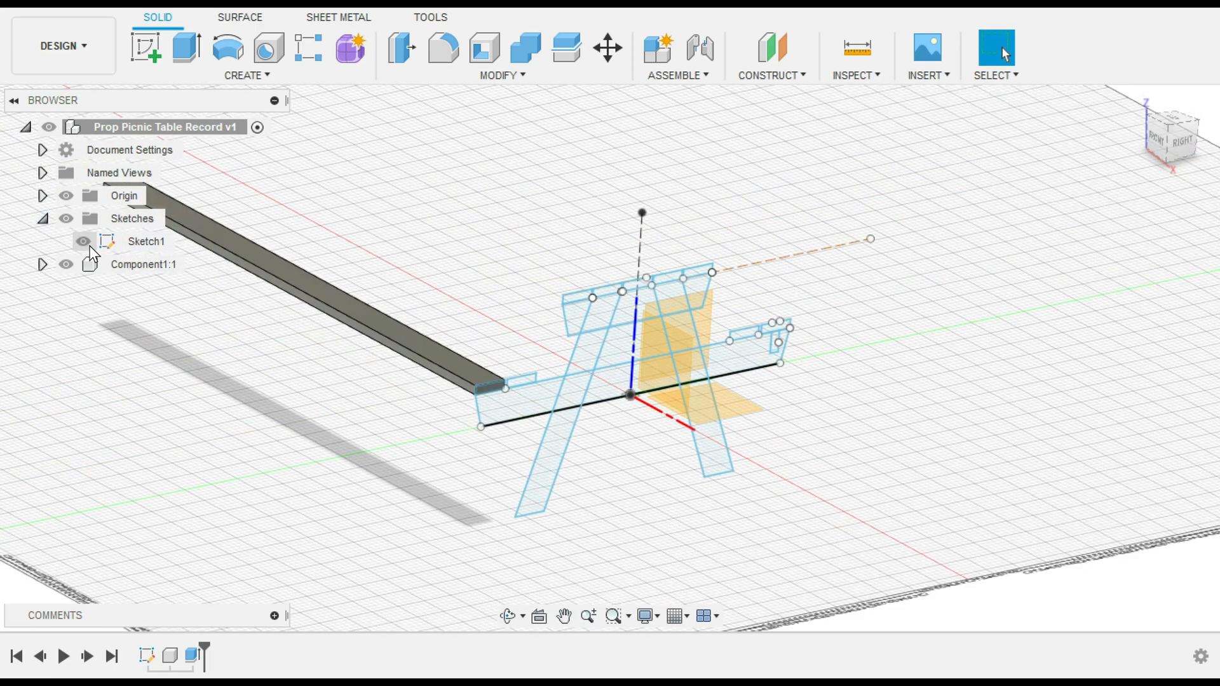
Step: Rename the extruded board component as Seat Board
double_click(116, 266)
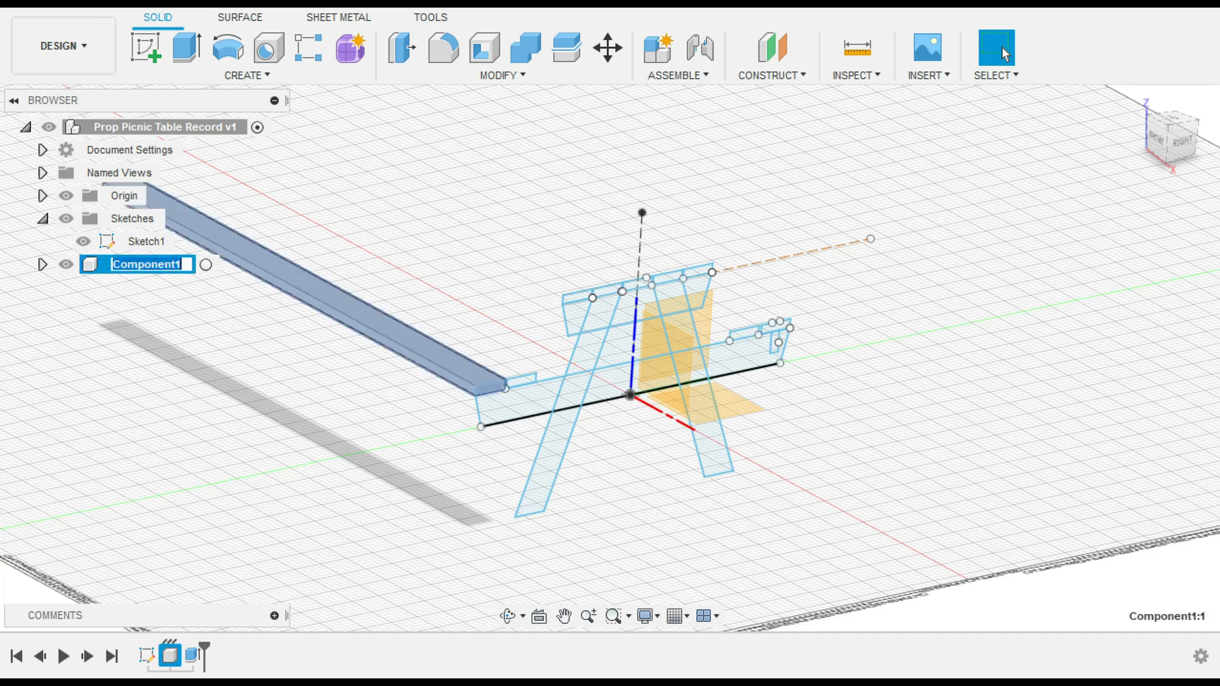
type("Seat")
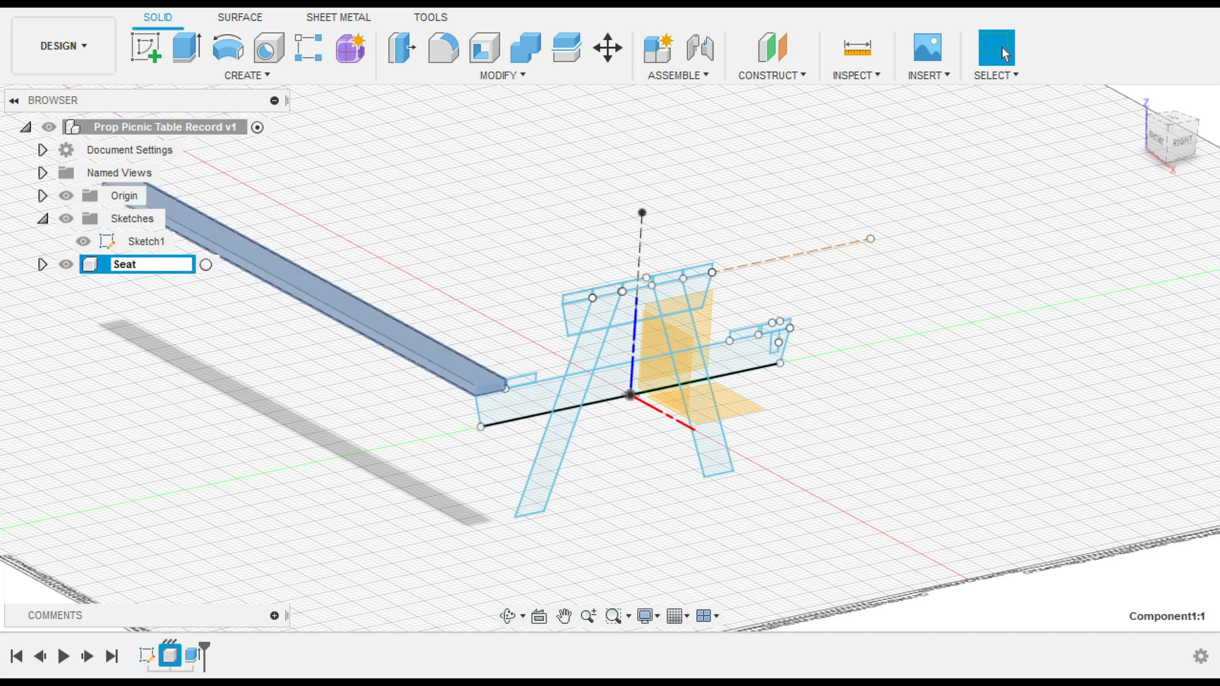
type(" Board")
key("Return")
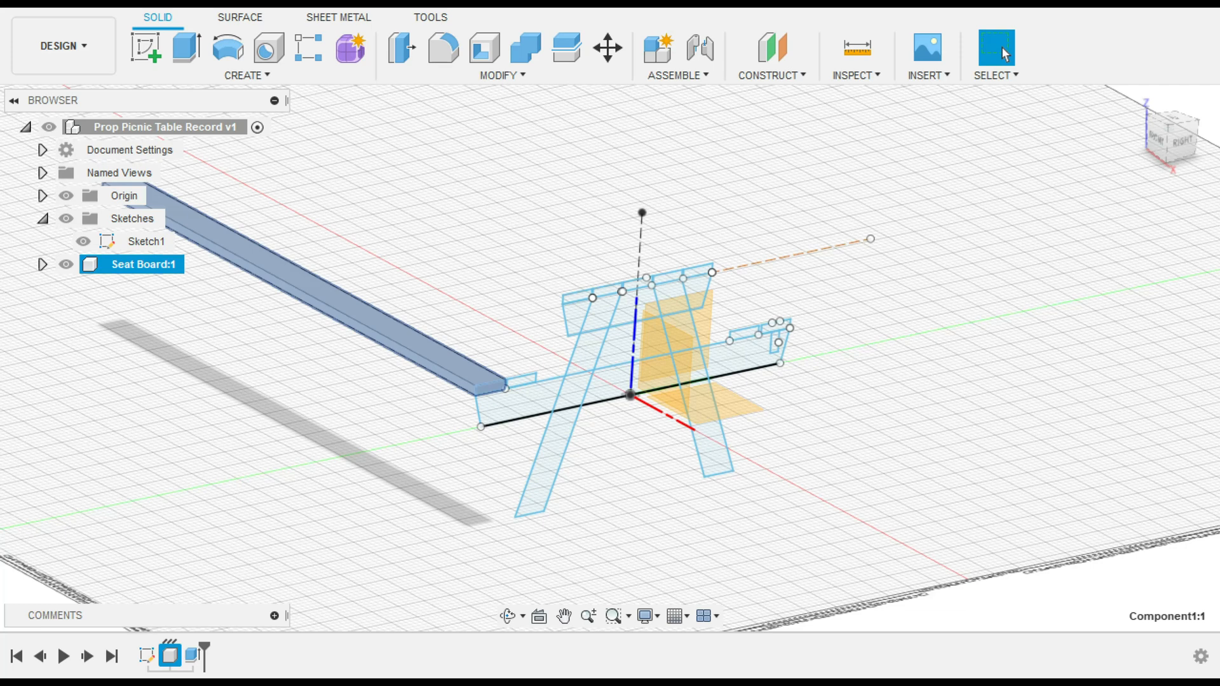
Step: Extrude the inner seat board profile at the crossbeam's left end by -Seat_lght as a new component
key("e")
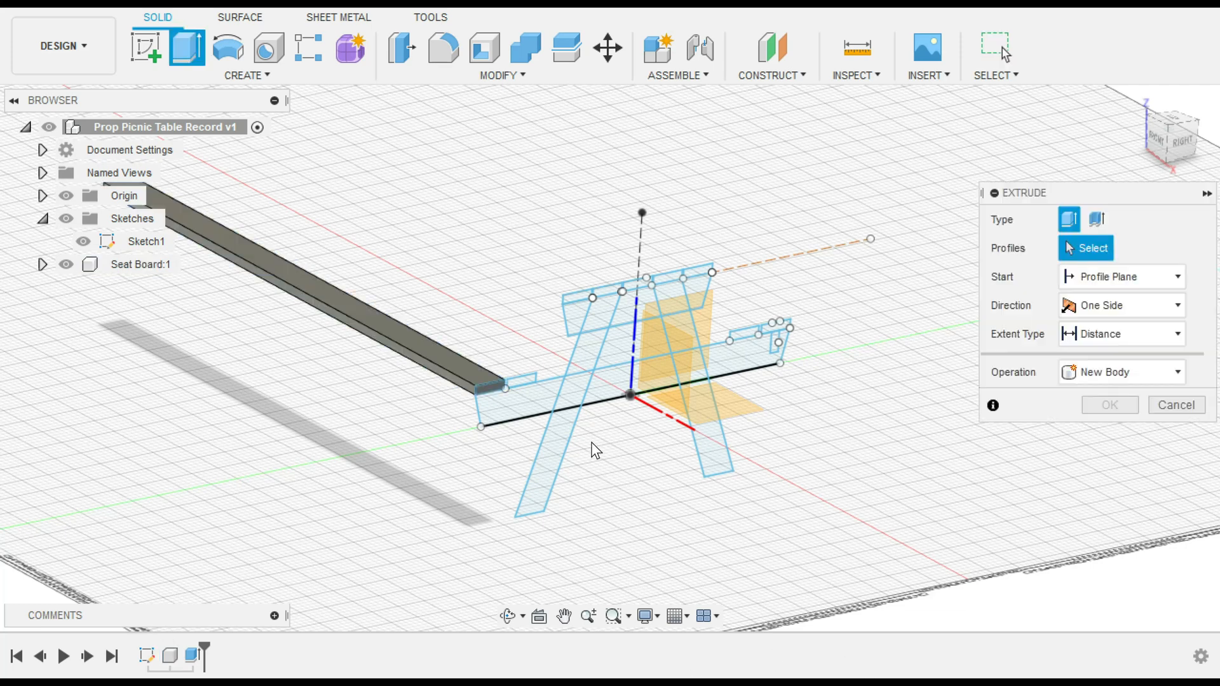
left_click(525, 386)
type("-se")
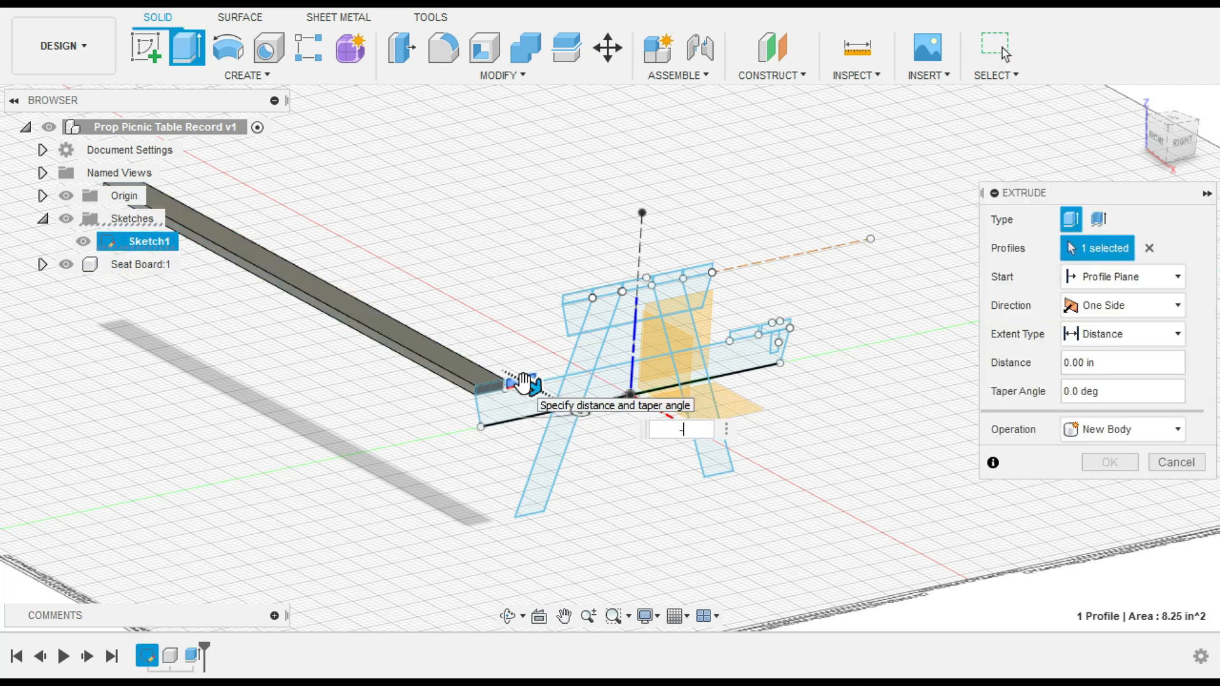
key("Return")
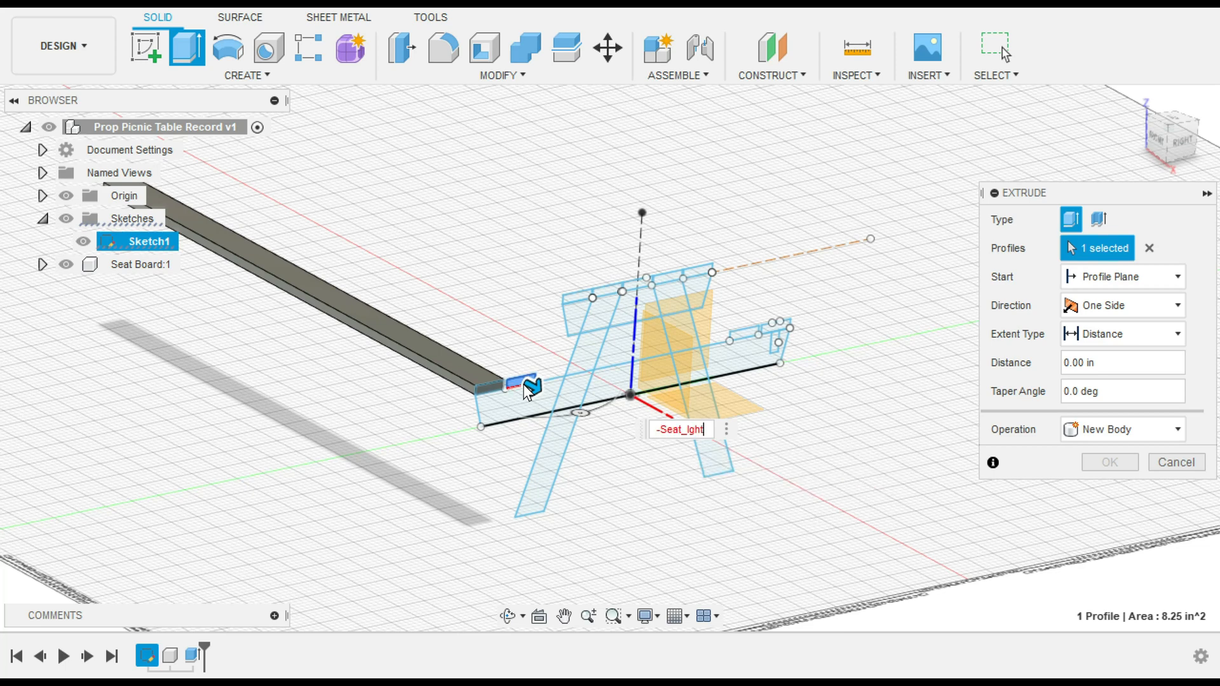
key("Return")
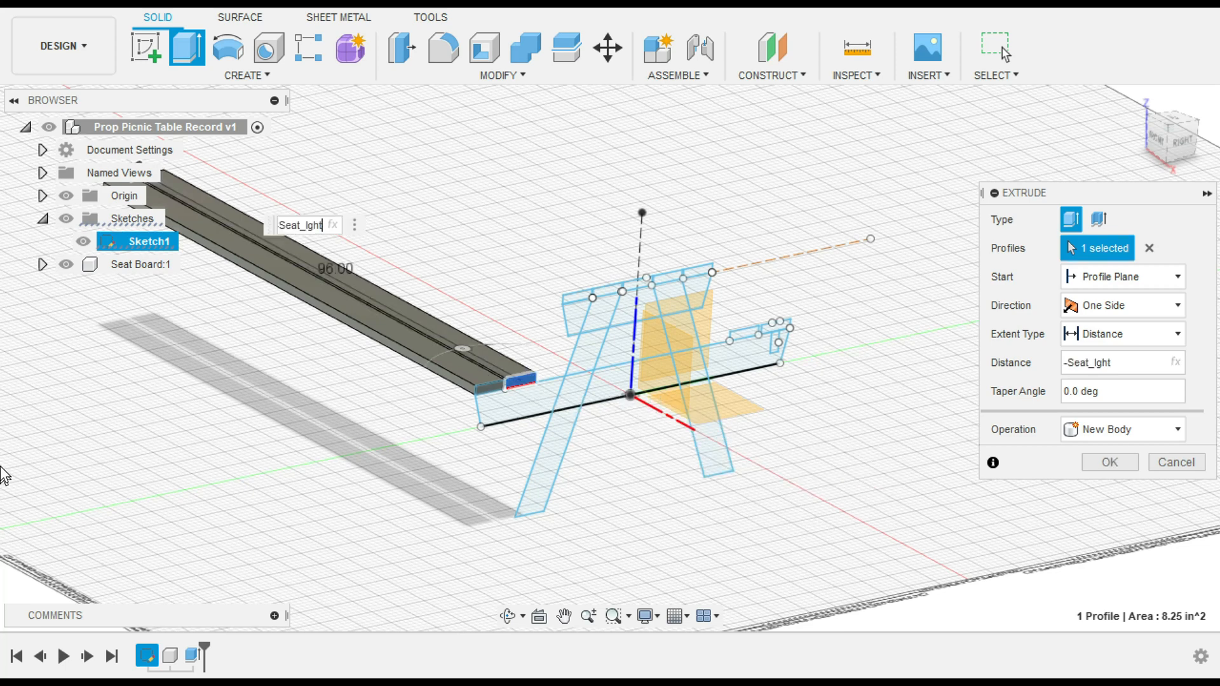
left_click(1160, 437)
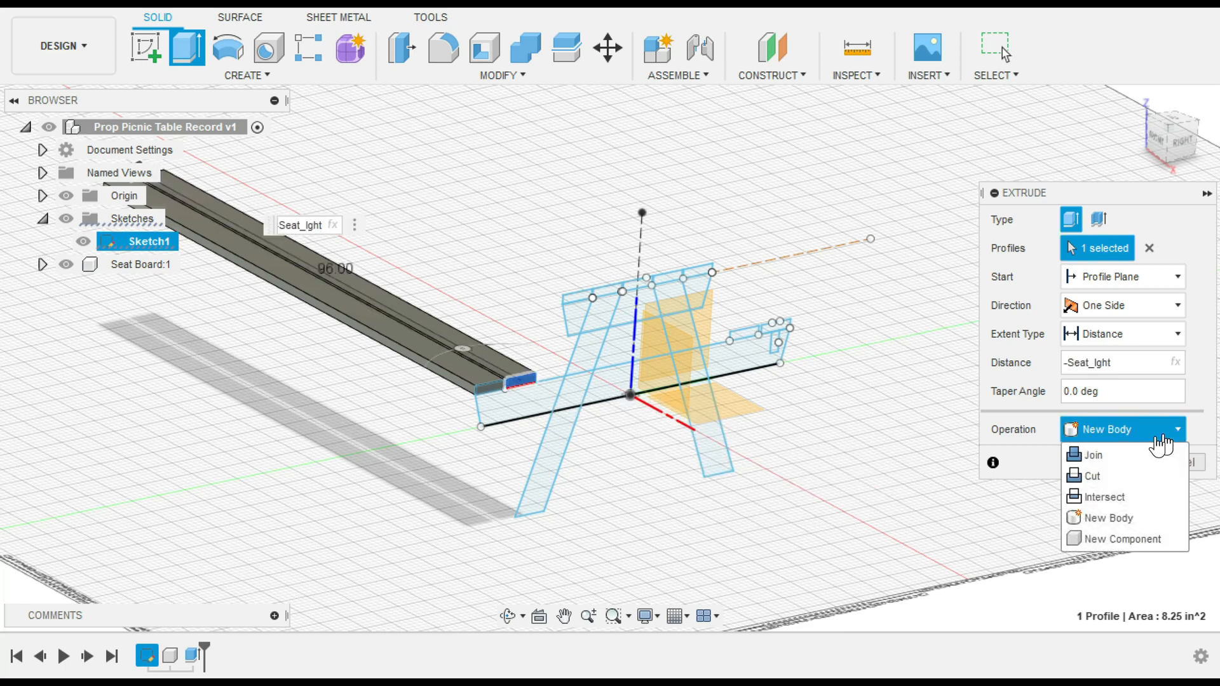
left_click(1089, 540)
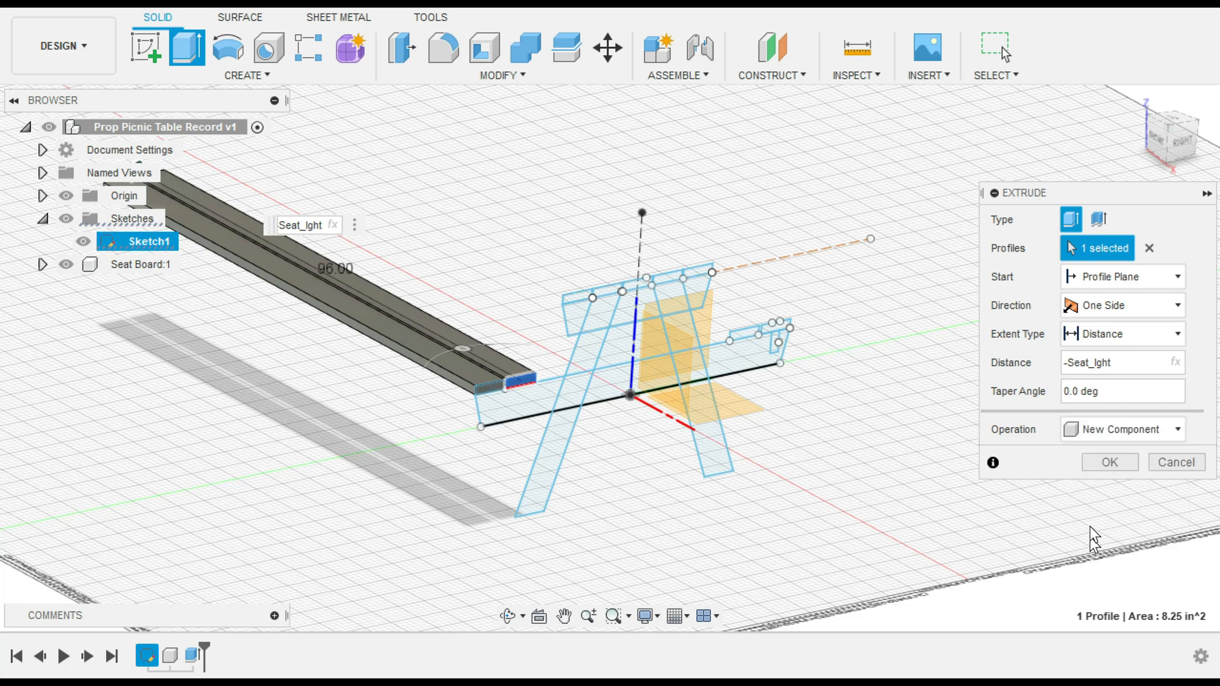
left_click(1104, 468)
Step: Extrude the inner seat board profile at the crossbeam's right end by -Seat_lght as a new component
scroll(777, 330, "up", 4)
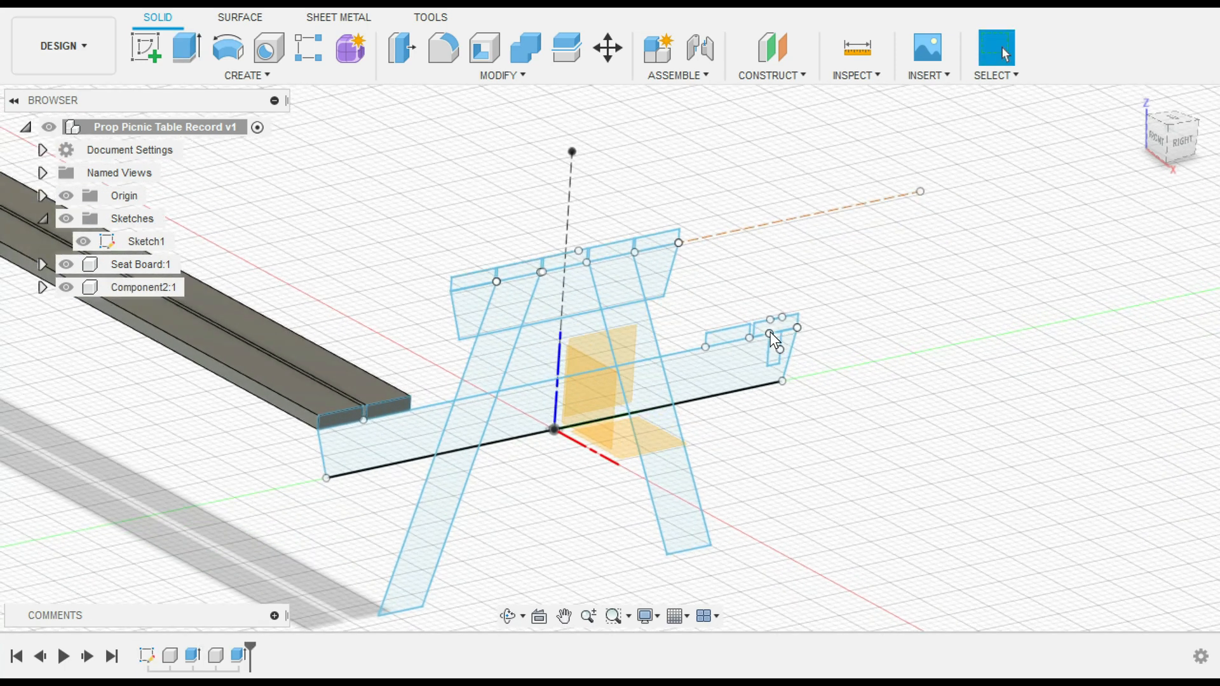
key("e")
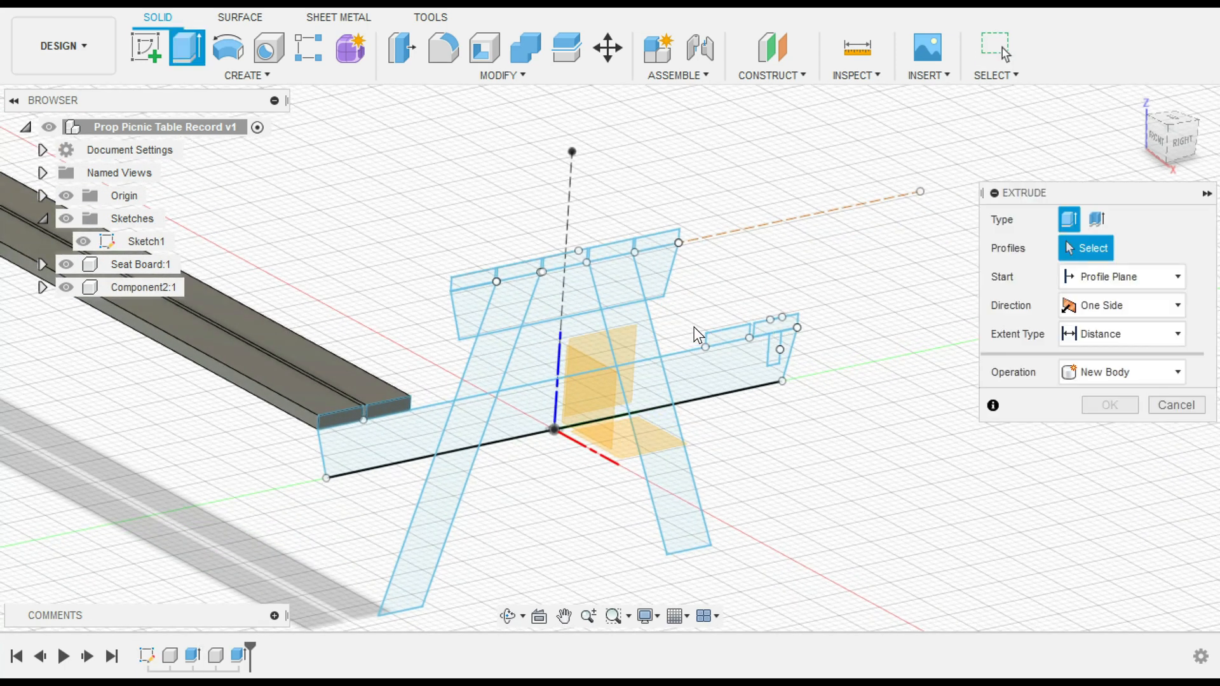
left_click(733, 336)
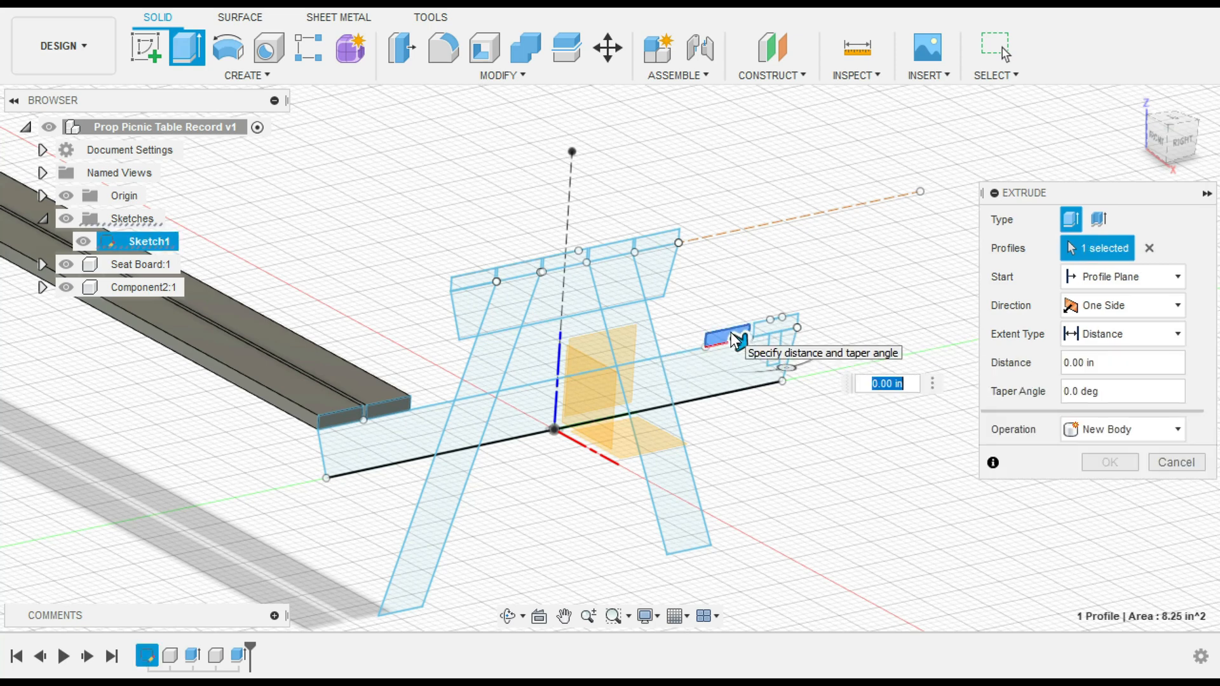
key("BackSpace")
type("-sae")
key("BackSpace")
key("BackSpace")
type("e")
key("Return")
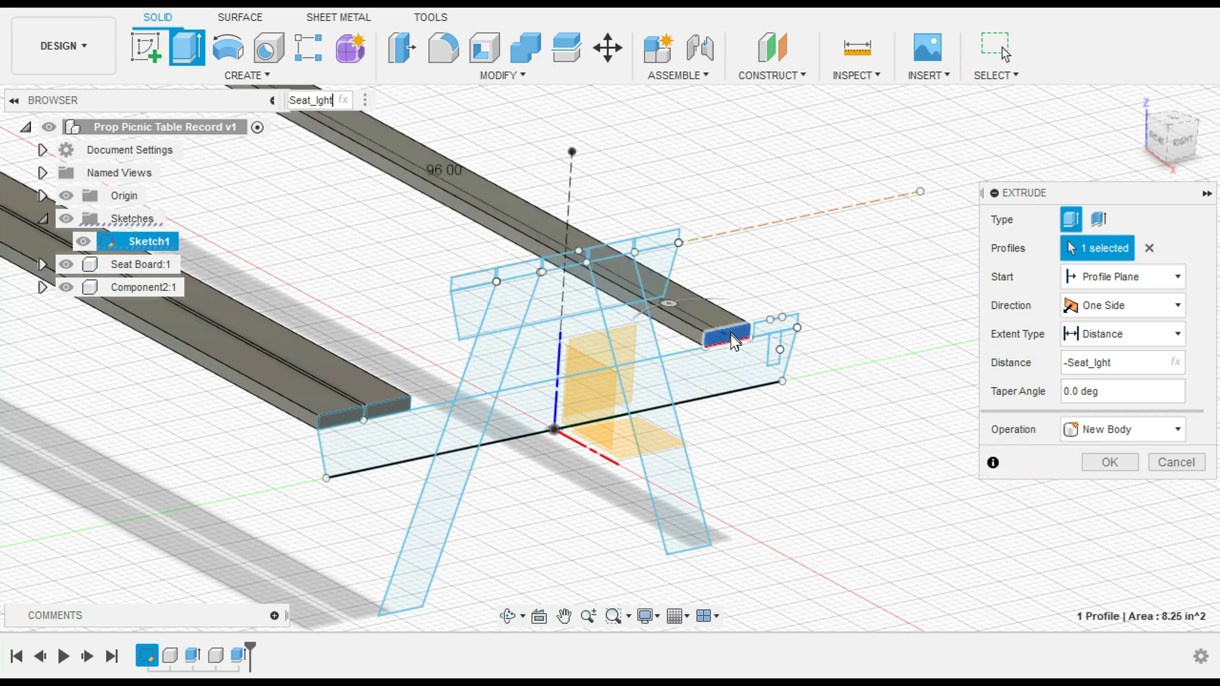
left_click(1149, 430)
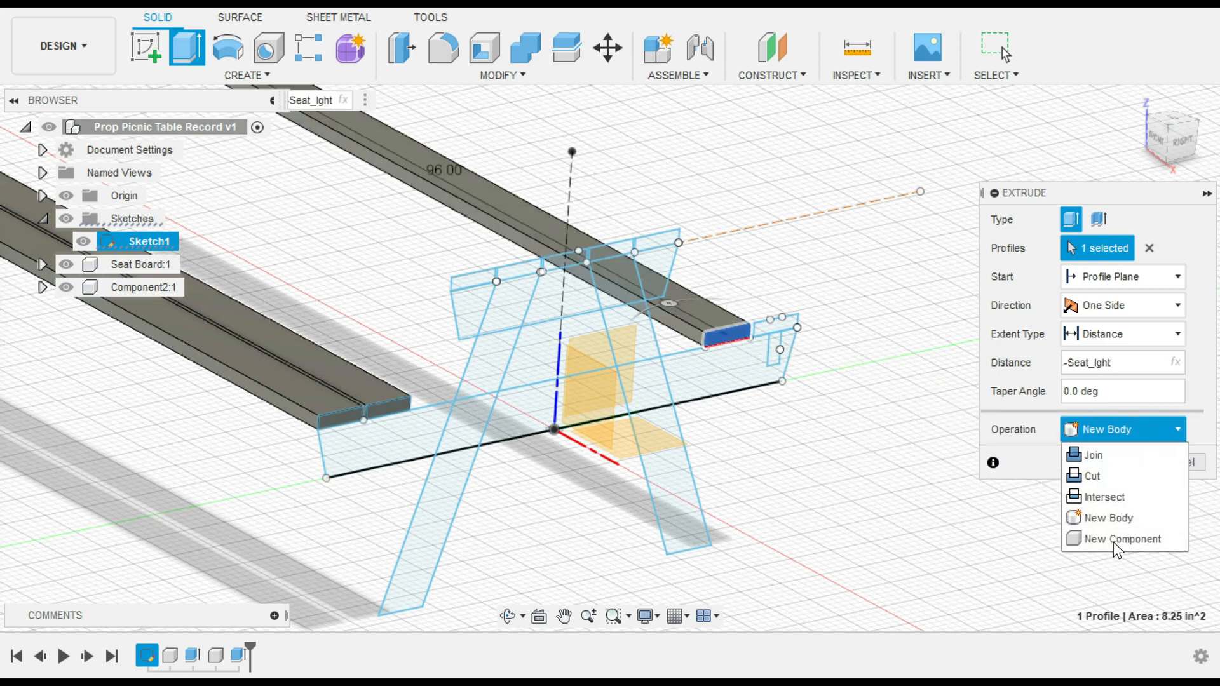
left_click(1113, 540)
left_click(1107, 459)
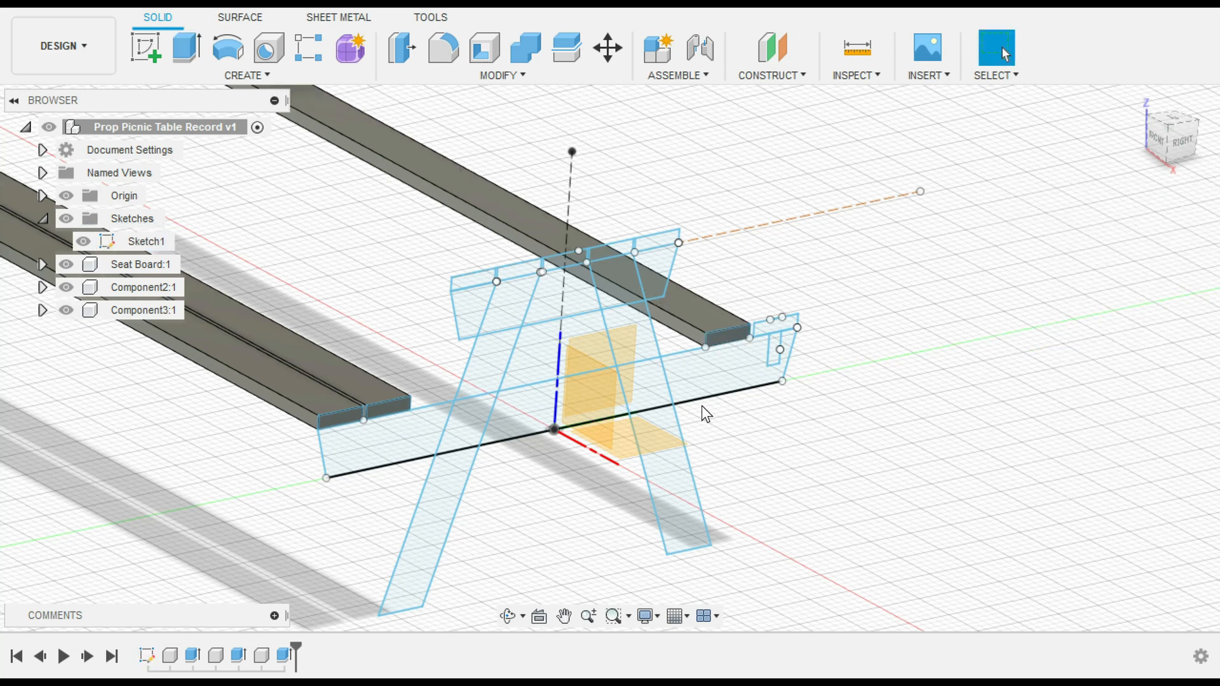
Step: Extrude the outer seat board profile at the crossbeam's right end by -Seat_lght as a new component
key("e")
left_click(780, 327)
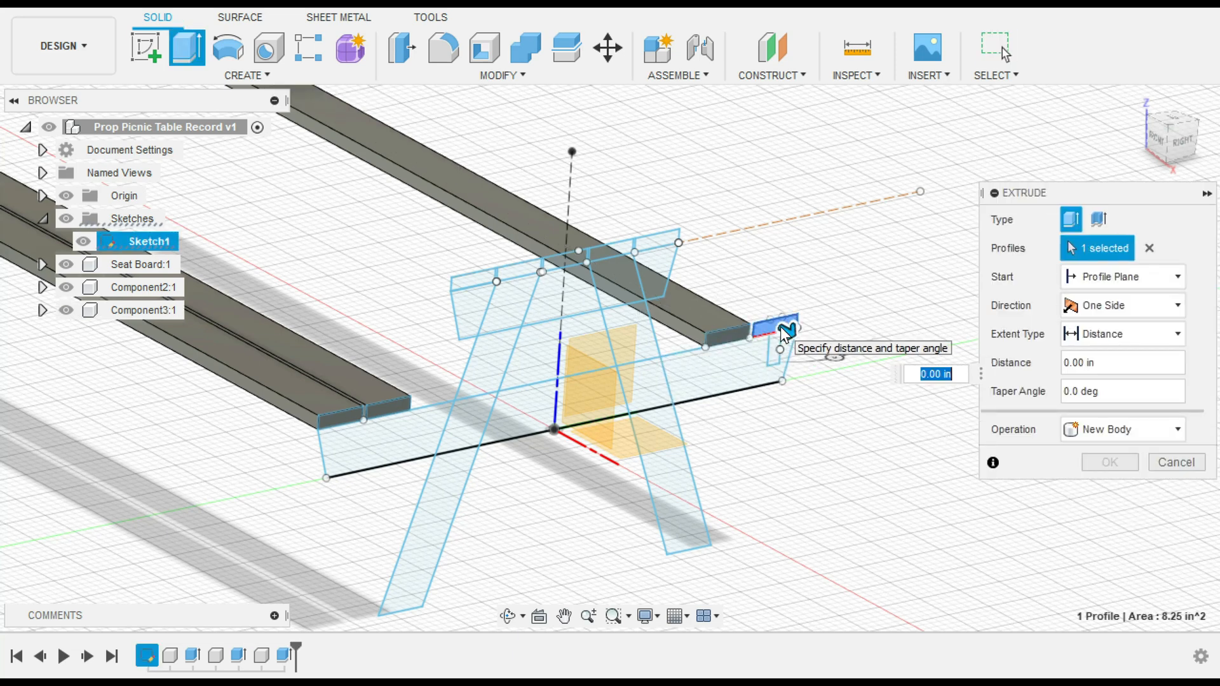
type("-se")
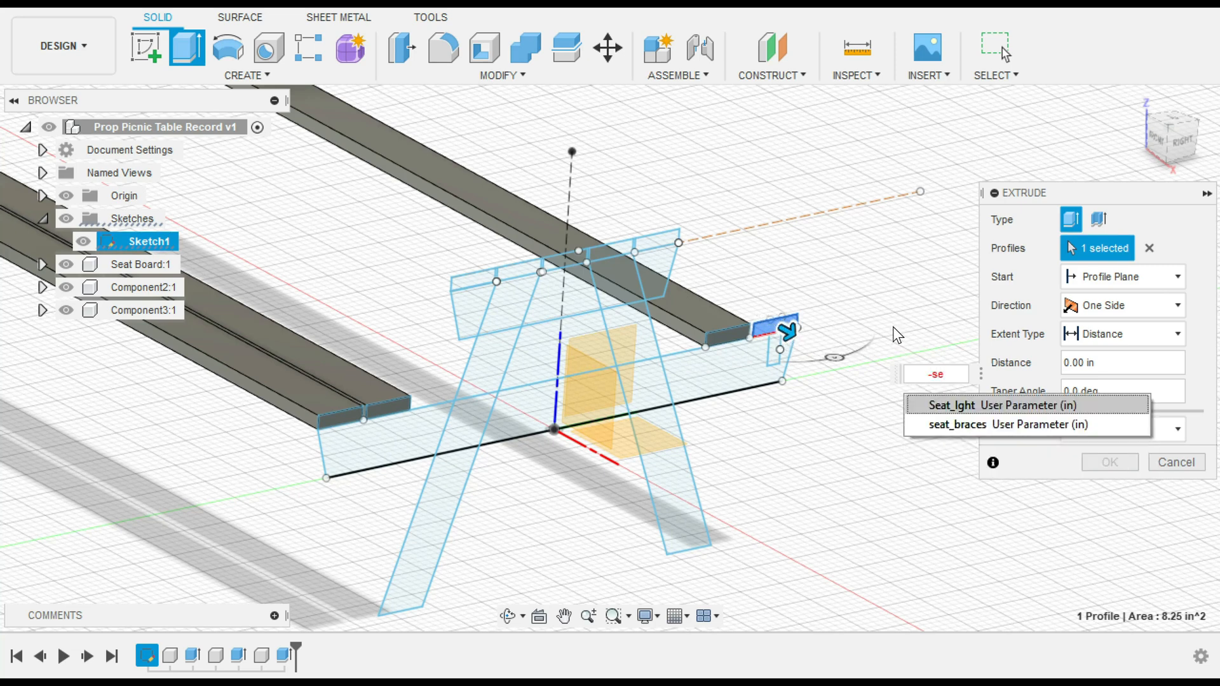
left_click(1054, 405)
left_click(1176, 427)
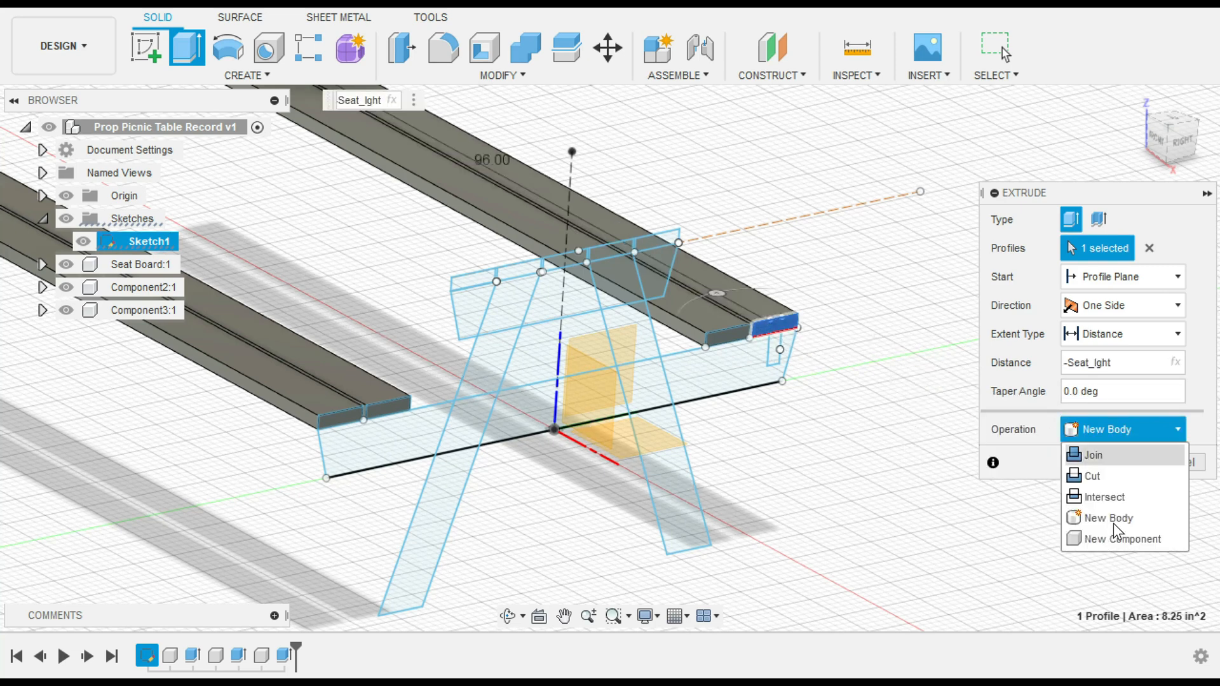
left_click(1110, 535)
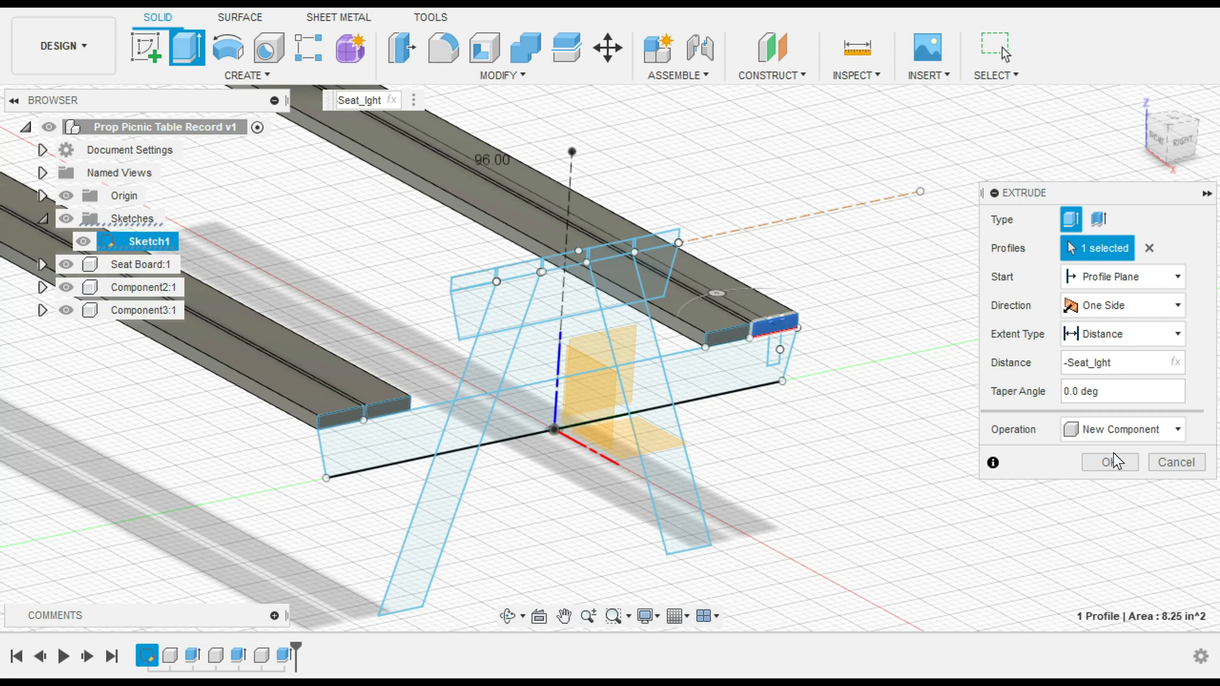
left_click(1110, 463)
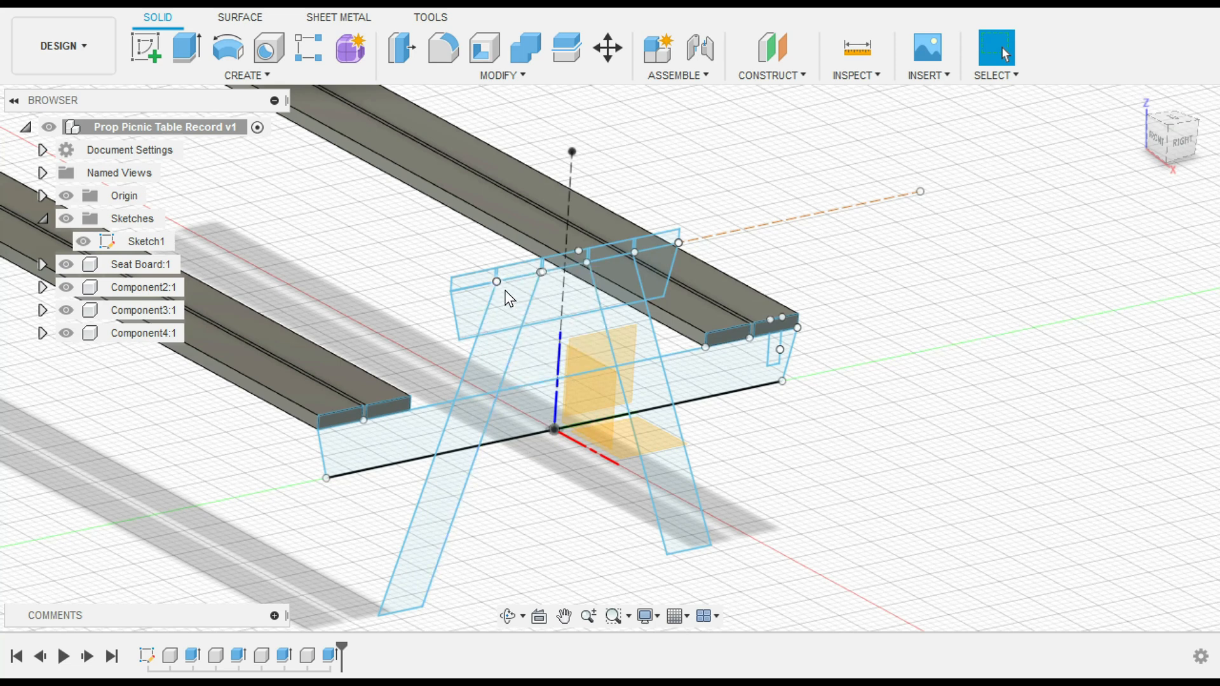
Step: Extrude the five tabletop board profiles together by -table_top_lgt as a new component
left_click(467, 282)
key("e")
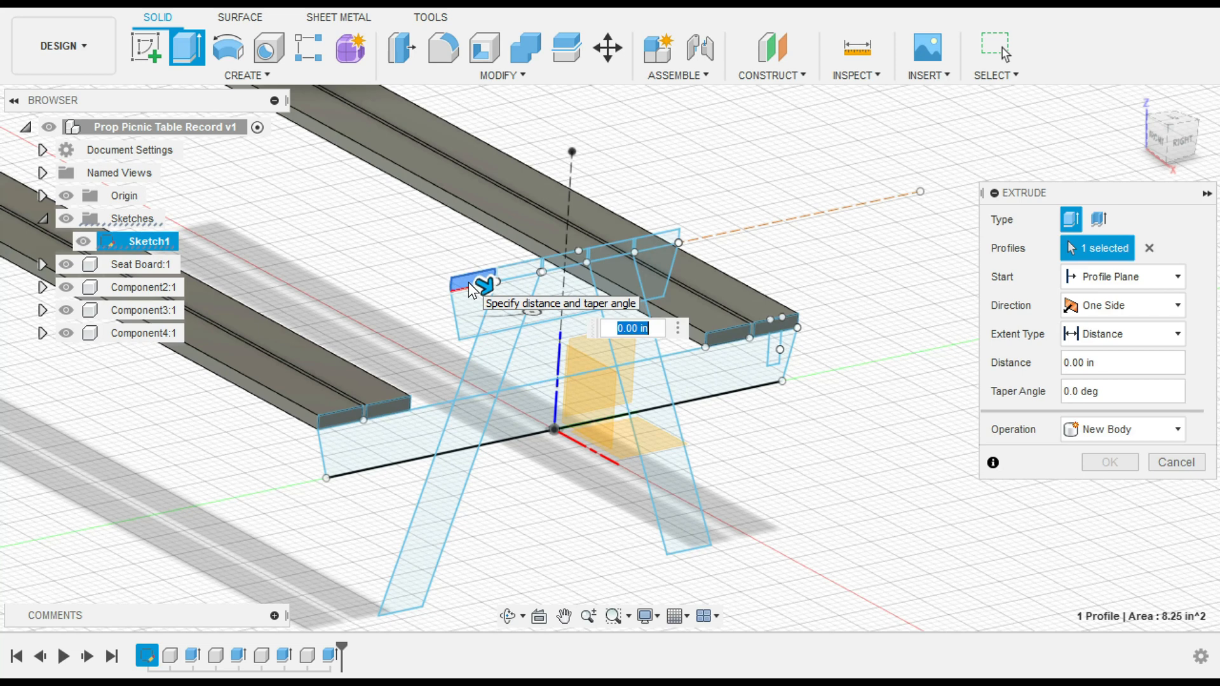
key("BackSpace")
type("-t")
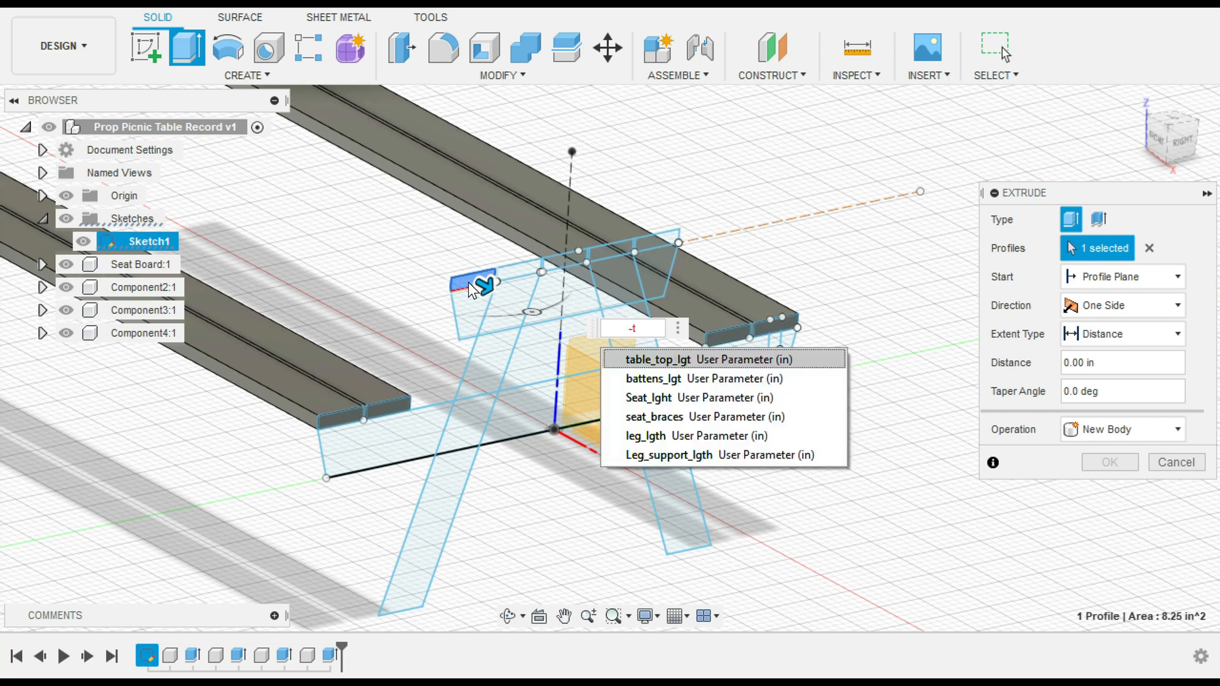
key("Return")
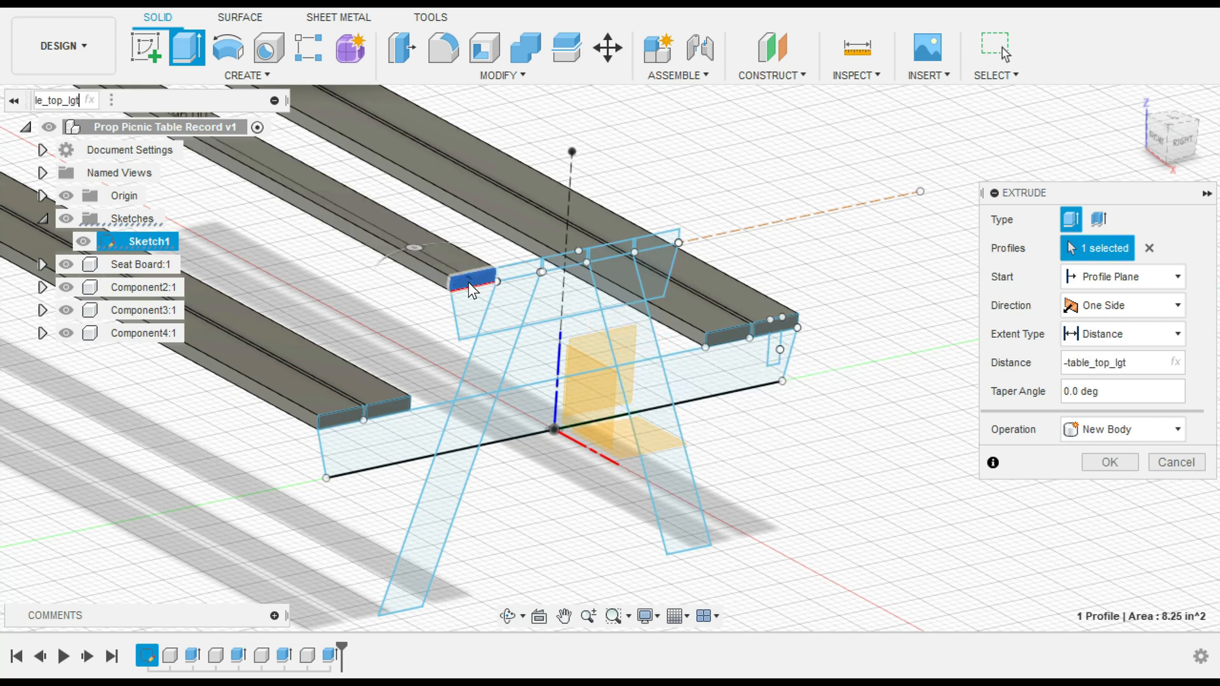
left_click(1178, 430)
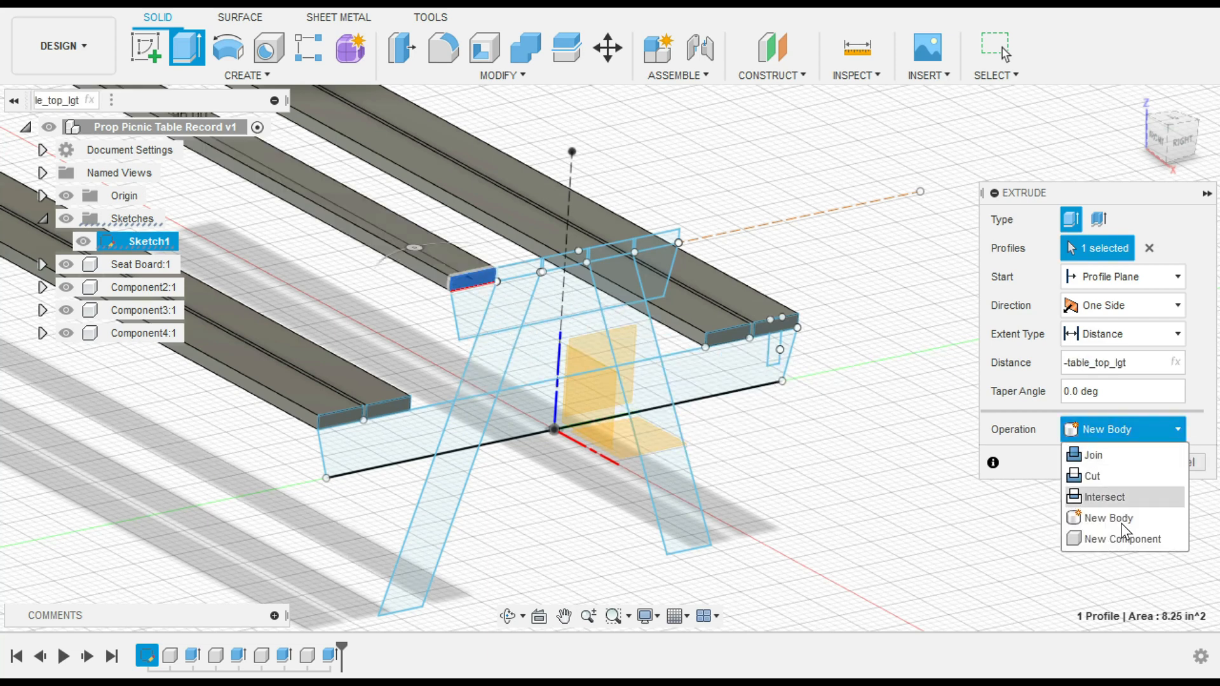
left_click(1113, 538)
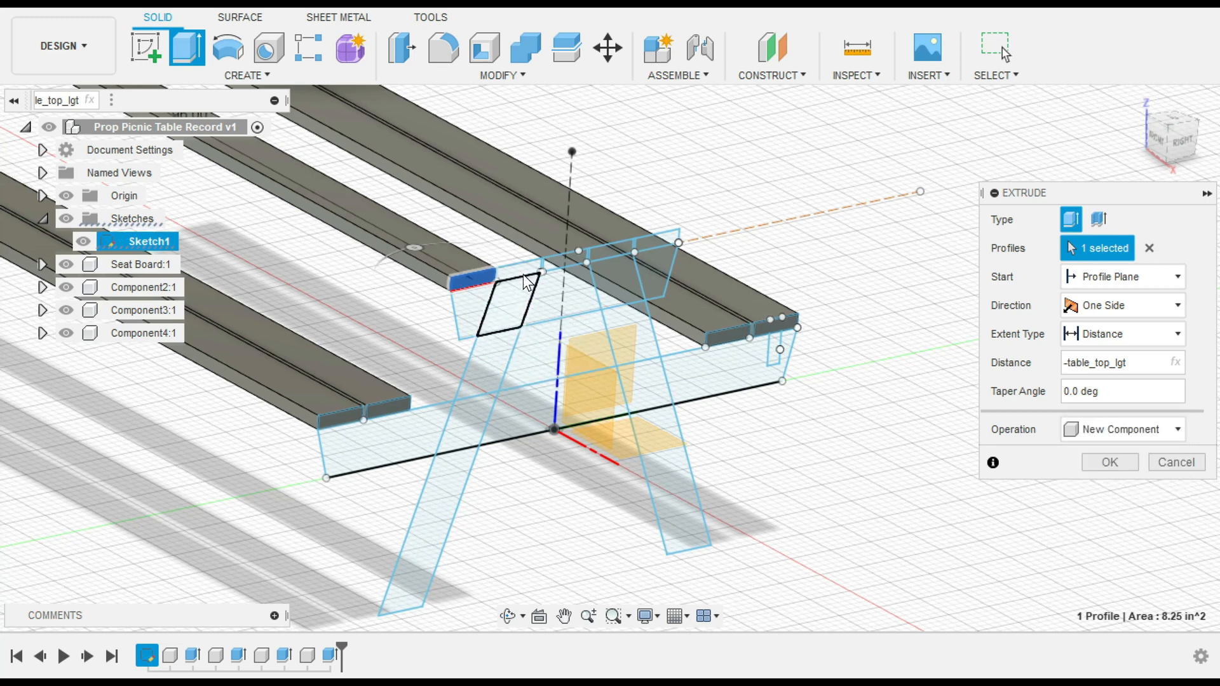
left_click(525, 280)
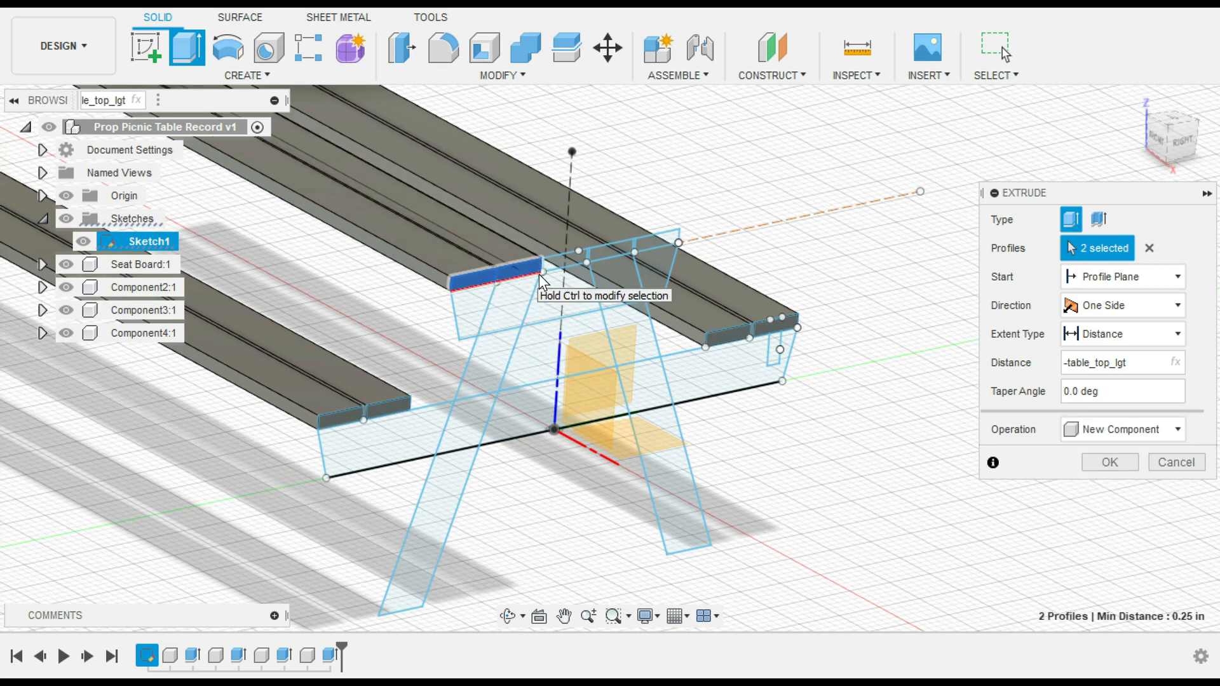
left_click(573, 266)
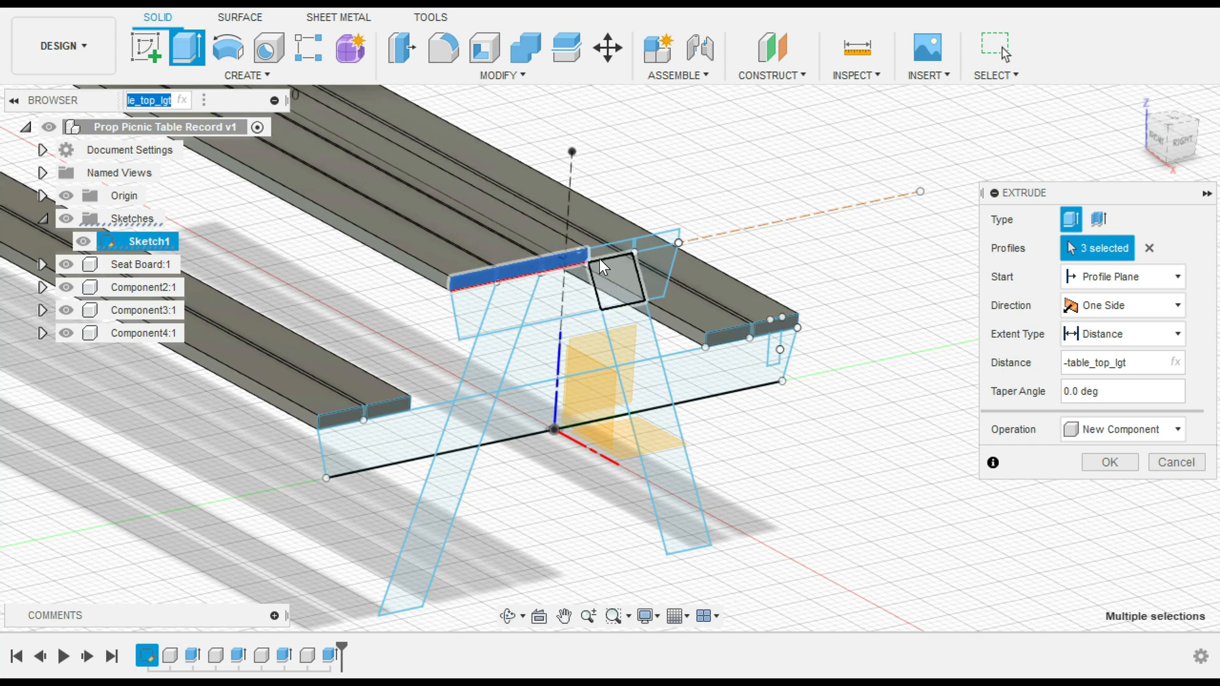
left_click(660, 246)
left_click(665, 244)
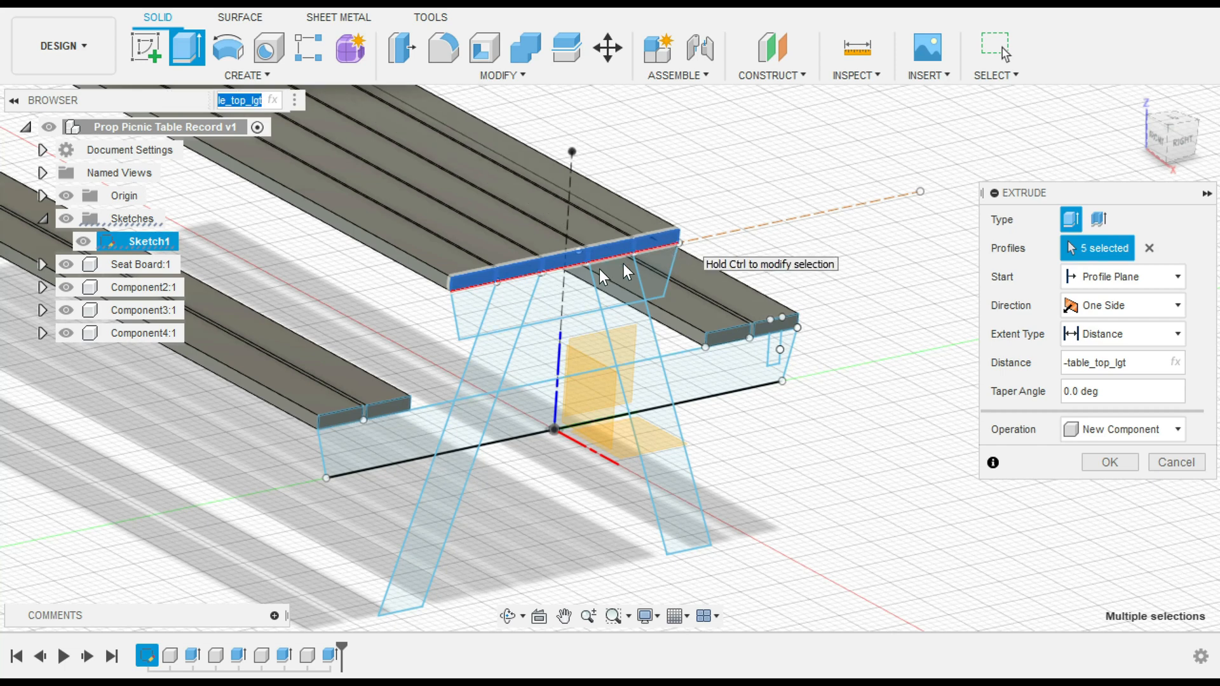
left_click(1109, 460)
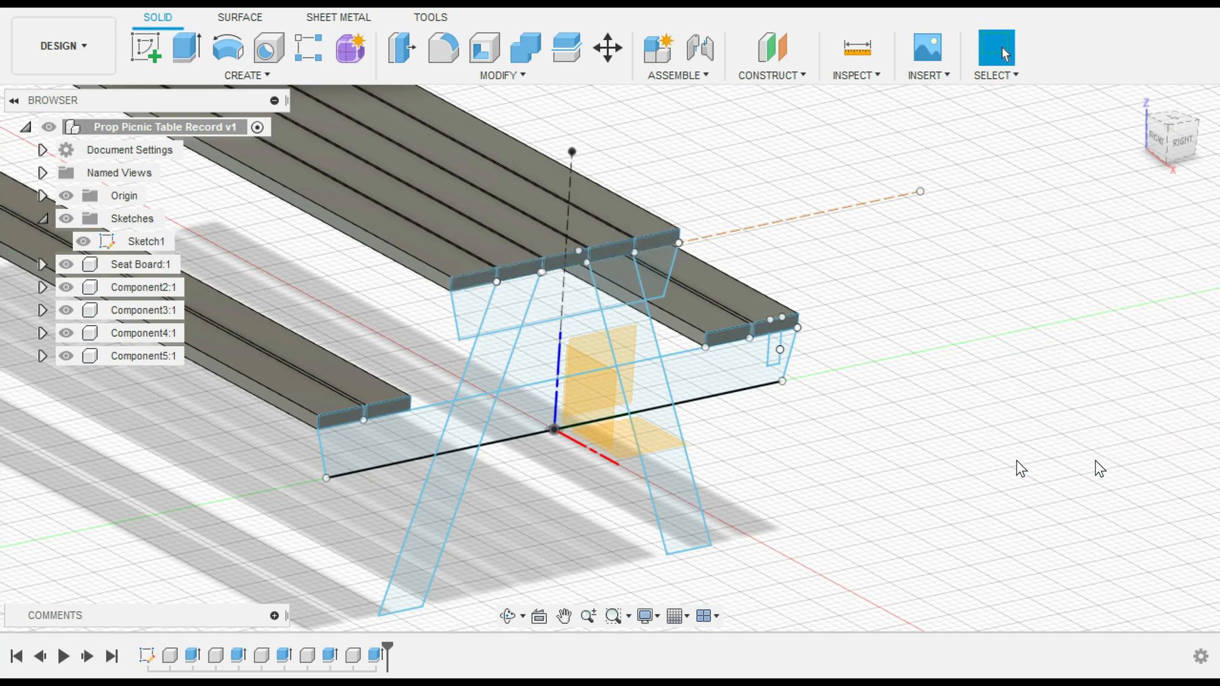
Step: Examine the new tabletop component by toggling its visibility and inspecting the bodies it contains
left_click(67, 356)
left_click(66, 356)
left_click(67, 357)
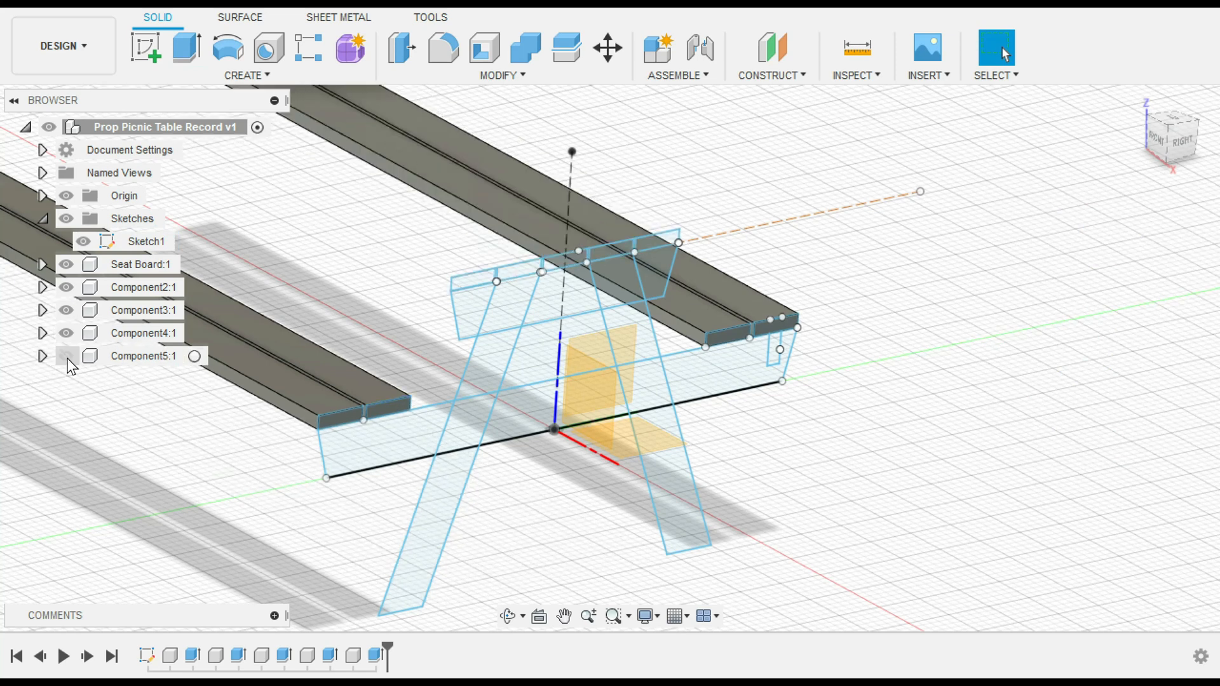
left_click(66, 356)
left_click(40, 356)
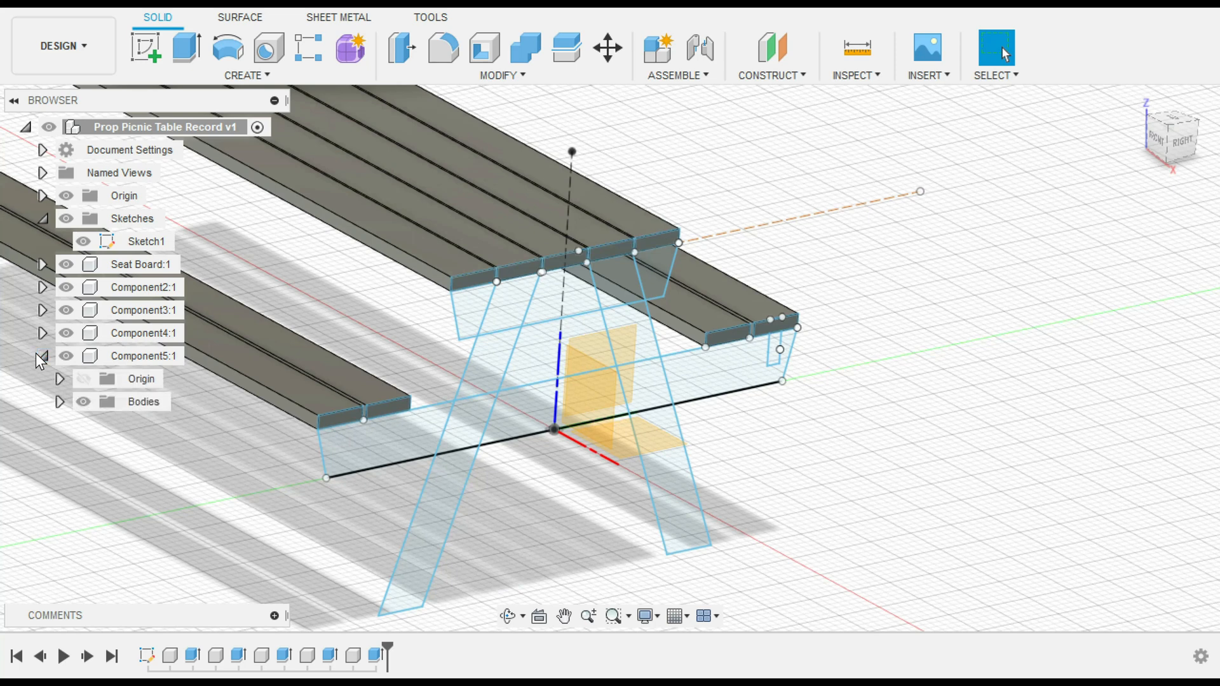
left_click(59, 401)
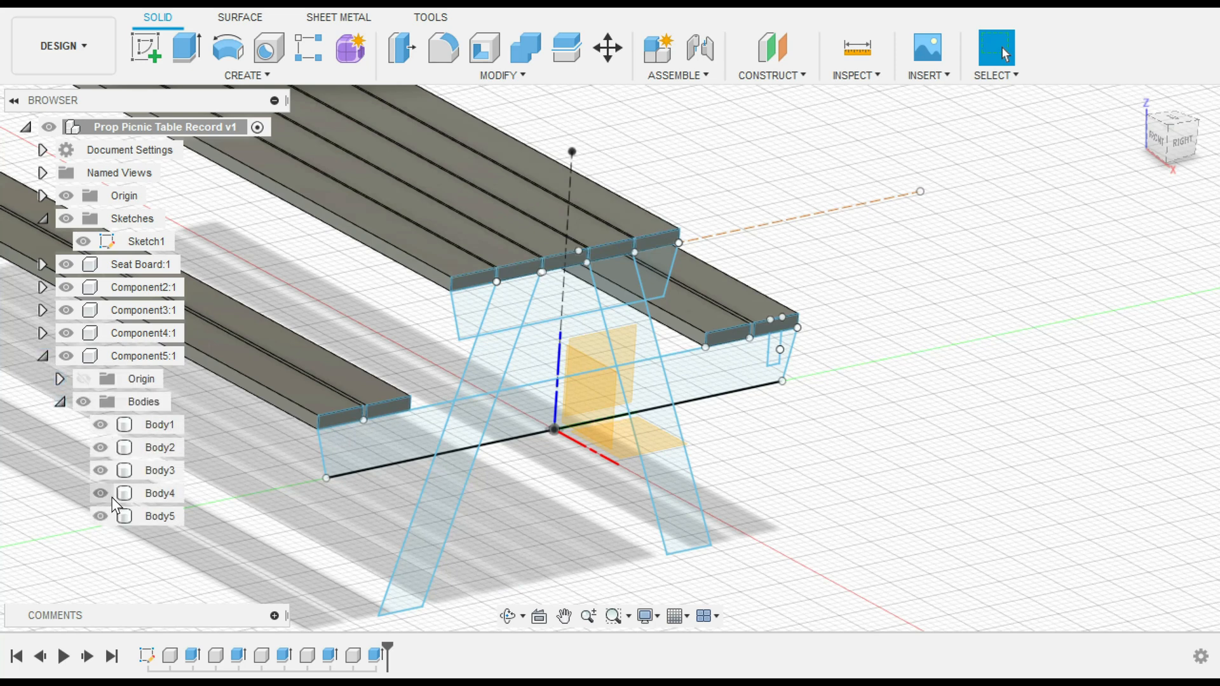
left_click(99, 516)
left_click(99, 516)
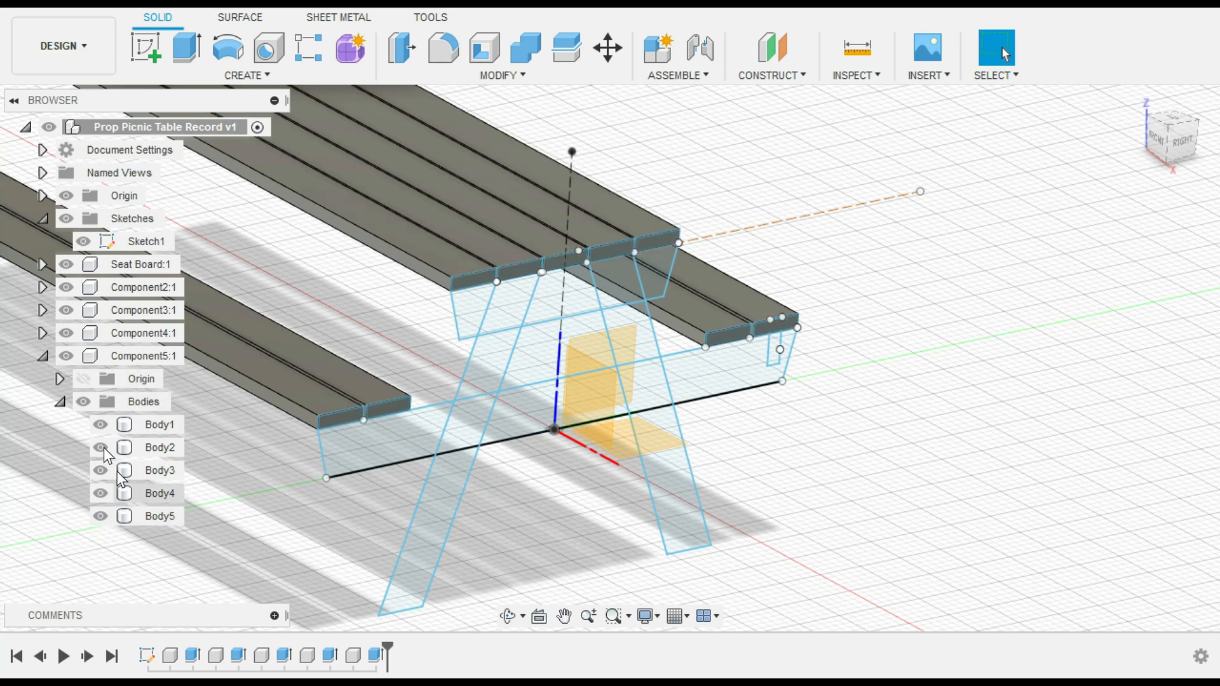
left_click(42, 357)
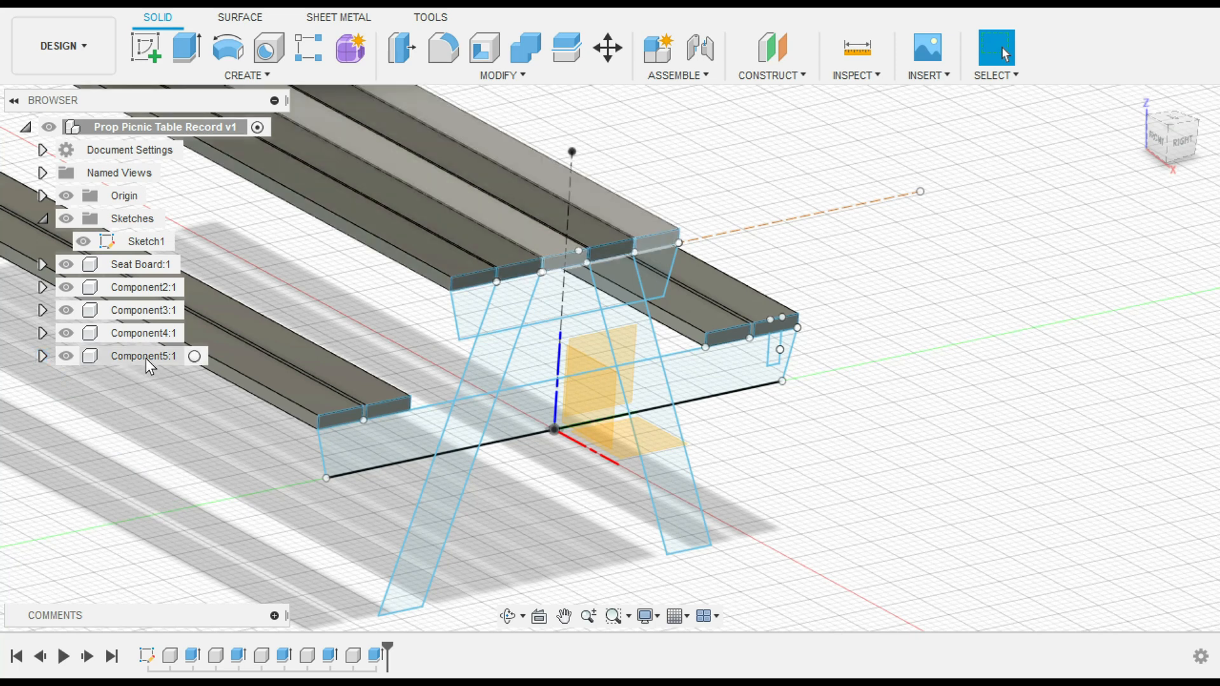
left_click(66, 355)
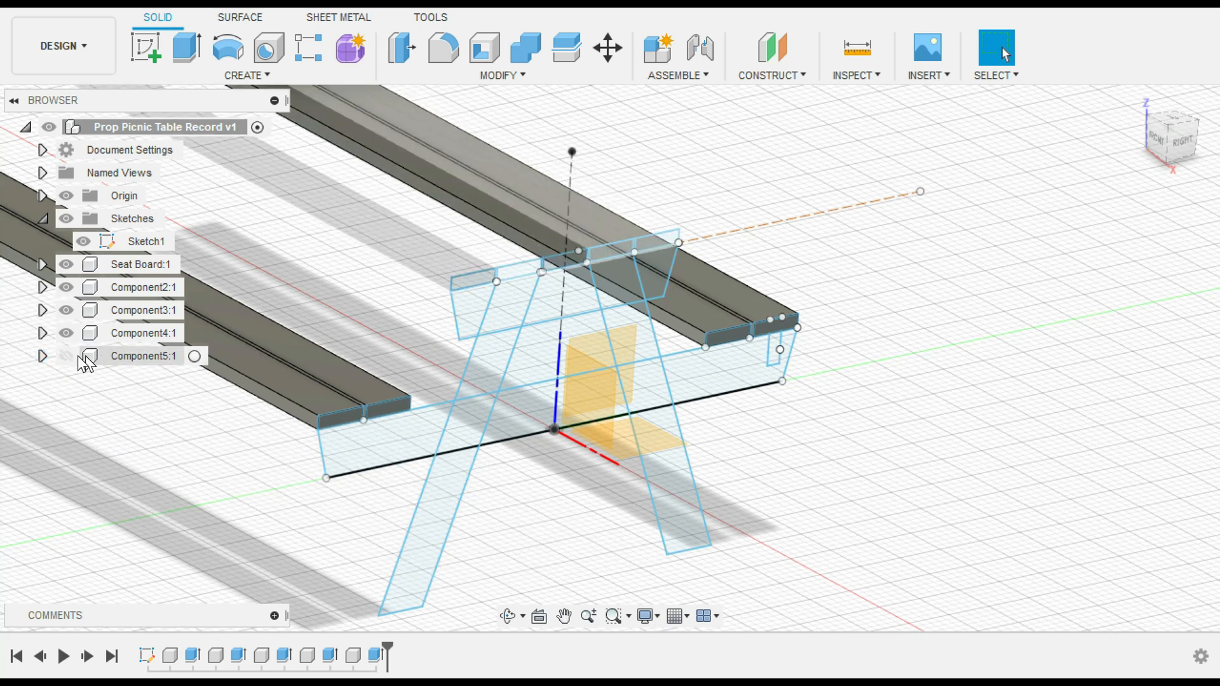
left_click(67, 356)
Step: Rename the tabletop component as Table Top Boards
left_click(122, 355)
double_click(121, 354)
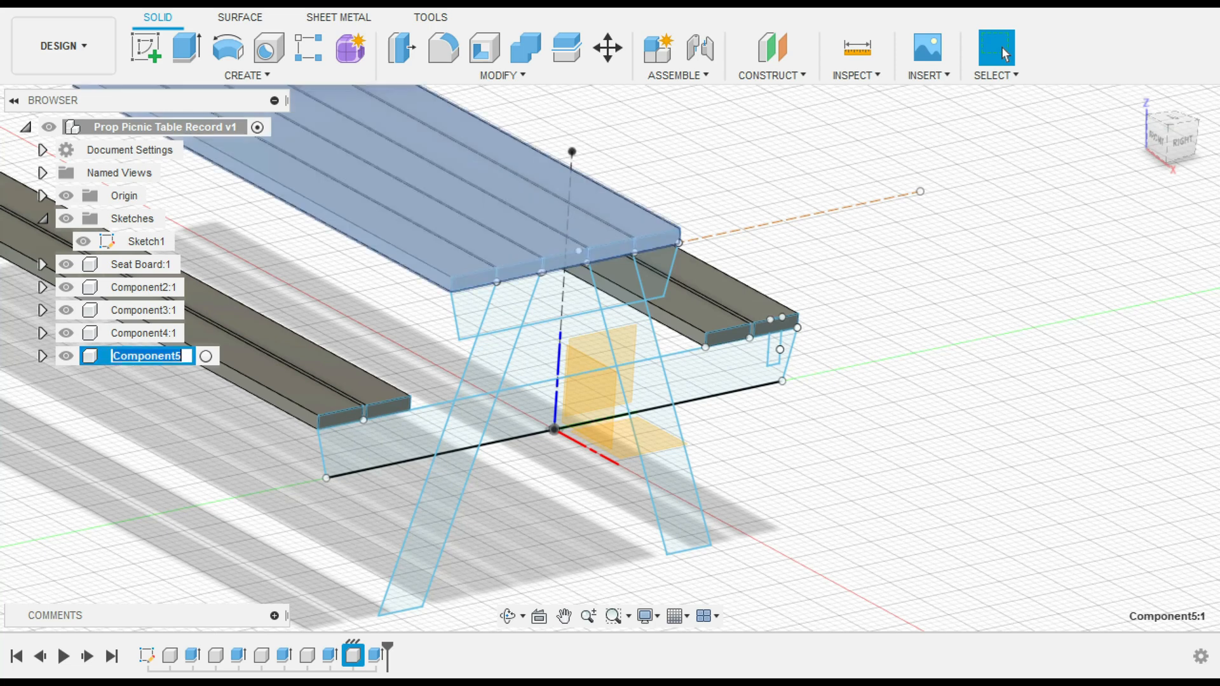
type("Table ")
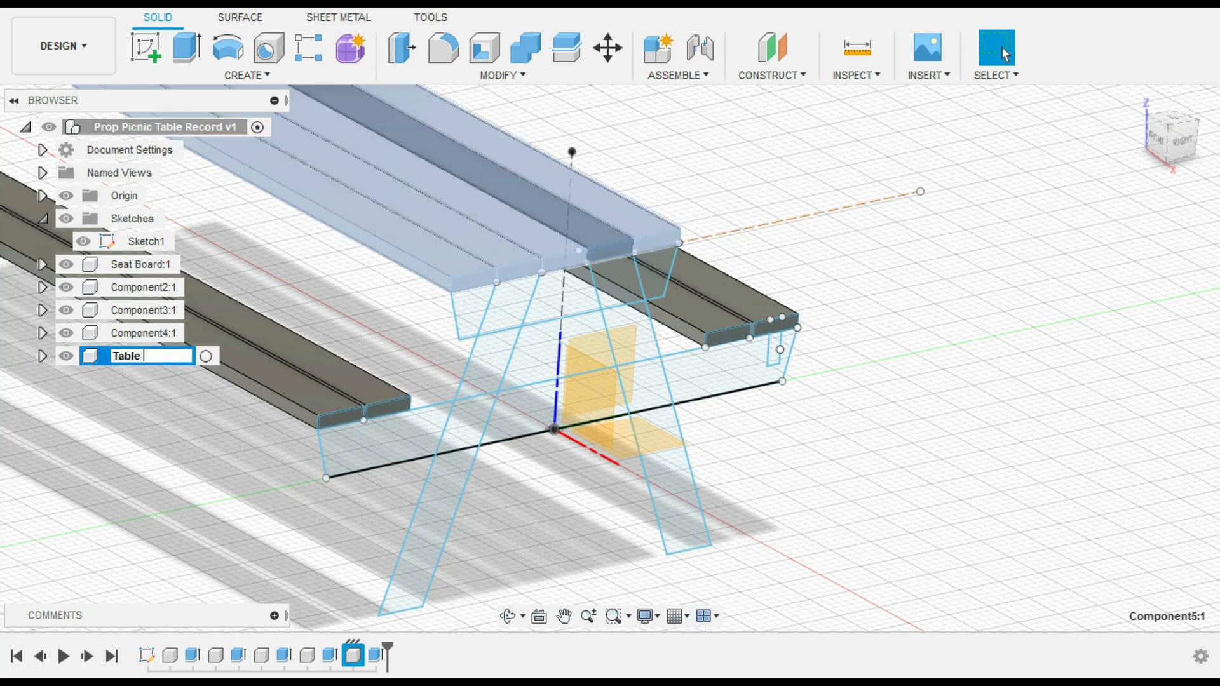
type("Top")
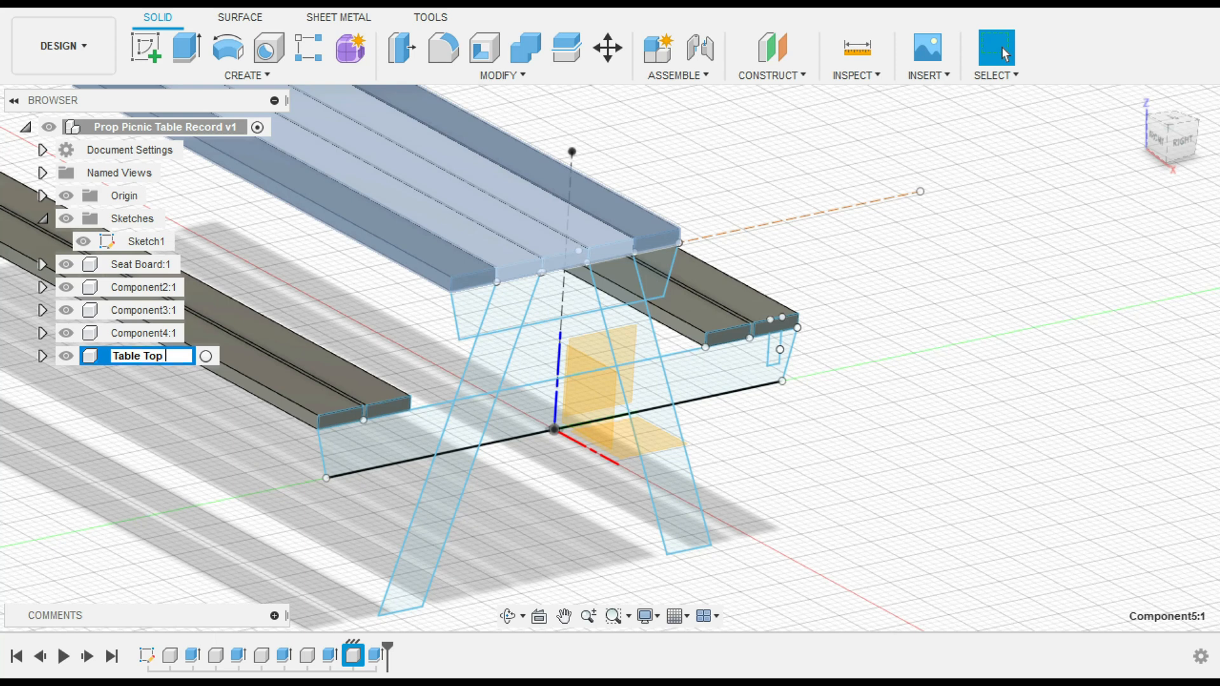
type(" Boards")
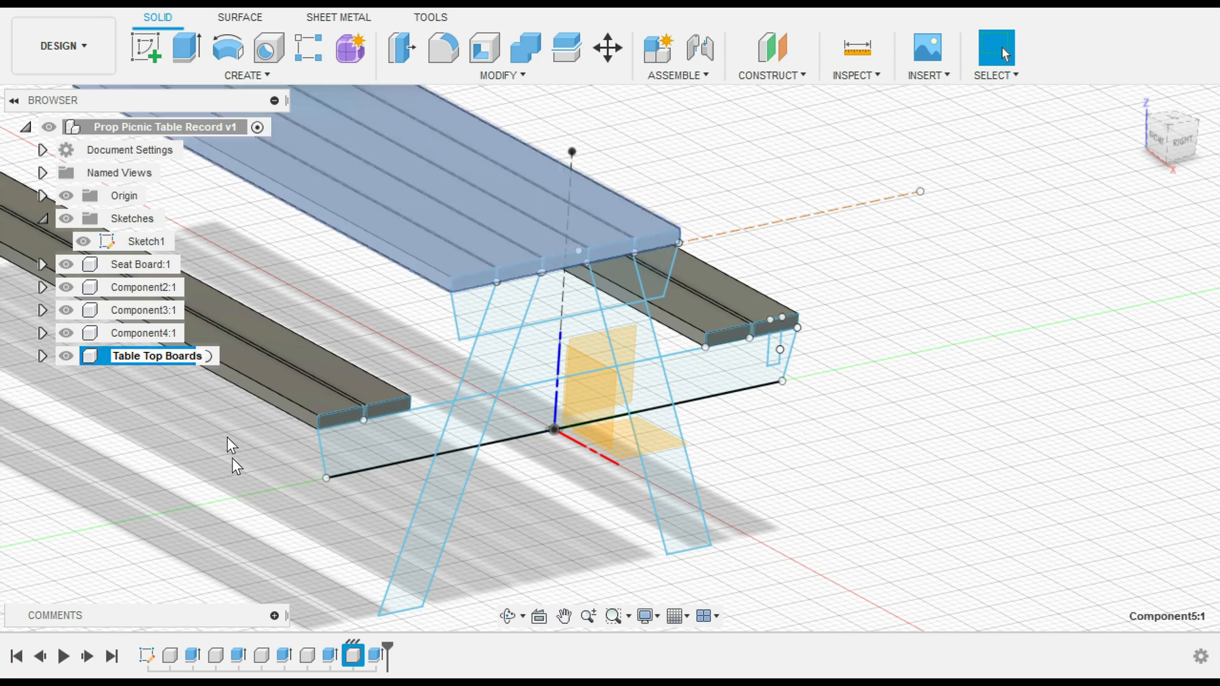
left_click(117, 334)
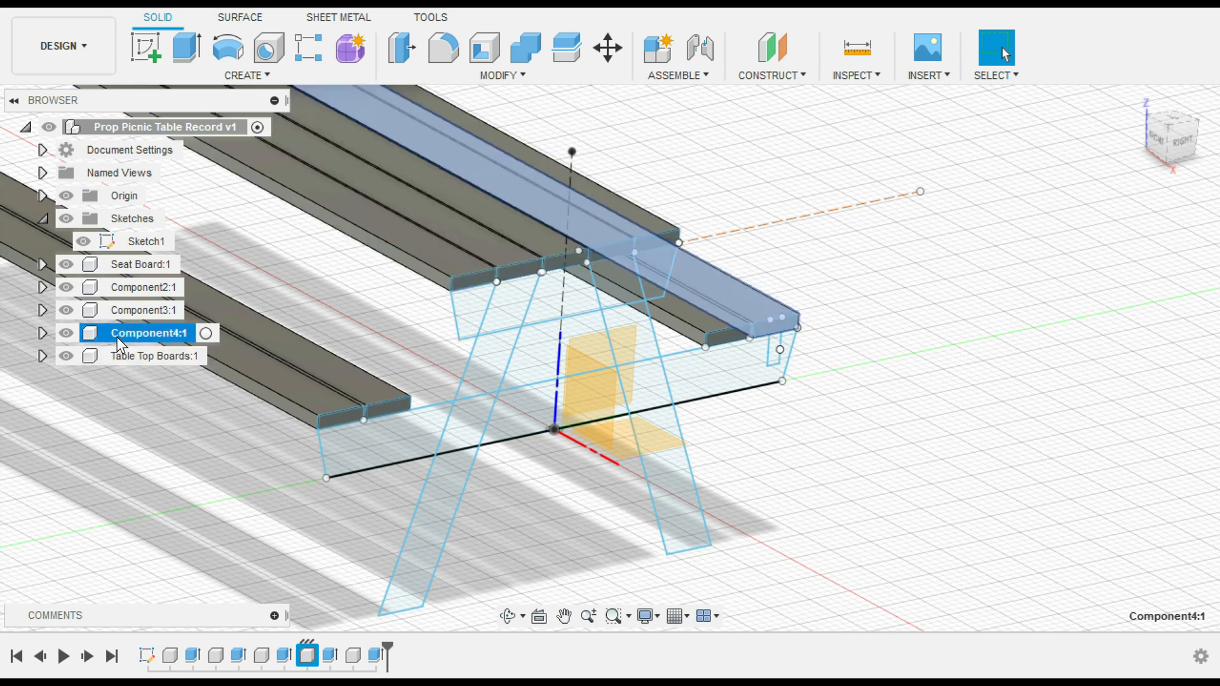
Step: Copy the Seat Board name and rename Component2 as Seat Board2
left_click(155, 265)
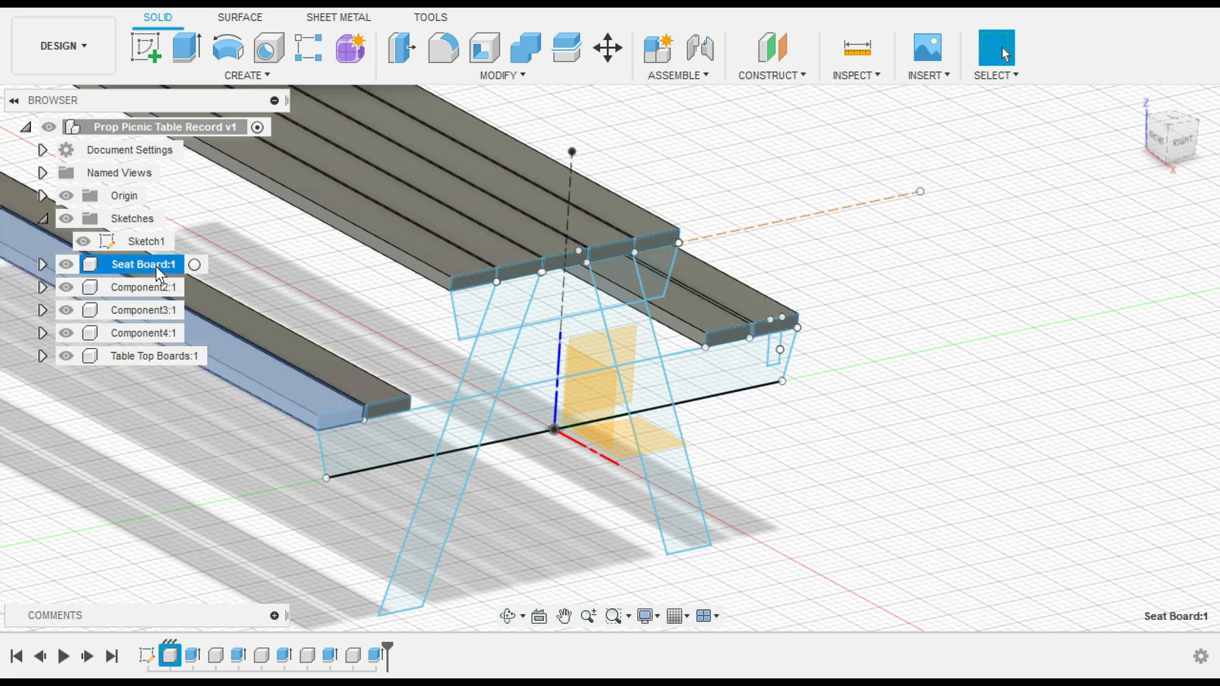
double_click(155, 265)
key("ctrl+c")
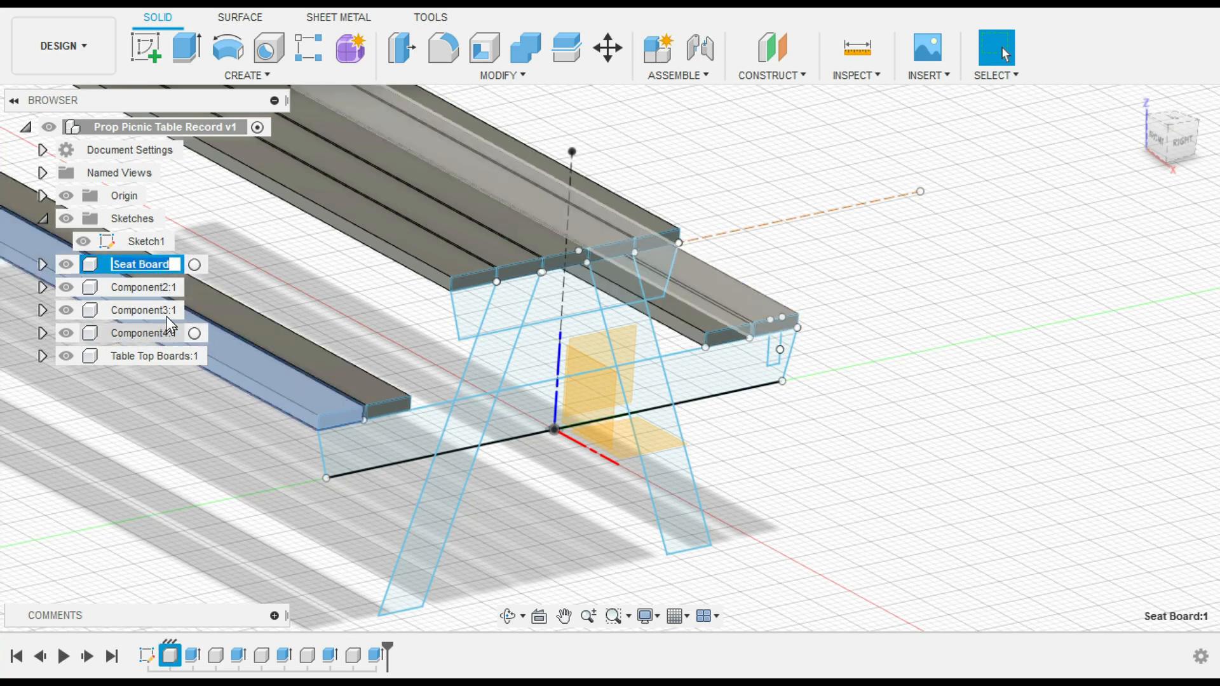
left_click(164, 284)
double_click(164, 284)
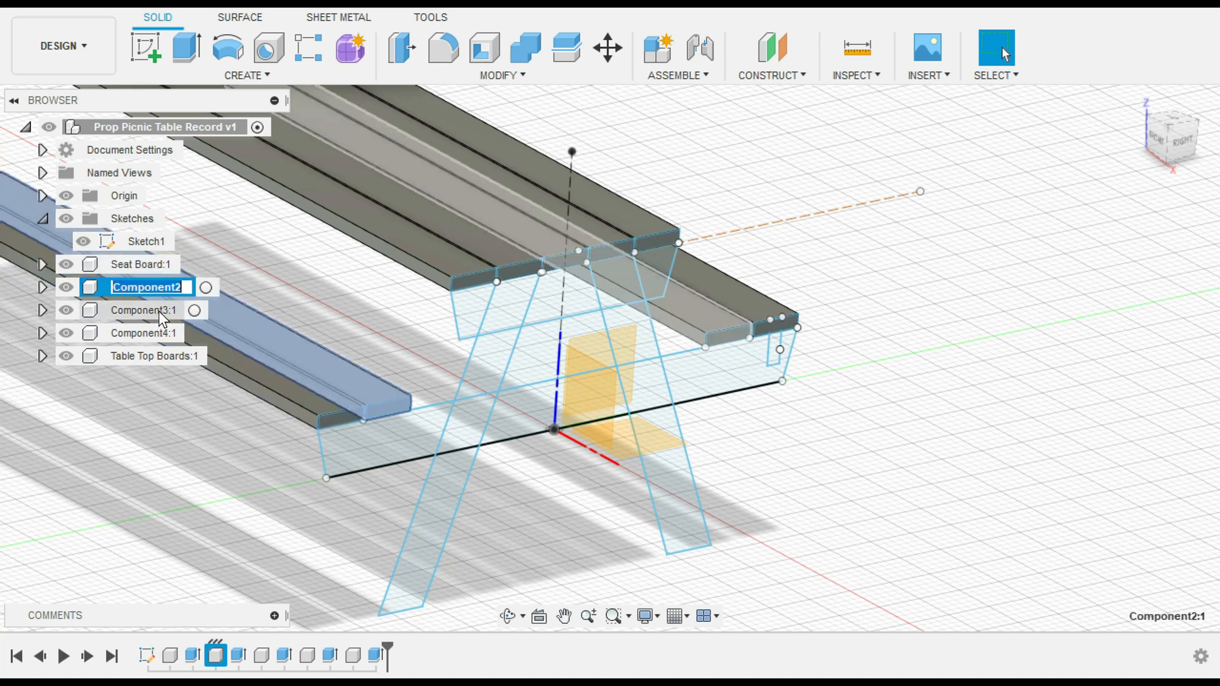
key("ctrl+v")
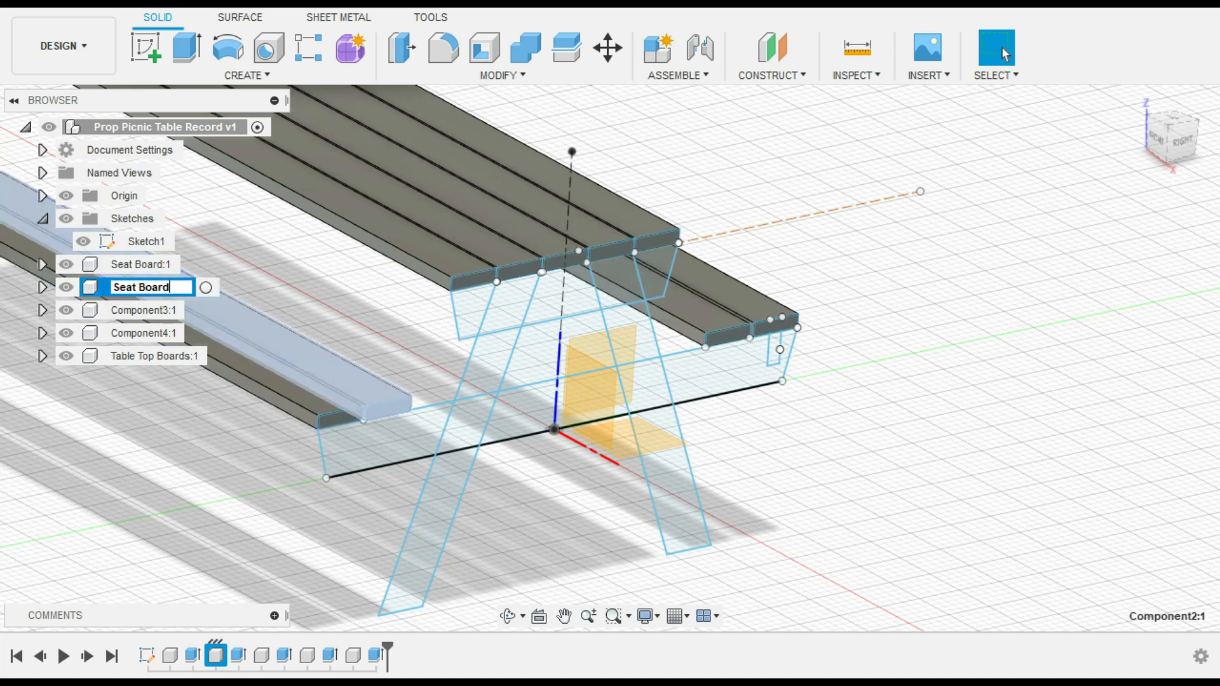
type("2")
key("Return")
Step: Rename Component3 as Seat Board3, reusing the copied name
left_click(173, 307)
double_click(173, 307)
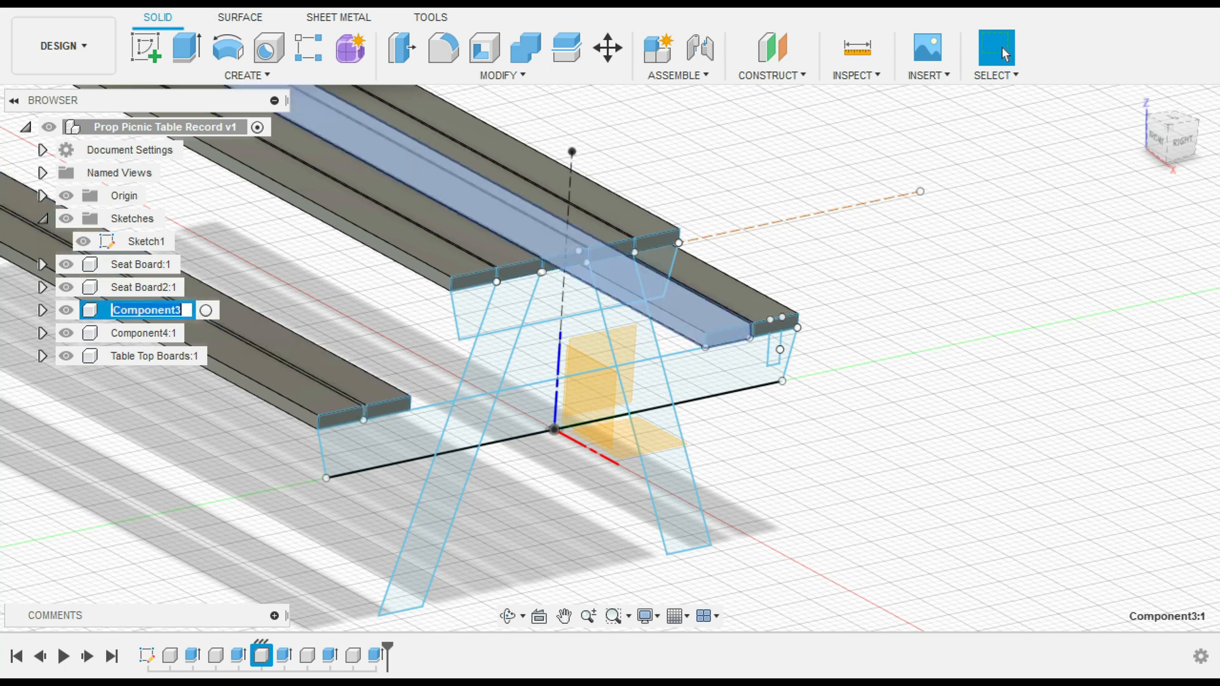
key("ctrl+v")
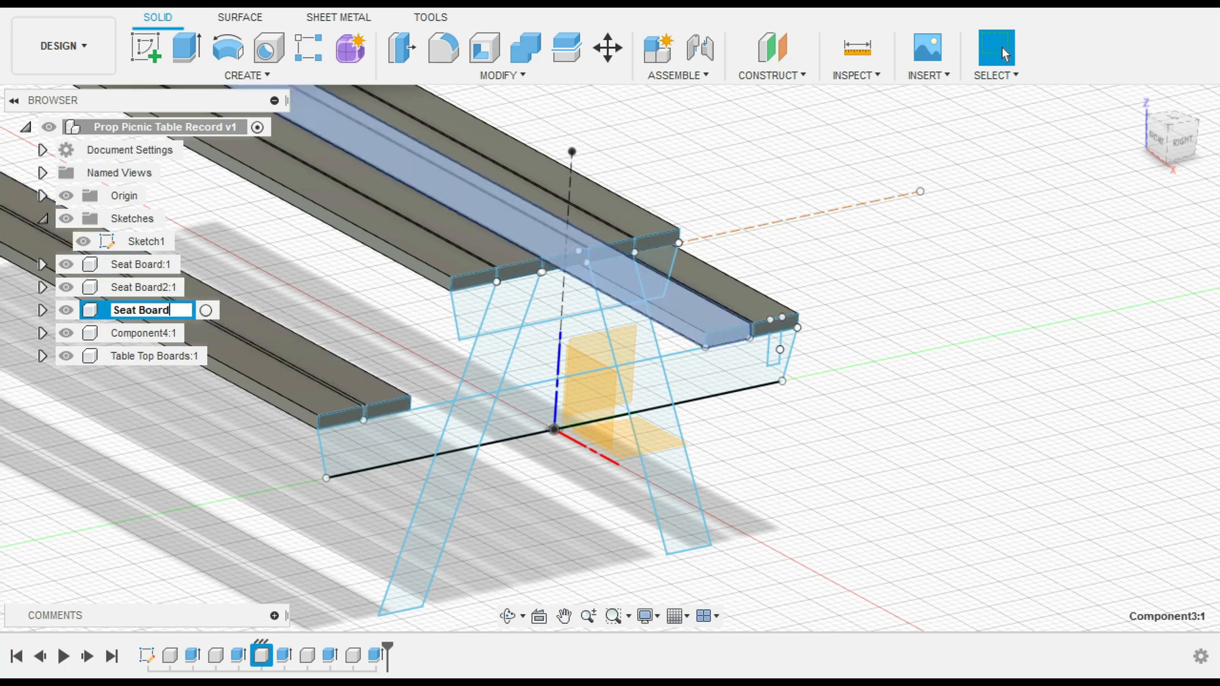
type("3")
key("Return")
Step: Rename Component4 as Seat Board4
left_click(163, 331)
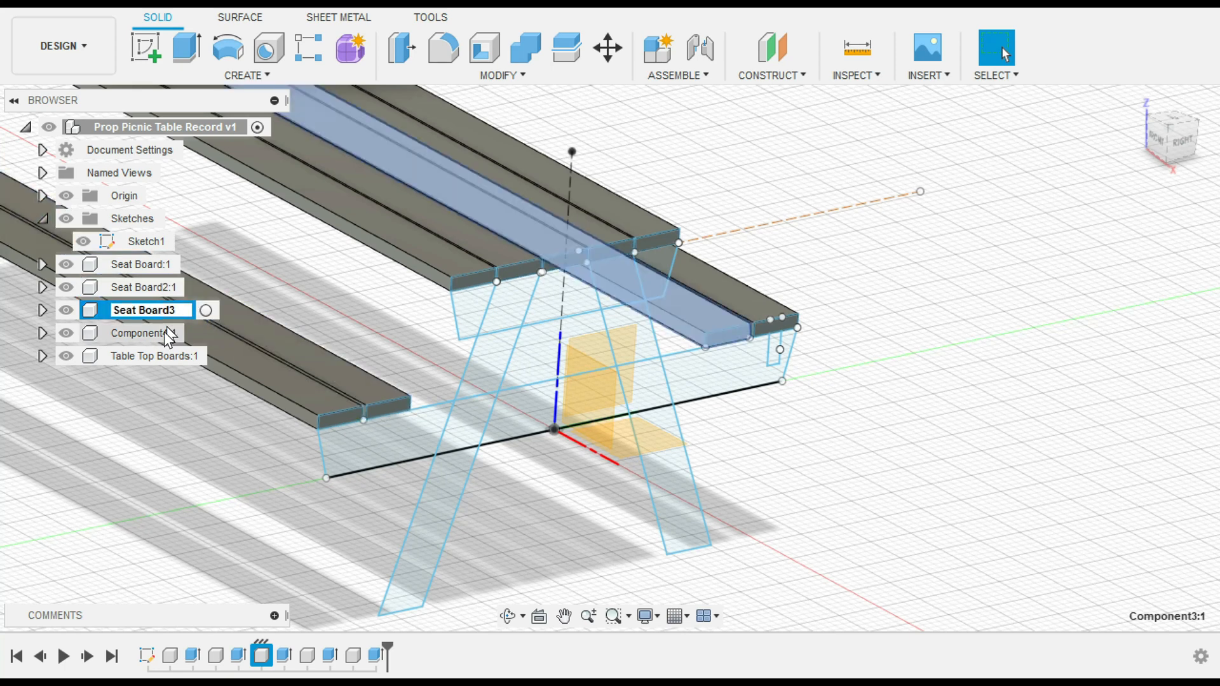
double_click(164, 331)
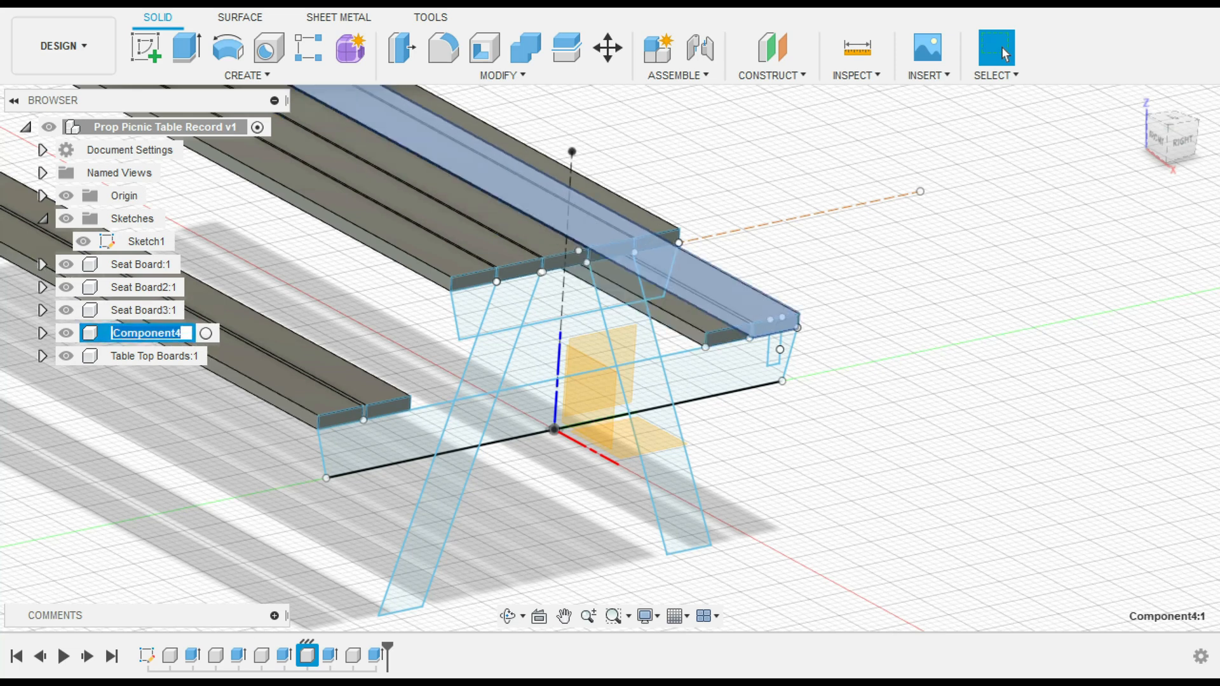
type("Seat Board")
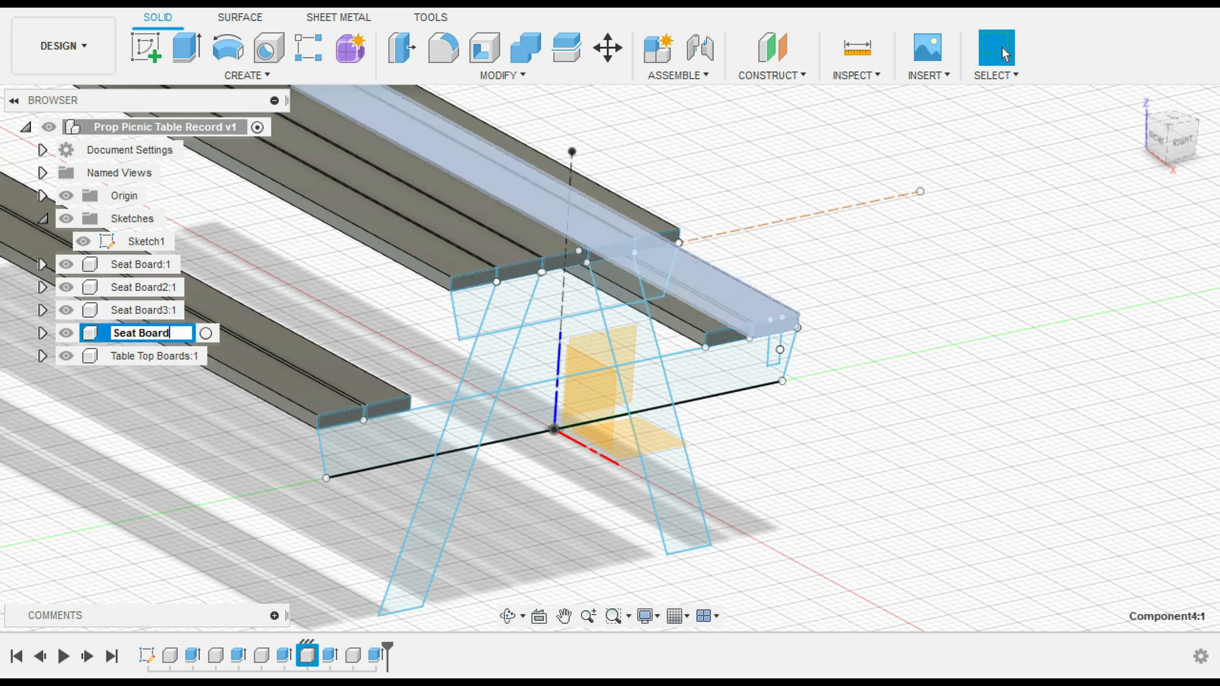
type("4")
key("Return")
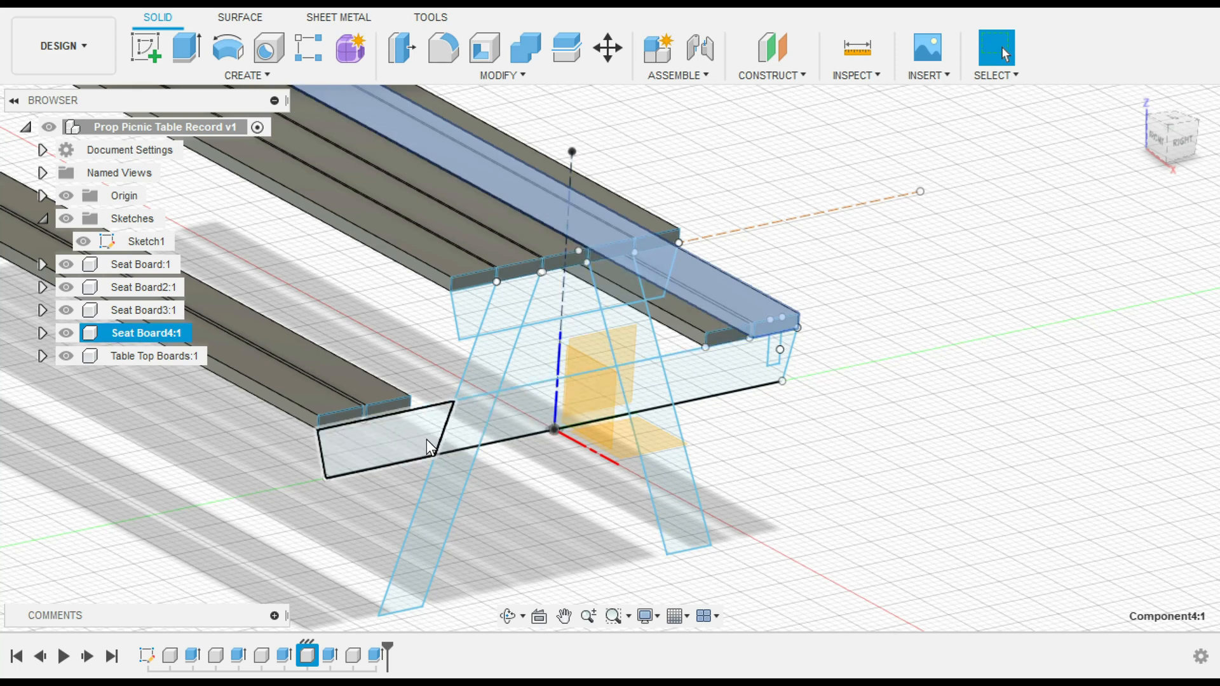
Step: Extrude all six sketch profiles of the lower crossbeam by -1.5 in as a new component
key("e")
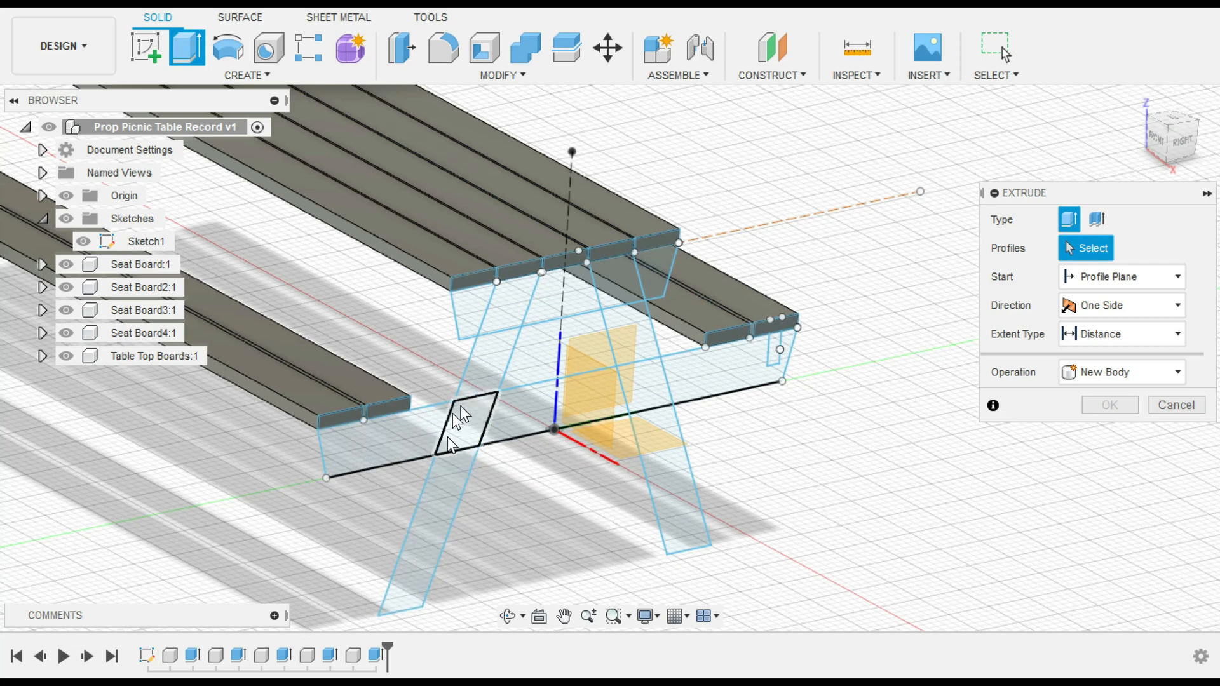
left_click(408, 438)
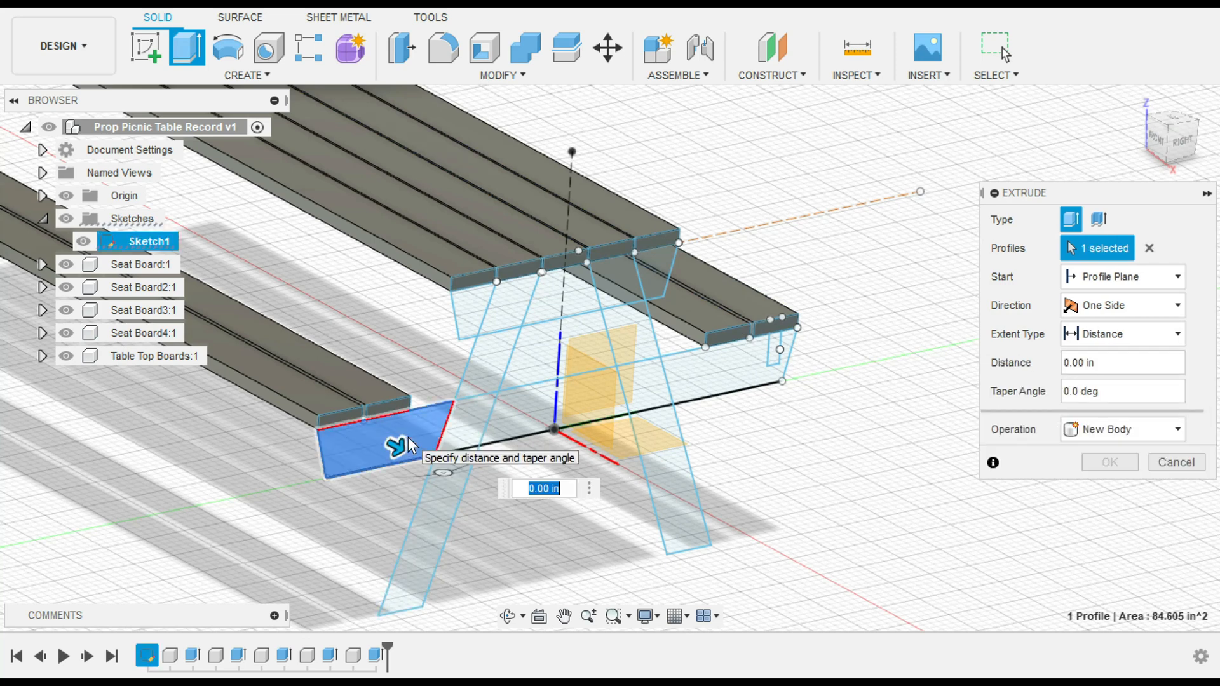
left_click(457, 440)
left_click(524, 418)
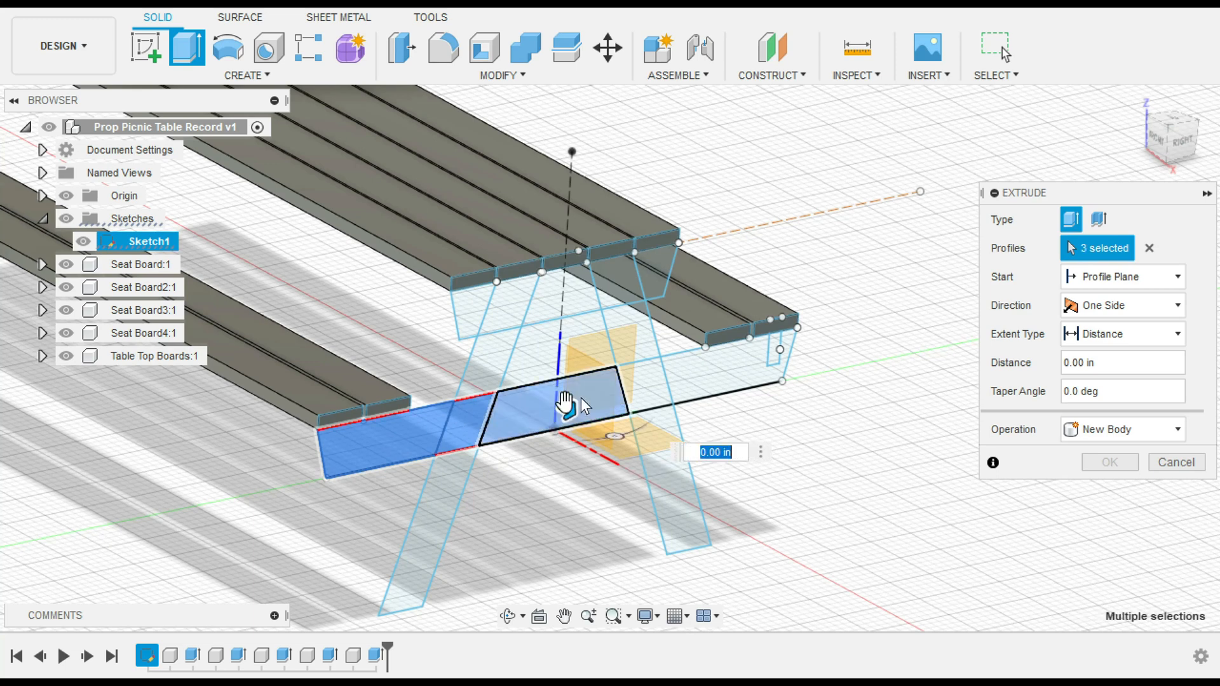
left_click(629, 397)
left_click(706, 380)
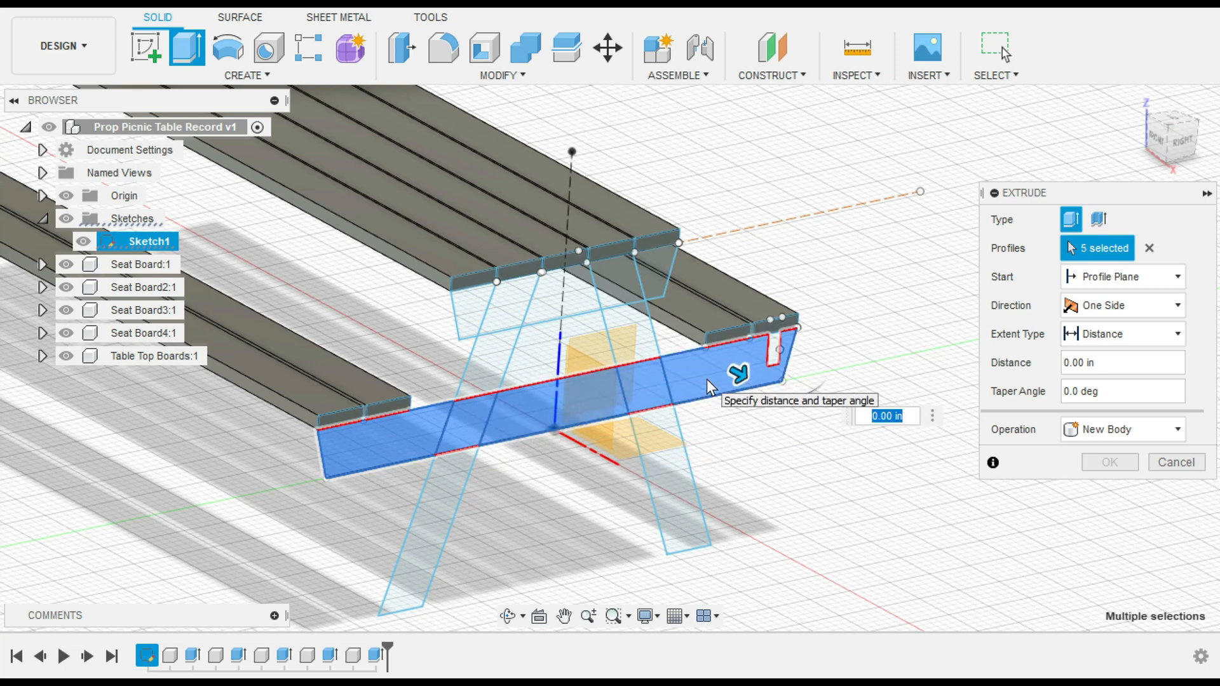
left_click(774, 351)
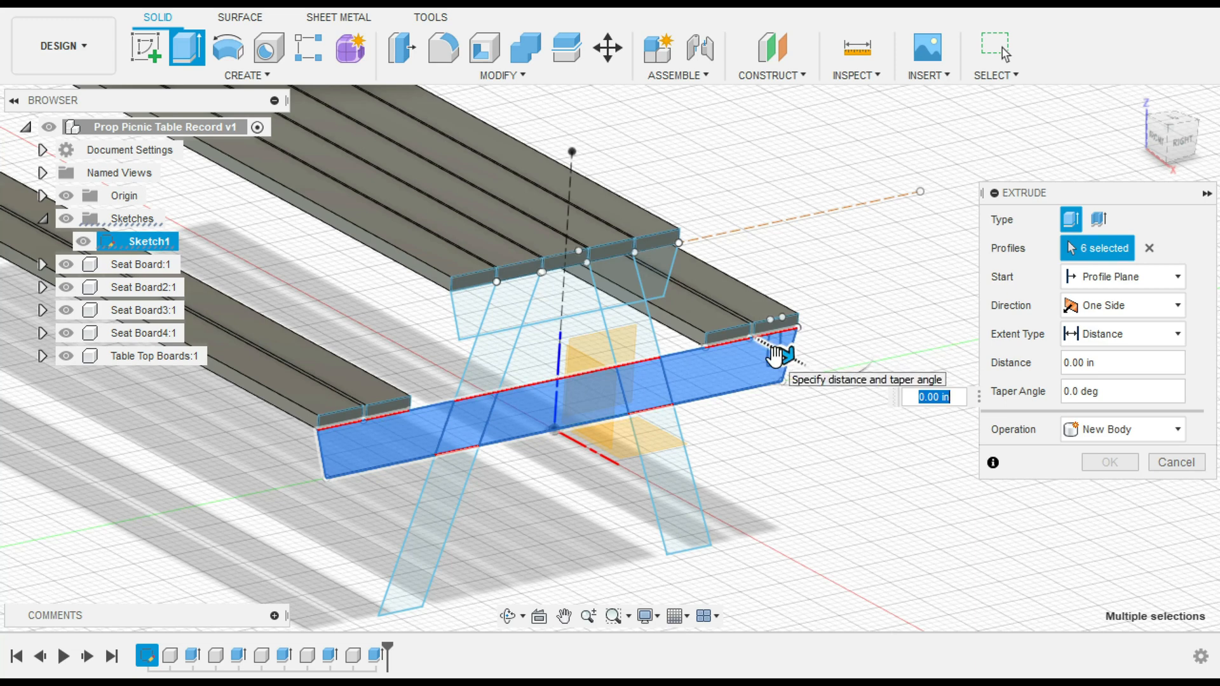
type("1.5")
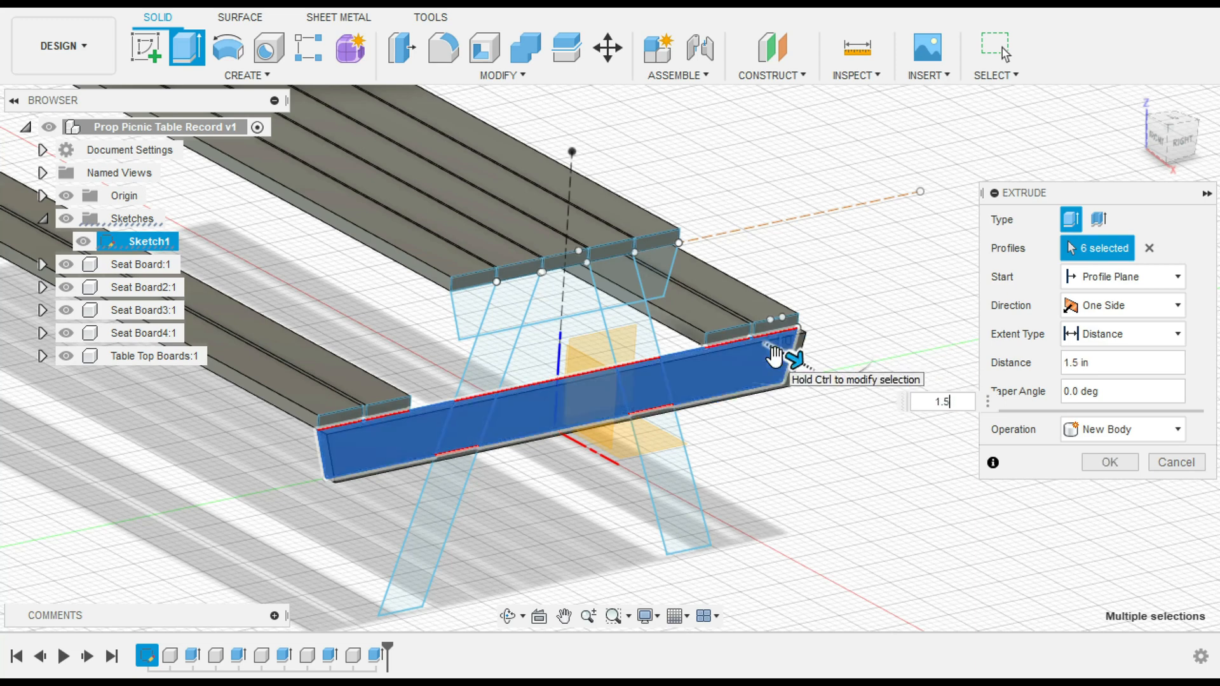
type("-1.5")
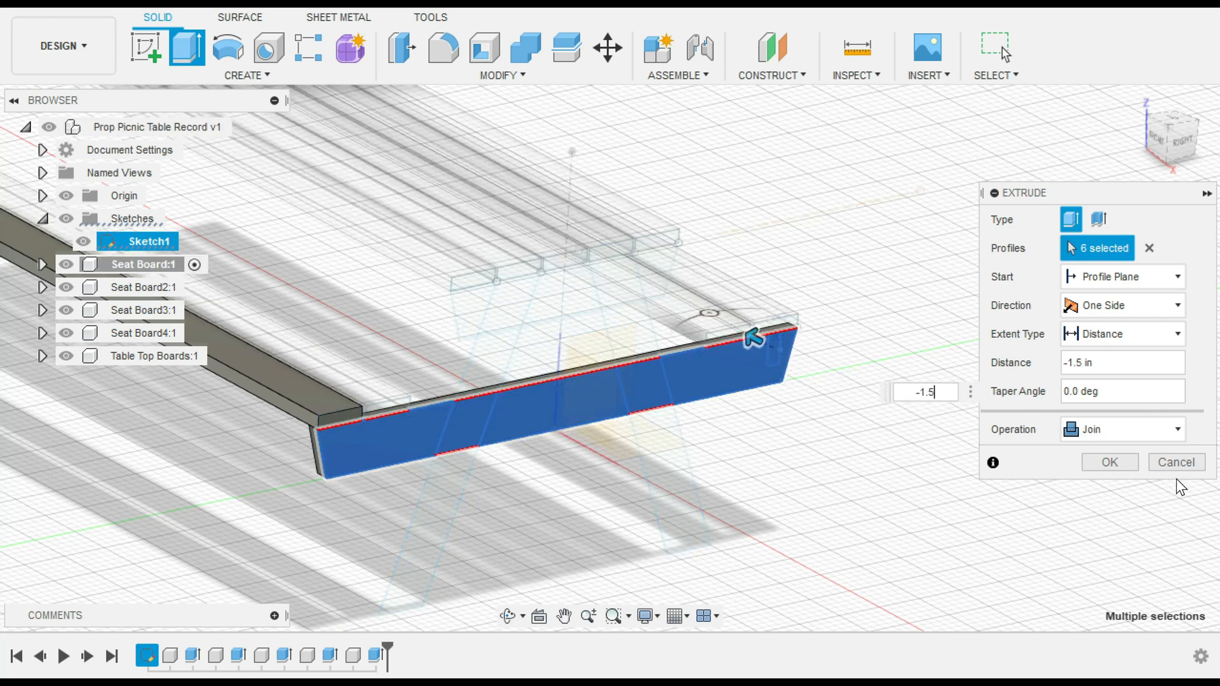
left_click(1178, 426)
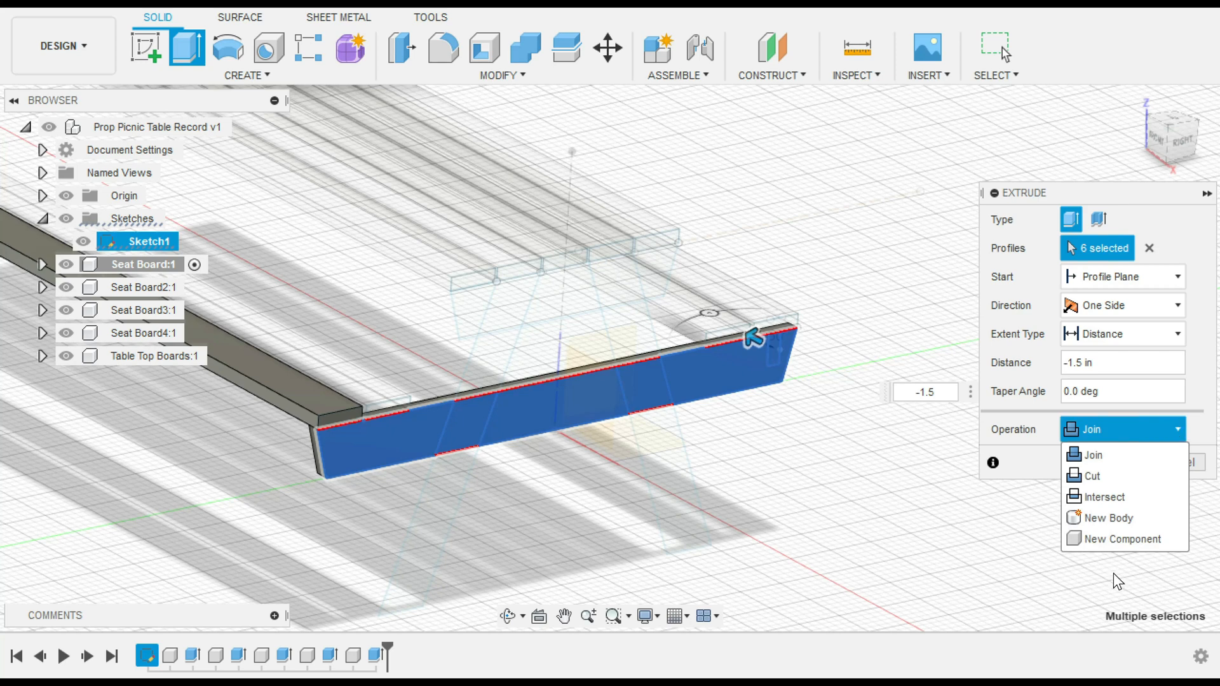
left_click(1112, 540)
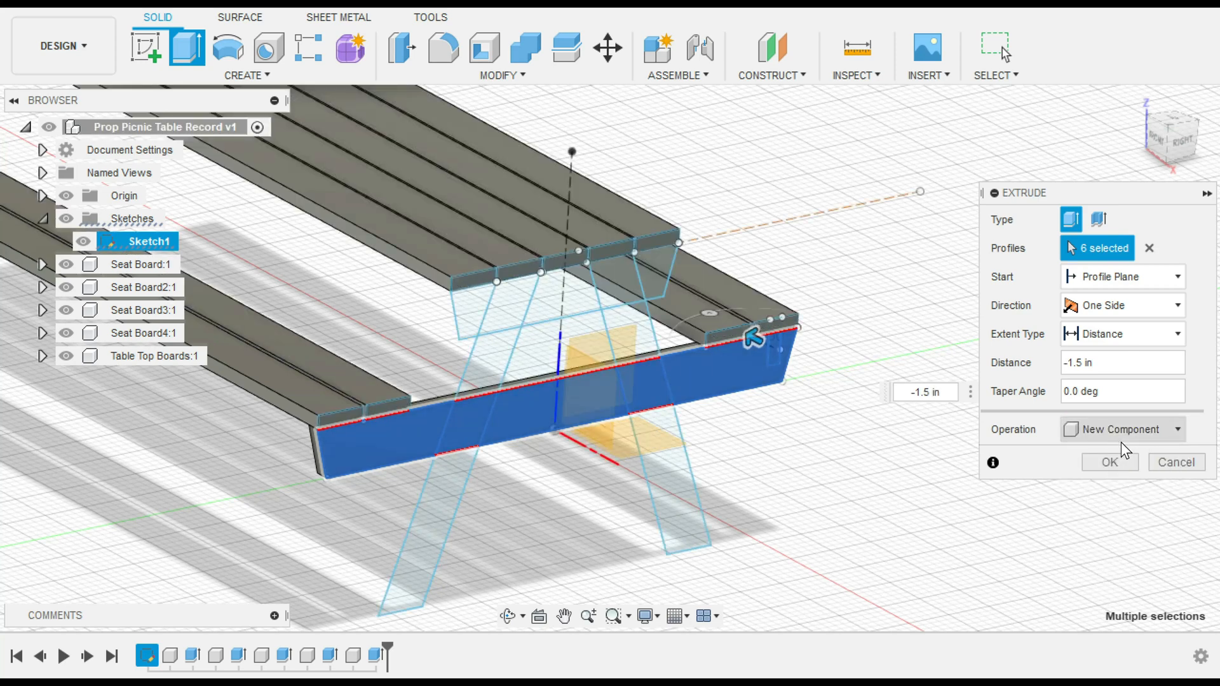
left_click(1104, 460)
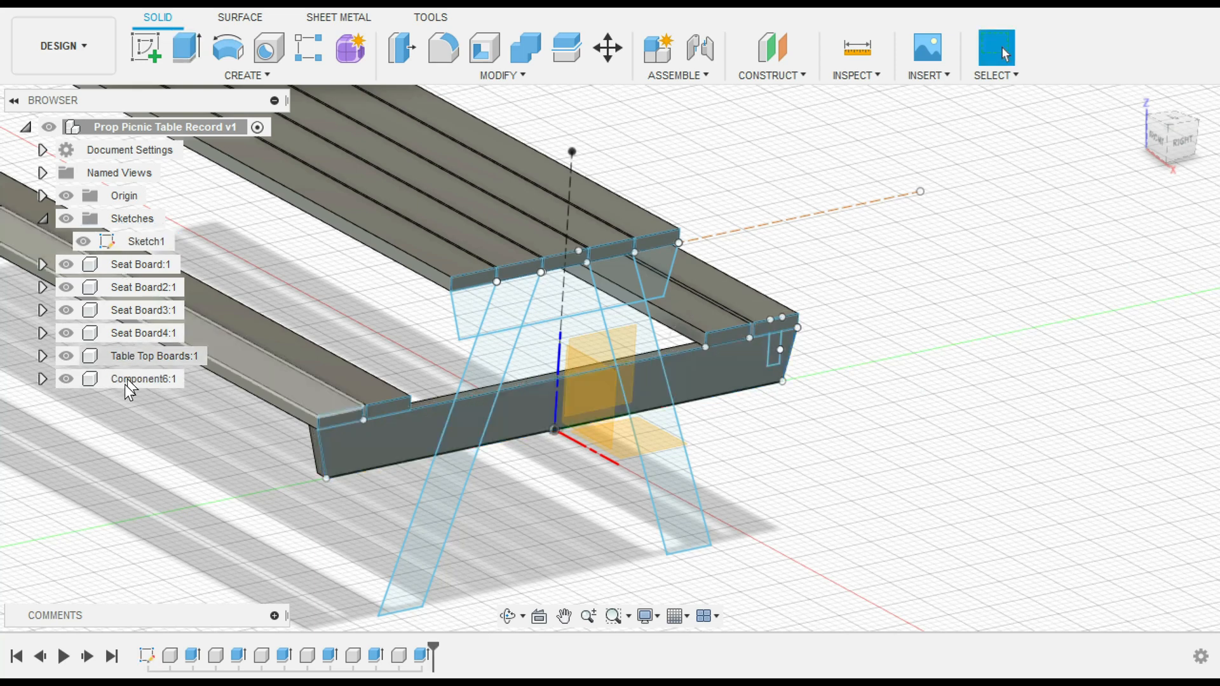
Step: Rename the lower crossbeam component as Lower Batten
double_click(124, 381)
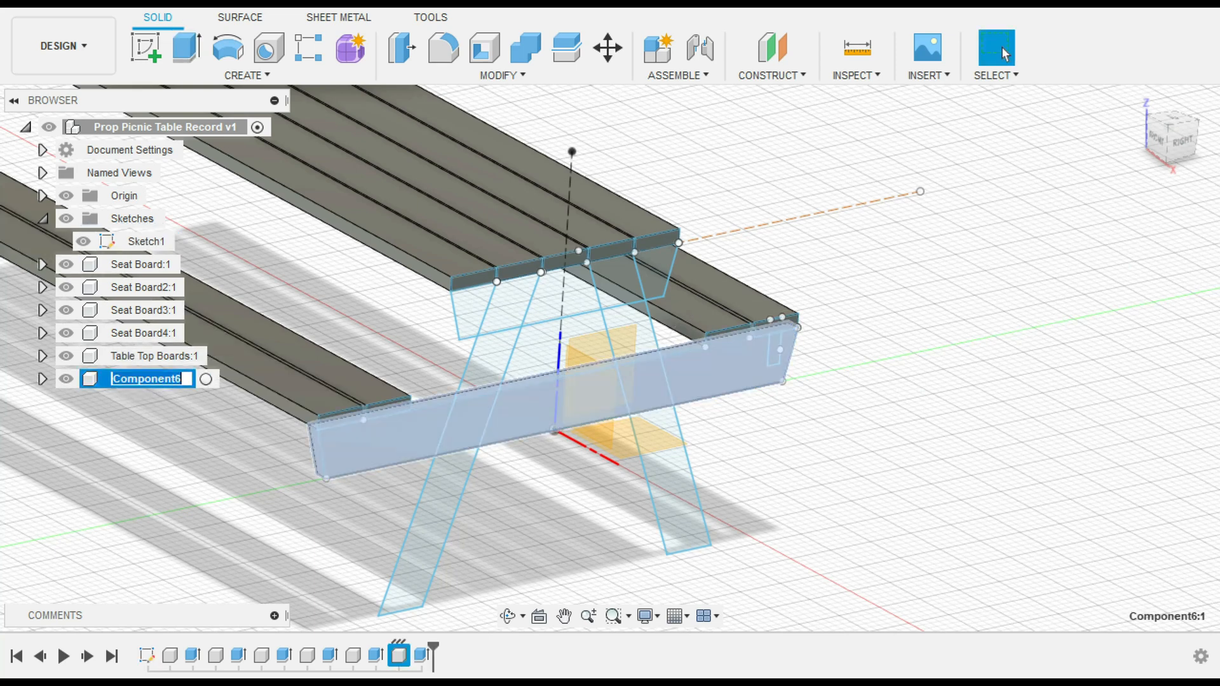
type("LOwer")
key("BackSpace")
key("BackSpace")
key("BackSpace")
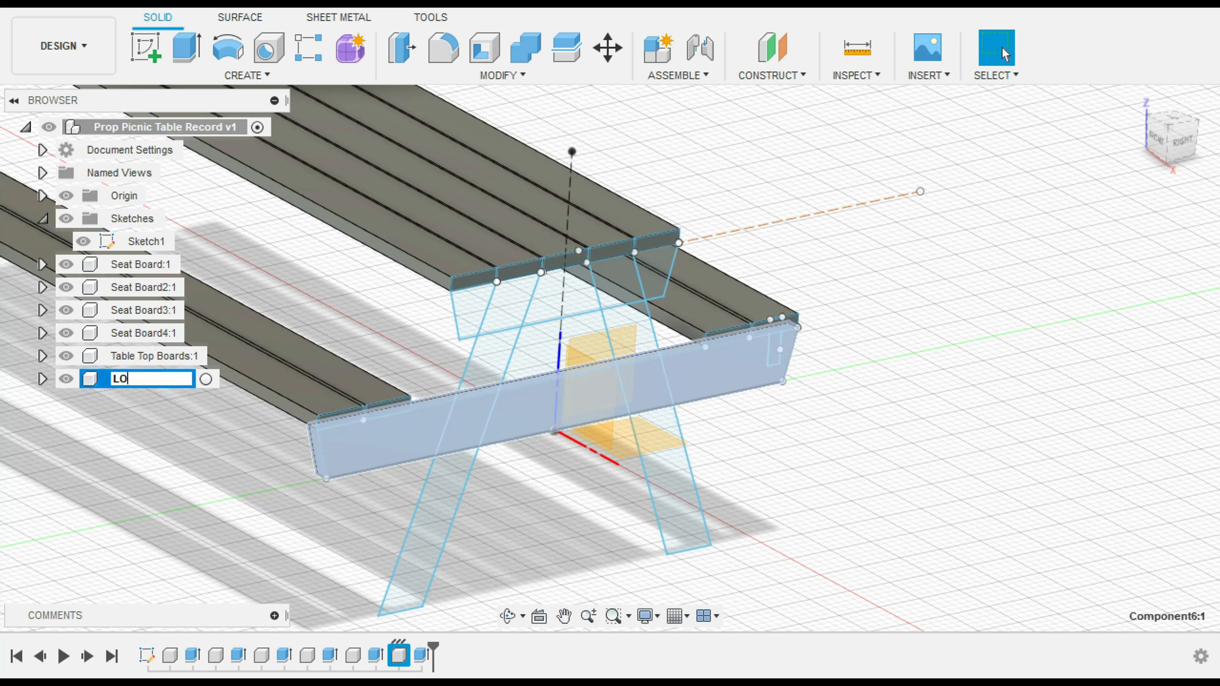
type("ower Batten")
key("Return")
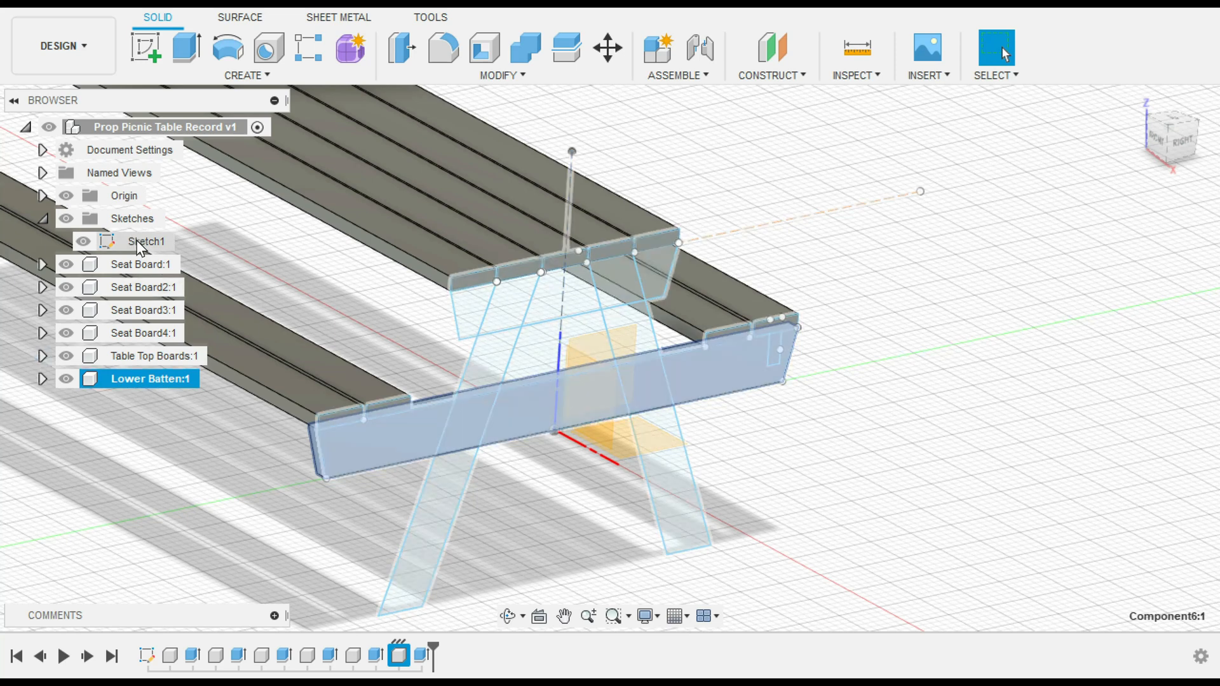
Step: Extrude the five profiles of the upper crossbeam beneath the tabletop by -1.5 in as a new component
key("e")
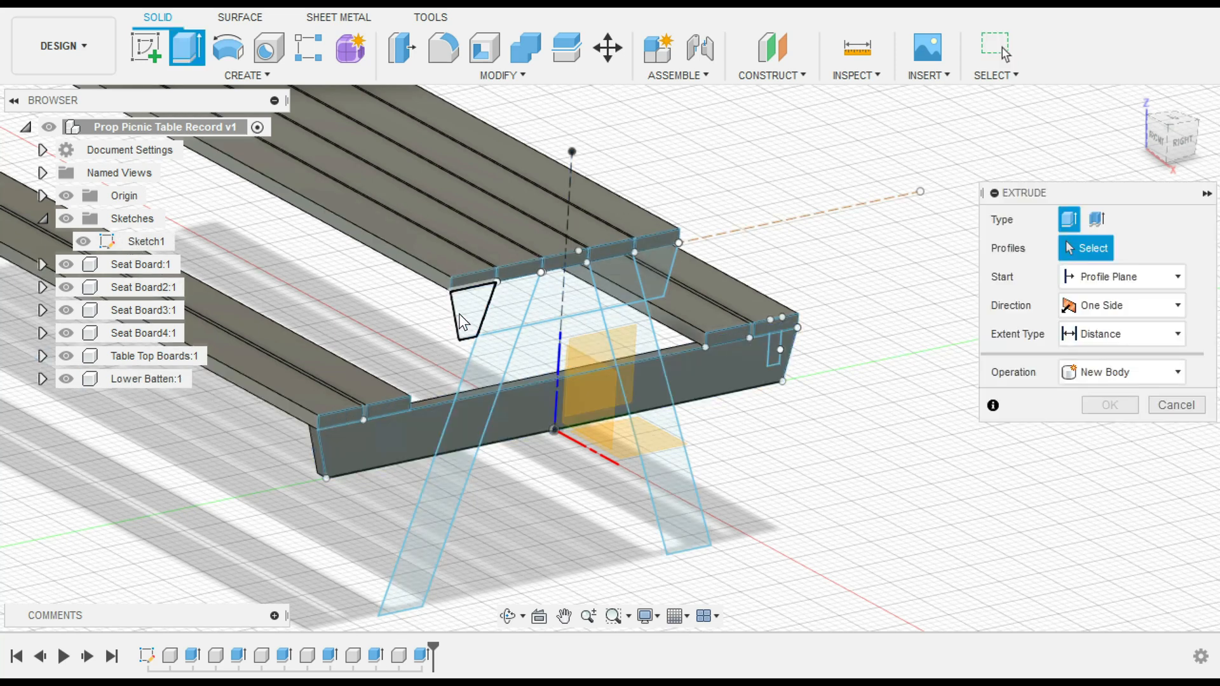
left_click(483, 312)
left_click(517, 311)
left_click(556, 297)
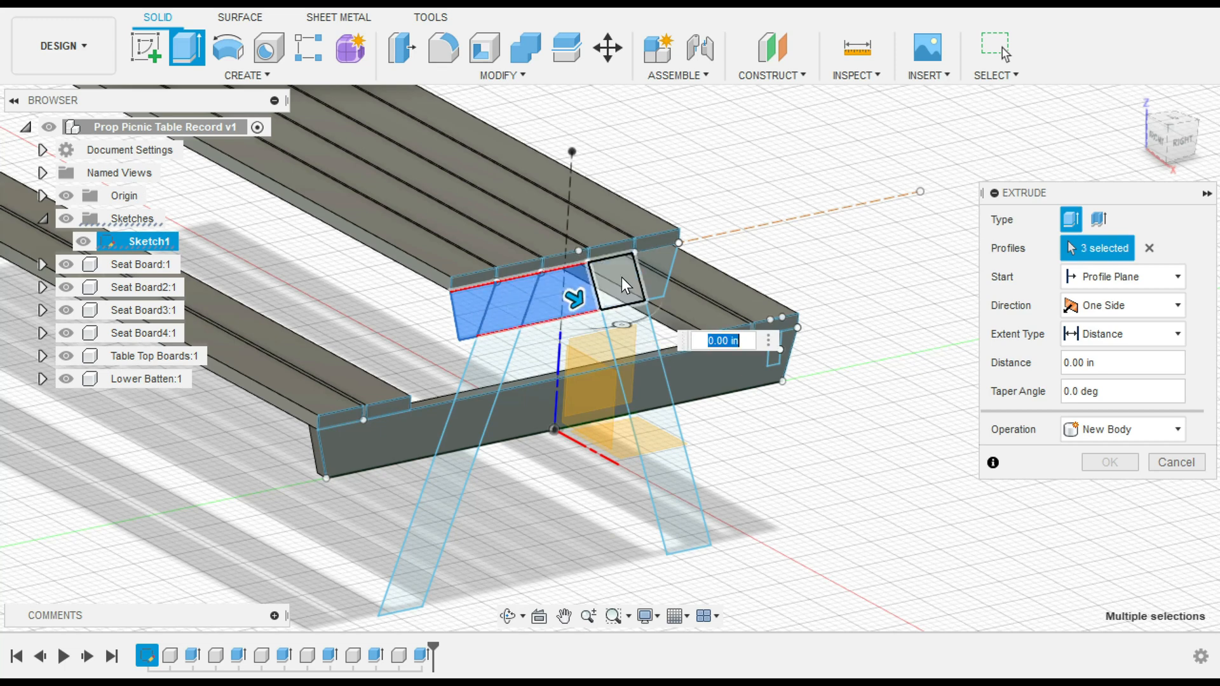
left_click(621, 277)
left_click(650, 274)
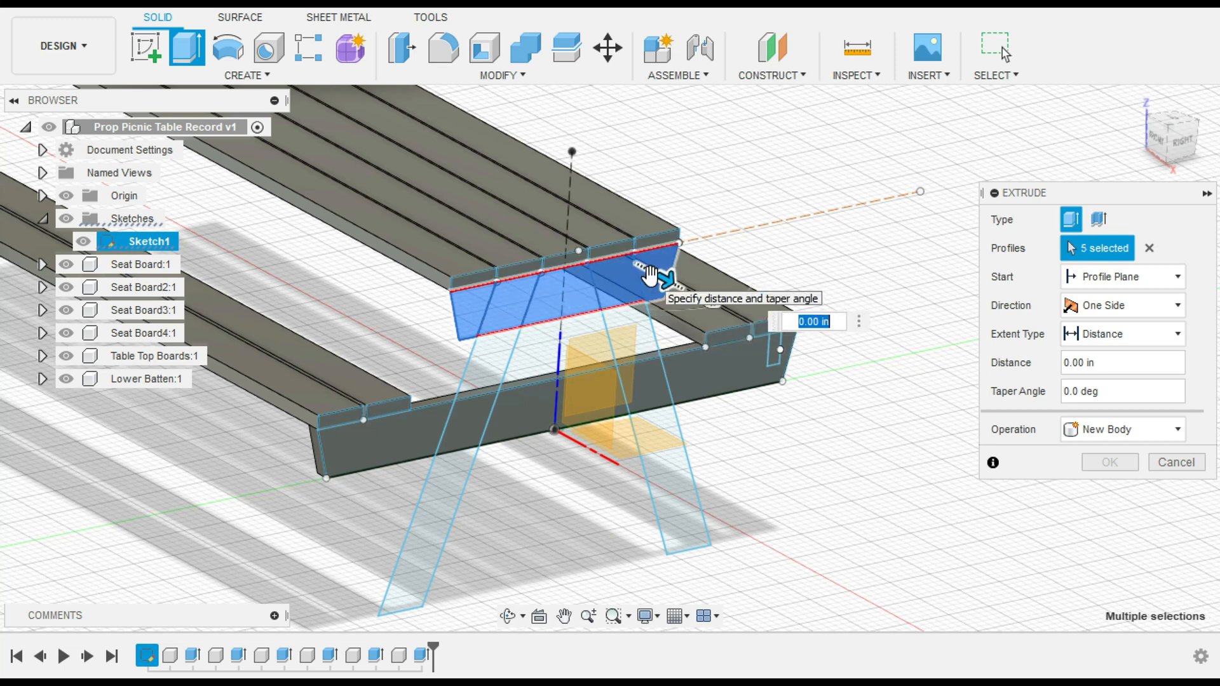
key("BackSpace")
key("Return")
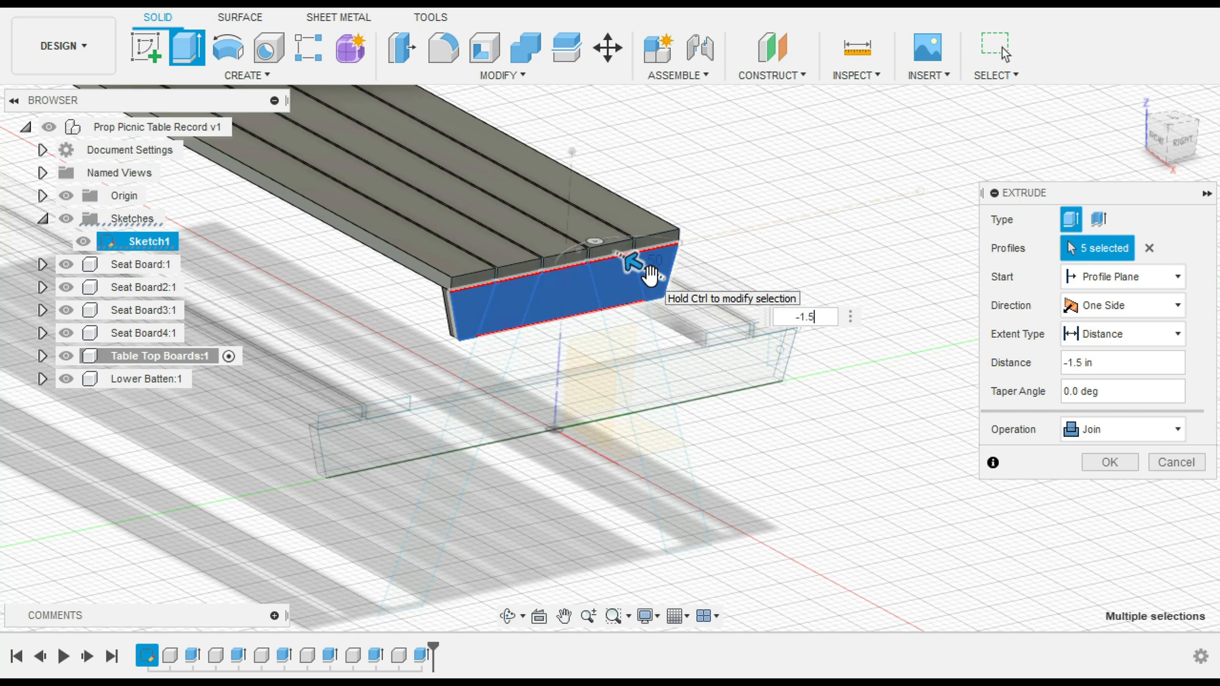
left_click(1142, 428)
left_click(1113, 539)
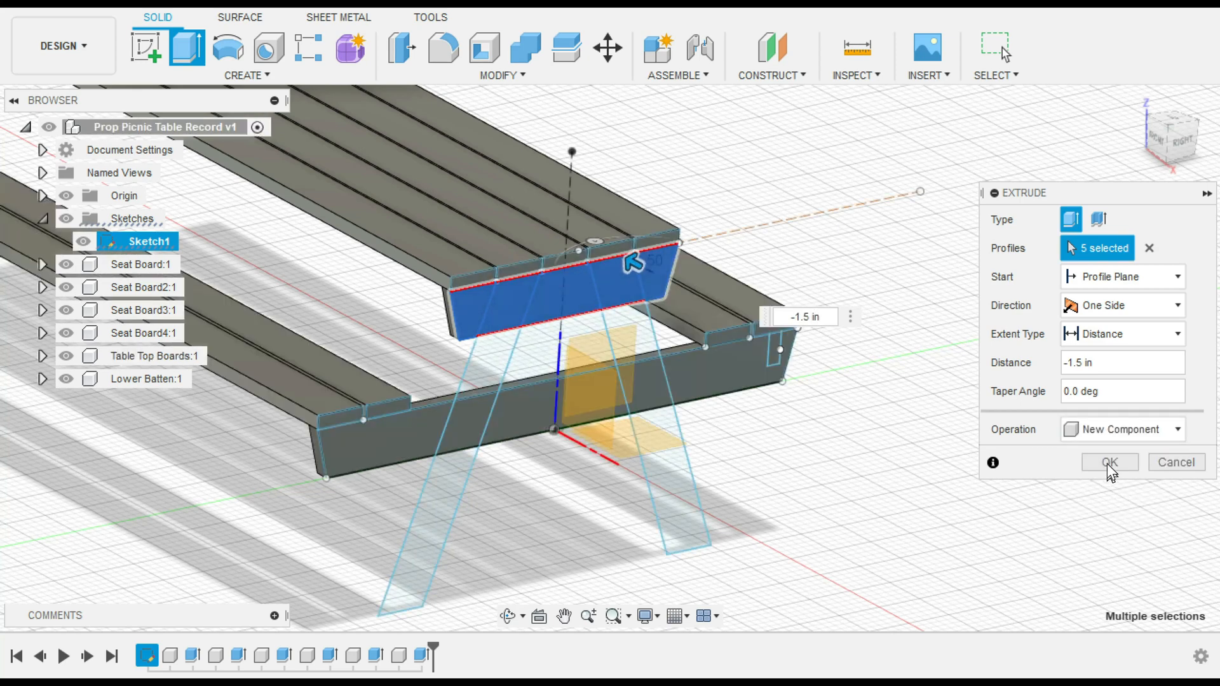
left_click(1107, 463)
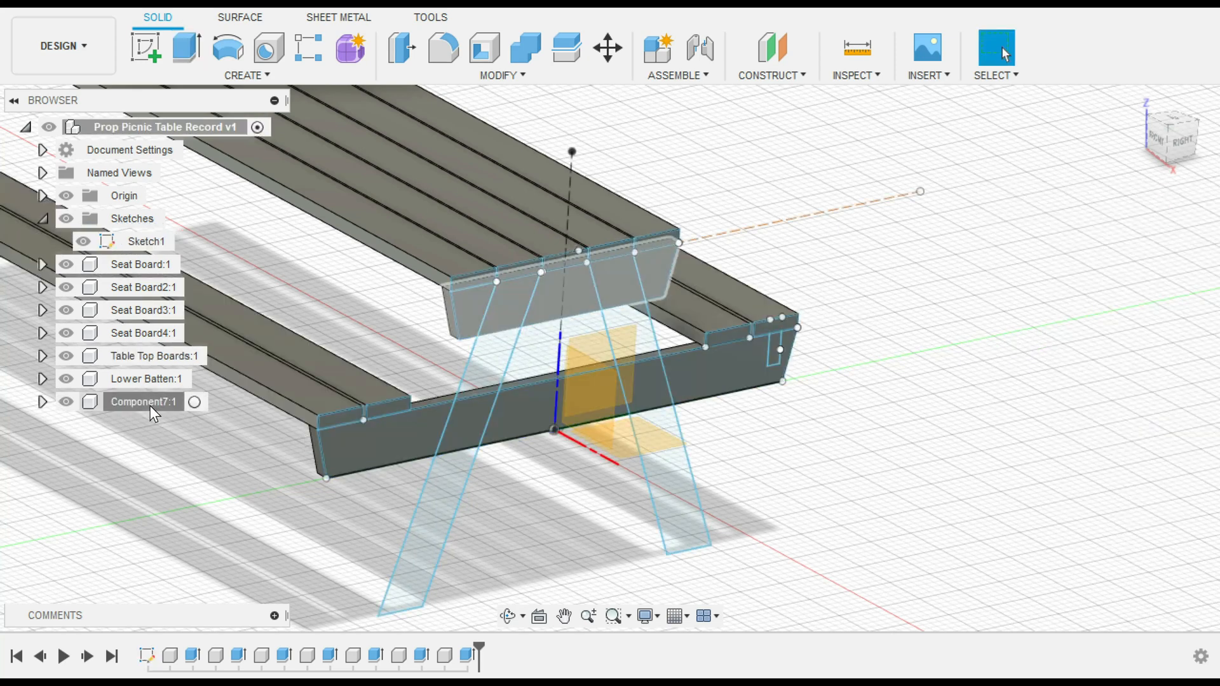
Step: Rename the upper crossbeam component as Upper Batten
double_click(150, 405)
type("Upper")
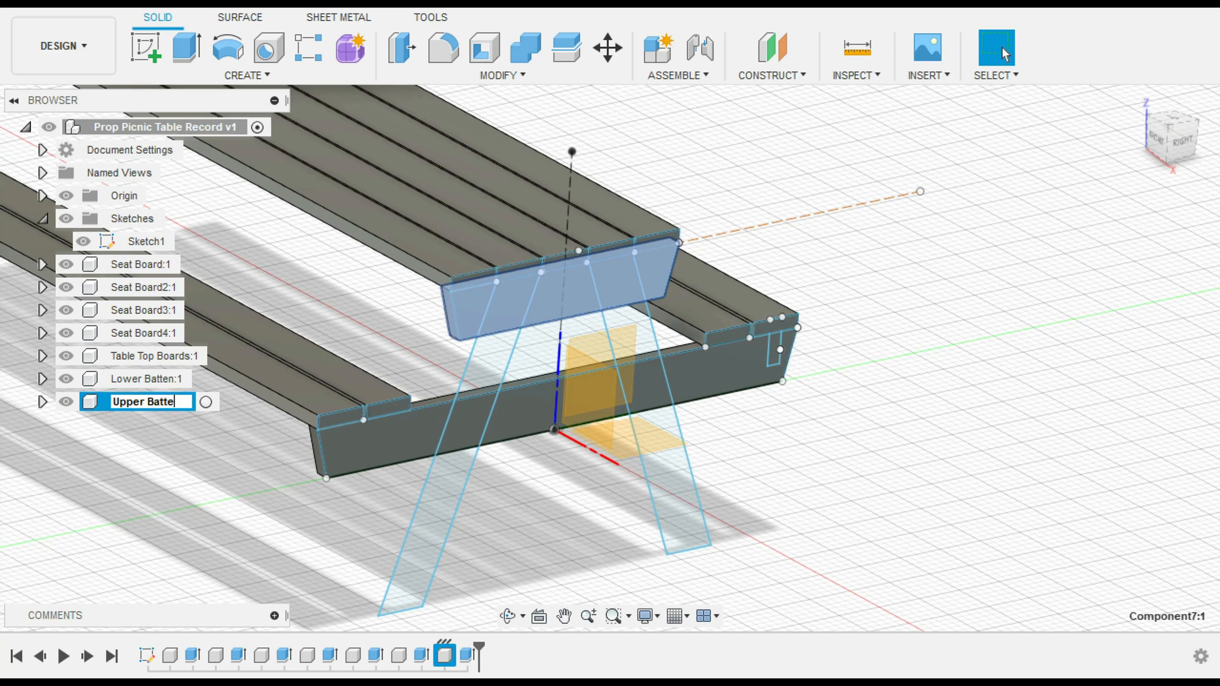
type("Batten")
key("Return")
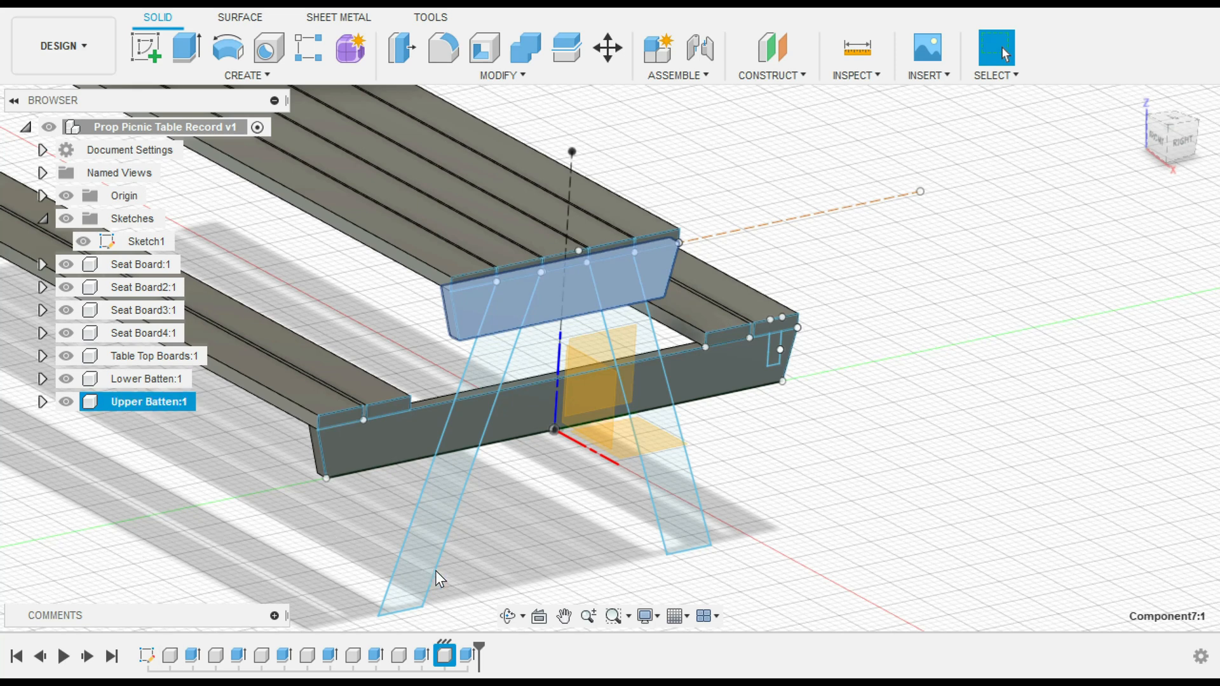
Step: Extrude the four profiles of the first slanted leg, on the Seat Board side nearest the viewer, by -1.5 in as a new component
key("e")
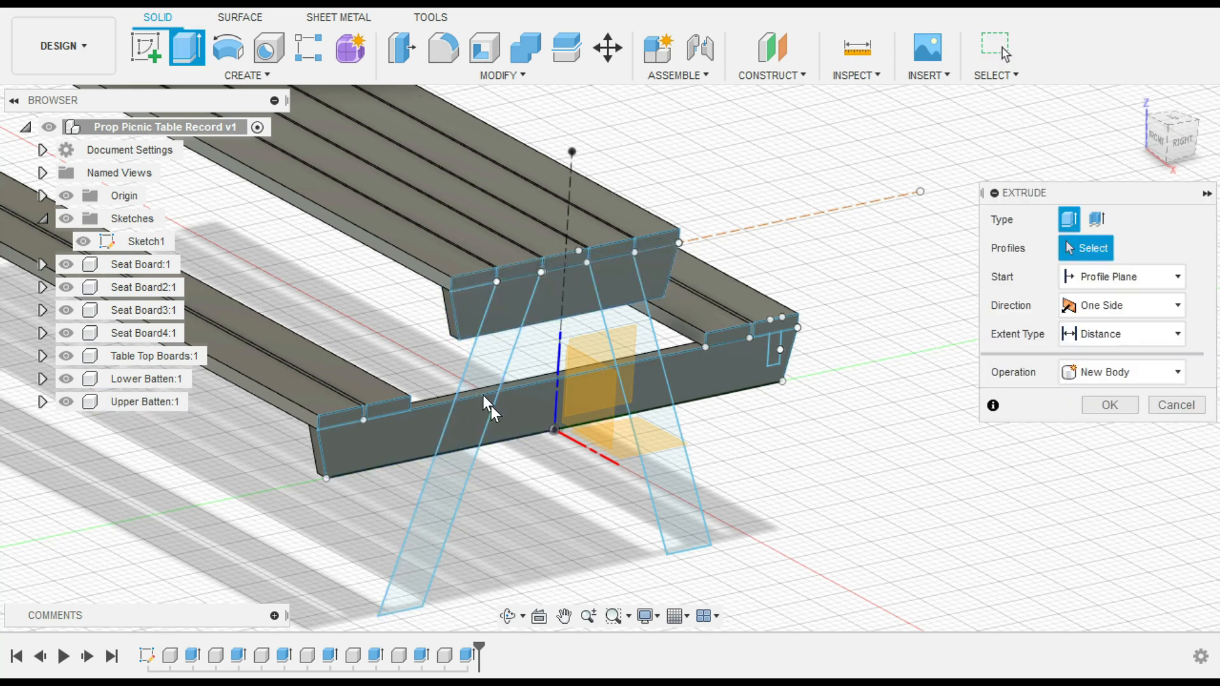
left_click(501, 311)
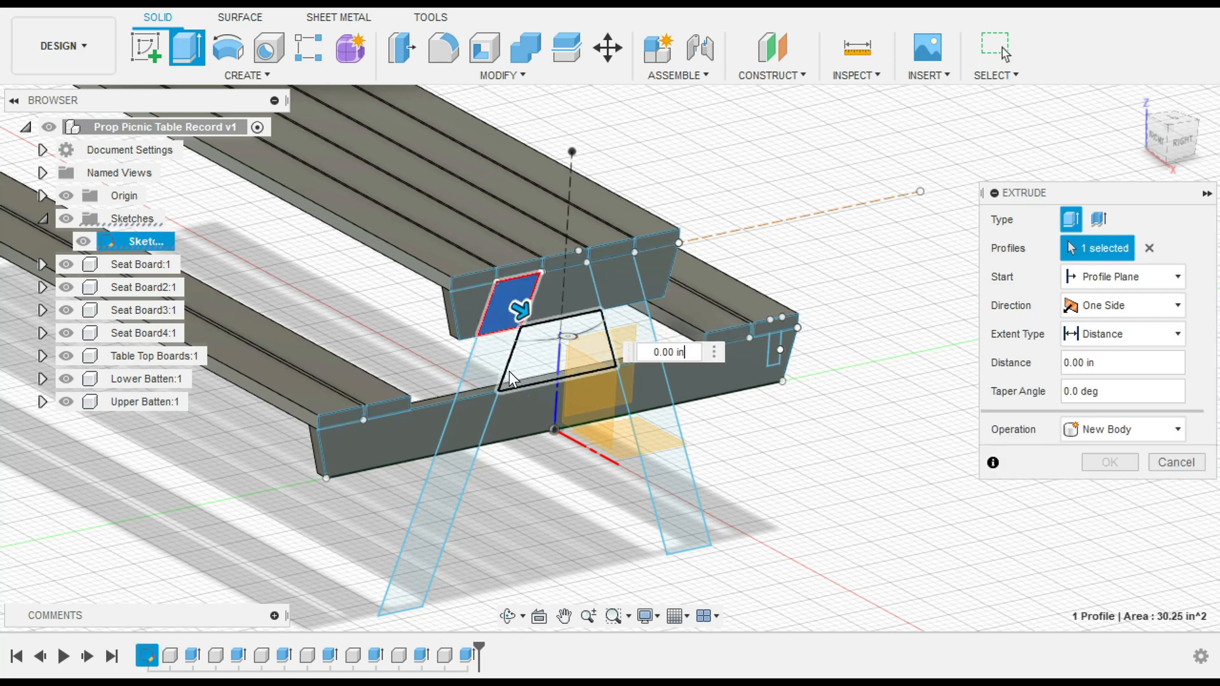
left_click(483, 366)
left_click(474, 410)
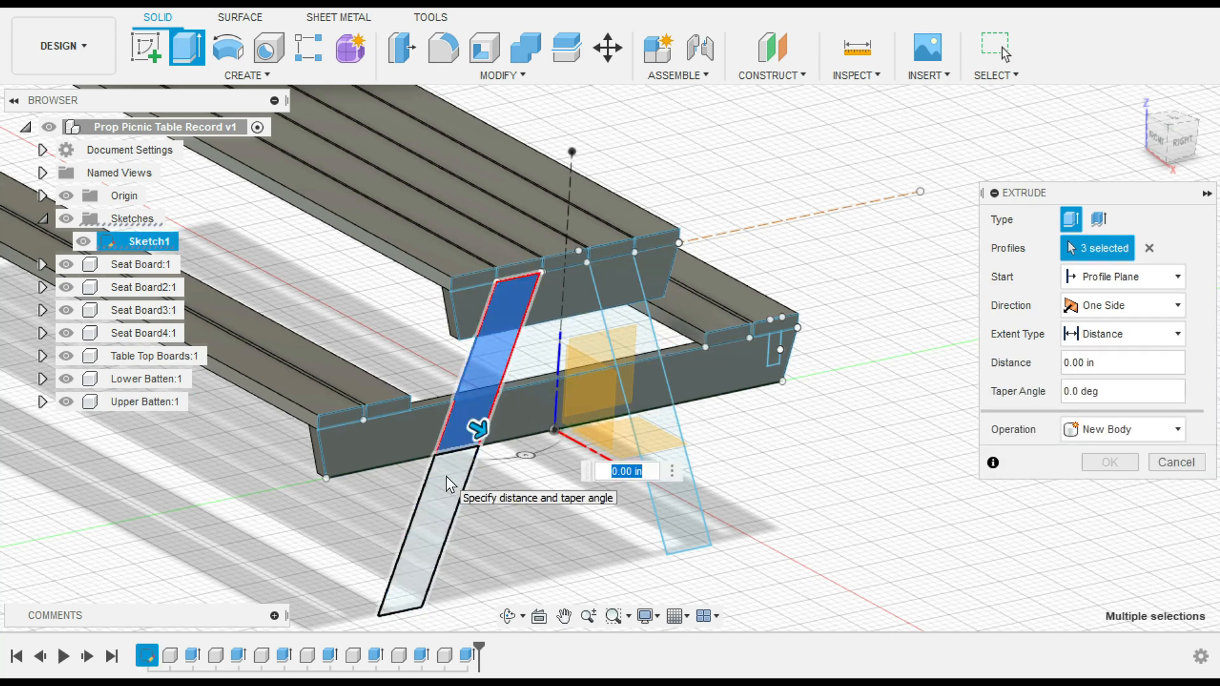
left_click(446, 475)
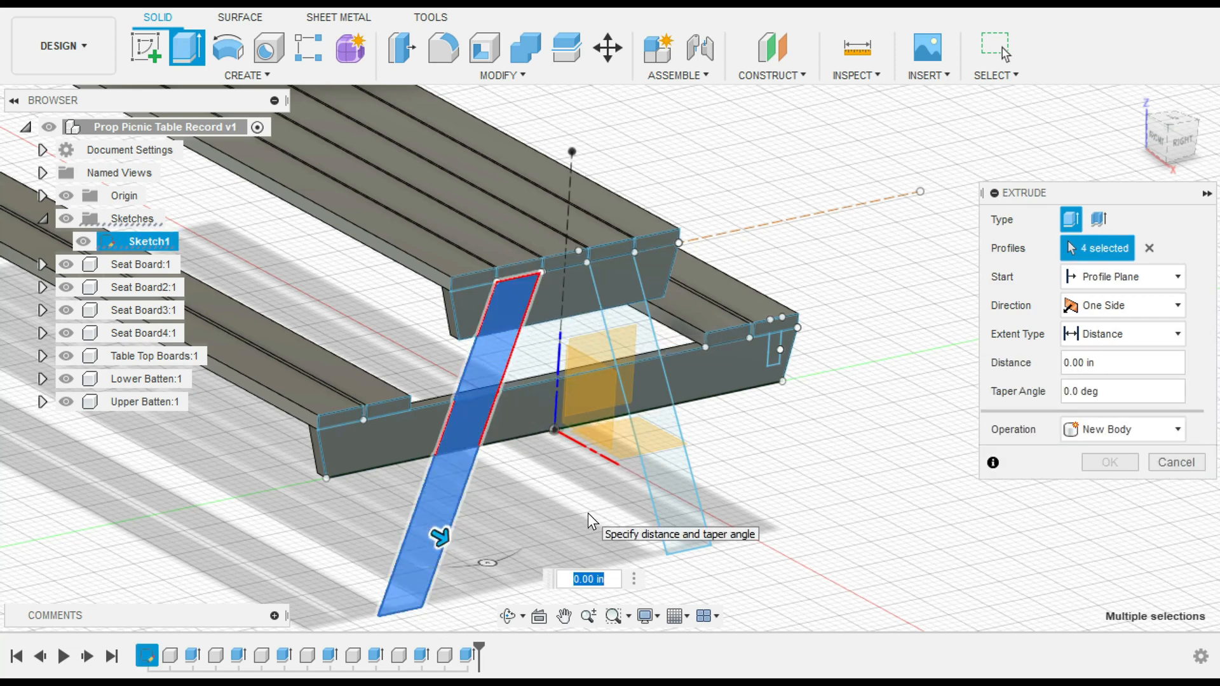
type("-1.5")
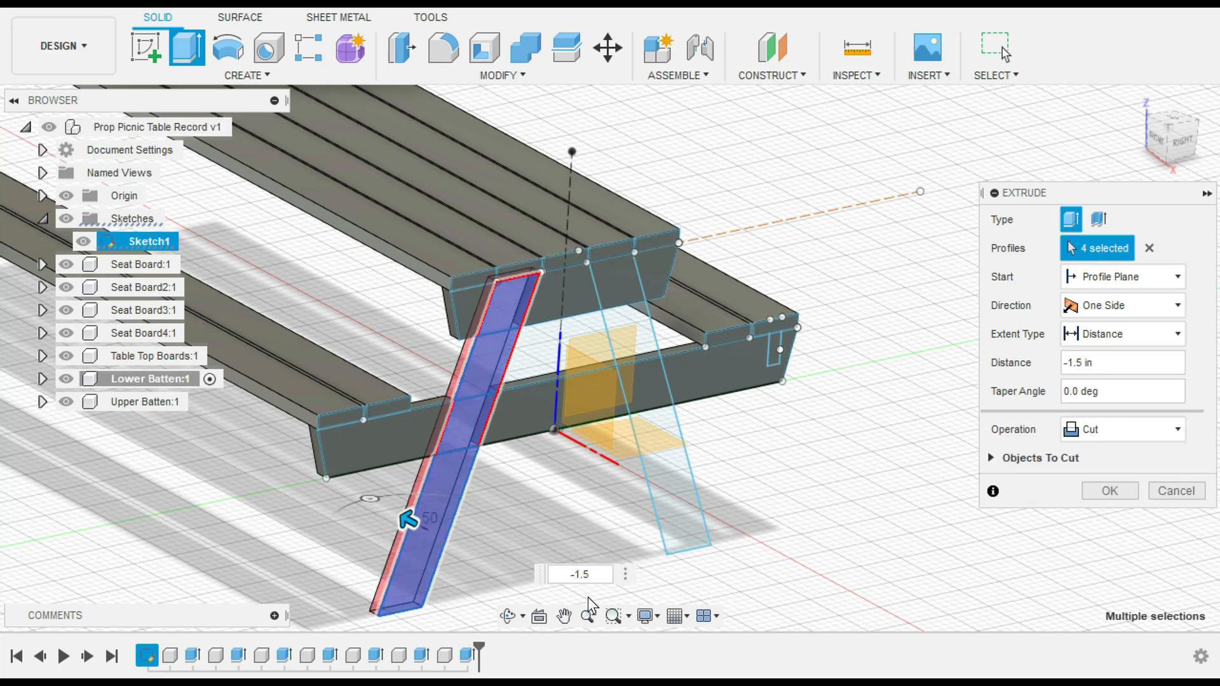
left_click(1147, 432)
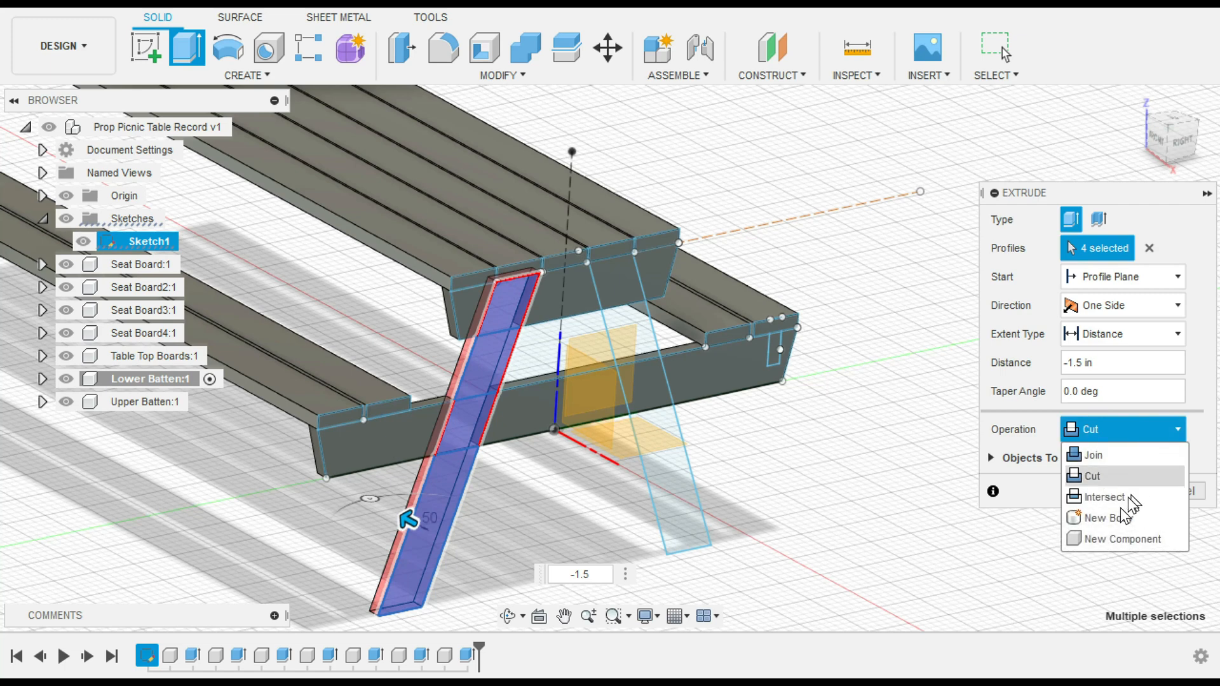
left_click(1095, 540)
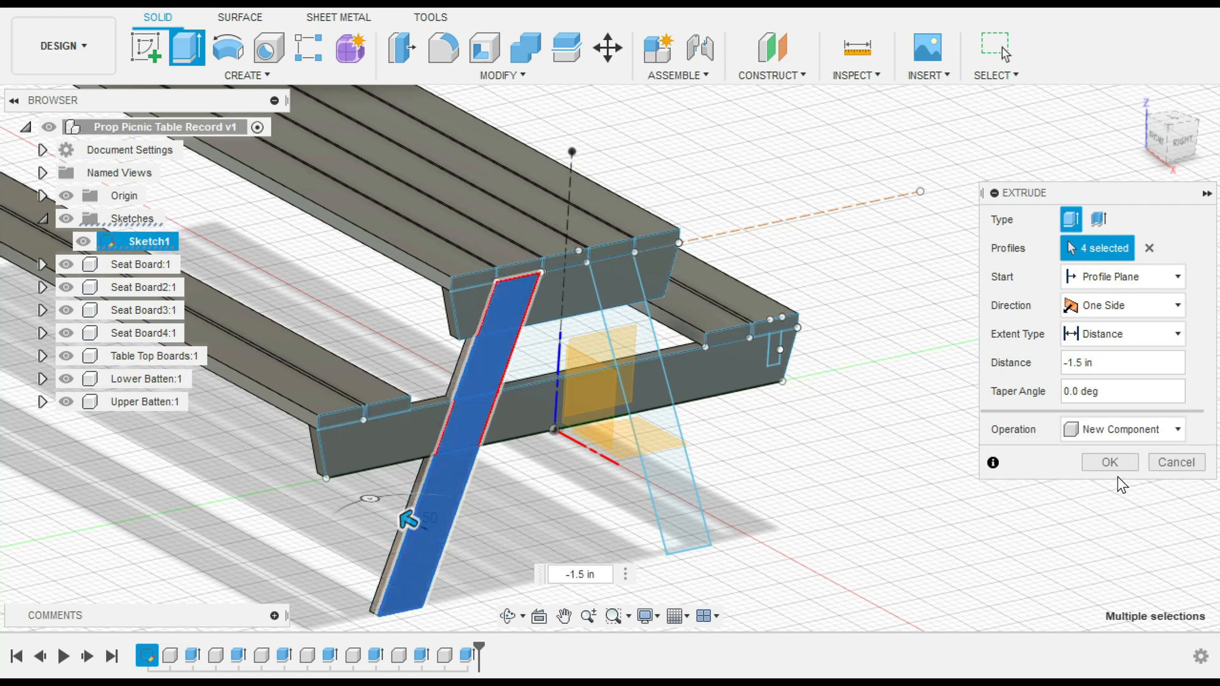
left_click(1109, 463)
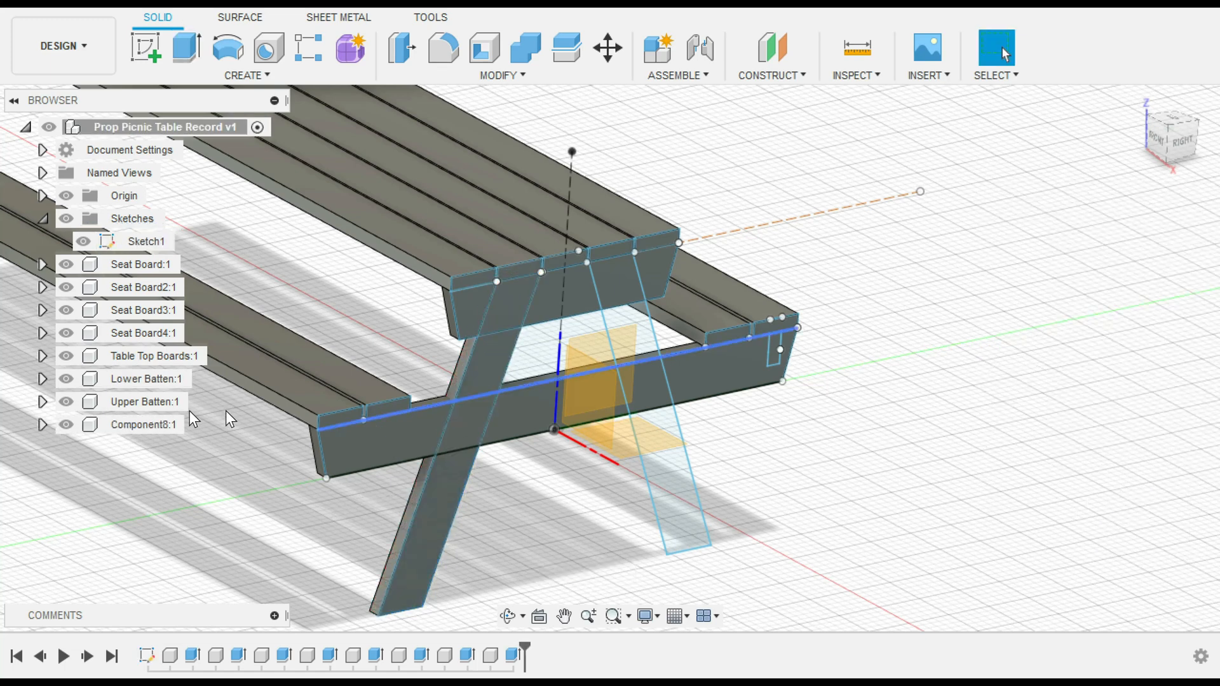
Step: Rename the extruded leg component as Leg1
double_click(139, 425)
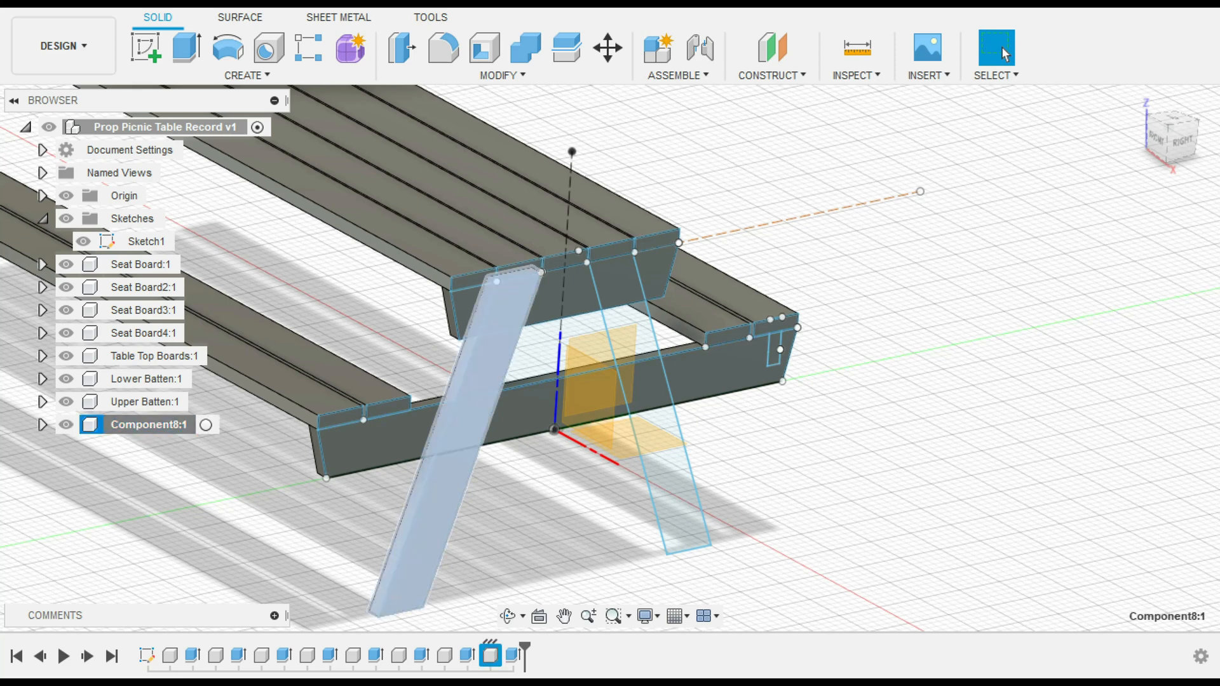
type("LEg")
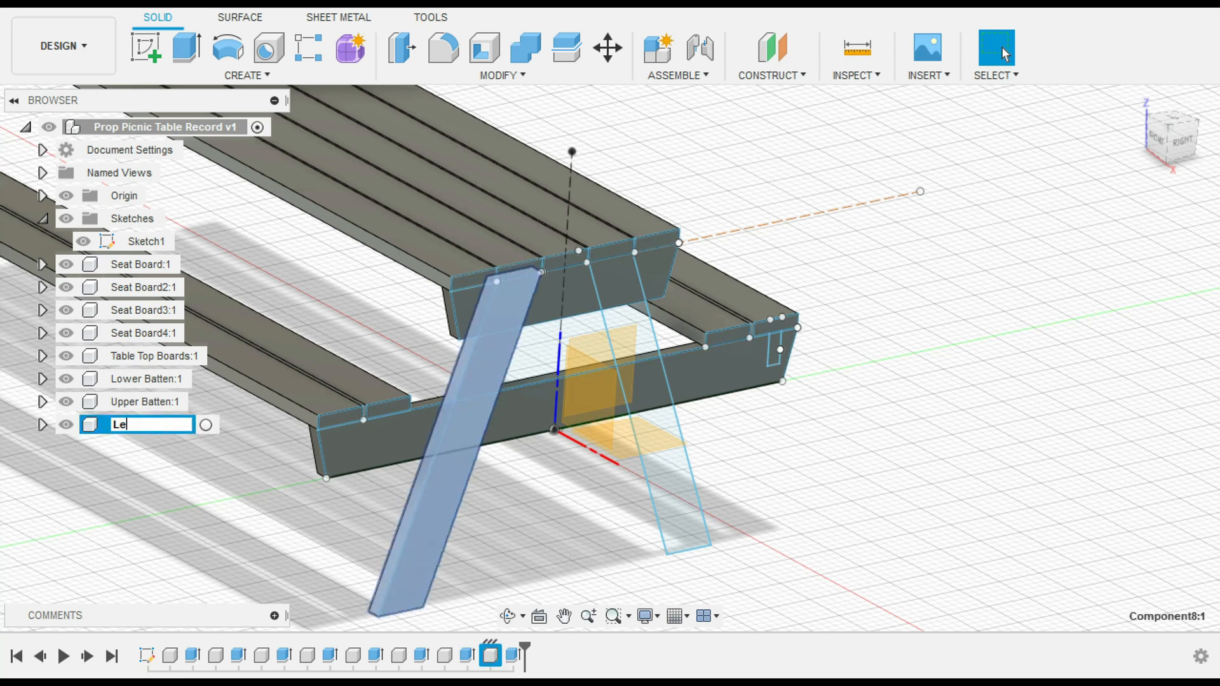
type("1")
key("Return")
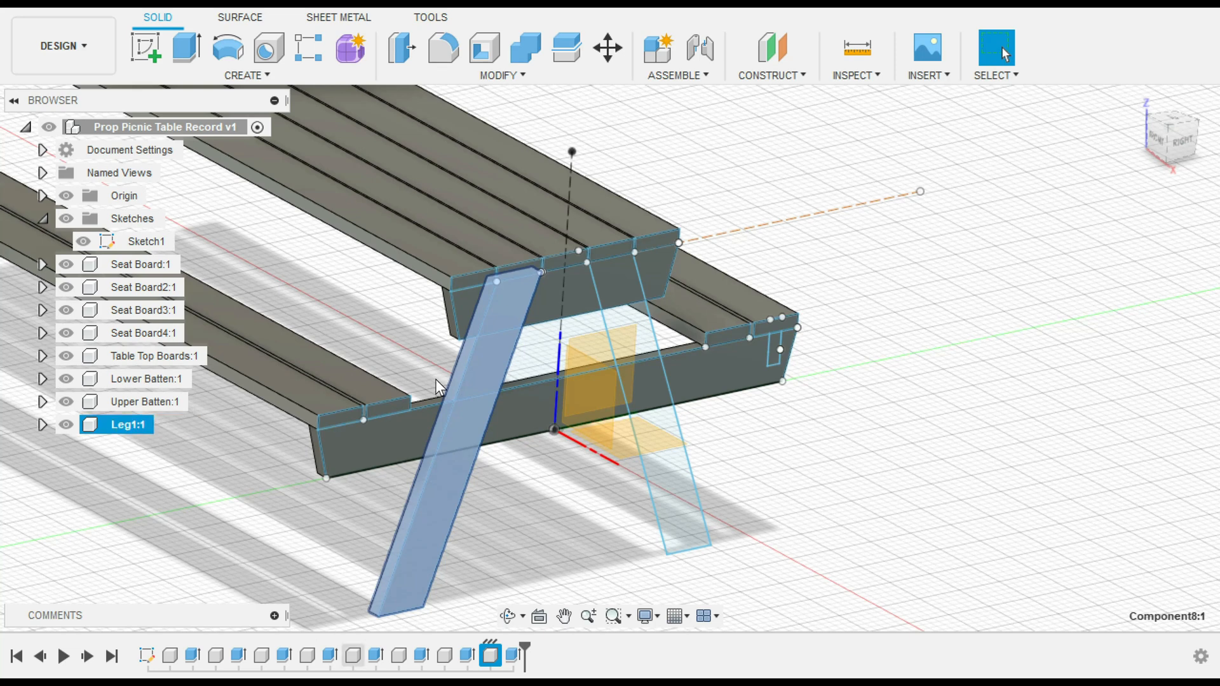
Step: Extrude the four profiles of the second slanted leg, opposite Leg1, by -1.5 in as a new component
key("e")
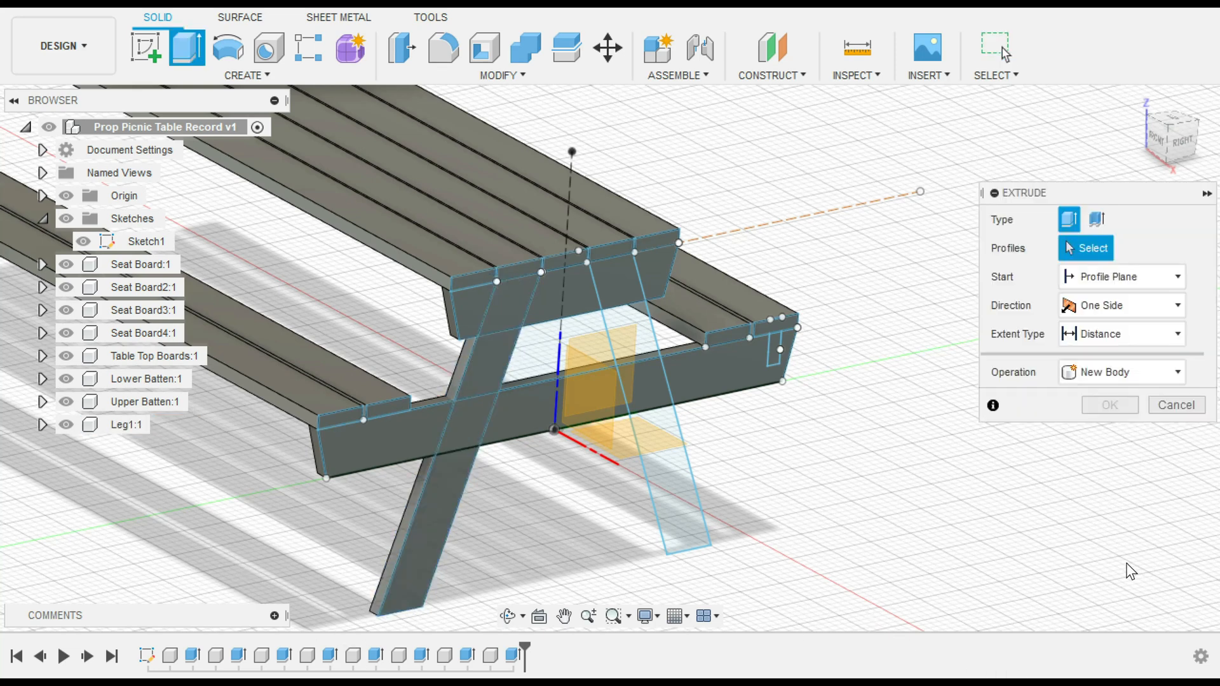
left_click(668, 516)
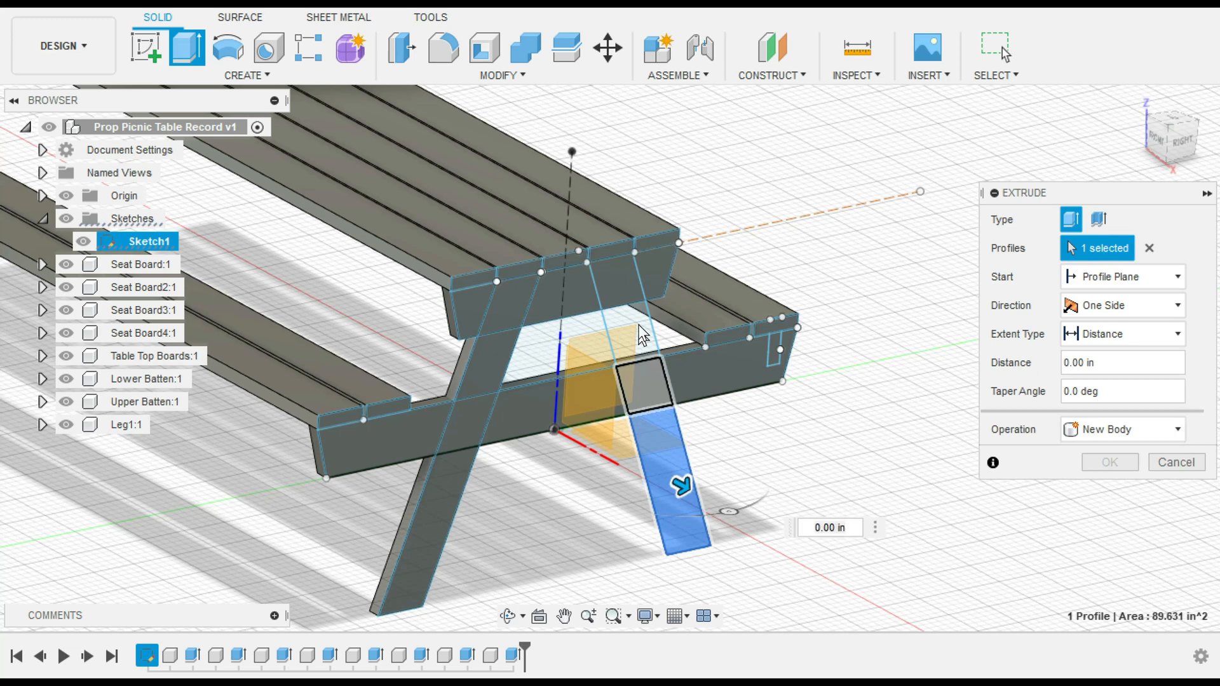
left_click(643, 381)
left_click(632, 343)
left_click(618, 285)
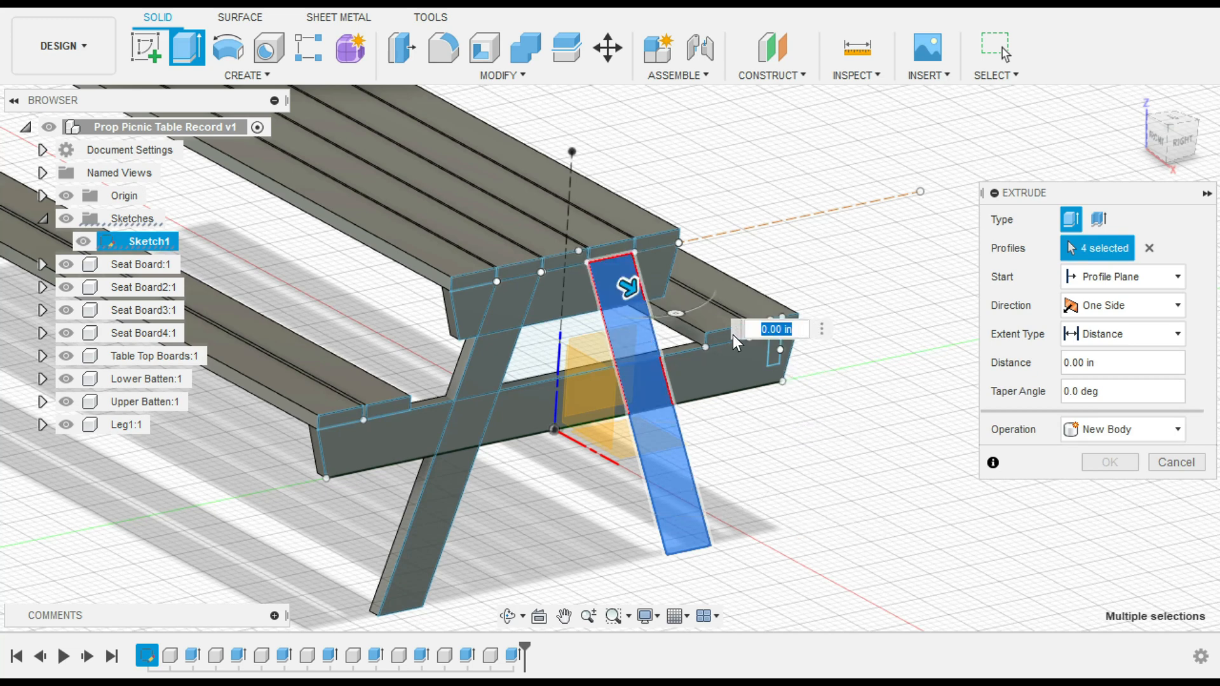
type("-1.5")
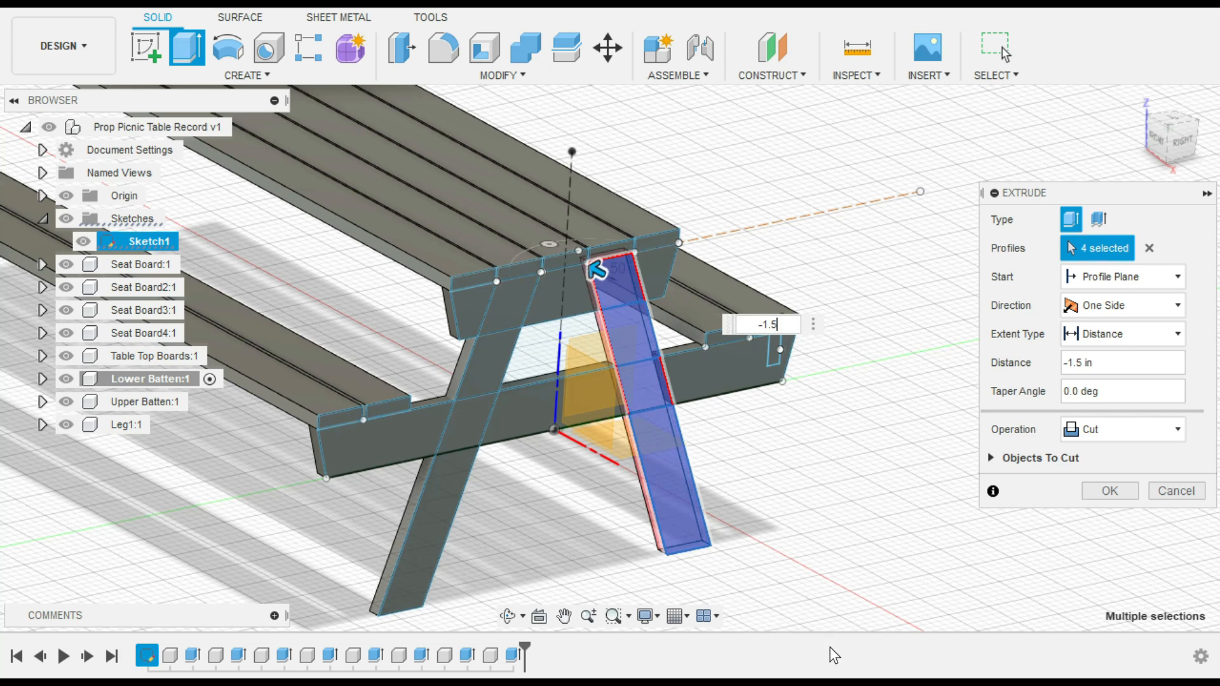
left_click(1126, 427)
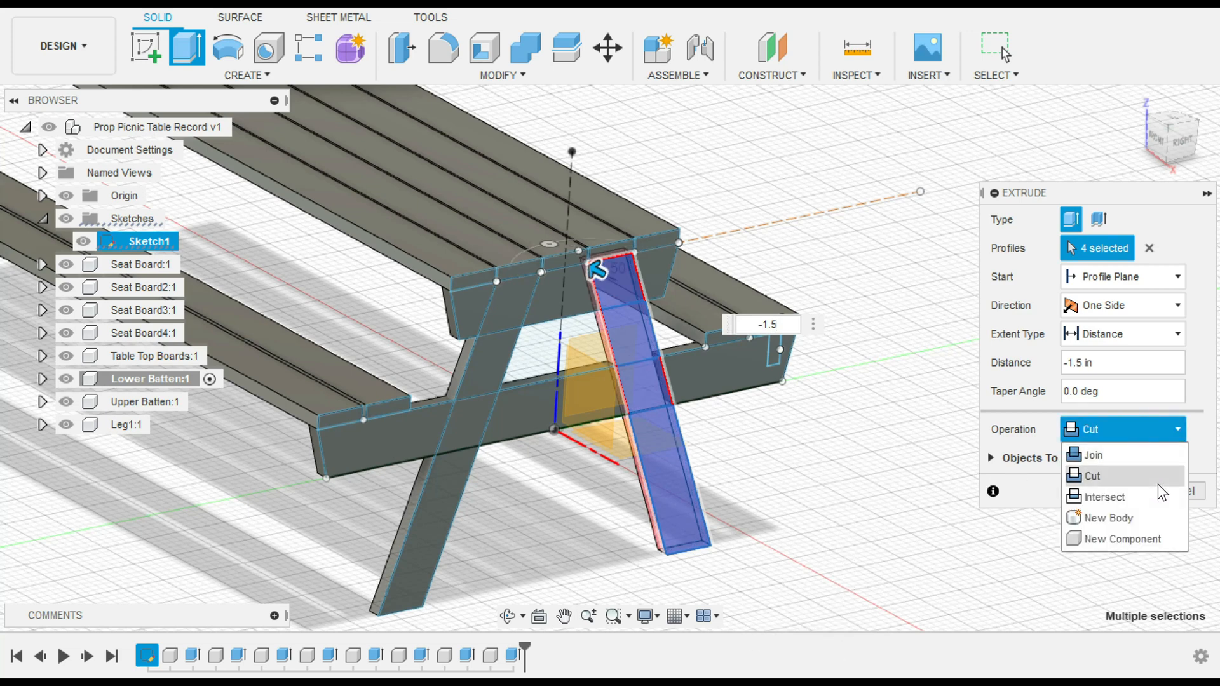
left_click(1122, 538)
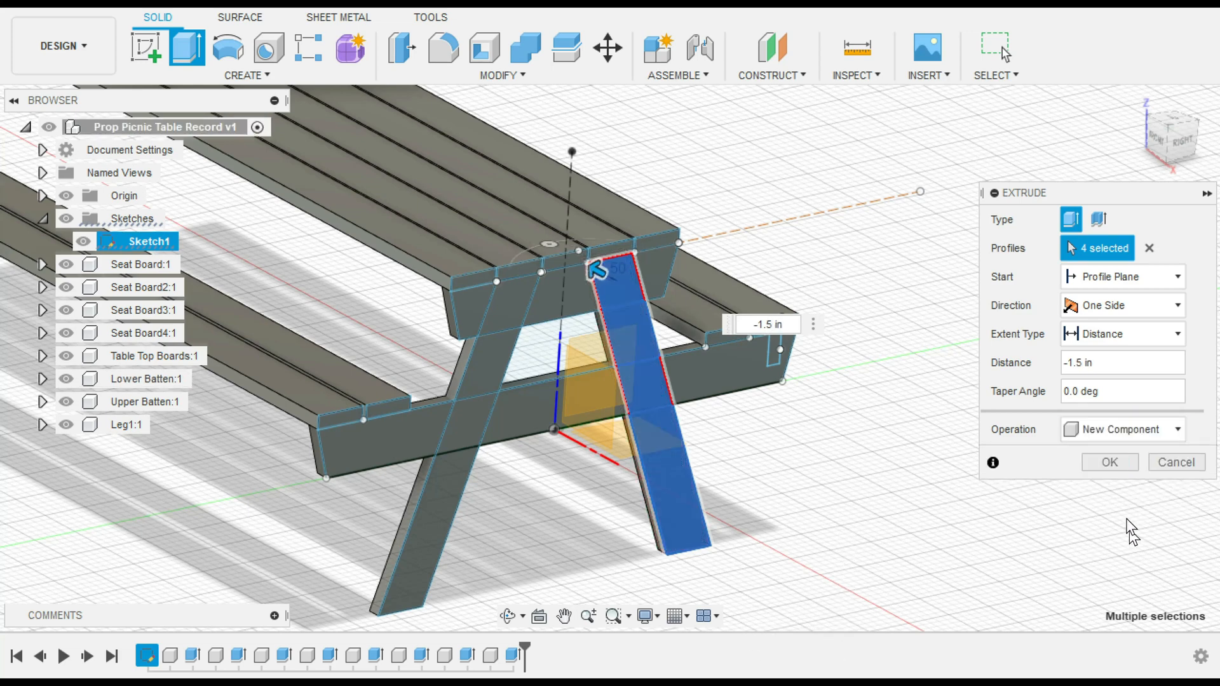
left_click(1113, 463)
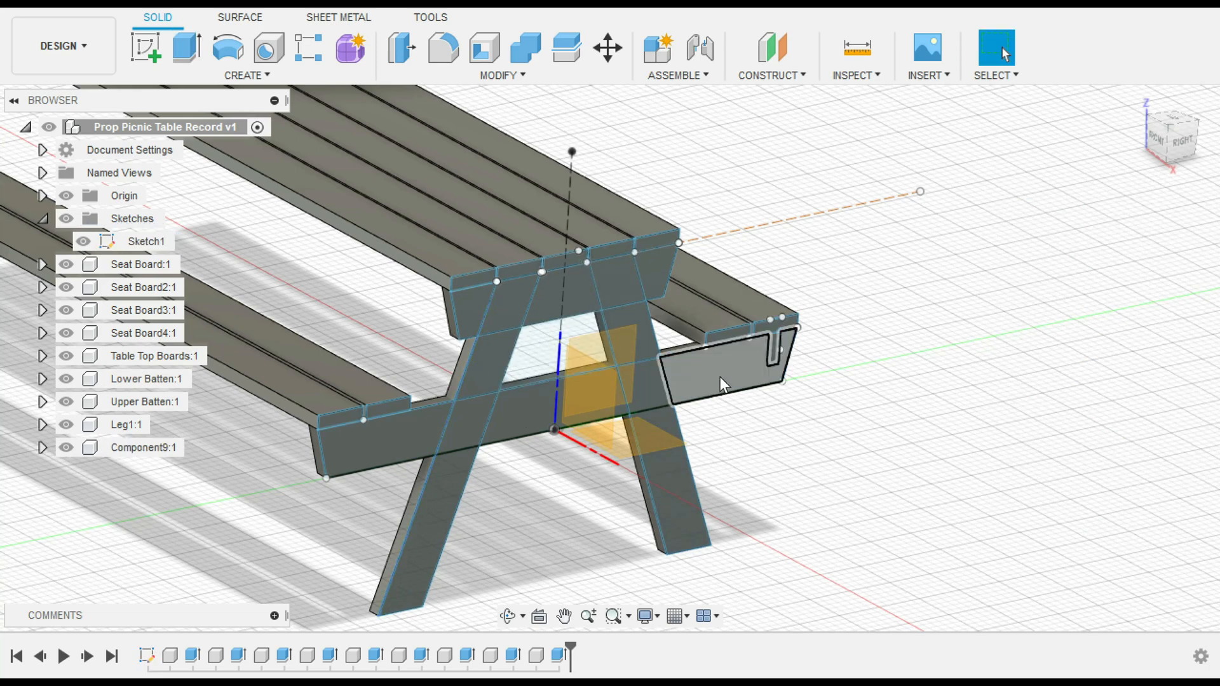
Step: Hide the sketches and inspect how the legs and battens overlap at the table's end
left_click(66, 218)
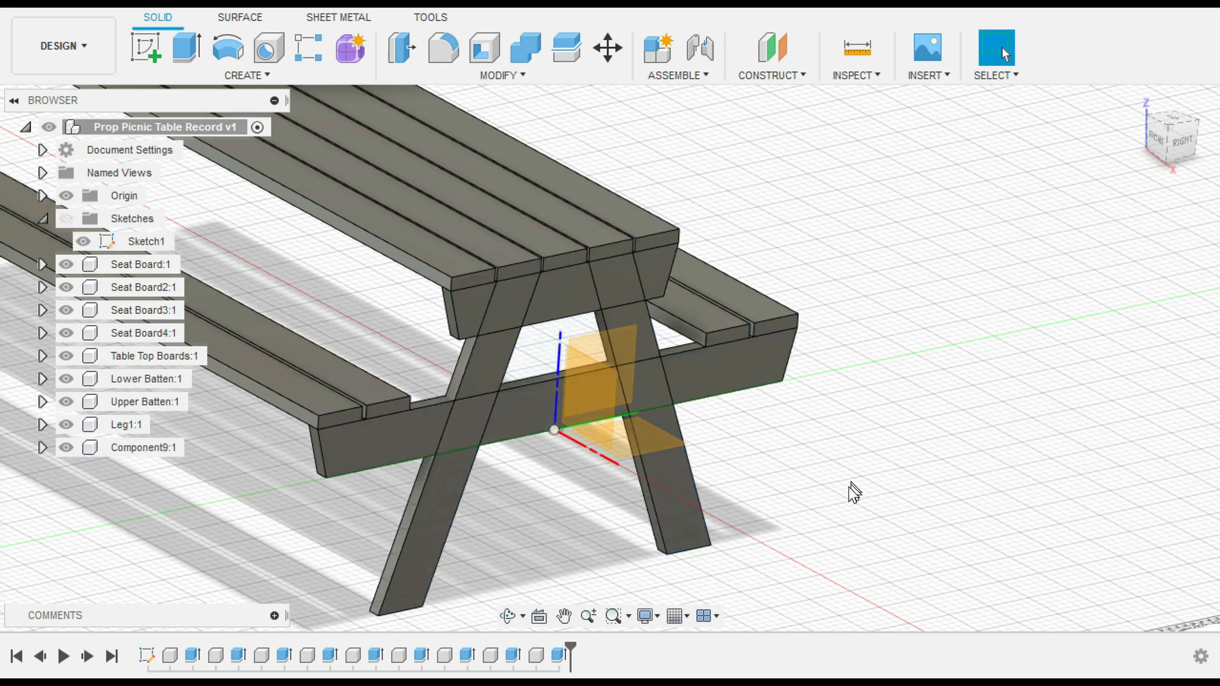
scroll(530, 531, "up", 2)
scroll(524, 524, "down", 2)
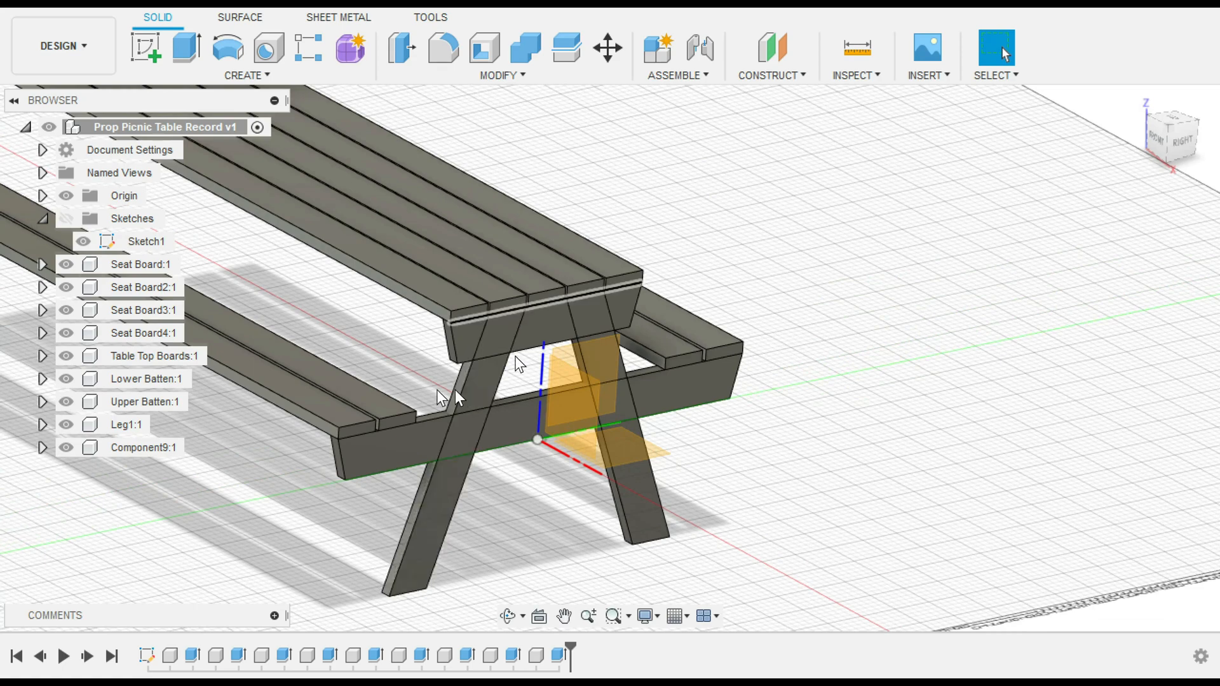
left_click(1155, 146)
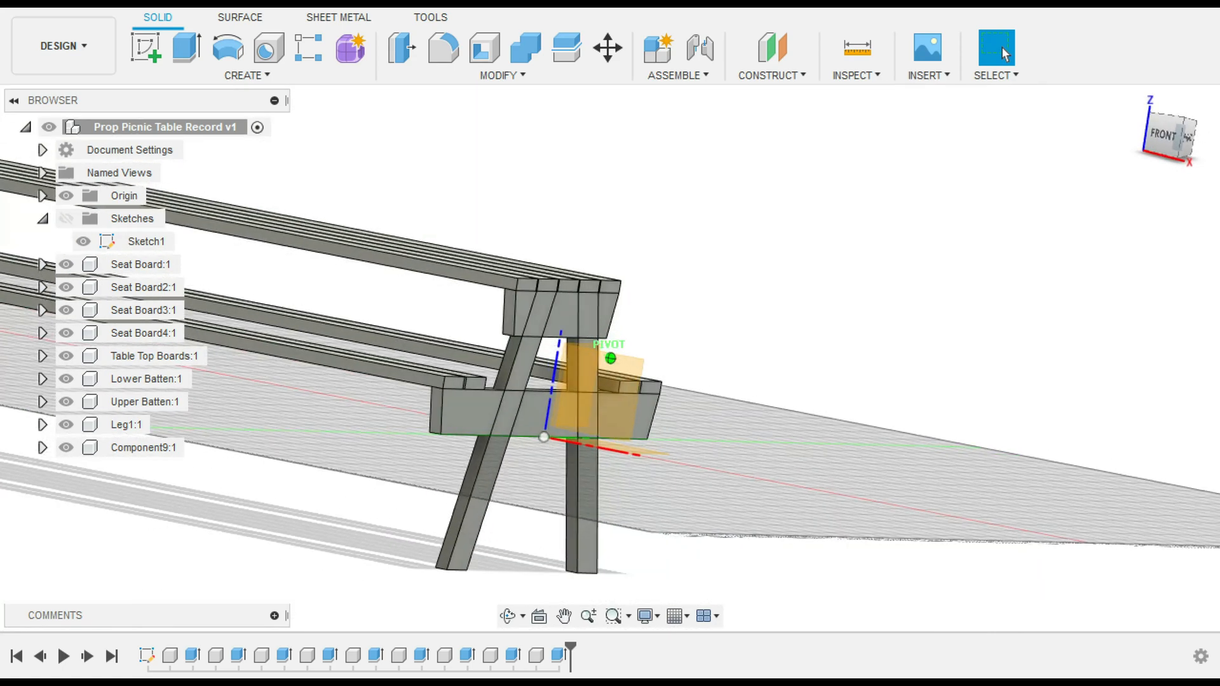
mouse_move(1156, 145)
left_mouse_down()
mouse_move(1184, 171)
mouse_move(1153, 156)
mouse_move(1105, 168)
left_mouse_up()
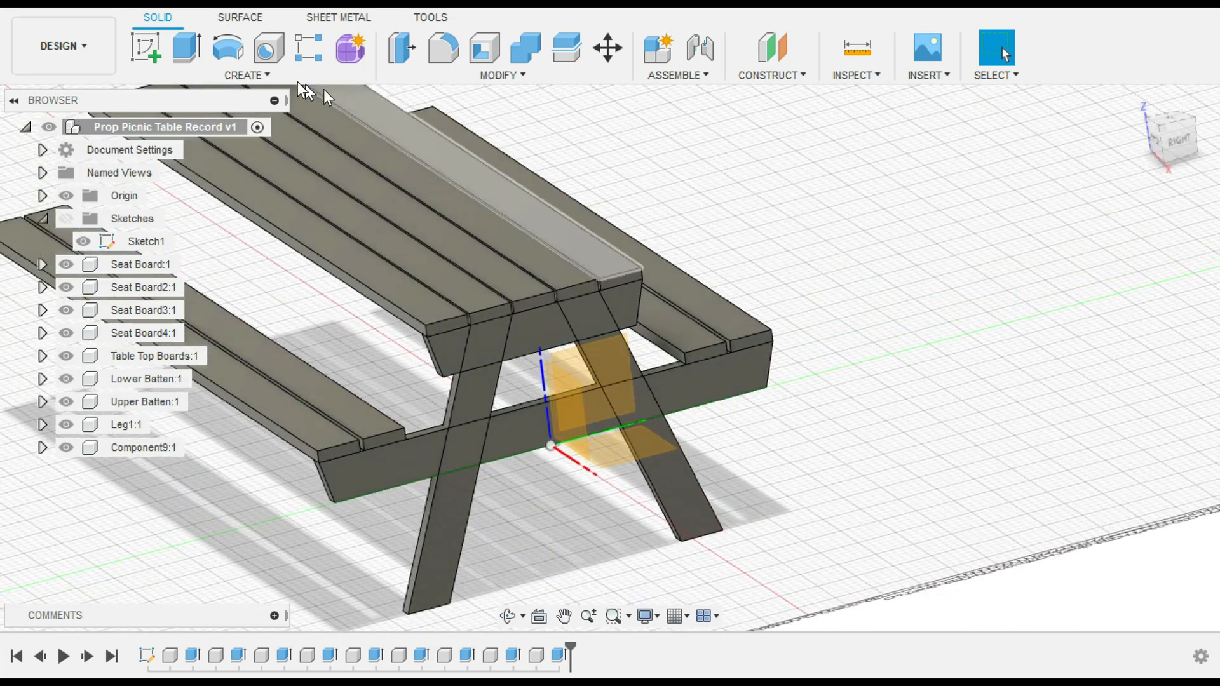
Step: Undo the sketch hiding and all leg and batten extrusions and renames, back to the Table Top Boards component
left_click(123, 10)
left_click(122, 7)
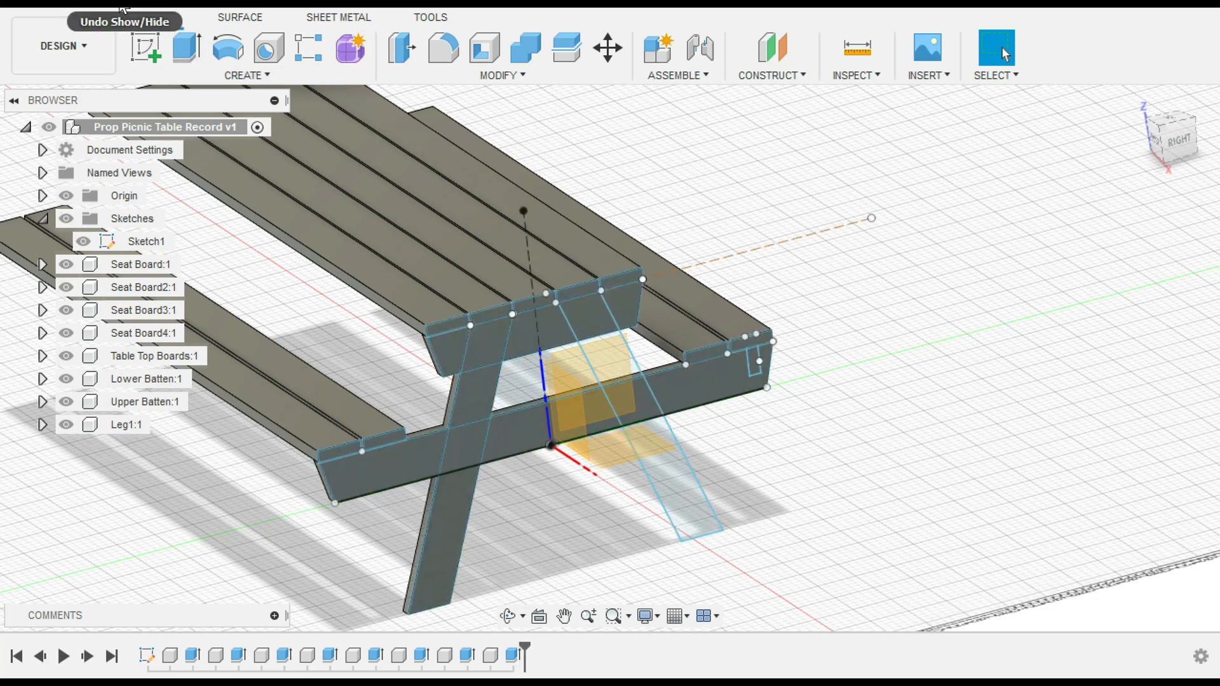
left_click(123, 8)
left_click(122, 8)
left_click(122, 7)
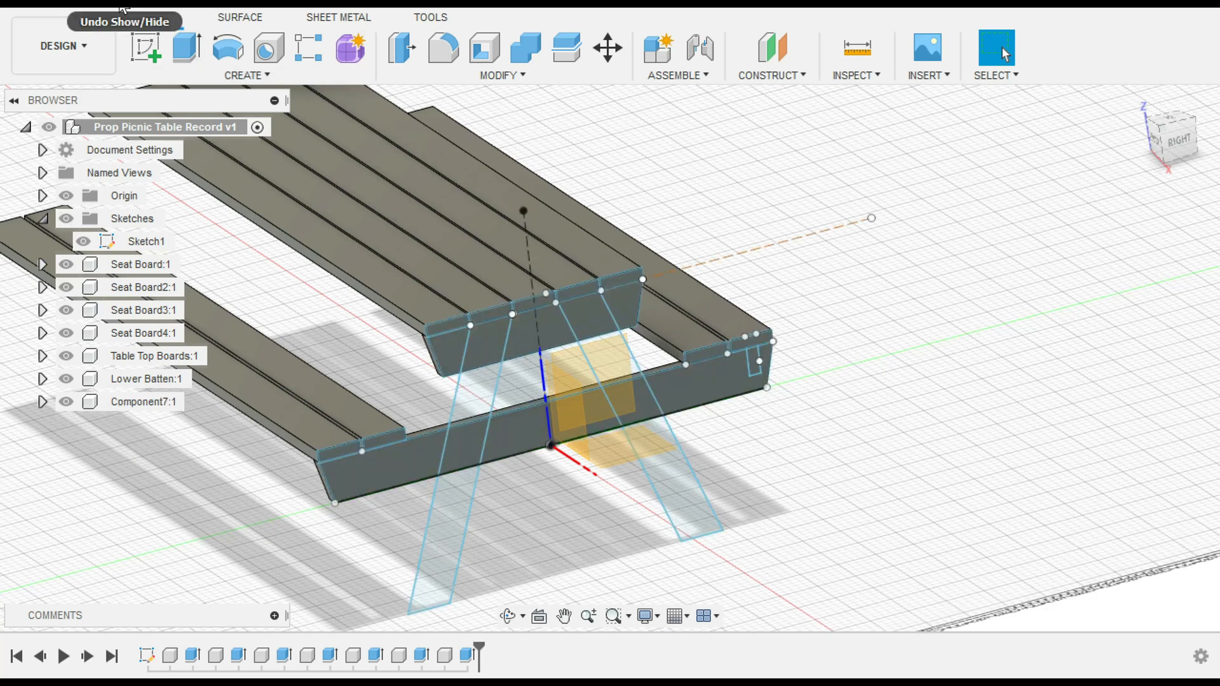
left_click(123, 7)
left_click(123, 8)
left_click(123, 7)
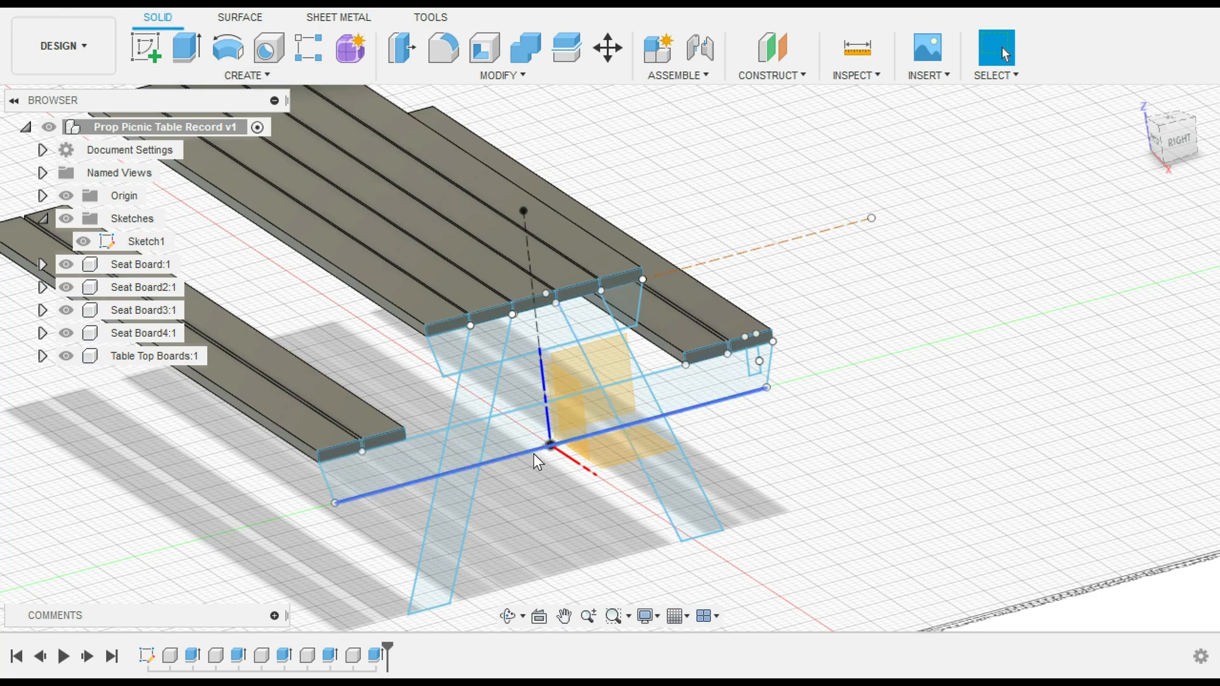
Step: Extrude the five profiles of the upper crossbeam beneath the tabletop by 1.5 in, starting at an offset of -8 in, as a new body
mouse_move(1180, 143)
left_mouse_down()
mouse_move(1208, 136)
mouse_move(1219, 57)
mouse_move(1181, 73)
mouse_move(1137, 130)
mouse_move(1156, 152)
mouse_move(1170, 147)
left_mouse_up()
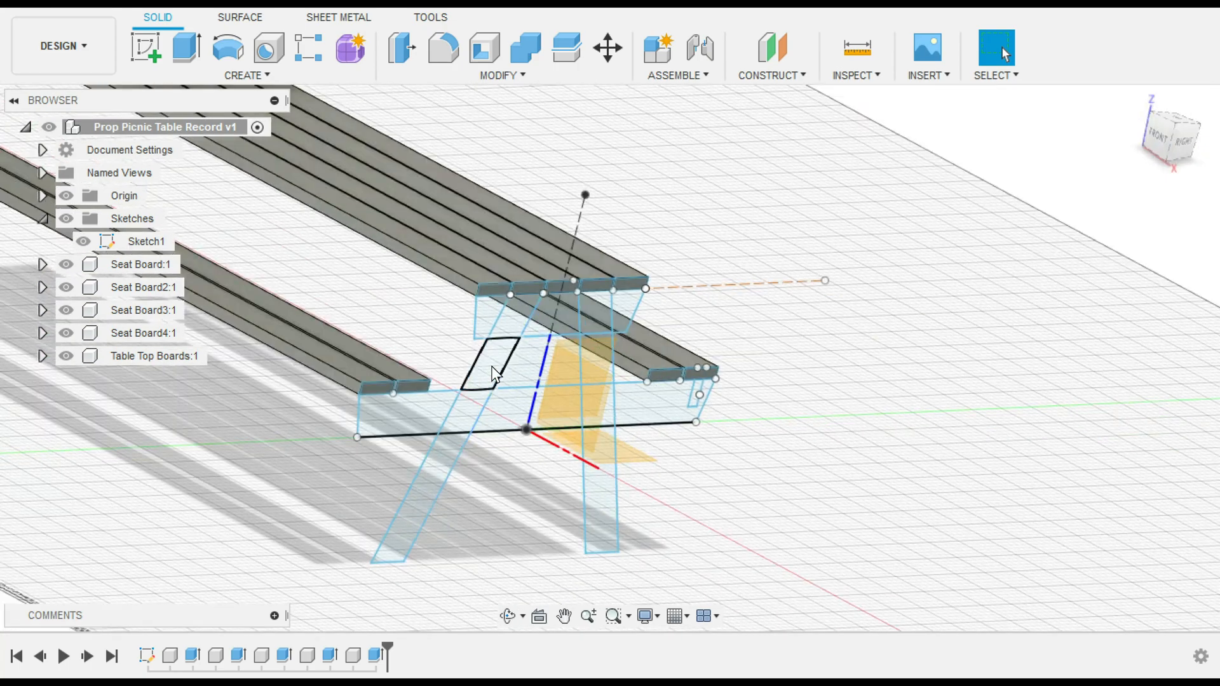
key("e")
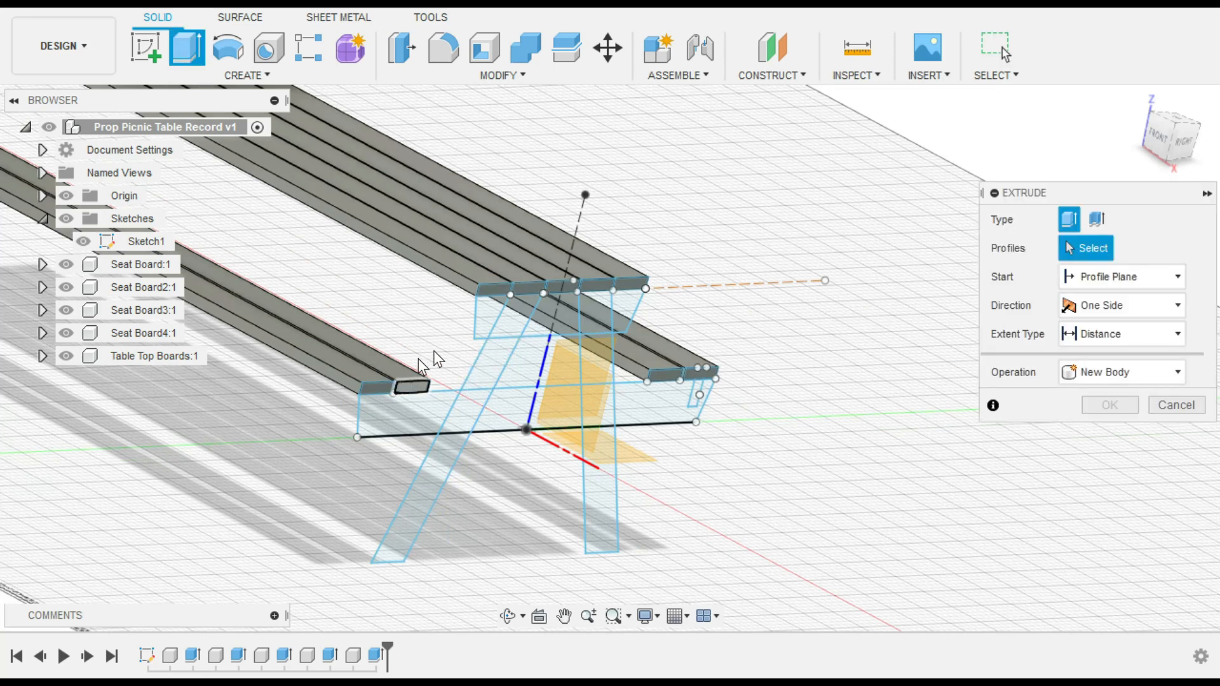
left_click(498, 318)
left_click(548, 319)
left_click(596, 317)
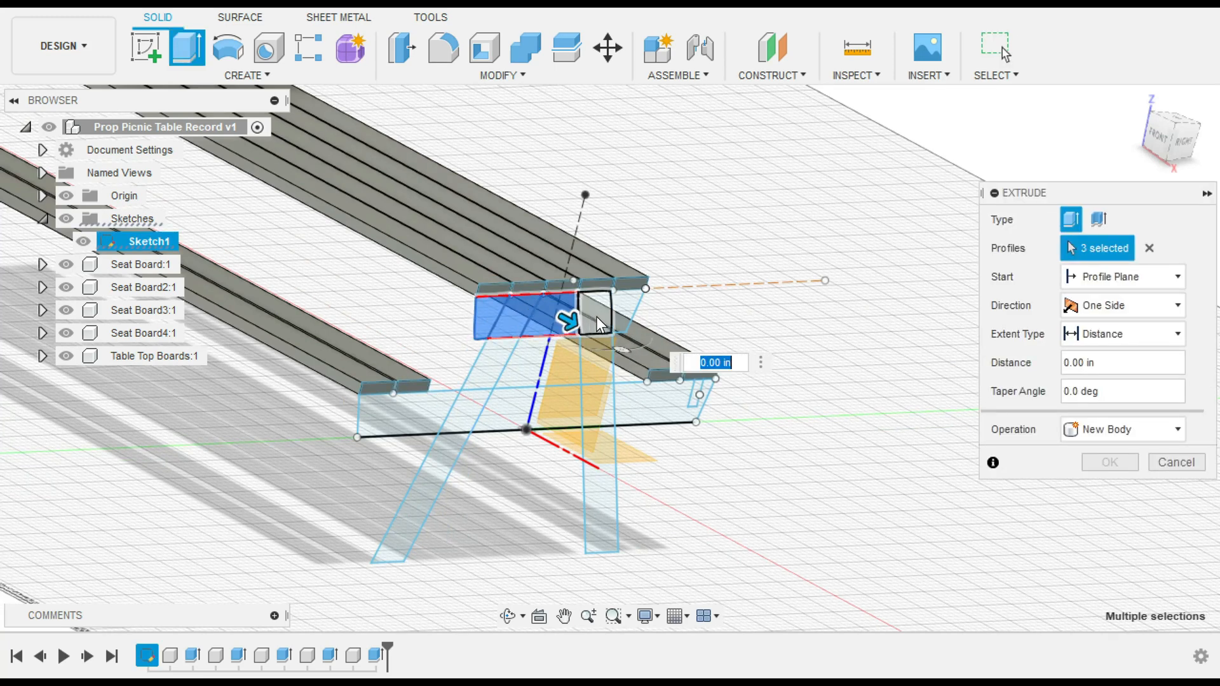
left_click(595, 316)
left_click(629, 315)
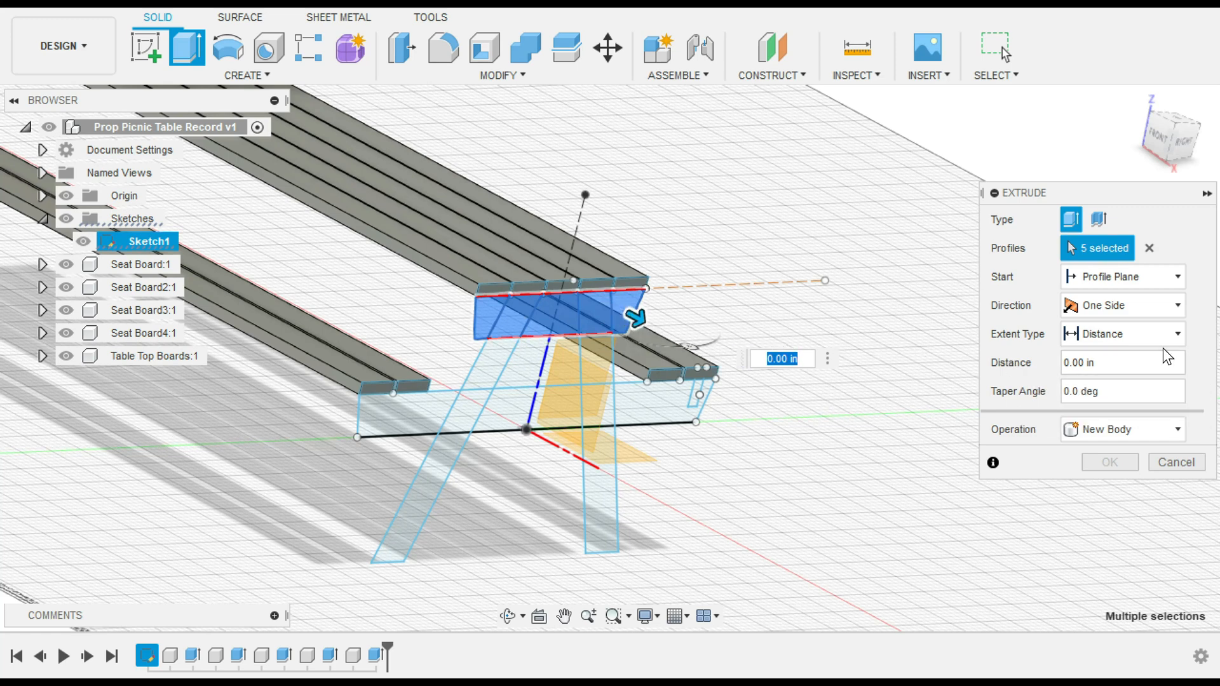
left_click(1173, 277)
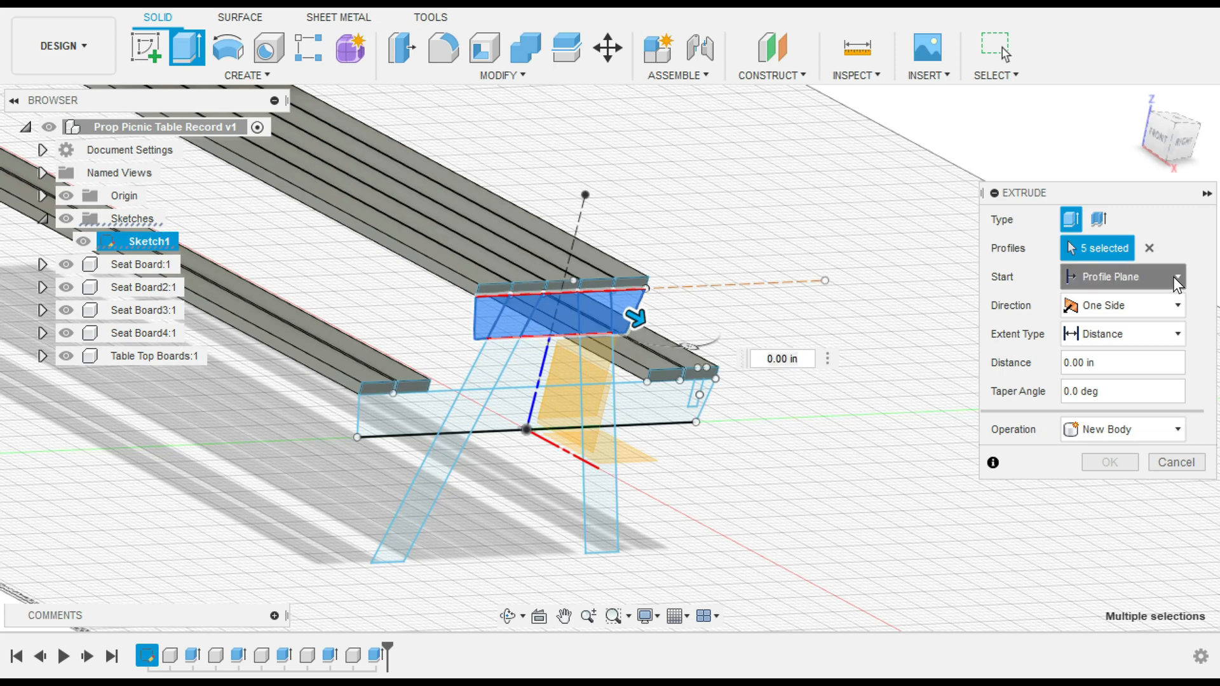
left_click(1134, 318)
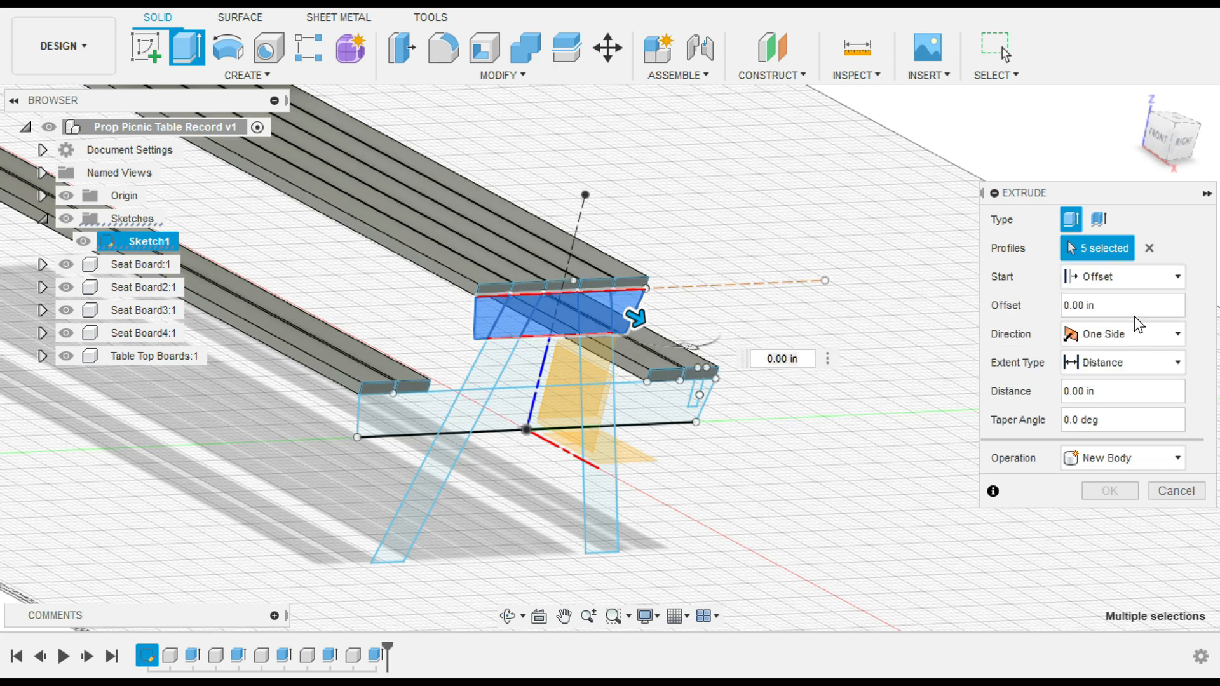
left_click(1092, 306)
type("-8")
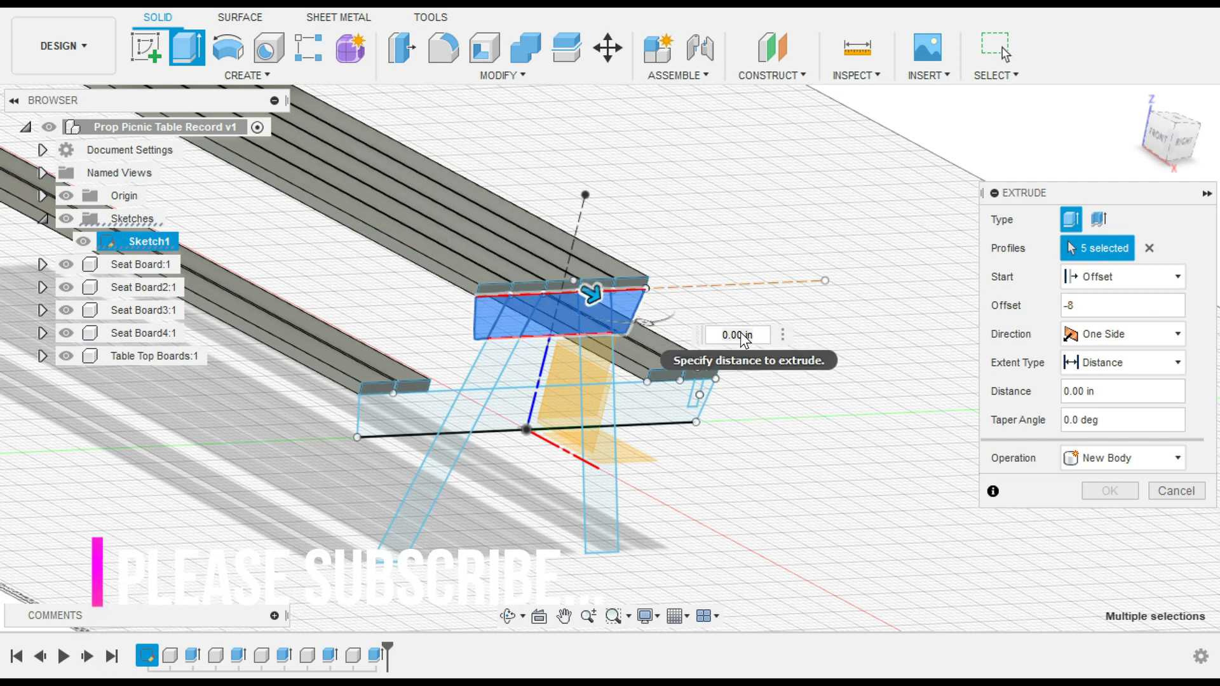
left_click(704, 334)
type("1.5")
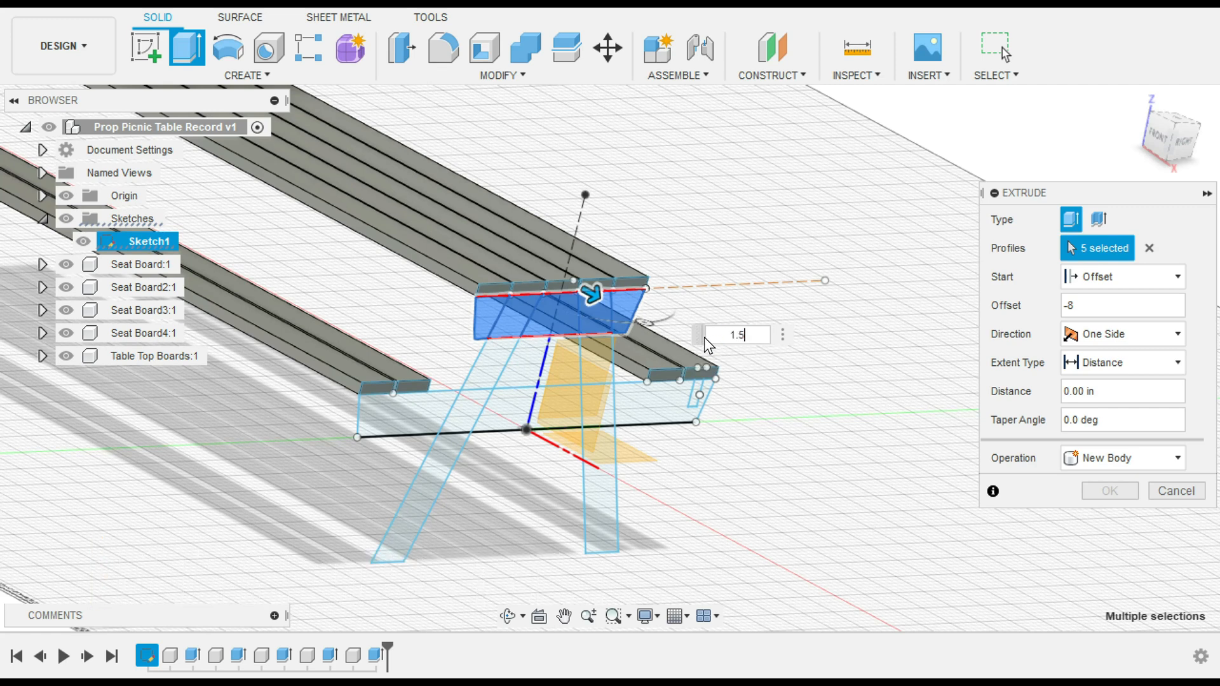
key("Return")
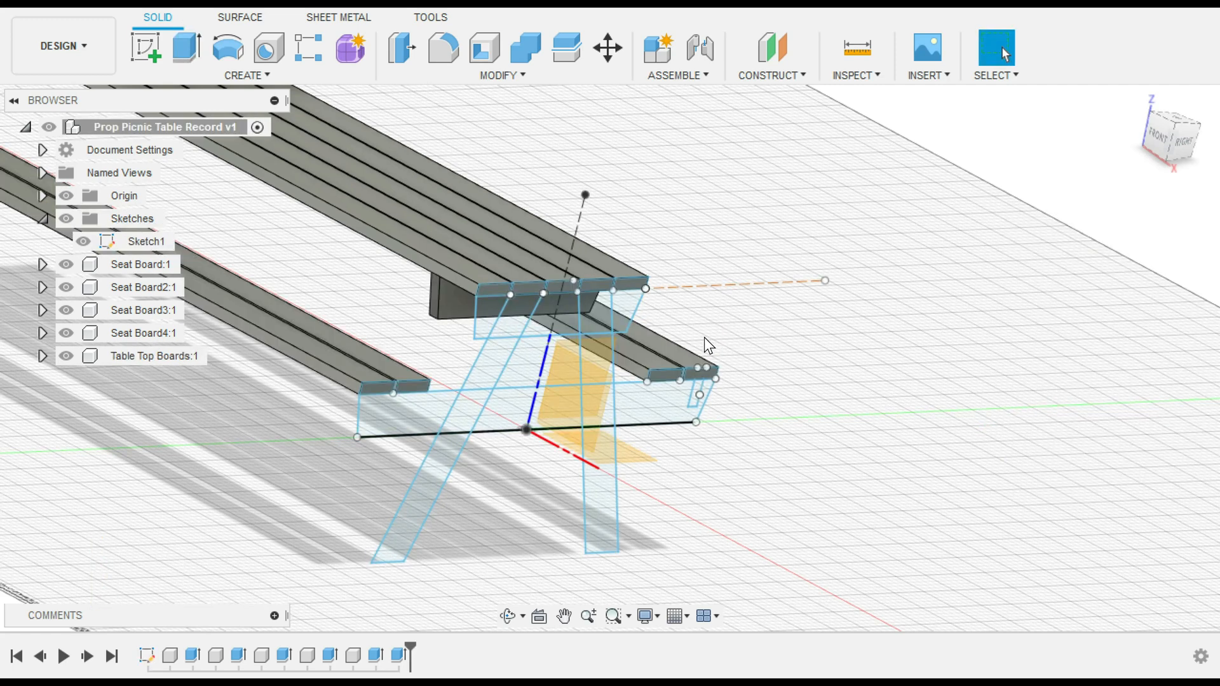
Step: Inspect the offset upper crossbeam from the front and hide the Table Top Boards component
left_click(1155, 152)
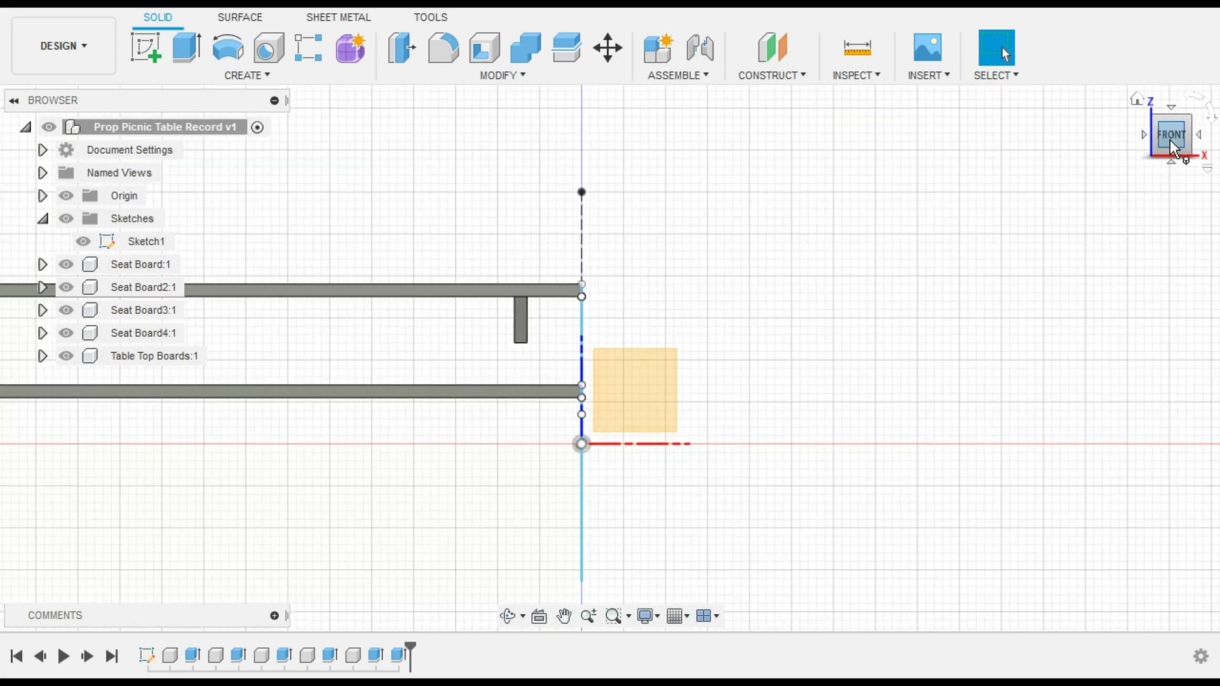
mouse_move(1132, 136)
left_mouse_down()
mouse_move(1093, 157)
mouse_move(1086, 146)
left_mouse_up()
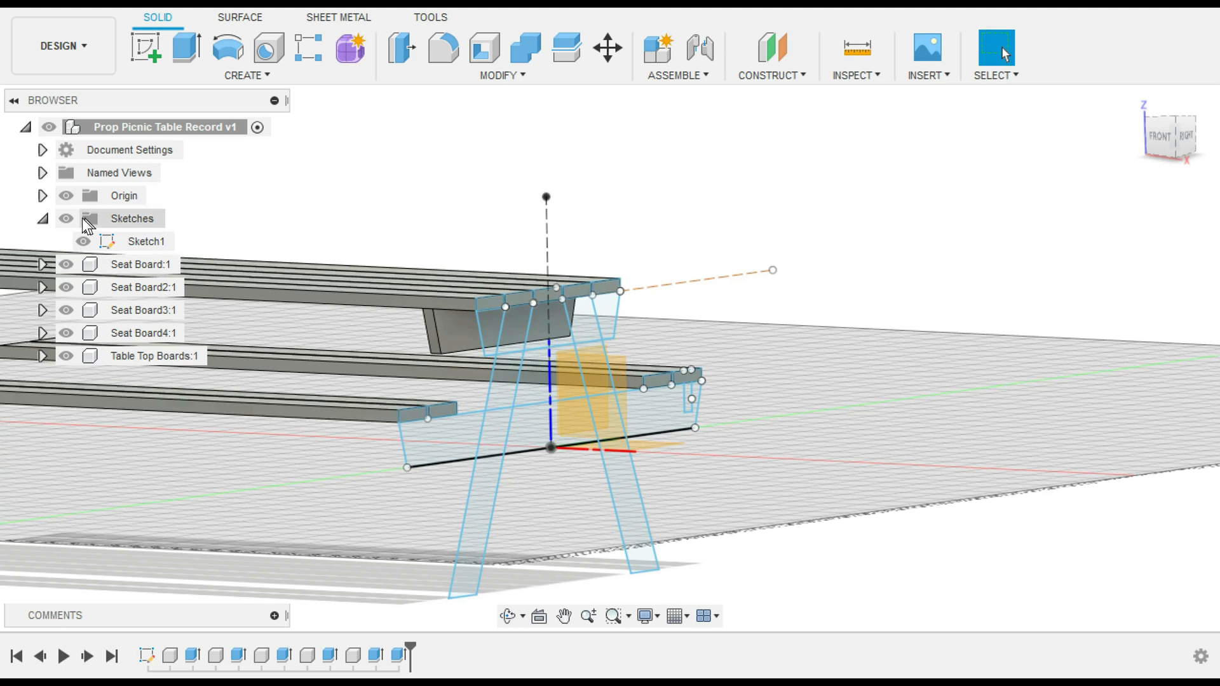
left_click(62, 349)
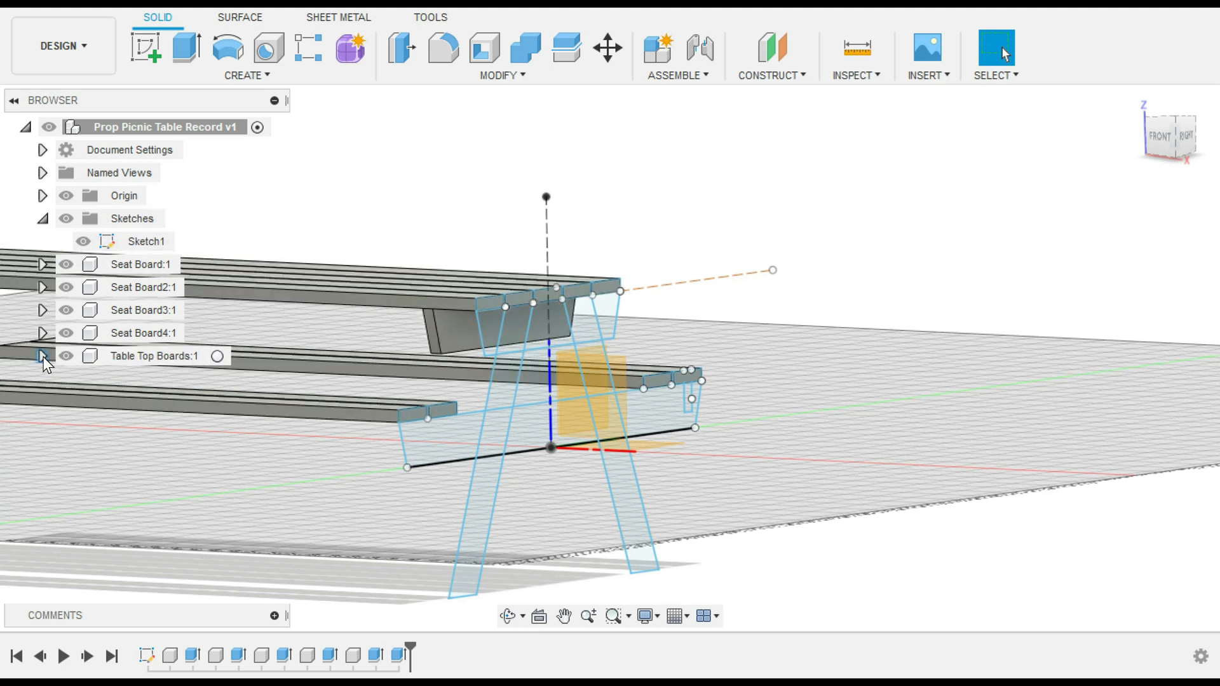
left_click(66, 356)
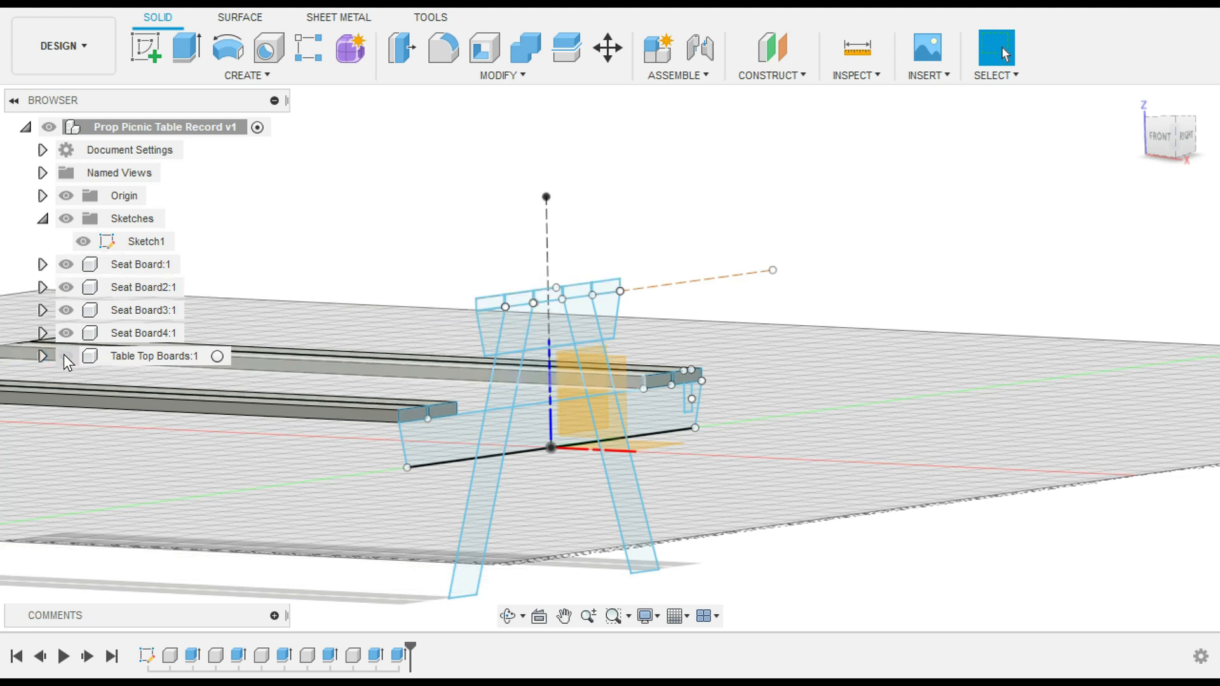
left_click(65, 356)
Step: Undo the Table Top Boards visibility changes and the offset extrusion of the upper crossbeam
left_click(85, 12)
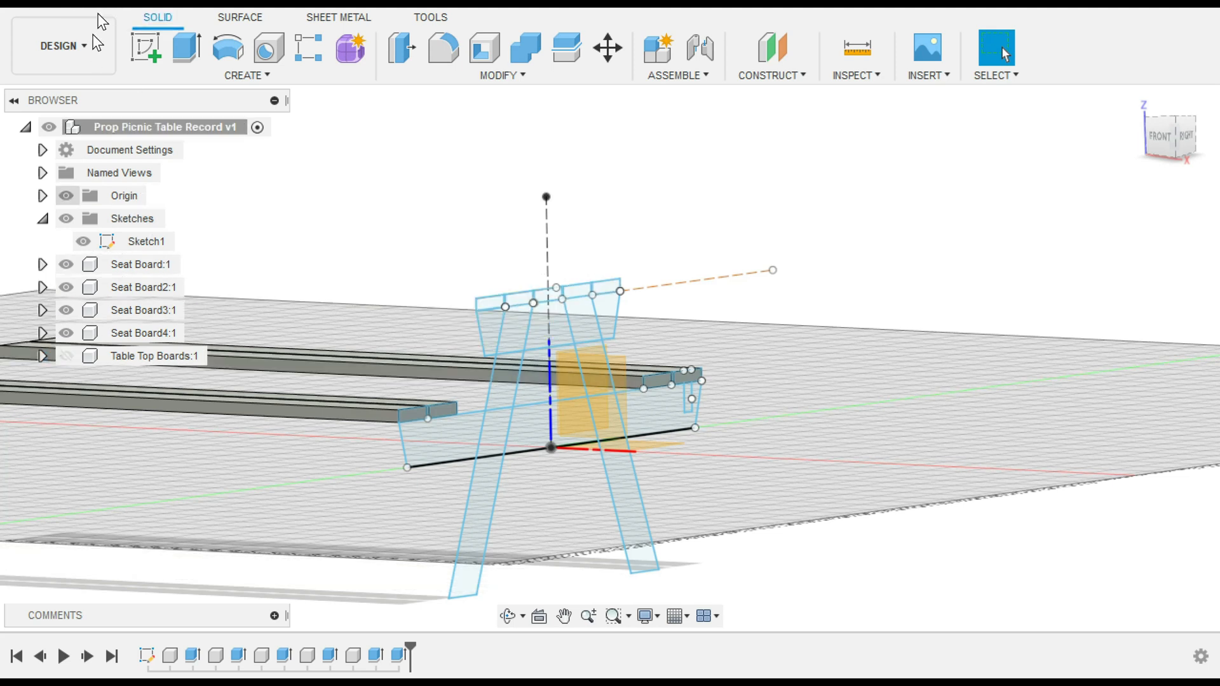
left_click(84, 12)
left_click(85, 12)
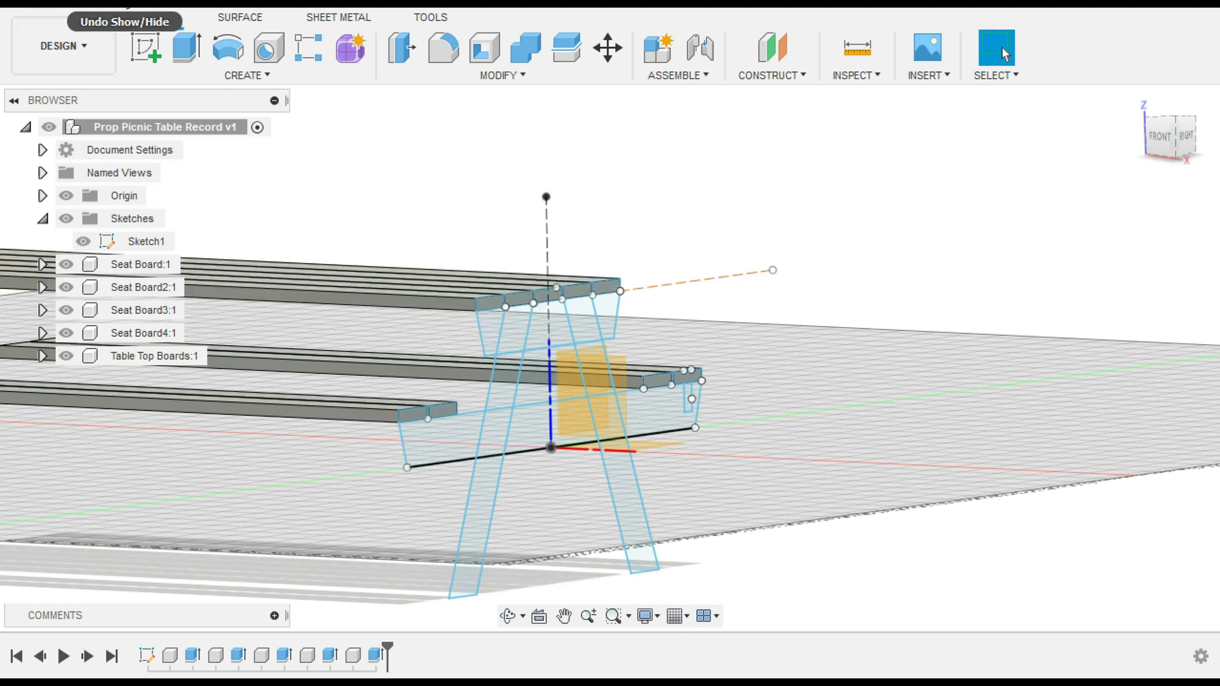
Step: Select the five upper crossbeam profiles beneath the tabletop for extrusion and start the extrusion at an offset of -8 in
key("e")
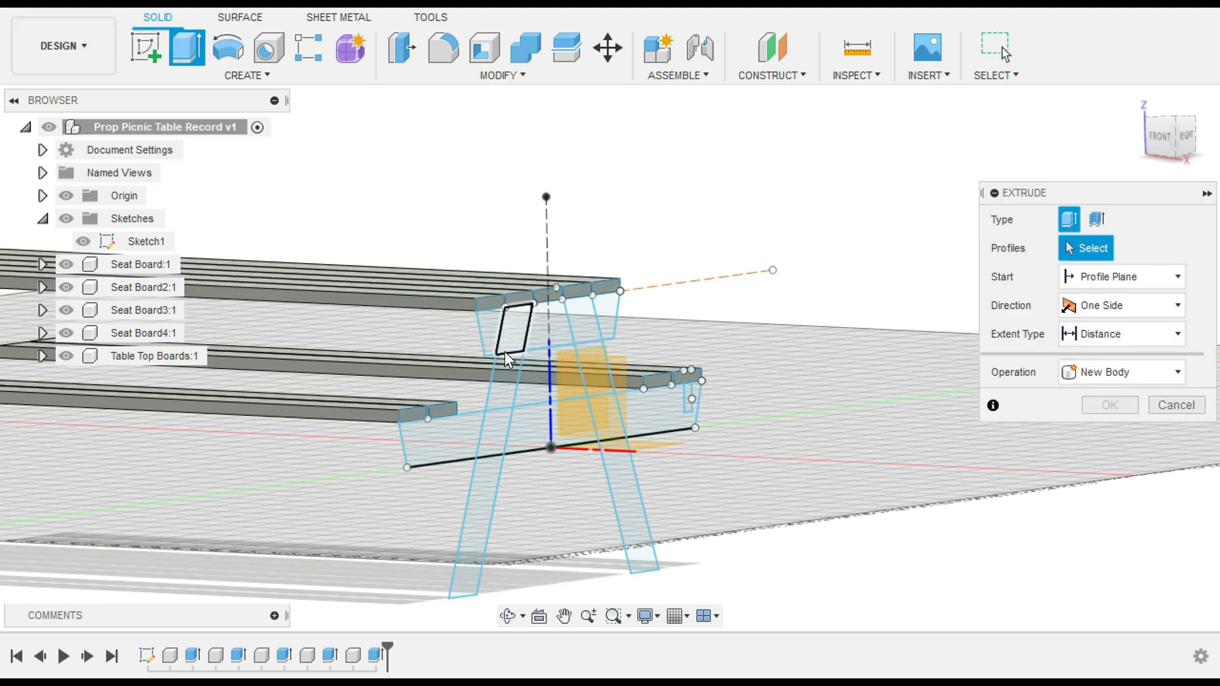
left_click(484, 332)
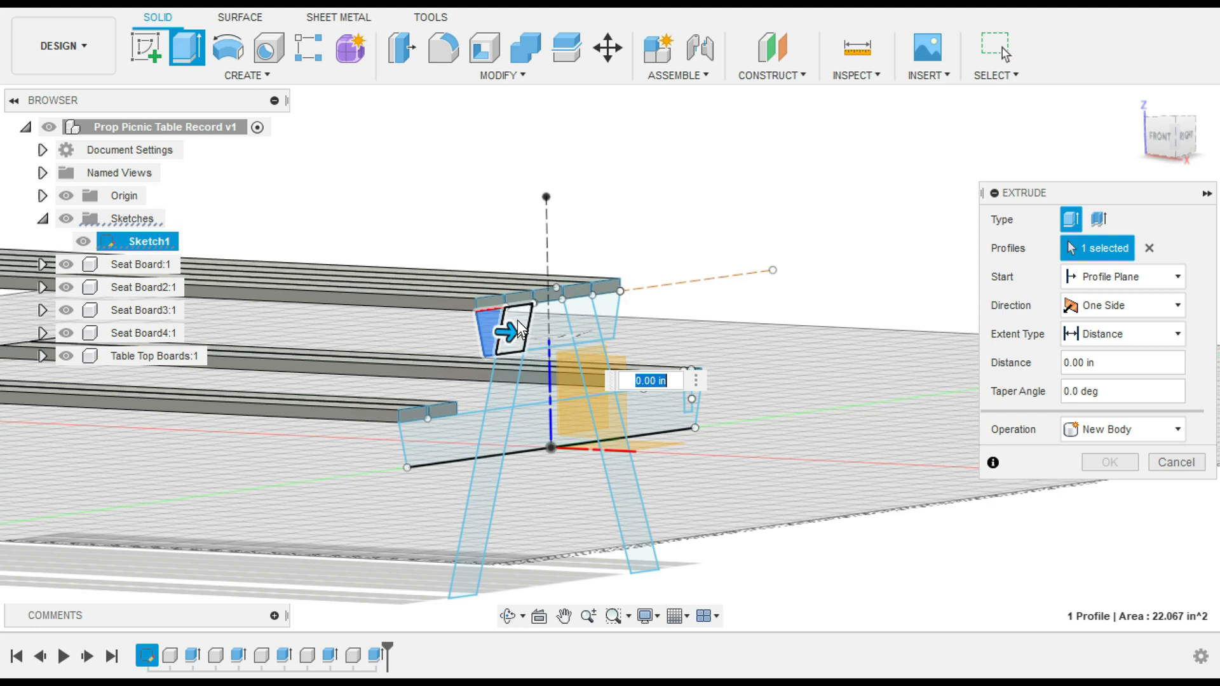
left_click(517, 321)
left_click(558, 318)
left_click(597, 310)
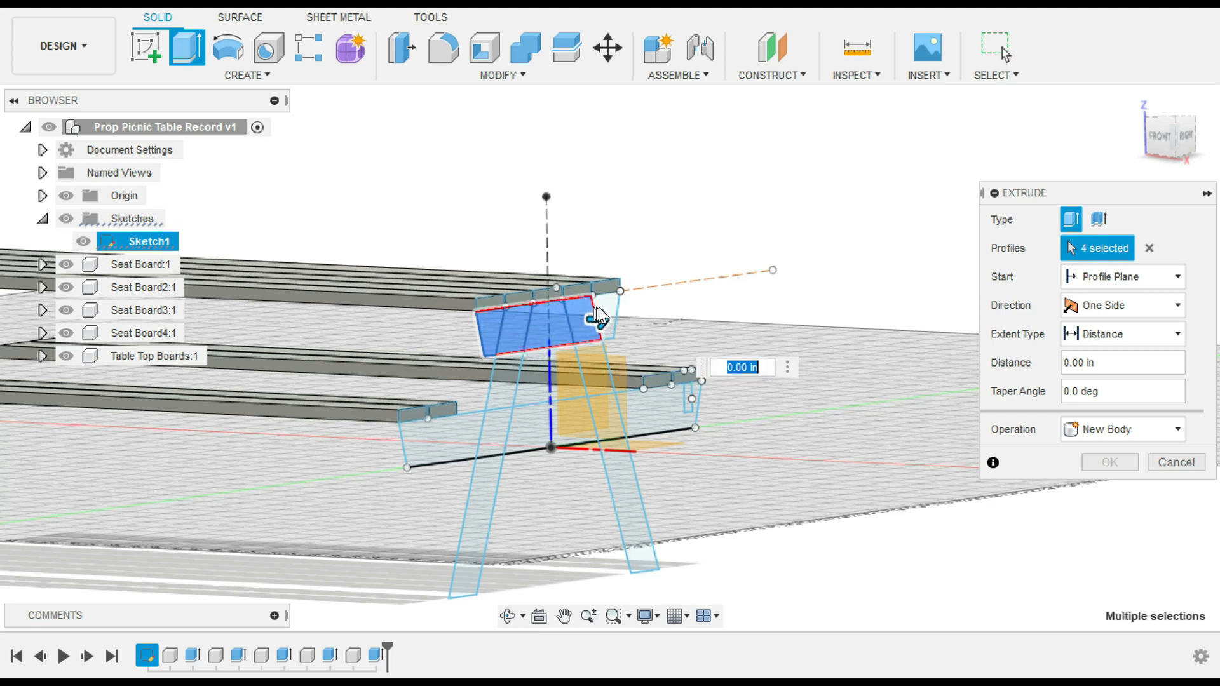
left_click(604, 304)
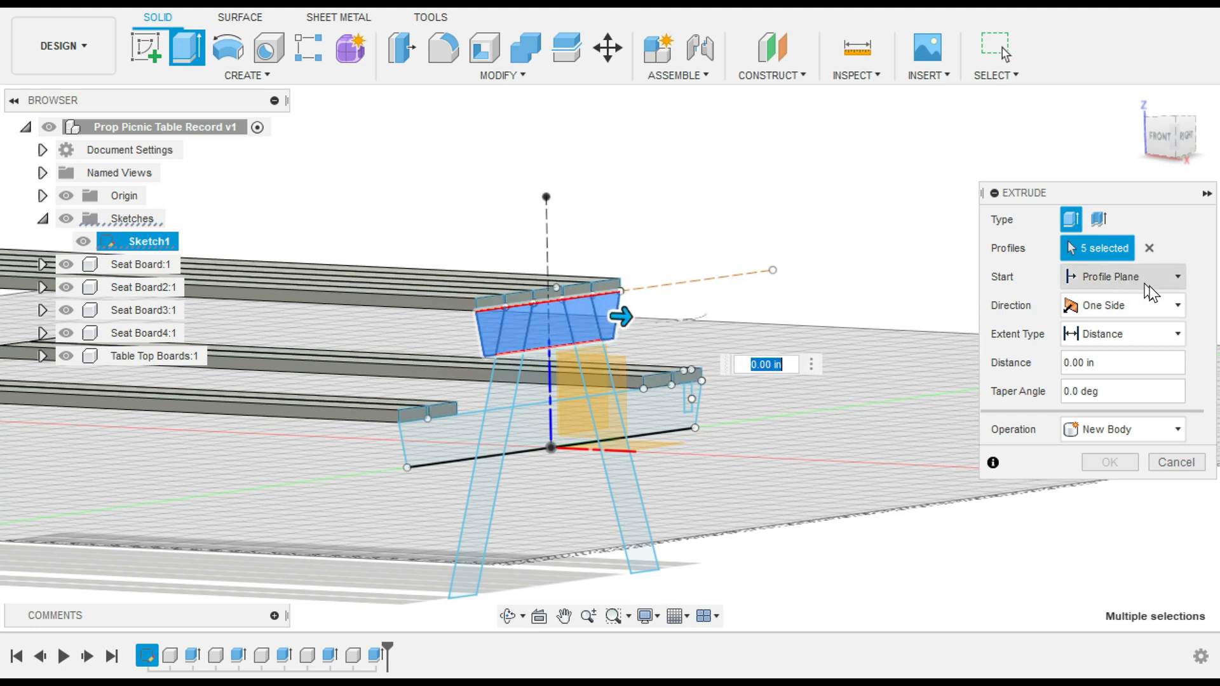
left_click(1168, 289)
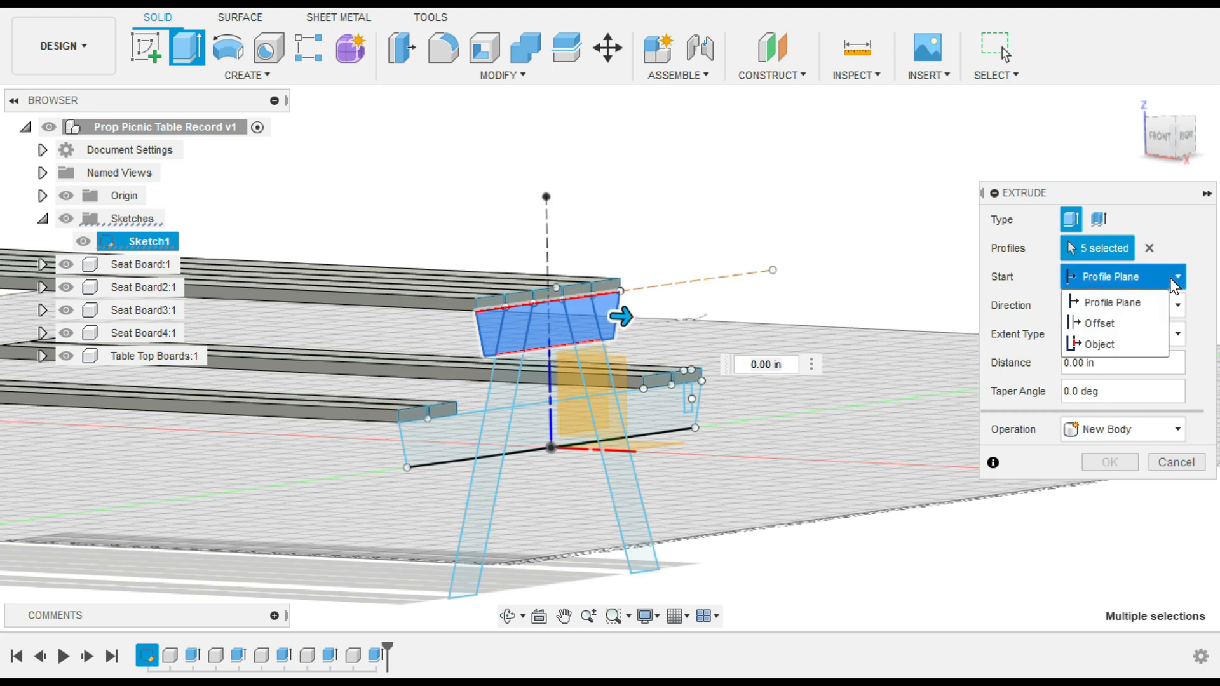
left_click(1123, 320)
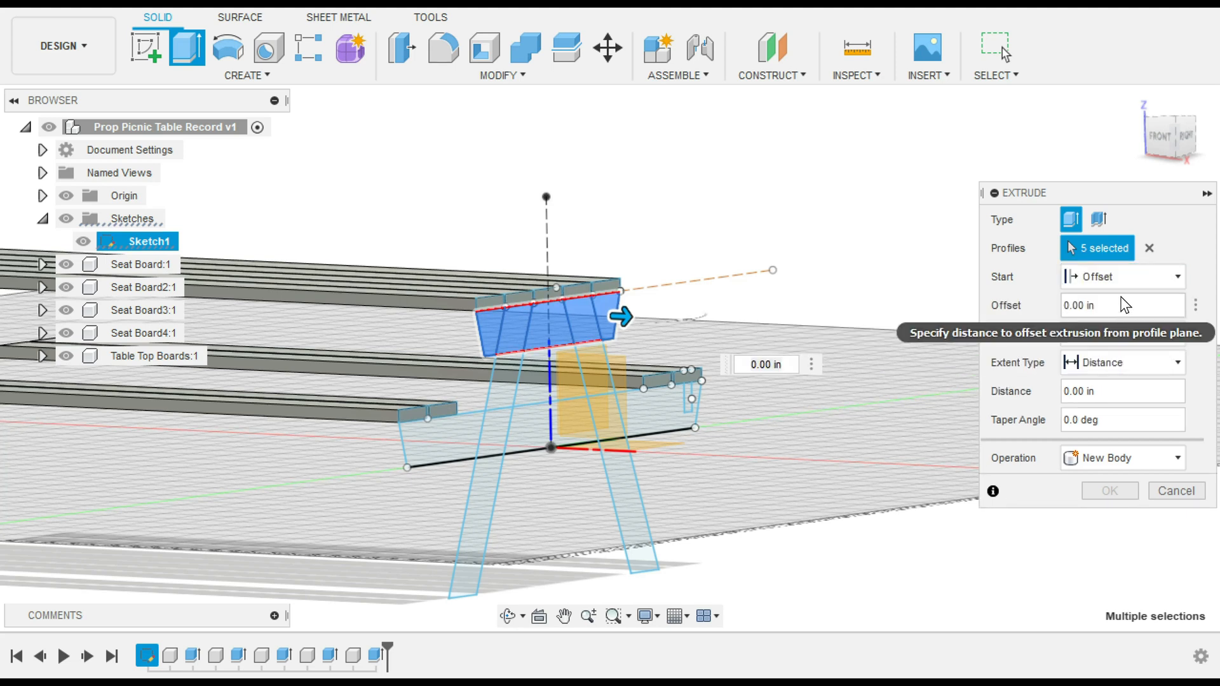
left_click(1064, 304)
type("-8")
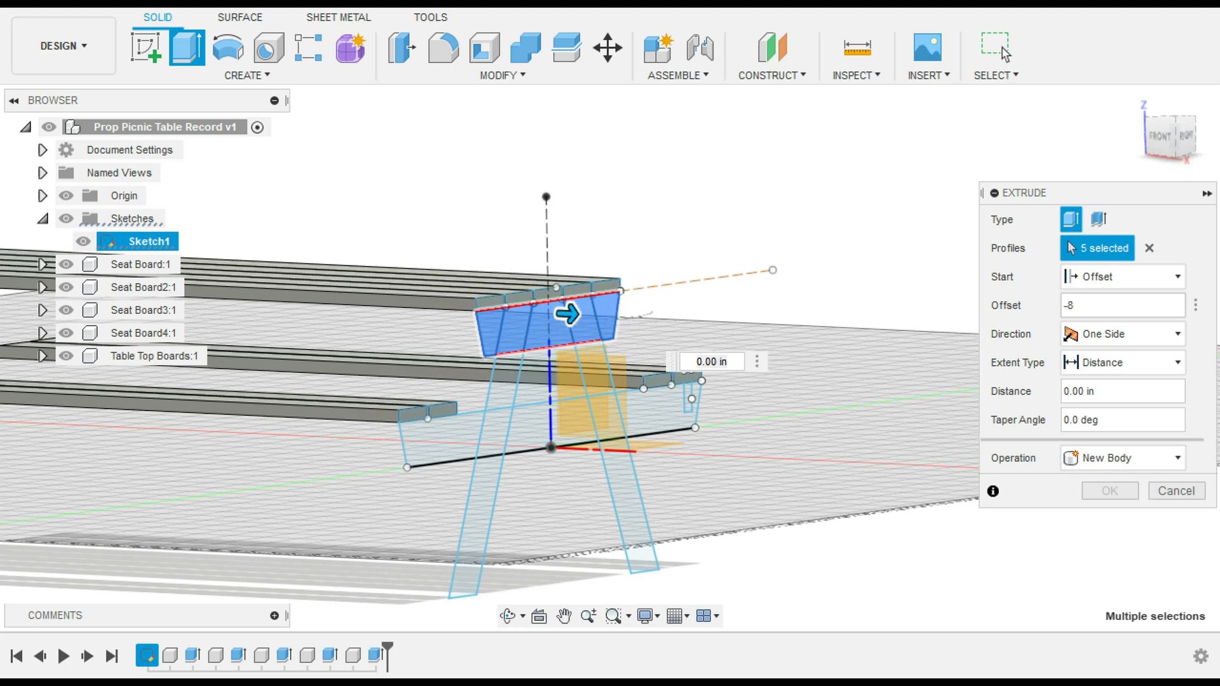
Step: Extrude the selected crossbeam profiles 1.5 in as a new component
left_click_drag(729, 362, 672, 361)
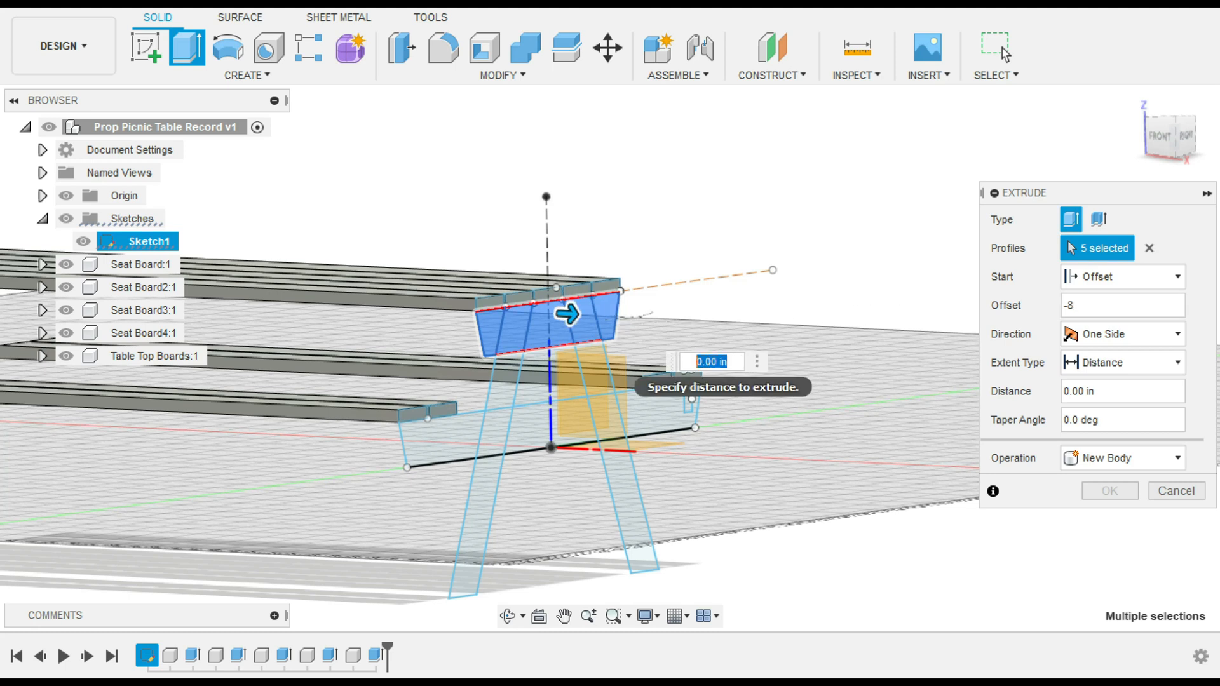
type("1.5")
key("Return")
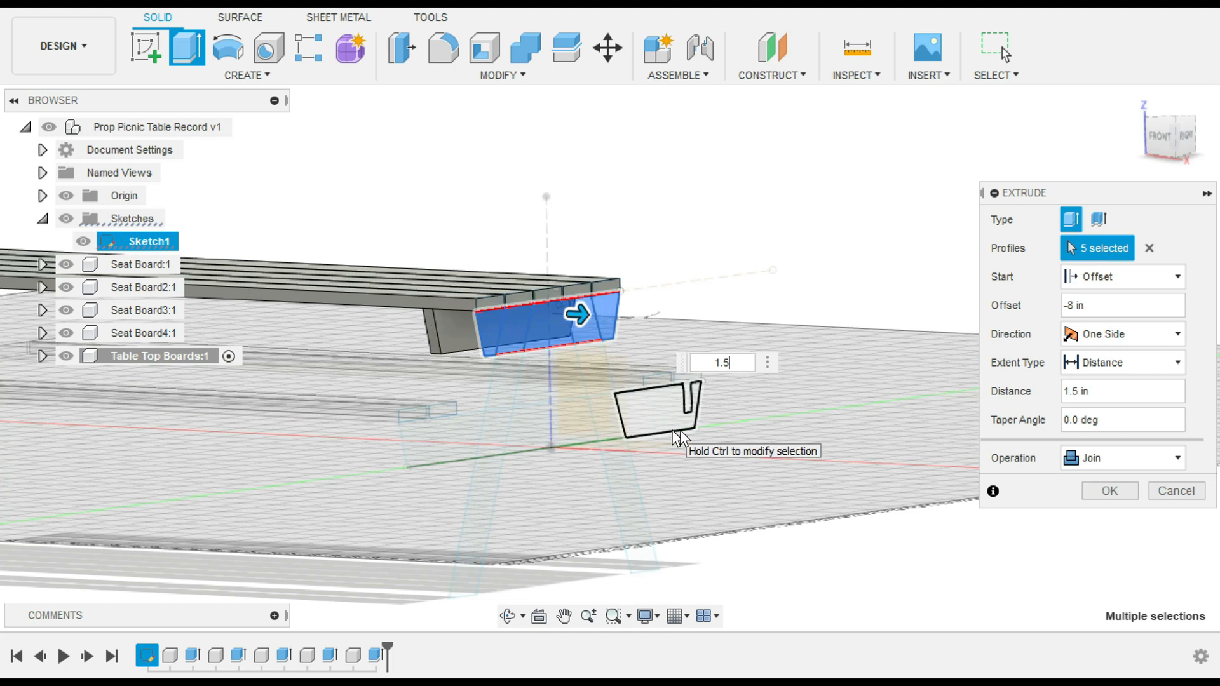
left_click(1112, 464)
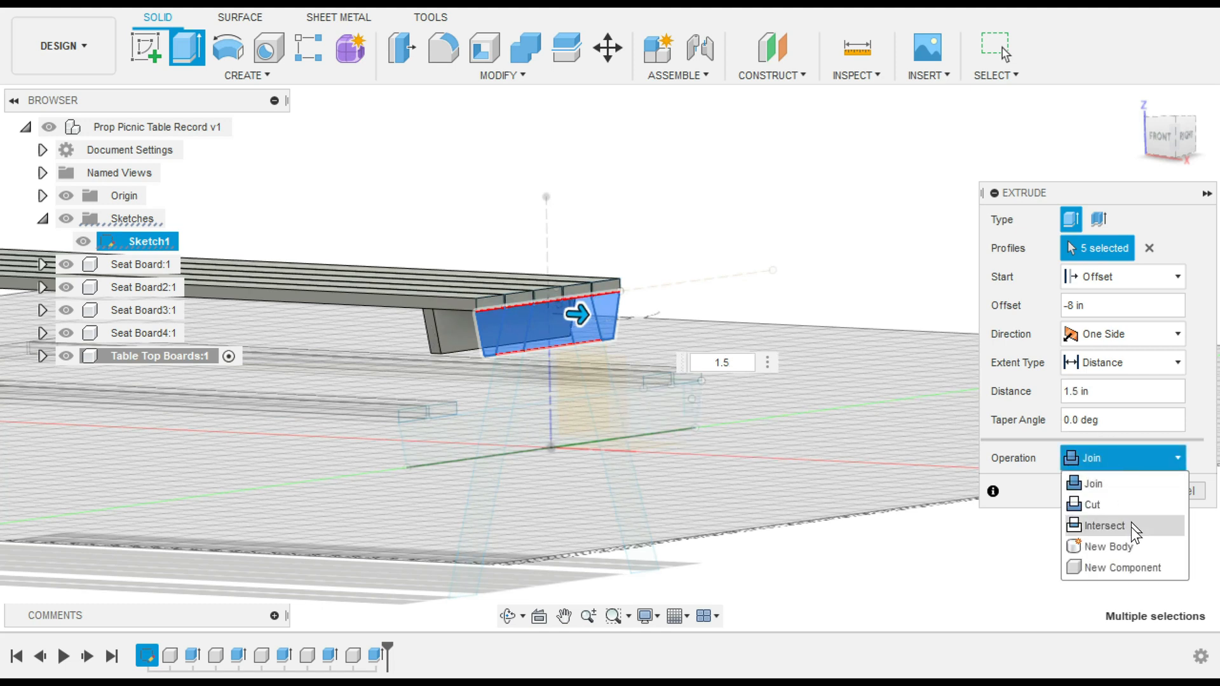
left_click(1112, 567)
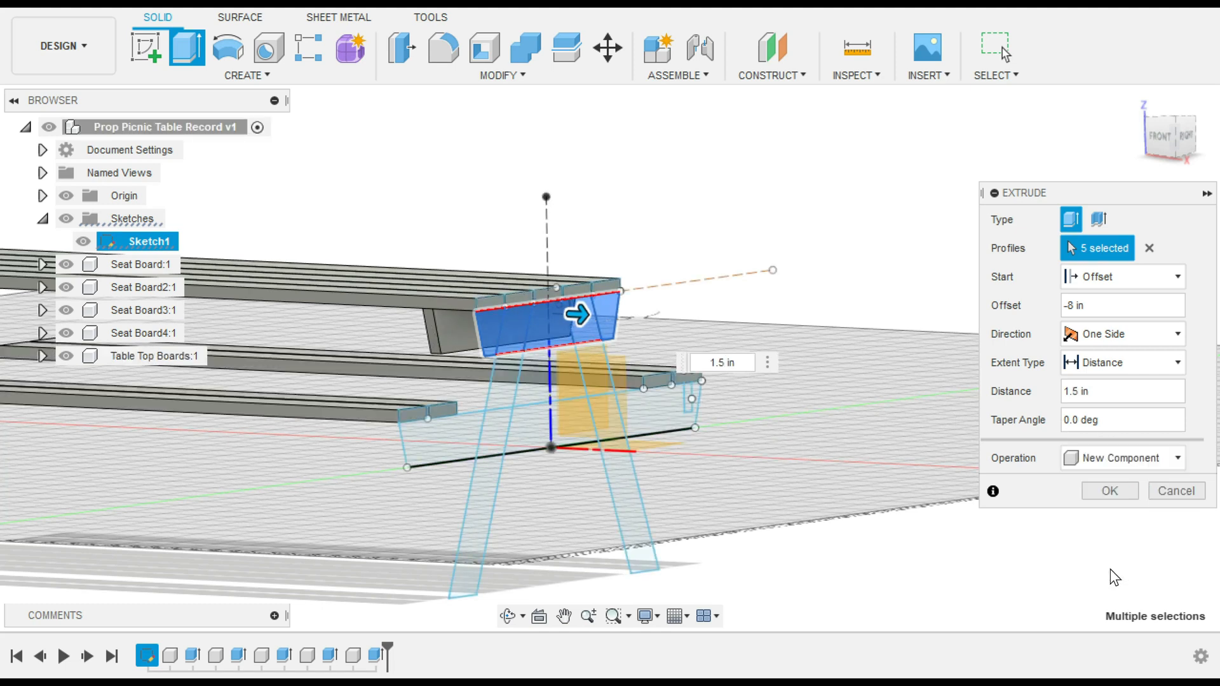
left_click(1109, 490)
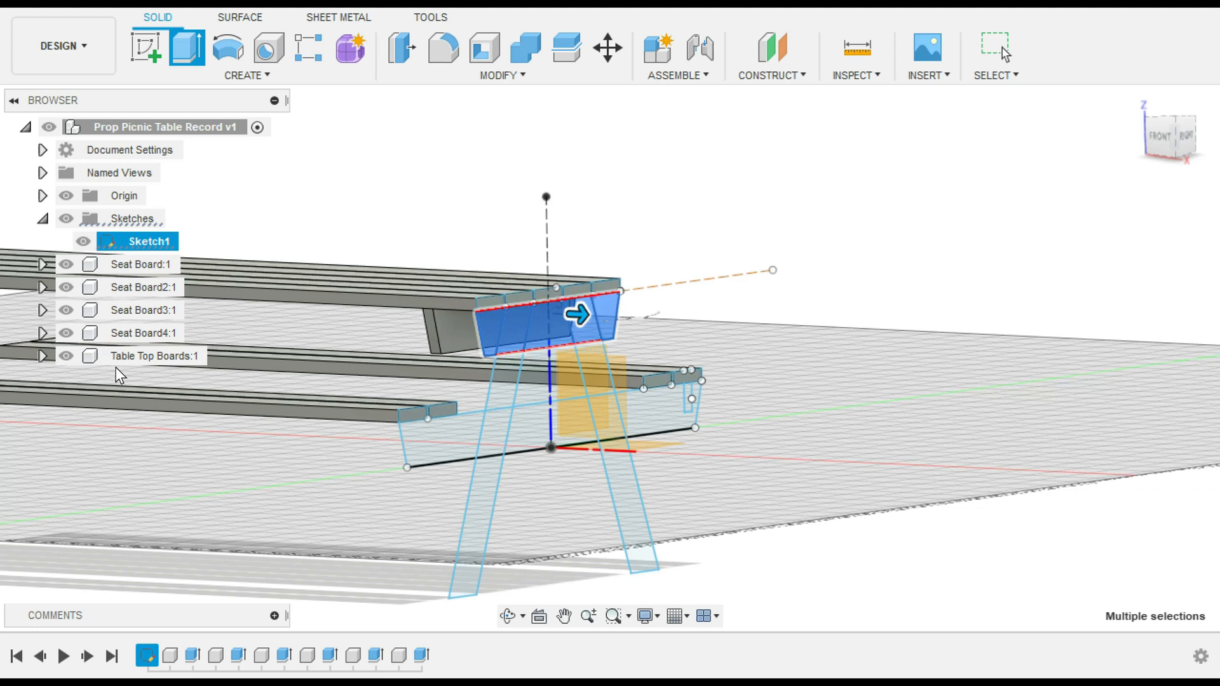
left_click(140, 379)
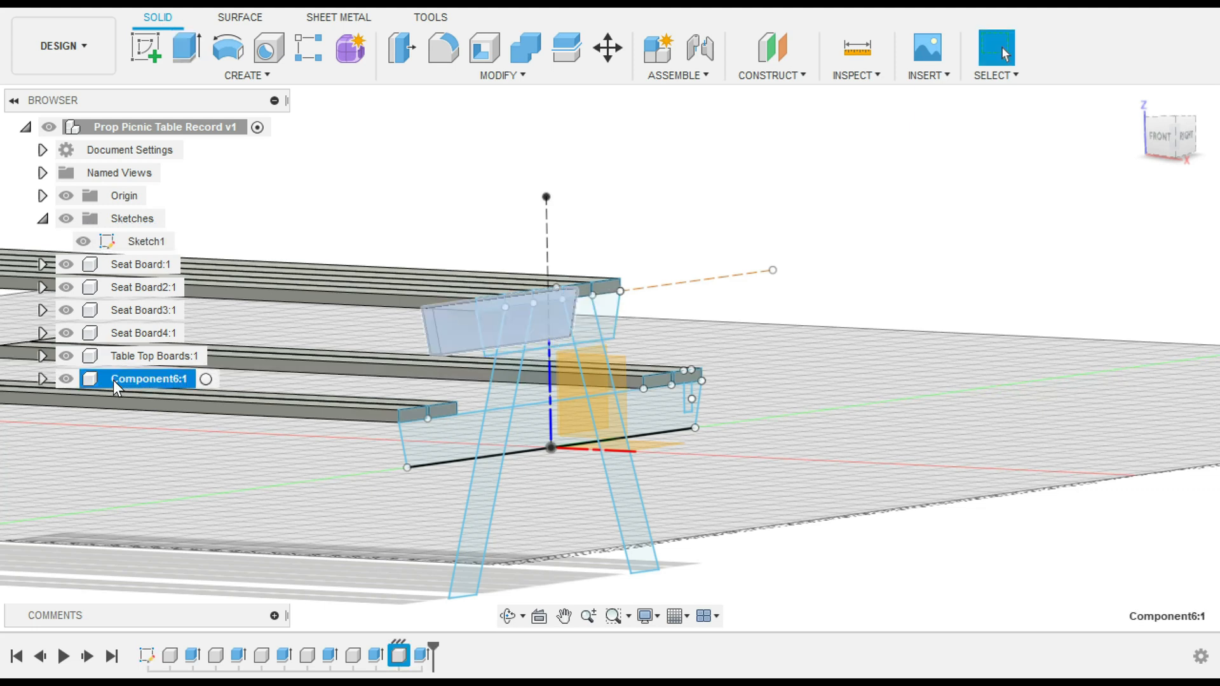
left_click(140, 379)
key("Return")
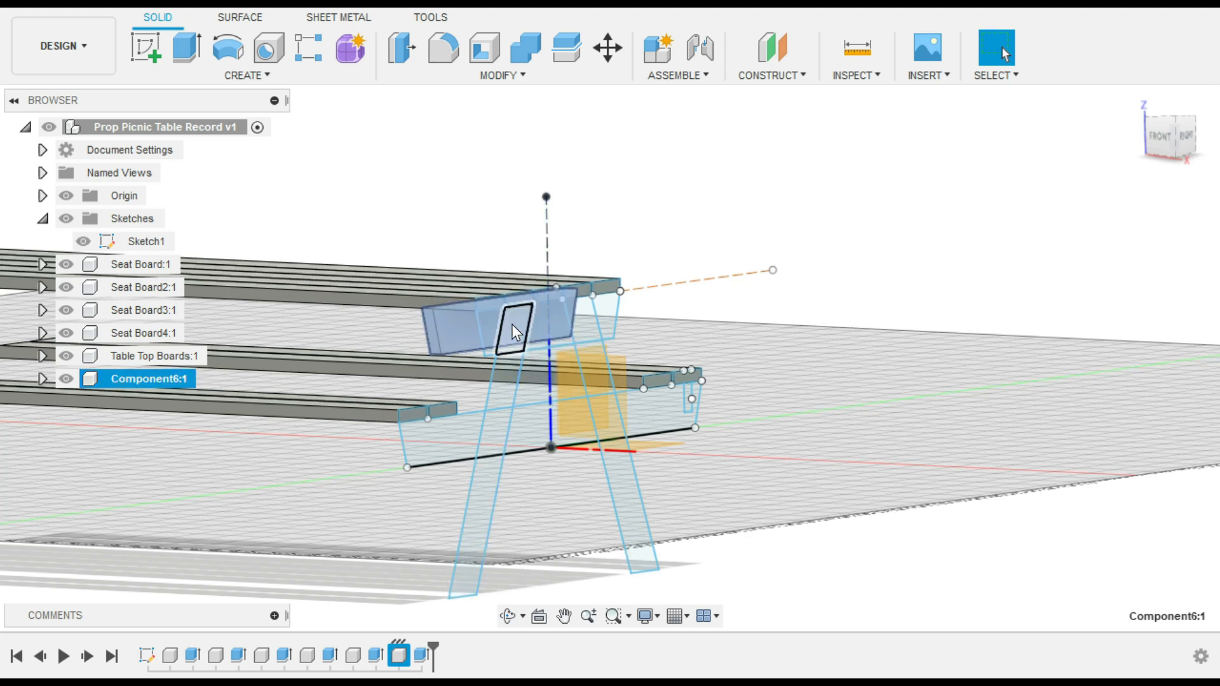
Step: Select the four profiles of the near-side leg for extrusion, starting at an offset of -1.5 in from the profile plane
key("e")
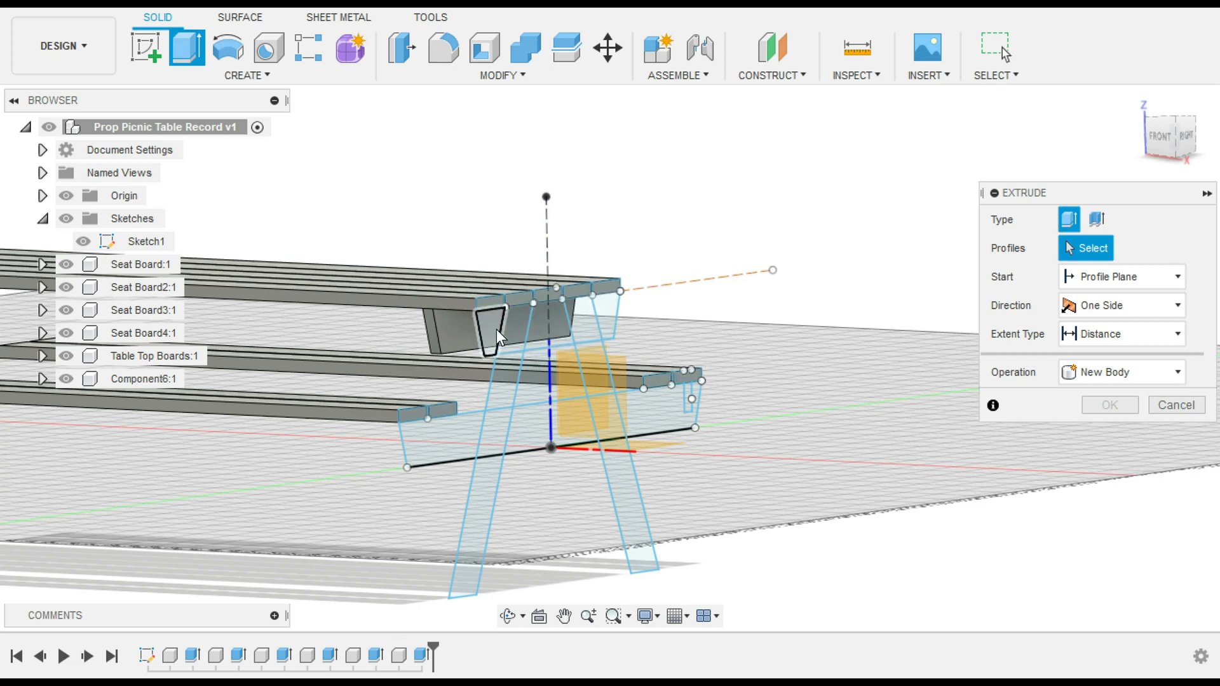
left_click(517, 336)
left_click(497, 390)
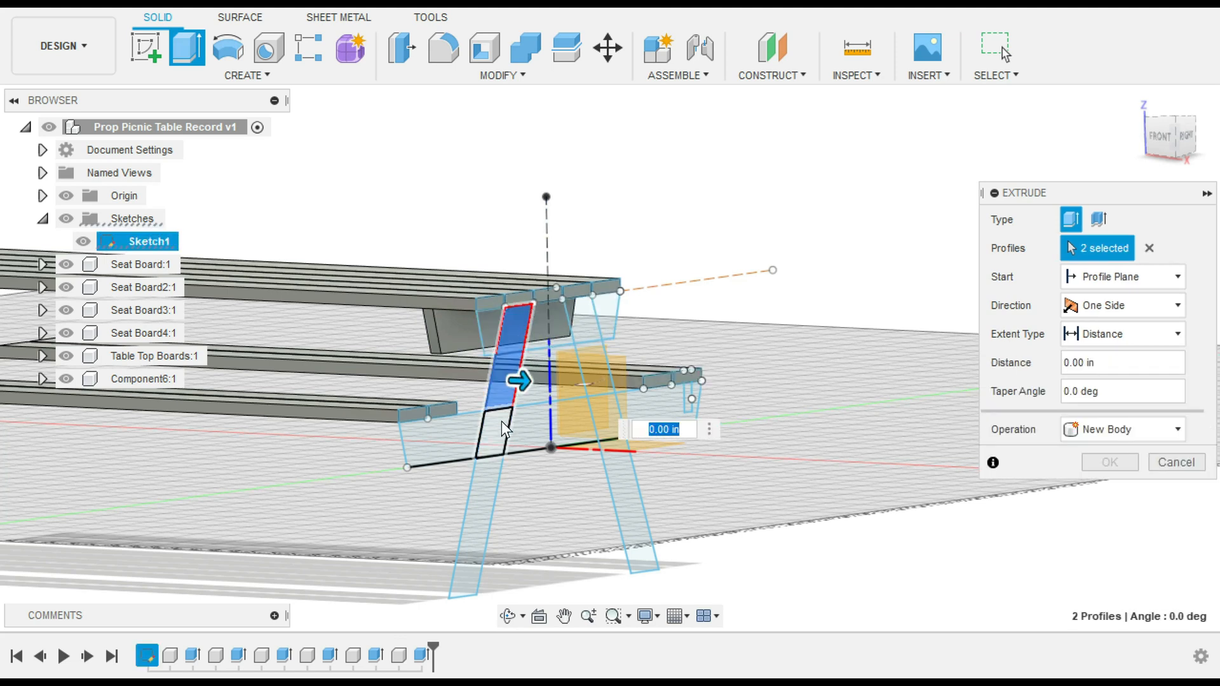
left_click(501, 421)
left_click(474, 494)
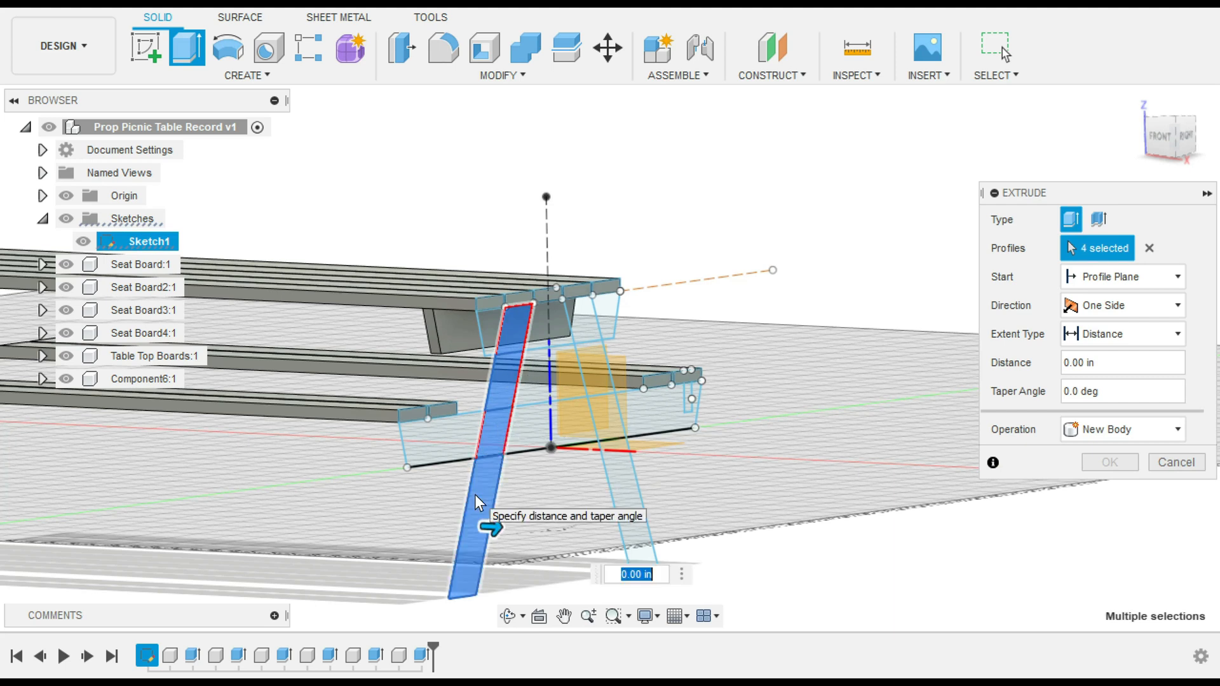
left_click(1173, 279)
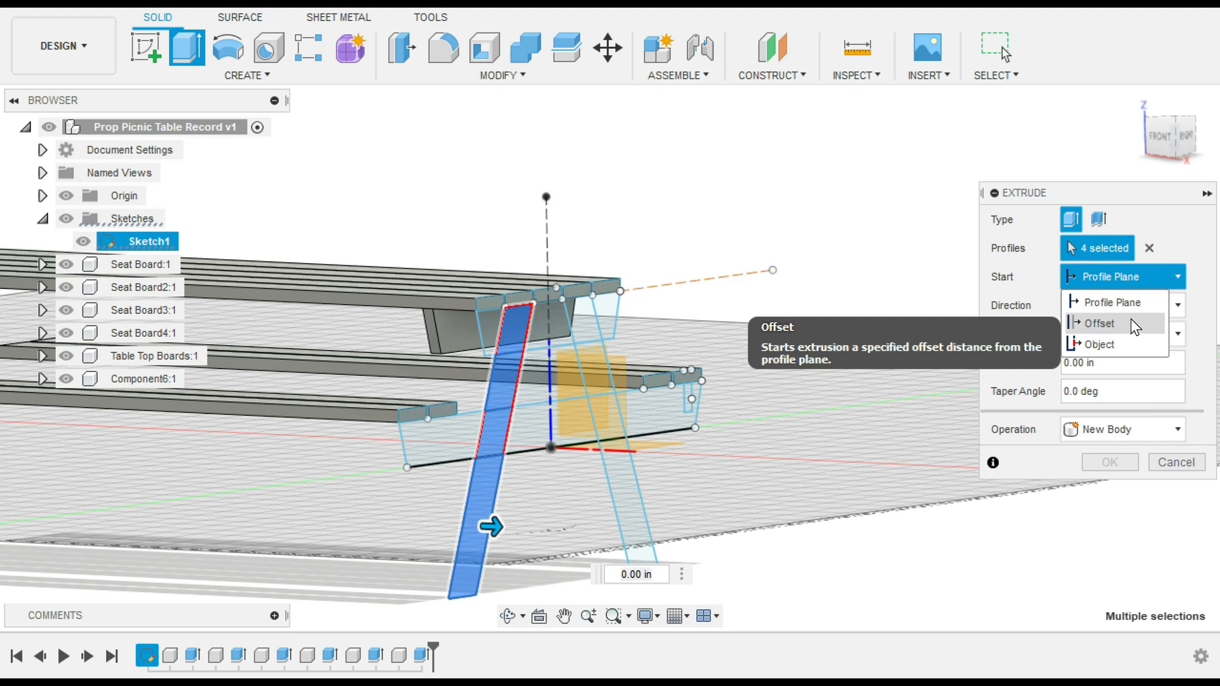
left_click(1130, 323)
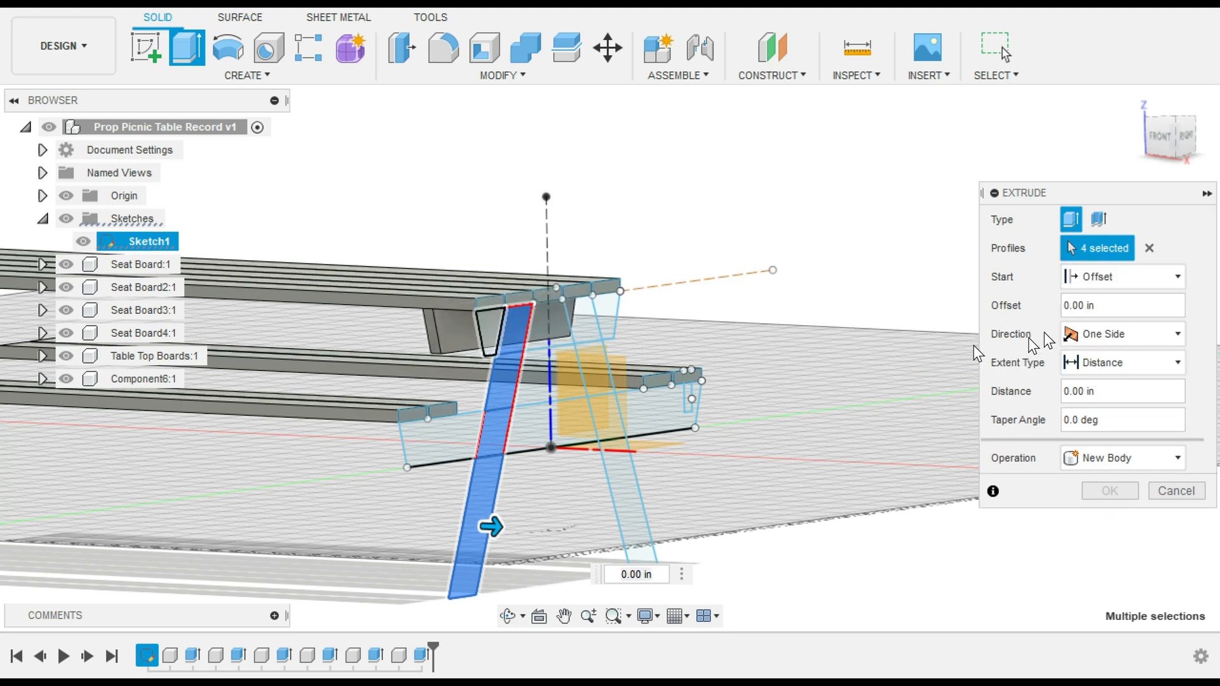
left_click_drag(1095, 307, 1053, 308)
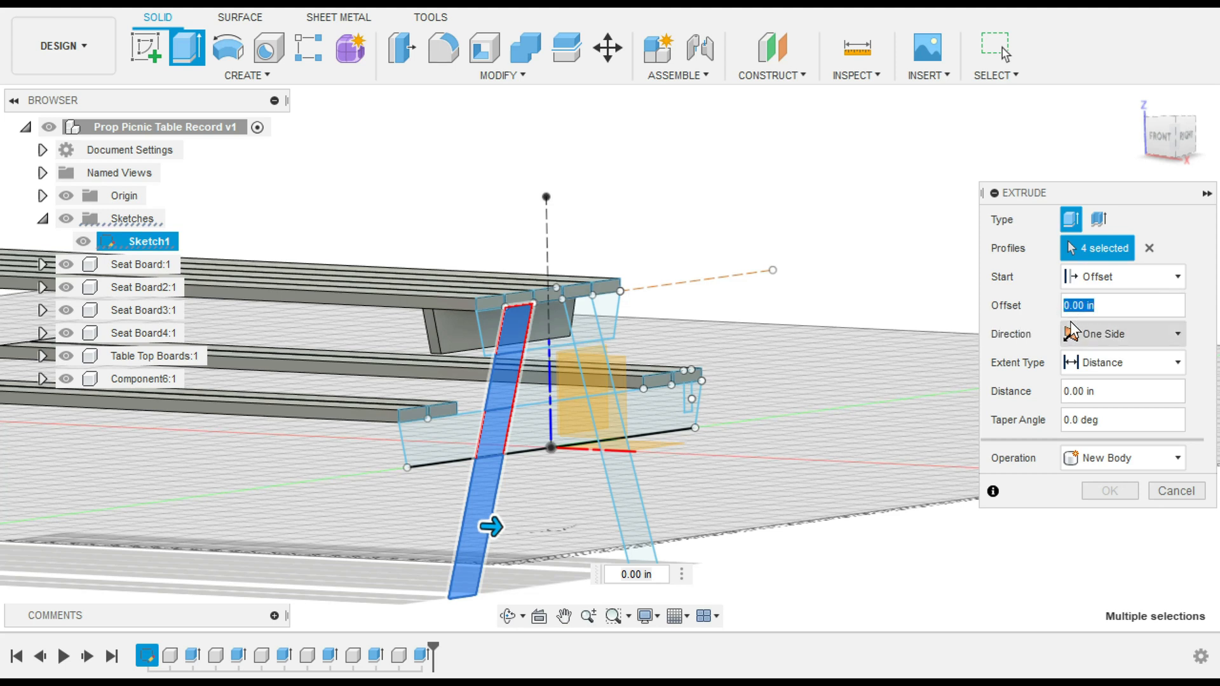
type("-1.5")
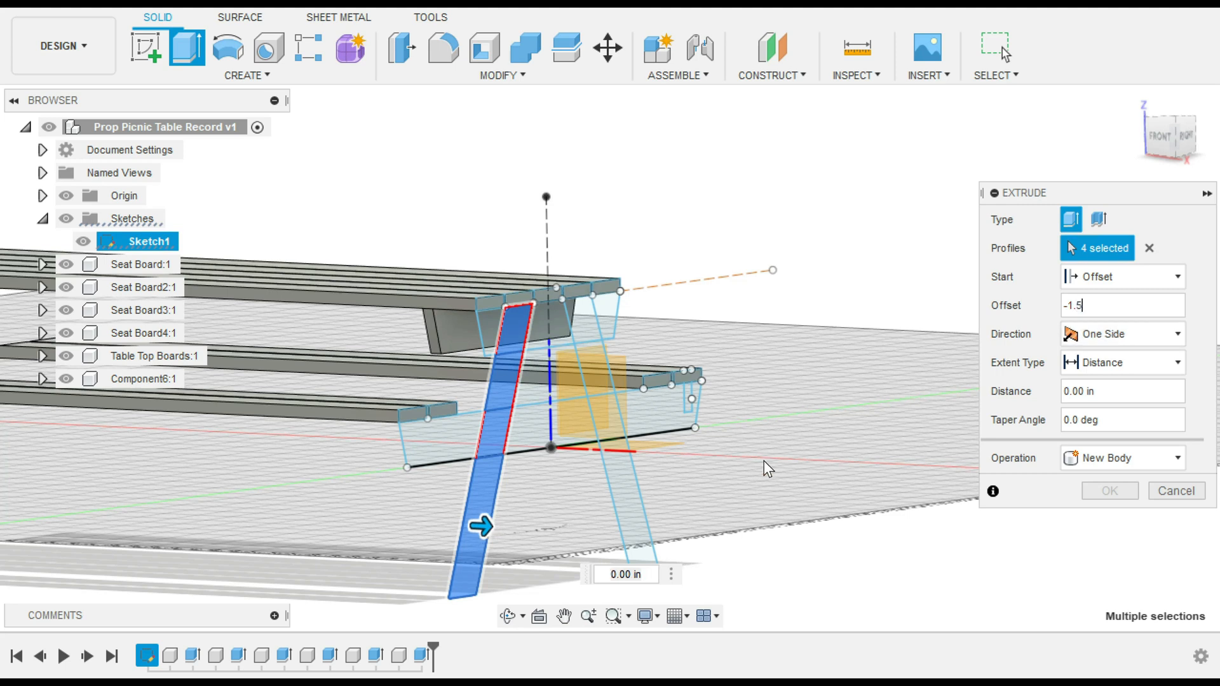
Step: Change the start offset to -9.5 in and extrude the near-side leg 1.5 in as a new component
left_click(596, 574)
type("1.5")
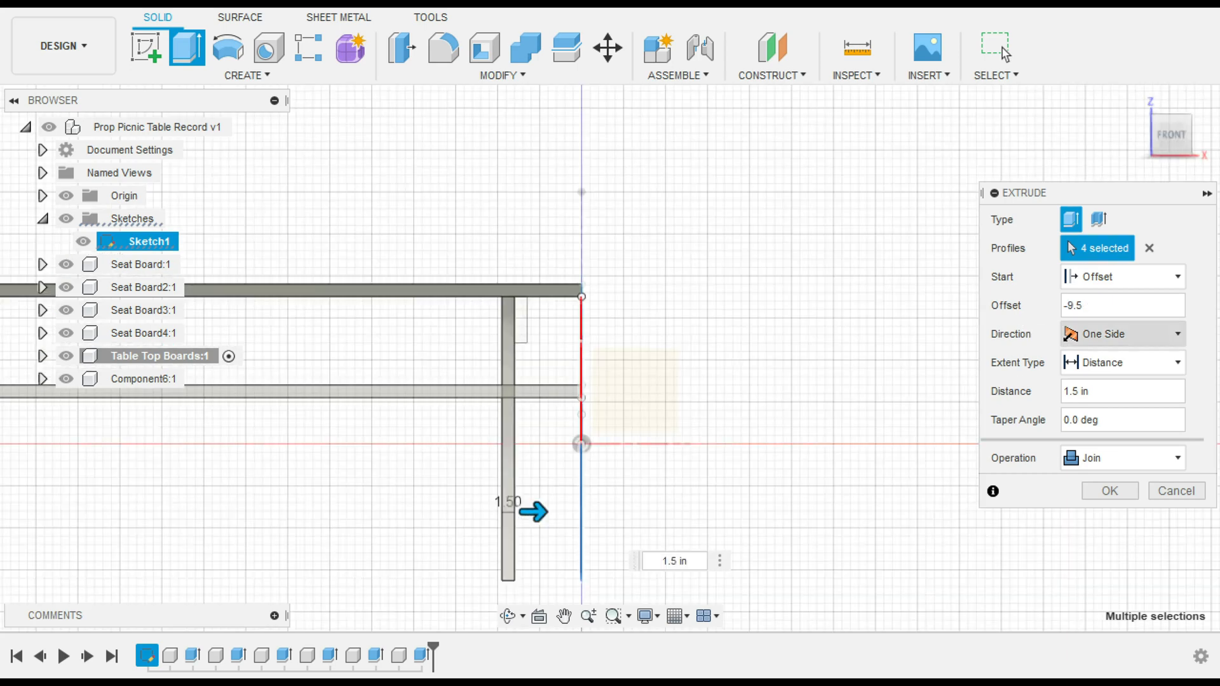
left_click(1141, 458)
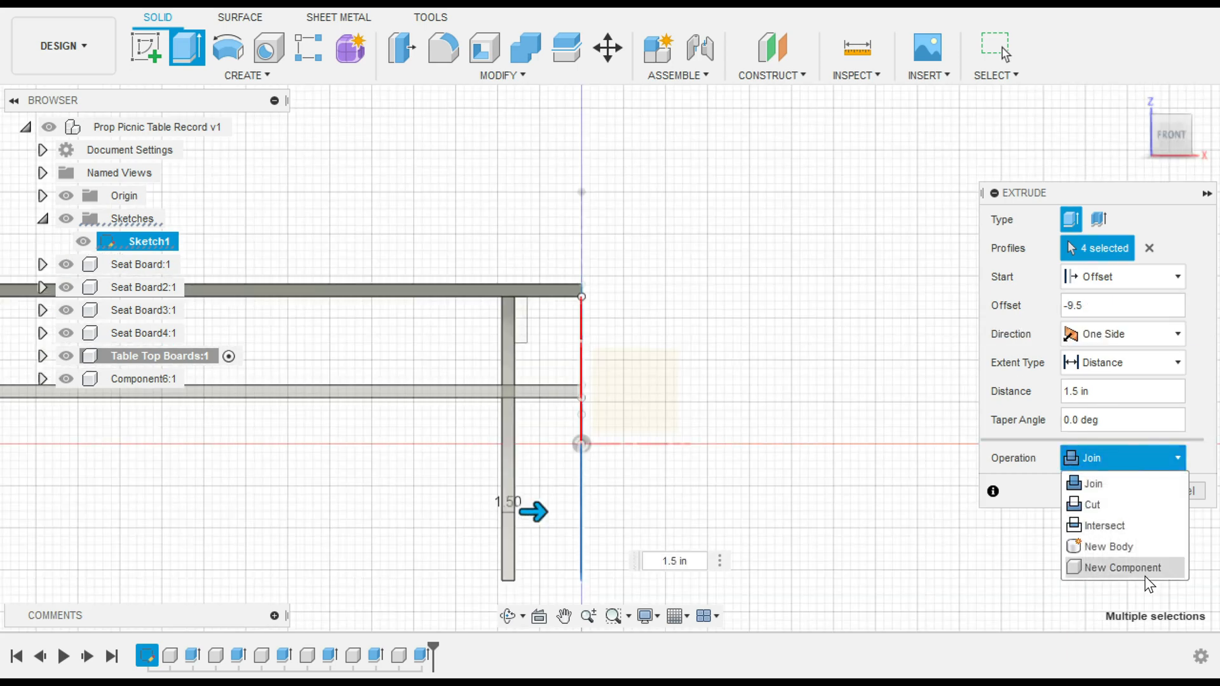
left_click(1130, 566)
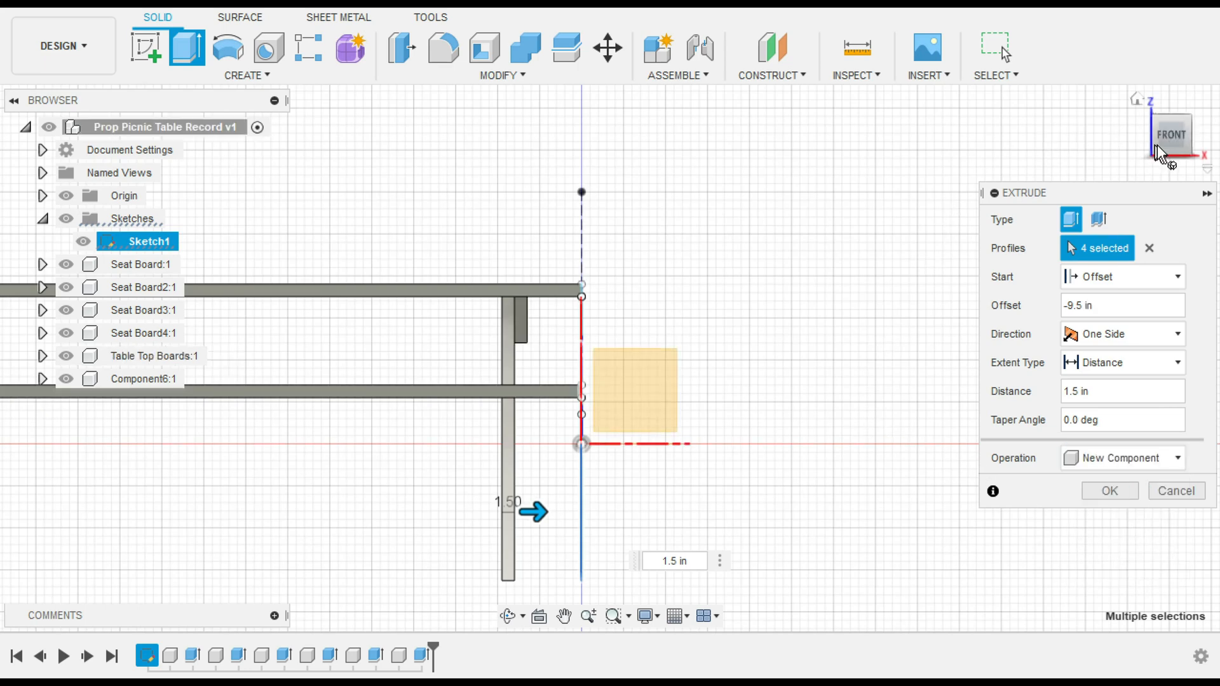
mouse_move(1182, 136)
left_mouse_down()
mouse_move(1140, 141)
mouse_move(1180, 133)
left_mouse_up()
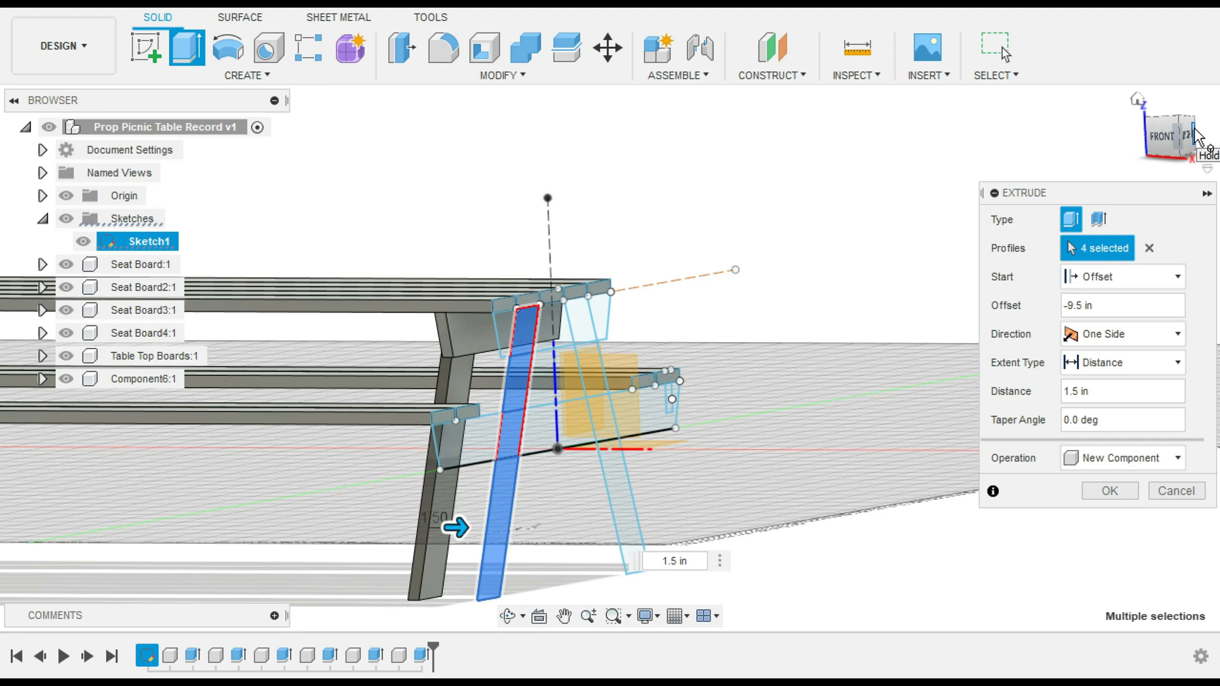
key("Return")
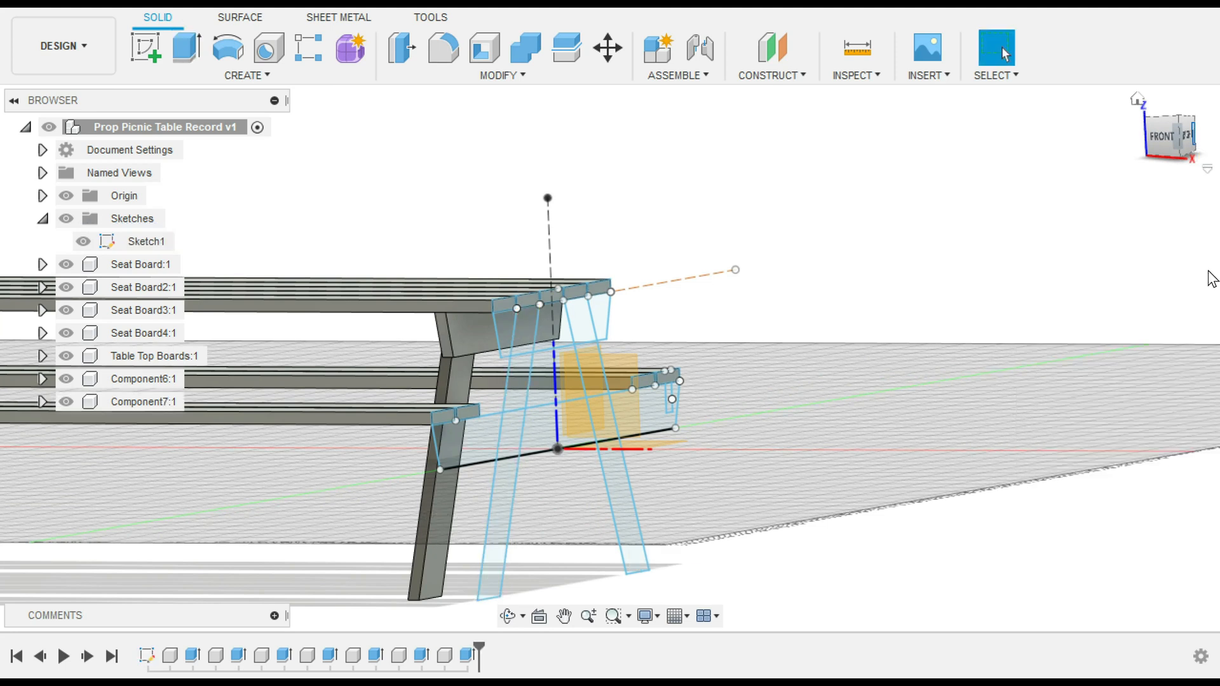
Step: Rename the upper crossbeam component as Upper Batten
left_click(136, 377)
left_click(136, 378)
type("Upper")
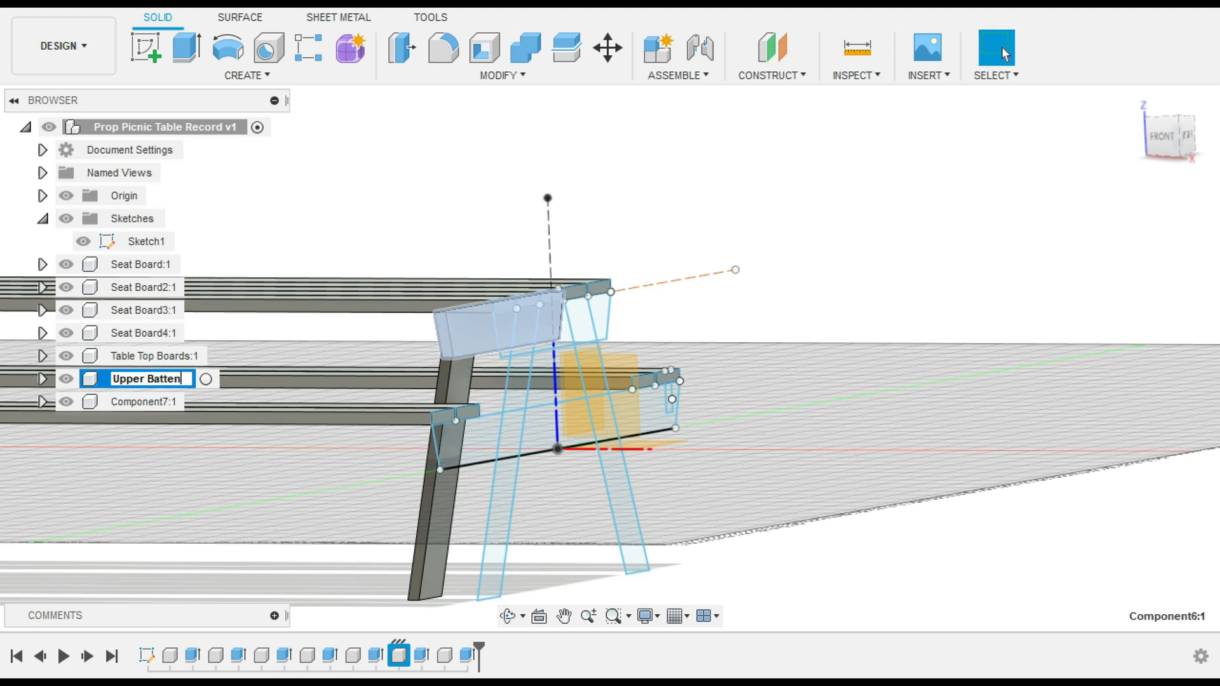
type(" Batten")
key("Return")
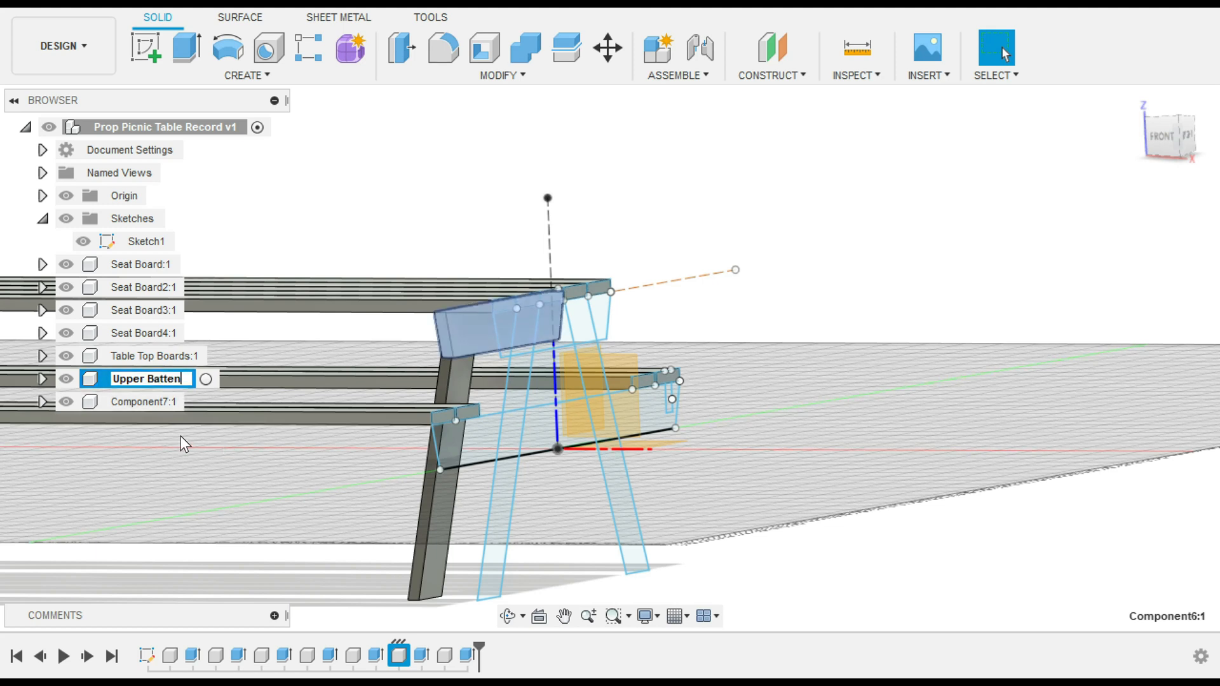
Step: Rename the new leg component as Leg
left_click(131, 409)
left_click(131, 409)
type("L")
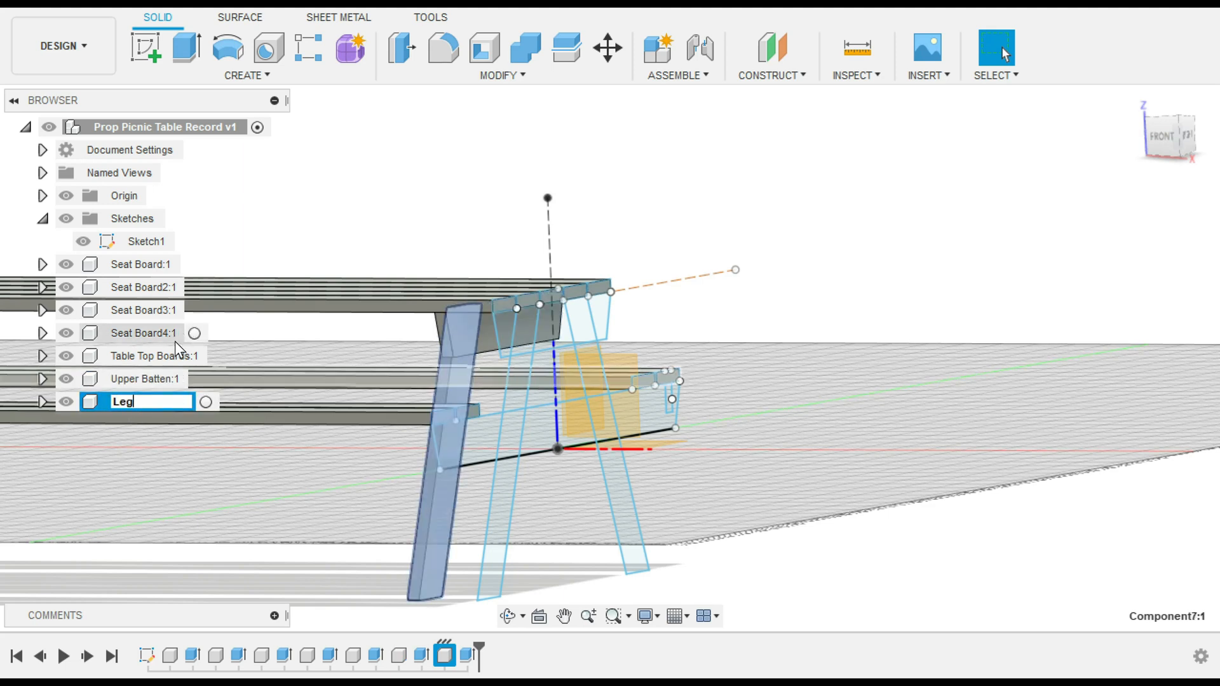
type("eg")
left_click(145, 386)
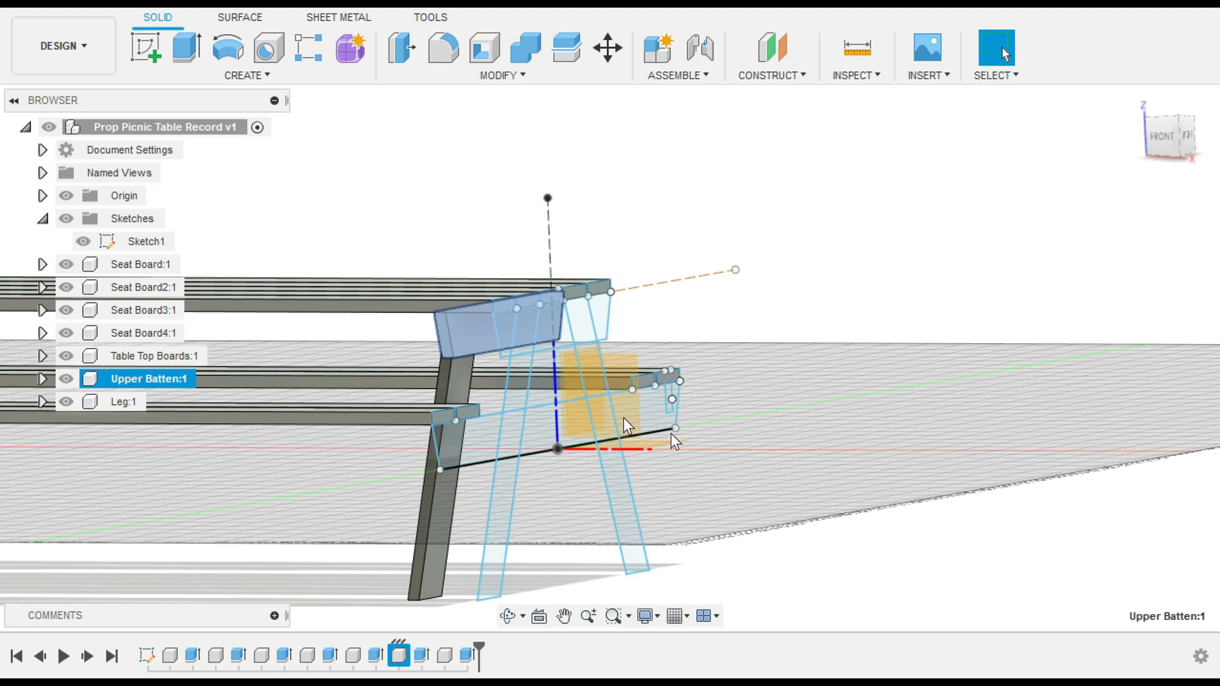
Step: Select the four sketch profiles of the second, opposite leg for extrusion
key("e")
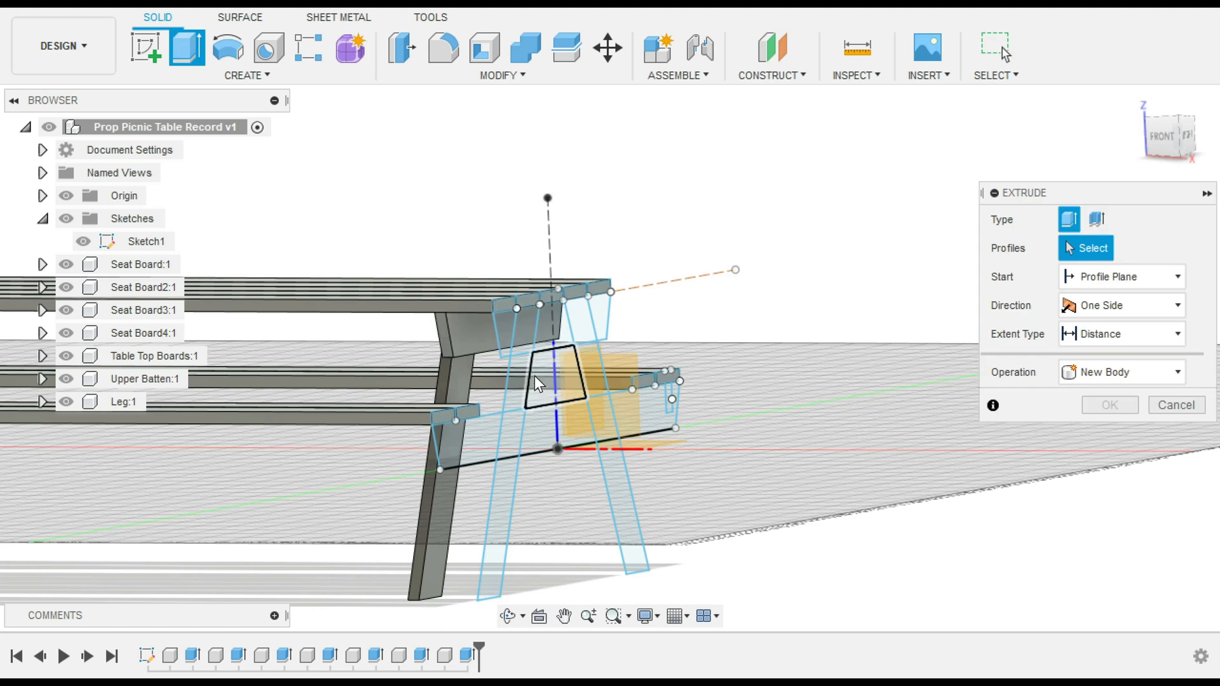
left_click(524, 341)
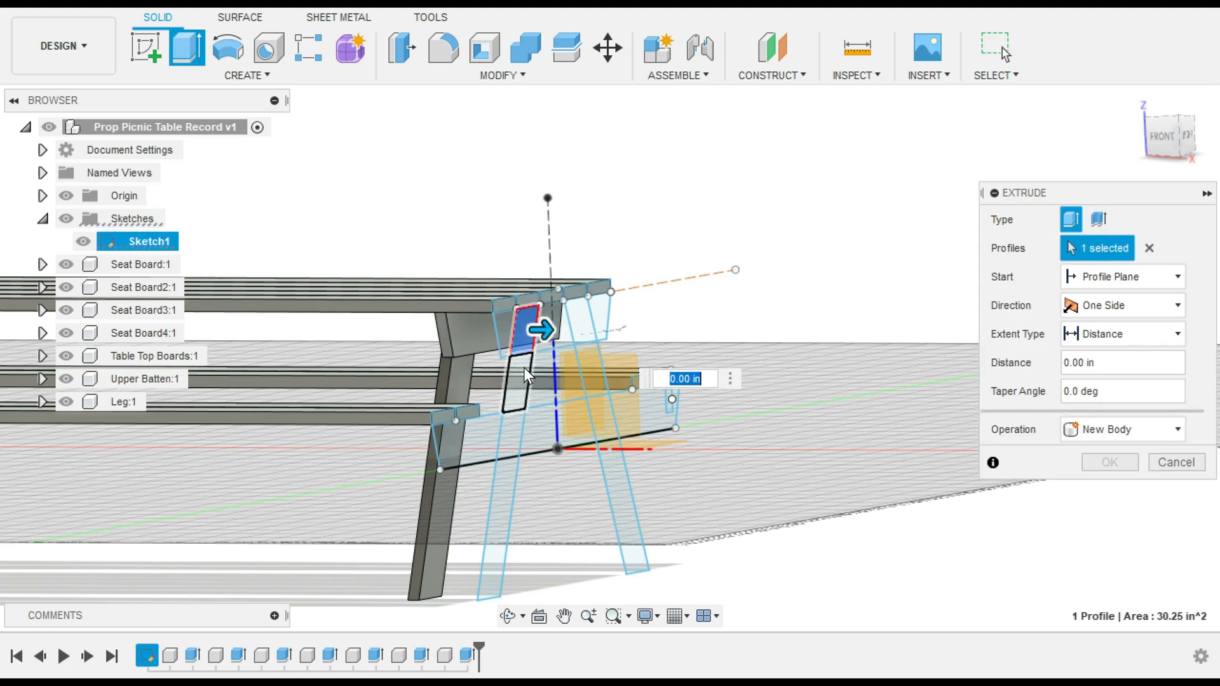
left_click(526, 320)
left_click(579, 331)
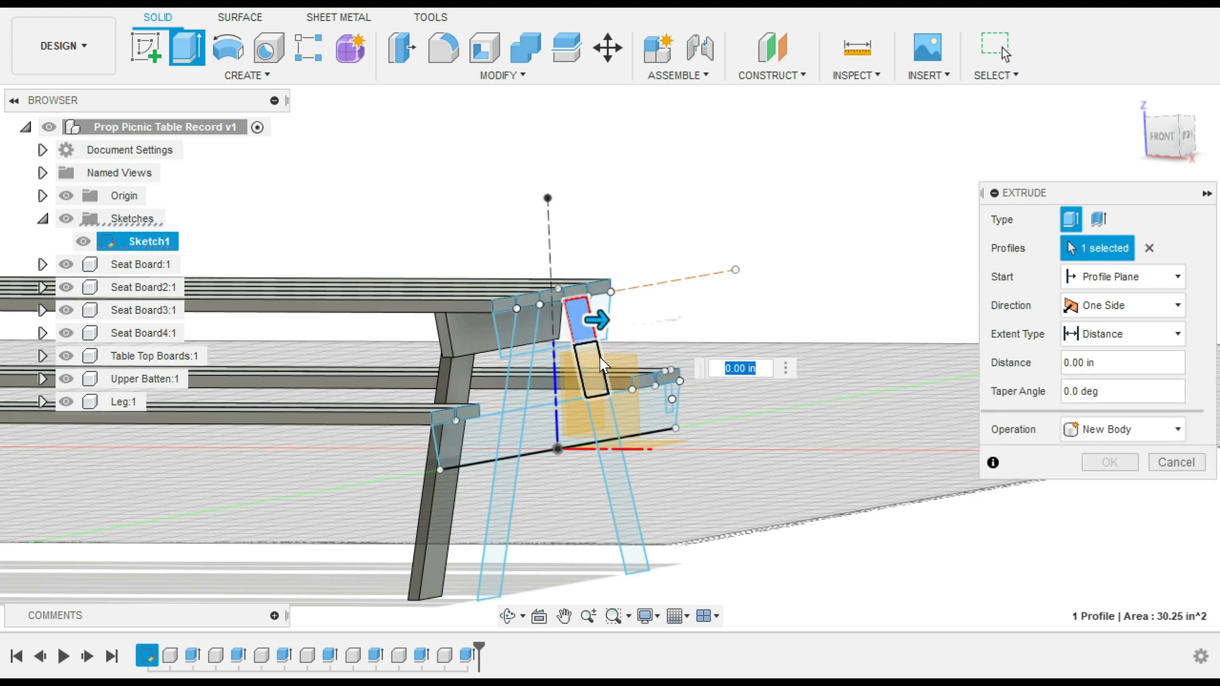
left_click(600, 406)
left_click(621, 474)
left_click(621, 474)
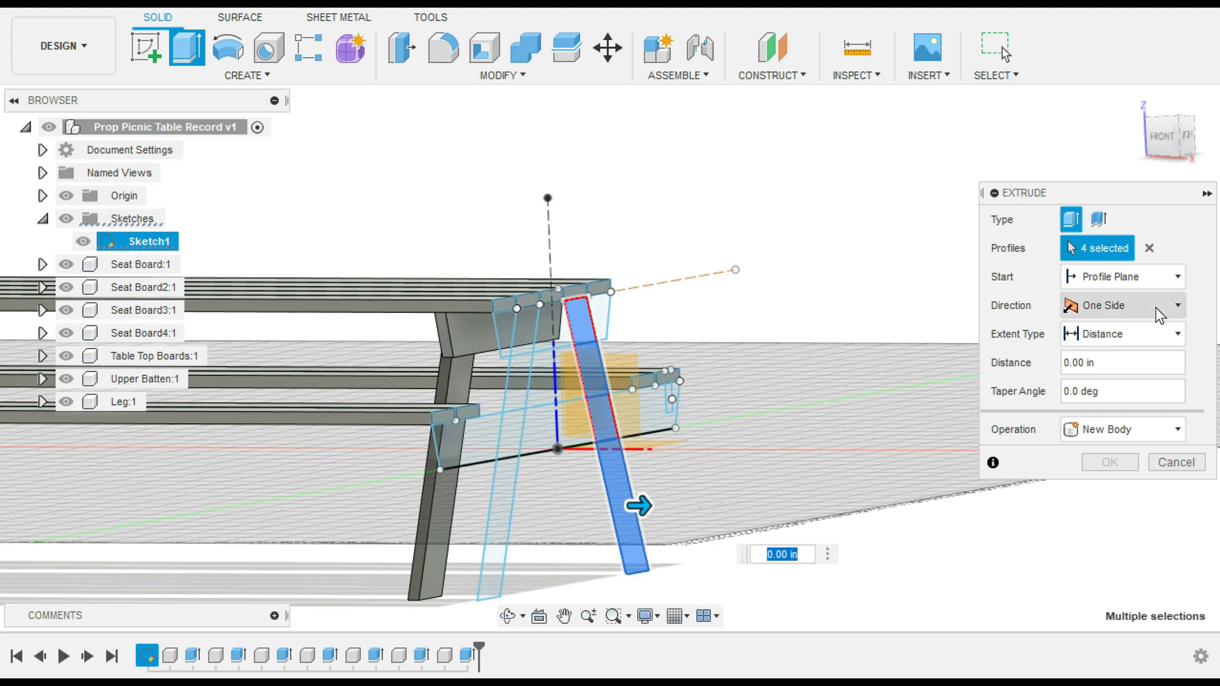
Step: Try to extrude the second leg 1.5 in from a start offset of -9.5 in, and undo the extrusion
left_click(1168, 283)
left_click(1145, 320)
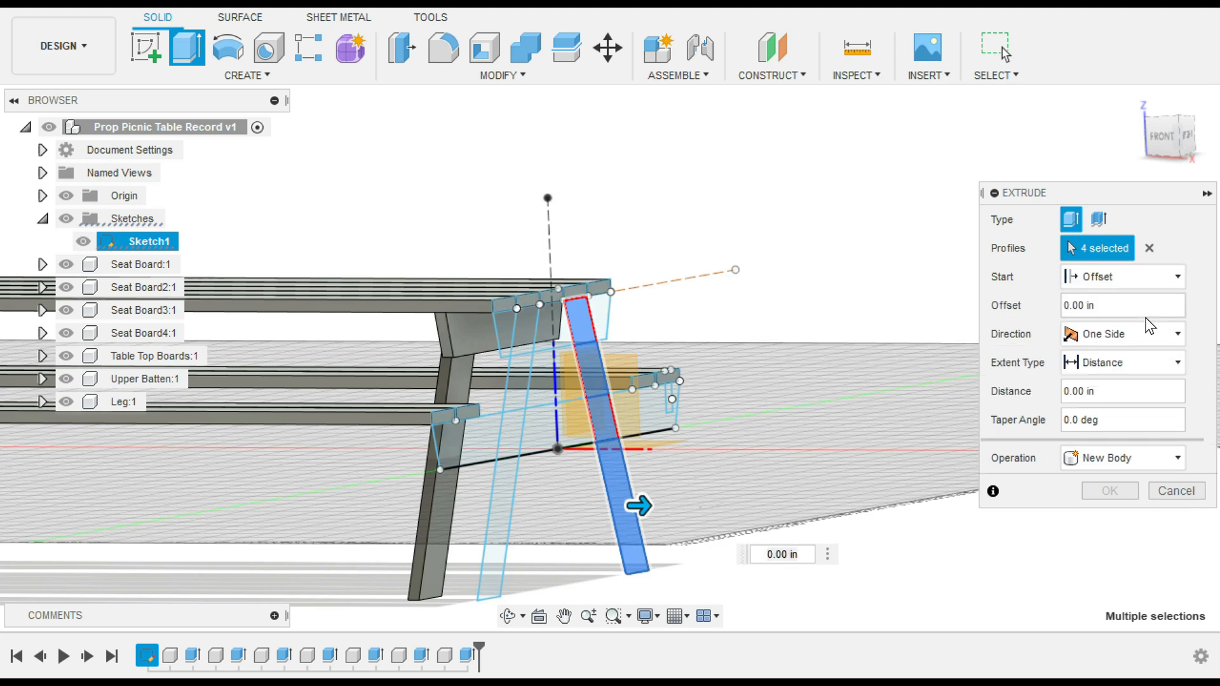
left_click(1116, 307)
type("-9.")
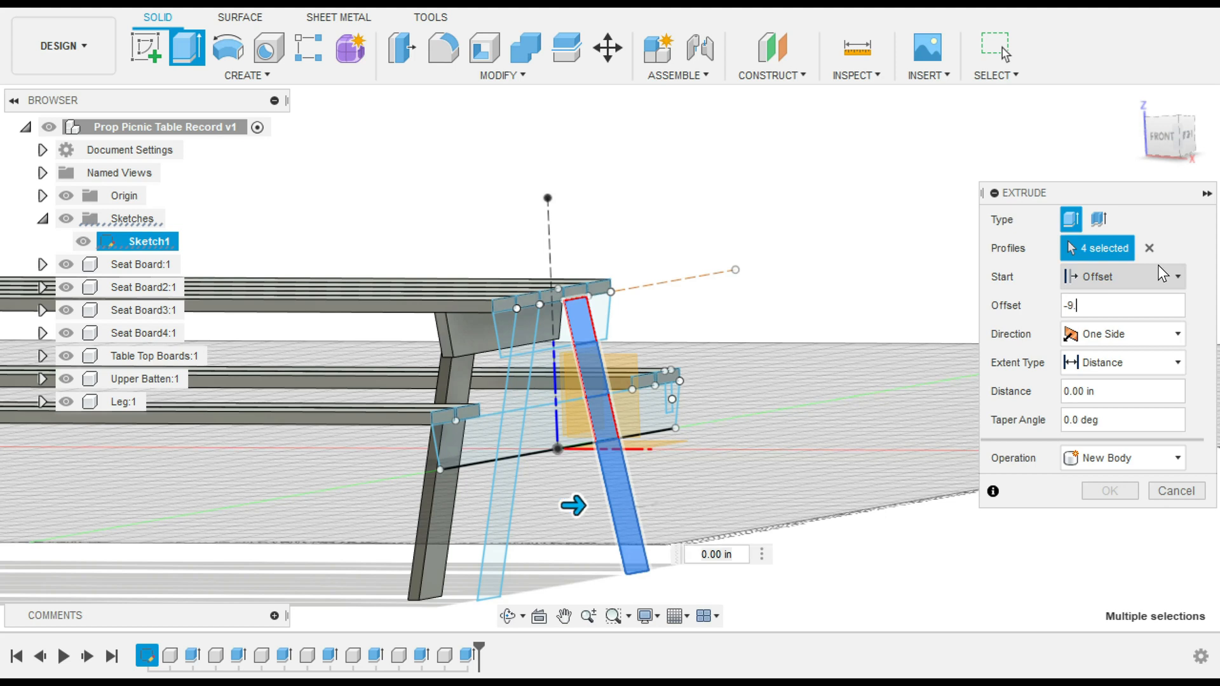
type("5")
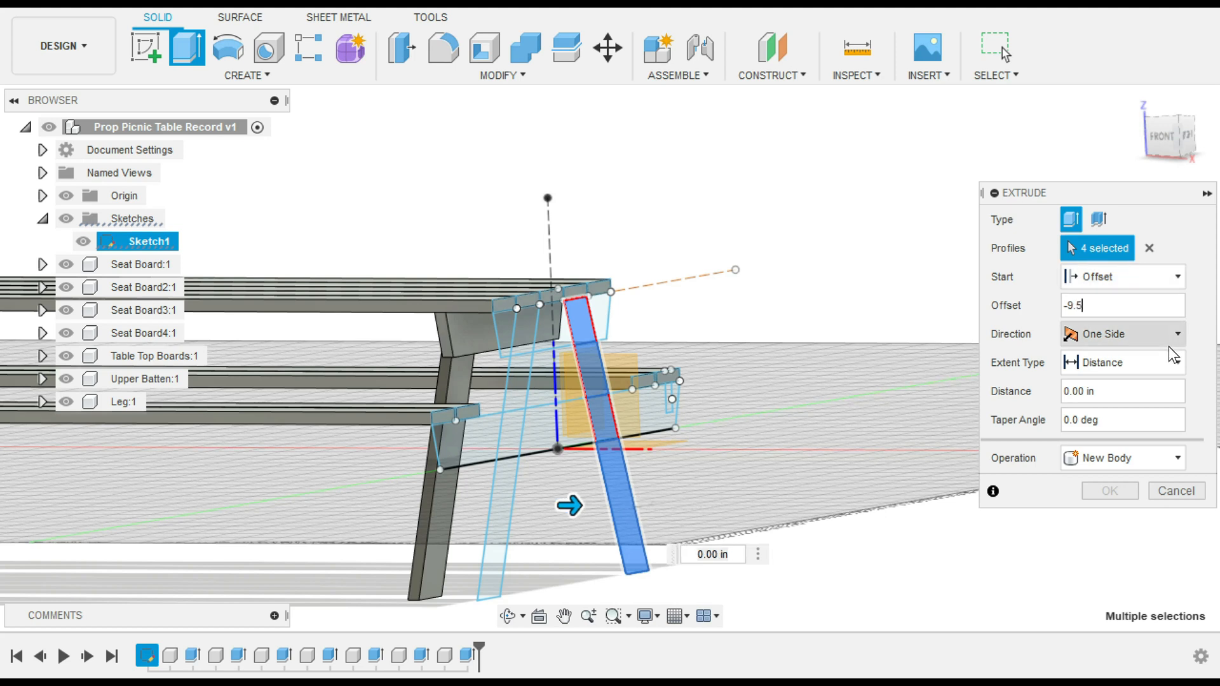
left_click(725, 555)
type("1.")
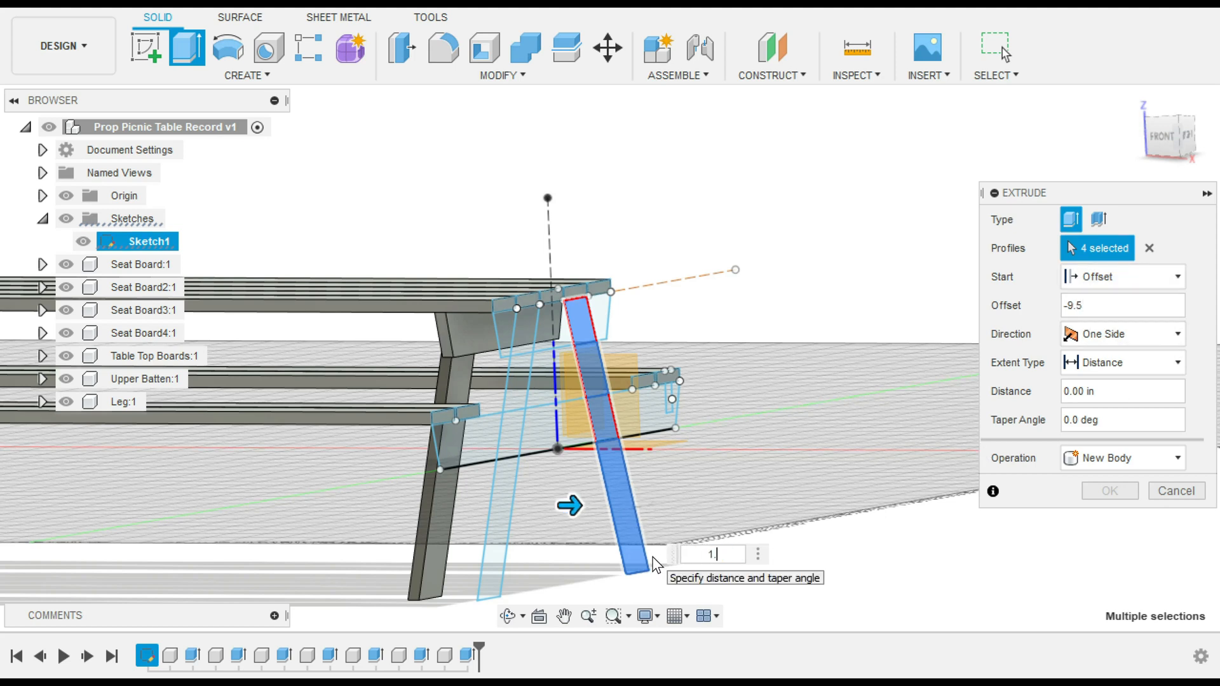
type("5")
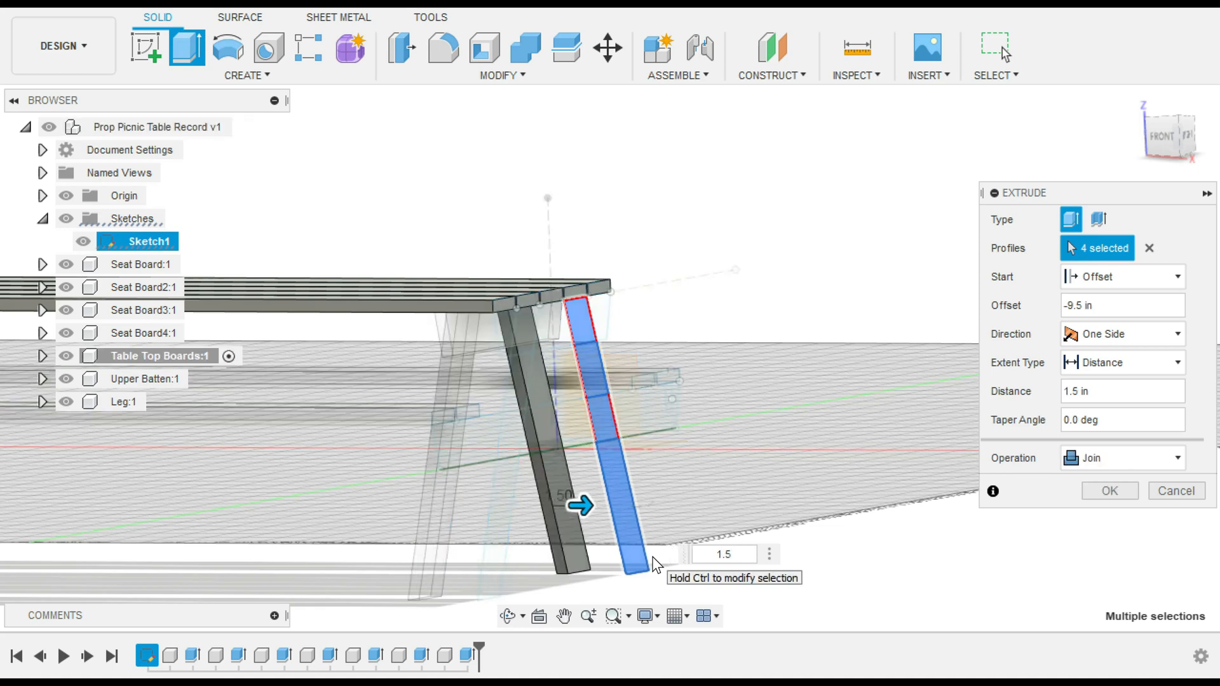
key("Return")
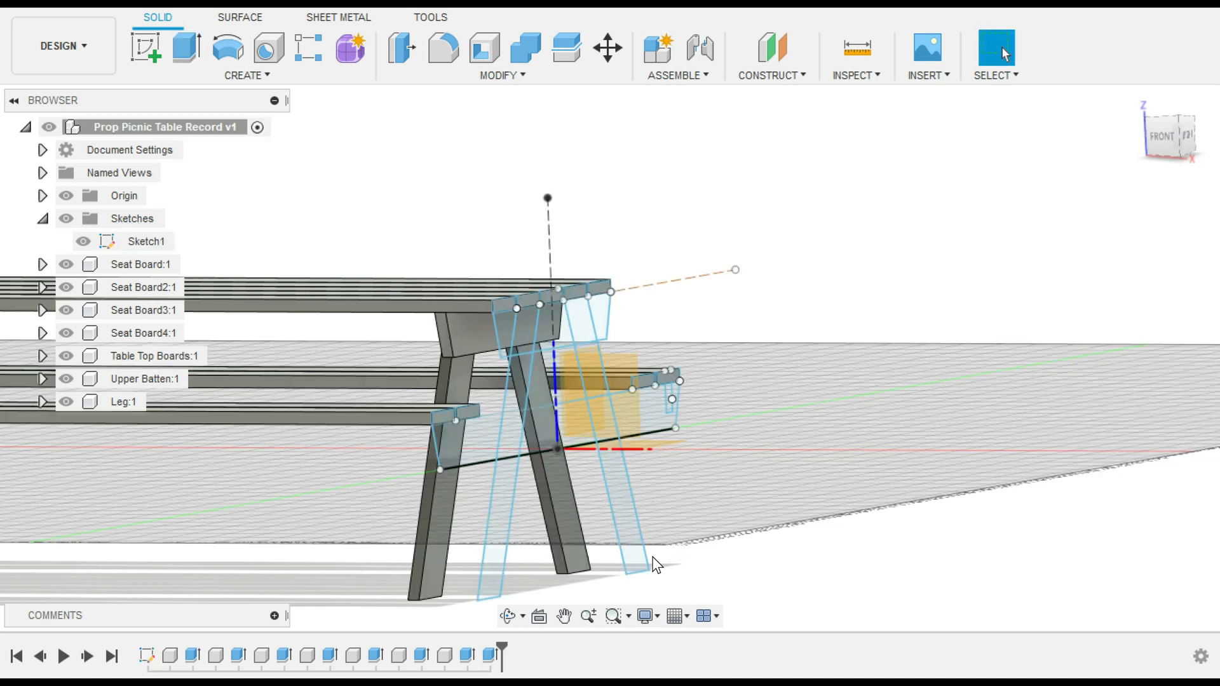
left_click(72, 381)
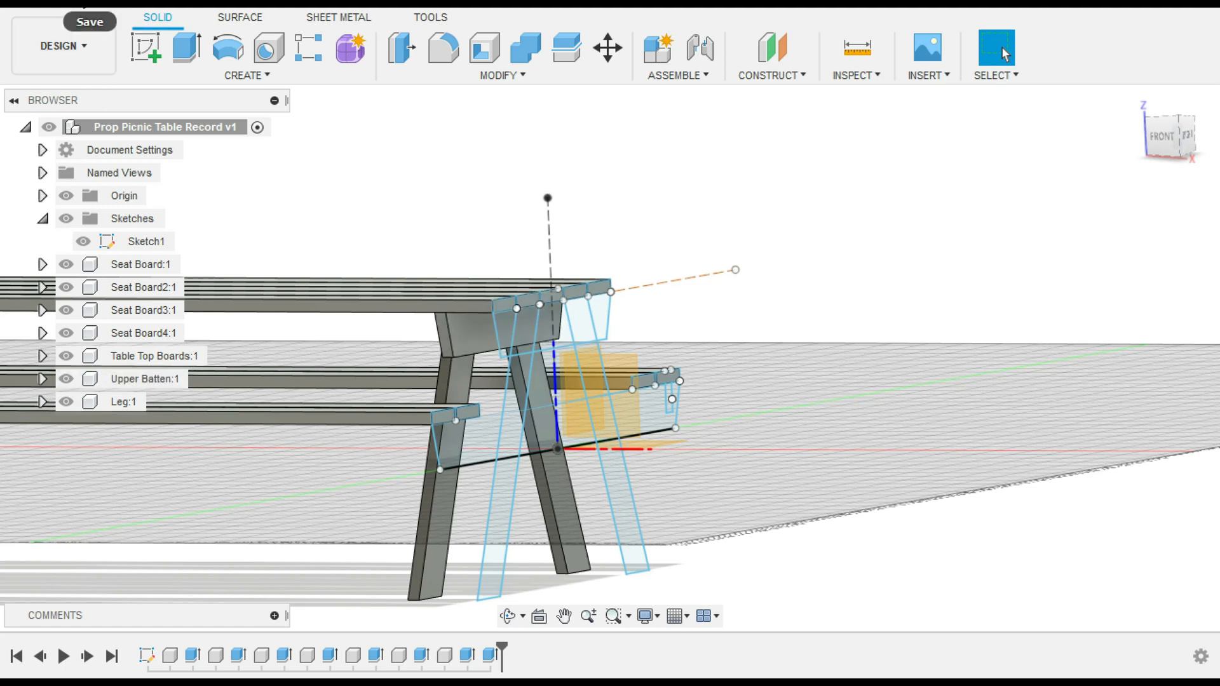
left_click(124, 6)
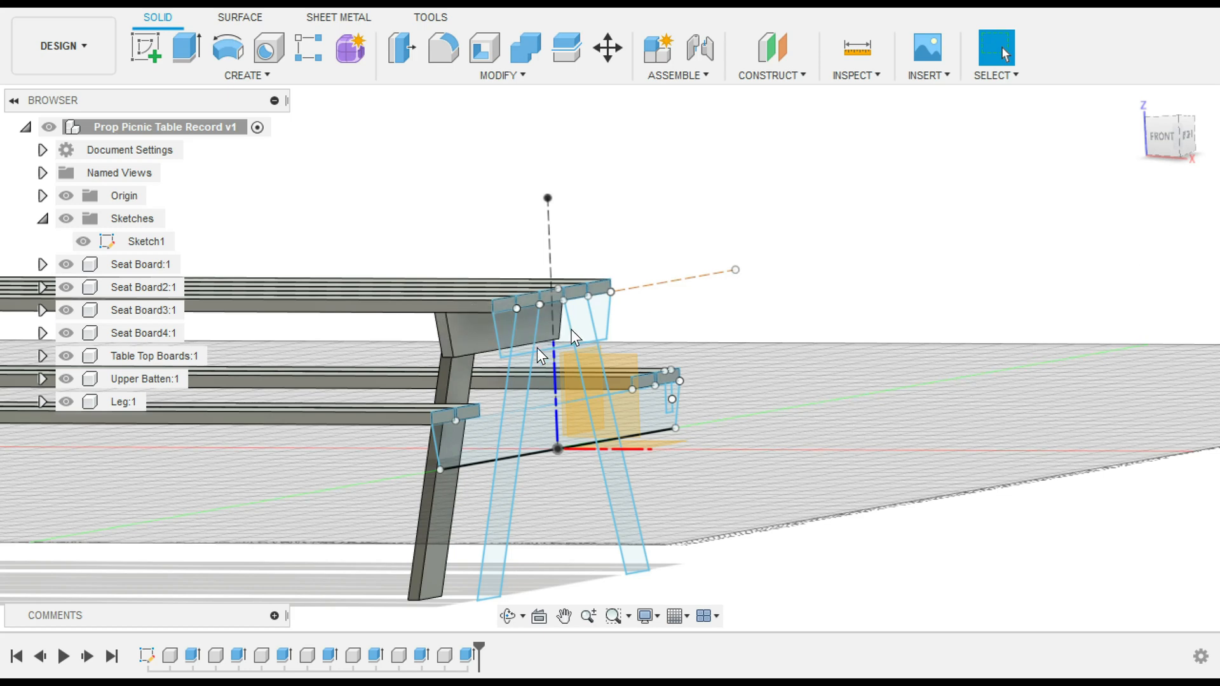
Step: Mirror the Leg component across the origin plane running lengthwise through the table's centre
left_click(112, 397)
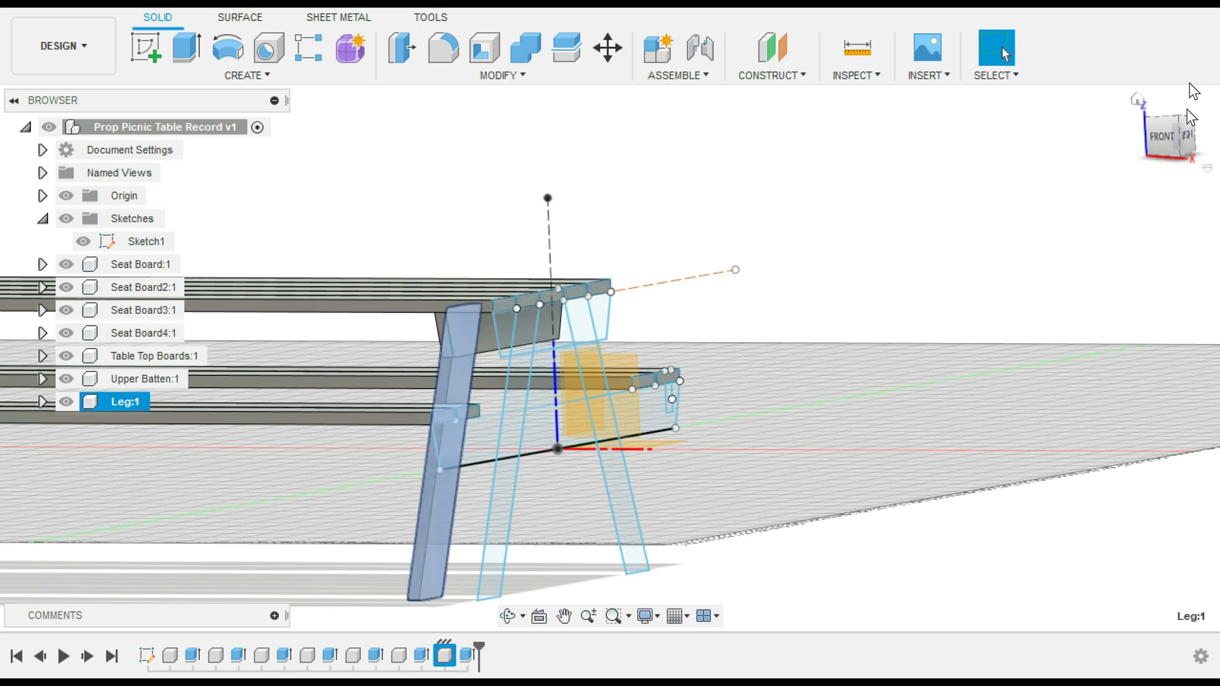
left_click_drag(1139, 139, 1176, 149)
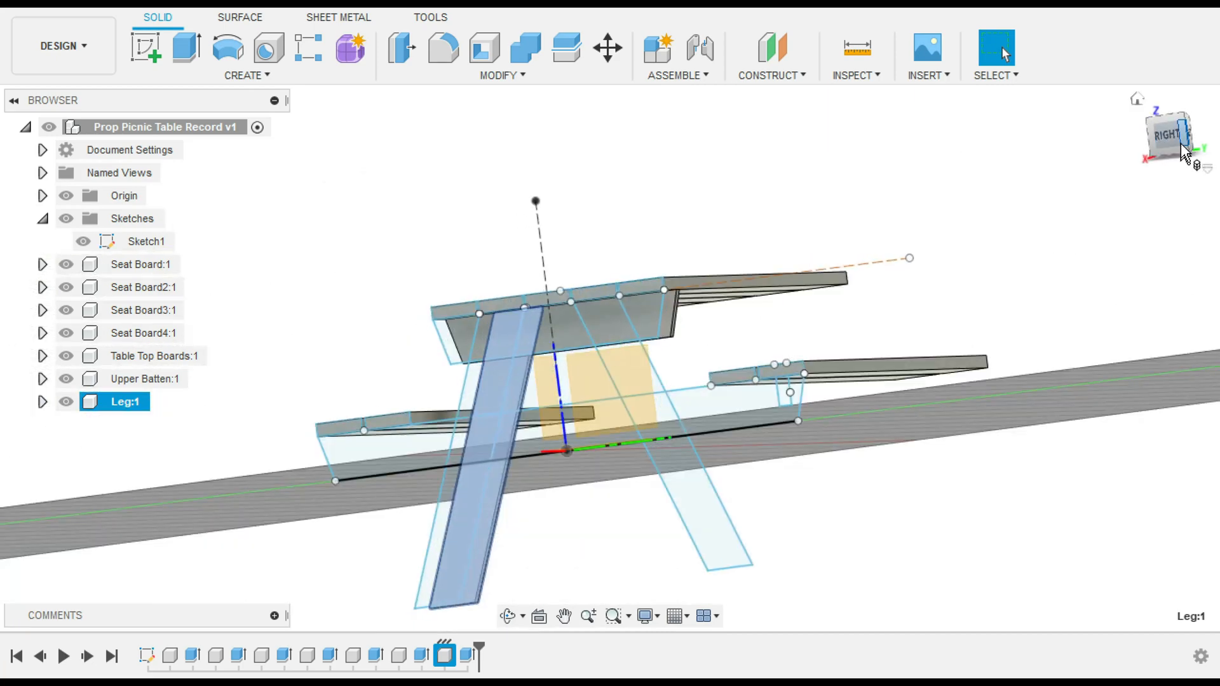
left_click(1168, 141)
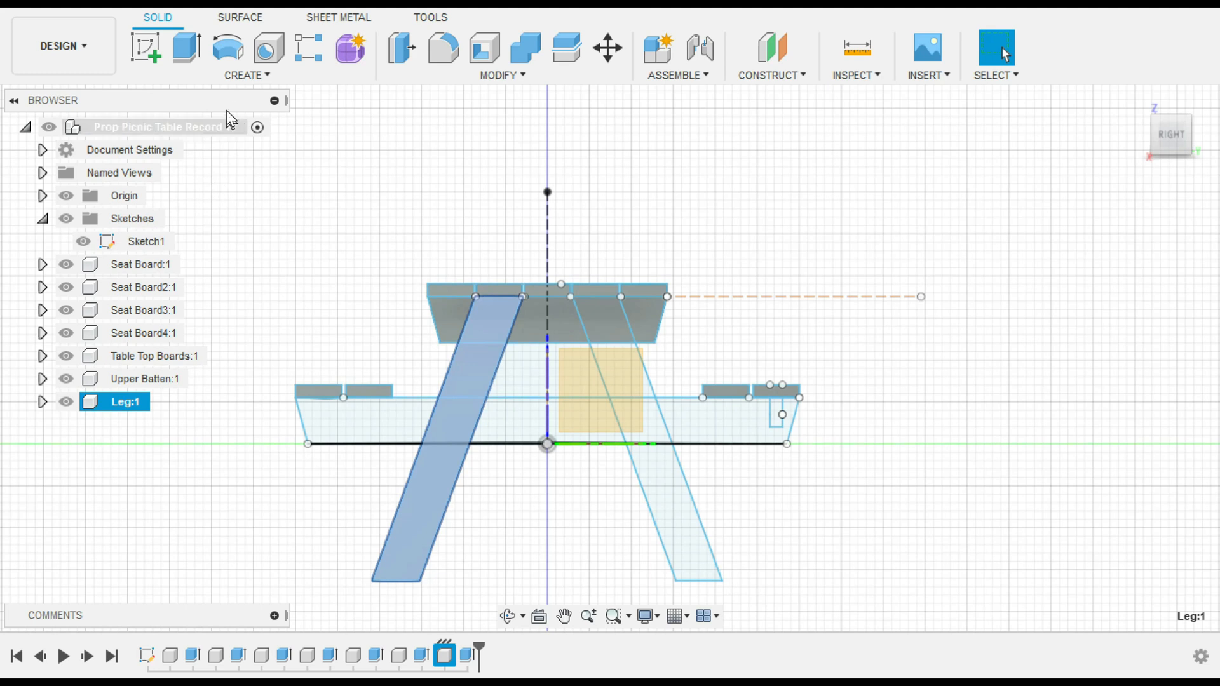
left_click(241, 74)
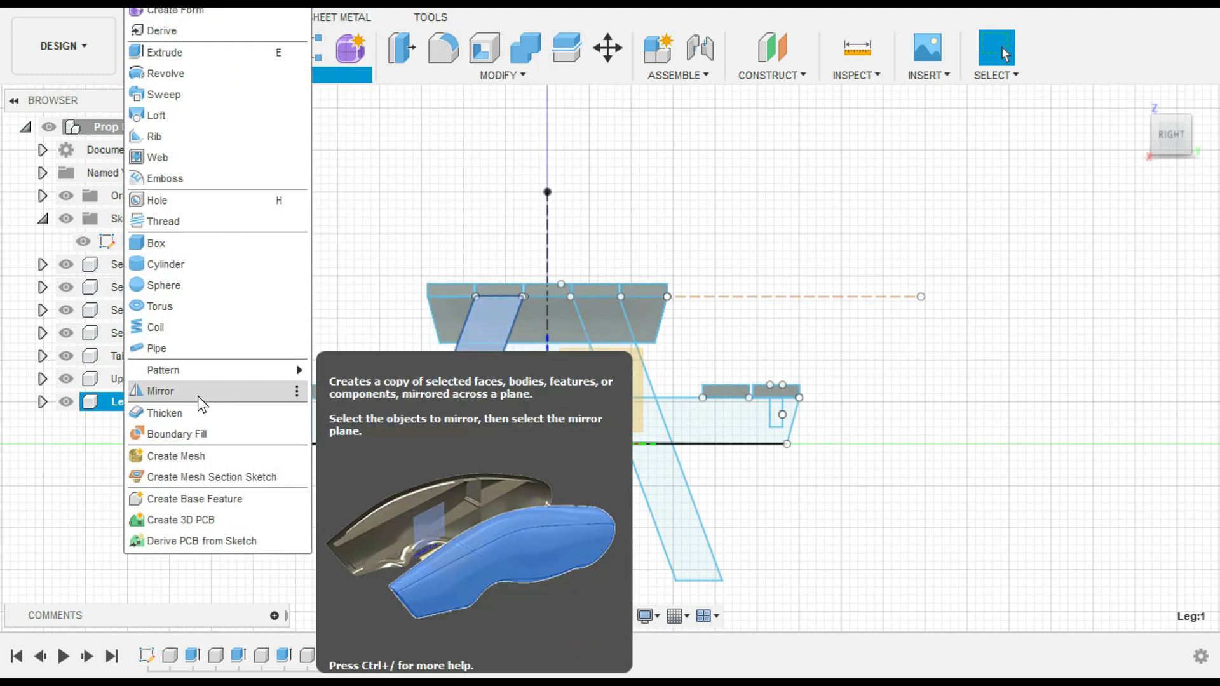
left_click(194, 391)
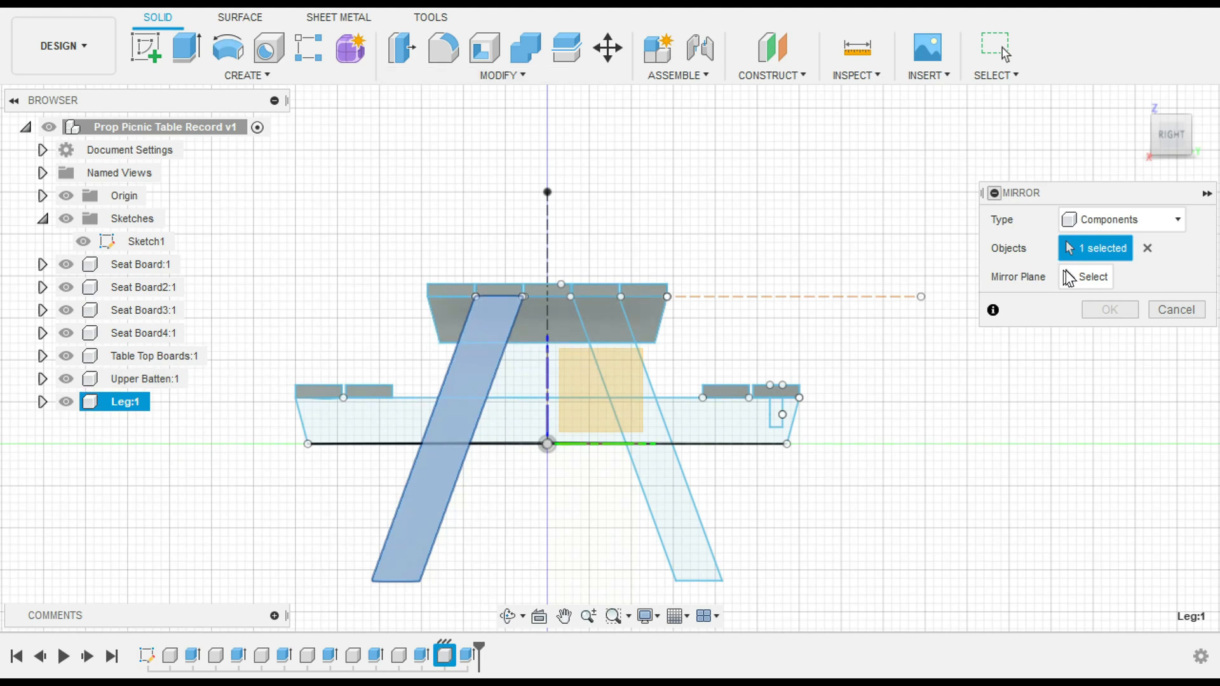
left_click(1086, 276)
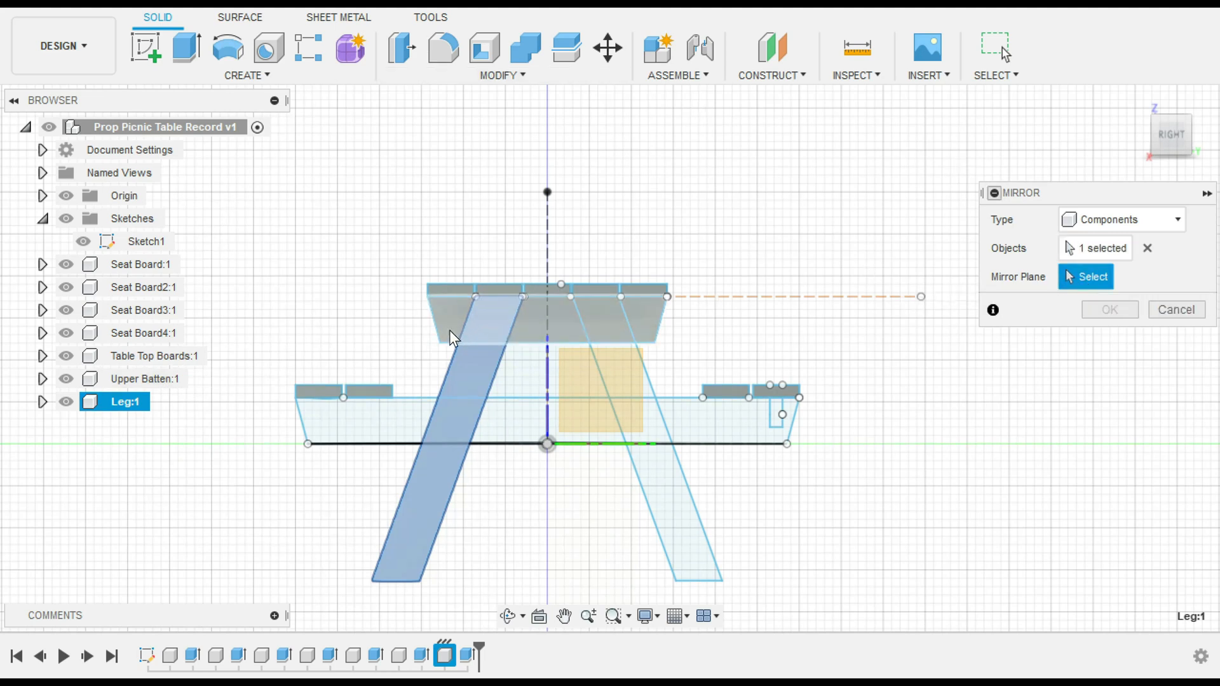
left_click(549, 375)
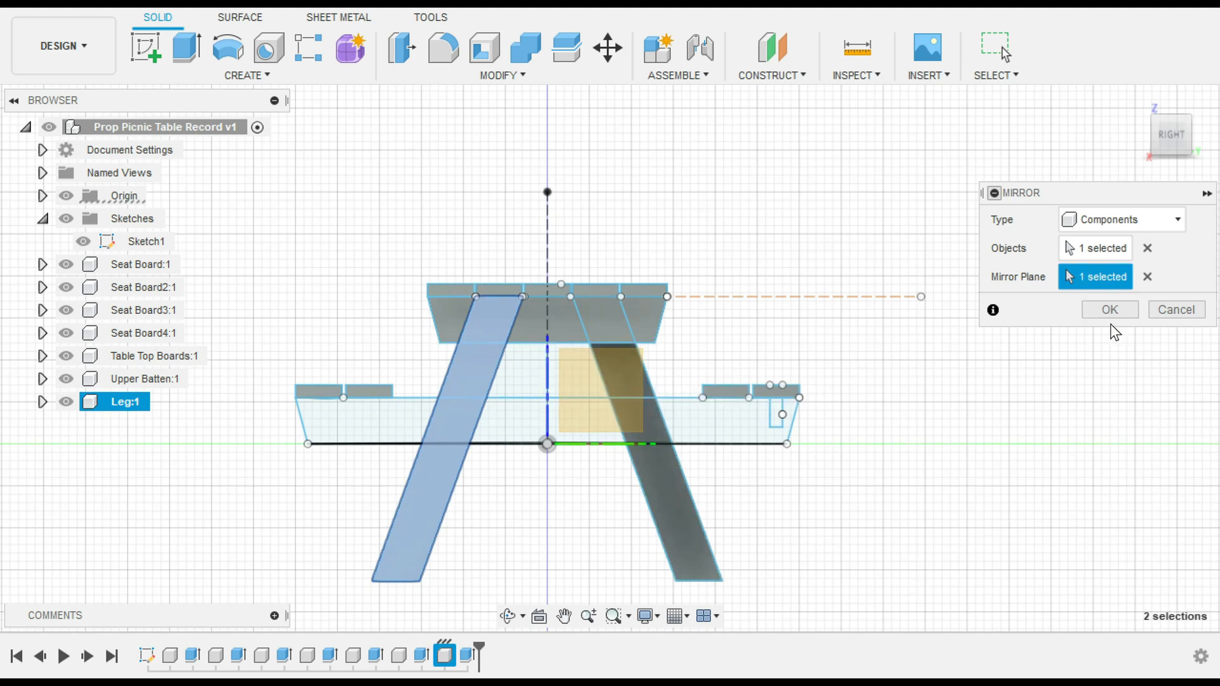
left_click(1097, 312)
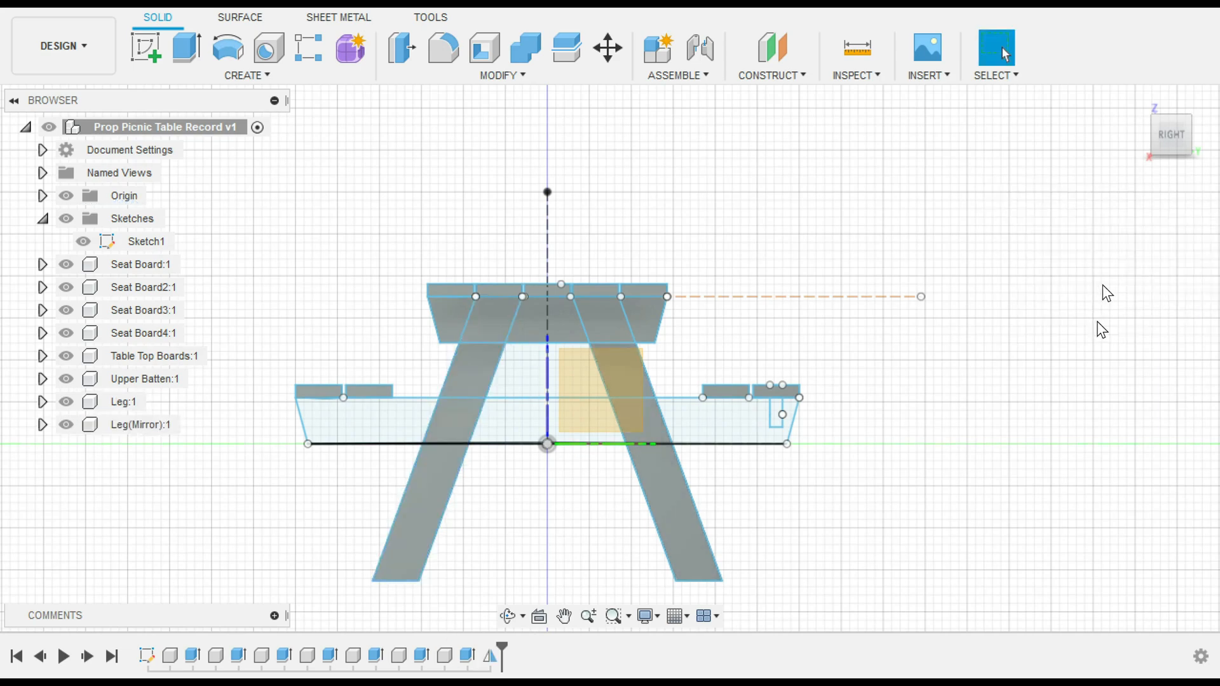
Step: Select all six profiles of the lower crossbeam beneath the seat boards for extrusion, hiding the origin geometry
mouse_move(1131, 141)
middle_mouse_down("shift")
mouse_move(1070, 167)
mouse_move(1016, 150)
mouse_move(908, 191)
mouse_move(775, 209)
mouse_move(960, 130)
mouse_move(1010, 222)
mouse_move(1073, 140)
mouse_move(1039, 200)
middle_mouse_up("shift")
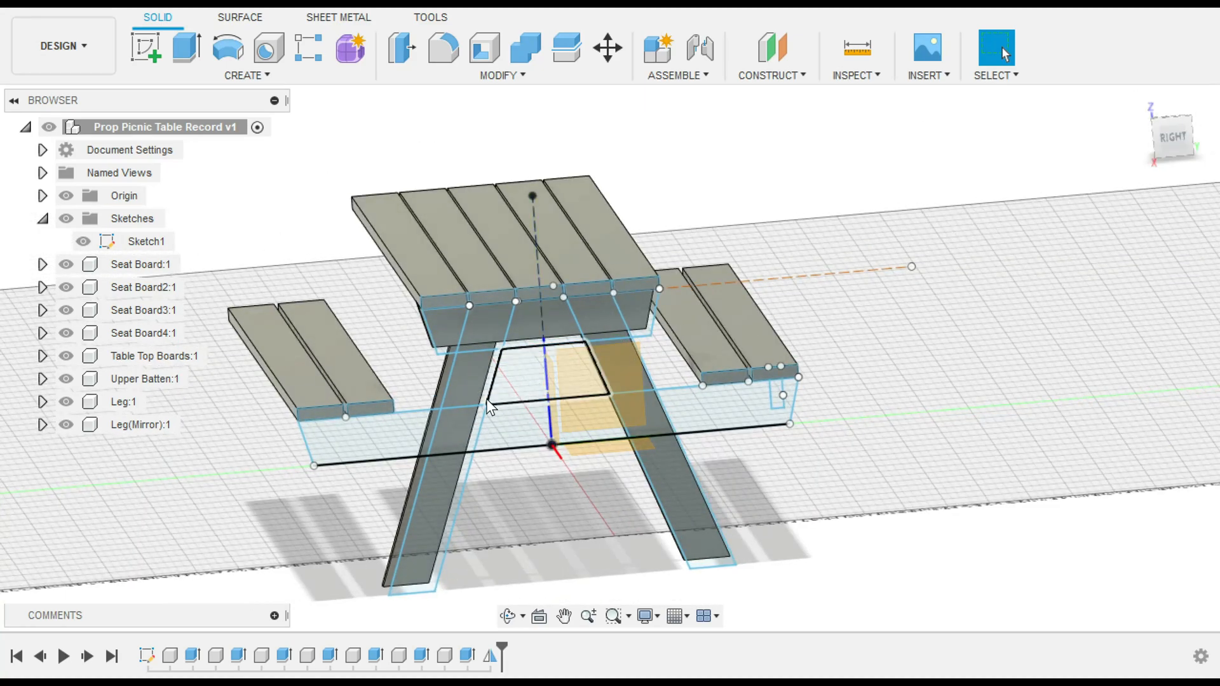
key("e")
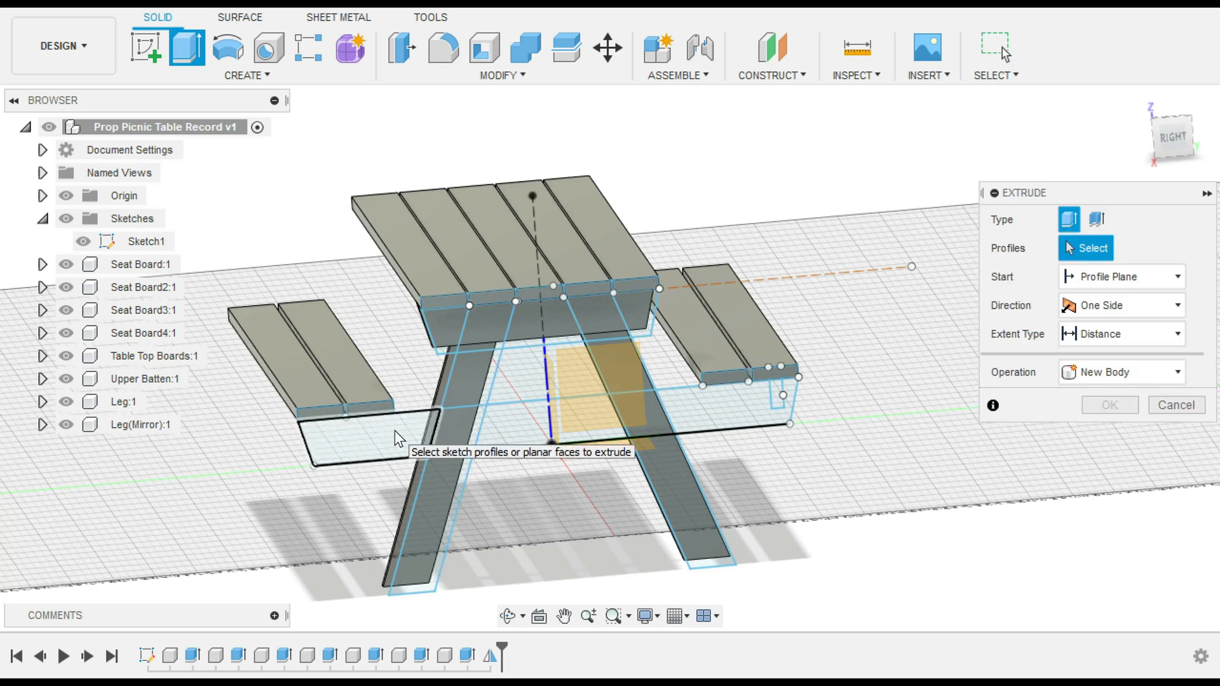
left_click(394, 430)
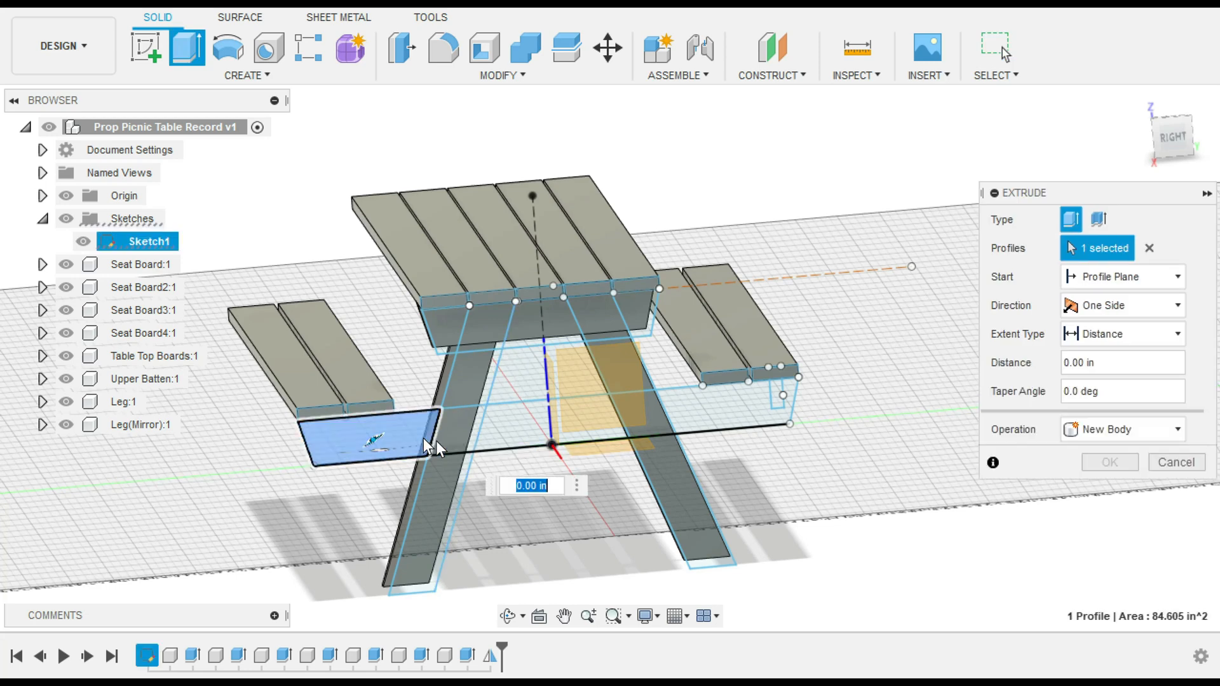
left_click(463, 438)
left_click(524, 426)
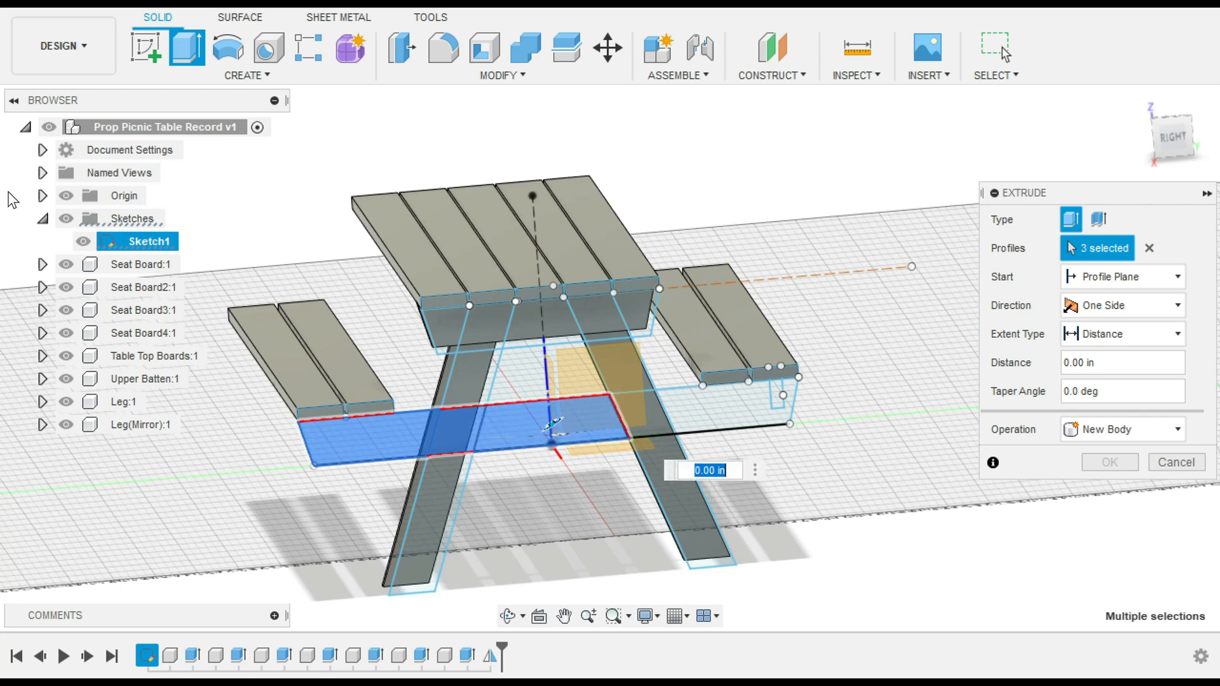
left_click(66, 196)
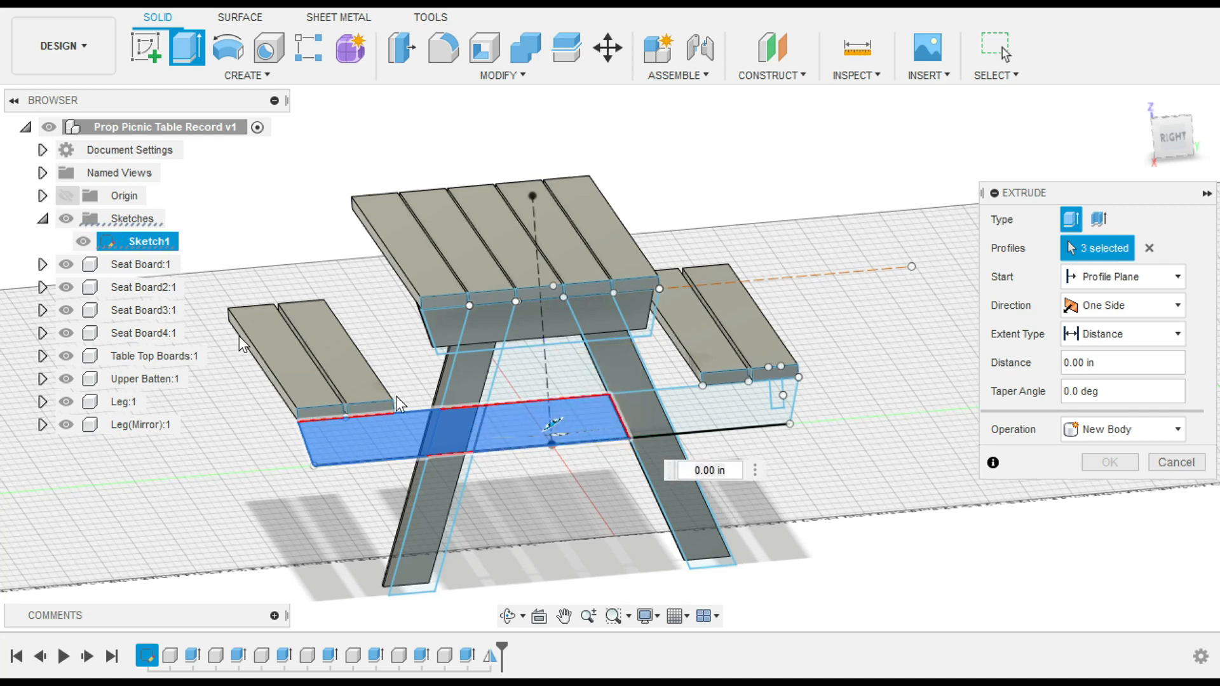
left_click(646, 429)
left_click(698, 414)
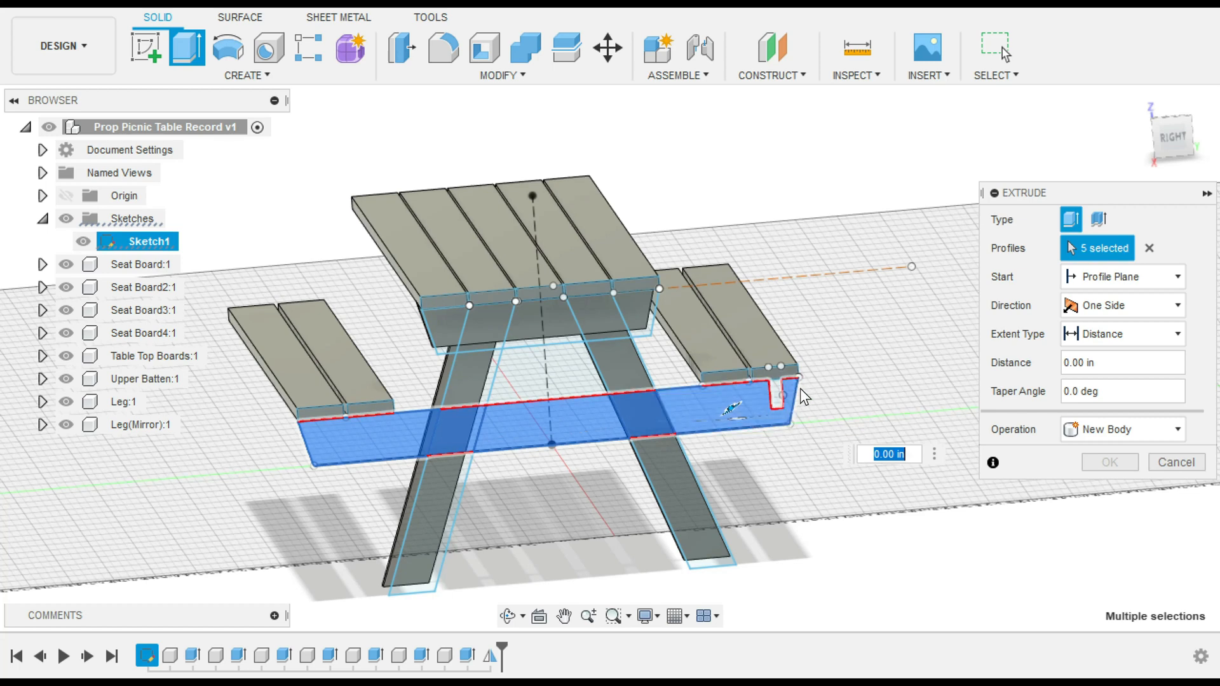
left_click(776, 397)
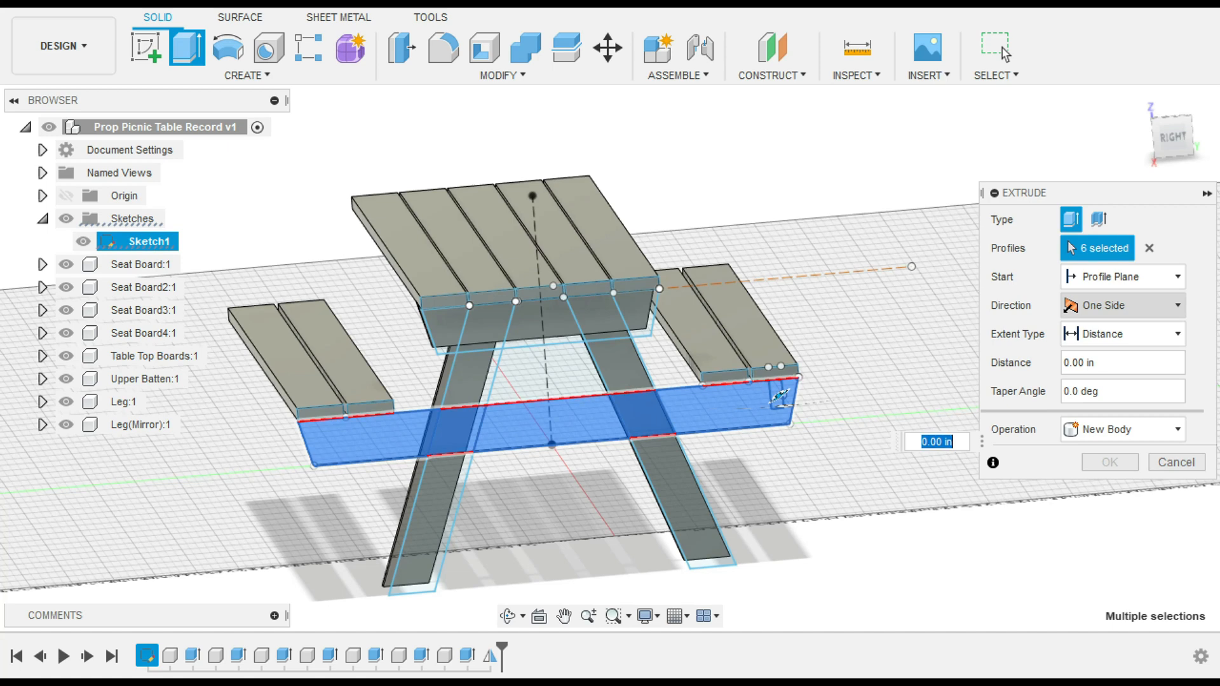
Step: Start the lower crossbeam's extrusion at an offset of -8 in with a distance of 1.5 in
left_click(1131, 277)
left_click(1137, 320)
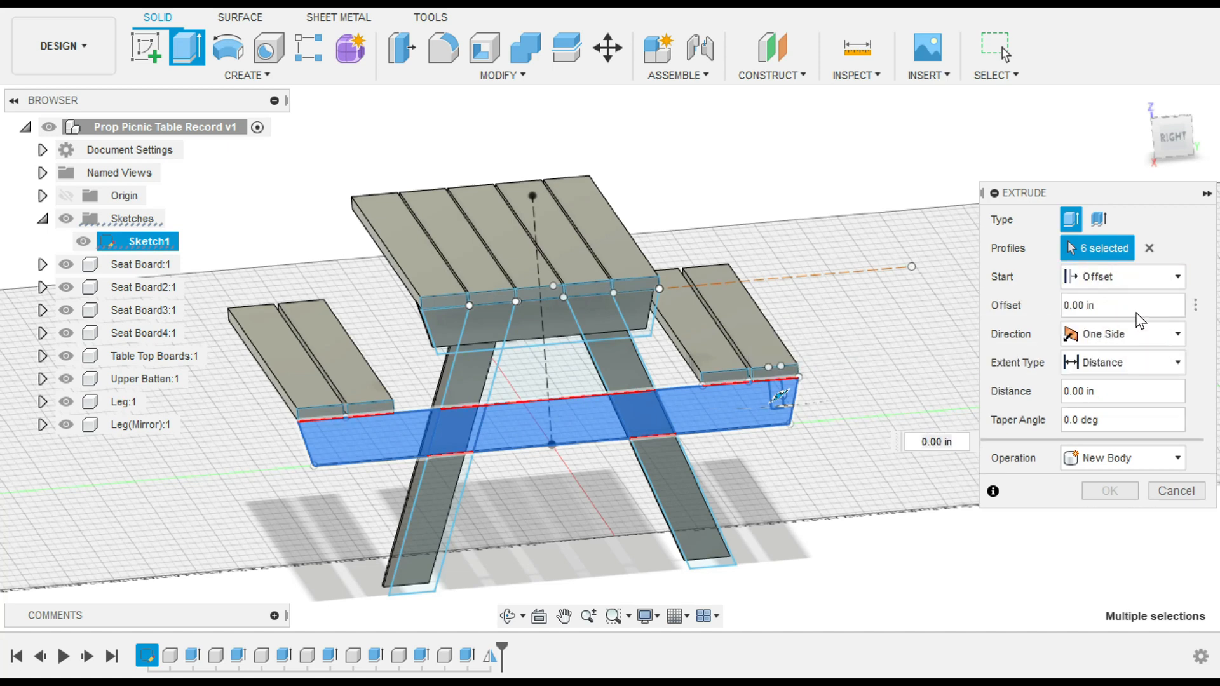
left_click_drag(1110, 305, 1063, 293)
type("-8")
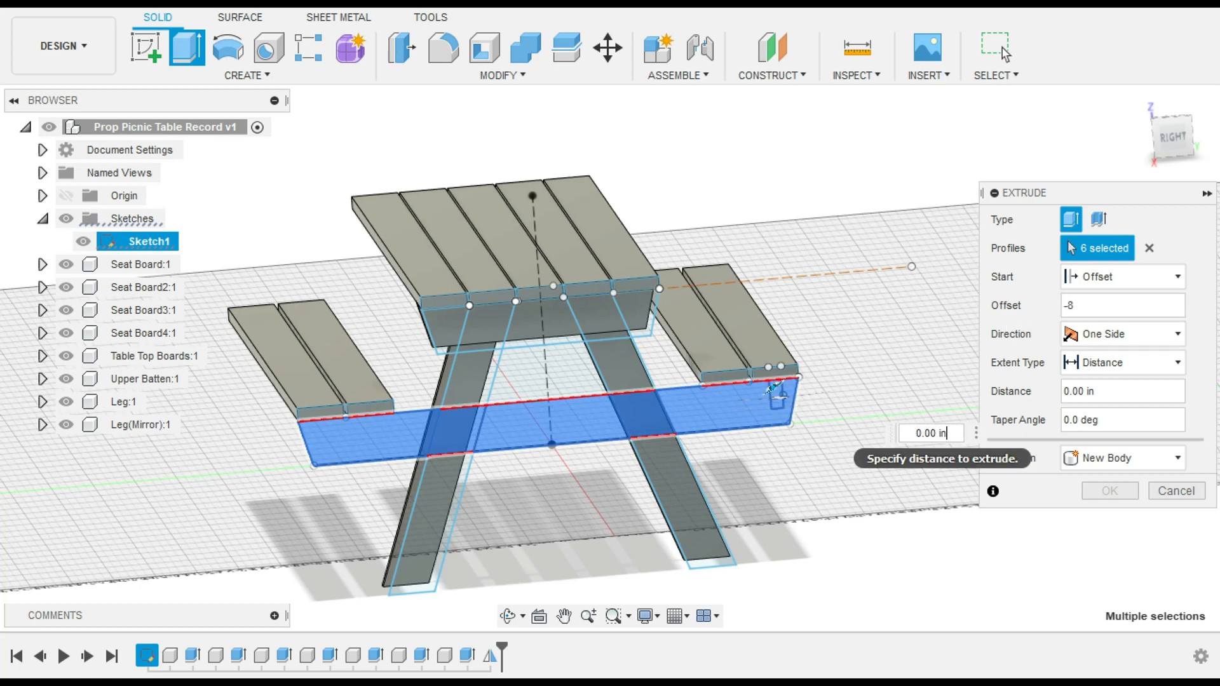
type("1,5")
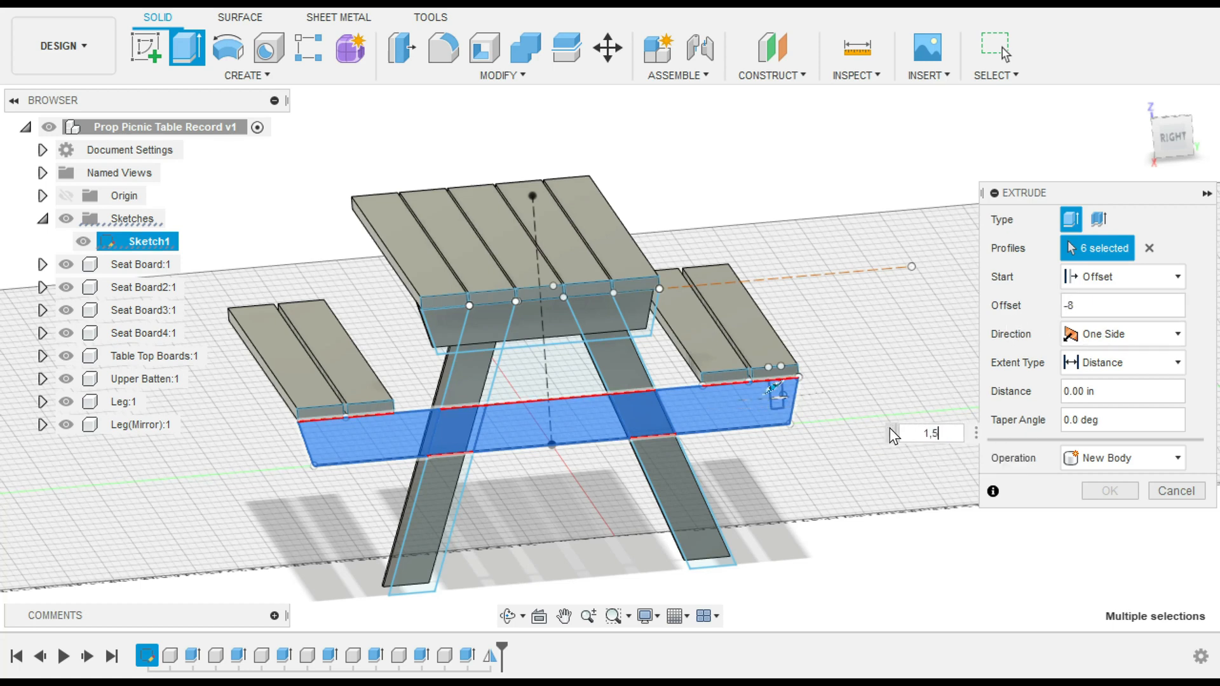
key("Return")
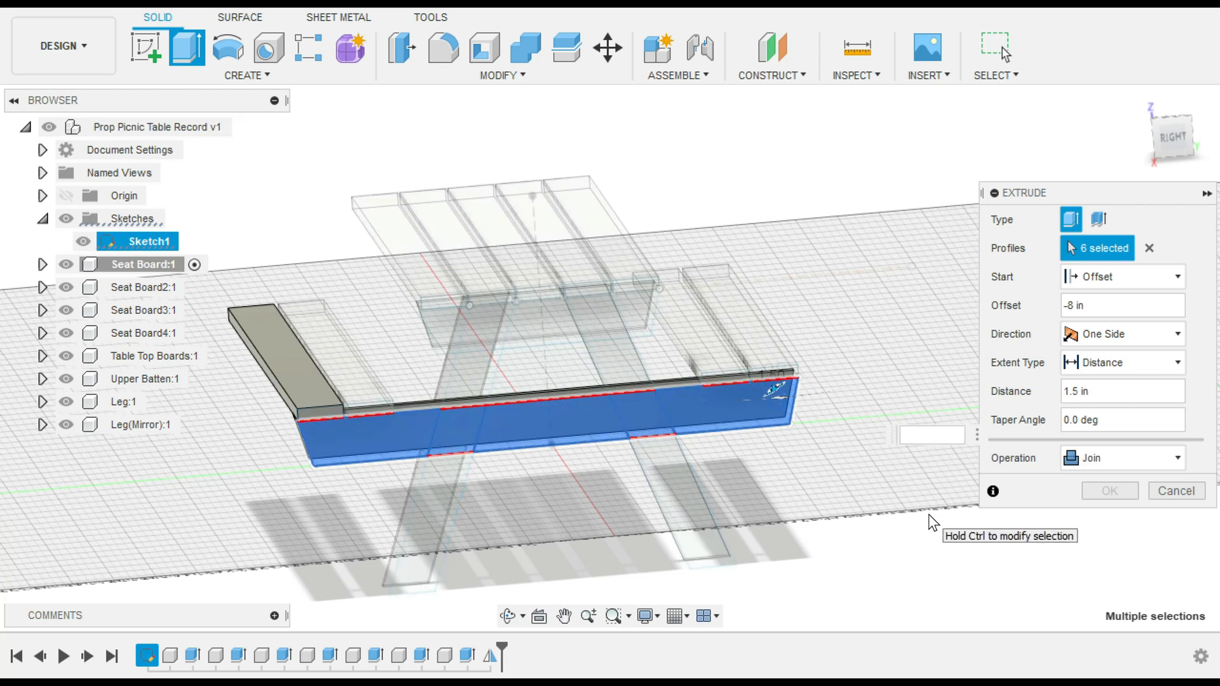
Step: Set the lower crossbeam's extrusion distance to -1.5 in and its operation to New Component
type("-1.5")
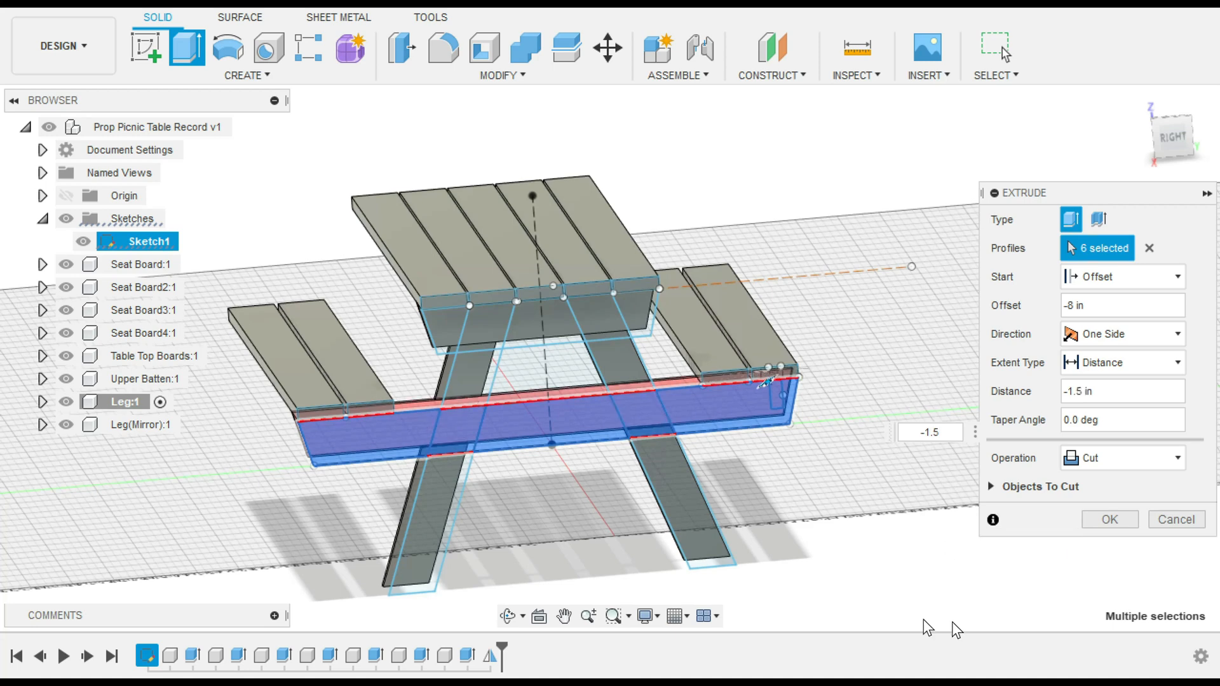
left_click(1151, 458)
key("Escape")
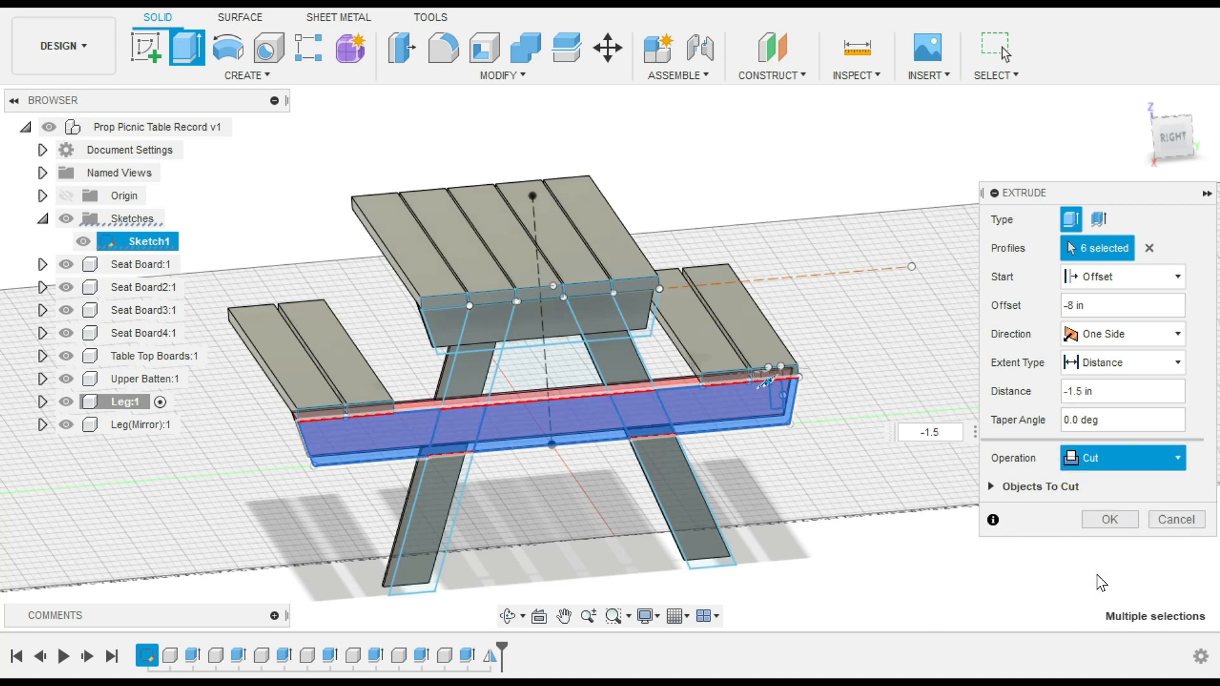
left_click(1096, 574)
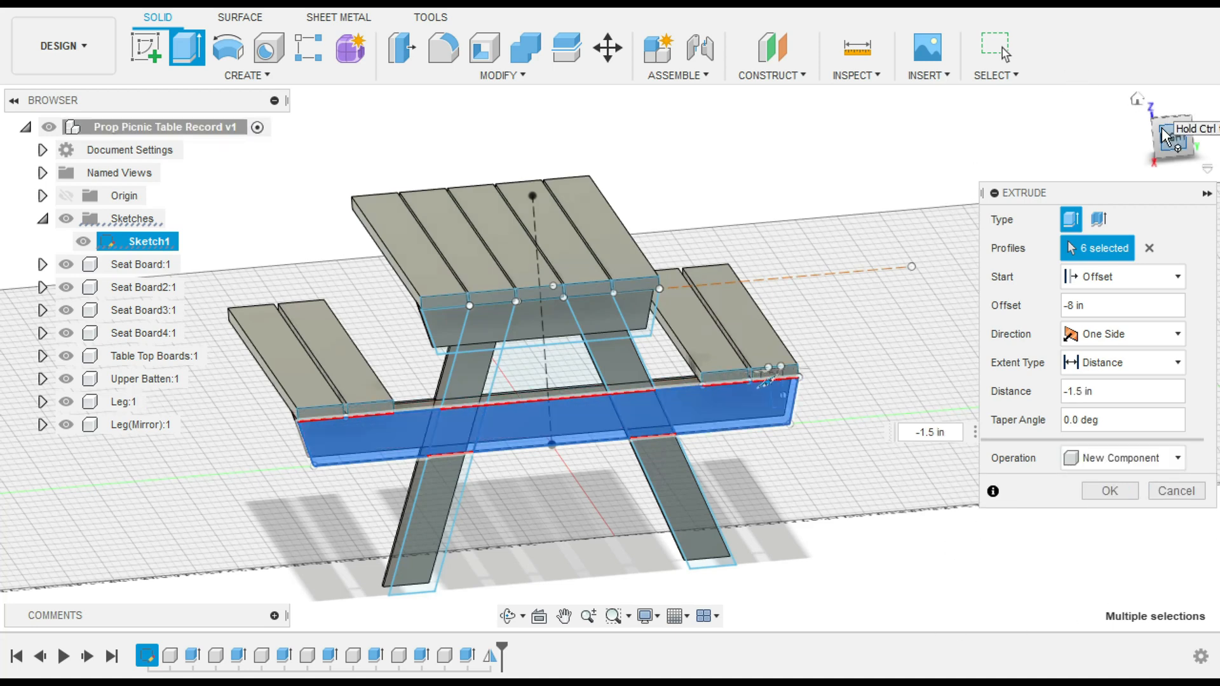
left_click_drag(1165, 136, 1192, 134)
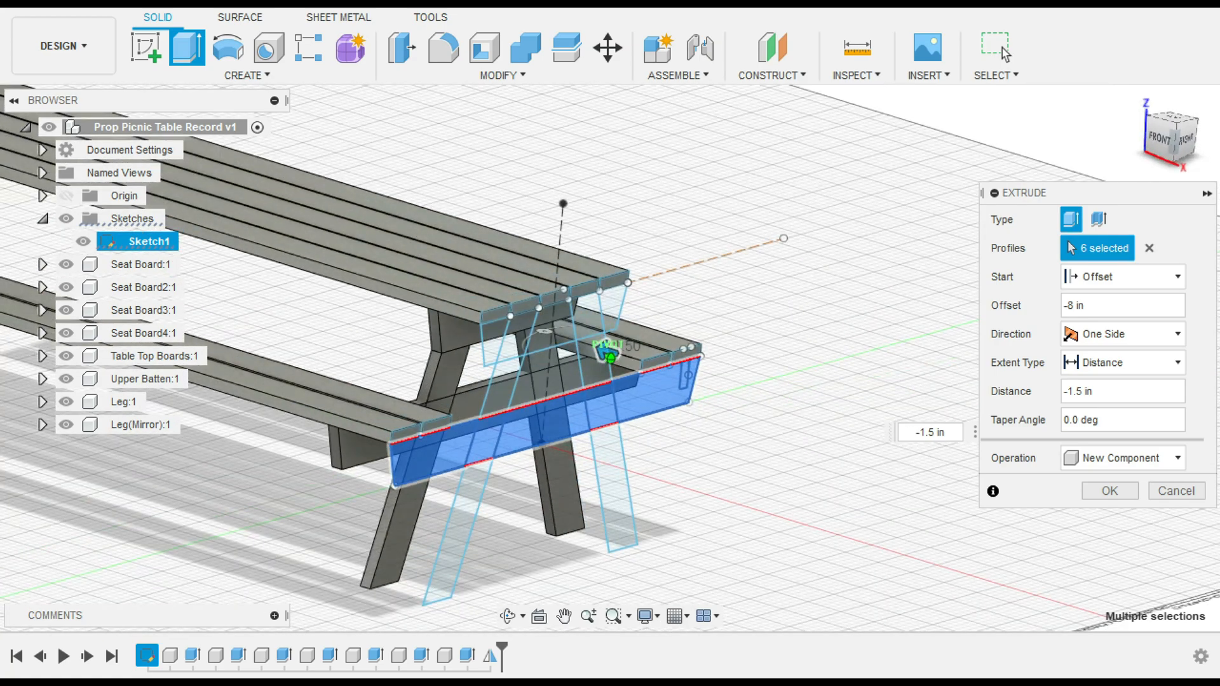
middle_click_drag(607, 351, 670, 349, "shift")
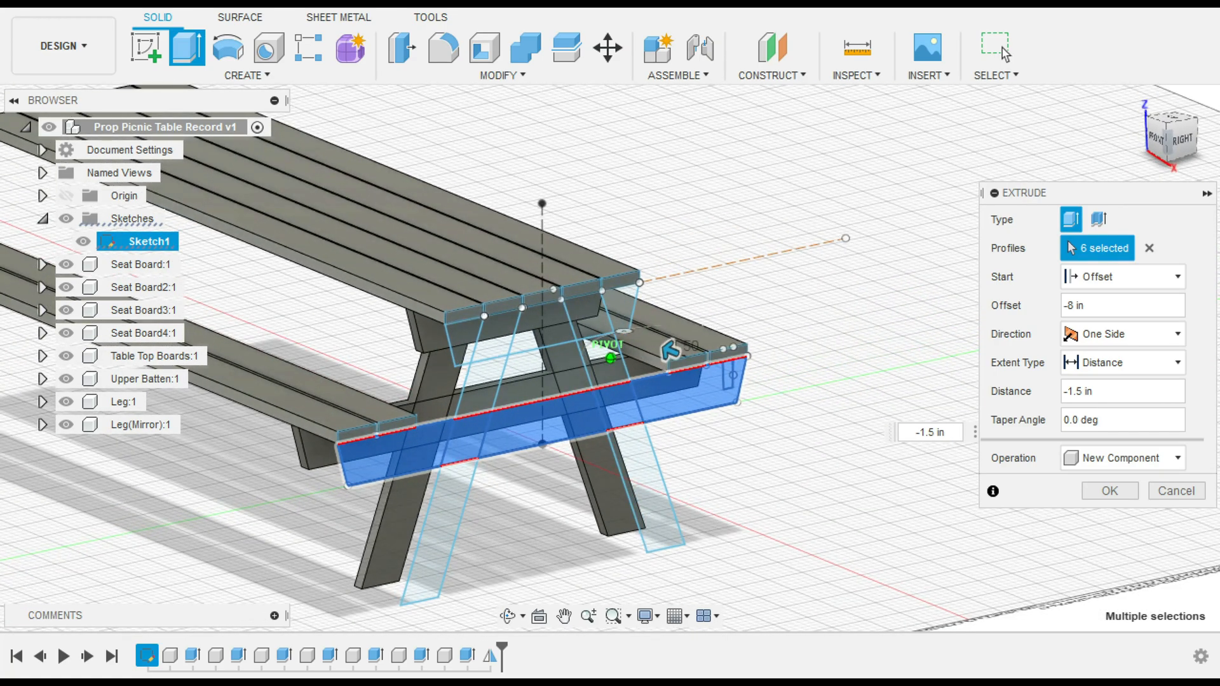
left_click_drag(1179, 135, 1186, 134)
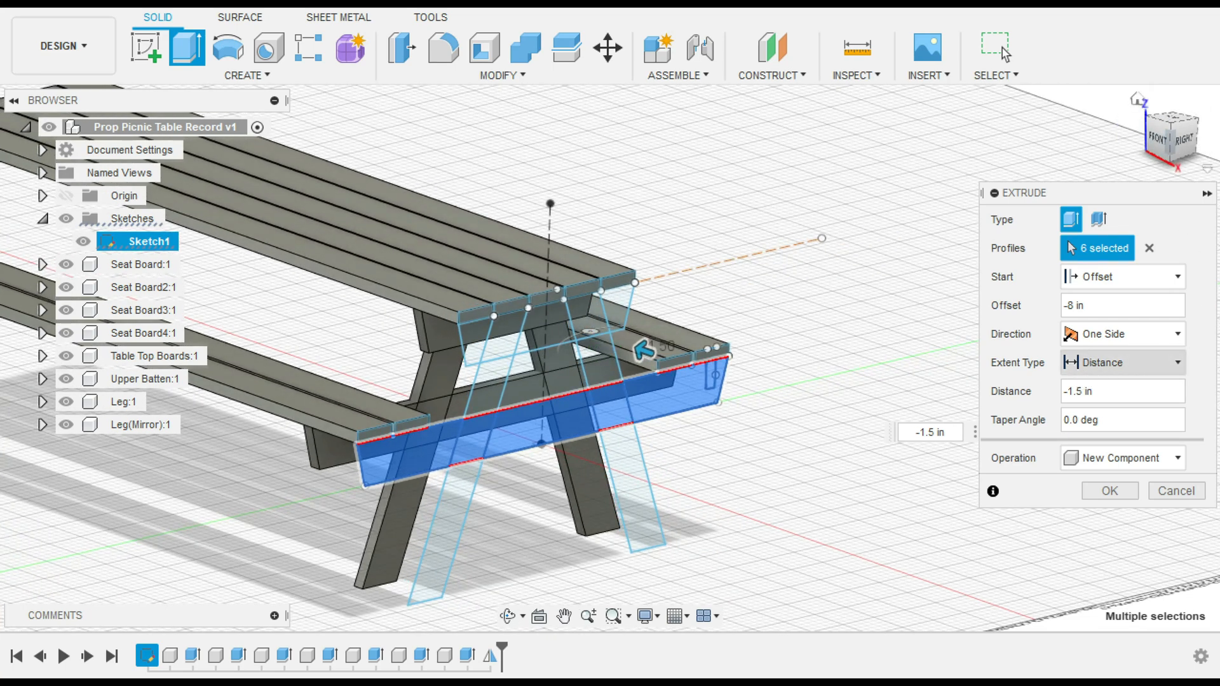
Step: Reverse the crossbeam extrusion by setting its distance to 1.5 in, and create the component
left_click(1066, 390)
key("BackSpace")
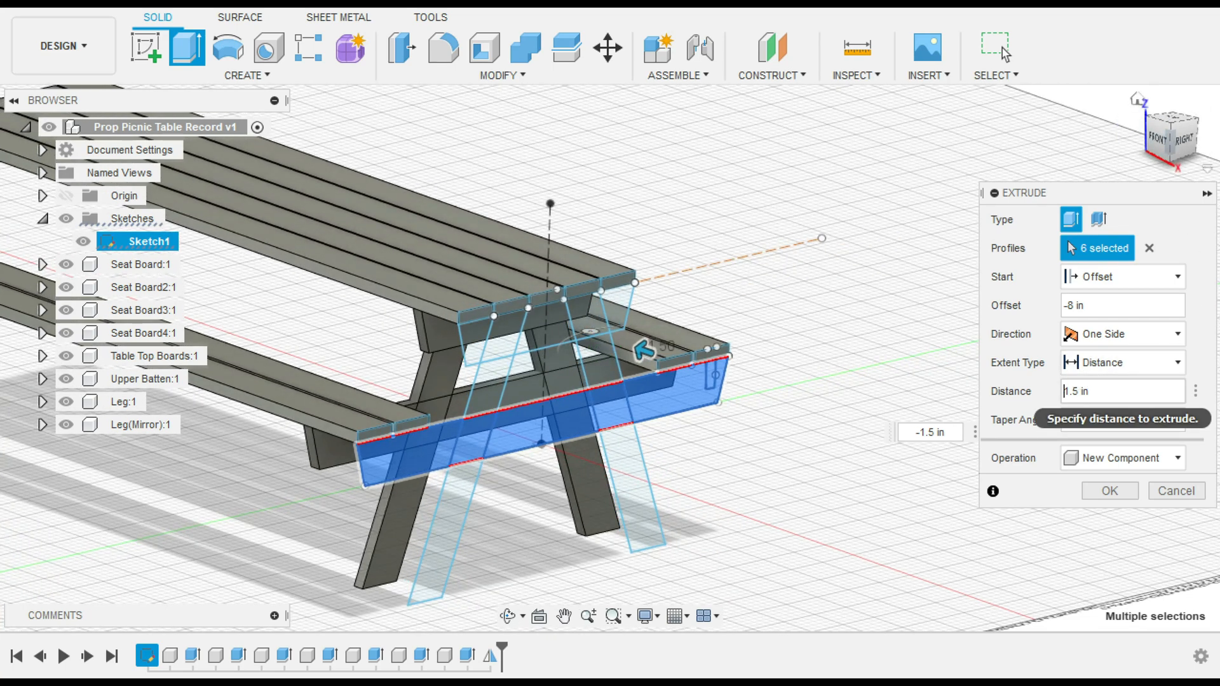
left_click(1112, 493)
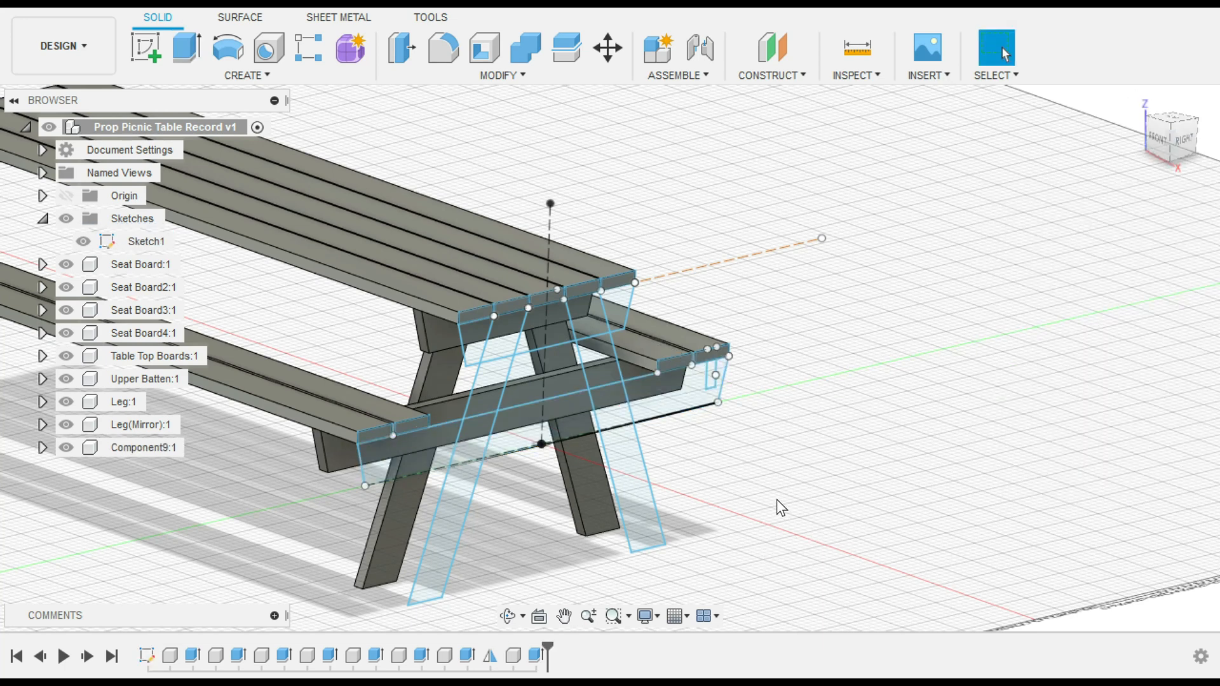
Step: Rename the new crossbeam component as Lower Batten and hide the sketches, keeping the origin geometry shown
left_click(71, 219)
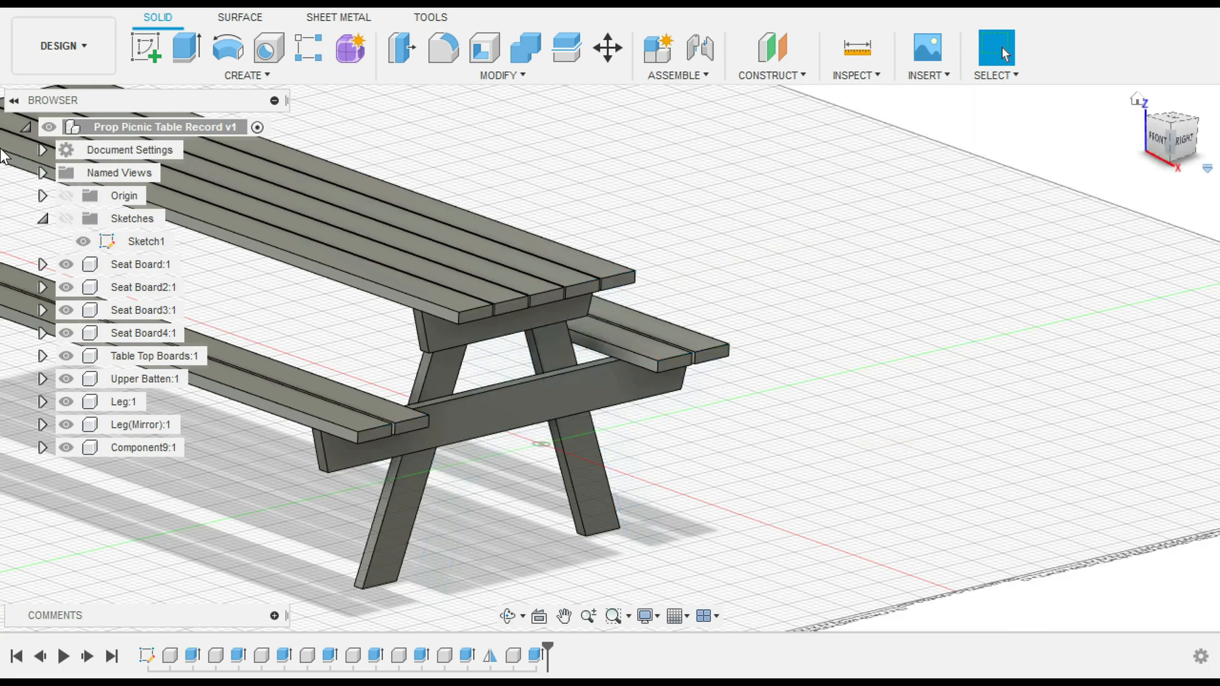
mouse_move(1183, 138)
left_mouse_down()
mouse_move(1147, 150)
mouse_move(1145, 117)
mouse_move(1168, 147)
mouse_move(1183, 132)
mouse_move(1166, 131)
left_mouse_up()
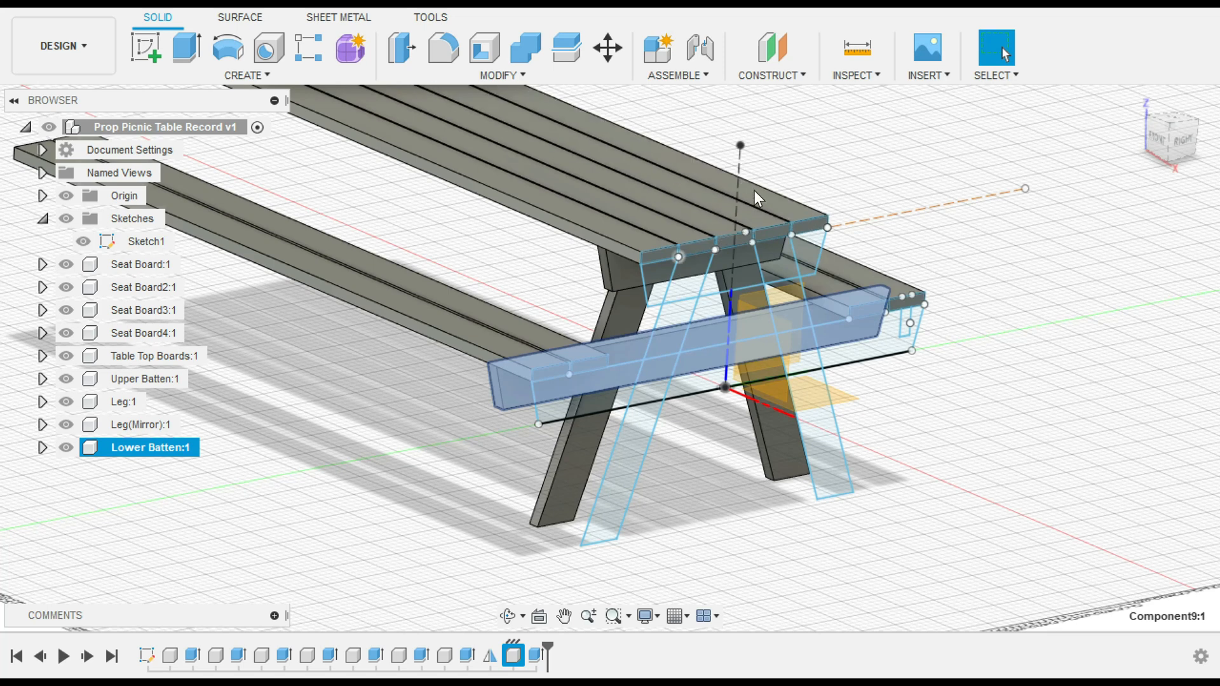
middle_click_drag(777, 173, 851, 217)
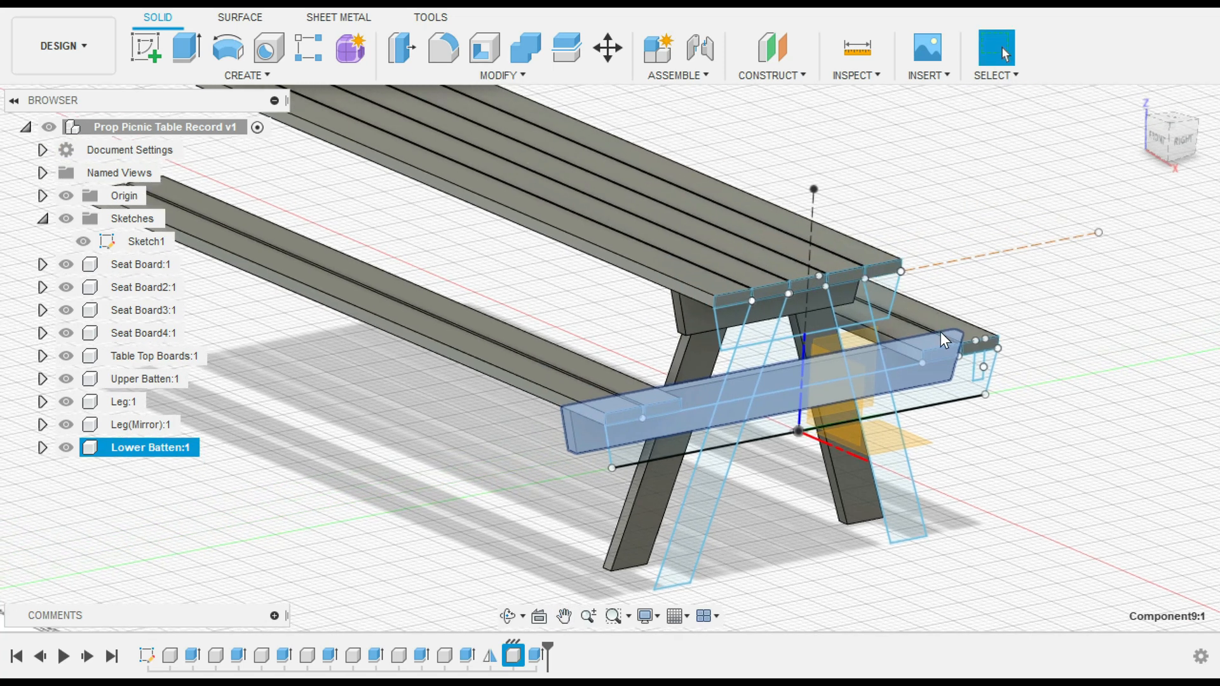
left_click(391, 550)
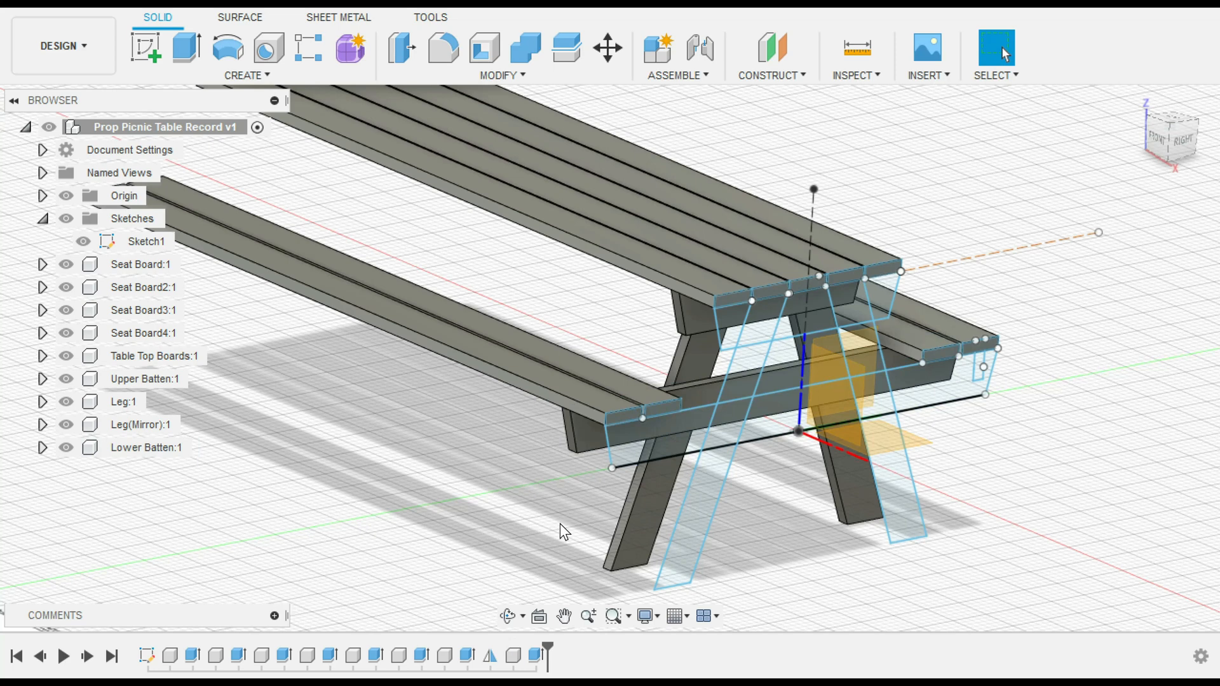
left_click(66, 219)
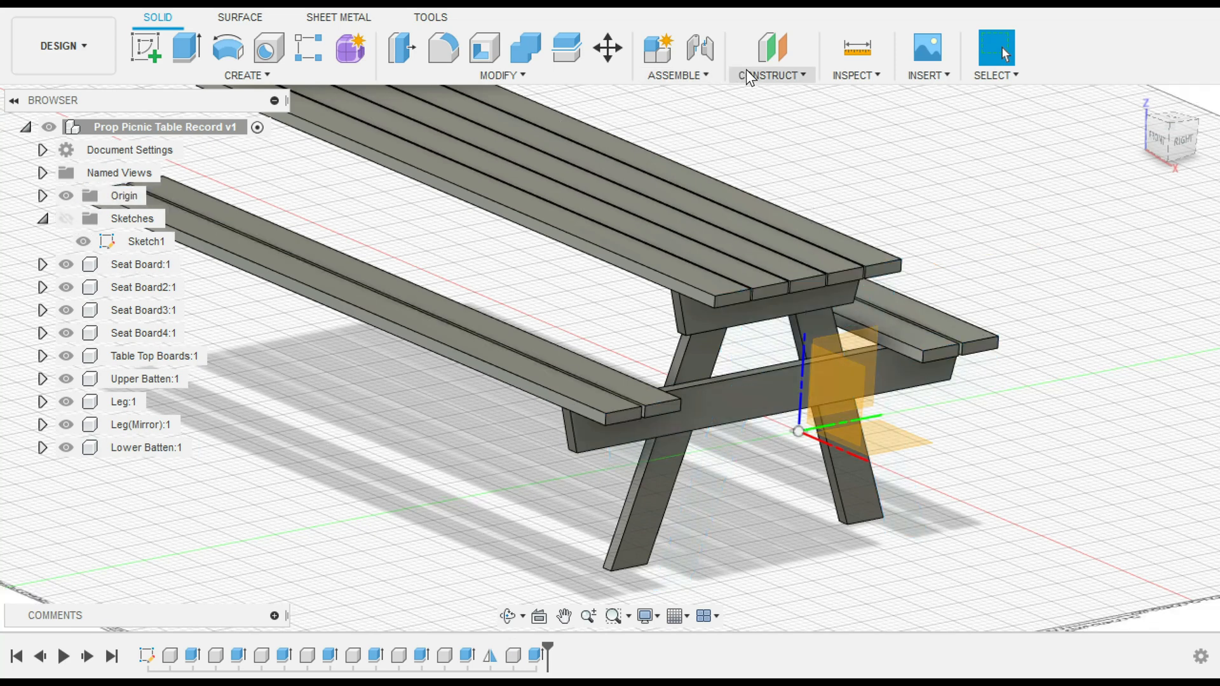
Step: Create a construction plane offset -96 in from the origin YZ plane, at the far end of the table top
left_click(802, 75)
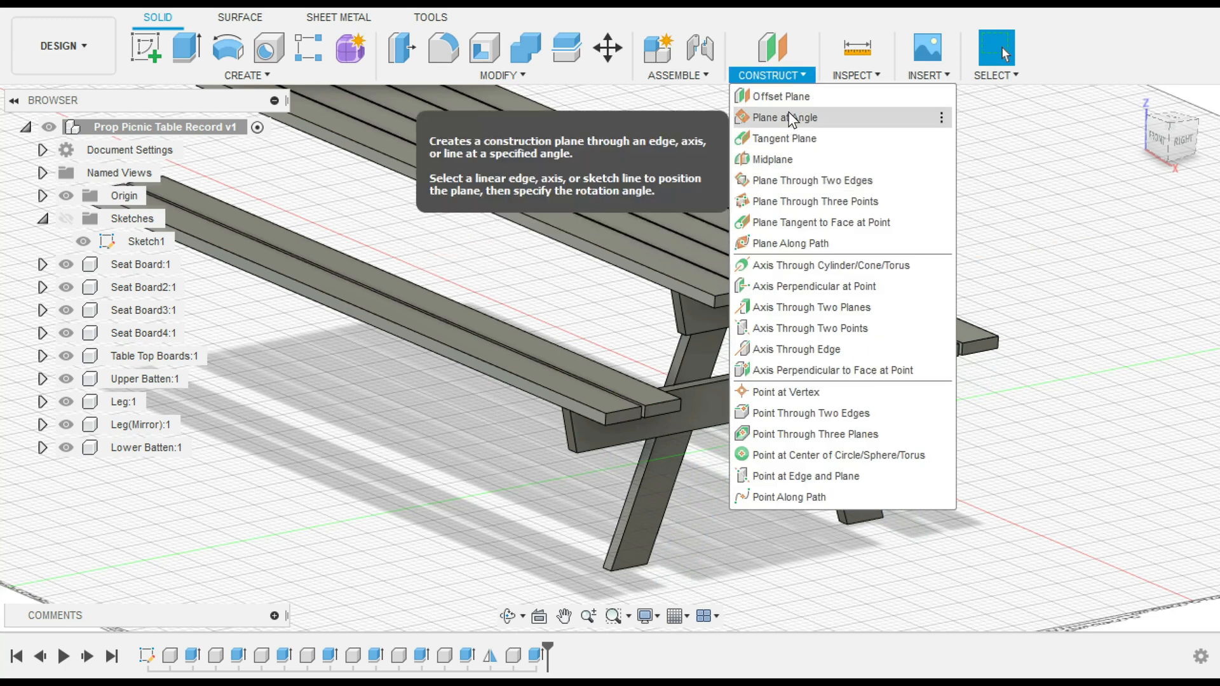
left_click(781, 96)
left_click(864, 339)
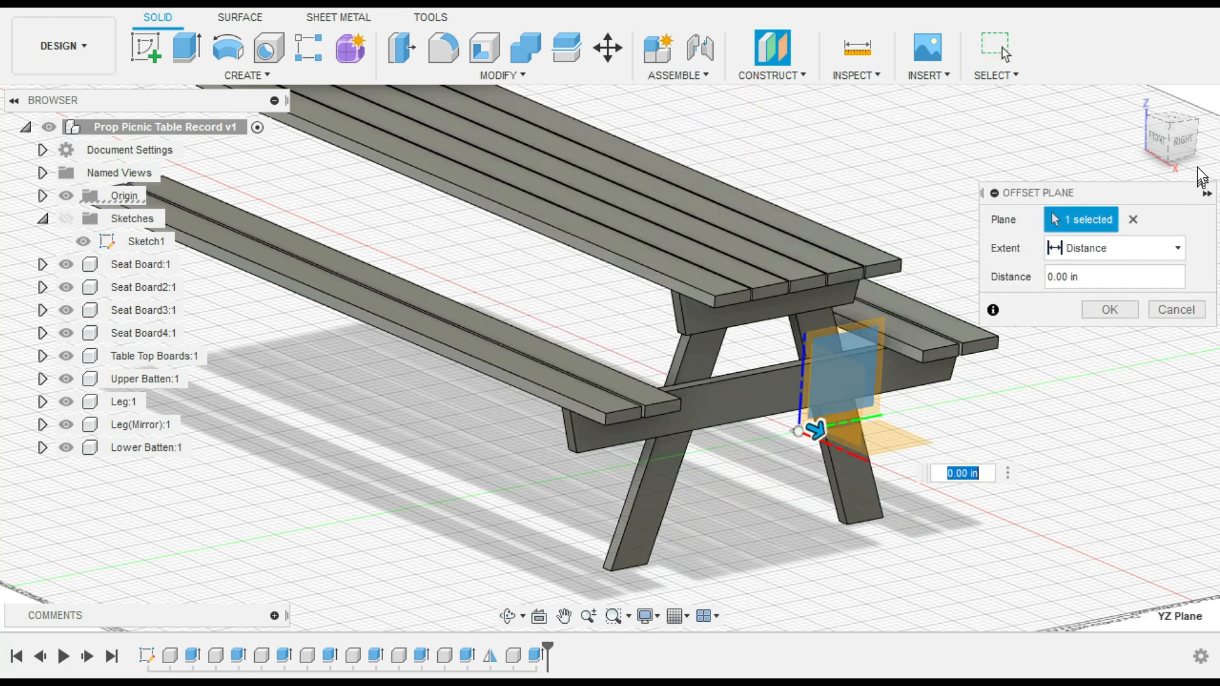
mouse_move(1175, 153)
left_mouse_down()
mouse_move(1168, 101)
mouse_move(1165, 149)
left_mouse_up()
left_click(1137, 100)
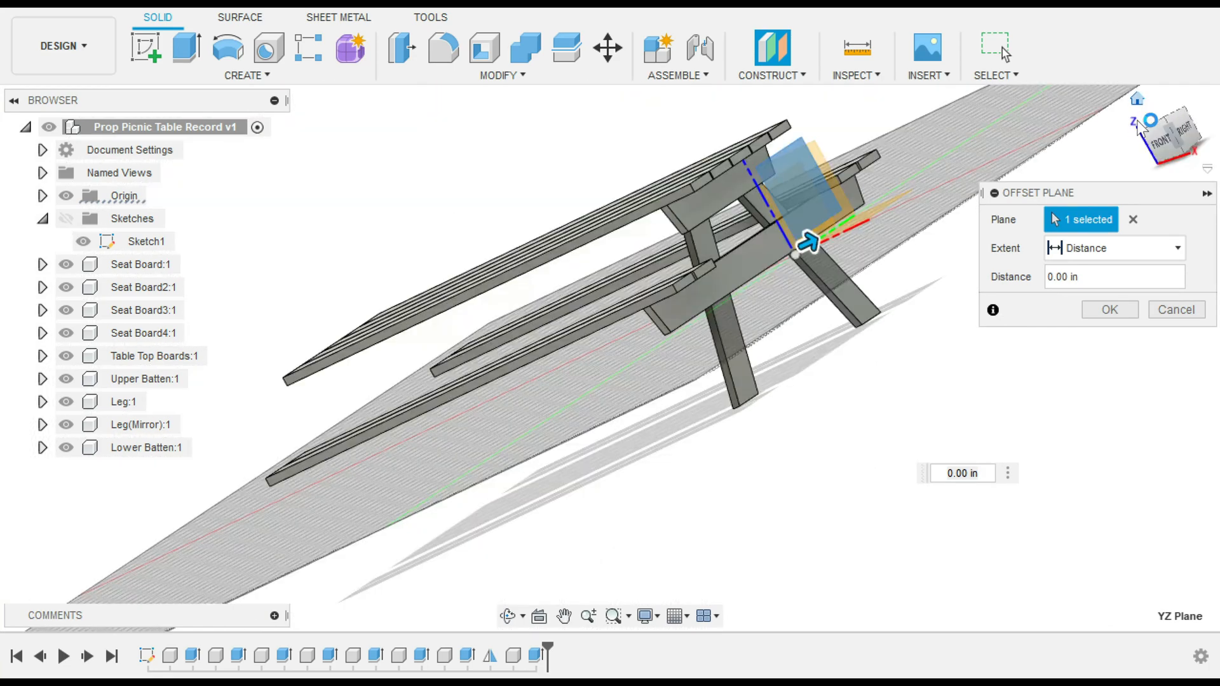
left_click_drag(1173, 147, 1202, 136)
scroll(639, 280, "up", 3)
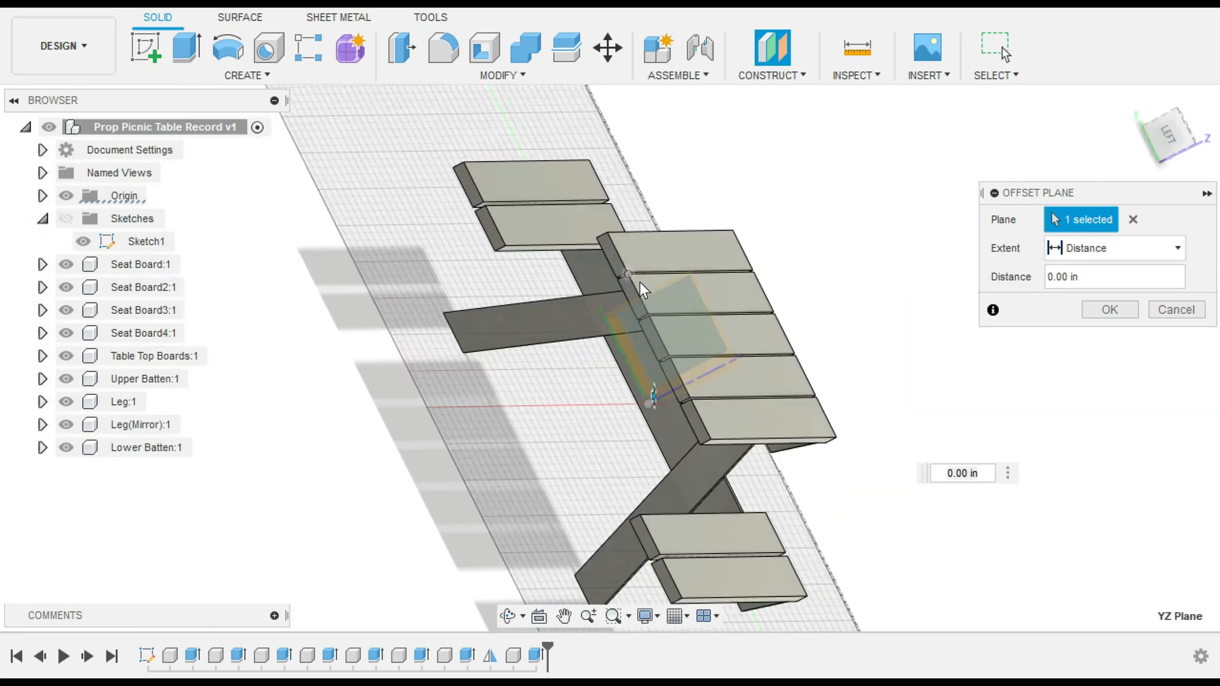
scroll(639, 281, "up", 2)
left_click(626, 289)
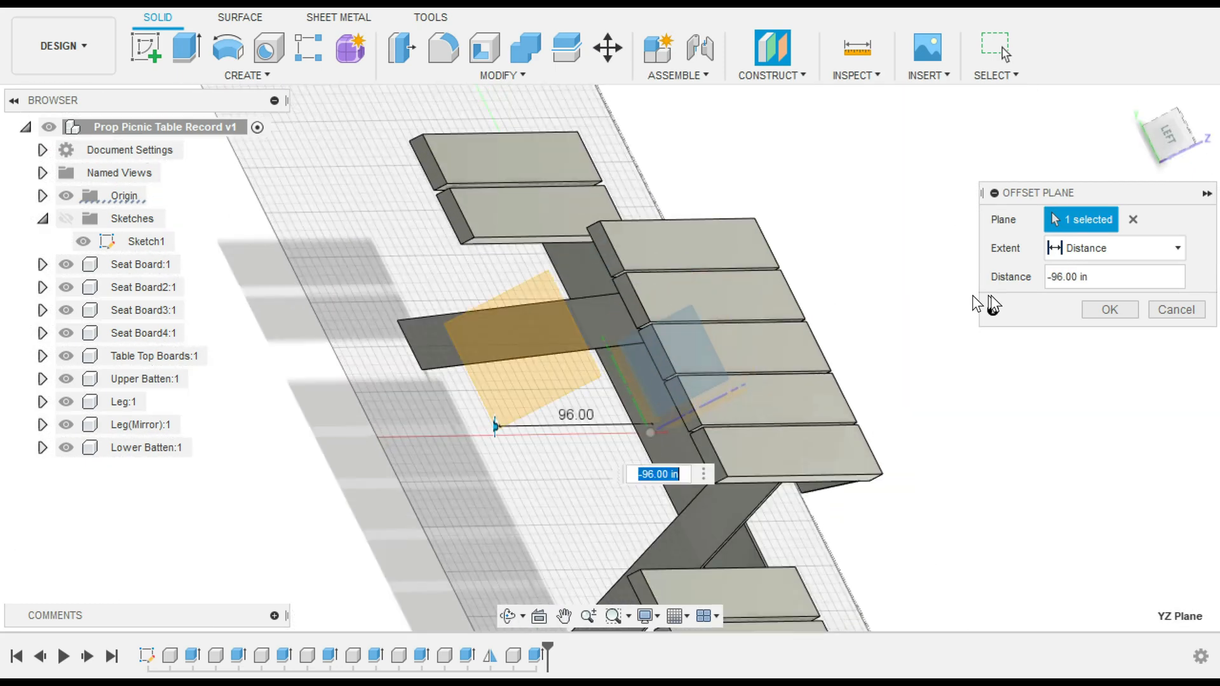
left_click(1095, 310)
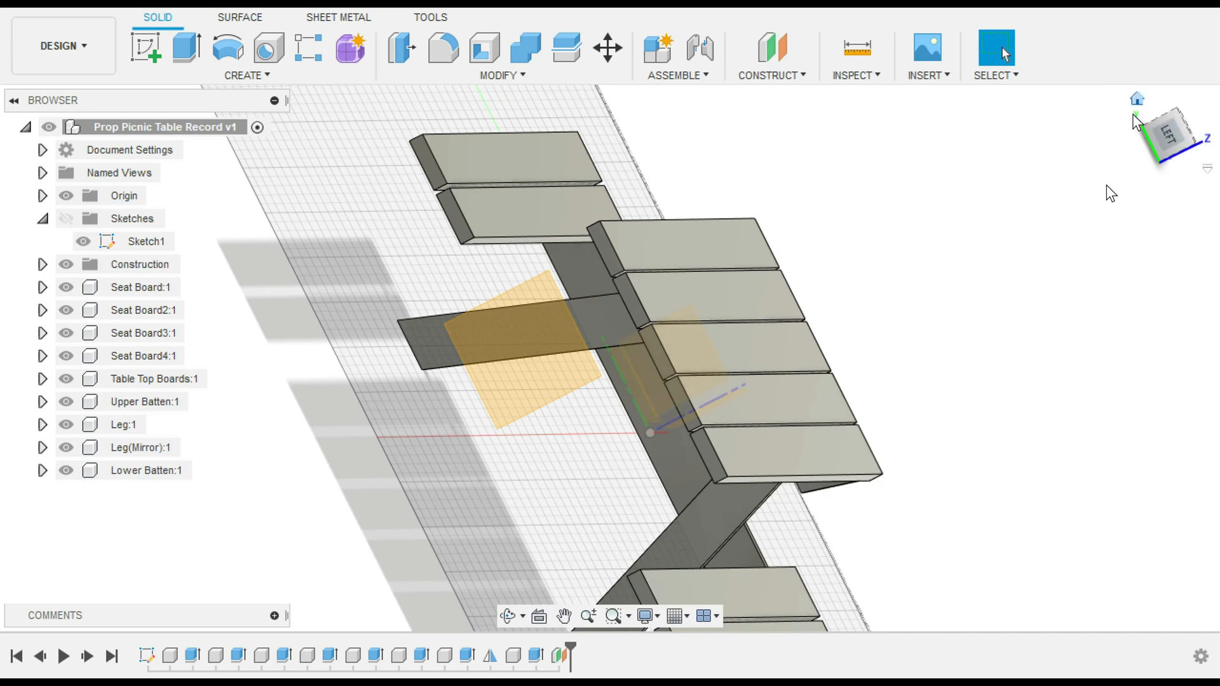
Step: Create a midplane between the offset construction plane and the origin YZ plane, halfway along the table
left_click(771, 75)
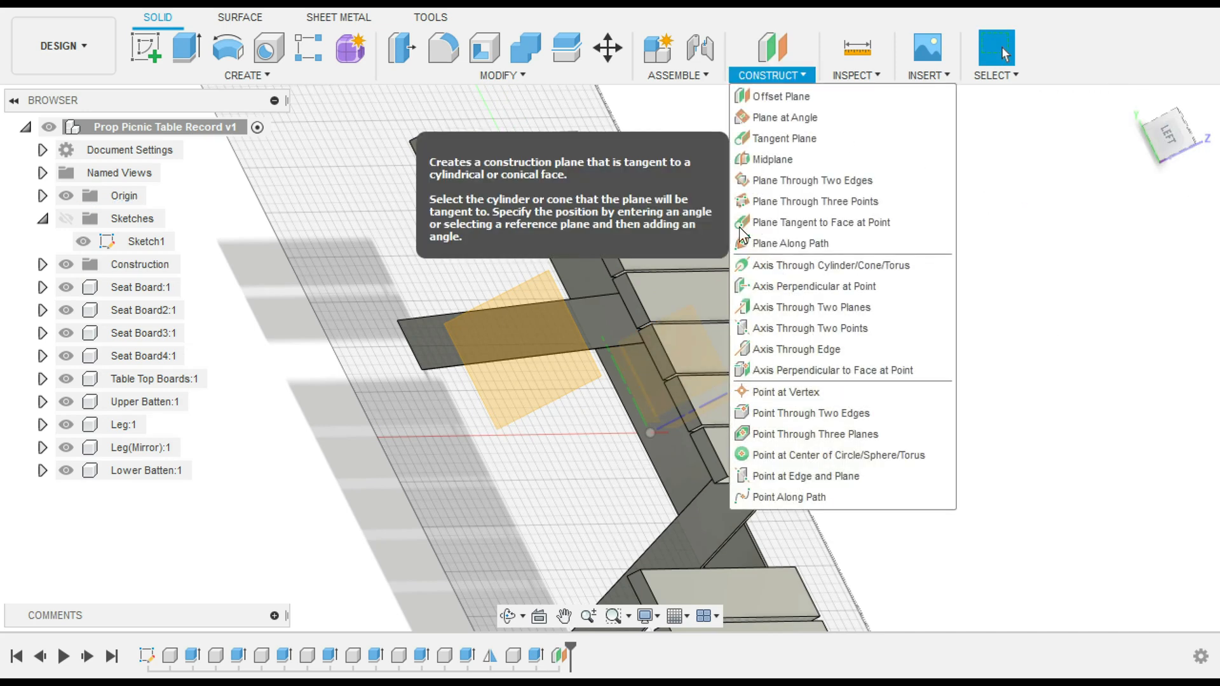
left_click(773, 159)
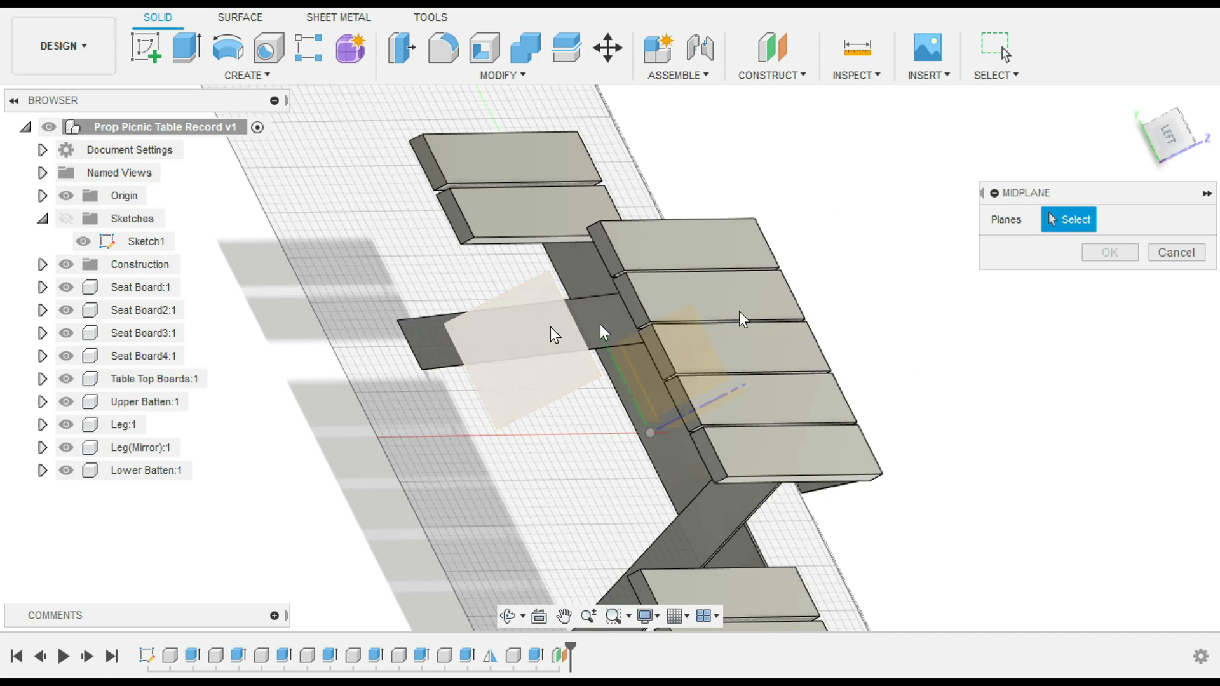
left_click(550, 327)
left_click(1137, 105)
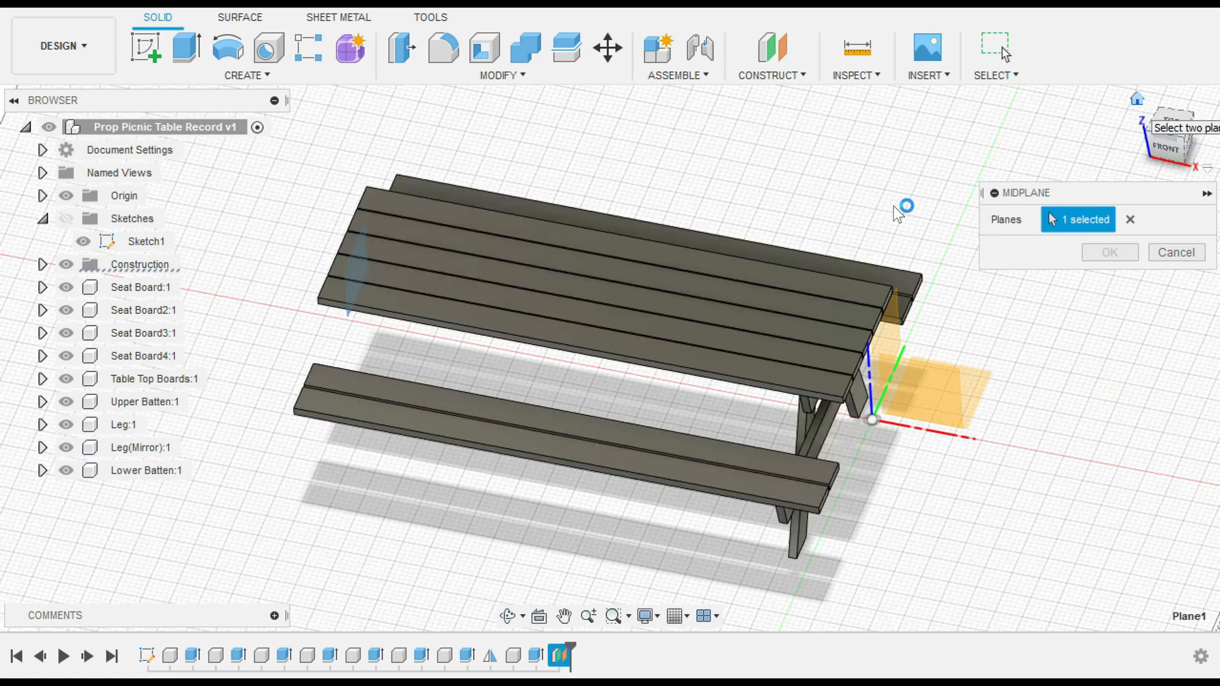
left_click(829, 390)
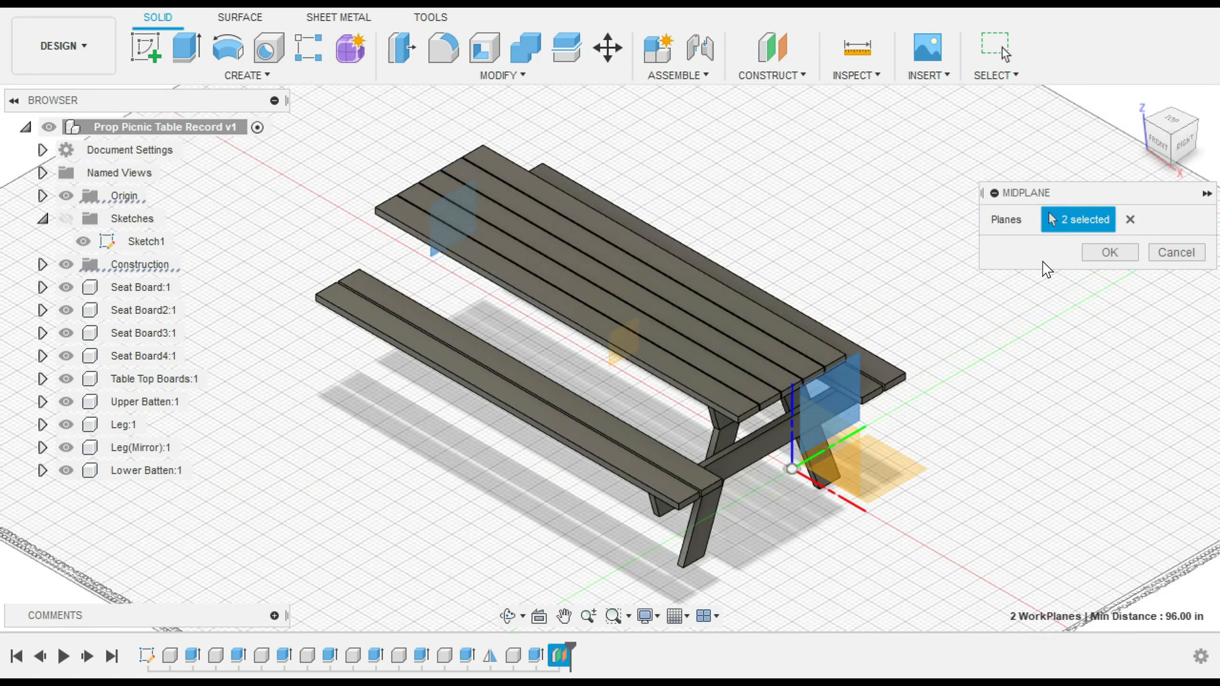
left_click(1112, 252)
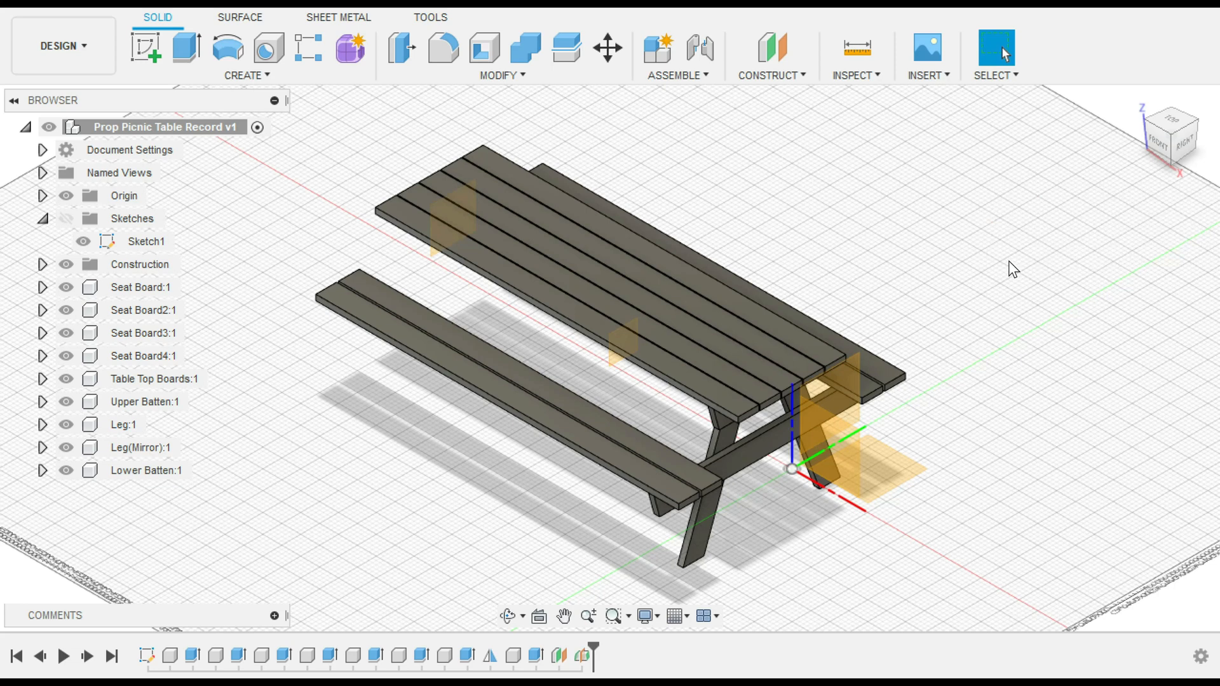
Step: Mirror the Leg, Leg(Mirror) and Lower Batten components across the midplane to the table's far end
left_click(143, 470)
left_click(124, 424, "shift")
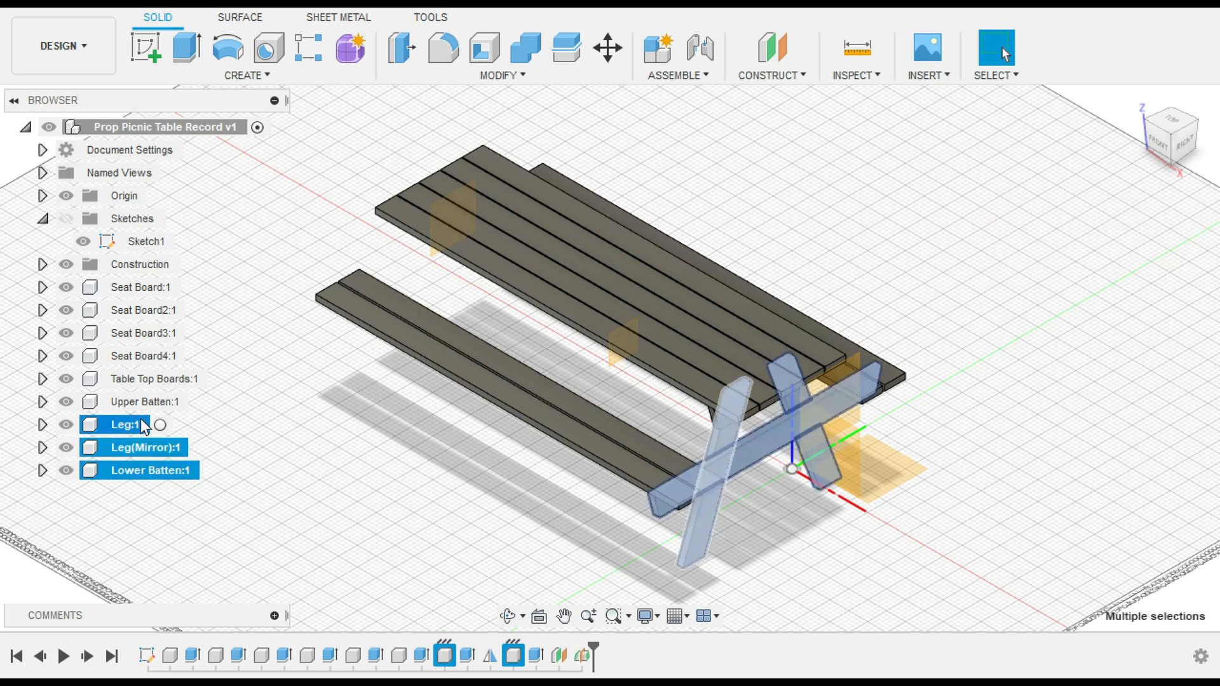
left_click(242, 77)
left_click(191, 389)
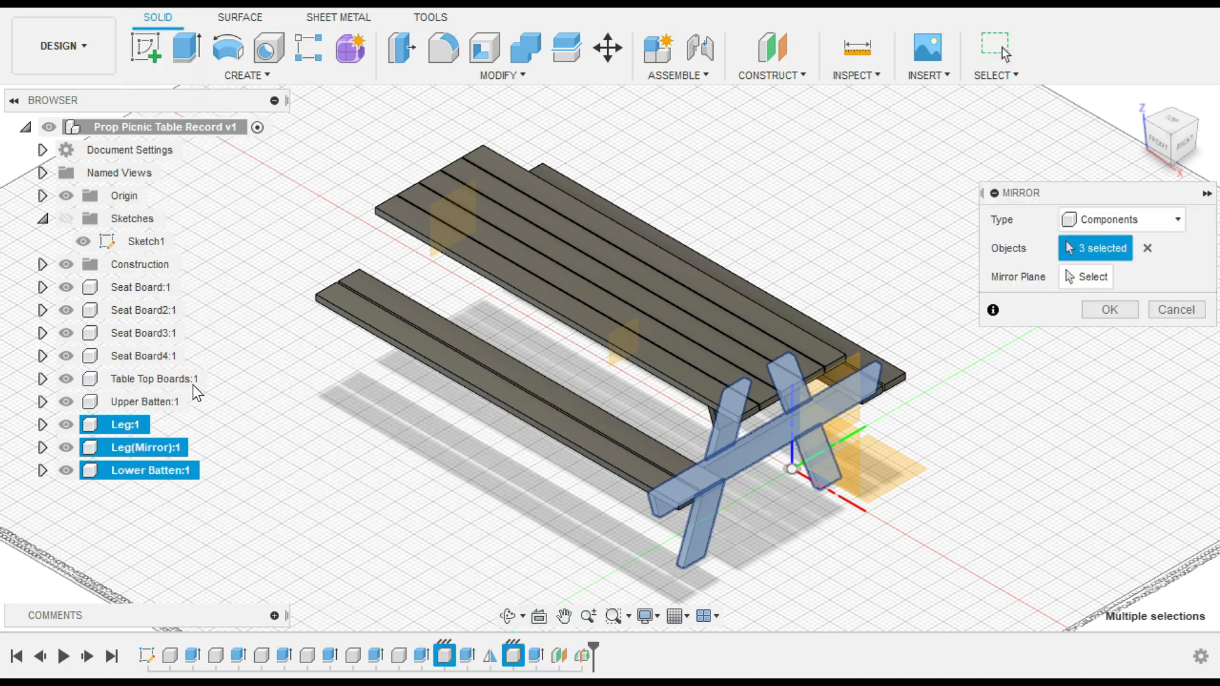
left_click(1081, 278)
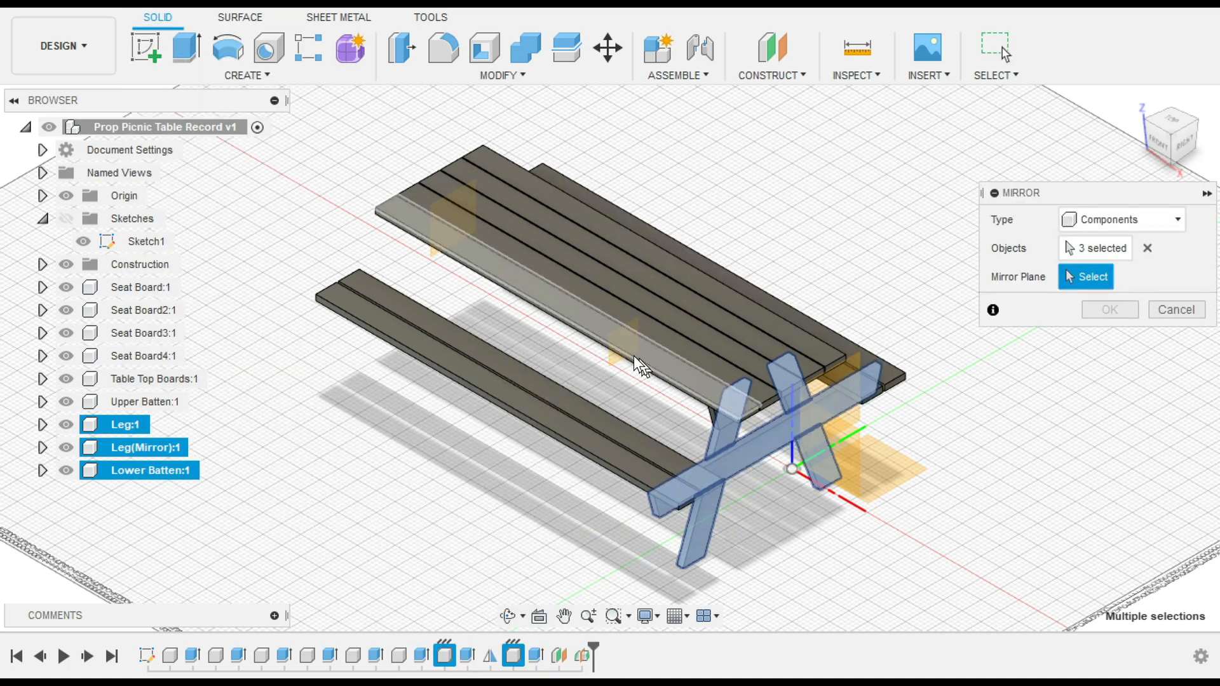
left_click(610, 353)
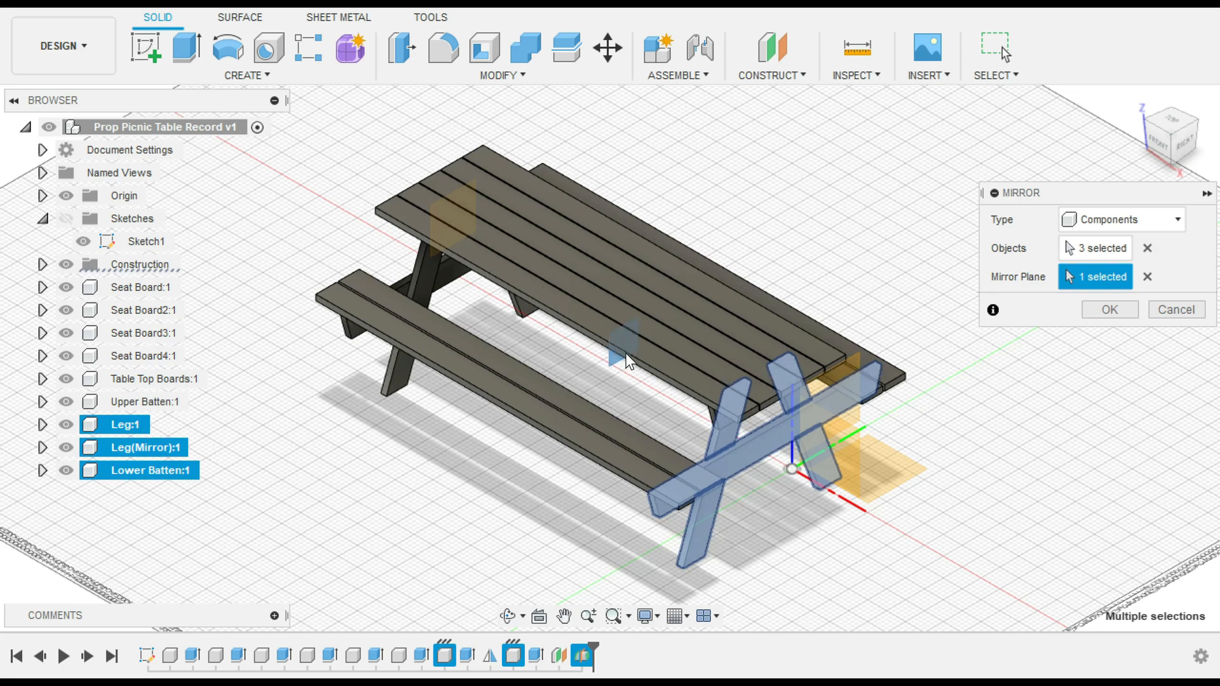
left_click(1108, 313)
Step: Hide the original Lower Batten component at the near end of the table
mouse_move(1163, 142)
left_mouse_down()
mouse_move(1192, 122)
mouse_move(1173, 137)
mouse_move(1165, 105)
mouse_move(1146, 109)
left_mouse_up()
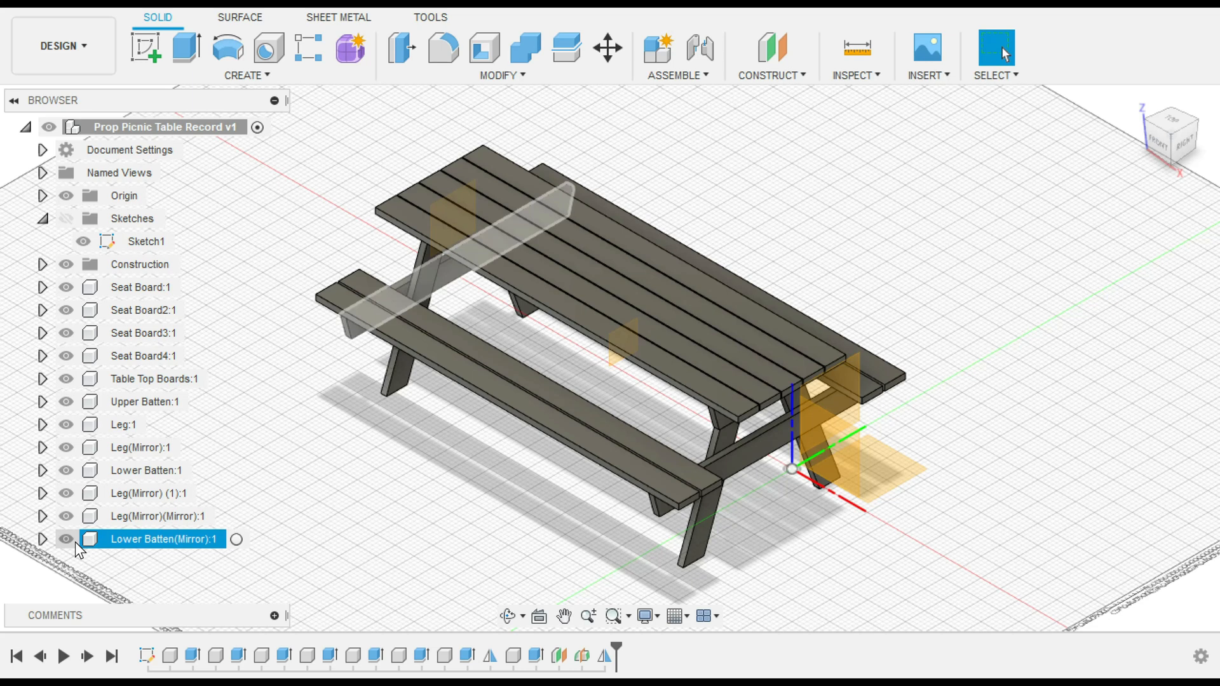
left_click(66, 470)
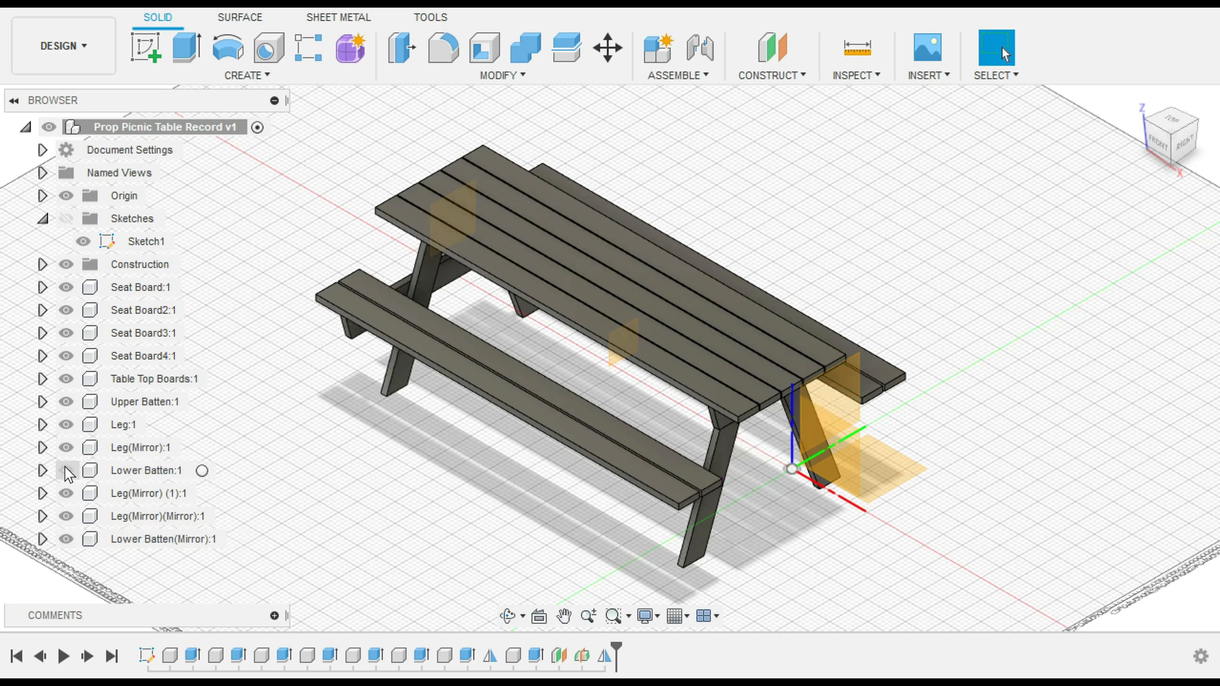
left_click(1186, 146)
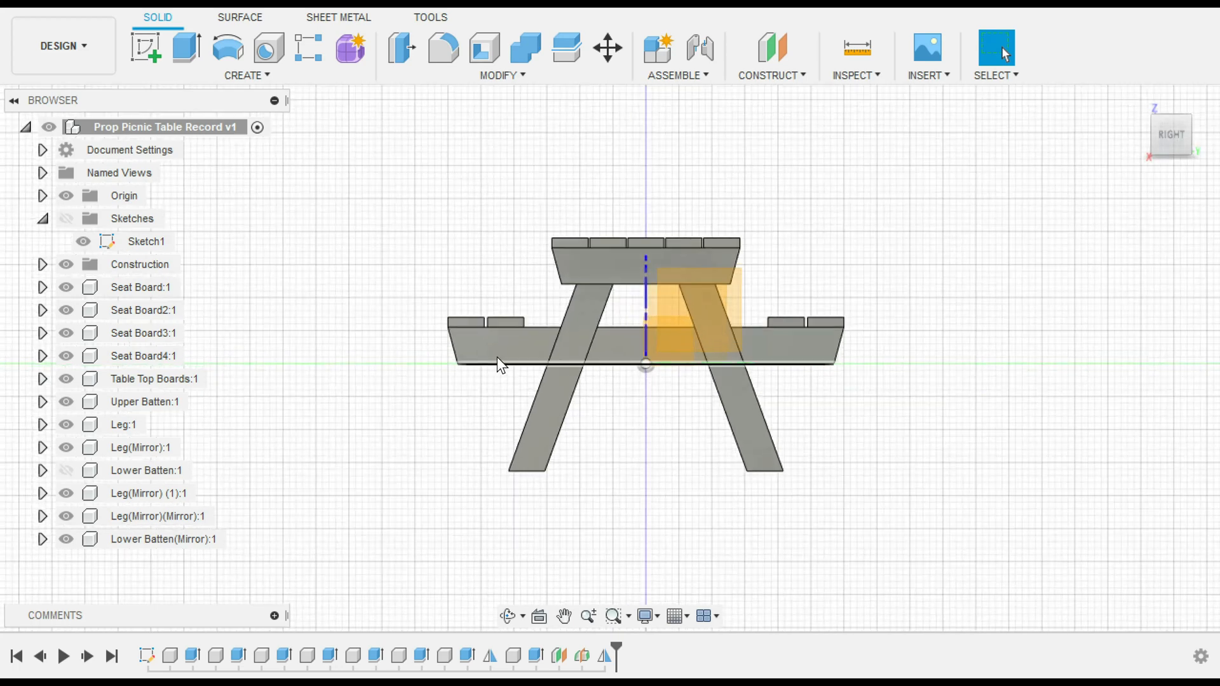
scroll(496, 357, "up", 5)
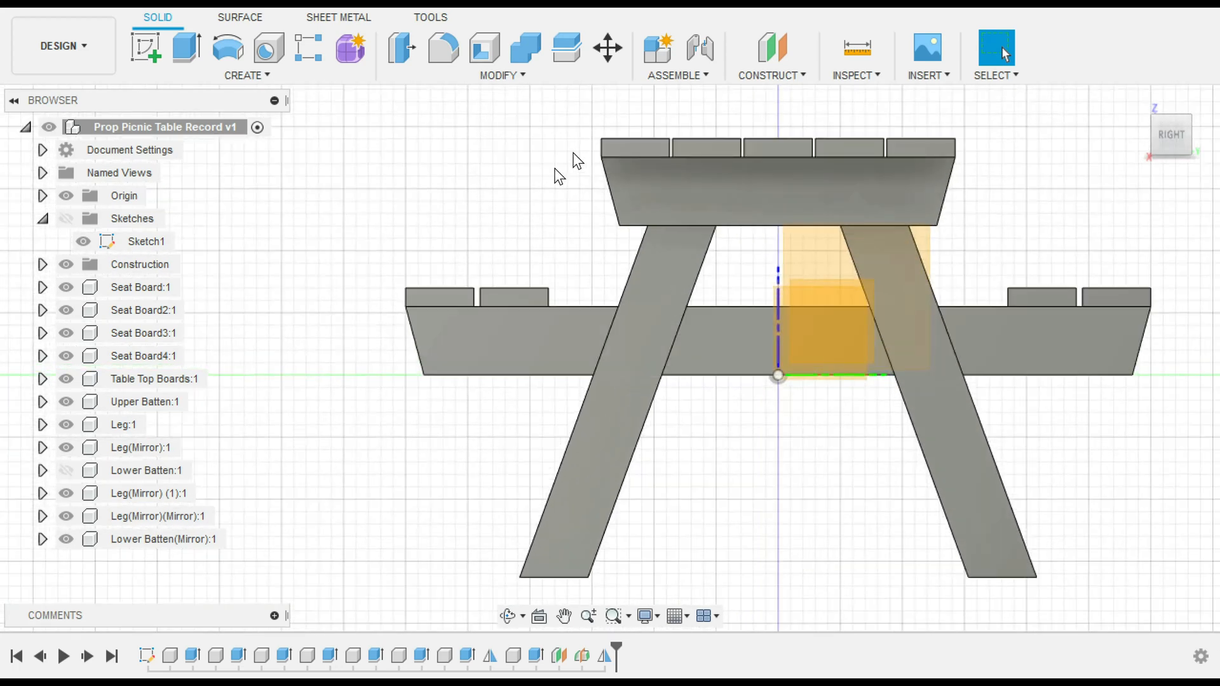
left_click(156, 43)
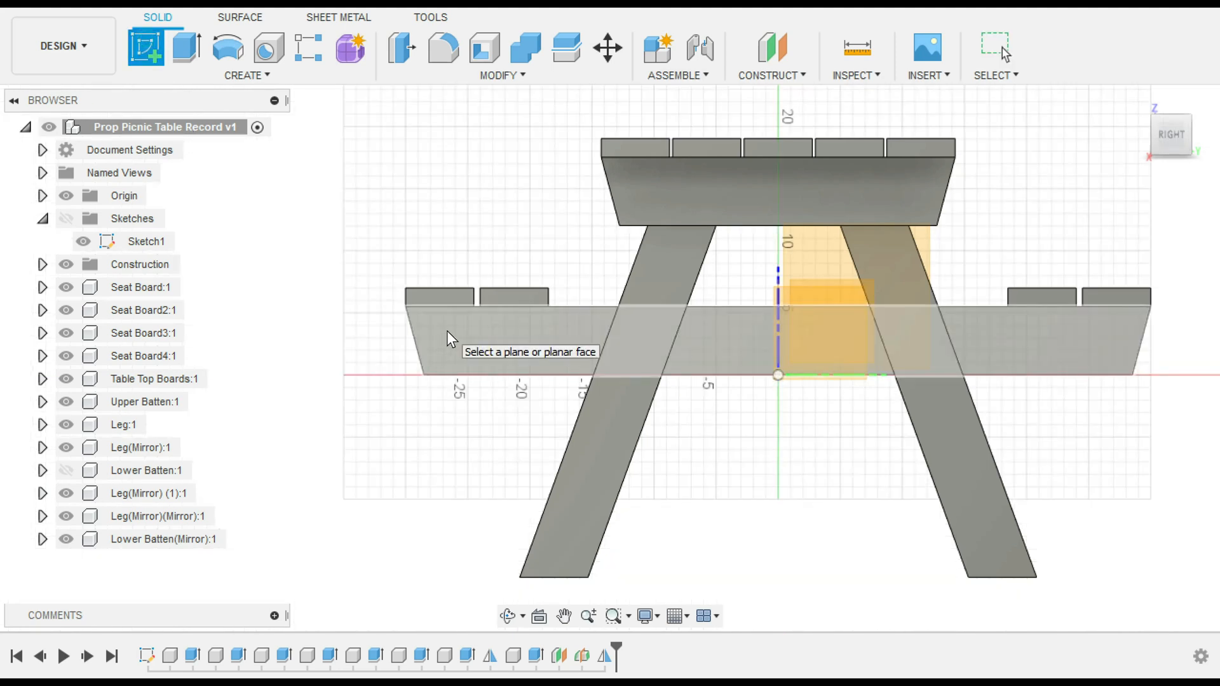
key("Escape")
scroll(637, 459, "down", 3)
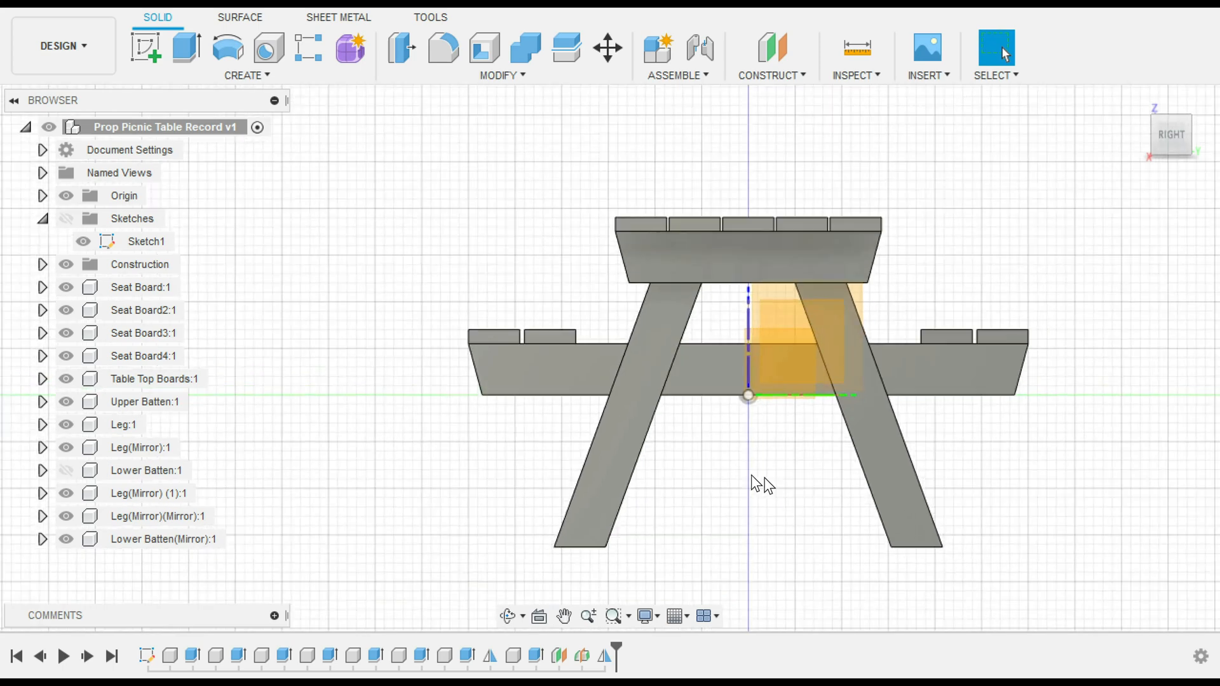
Step: Show the sketch and extrude the small rectangular profile beneath the outer board Seat Board4 by -88 in as a new component
left_click(67, 218)
scroll(997, 365, "up", 5)
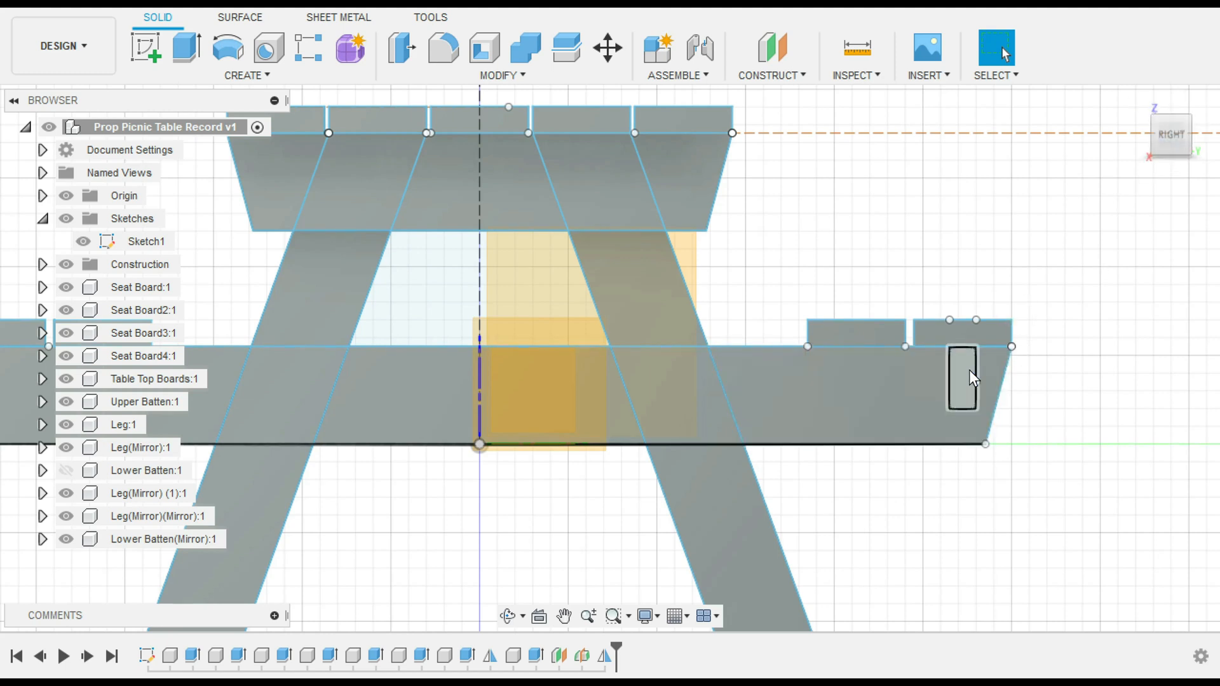
key("e")
left_click(969, 370)
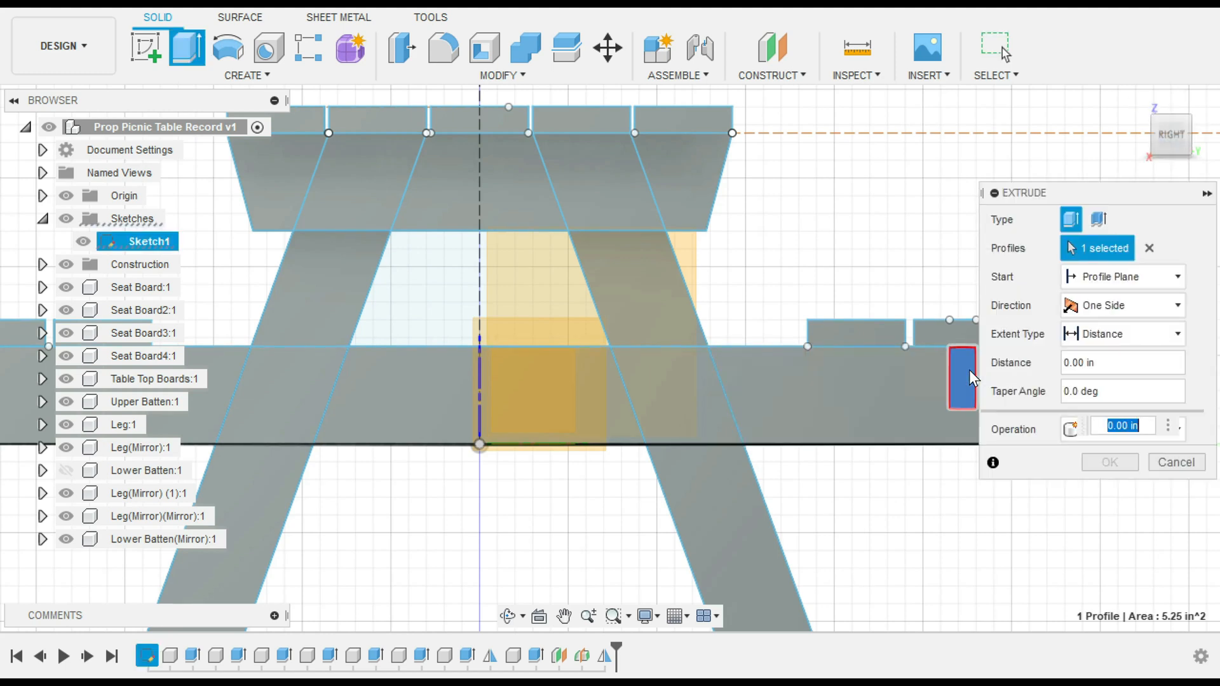
left_click(1146, 152)
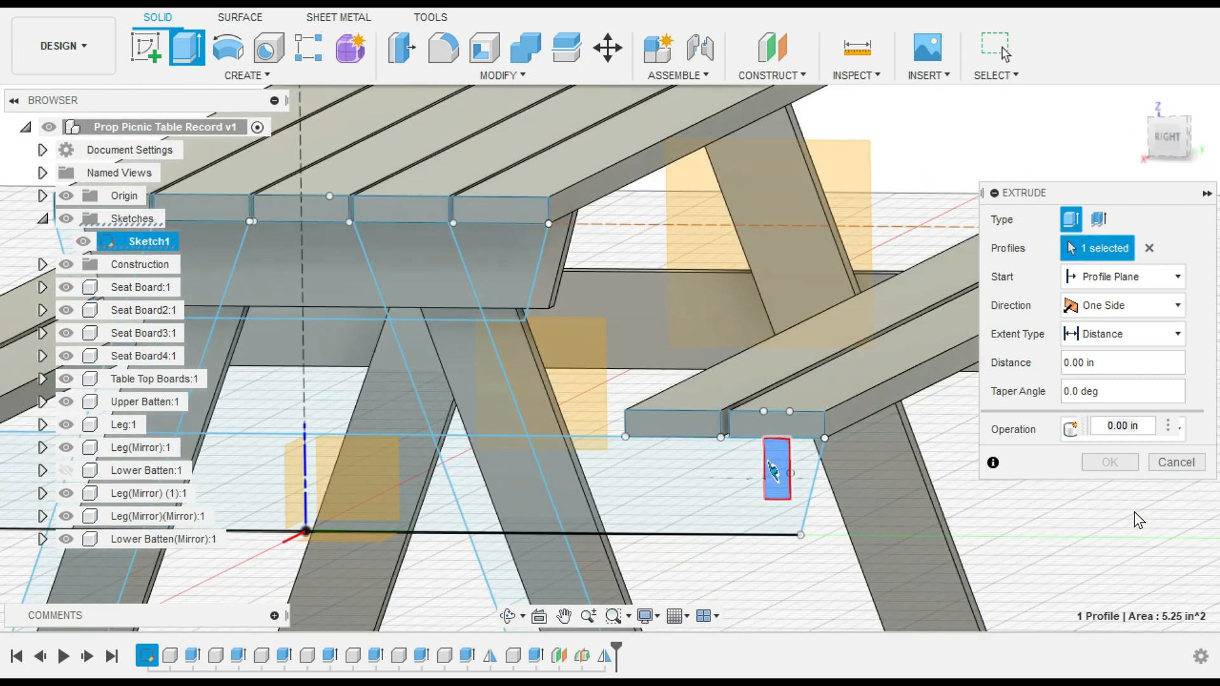
middle_click_drag(1134, 512, 794, 500)
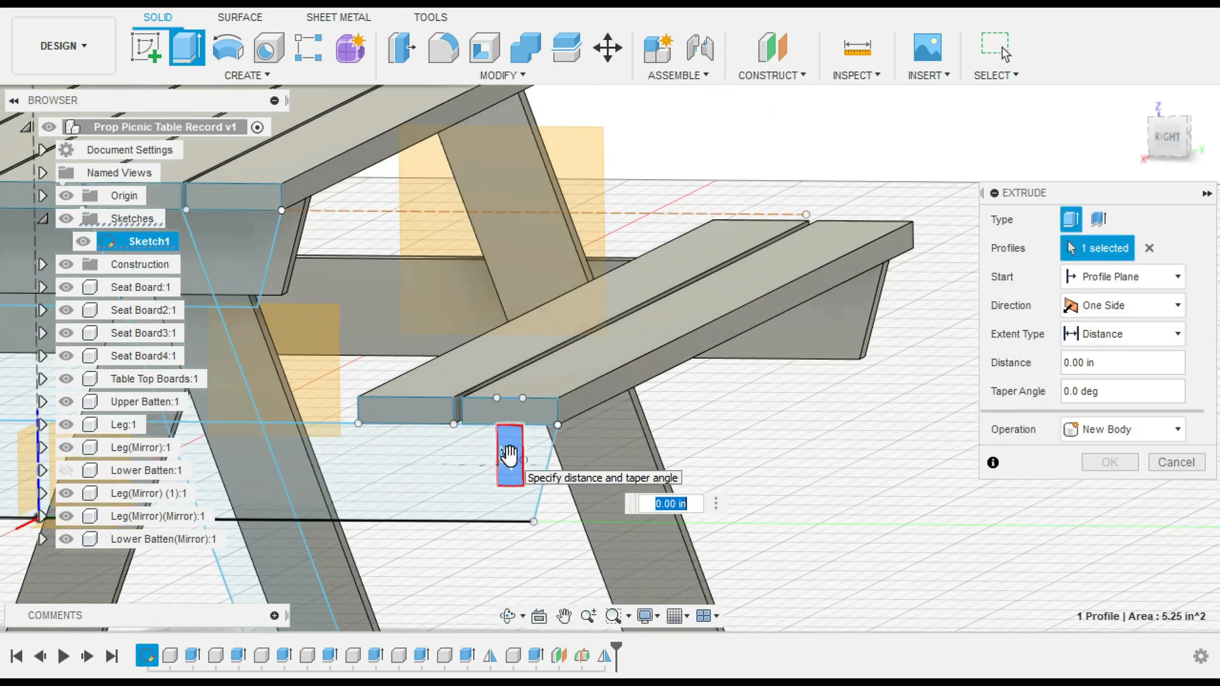
left_click_drag(509, 455, 861, 357)
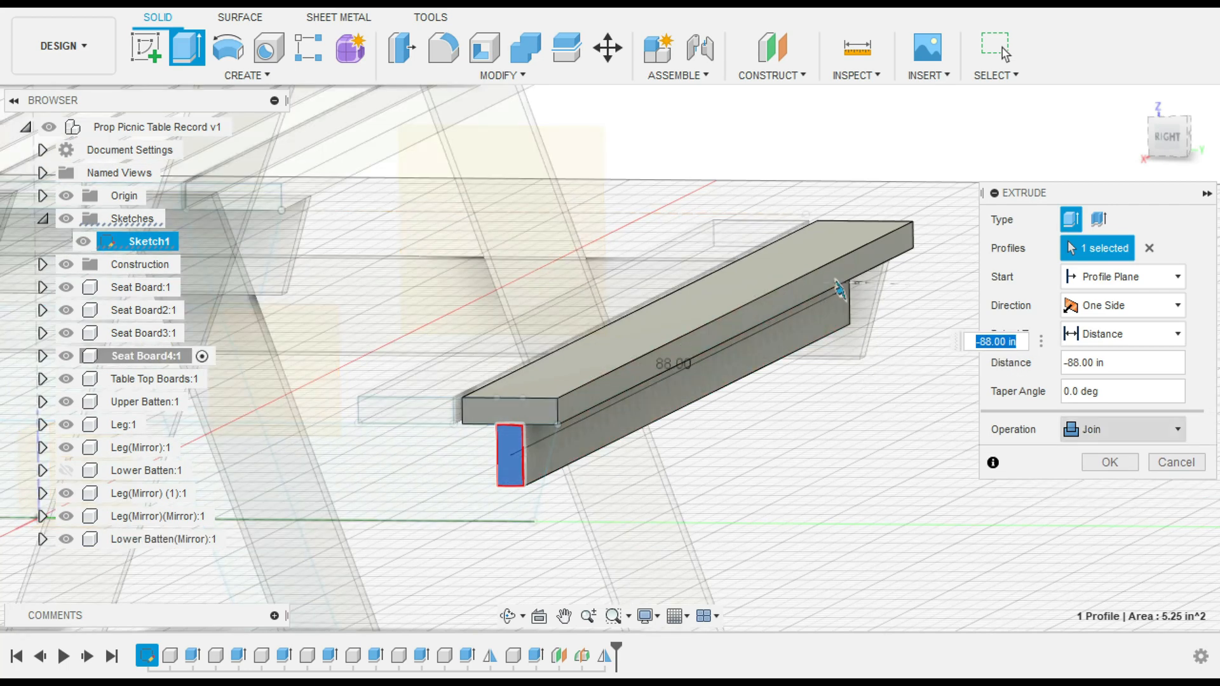
left_click(1144, 429)
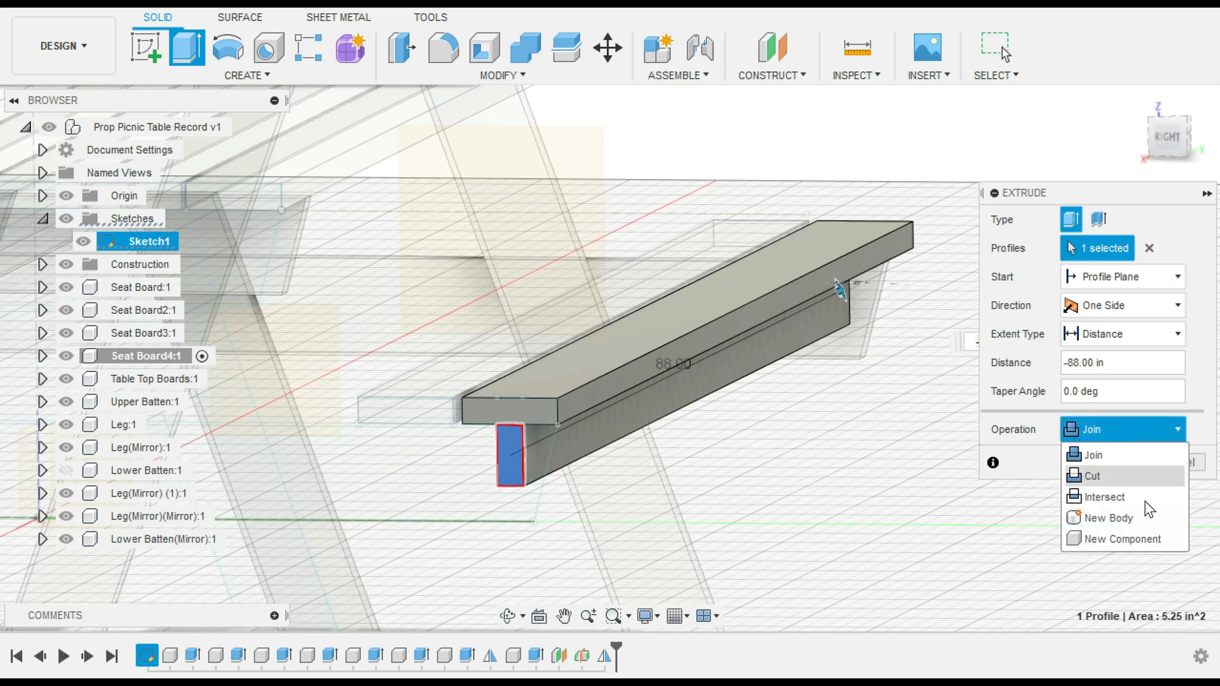
left_click(1143, 538)
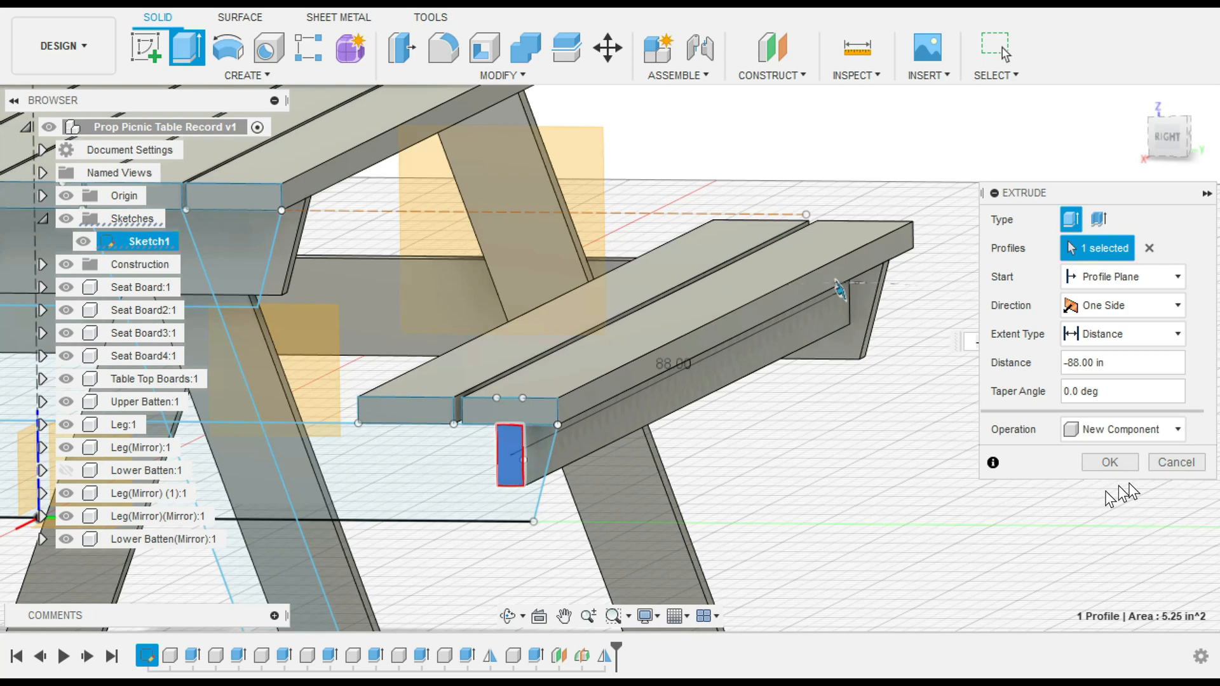
left_click(1107, 464)
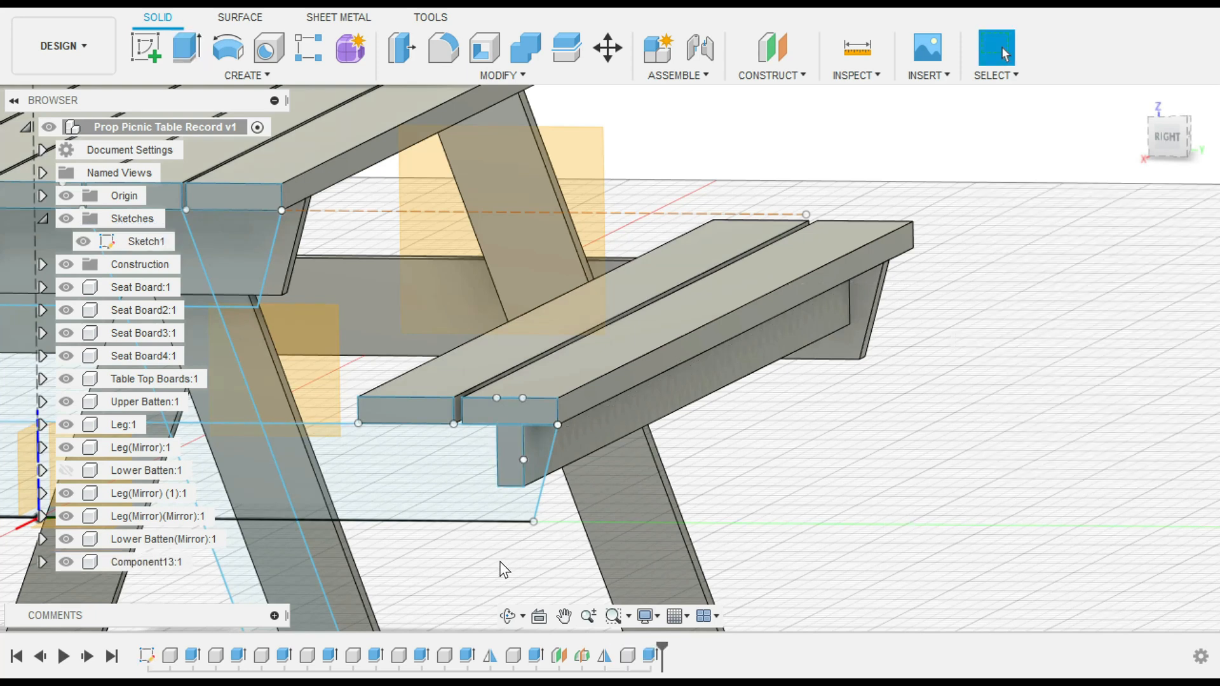
Step: Rename the new component under the outer seat board as Seat Support
double_click(149, 561)
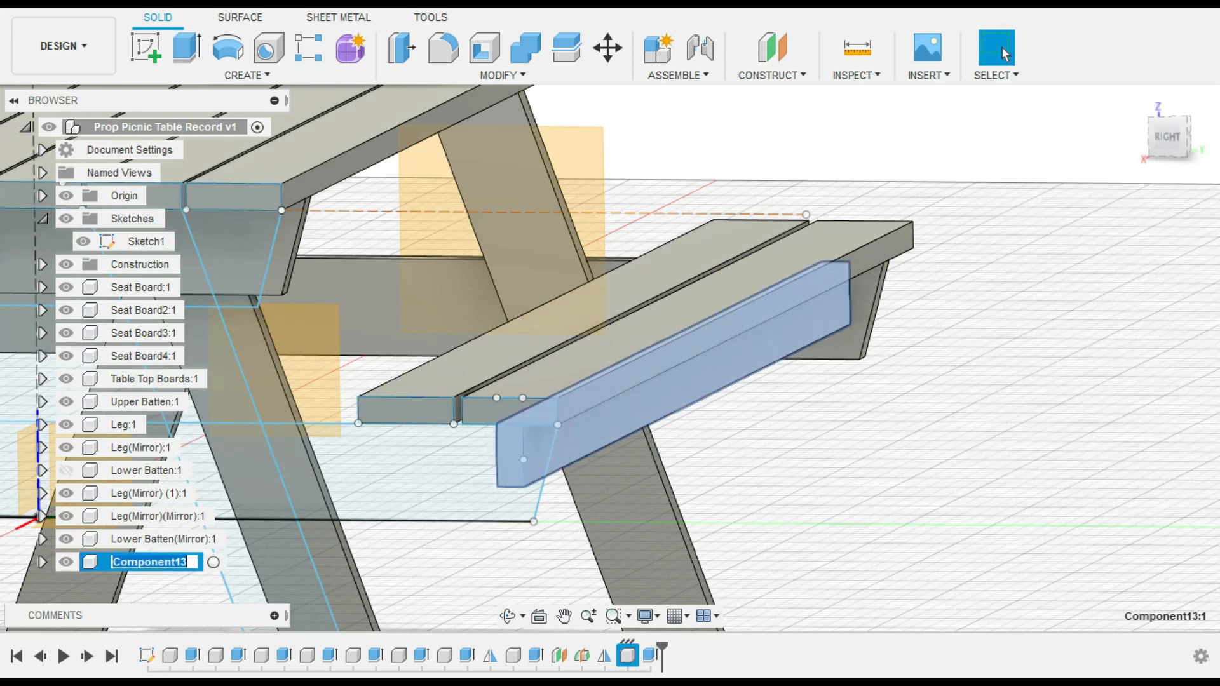
type("Seat Support")
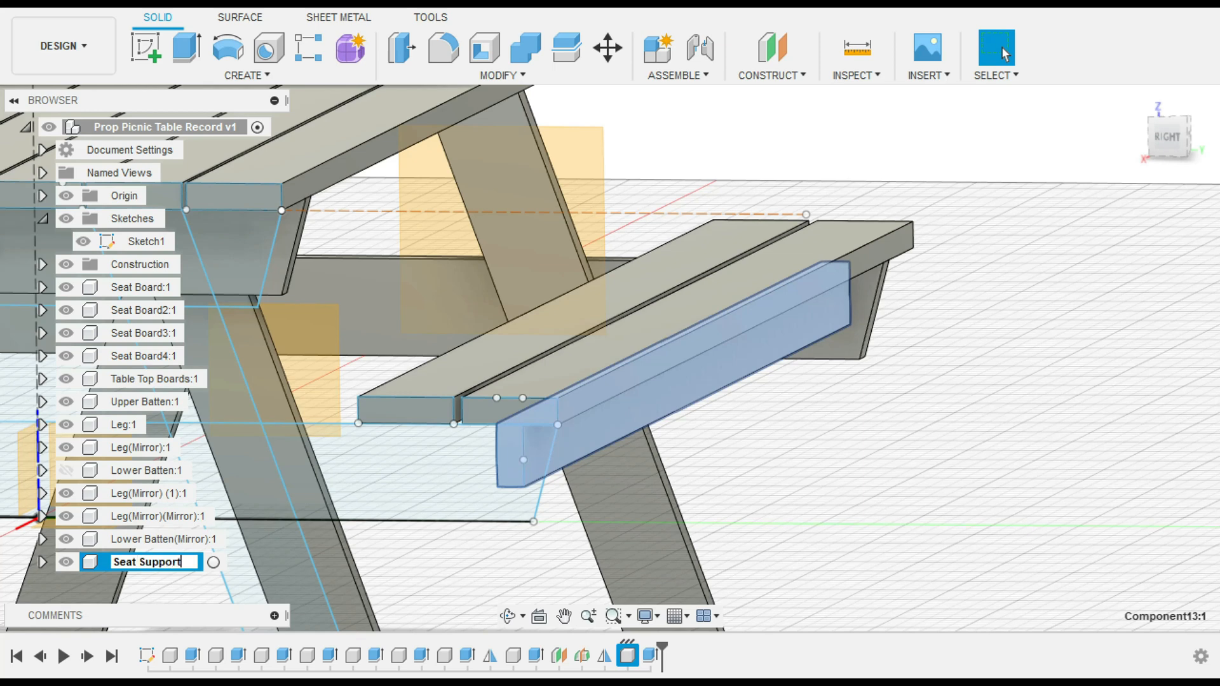
key("Return")
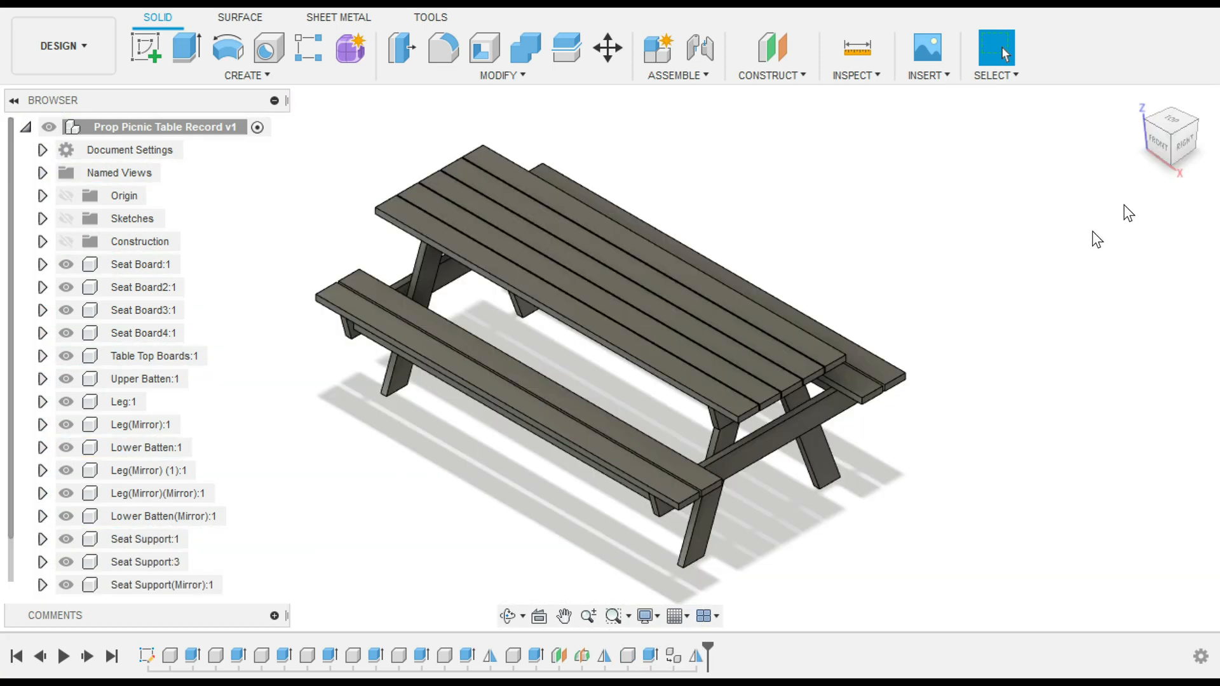
Step: Apply the Pine appearance from the library to the entire picnic table assembly
mouse_move(1172, 137)
left_mouse_down()
mouse_move(1213, 99)
mouse_move(1205, 118)
left_mouse_up()
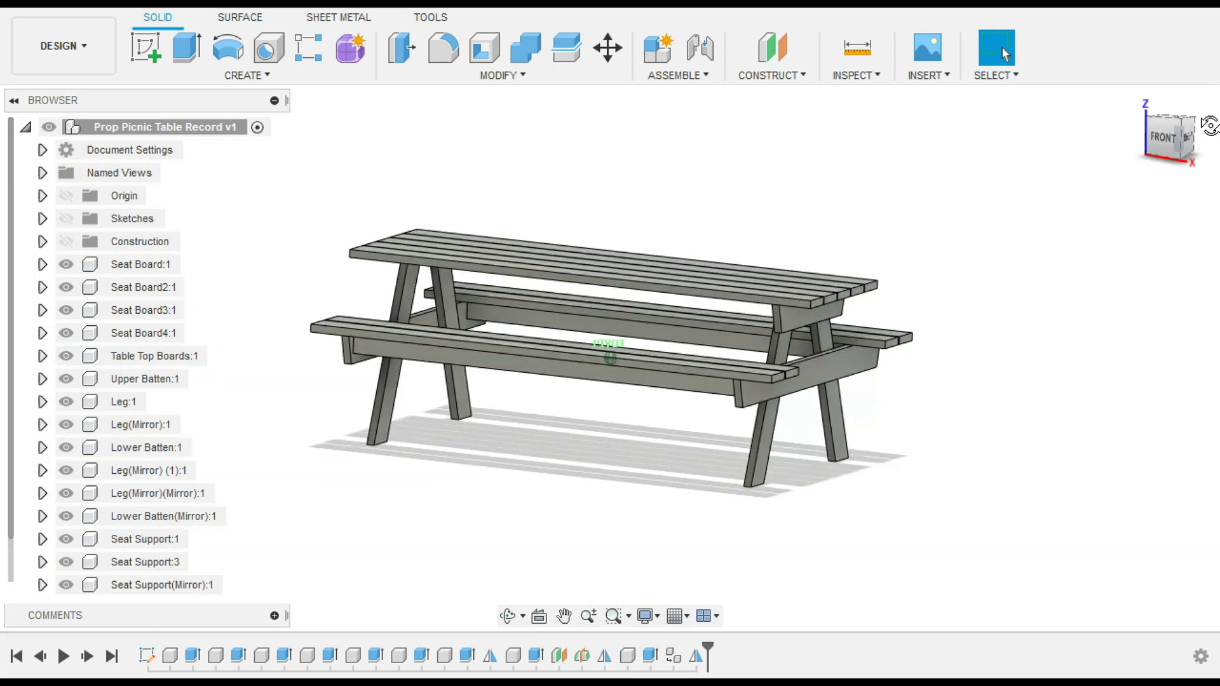
left_click(1186, 143)
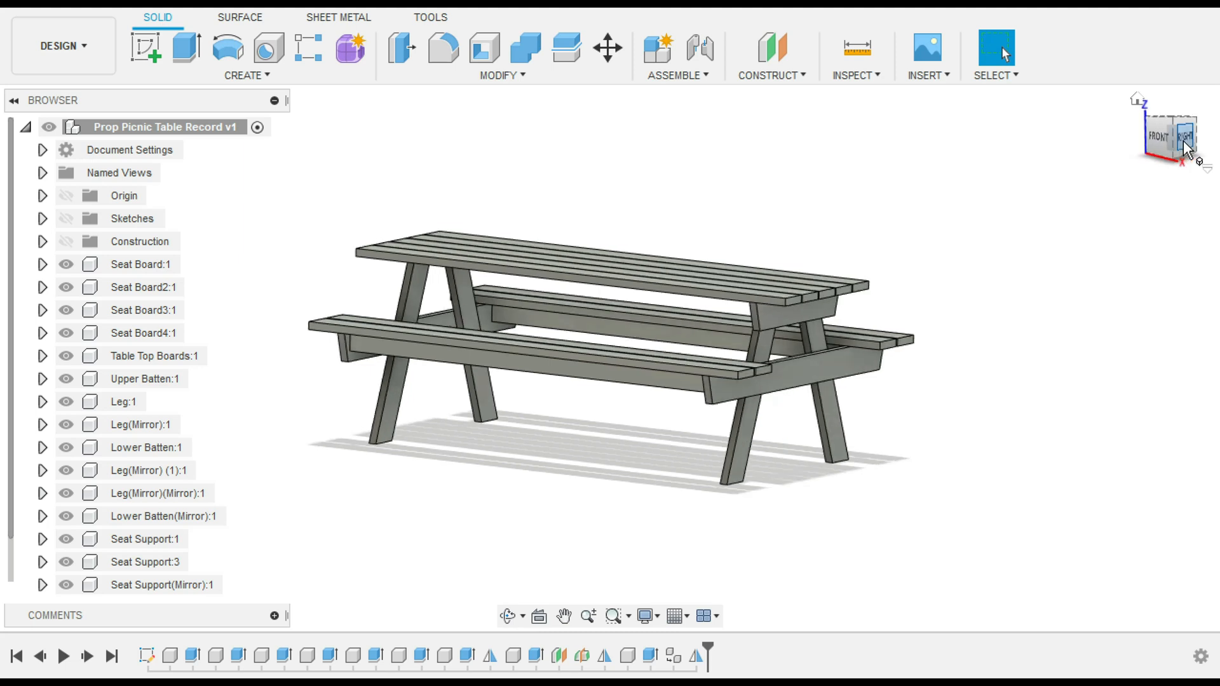
left_click_drag(1175, 141, 1142, 145)
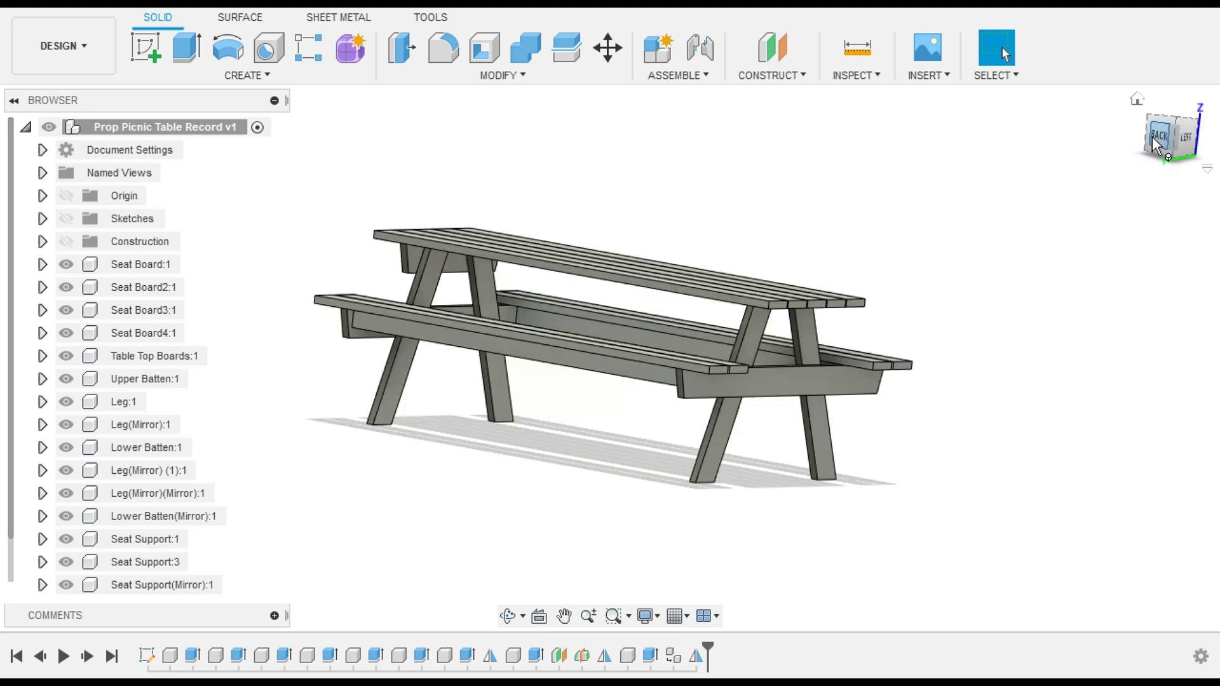
left_click(1151, 143)
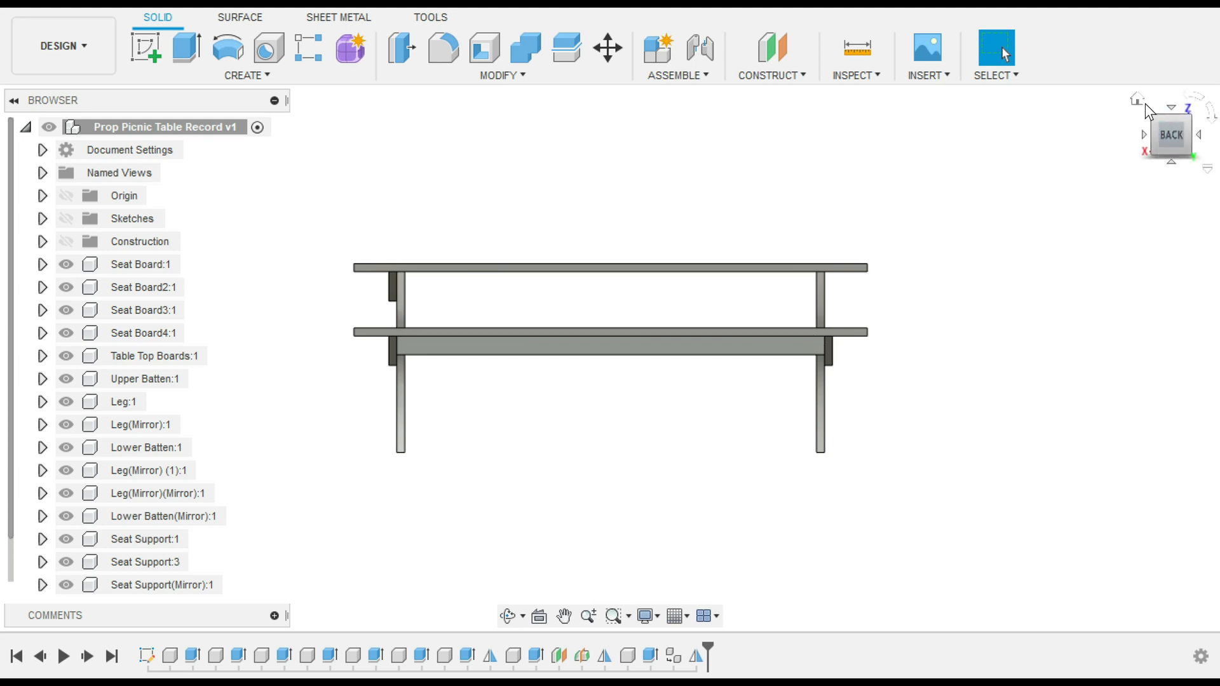
left_click(1142, 102)
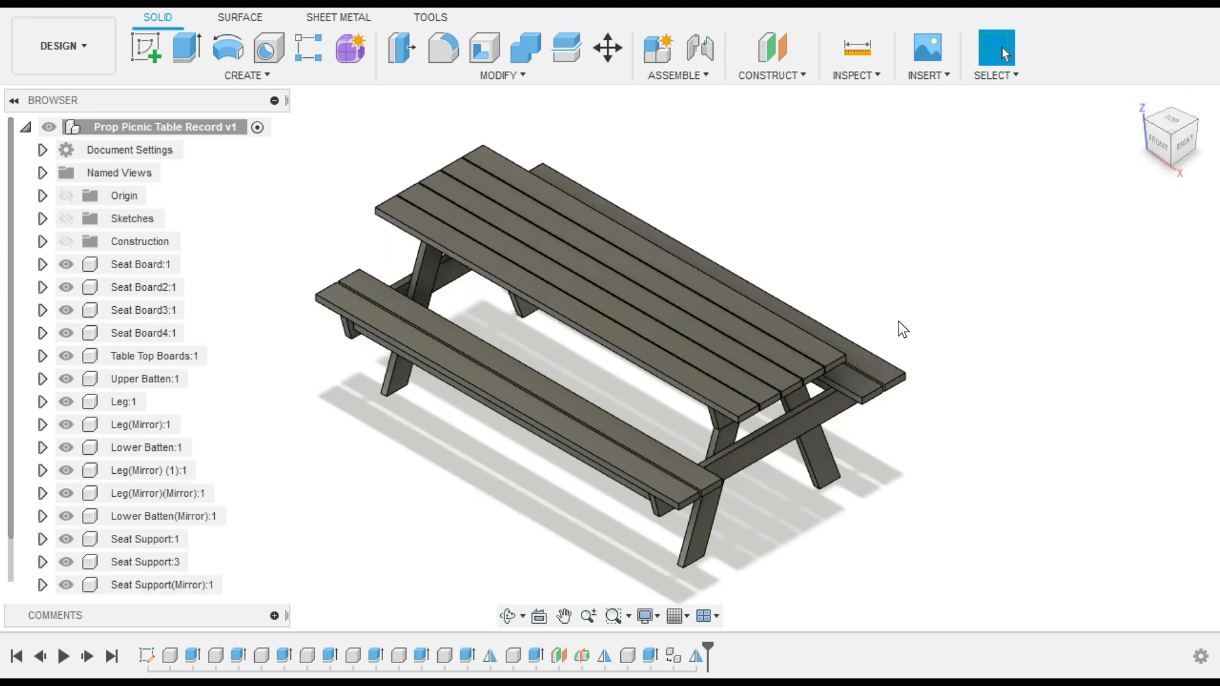
key("a")
scroll(1036, 526, "down", 3)
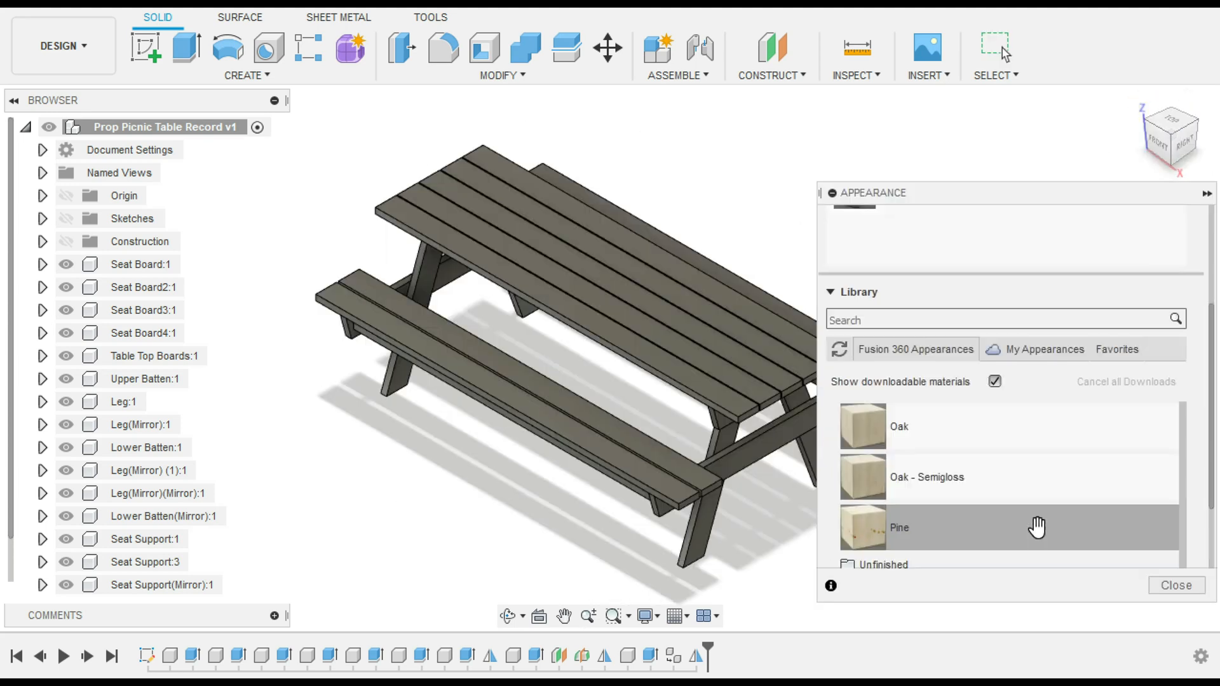
left_click_drag(884, 527, 176, 127)
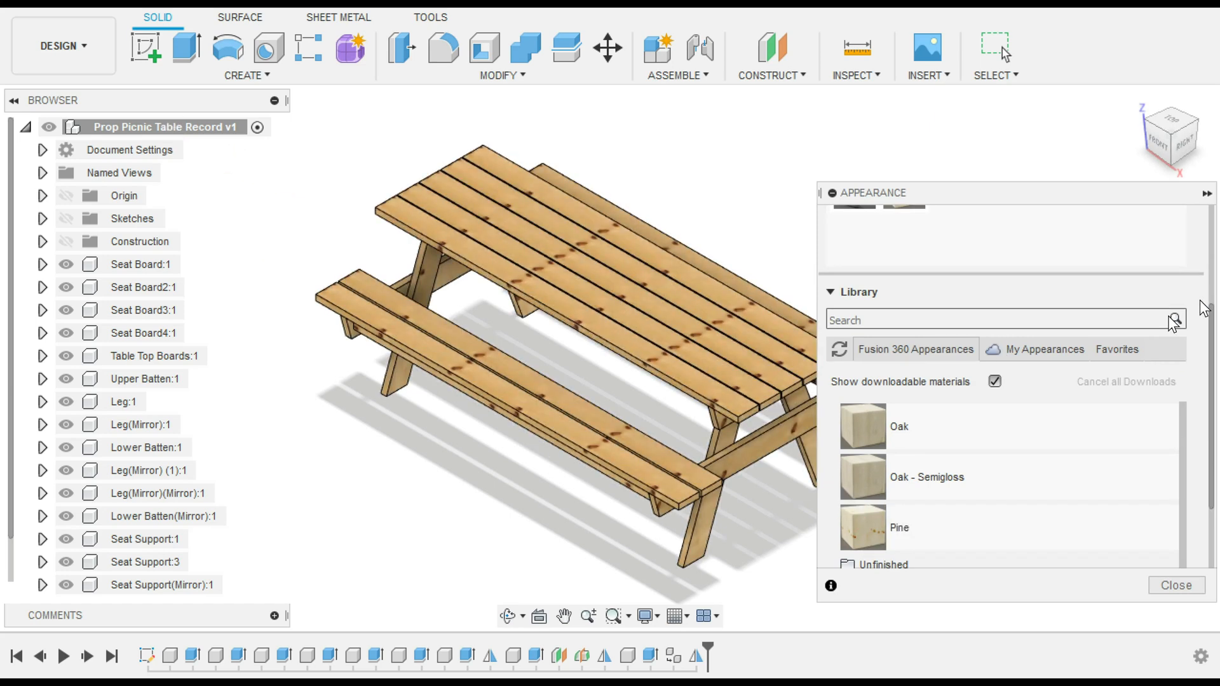
left_click(1207, 193)
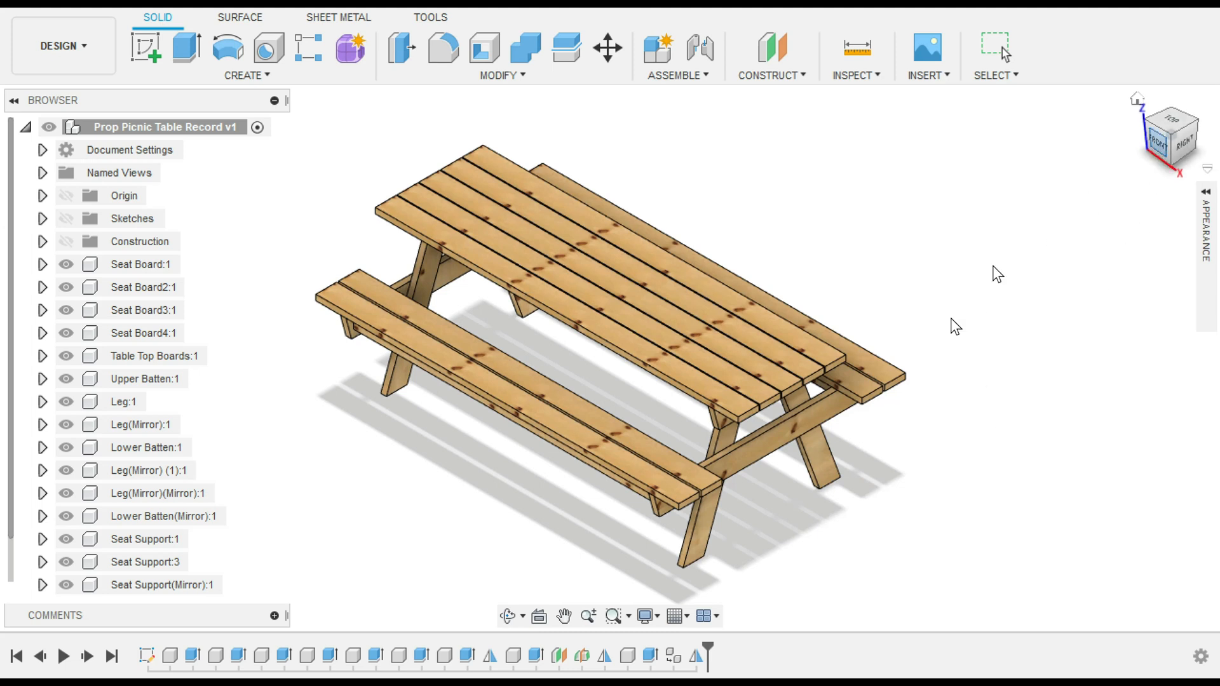
left_click(513, 614)
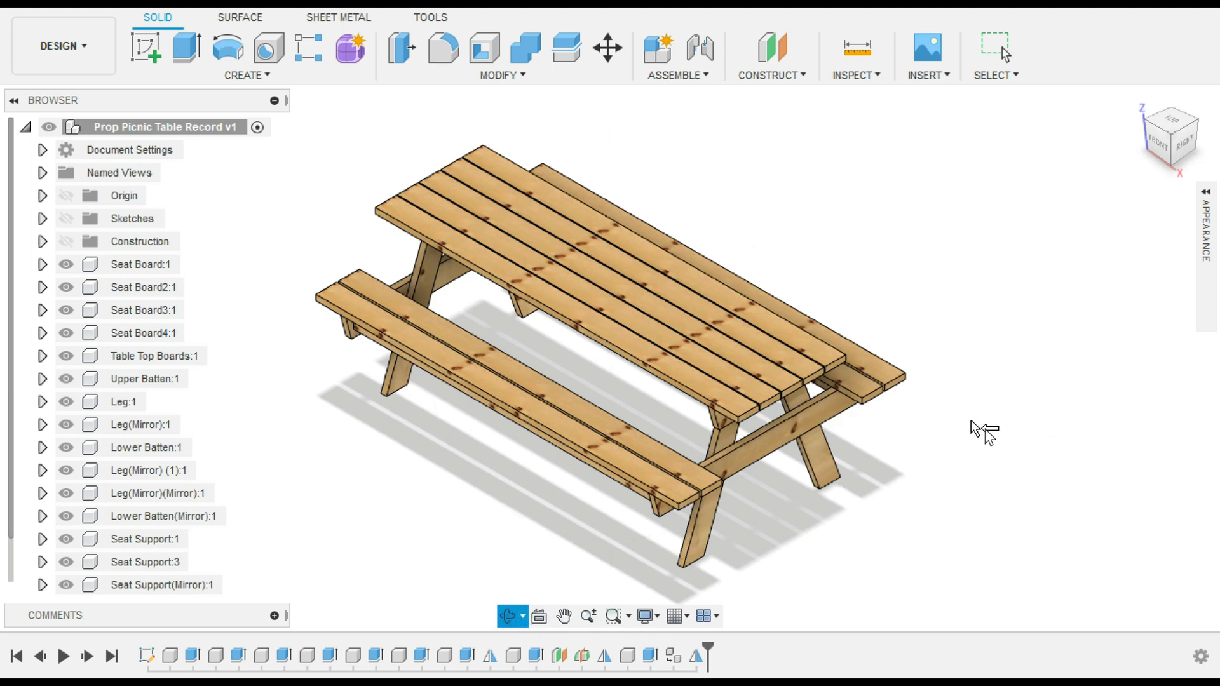
key("Escape")
right_click(948, 297)
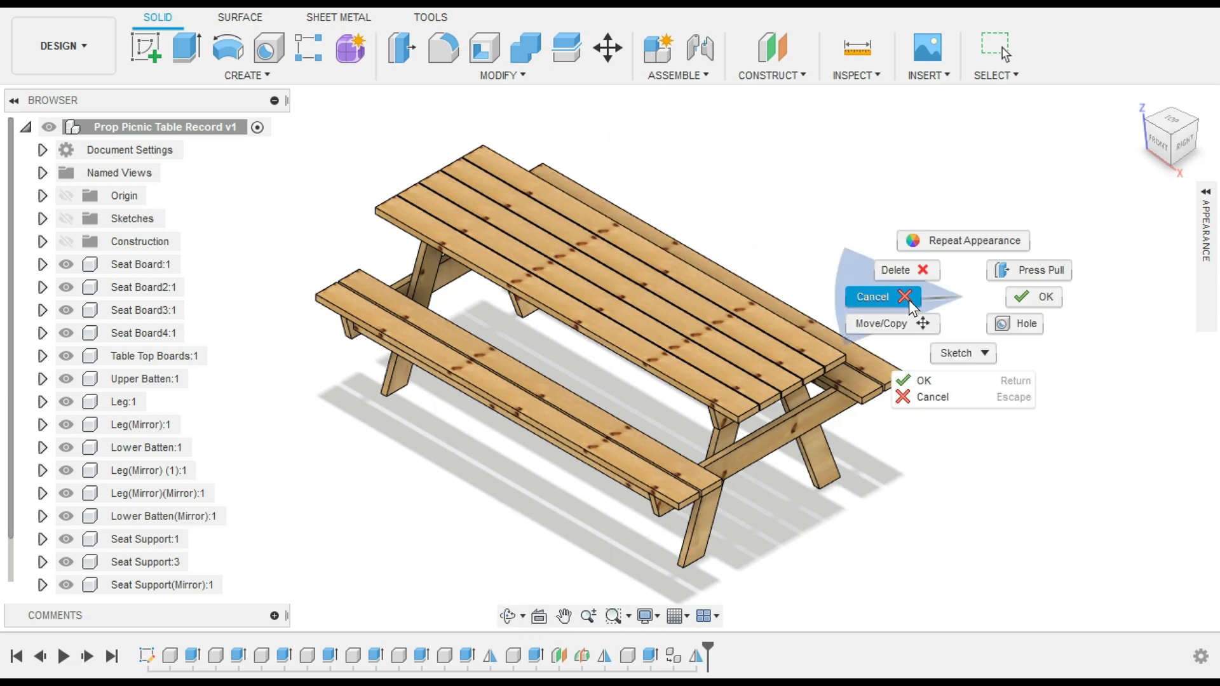
scroll(728, 198, "down", 1)
mouse_move(727, 198)
middle_mouse_down()
mouse_move(711, 192)
mouse_move(726, 194)
middle_mouse_up()
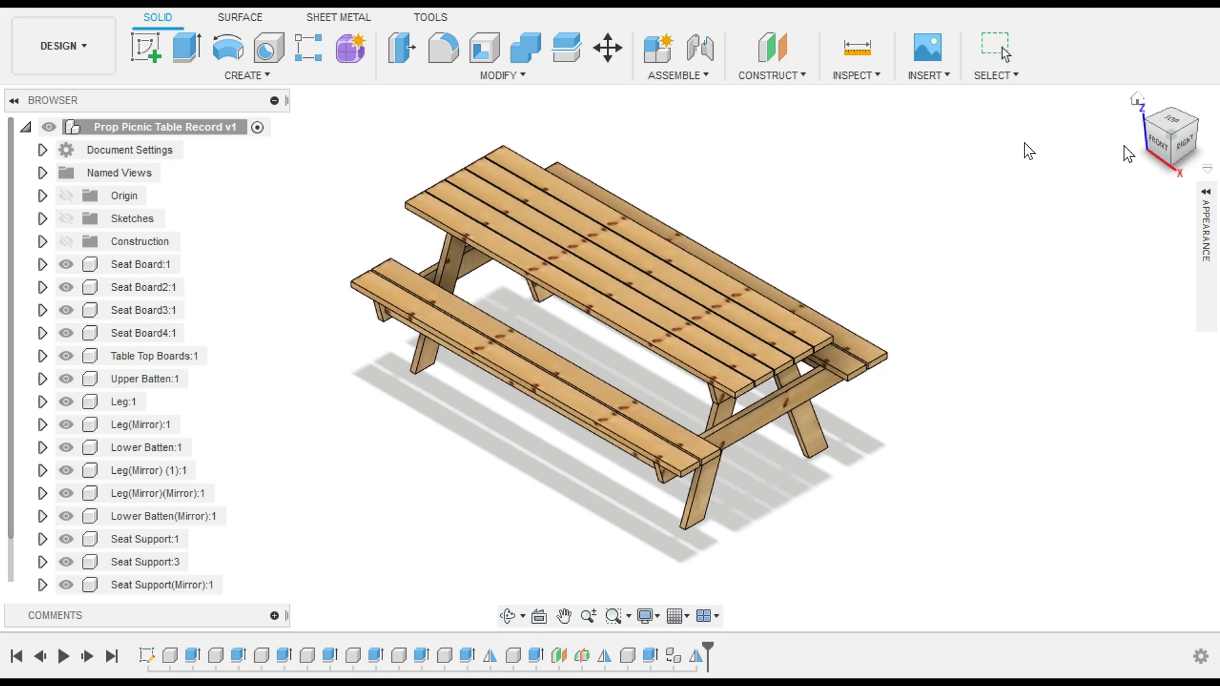